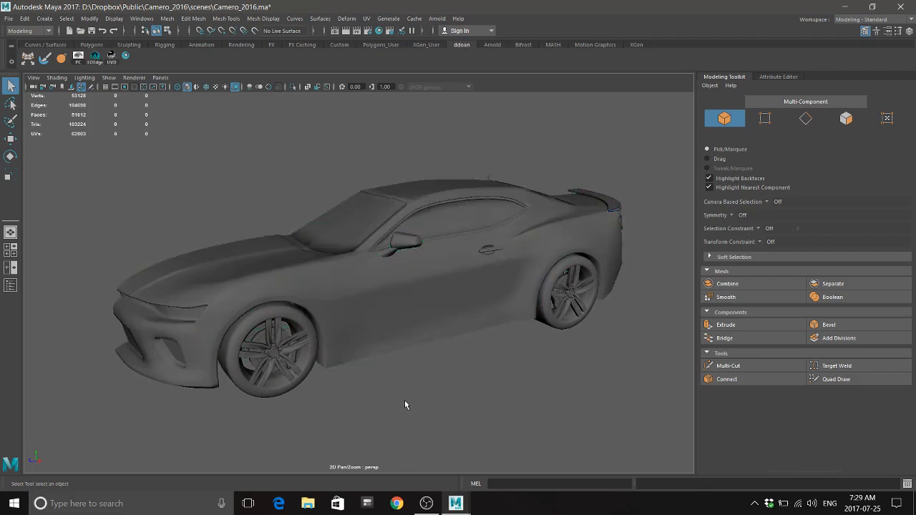
Examine the car body and rear spoiler meshes by selecting each and viewing the car from several sides
{"action": "left_click", "coordinate": [385, 333]}
{"action": "left_click", "coordinate": [481, 339]}
{"action": "left_click", "coordinate": [389, 312]}
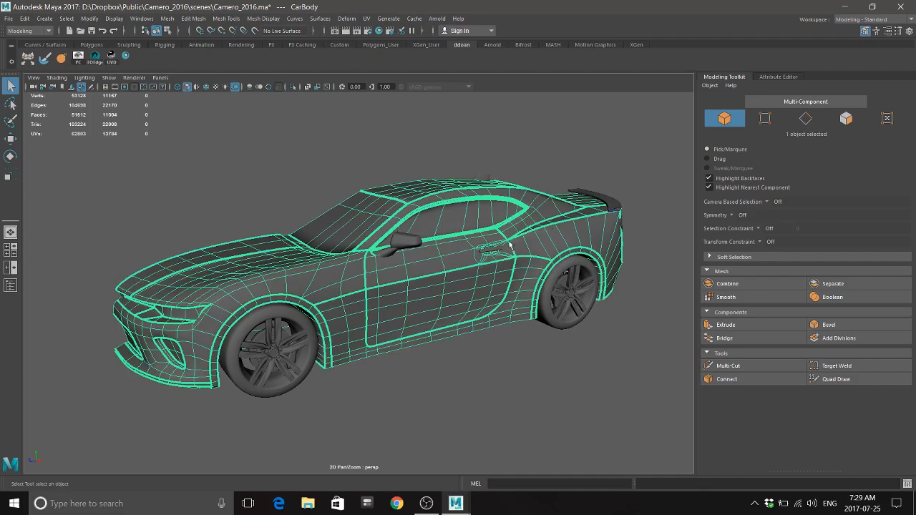
{"action": "left_click_drag", "start_coordinate": [510, 246], "coordinate": [513, 251], "text": "alt"}
{"action": "left_click", "coordinate": [564, 214]}
{"action": "key", "text": "w"}
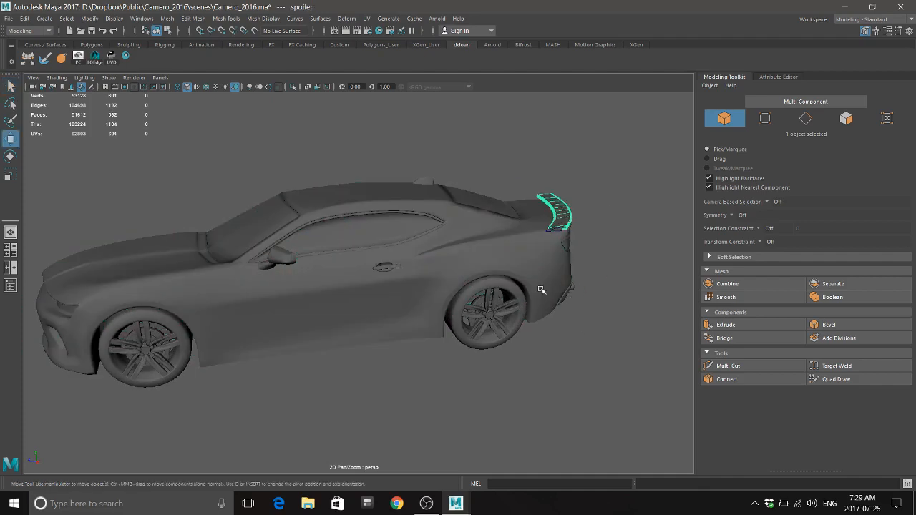
{"action": "key", "text": "f"}
{"action": "scroll", "coordinate": [322, 300], "scroll_direction": "down", "scroll_amount": 5}
{"action": "left_click_drag", "start_coordinate": [215, 296], "coordinate": [147, 281], "text": "alt"}
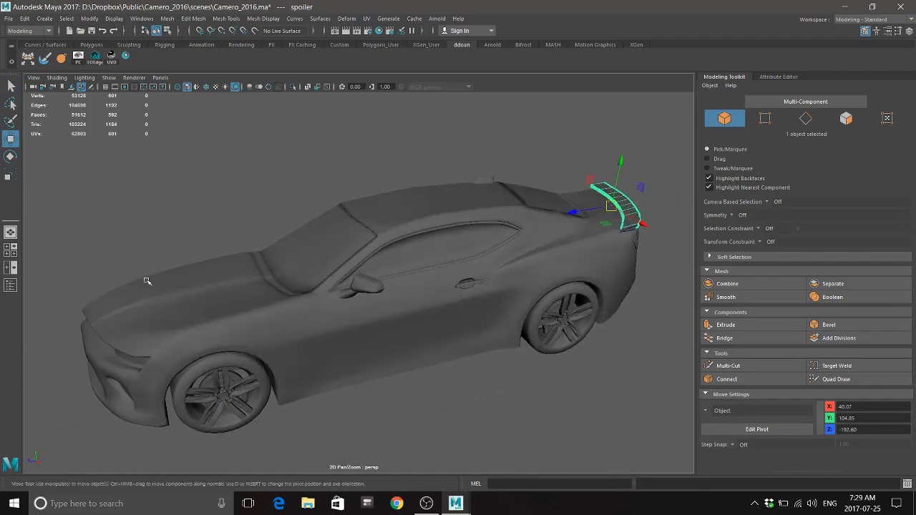
Show the Outliner and select the devArt group containing the whole car
{"action": "left_click", "coordinate": [10, 285]}
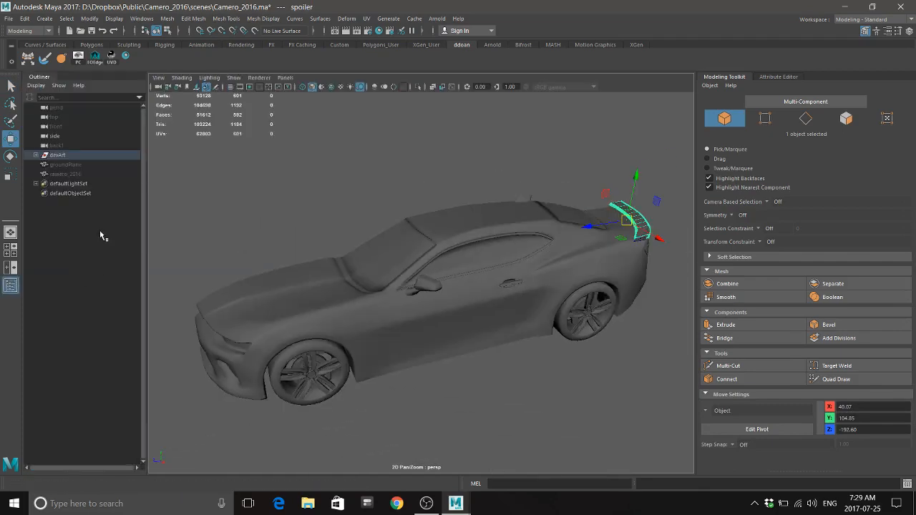
{"action": "left_click", "coordinate": [64, 155]}
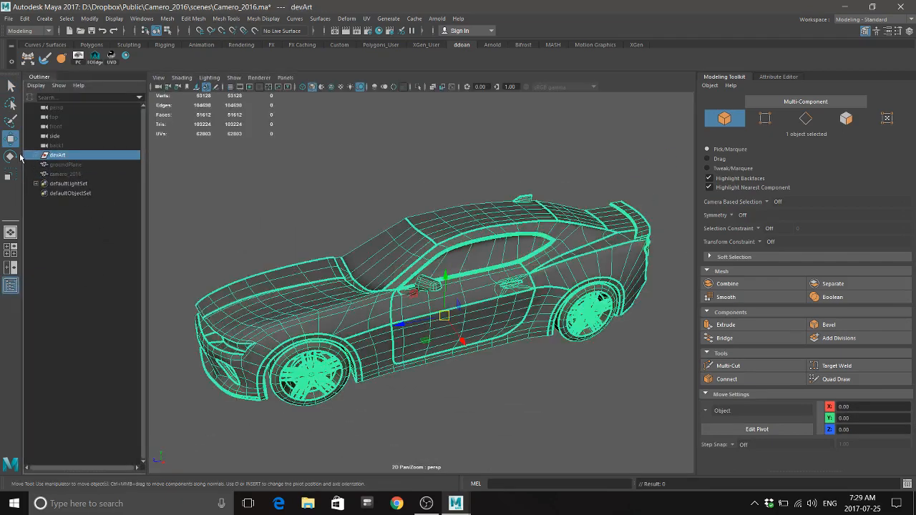
{"action": "left_click_drag", "start_coordinate": [478, 266], "coordinate": [430, 240], "text": "alt"}
{"action": "middle_click_drag", "start_coordinate": [429, 241], "coordinate": [344, 242], "text": "alt"}
{"action": "left_click_drag", "start_coordinate": [343, 242], "coordinate": [275, 272], "text": "alt"}
Examine the lower rear bumper trim up close by selecting its mesh
{"action": "left_click", "coordinate": [503, 342]}
{"action": "left_click", "coordinate": [555, 383]}
{"action": "scroll", "coordinate": [506, 303], "scroll_direction": "up", "scroll_amount": 5}
{"action": "left_click", "coordinate": [507, 282]}
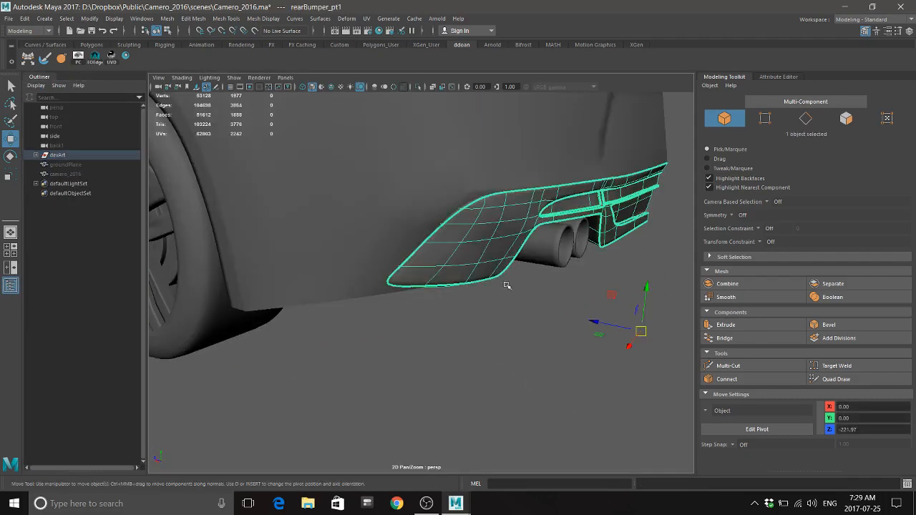
{"action": "scroll", "coordinate": [521, 320], "scroll_direction": "up", "scroll_amount": 3}
{"action": "left_click_drag", "start_coordinate": [392, 344], "coordinate": [430, 333], "text": "alt"}
{"action": "scroll", "coordinate": [384, 349], "scroll_direction": "up", "scroll_amount": 4}
{"action": "left_click", "coordinate": [482, 387]}
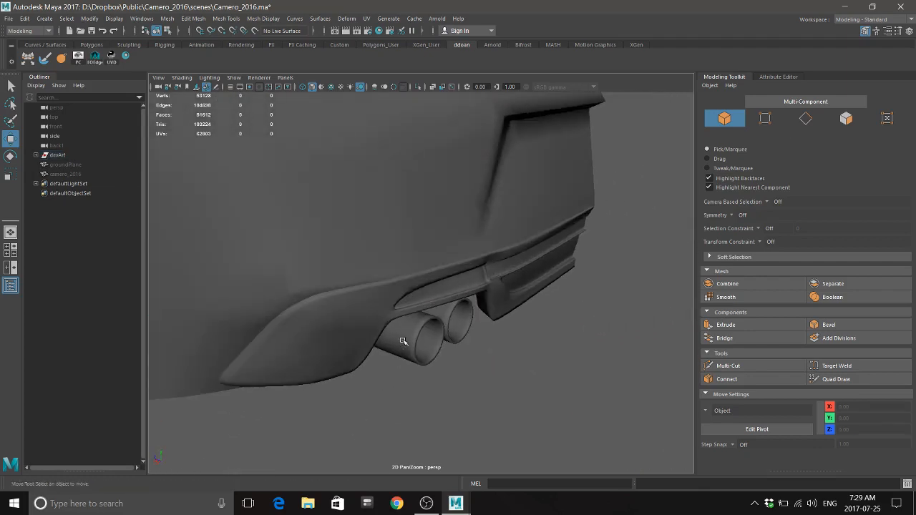
Inspect the pair of exhaust mufflers under the rear bumper, deselect them, and review the whole car
{"action": "left_click", "coordinate": [430, 337]}
{"action": "left_click", "coordinate": [467, 326], "text": "shift"}
{"action": "left_click_drag", "start_coordinate": [523, 370], "coordinate": [458, 372], "text": "alt"}
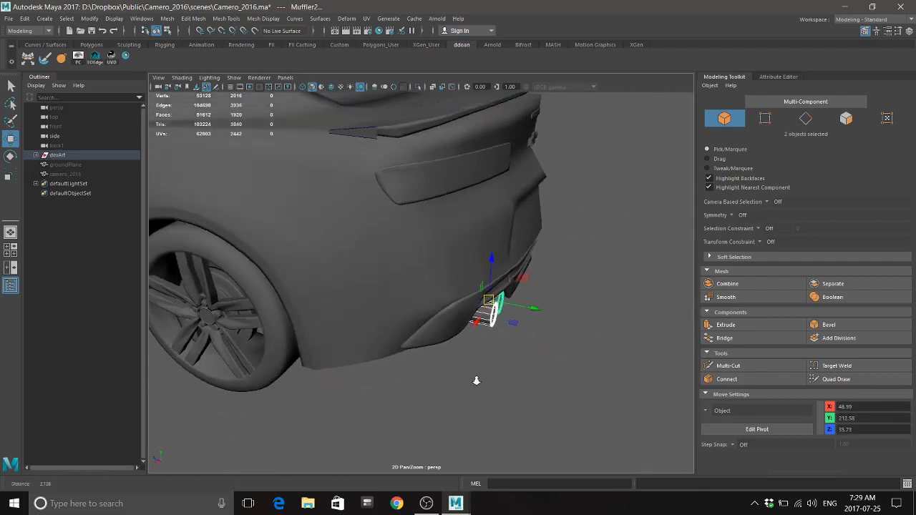
{"action": "right_click_drag", "start_coordinate": [458, 372], "coordinate": [487, 380], "text": "alt"}
{"action": "left_click", "coordinate": [487, 380]}
{"action": "mouse_move", "coordinate": [487, 380]}
{"action": "left_mouse_down", "text": "alt"}
{"action": "mouse_move", "coordinate": [403, 374]}
{"action": "mouse_move", "coordinate": [375, 357]}
{"action": "mouse_move", "coordinate": [501, 378]}
{"action": "left_mouse_up", "text": "alt"}
{"action": "scroll", "coordinate": [456, 366], "scroll_direction": "down", "scroll_amount": 5}
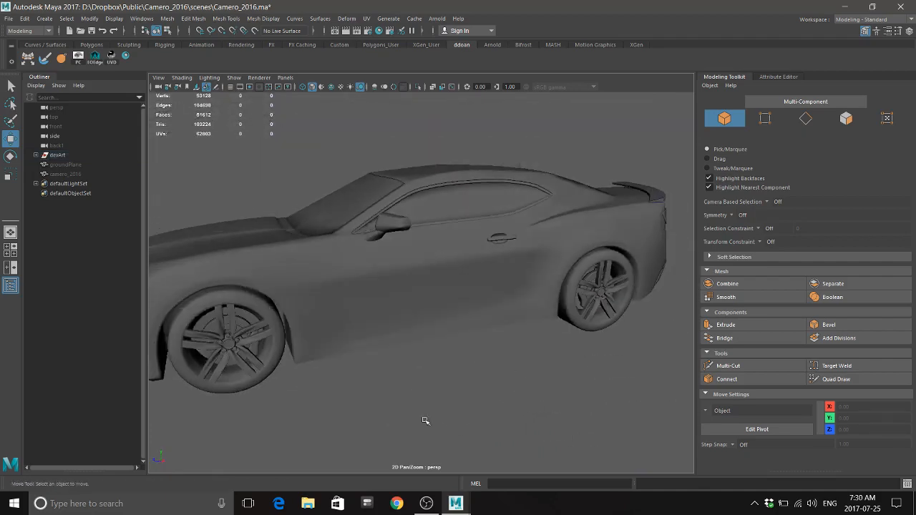
{"action": "left_click_drag", "start_coordinate": [378, 332], "coordinate": [503, 308], "text": "alt"}
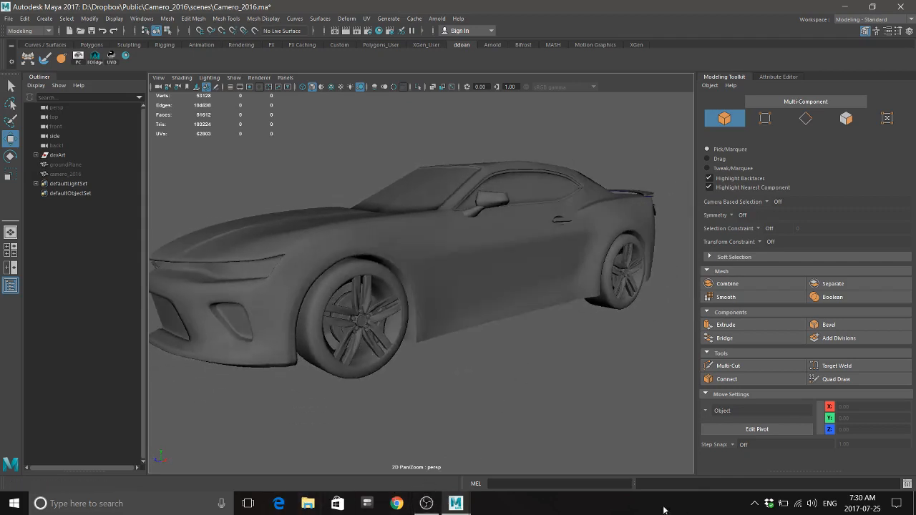
Switch to File Explorer and browse the reference images in Dropbox\Public\Camero_2016\refs
{"action": "left_click", "coordinate": [308, 503]}
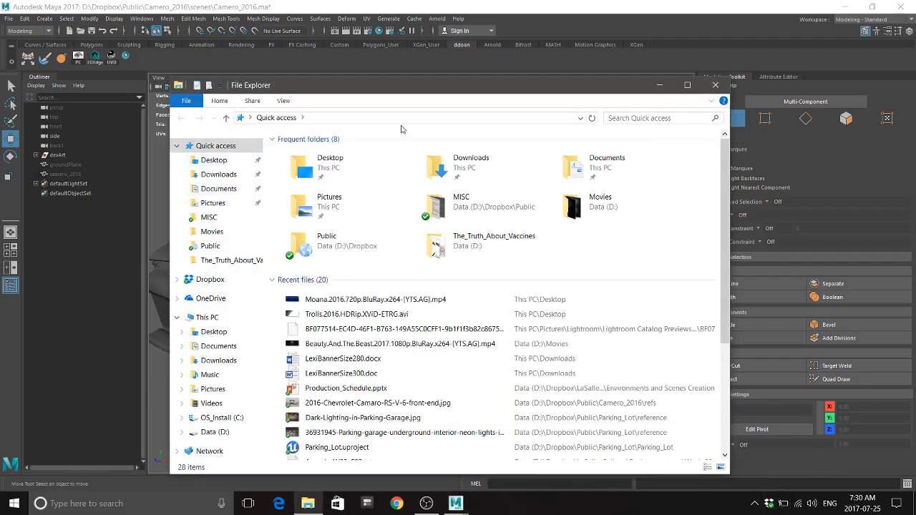
{"action": "left_click", "coordinate": [214, 246]}
{"action": "scroll", "coordinate": [315, 360], "scroll_direction": "down", "scroll_amount": 2}
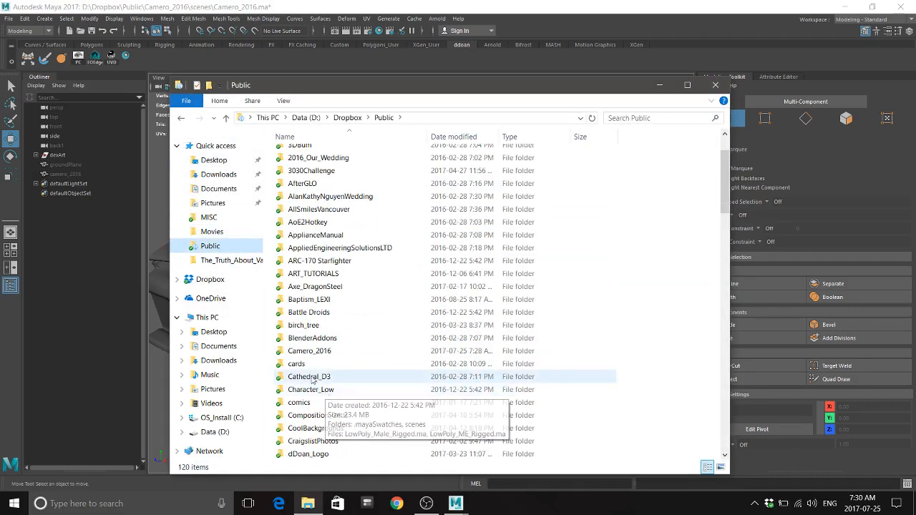
{"action": "double_click", "coordinate": [315, 355]}
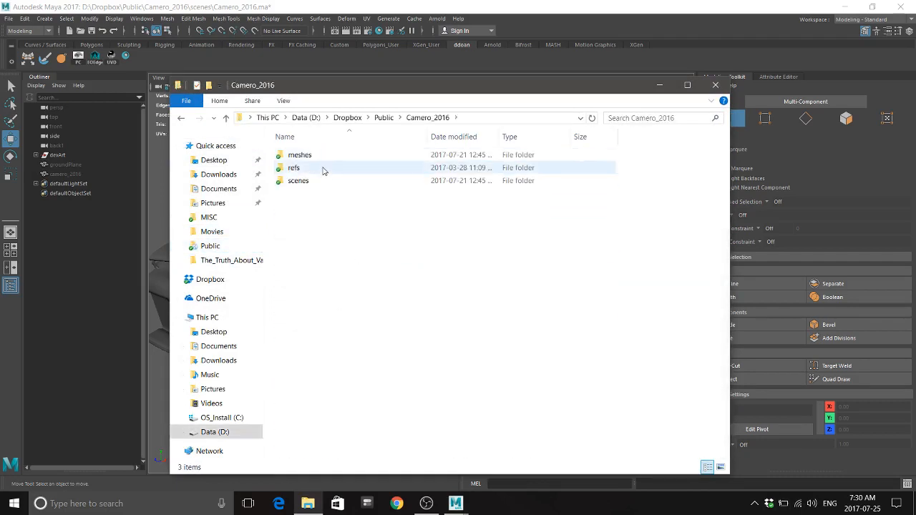
{"action": "double_click", "coordinate": [316, 171]}
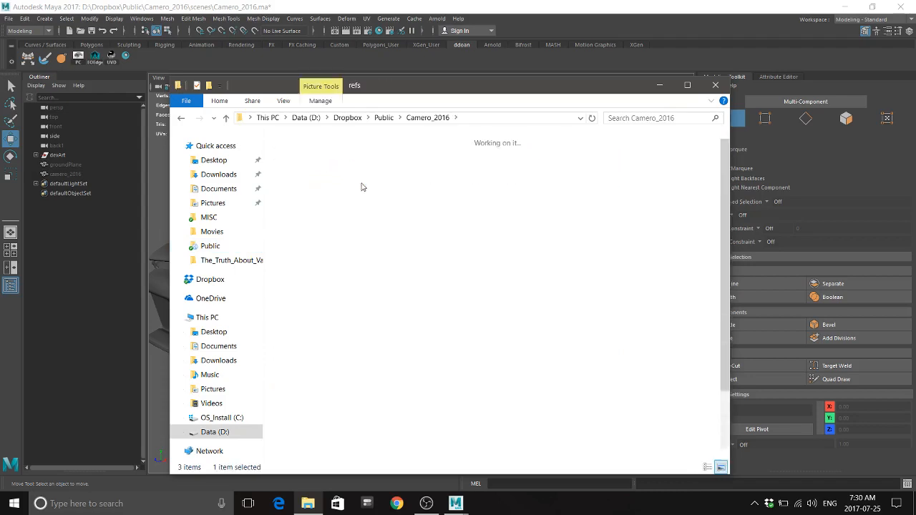
{"action": "scroll", "coordinate": [693, 408], "scroll_direction": "down", "scroll_amount": 2}
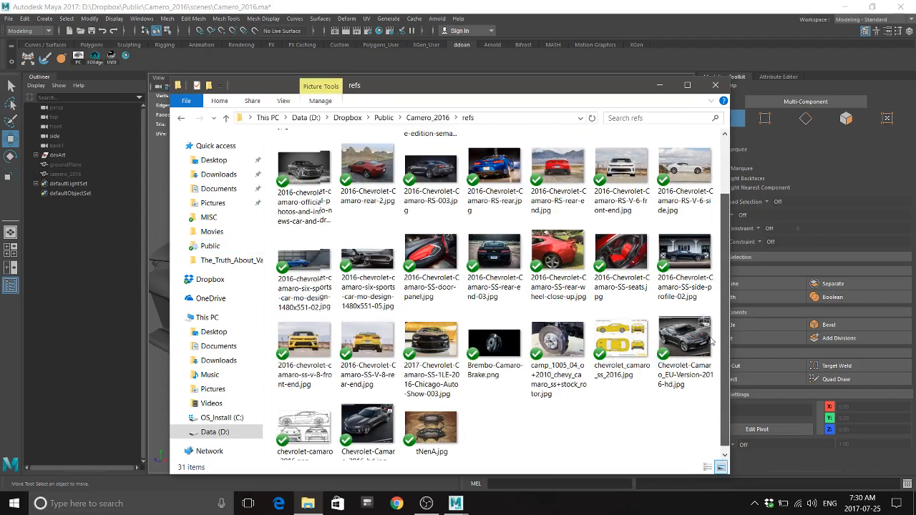
{"action": "scroll", "coordinate": [693, 408], "scroll_direction": "down", "scroll_amount": 1}
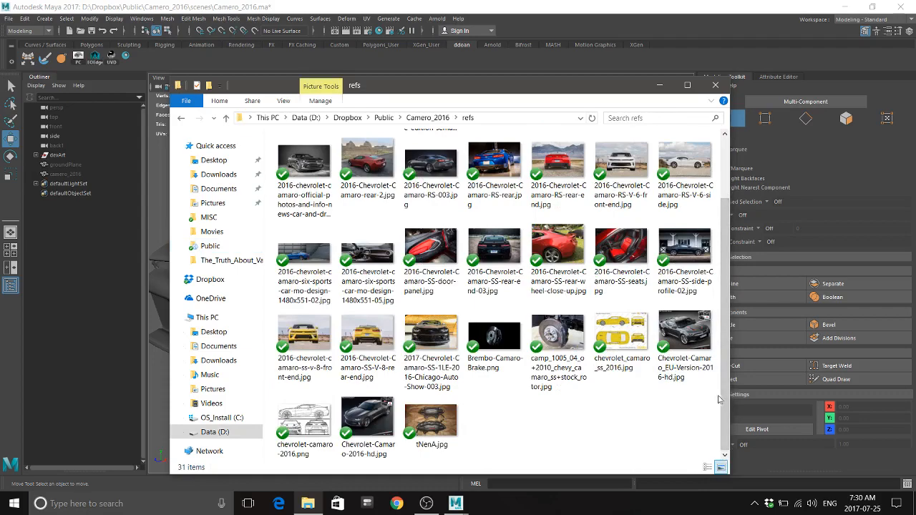
{"action": "mouse_move", "coordinate": [726, 399]}
{"action": "left_mouse_down"}
{"action": "mouse_move", "coordinate": [727, 317]}
{"action": "mouse_move", "coordinate": [726, 401]}
{"action": "left_mouse_up"}
View the reference photo 2016-Chevrolet-Camaro-SS-V-8-rear-end.jpg, then minimize the photo and folder windows to return to Maya
{"action": "left_click", "coordinate": [367, 335]}
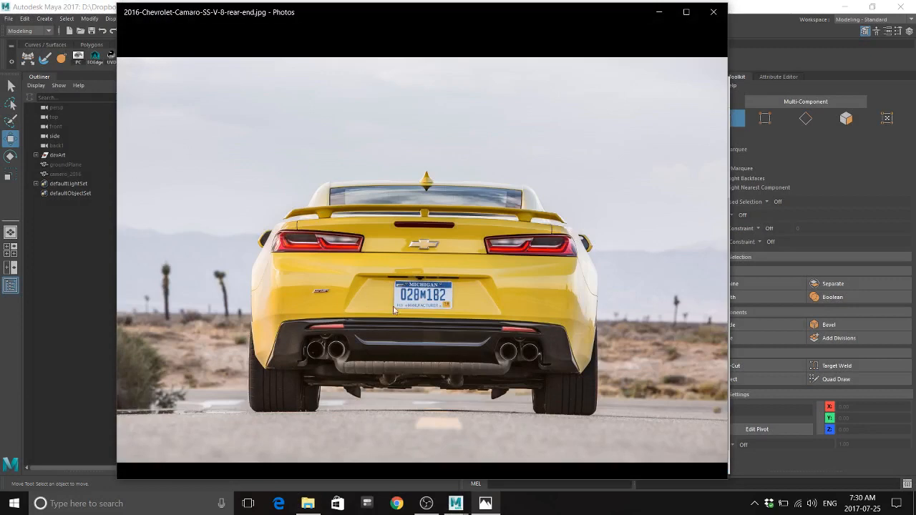
{"action": "mouse_move", "coordinate": [417, 306]}
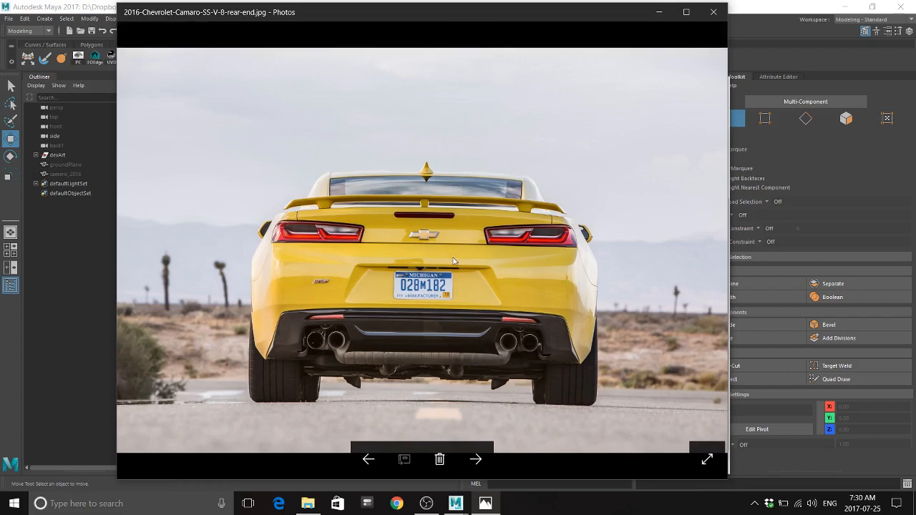
{"action": "left_click_drag", "start_coordinate": [420, 19], "coordinate": [521, 43]}
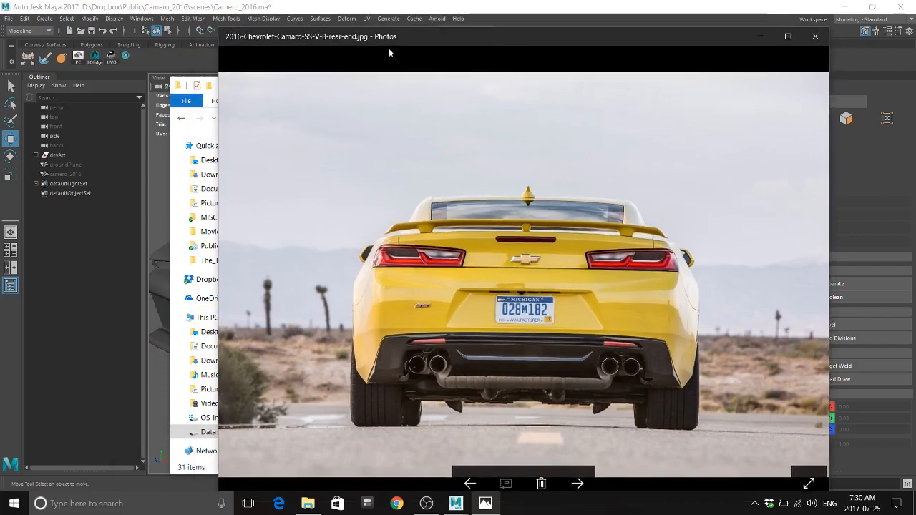
{"action": "left_click", "coordinate": [180, 140]}
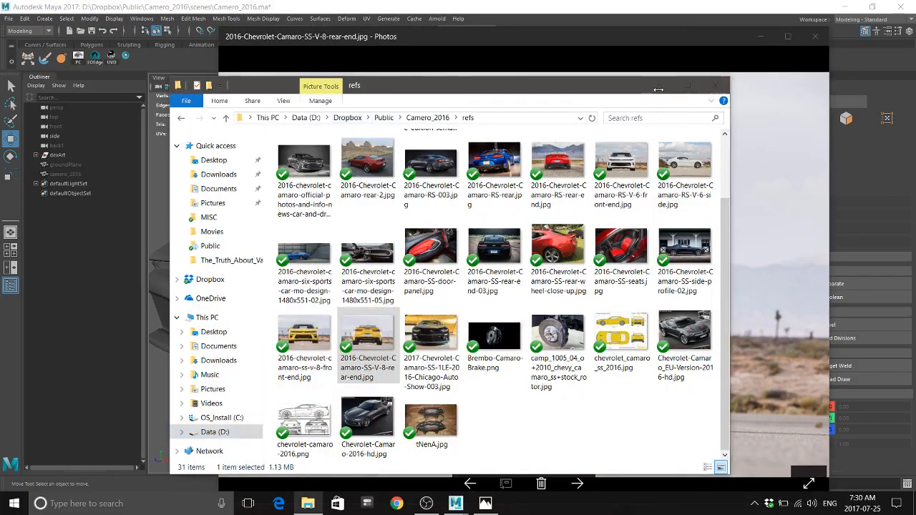
{"action": "left_click", "coordinate": [658, 87]}
{"action": "left_click", "coordinate": [533, 15]}
Show the Channel Box / Layer Editor and dock it beneath the Attribute Editor
{"action": "left_click_drag", "start_coordinate": [449, 247], "coordinate": [602, 228], "text": "alt"}
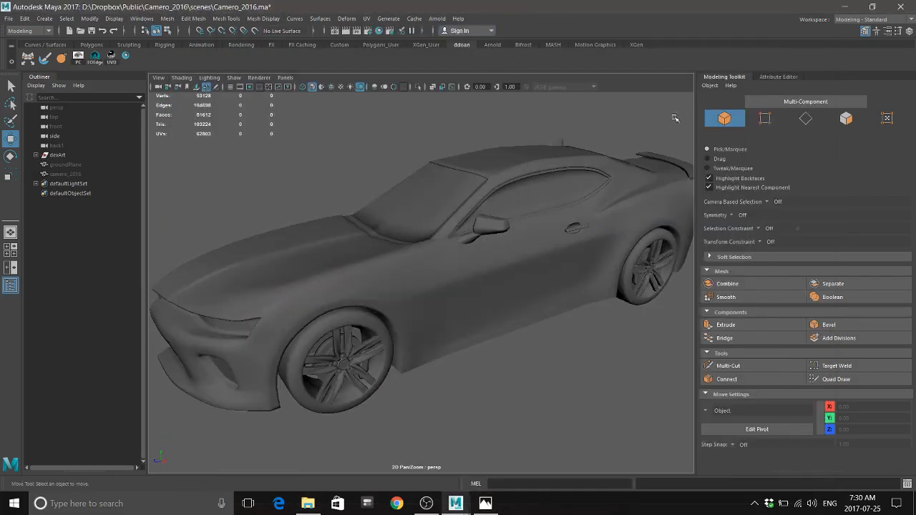
{"action": "key", "text": "ctrl+a"}
{"action": "key", "text": "ctrl+a"}
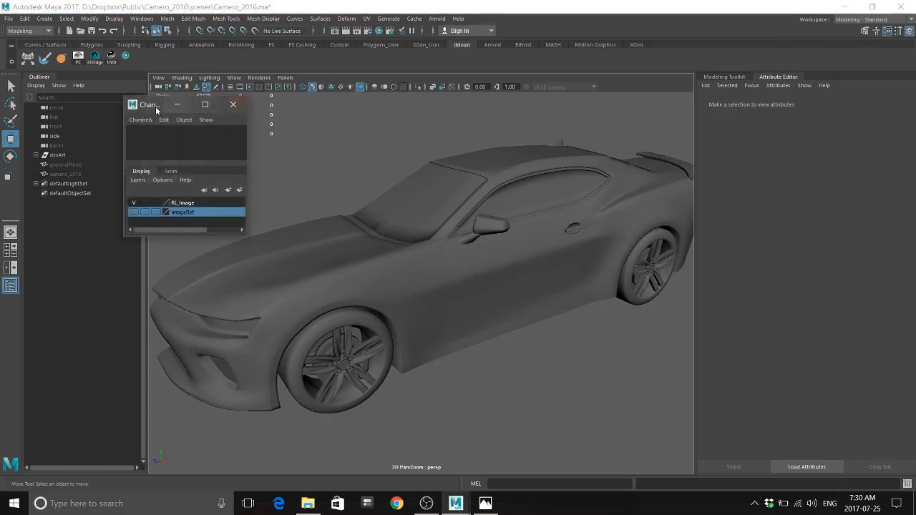
{"action": "left_click_drag", "start_coordinate": [156, 111], "coordinate": [832, 77]}
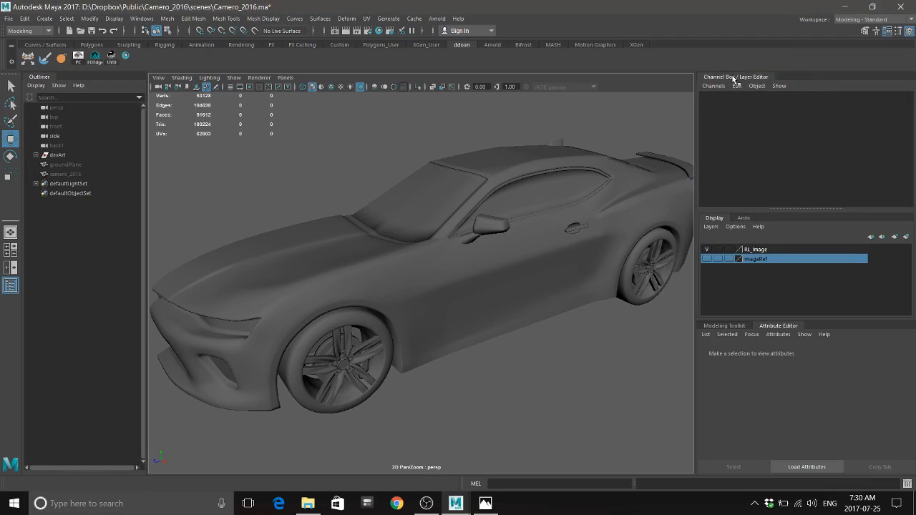
{"action": "left_click_drag", "start_coordinate": [733, 79], "coordinate": [743, 474]}
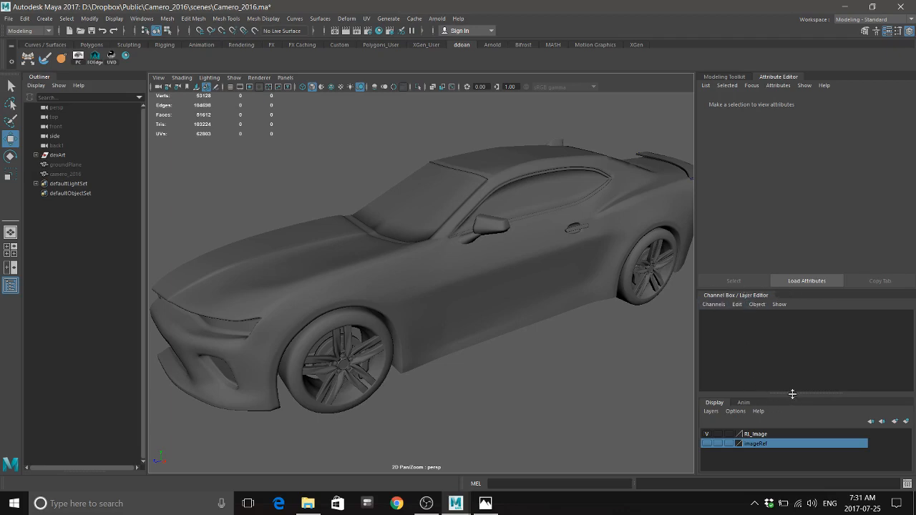
Make the imageRef display layer visible and select imagePlane2, the upright plane at the front of the car
{"action": "left_click", "coordinate": [707, 443]}
{"action": "scroll", "coordinate": [511, 293], "scroll_direction": "down", "scroll_amount": 6}
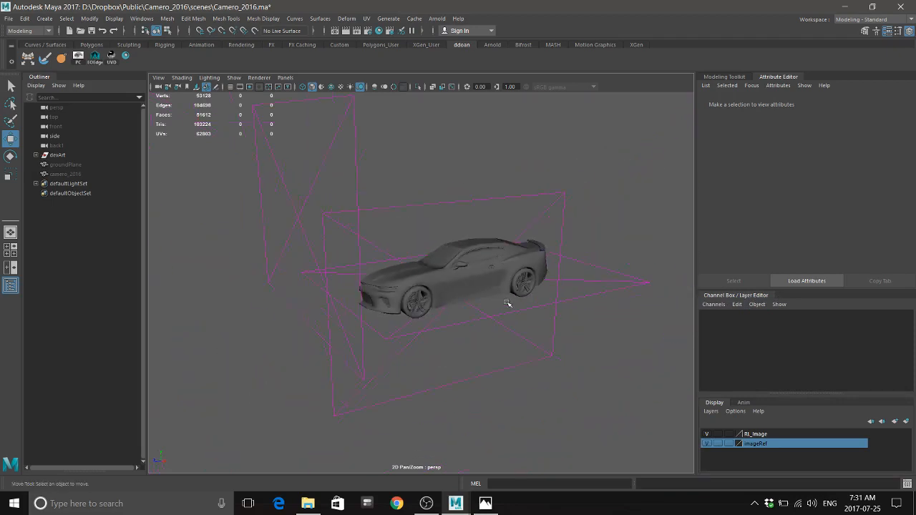
{"action": "left_click_drag", "start_coordinate": [340, 159], "coordinate": [450, 172]}
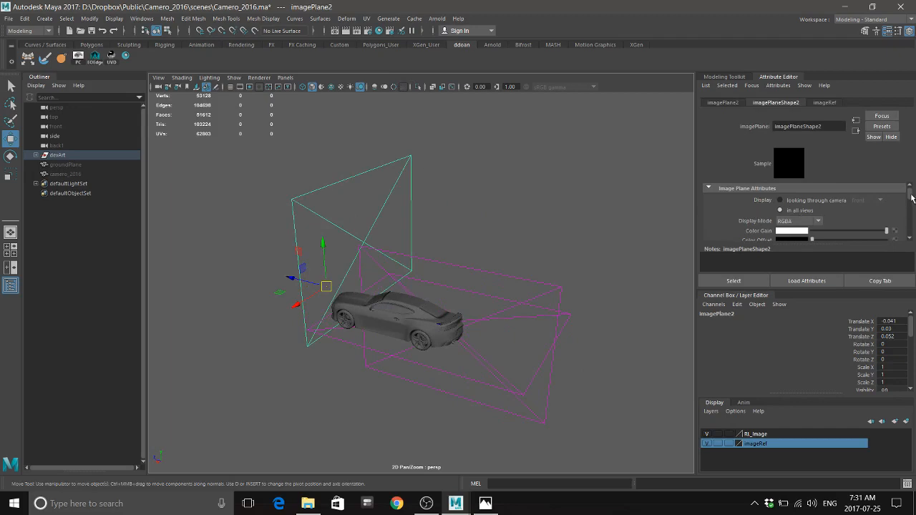
Load chevrolet_camaro_ss_2016.jpg from the Camero_2016\refs folder as the image of imagePlane2
{"action": "scroll", "coordinate": [887, 218], "scroll_direction": "down", "scroll_amount": 3}
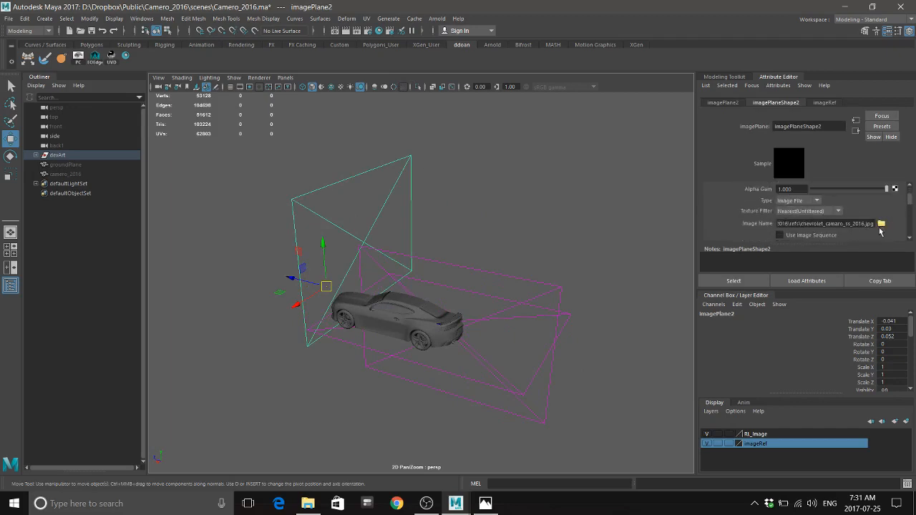
{"action": "left_click", "coordinate": [881, 224]}
{"action": "left_click", "coordinate": [129, 176]}
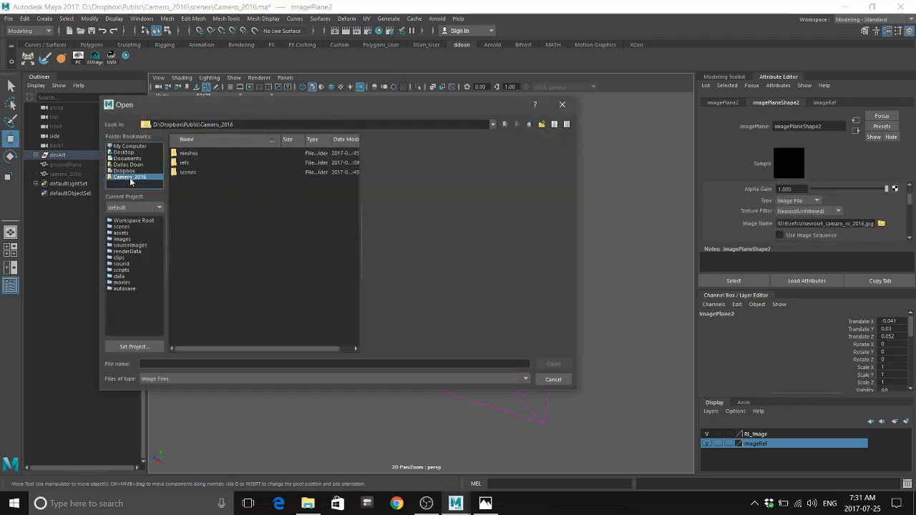
{"action": "double_click", "coordinate": [187, 165]}
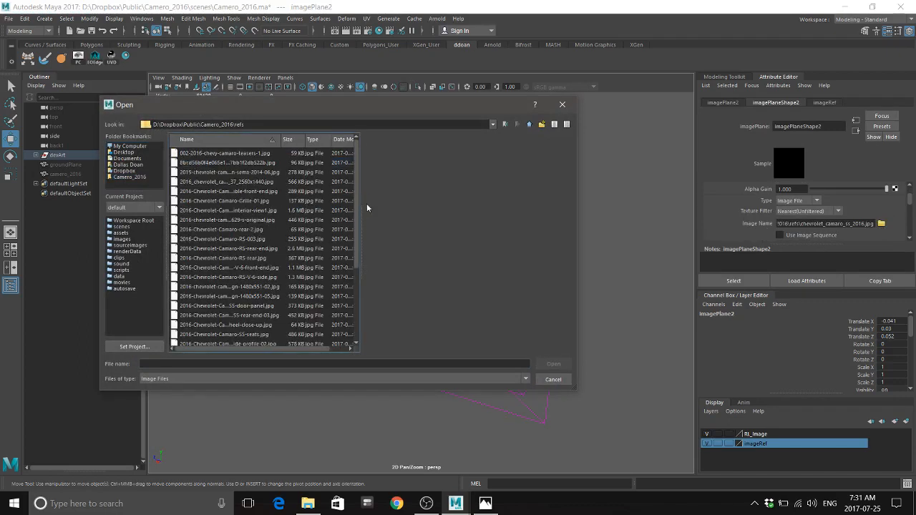
{"action": "left_click_drag", "start_coordinate": [362, 209], "coordinate": [437, 314]}
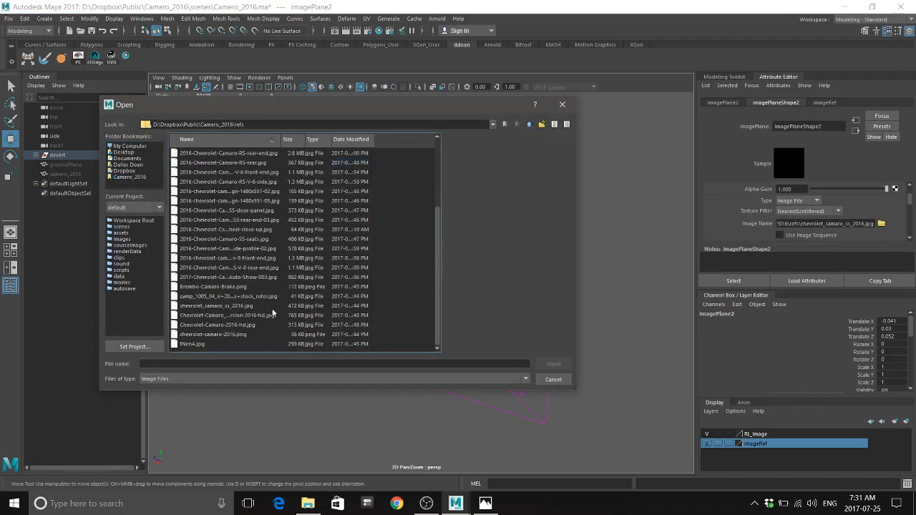
{"action": "left_click", "coordinate": [212, 335]}
{"action": "left_click", "coordinate": [228, 325]}
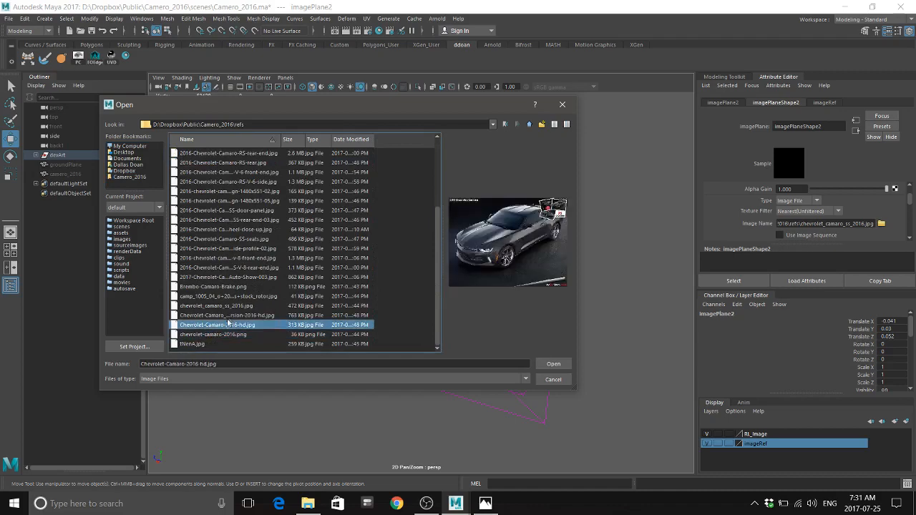
{"action": "left_click", "coordinate": [230, 315]}
{"action": "left_click", "coordinate": [221, 305]}
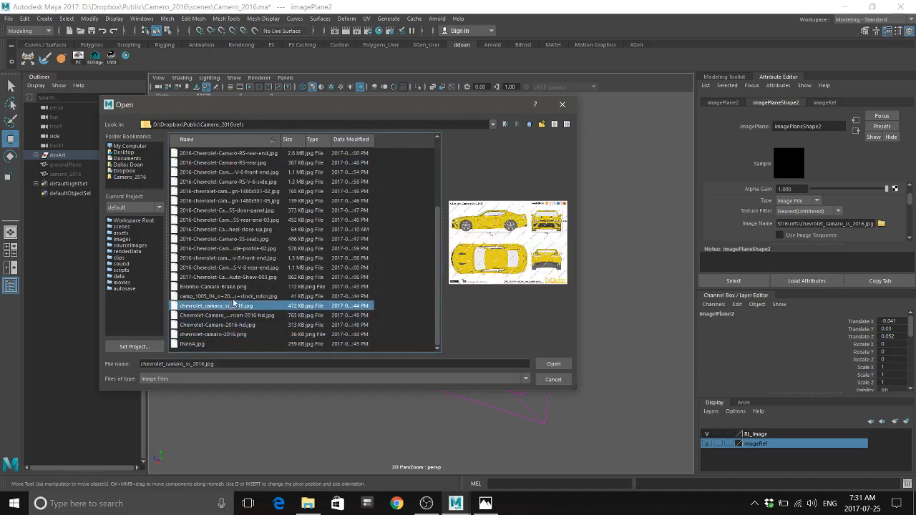
{"action": "left_click", "coordinate": [551, 364]}
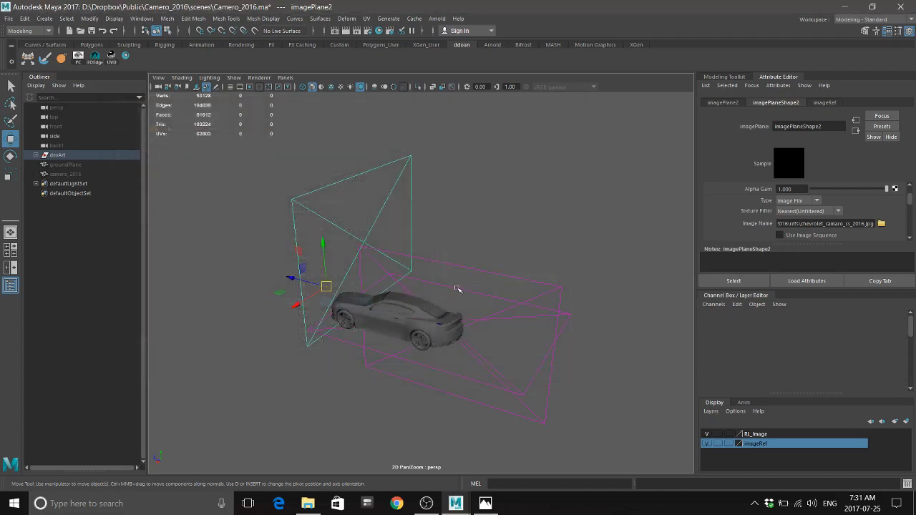
Load chevrolet_camaro_ss_2016.jpg from the refs folder as the image of imagePlane3, the upright plane along the car's side
{"action": "left_click_drag", "start_coordinate": [458, 289], "coordinate": [517, 286], "text": "alt"}
{"action": "left_click", "coordinate": [521, 270]}
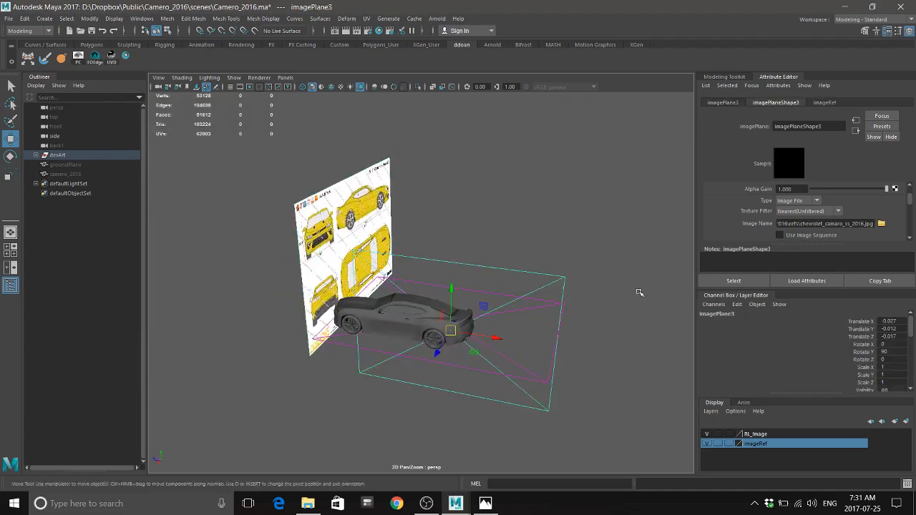
{"action": "left_click", "coordinate": [881, 225]}
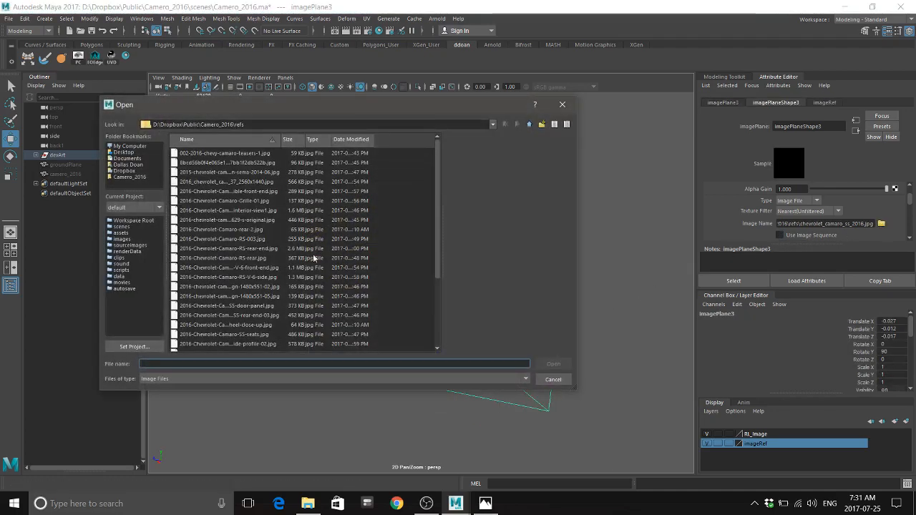
{"action": "left_click_drag", "start_coordinate": [439, 250], "coordinate": [434, 288]}
{"action": "left_click", "coordinate": [243, 305]}
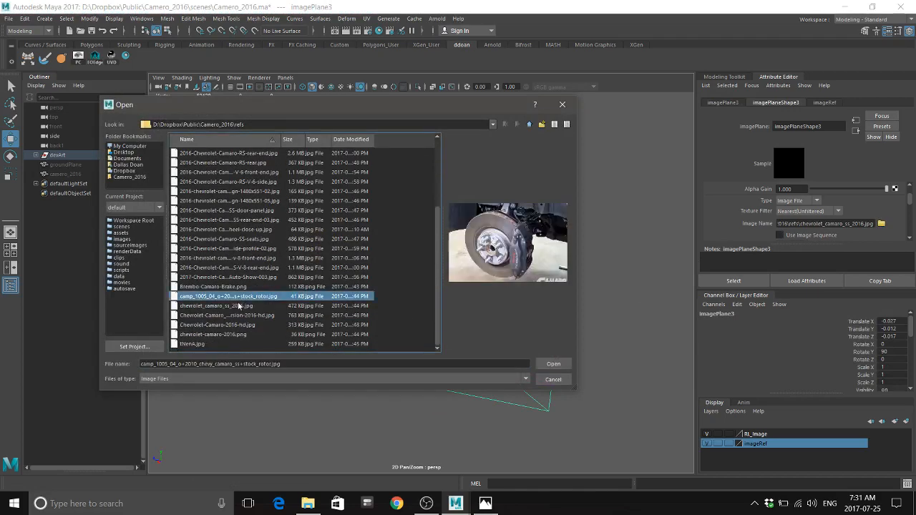
{"action": "left_click", "coordinate": [556, 366]}
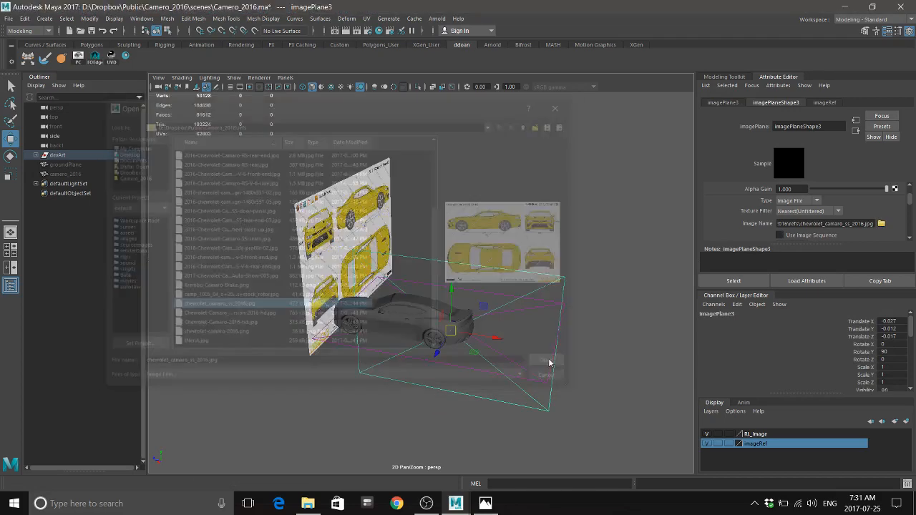
Load chevrolet_camaro_ss_2016.jpg from the refs folder as the image of imagePlane1, the flat plane beneath the car
{"action": "left_click_drag", "start_coordinate": [531, 303], "coordinate": [343, 388], "text": "alt"}
{"action": "left_click", "coordinate": [343, 388]}
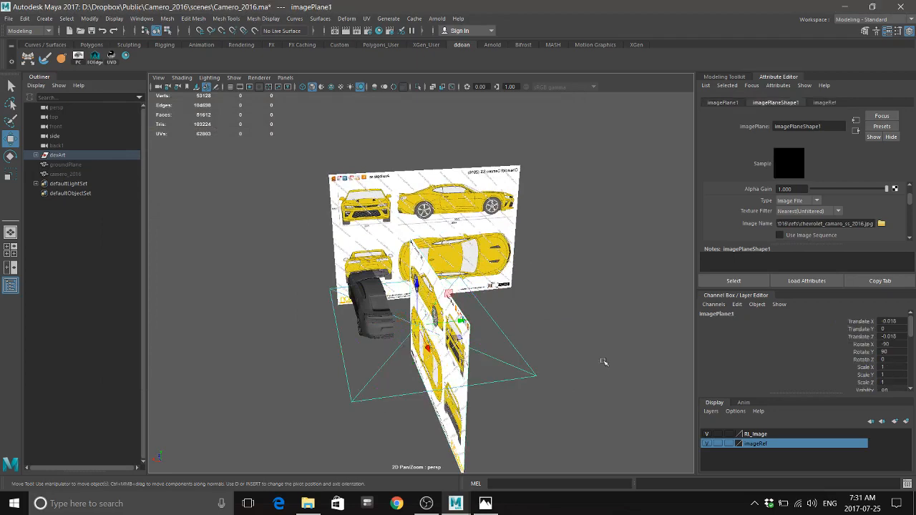
{"action": "left_click", "coordinate": [881, 224]}
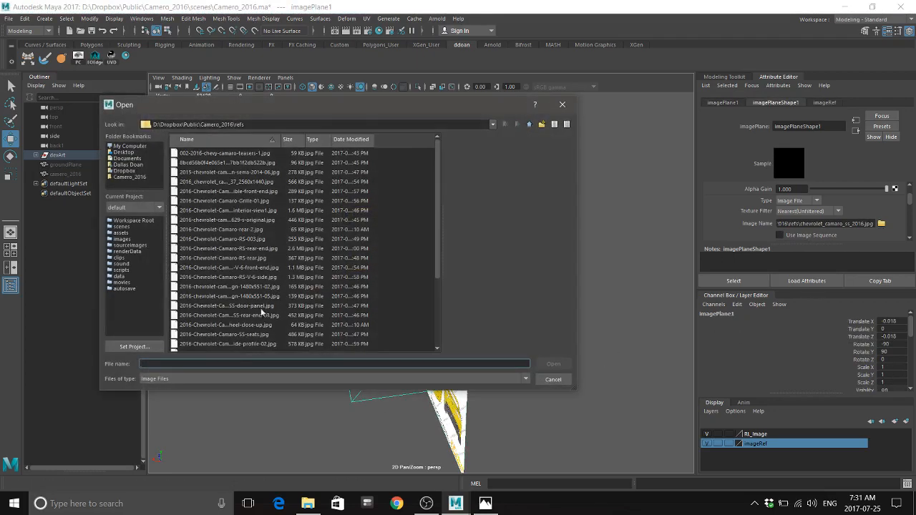
{"action": "left_click", "coordinate": [227, 334]}
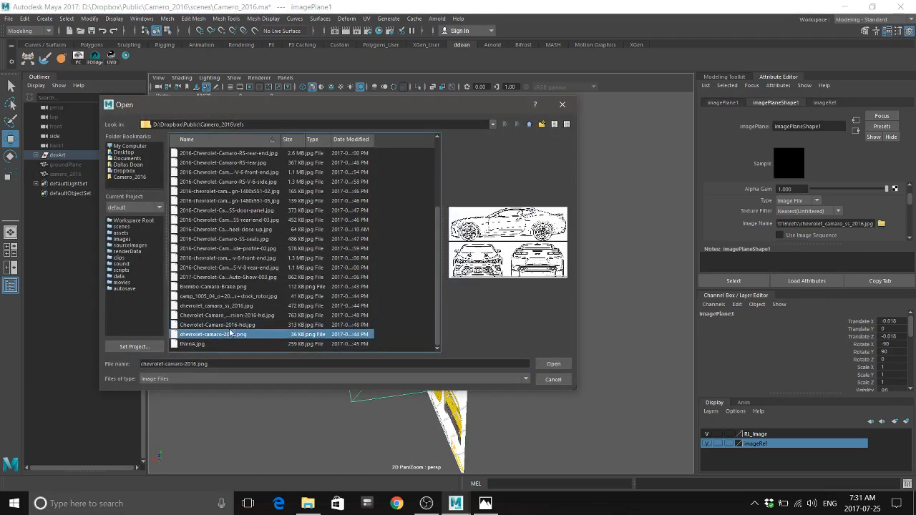
{"action": "left_click", "coordinate": [233, 325]}
{"action": "left_click", "coordinate": [235, 315]}
{"action": "left_click", "coordinate": [237, 307]}
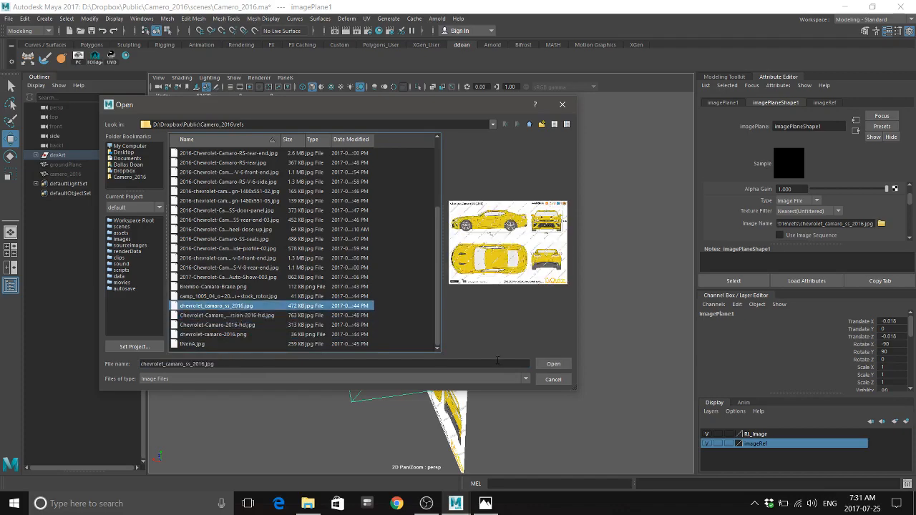
{"action": "left_click", "coordinate": [554, 363]}
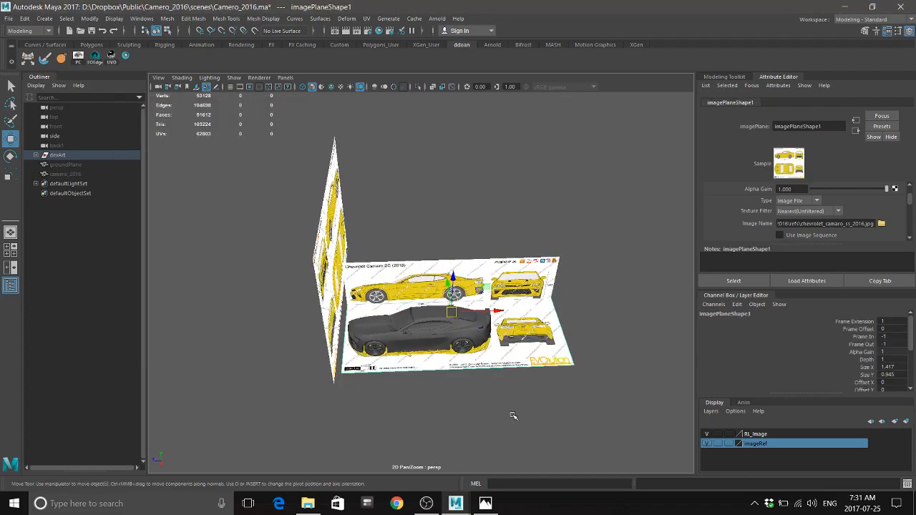
Examine the shaded car against the side, front and top blueprint planes in the perspective view, leaving nothing selected
{"action": "left_click", "coordinate": [513, 416]}
{"action": "left_click_drag", "start_coordinate": [405, 378], "coordinate": [454, 393], "text": "alt"}
{"action": "left_click", "coordinate": [392, 305]}
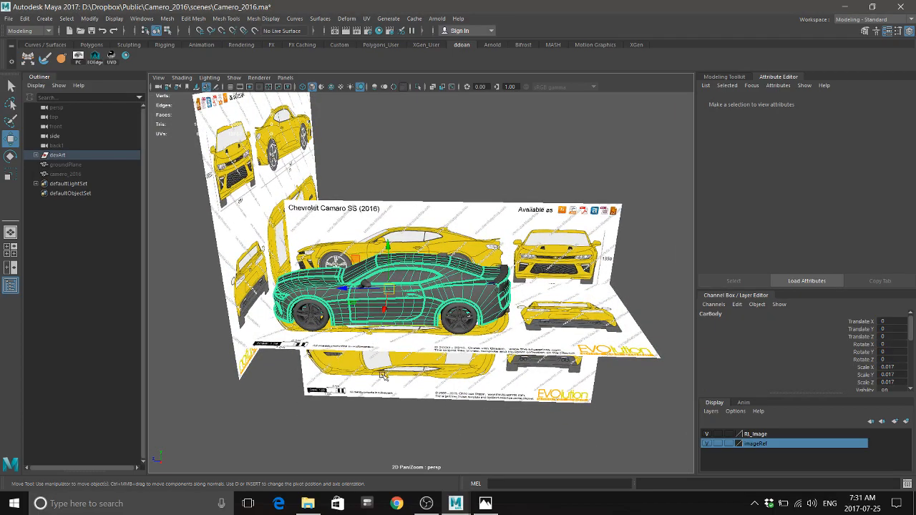
{"action": "left_click", "coordinate": [401, 417]}
{"action": "left_click_drag", "start_coordinate": [401, 418], "coordinate": [438, 389], "text": "alt"}
{"action": "right_click_drag", "start_coordinate": [437, 389], "coordinate": [562, 415], "text": "alt"}
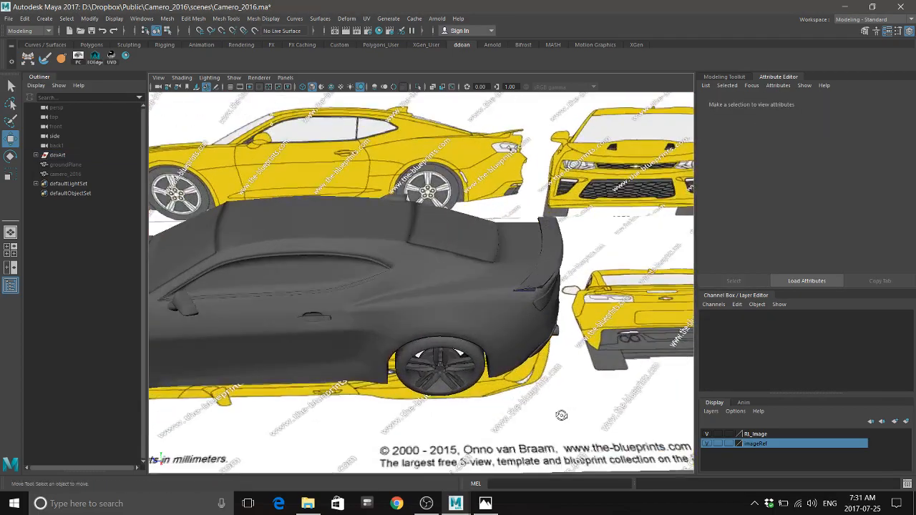
{"action": "left_click_drag", "start_coordinate": [562, 416], "coordinate": [537, 387], "text": "alt"}
{"action": "middle_click_drag", "start_coordinate": [536, 386], "coordinate": [501, 405], "text": "alt"}
{"action": "left_click_drag", "start_coordinate": [501, 405], "coordinate": [434, 351], "text": "alt"}
{"action": "right_click_drag", "start_coordinate": [434, 351], "coordinate": [458, 326], "text": "alt"}
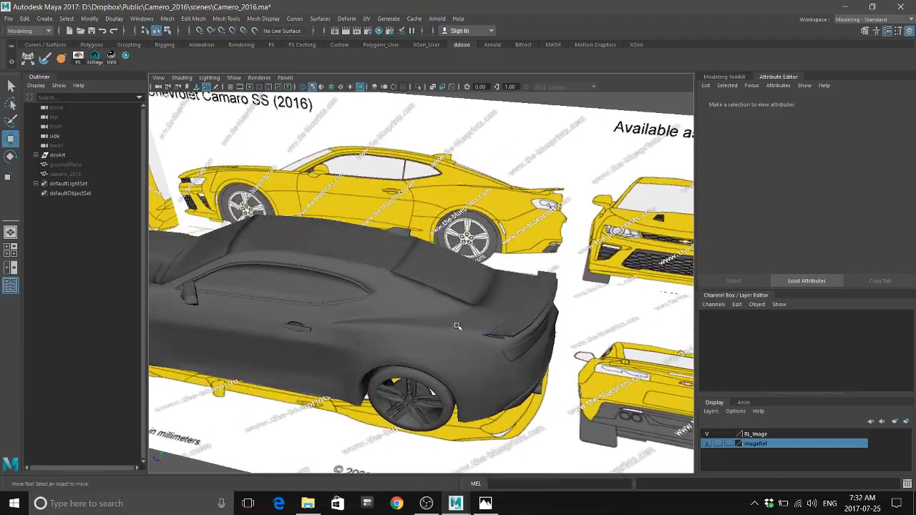
Select CarBody and examine its wireframe around the door and rear wheel against the blueprints
{"action": "left_click", "coordinate": [458, 326]}
{"action": "left_click_drag", "start_coordinate": [458, 326], "coordinate": [482, 328], "text": "alt"}
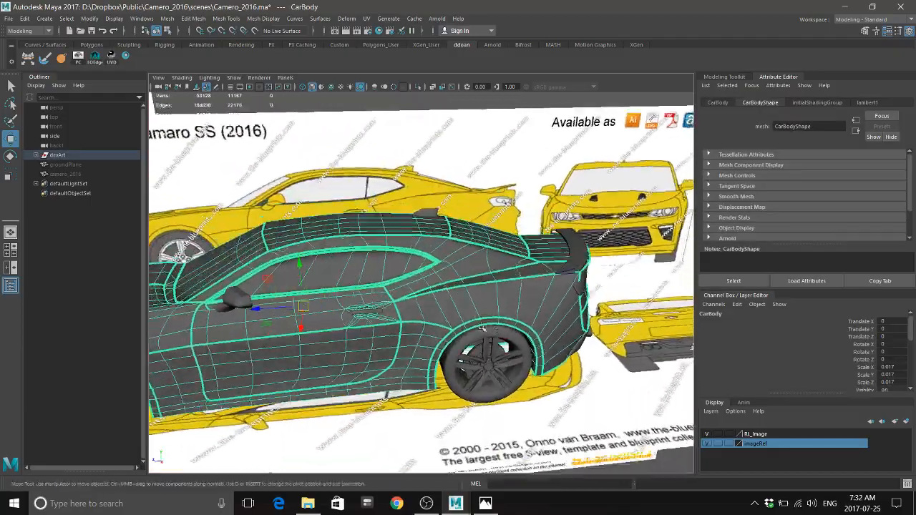
{"action": "middle_click_drag", "start_coordinate": [482, 328], "coordinate": [507, 316], "text": "alt"}
{"action": "mouse_move", "coordinate": [507, 317]}
{"action": "left_mouse_down", "text": "alt"}
{"action": "mouse_move", "coordinate": [516, 291]}
{"action": "mouse_move", "coordinate": [517, 311]}
{"action": "left_mouse_up", "text": "alt"}
{"action": "right_click_drag", "start_coordinate": [518, 310], "coordinate": [526, 316], "text": "alt"}
{"action": "left_click_drag", "start_coordinate": [526, 316], "coordinate": [524, 334], "text": "alt"}
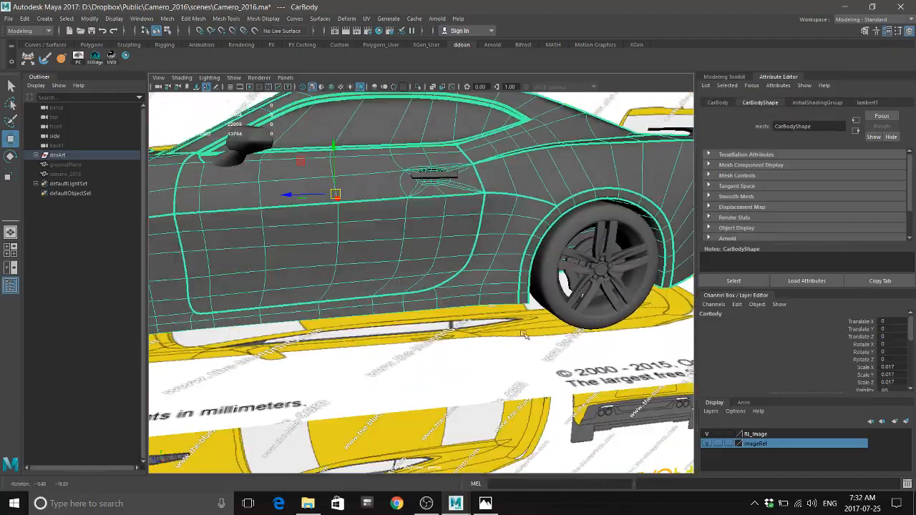
{"action": "middle_click_drag", "start_coordinate": [608, 319], "coordinate": [463, 329], "text": "alt"}
{"action": "left_click_drag", "start_coordinate": [478, 304], "coordinate": [498, 373], "text": "alt"}
Compare the model's rear bumper and exhaust tips with the photo 2016-Chevrolet-Camaro-SS-V-8-rear-end.jpg
{"action": "left_click", "coordinate": [485, 503]}
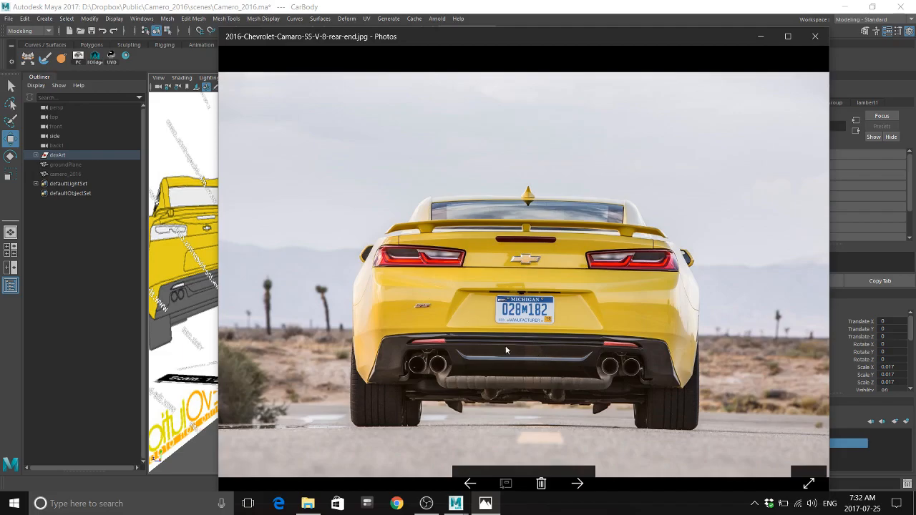
{"action": "key", "text": "alt+Tab"}
{"action": "left_click_drag", "start_coordinate": [474, 269], "coordinate": [410, 301], "text": "alt"}
{"action": "right_click_drag", "start_coordinate": [410, 300], "coordinate": [516, 300], "text": "alt"}
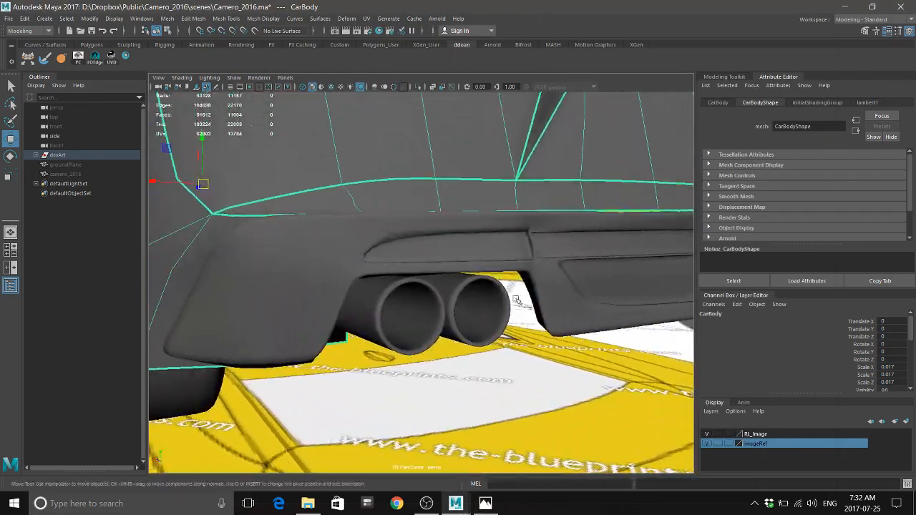
{"action": "left_click", "coordinate": [487, 505]}
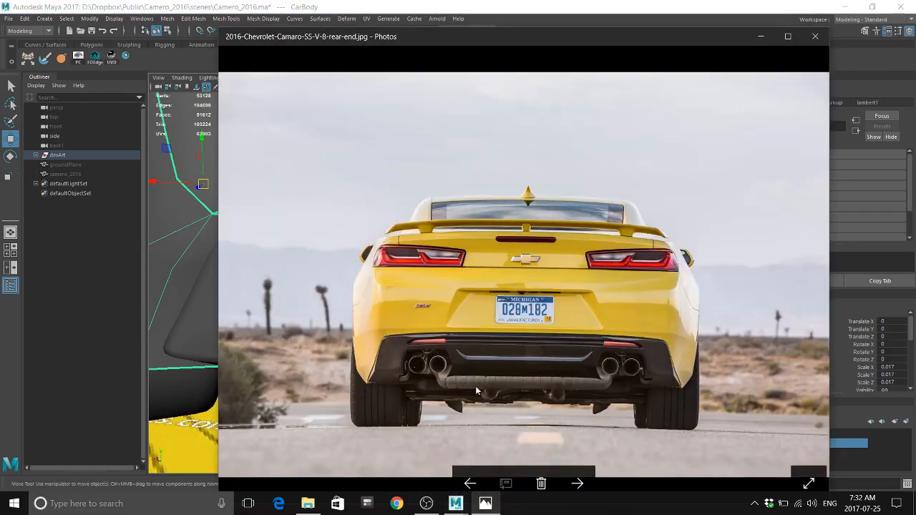
{"action": "left_click", "coordinate": [575, 5]}
{"action": "left_click_drag", "start_coordinate": [460, 266], "coordinate": [446, 286], "text": "alt"}
{"action": "middle_click_drag", "start_coordinate": [527, 323], "coordinate": [532, 282], "text": "alt"}
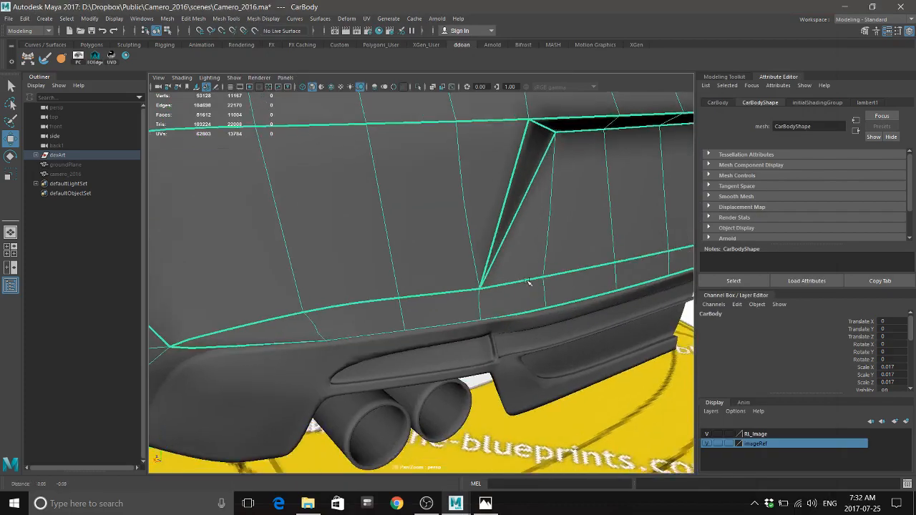
Select and frame polySurface9 at the rear of the car, and check it against the rear-end reference photo
{"action": "left_click_drag", "start_coordinate": [456, 236], "coordinate": [520, 270], "text": "alt"}
{"action": "left_click", "coordinate": [438, 328]}
{"action": "key", "text": "f"}
{"action": "left_click_drag", "start_coordinate": [372, 293], "coordinate": [422, 305], "text": "alt"}
{"action": "left_click", "coordinate": [485, 504]}
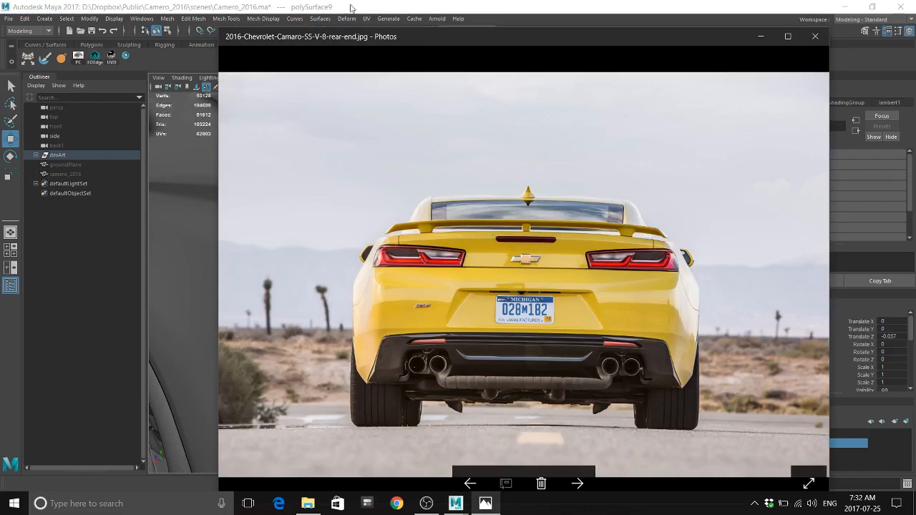
{"action": "left_click", "coordinate": [422, 4]}
{"action": "left_click_drag", "start_coordinate": [420, 246], "coordinate": [458, 309], "text": "alt"}
{"action": "scroll", "coordinate": [508, 326], "scroll_direction": "up", "scroll_amount": 2}
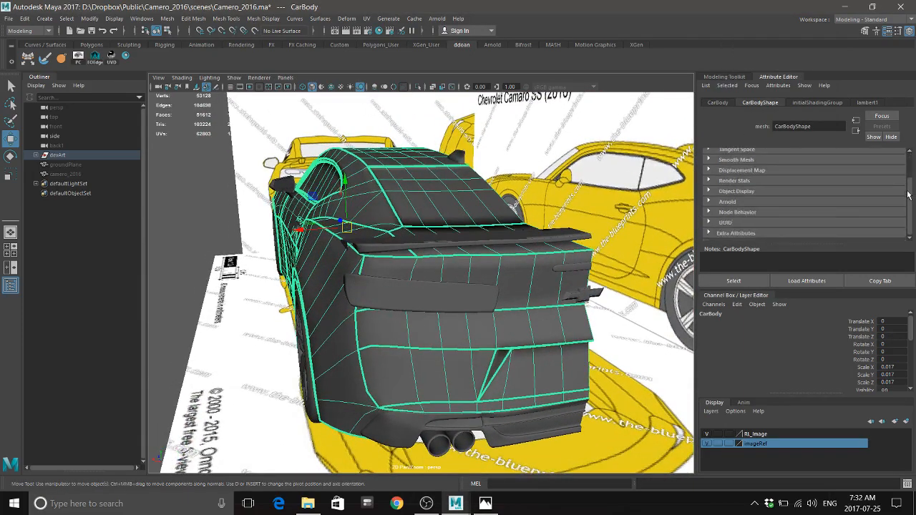
Show CarBody's transform attributes and dock the Channel Box / Layer Editor as a tab beside the Attribute Editor
{"action": "left_click", "coordinate": [719, 102]}
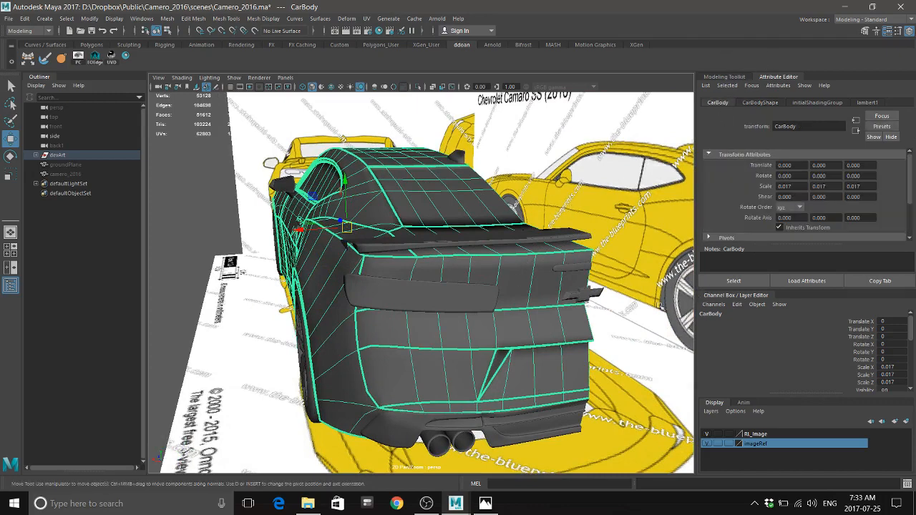
{"action": "left_click_drag", "start_coordinate": [660, 307], "coordinate": [678, 294], "text": "alt"}
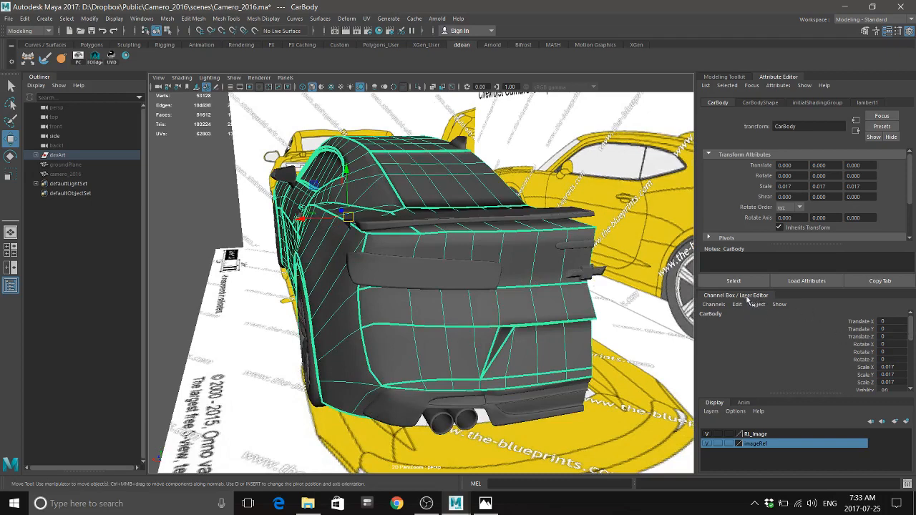
{"action": "left_click_drag", "start_coordinate": [738, 297], "coordinate": [825, 84]}
Switch to the four-view layout and change the front view to the orthographic back1 camera
{"action": "left_click_drag", "start_coordinate": [544, 319], "coordinate": [510, 310], "text": "alt"}
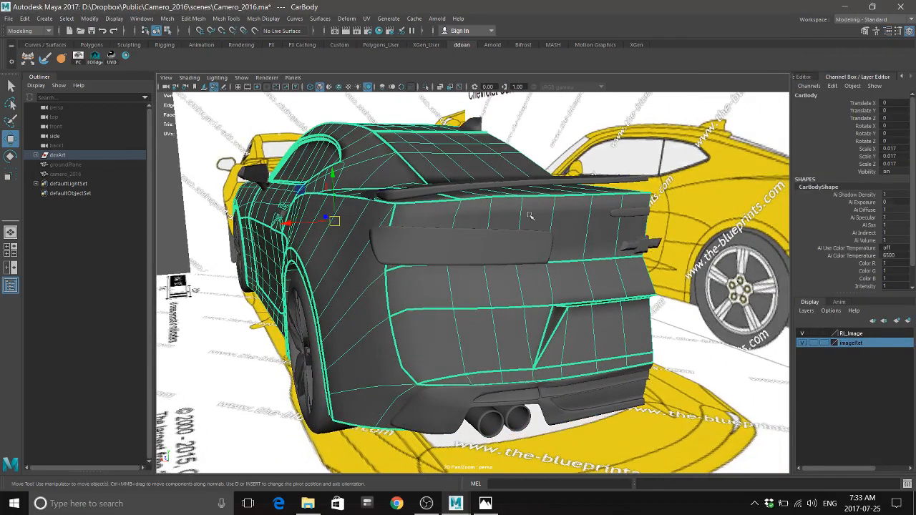
{"action": "left_click_drag", "start_coordinate": [530, 216], "coordinate": [495, 270], "text": "alt"}
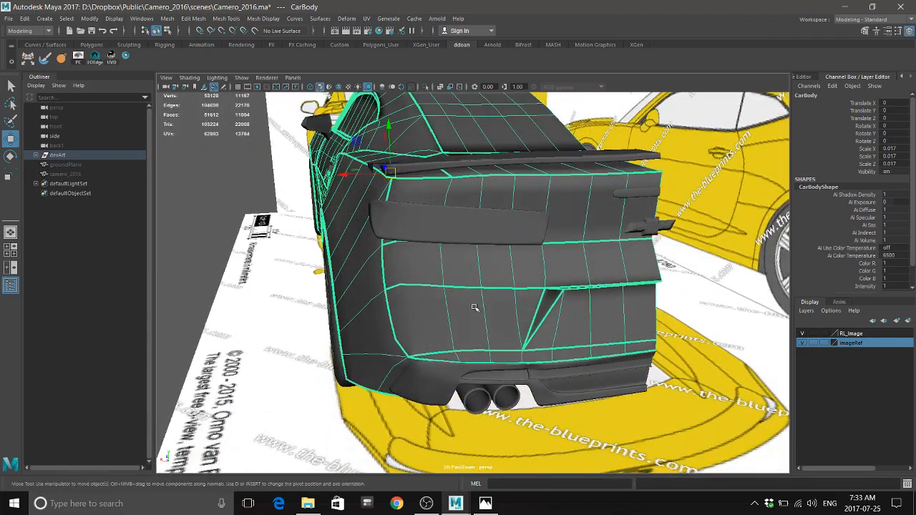
{"action": "key", "text": "space"}
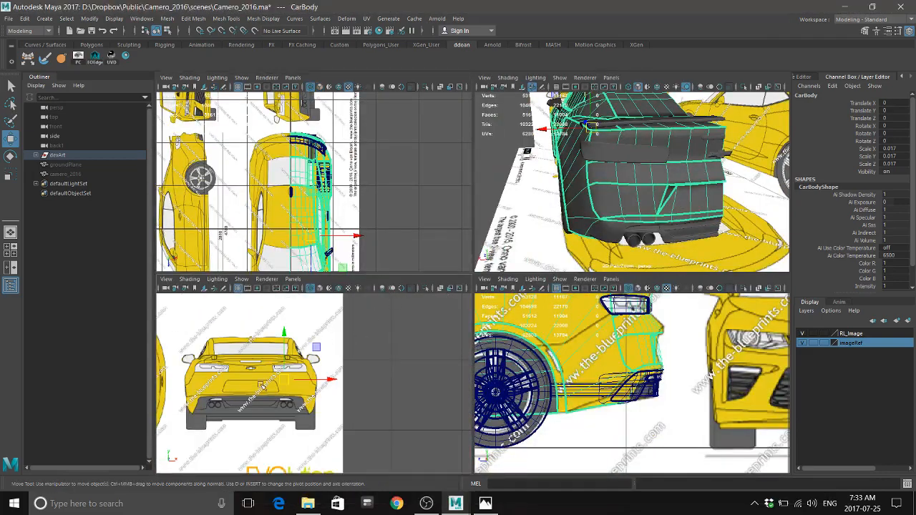
{"action": "scroll", "coordinate": [258, 386], "scroll_direction": "up", "scroll_amount": 2}
{"action": "middle_click_drag", "start_coordinate": [329, 384], "coordinate": [352, 335], "text": "alt"}
{"action": "left_click", "coordinate": [294, 279]}
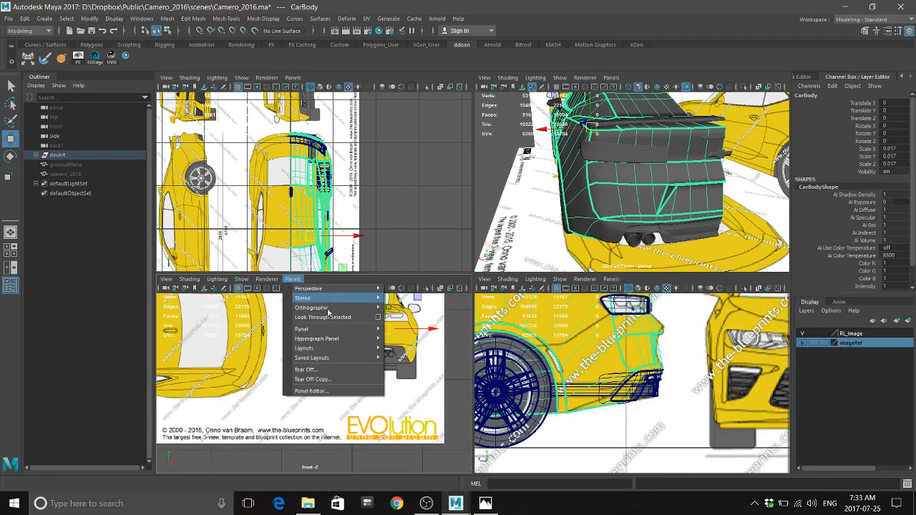
{"action": "mouse_move", "coordinate": [328, 310]}
{"action": "left_click", "coordinate": [405, 308]}
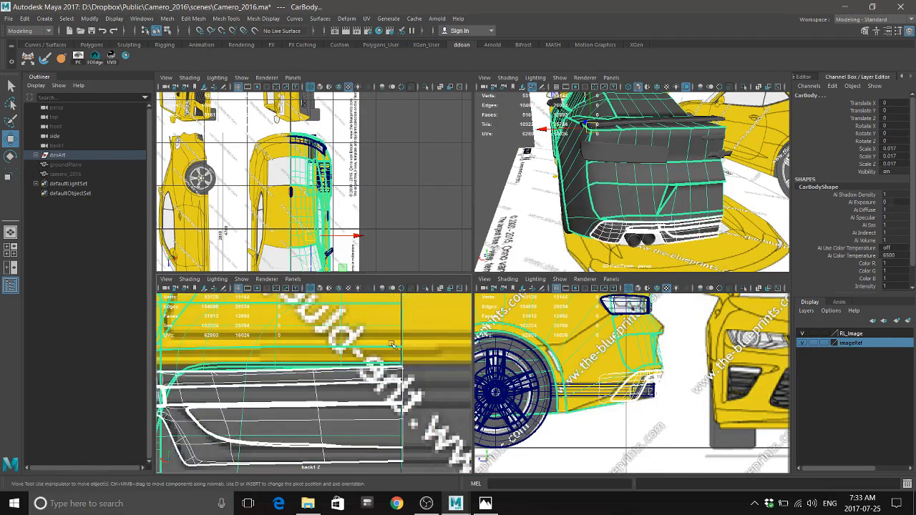
Clear the selection and maximize the back1 view, framed on the car's rear end
{"action": "scroll", "coordinate": [229, 390], "scroll_direction": "down", "scroll_amount": 10}
{"action": "scroll", "coordinate": [229, 390], "scroll_direction": "up", "scroll_amount": 2}
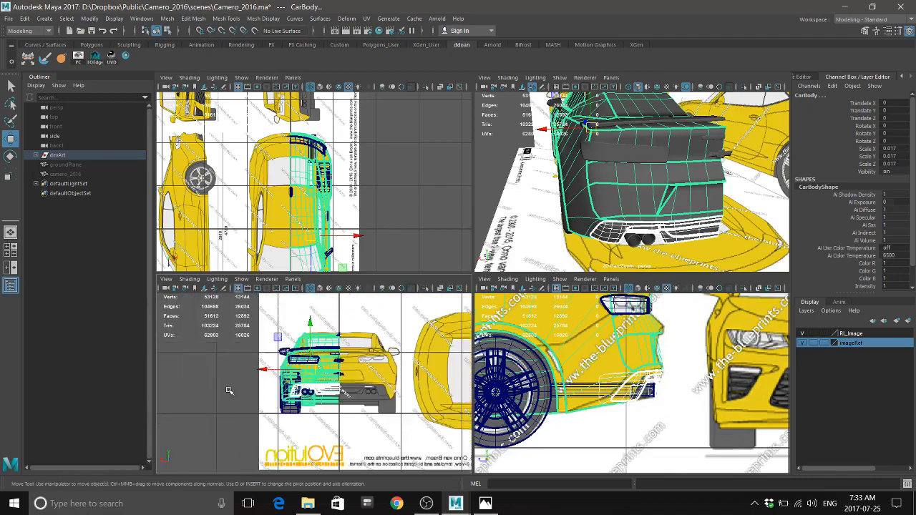
{"action": "left_click", "coordinate": [230, 390]}
{"action": "scroll", "coordinate": [245, 391], "scroll_direction": "up", "scroll_amount": 6}
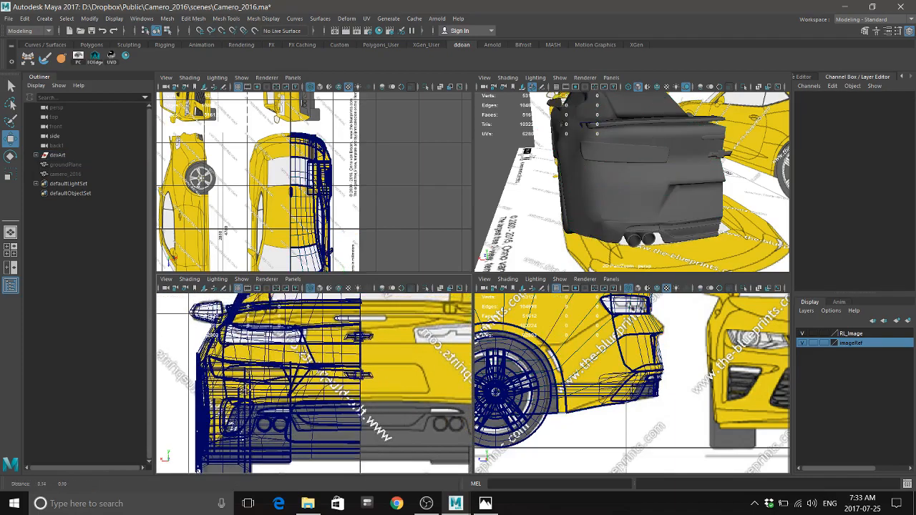
{"action": "scroll", "coordinate": [245, 391], "scroll_direction": "up", "scroll_amount": 2}
{"action": "key", "text": "space"}
{"action": "scroll", "coordinate": [336, 343], "scroll_direction": "up", "scroll_amount": 4}
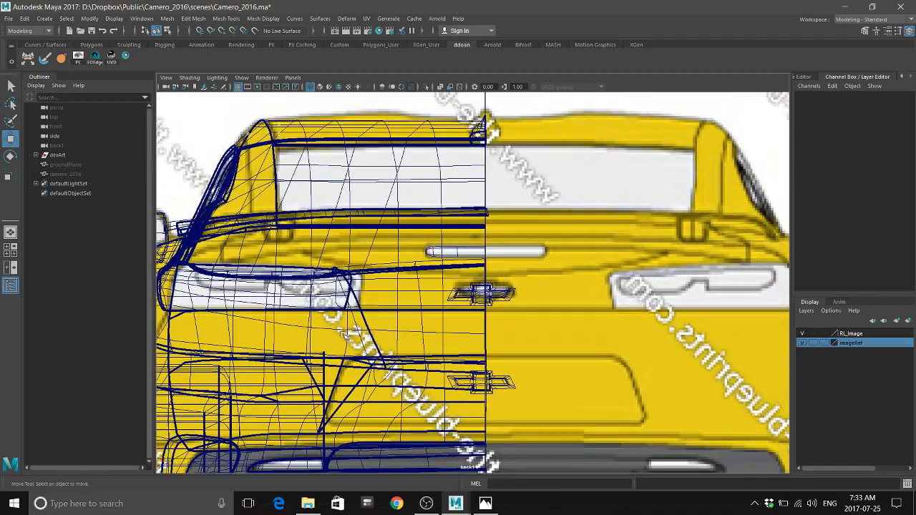
Compare the rear wireframe with the back blueprint around the roof, taillight and trunk, and consult the rear-end photo
{"action": "scroll", "coordinate": [347, 335], "scroll_direction": "up", "scroll_amount": 2}
{"action": "scroll", "coordinate": [412, 370], "scroll_direction": "down", "scroll_amount": 1}
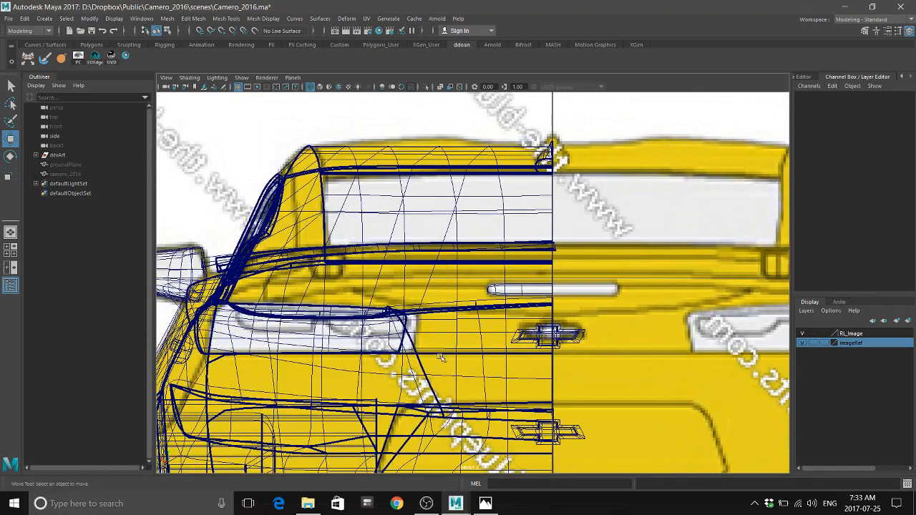
{"action": "scroll", "coordinate": [442, 358], "scroll_direction": "up", "scroll_amount": 2}
{"action": "scroll", "coordinate": [462, 306], "scroll_direction": "down", "scroll_amount": 2}
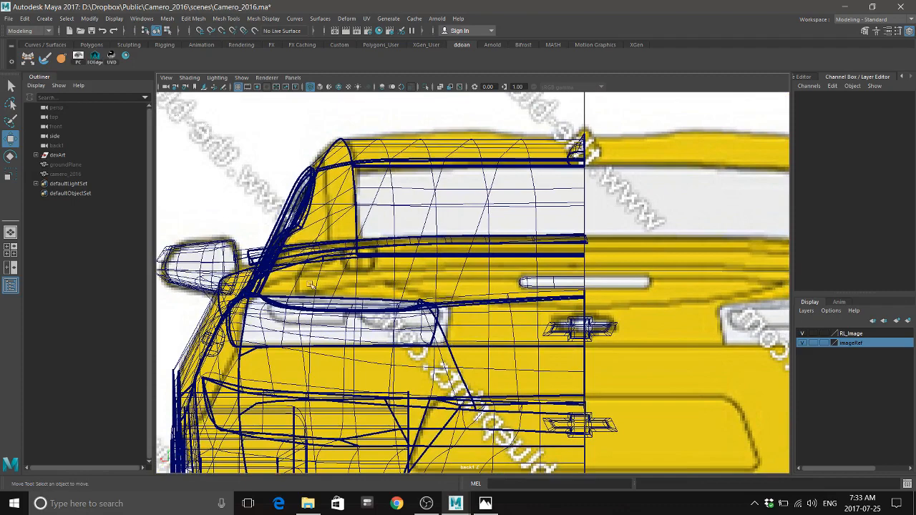
{"action": "scroll", "coordinate": [478, 367], "scroll_direction": "down", "scroll_amount": 3}
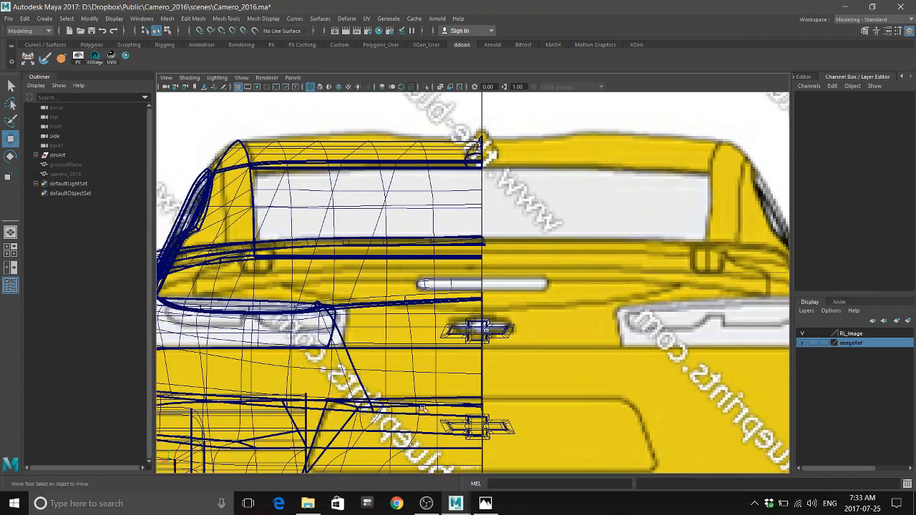
{"action": "left_click", "coordinate": [485, 503]}
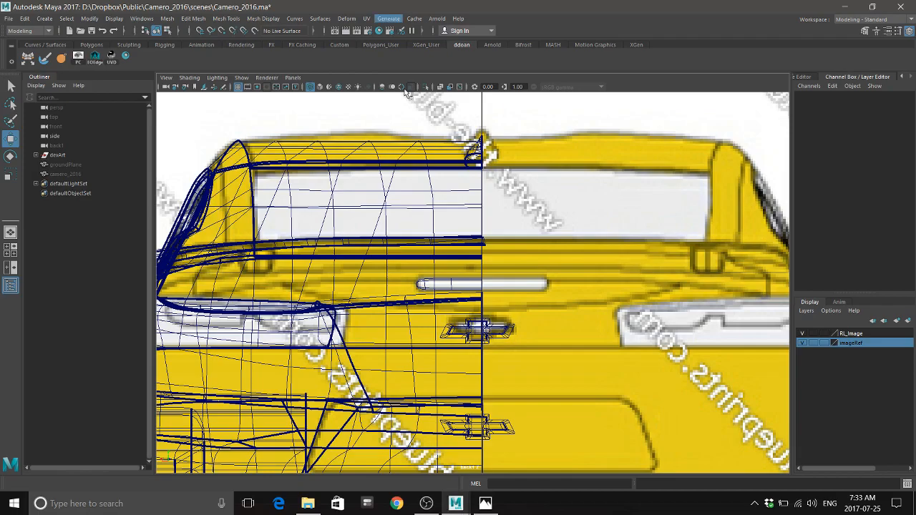
{"action": "left_click_drag", "start_coordinate": [422, 271], "coordinate": [425, 268], "text": "alt"}
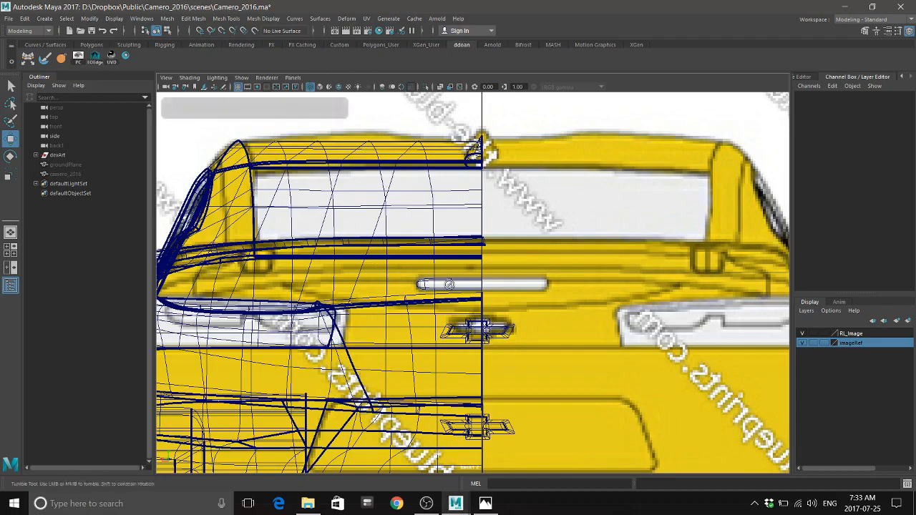
Compare the rear wireframe with the back blueprint, select CarBody in perspective, and consult the rear-end reference photo
{"action": "mouse_move", "coordinate": [425, 269]}
{"action": "middle_mouse_down", "text": "alt"}
{"action": "mouse_move", "coordinate": [517, 271]}
{"action": "mouse_move", "coordinate": [439, 265]}
{"action": "middle_mouse_up", "text": "alt"}
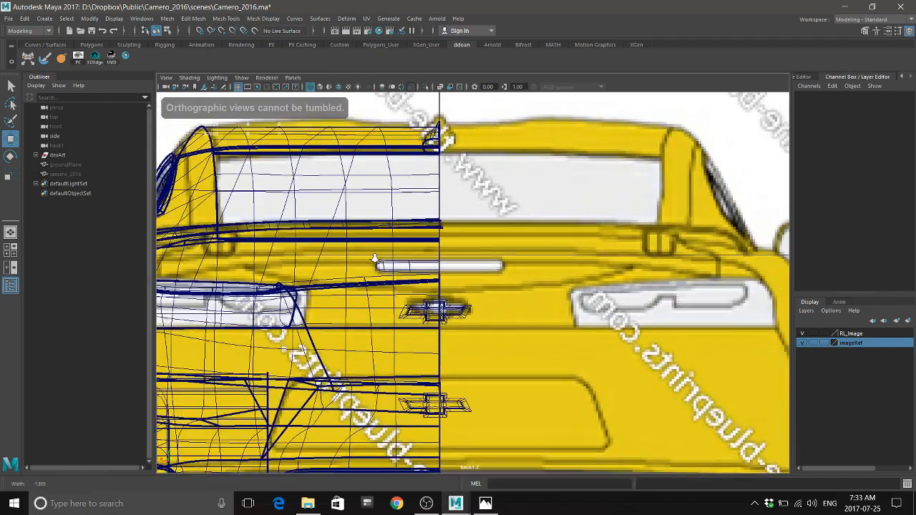
{"action": "scroll", "coordinate": [393, 288], "scroll_direction": "down", "scroll_amount": 5}
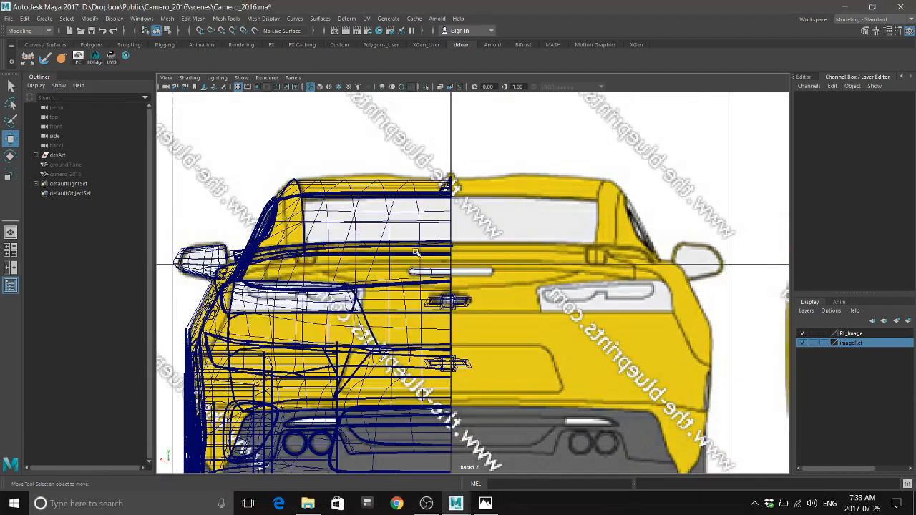
{"action": "key", "text": "space"}
{"action": "key", "text": "space"}
{"action": "left_click", "coordinate": [536, 268]}
{"action": "left_click_drag", "start_coordinate": [536, 268], "coordinate": [480, 424], "text": "alt"}
{"action": "left_click", "coordinate": [485, 503]}
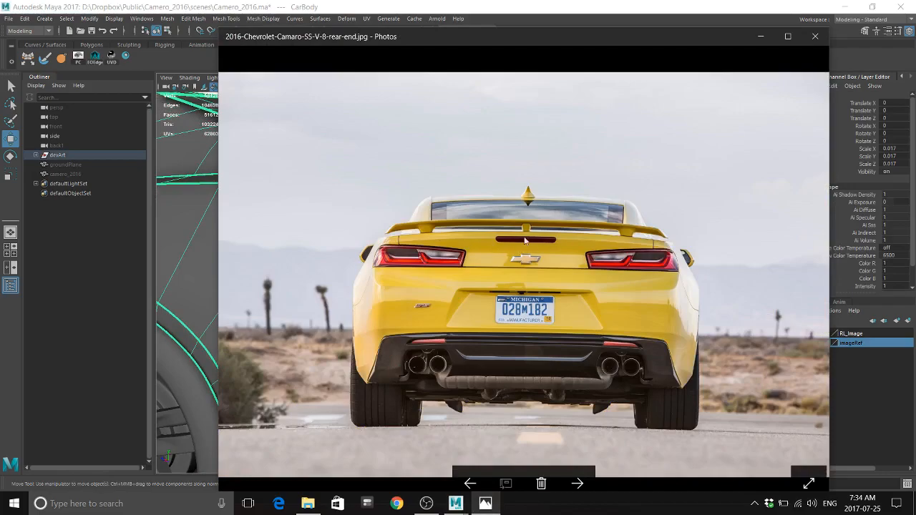
{"action": "key", "text": "alt+Tab"}
With Multi-Cut, cut a new edge on CarBody between the rear corner behind the taillight and the wheel arch, and return to object selection
{"action": "mouse_move", "coordinate": [450, 205]}
{"action": "left_mouse_down", "text": "alt"}
{"action": "mouse_move", "coordinate": [419, 273]}
{"action": "mouse_move", "coordinate": [464, 280]}
{"action": "mouse_move", "coordinate": [461, 211]}
{"action": "left_mouse_up", "text": "alt"}
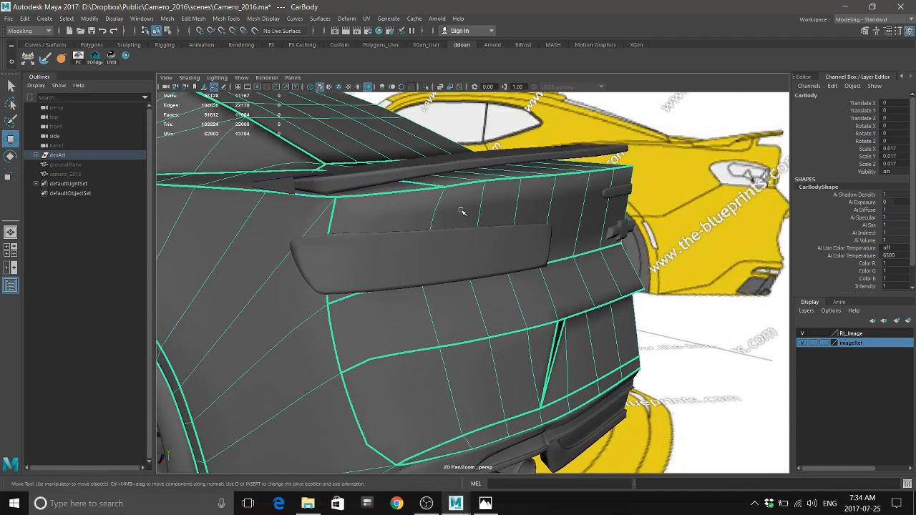
{"action": "right_click_drag", "start_coordinate": [461, 213], "coordinate": [412, 217], "text": "shift"}
{"action": "left_click_drag", "start_coordinate": [413, 227], "coordinate": [420, 242], "text": "alt"}
{"action": "left_click_drag", "start_coordinate": [348, 254], "coordinate": [371, 251], "text": "alt"}
{"action": "middle_click_drag", "start_coordinate": [371, 251], "coordinate": [391, 253], "text": "alt"}
{"action": "left_click_drag", "start_coordinate": [391, 253], "coordinate": [478, 234], "text": "alt"}
{"action": "middle_click_drag", "start_coordinate": [477, 234], "coordinate": [429, 291], "text": "alt"}
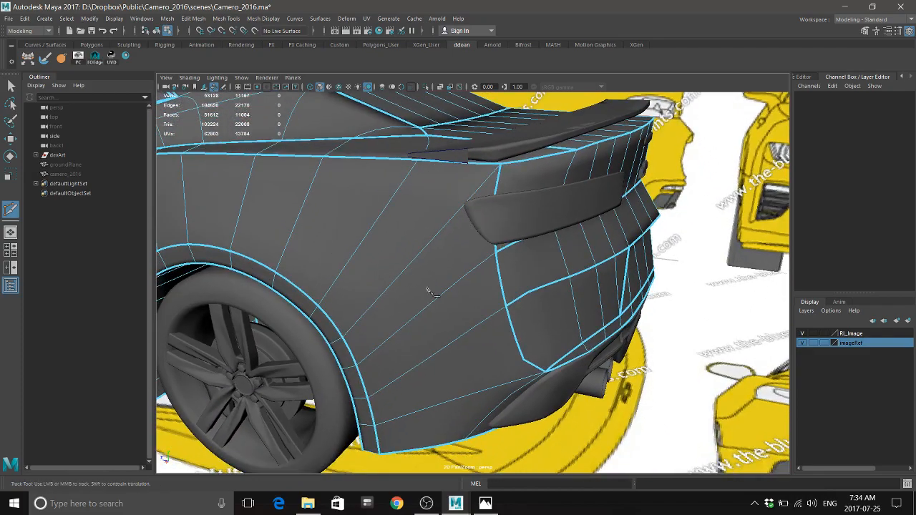
{"action": "left_click_drag", "start_coordinate": [402, 359], "coordinate": [410, 334], "text": "alt"}
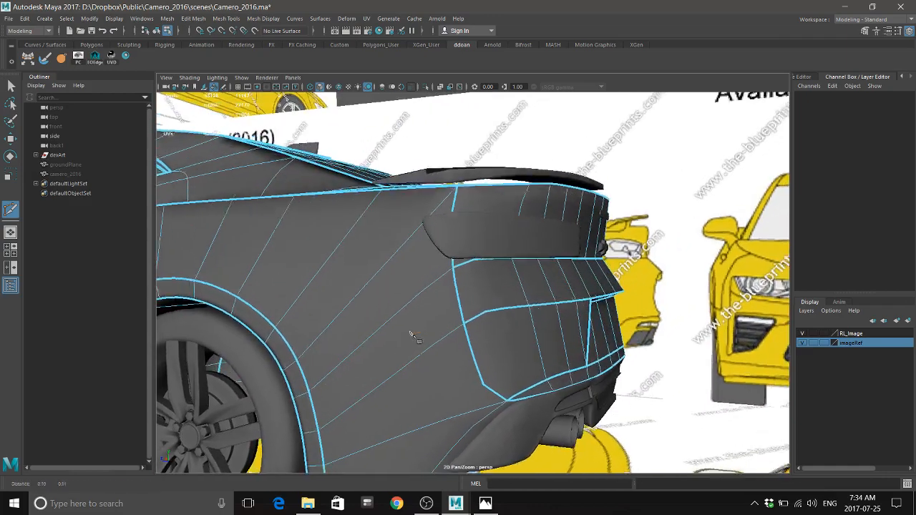
{"action": "middle_click_drag", "start_coordinate": [411, 334], "coordinate": [410, 337], "text": "alt"}
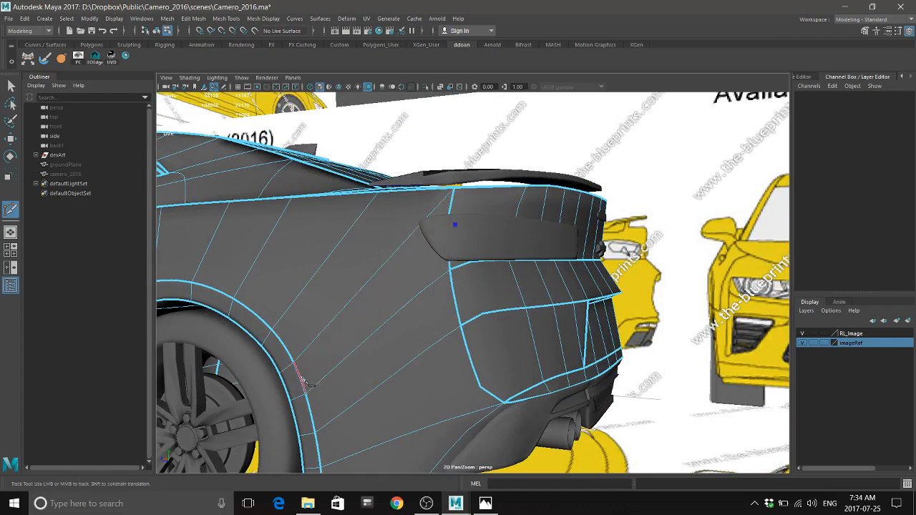
{"action": "left_click", "coordinate": [330, 383]}
{"action": "left_click_drag", "start_coordinate": [487, 302], "coordinate": [434, 347], "text": "alt"}
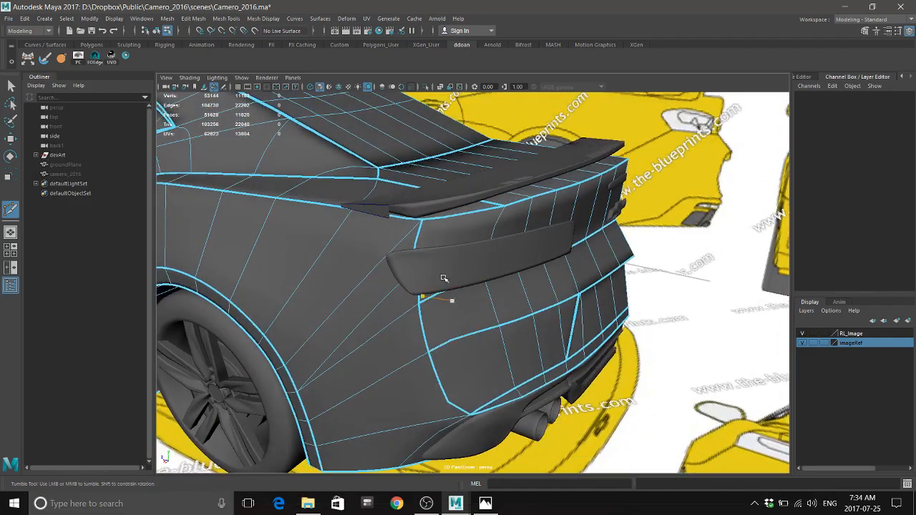
{"action": "key", "text": "w"}
{"action": "key", "text": "F8"}
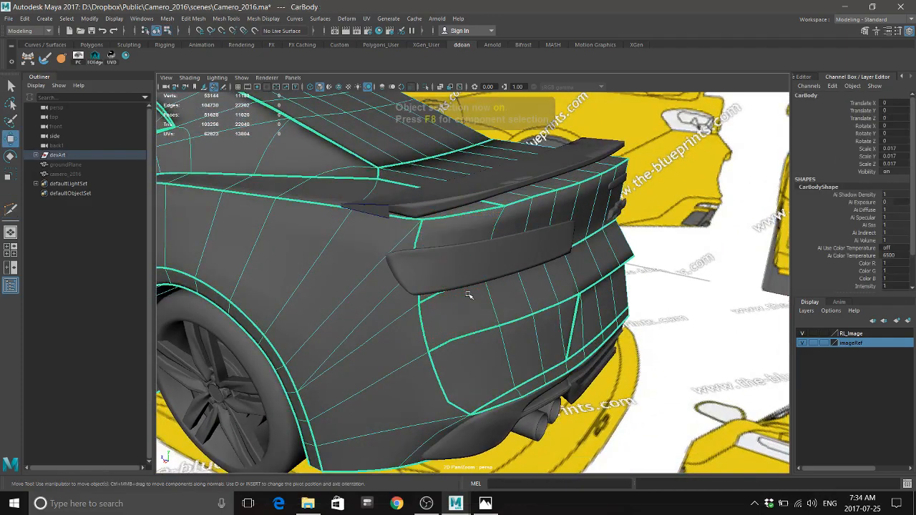
Check the taillight piece against the rear corner, and isolate CarBody in the perspective view
{"action": "left_click_drag", "start_coordinate": [410, 309], "coordinate": [424, 309], "text": "alt"}
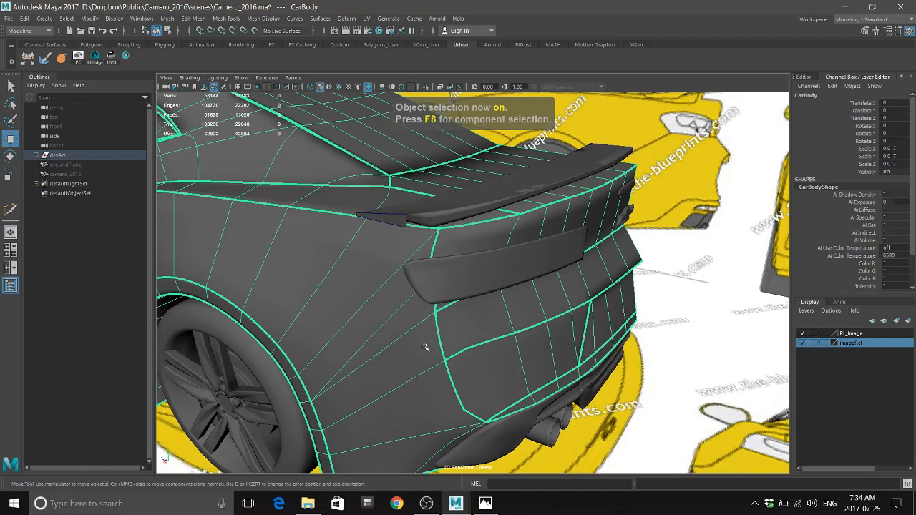
{"action": "left_click_drag", "start_coordinate": [425, 348], "coordinate": [466, 278], "text": "alt"}
{"action": "left_click", "coordinate": [464, 265]}
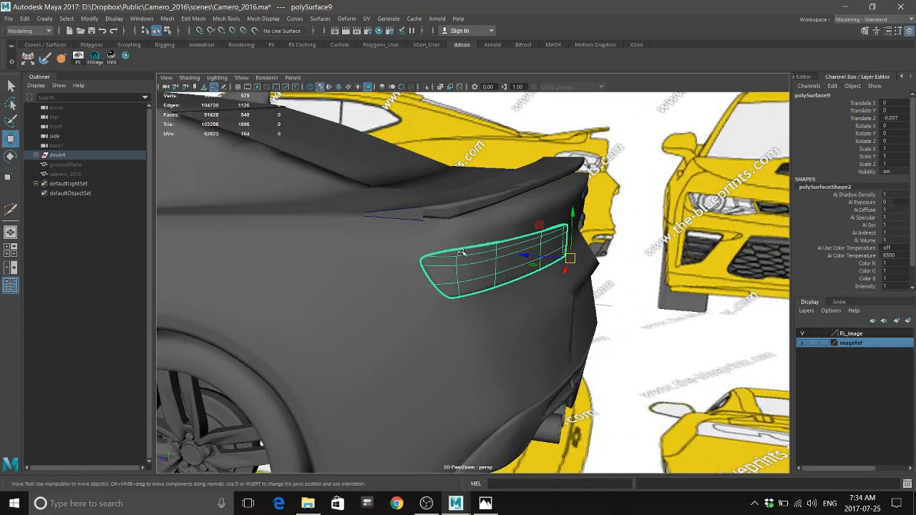
{"action": "left_click", "coordinate": [466, 231]}
{"action": "key", "text": "ctrl+1"}
{"action": "left_click_drag", "start_coordinate": [469, 267], "coordinate": [436, 231], "text": "alt"}
With Multi-Cut, cut a horizontal row of edges across the upper rear panel from the rear corner to the centre edge
{"action": "right_click_drag", "start_coordinate": [438, 226], "coordinate": [418, 229], "text": "shift"}
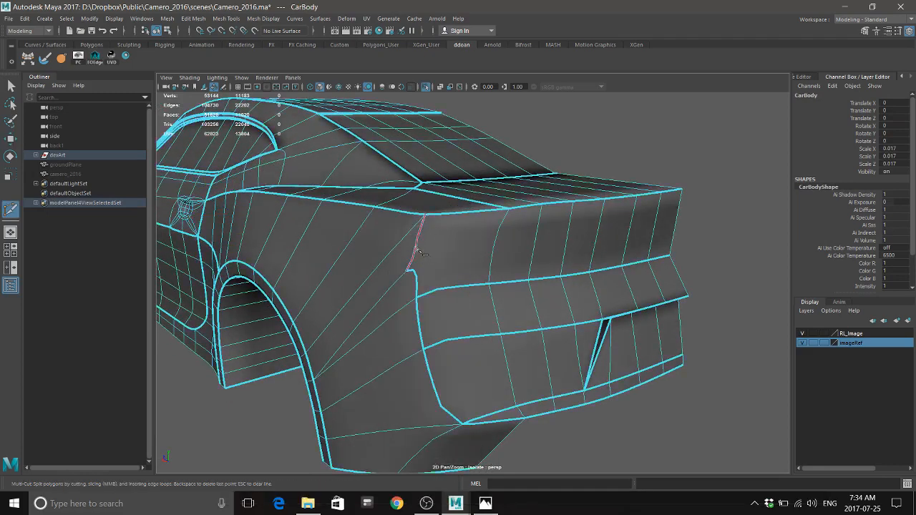
{"action": "left_click", "coordinate": [419, 245]}
{"action": "left_click_drag", "start_coordinate": [420, 255], "coordinate": [448, 250], "text": "alt"}
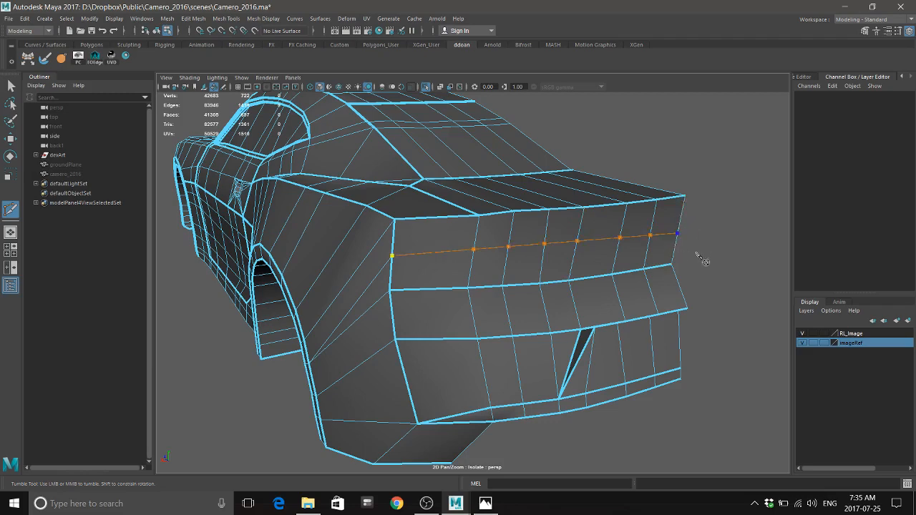
{"action": "left_click_drag", "start_coordinate": [701, 260], "coordinate": [690, 262], "text": "alt"}
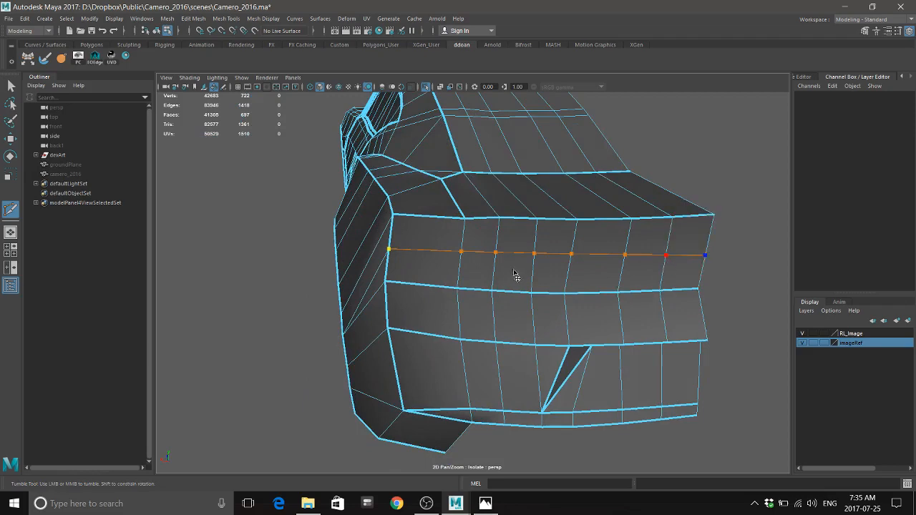
{"action": "left_click_drag", "start_coordinate": [582, 277], "coordinate": [487, 265], "text": "alt"}
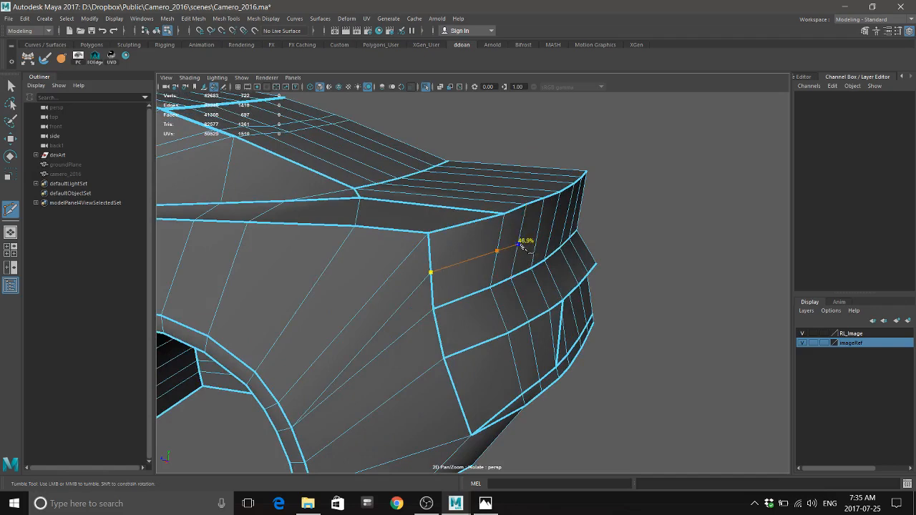
{"action": "mouse_move", "coordinate": [519, 245]}
{"action": "left_mouse_down"}
{"action": "mouse_move", "coordinate": [527, 221]}
{"action": "mouse_move", "coordinate": [521, 242]}
{"action": "left_mouse_up"}
{"action": "left_click_drag", "start_coordinate": [640, 247], "coordinate": [593, 237], "text": "alt"}
{"action": "key", "text": "ctrl+z"}
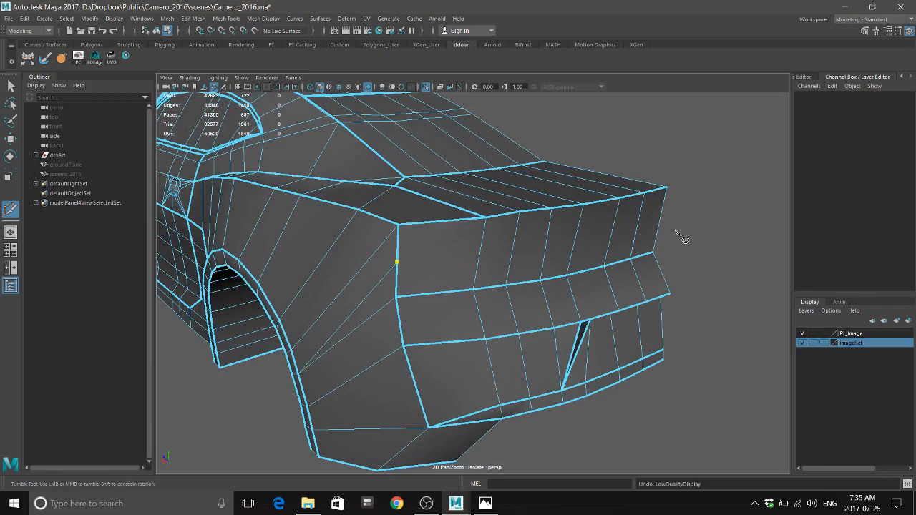
{"action": "mouse_move", "coordinate": [673, 230]}
{"action": "left_mouse_down"}
{"action": "mouse_move", "coordinate": [676, 210]}
{"action": "mouse_move", "coordinate": [698, 247]}
{"action": "mouse_move", "coordinate": [660, 287]}
{"action": "mouse_move", "coordinate": [552, 266]}
{"action": "mouse_move", "coordinate": [660, 231]}
{"action": "left_mouse_up"}
{"action": "key", "text": "w"}
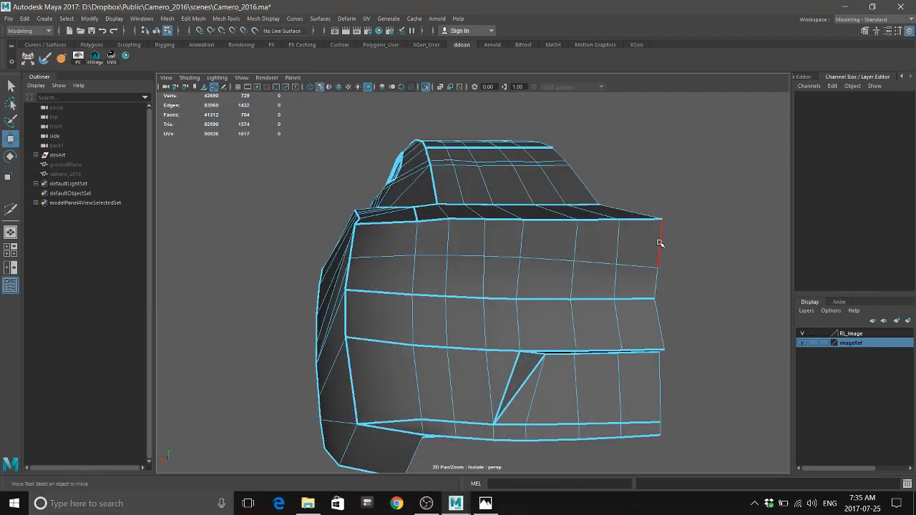
Try to level the new row's vertices nearest the centre by snapping their height to another vertex in the row
{"action": "right_click_drag", "start_coordinate": [659, 231], "coordinate": [620, 241]}
{"action": "left_click", "coordinate": [657, 267]}
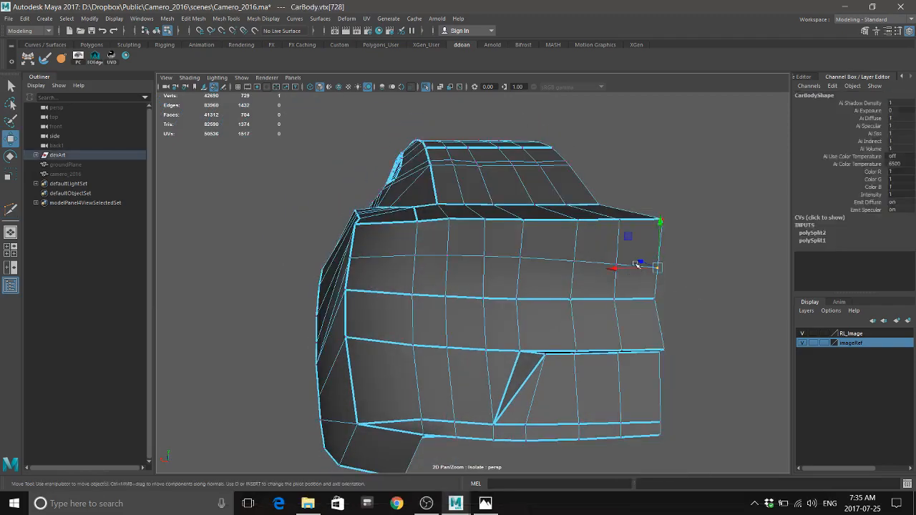
{"action": "left_click_drag", "start_coordinate": [609, 270], "coordinate": [629, 280], "text": "shift"}
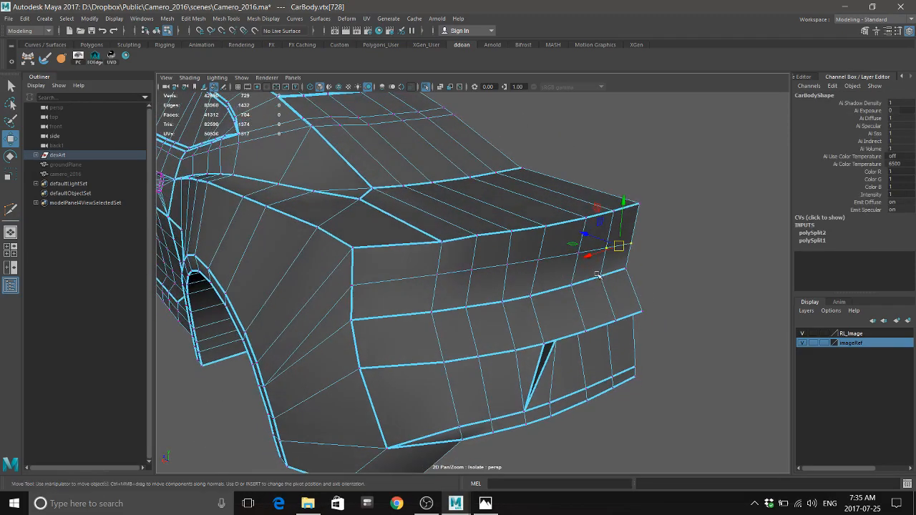
{"action": "left_click_drag", "start_coordinate": [565, 261], "coordinate": [616, 246], "text": "alt"}
{"action": "left_click", "coordinate": [630, 208]}
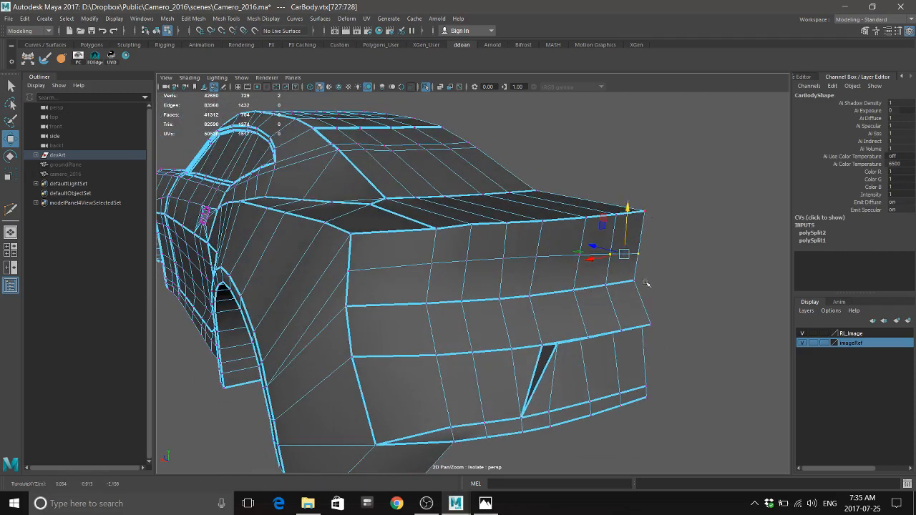
{"action": "key", "text": "v"}
{"action": "middle_click_drag", "start_coordinate": [473, 260], "coordinate": [473, 258]}
{"action": "left_click", "coordinate": [575, 262]}
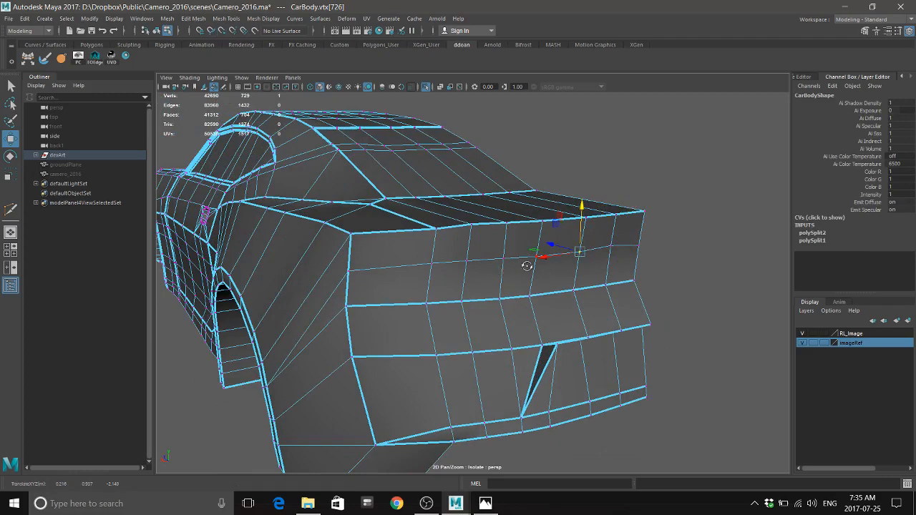
{"action": "left_click_drag", "start_coordinate": [523, 266], "coordinate": [497, 260], "text": "alt"}
{"action": "left_click", "coordinate": [623, 240]}
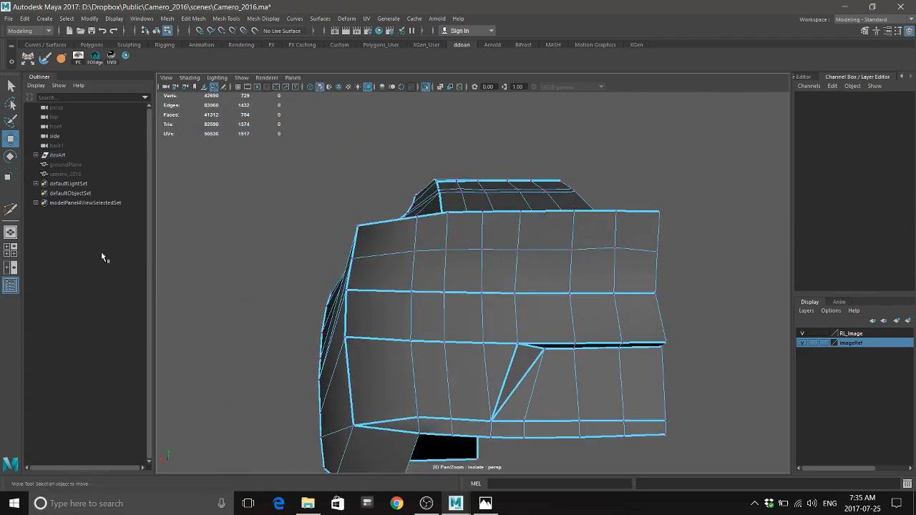
Turn off Retain component spacing in the Move tool's snap settings
{"action": "double_click", "coordinate": [11, 139]}
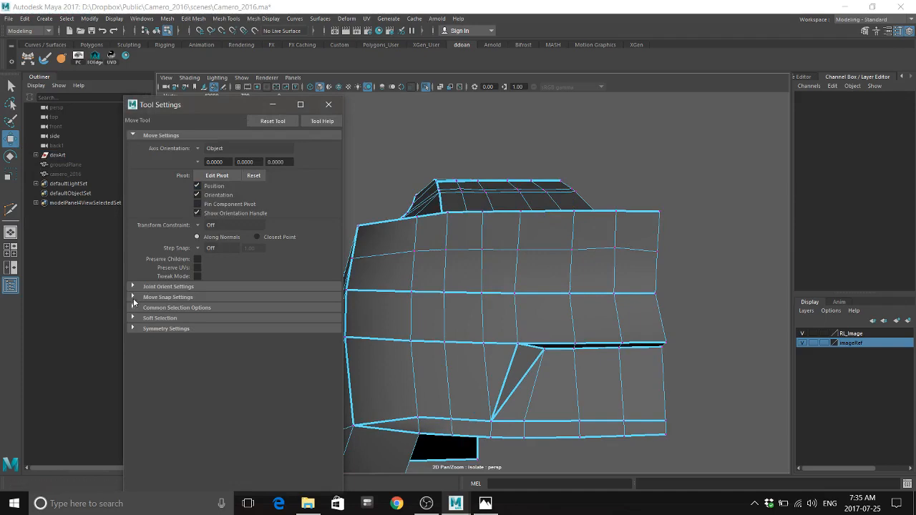
{"action": "left_click", "coordinate": [134, 297]}
{"action": "left_click", "coordinate": [235, 310]}
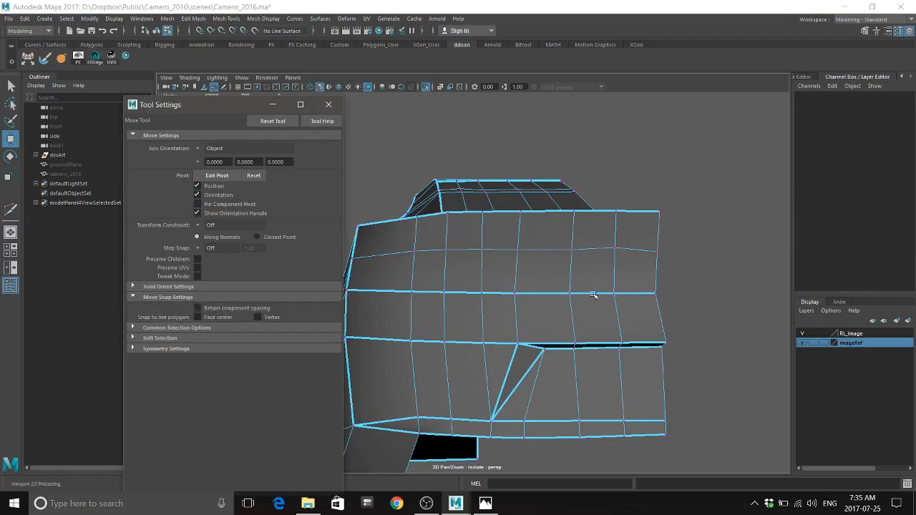
Select the new row's seven vertices from the centre edge outward and snap their height to the row's vertex on the rear corner
{"action": "left_click", "coordinate": [632, 256]}
{"action": "left_click_drag", "start_coordinate": [628, 258], "coordinate": [549, 239], "text": "alt"}
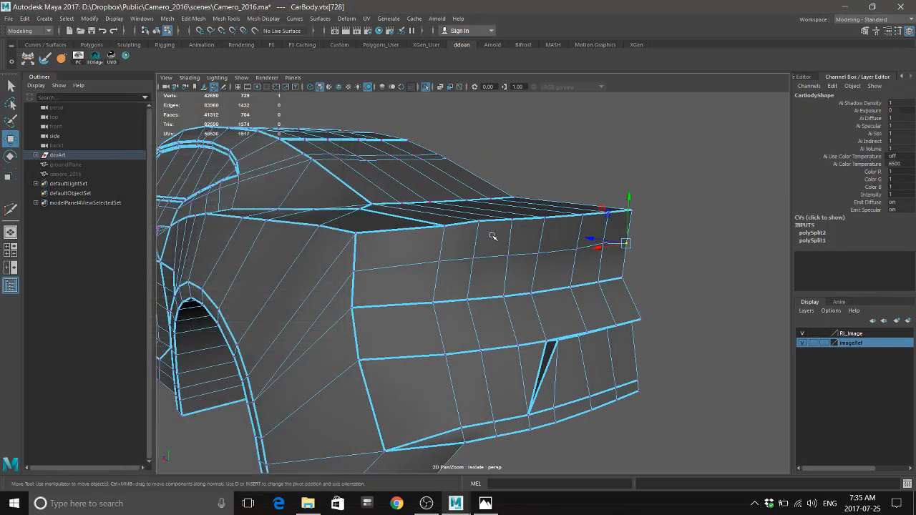
{"action": "scroll", "coordinate": [623, 245], "scroll_direction": "up", "scroll_amount": 6}
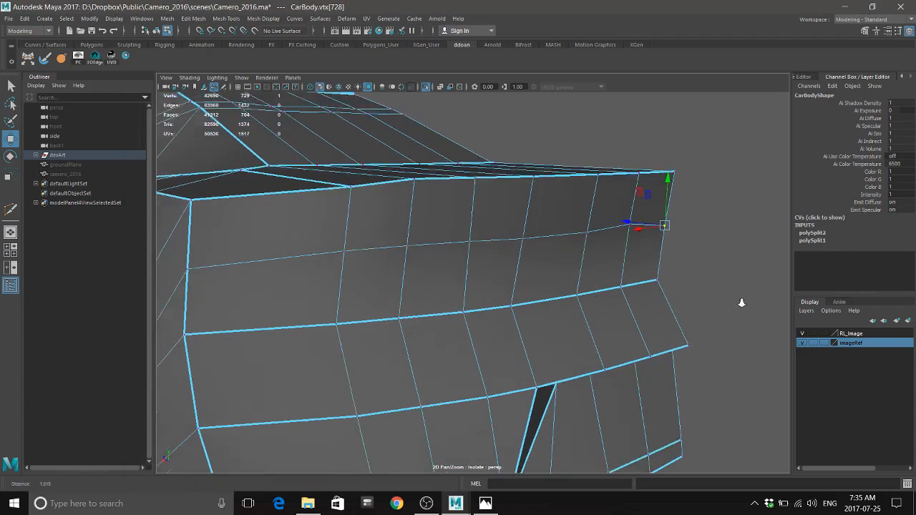
{"action": "left_click", "coordinate": [620, 223], "text": "shift"}
{"action": "left_click", "coordinate": [594, 231], "text": "shift"}
{"action": "left_click", "coordinate": [530, 237], "text": "shift"}
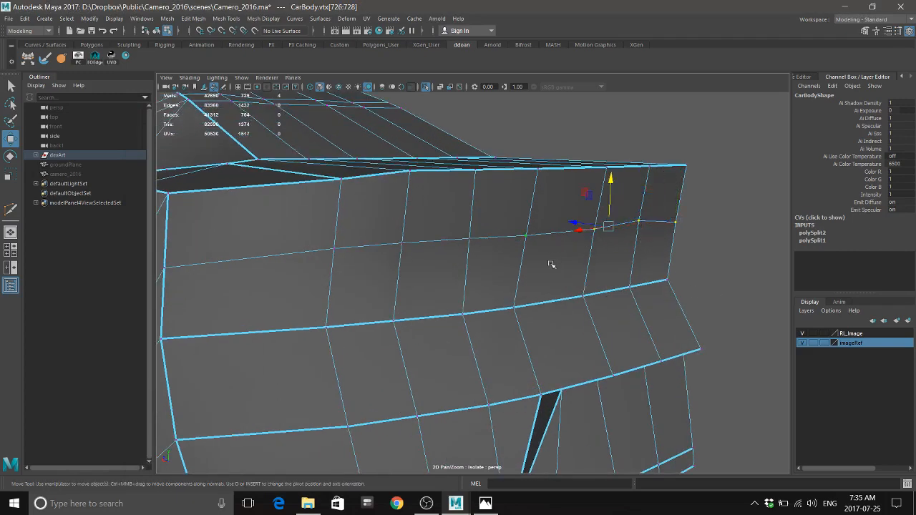
{"action": "left_click_drag", "start_coordinate": [614, 264], "coordinate": [718, 265], "text": "alt"}
{"action": "scroll", "coordinate": [705, 267], "scroll_direction": "down", "scroll_amount": 1}
{"action": "left_click", "coordinate": [579, 245], "text": "shift"}
{"action": "left_click", "coordinate": [523, 246], "text": "shift"}
{"action": "left_click", "coordinate": [464, 251], "text": "shift"}
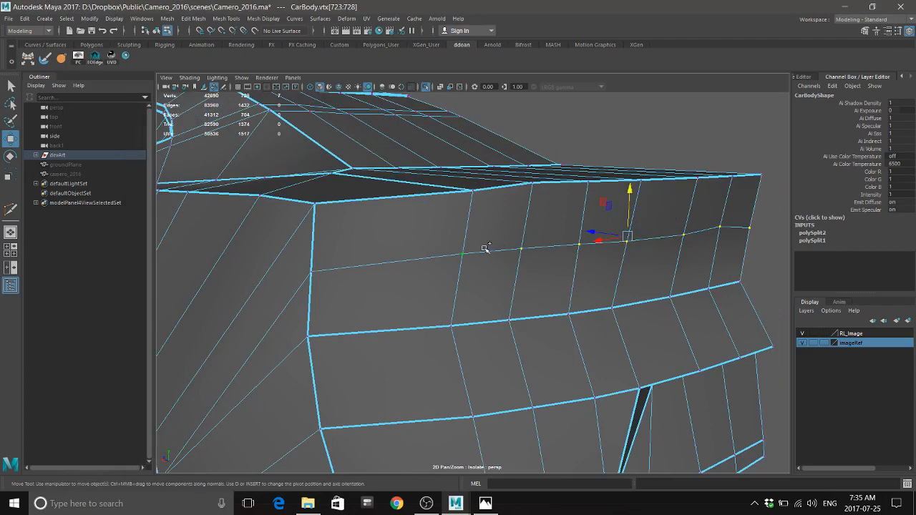
{"action": "left_click_drag", "start_coordinate": [598, 261], "coordinate": [573, 195], "text": "alt"}
{"action": "left_click", "coordinate": [570, 186]}
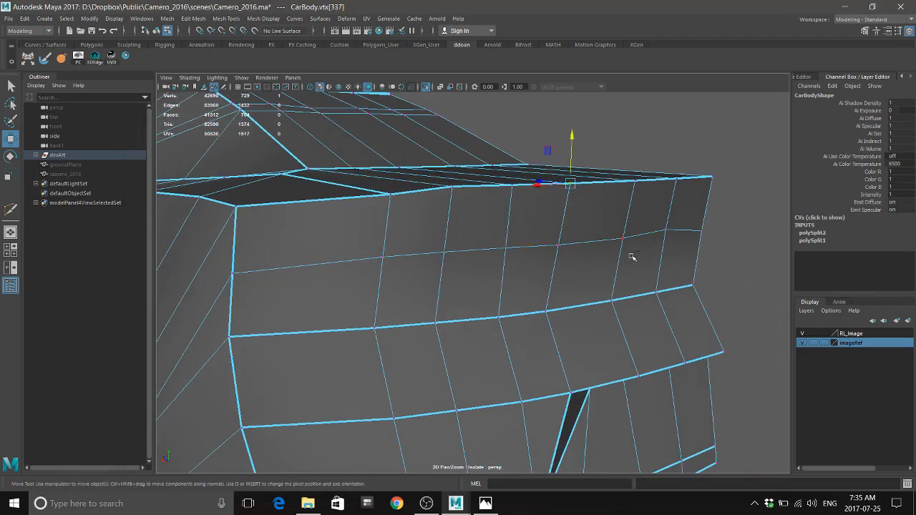
{"action": "key", "text": "ctrl+z"}
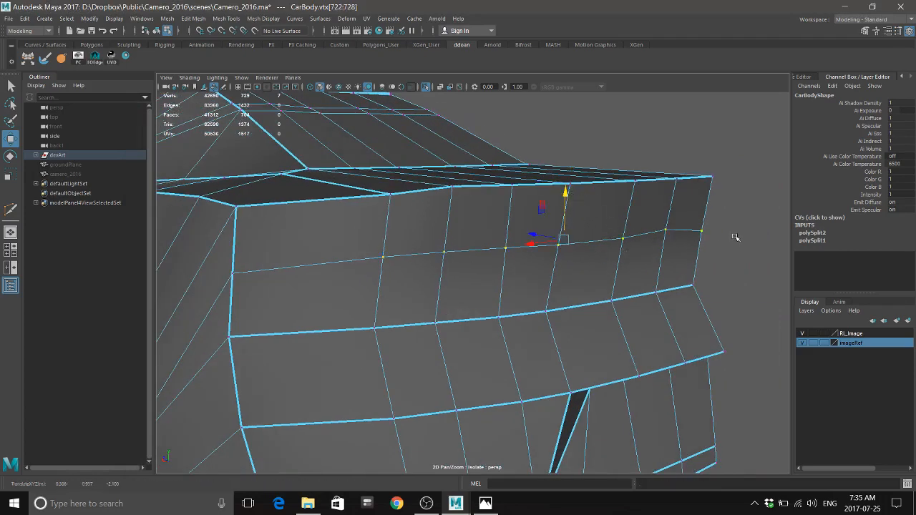
{"action": "middle_click_drag", "start_coordinate": [703, 224], "coordinate": [701, 227]}
{"action": "key", "text": "ctrl+z"}
{"action": "middle_click_drag", "start_coordinate": [566, 247], "coordinate": [598, 248], "text": "alt"}
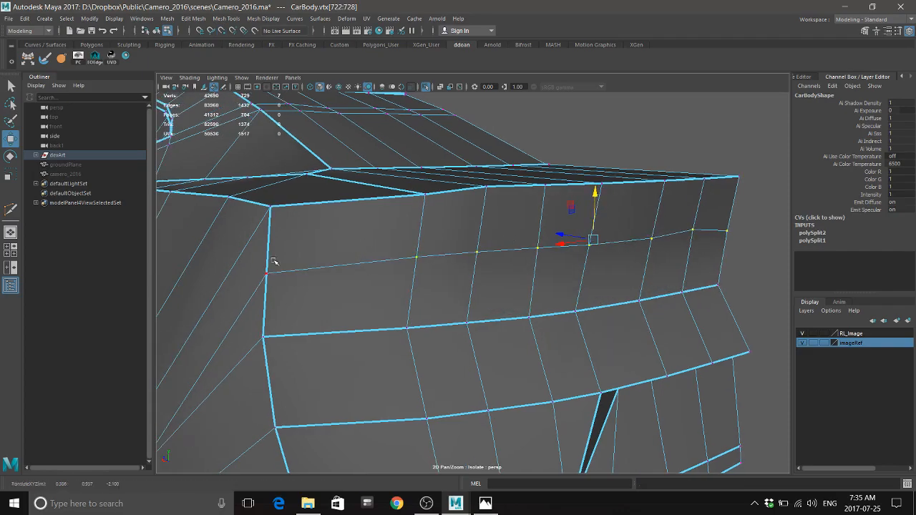
{"action": "middle_click_drag", "start_coordinate": [219, 259], "coordinate": [260, 280]}
Nudge the row's vertex next to the centre edge slightly along the car's length to adjust the rear panel's curve
{"action": "left_click_drag", "start_coordinate": [537, 280], "coordinate": [577, 247], "text": "alt"}
{"action": "left_click", "coordinate": [577, 247]}
{"action": "left_click_drag", "start_coordinate": [542, 205], "coordinate": [541, 206]}
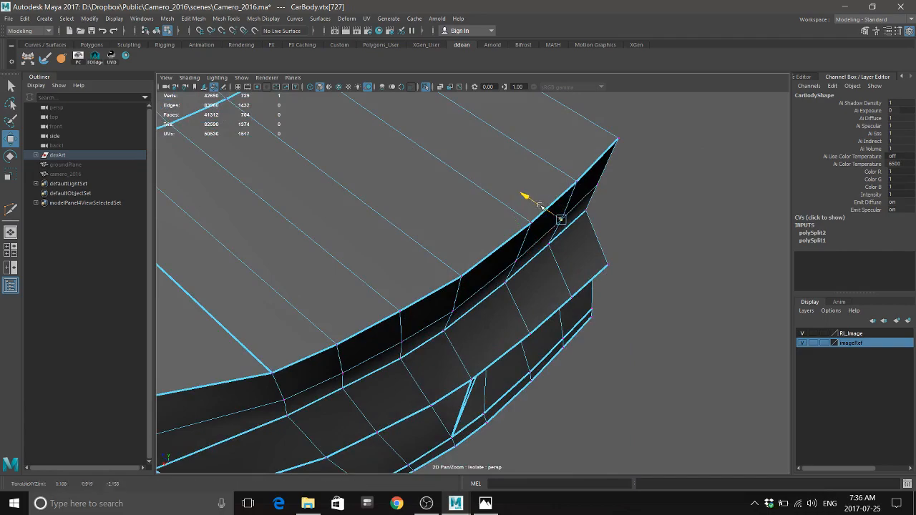
{"action": "left_click_drag", "start_coordinate": [555, 263], "coordinate": [626, 226], "text": "alt"}
{"action": "left_click_drag", "start_coordinate": [530, 318], "coordinate": [549, 293], "text": "alt"}
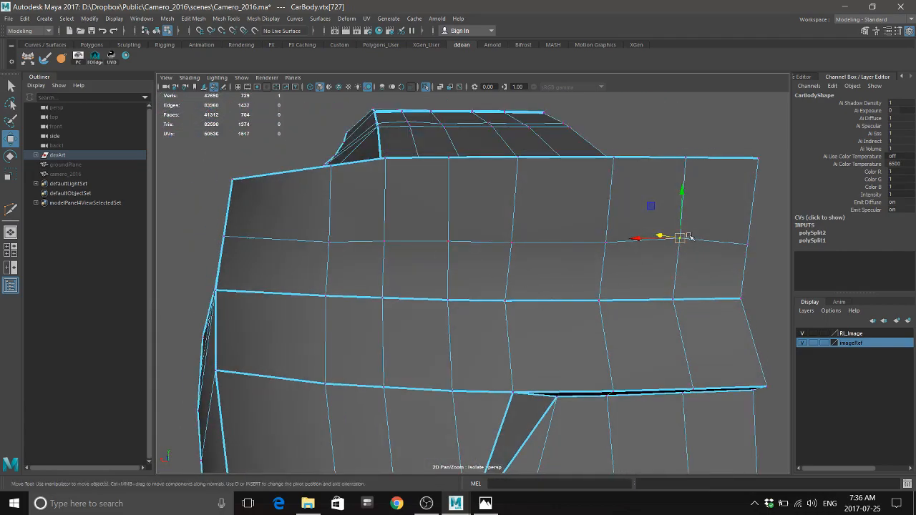
Select the row's other six vertices, leaving out the nudged one, and snap their height to the rear corner vertex
{"action": "left_click", "coordinate": [737, 245]}
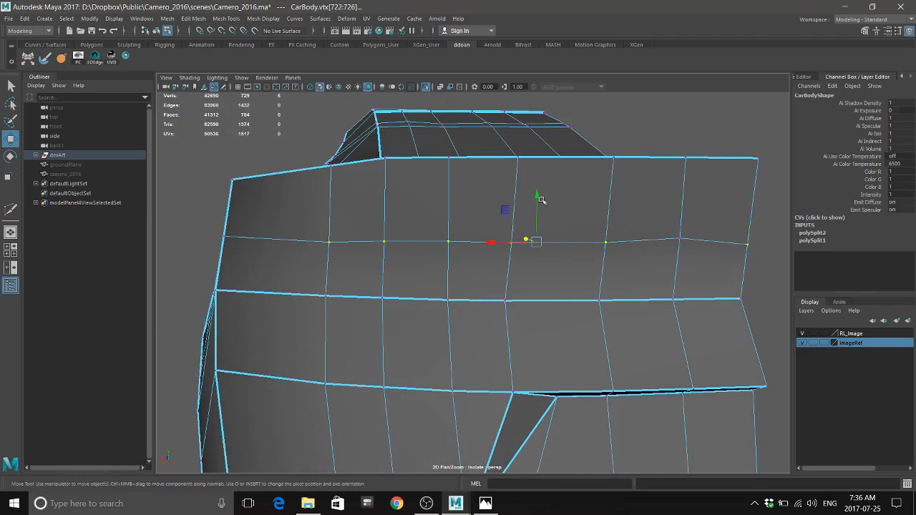
{"action": "left_click", "coordinate": [538, 196]}
{"action": "key", "text": "v"}
{"action": "middle_click_drag", "start_coordinate": [223, 227], "coordinate": [224, 232]}
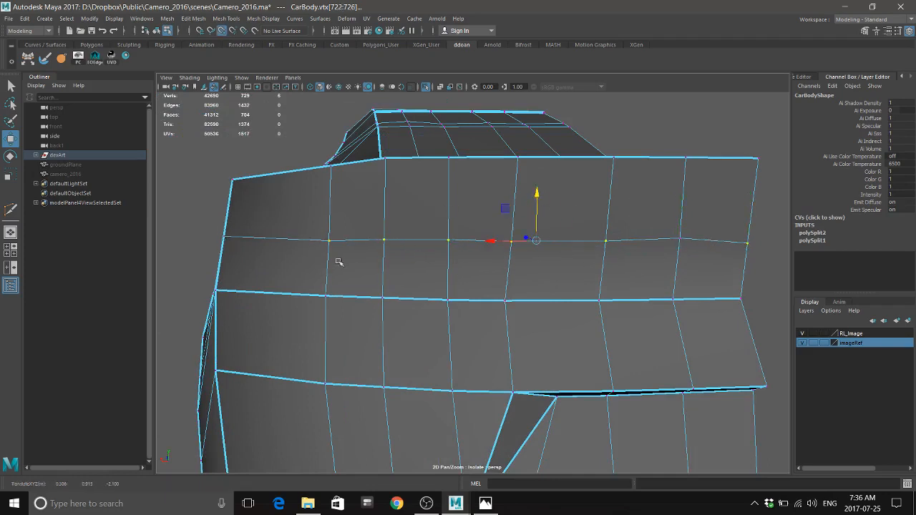
Select the new row's vertex next to the centre edge and snap its height to the rear corner vertex
{"action": "left_click_drag", "start_coordinate": [340, 262], "coordinate": [630, 242], "text": "alt"}
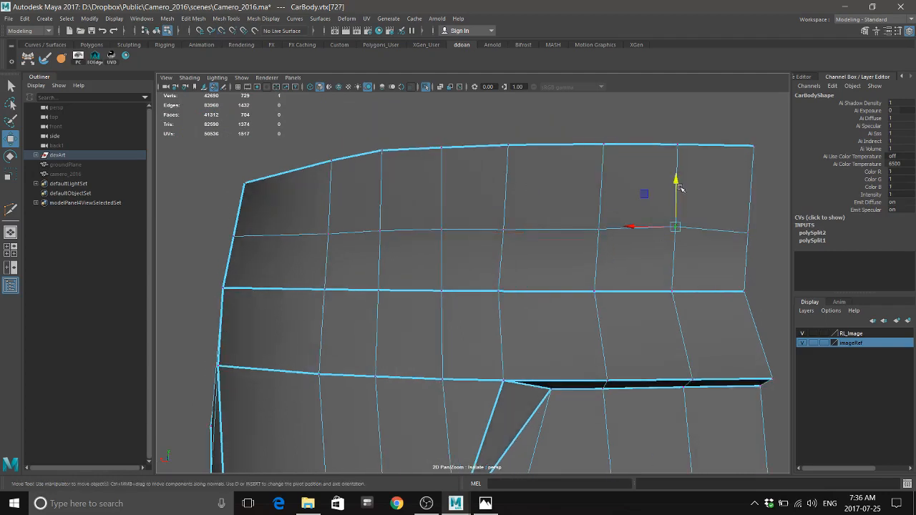
{"action": "left_click", "coordinate": [248, 229]}
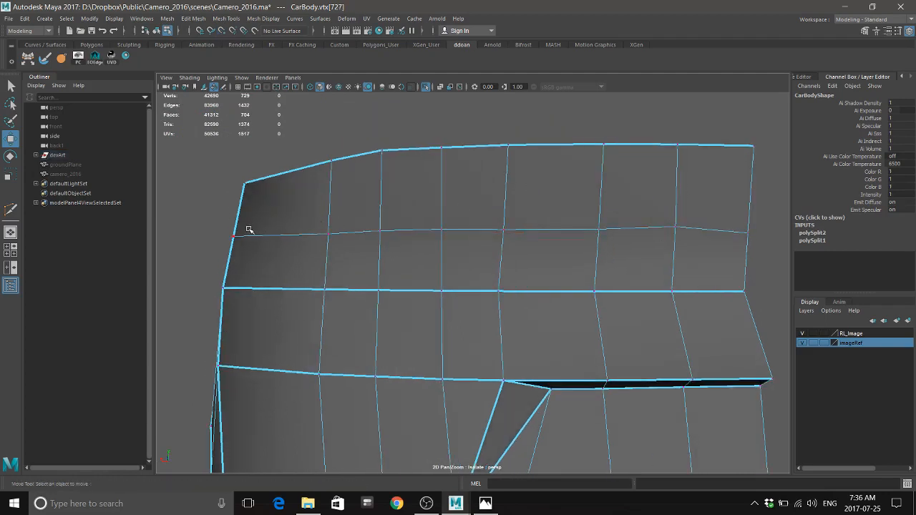
{"action": "left_click", "coordinate": [677, 230]}
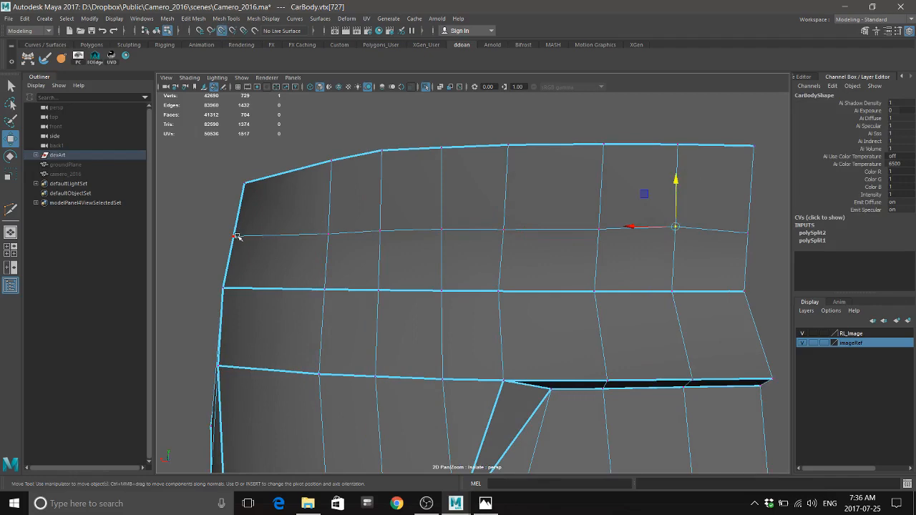
{"action": "middle_click_drag", "start_coordinate": [236, 236], "coordinate": [236, 244]}
Check the Move tool's snap settings and minimize the Tool Settings window
{"action": "left_click_drag", "start_coordinate": [431, 281], "coordinate": [458, 283], "text": "alt"}
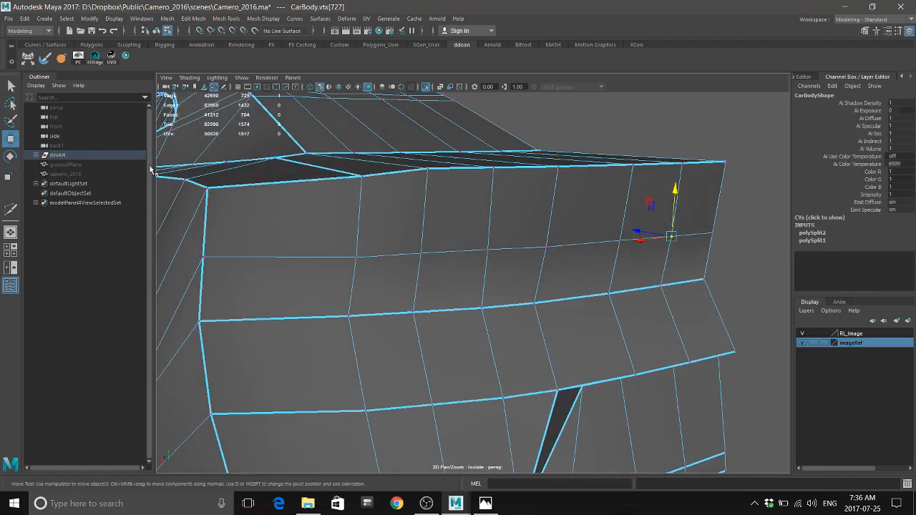
{"action": "double_click", "coordinate": [11, 138]}
{"action": "left_click", "coordinate": [171, 316]}
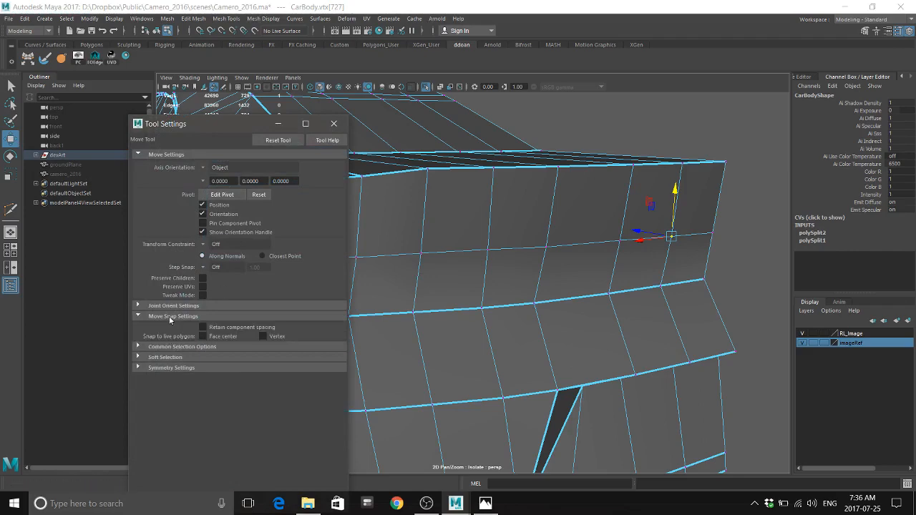
{"action": "left_click", "coordinate": [170, 318]}
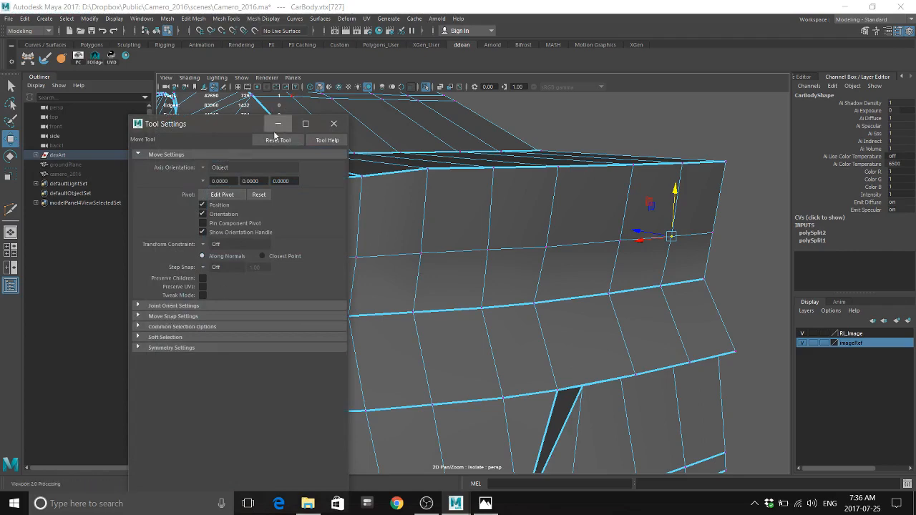
{"action": "left_click", "coordinate": [277, 126]}
Select the new row's seven vertices from beside the rear corner to the centre edge and compare the panel with the rear-end reference photo
{"action": "left_click_drag", "start_coordinate": [551, 218], "coordinate": [529, 224], "text": "alt"}
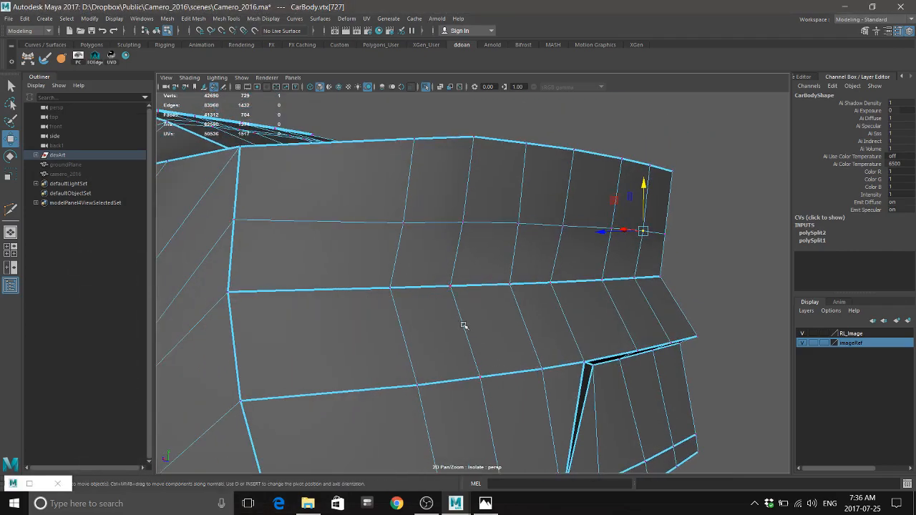
{"action": "left_click_drag", "start_coordinate": [447, 309], "coordinate": [480, 220], "text": "alt"}
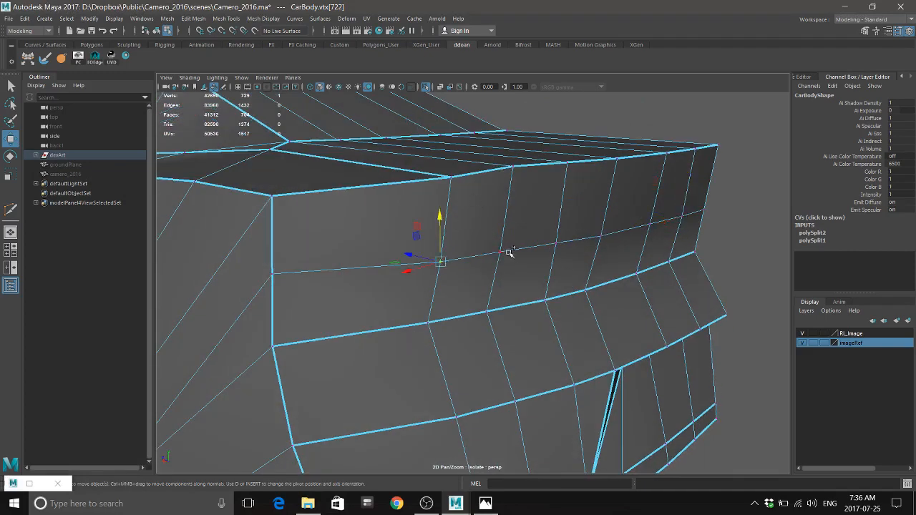
{"action": "double_click", "coordinate": [556, 244], "text": "shift"}
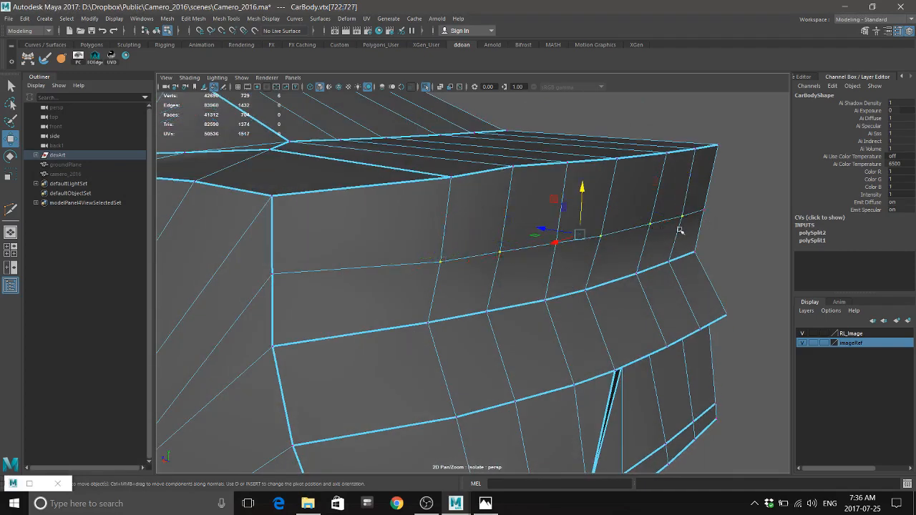
{"action": "left_click", "coordinate": [485, 504]}
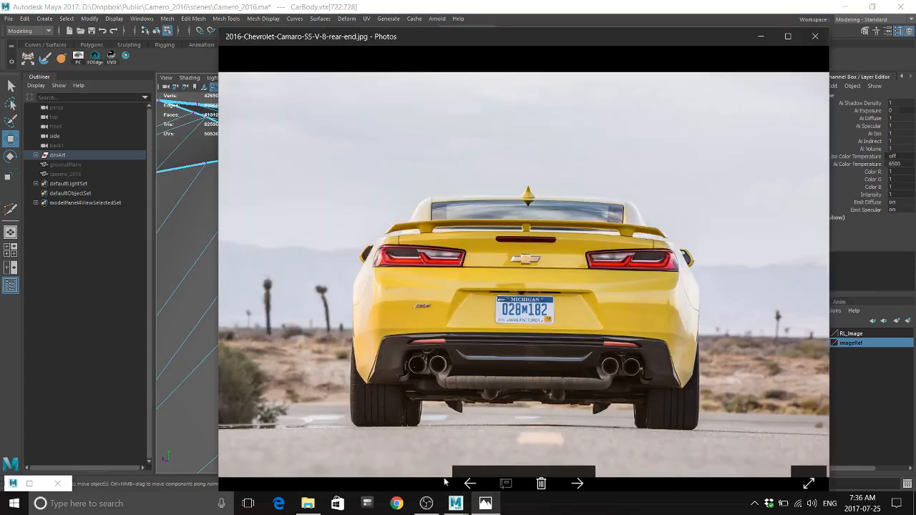
{"action": "left_click", "coordinate": [455, 503]}
{"action": "scroll", "coordinate": [487, 335], "scroll_direction": "up", "scroll_amount": 3}
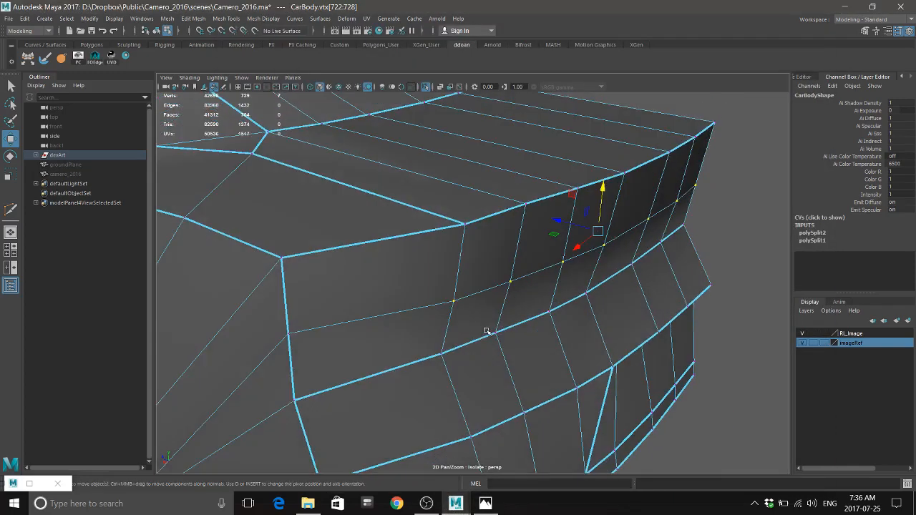
Leave isolation to show the other car parts, and raise the row's seven vertices and its corner vertex to the tail light's upper edge
{"action": "key", "text": "ctrl+1"}
{"action": "left_click_drag", "start_coordinate": [567, 244], "coordinate": [556, 212], "text": "alt"}
{"action": "left_click_drag", "start_coordinate": [601, 185], "coordinate": [602, 159]}
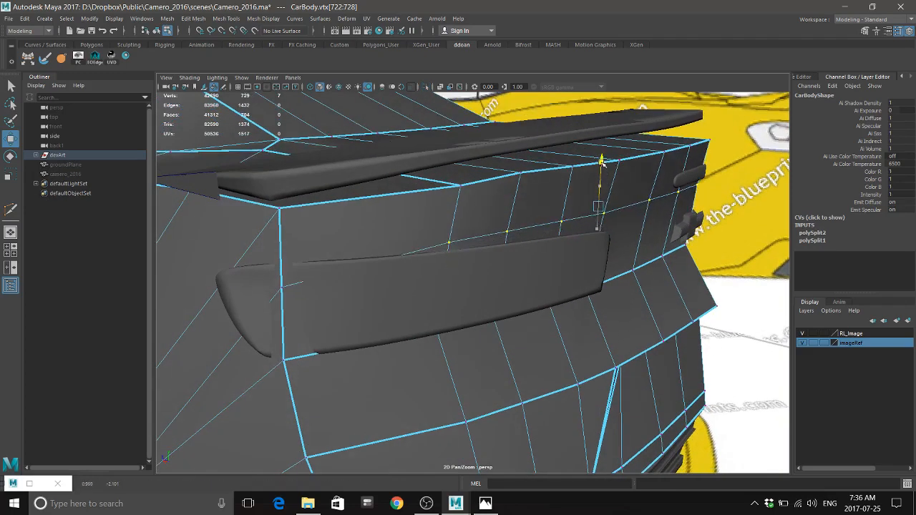
{"action": "mouse_move", "coordinate": [393, 225]}
{"action": "left_mouse_down", "text": "alt"}
{"action": "mouse_move", "coordinate": [426, 243]}
{"action": "mouse_move", "coordinate": [390, 239]}
{"action": "mouse_move", "coordinate": [392, 218]}
{"action": "left_mouse_up", "text": "alt"}
{"action": "left_click_drag", "start_coordinate": [441, 279], "coordinate": [437, 262], "text": "alt"}
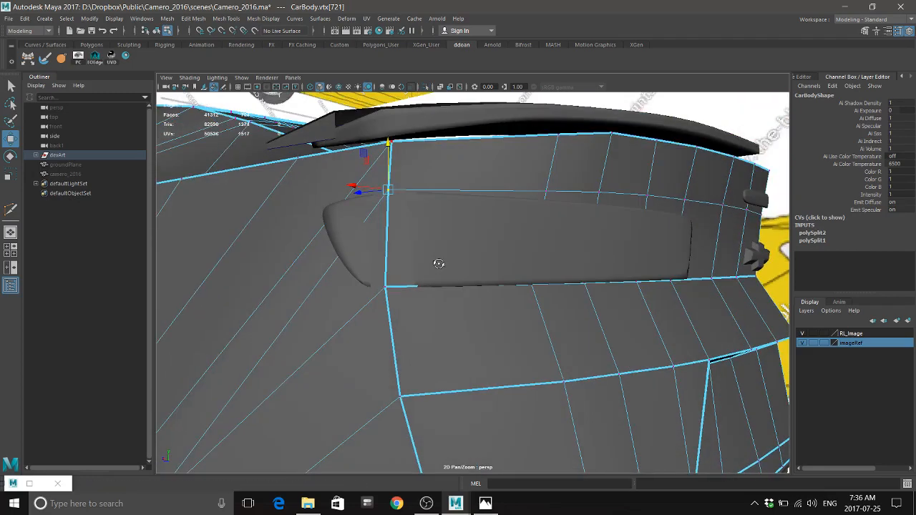
Preview the body smoothed, then reselect the row's seven vertices and snap their height to the raised corner vertex
{"action": "key", "text": "3"}
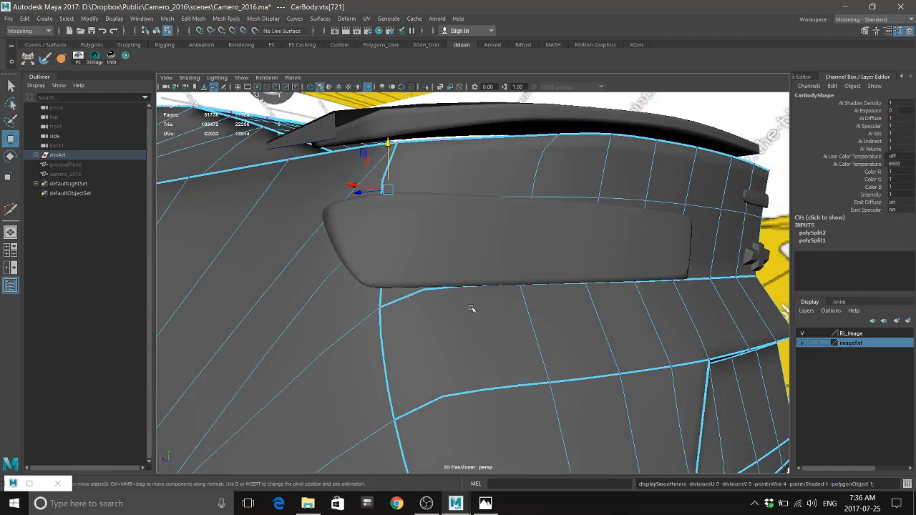
{"action": "left_click_drag", "start_coordinate": [471, 308], "coordinate": [418, 184], "text": "alt"}
{"action": "left_click_drag", "start_coordinate": [438, 214], "coordinate": [452, 262], "text": "alt"}
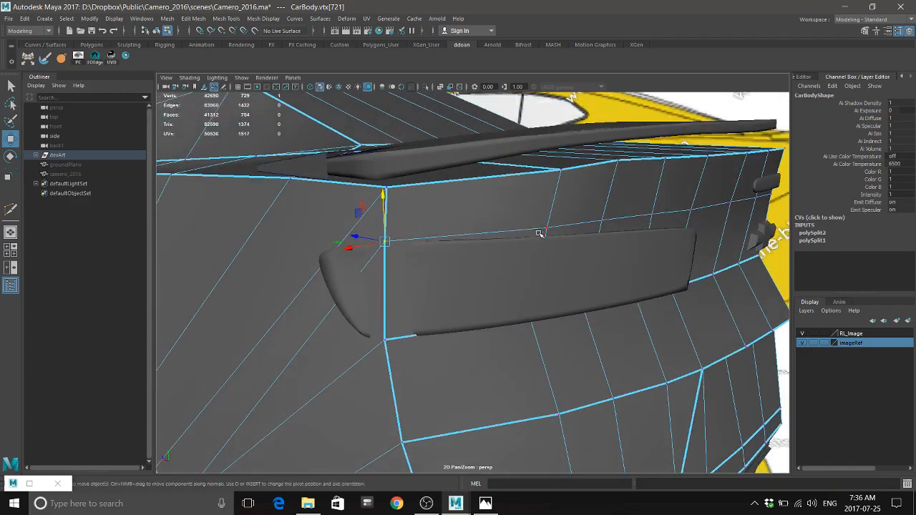
{"action": "left_click", "coordinate": [691, 214], "text": "shift"}
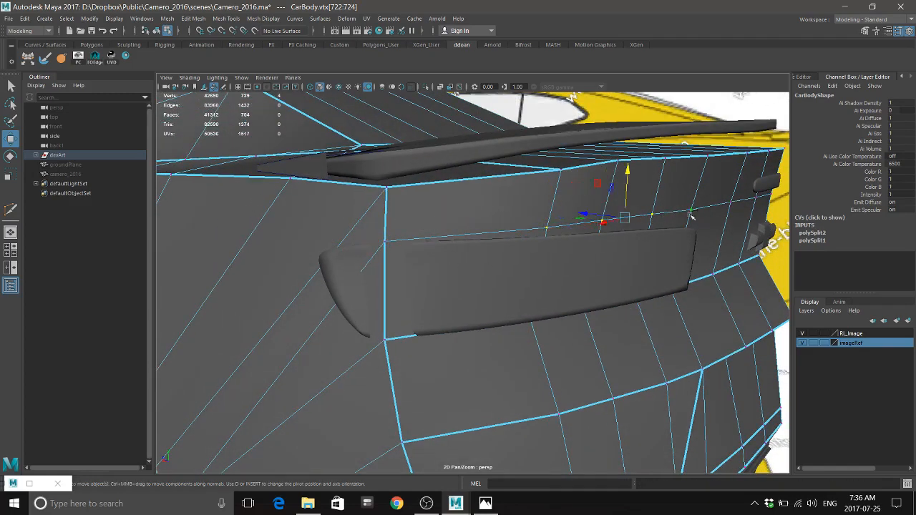
{"action": "left_click_drag", "start_coordinate": [647, 232], "coordinate": [633, 241], "text": "alt"}
{"action": "left_click", "coordinate": [685, 163]}
{"action": "key", "text": "v"}
{"action": "middle_click_drag", "start_coordinate": [417, 300], "coordinate": [416, 305]}
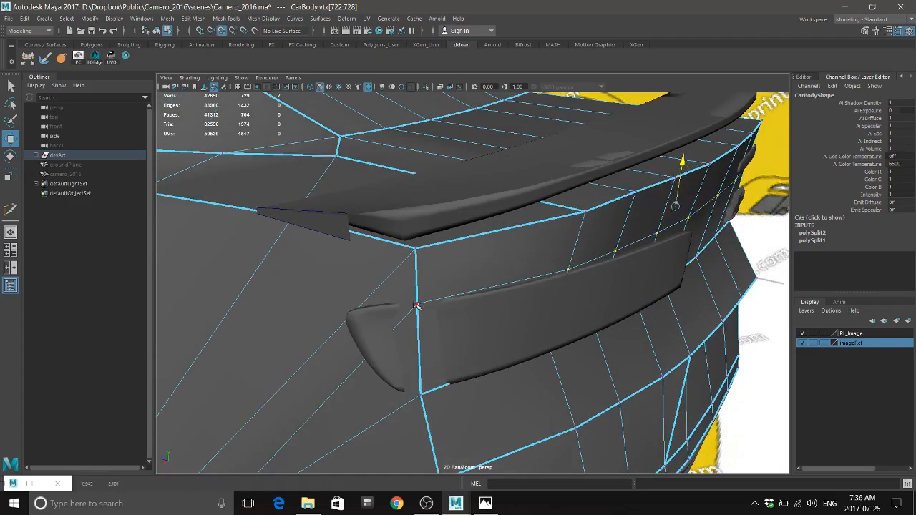
Select all the row's vertices including the corner one and try raising them well above the tail light
{"action": "left_click_drag", "start_coordinate": [586, 272], "coordinate": [488, 315], "text": "alt"}
{"action": "left_click", "coordinate": [501, 326]}
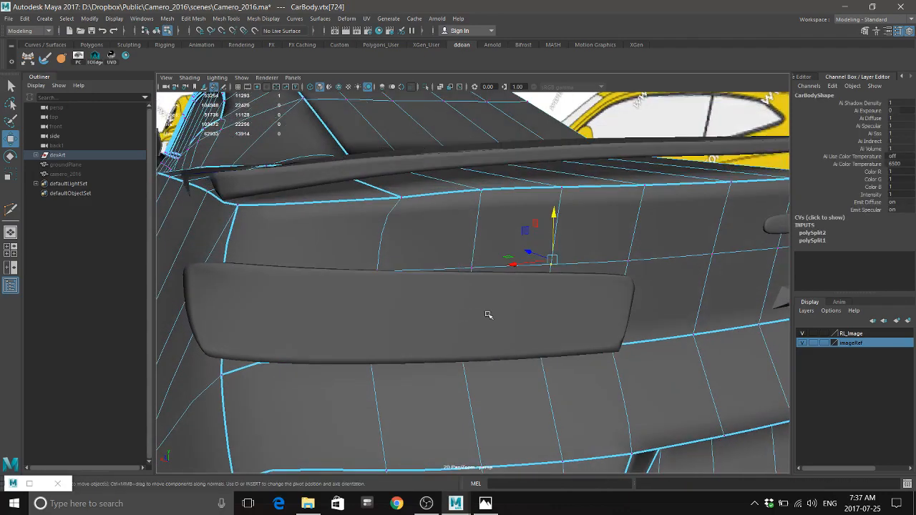
{"action": "left_click", "coordinate": [466, 268], "text": "shift"}
{"action": "left_click_drag", "start_coordinate": [415, 272], "coordinate": [581, 273], "text": "alt"}
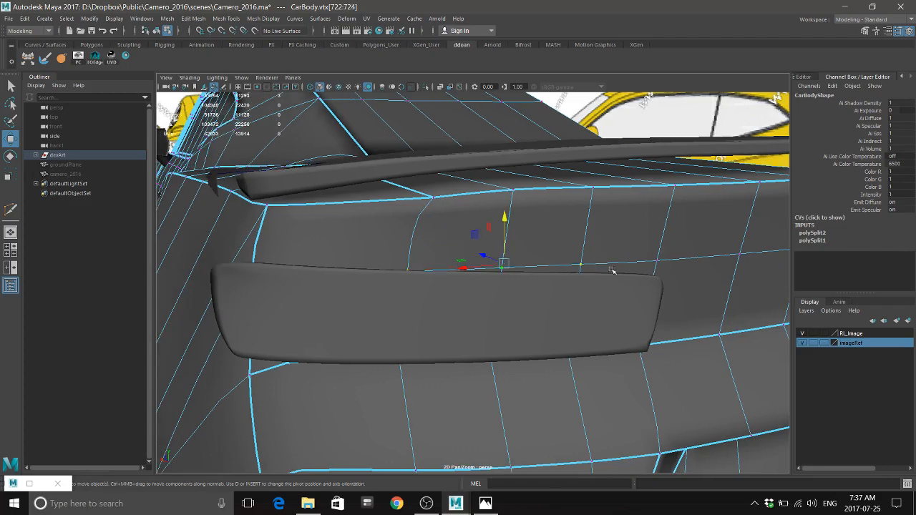
{"action": "left_click", "coordinate": [641, 259], "text": "shift"}
{"action": "left_click_drag", "start_coordinate": [640, 259], "coordinate": [522, 279], "text": "alt"}
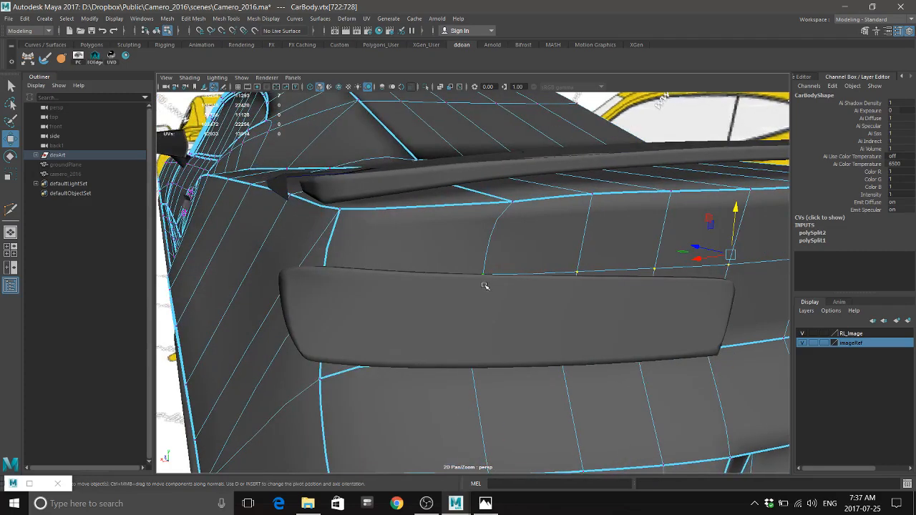
{"action": "key", "text": "4"}
{"action": "left_click_drag", "start_coordinate": [452, 266], "coordinate": [394, 299], "text": "alt"}
{"action": "key", "text": "5"}
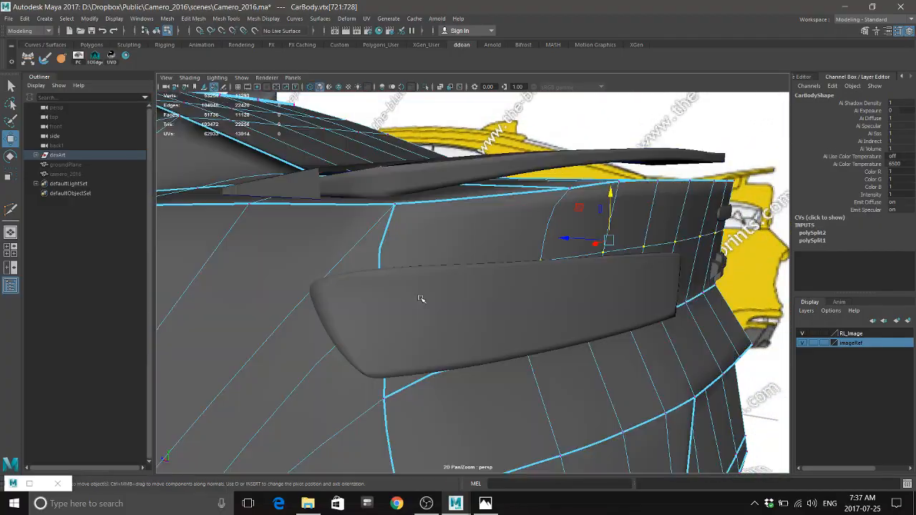
{"action": "left_click_drag", "start_coordinate": [492, 284], "coordinate": [485, 282], "text": "alt"}
{"action": "left_click_drag", "start_coordinate": [627, 200], "coordinate": [623, 164]}
{"action": "left_click_drag", "start_coordinate": [620, 181], "coordinate": [484, 250], "text": "alt"}
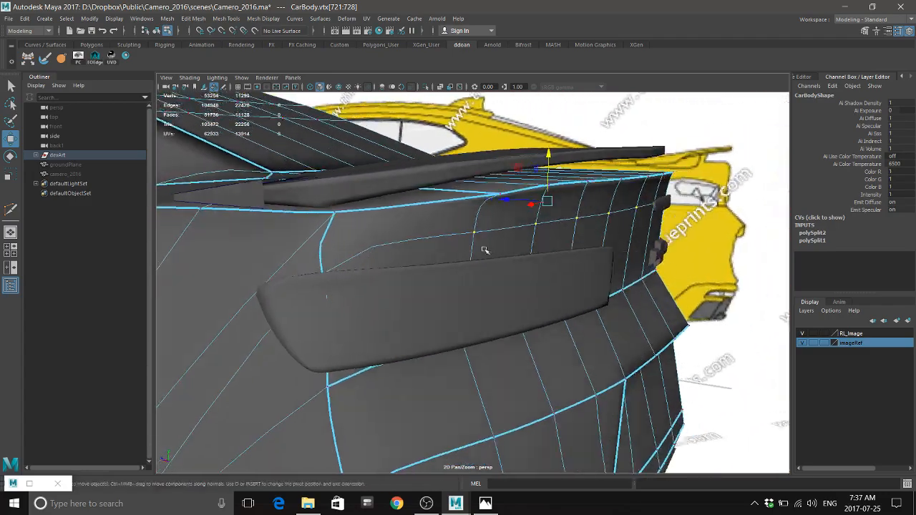
Undo the last raise of the row's vertices and compare the smoothed and unsmoothed body
{"action": "right_click_drag", "start_coordinate": [471, 244], "coordinate": [471, 269]}
{"action": "key", "text": "1"}
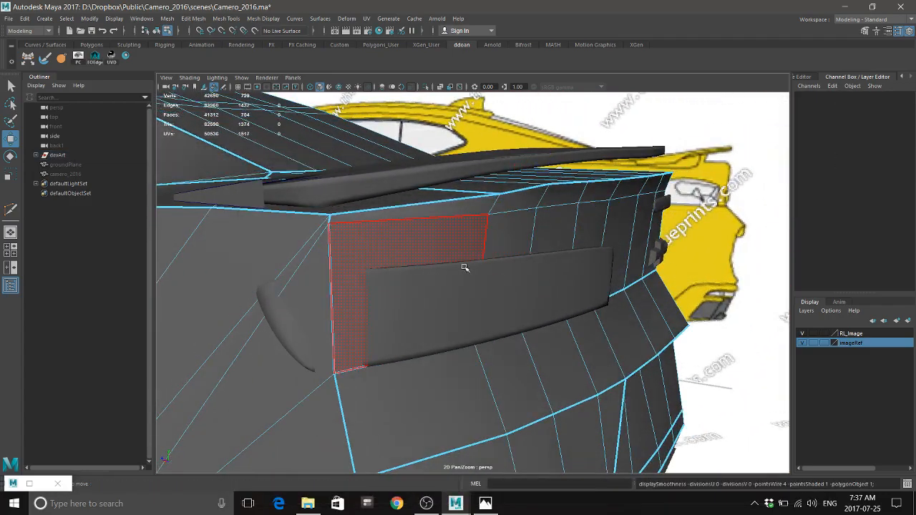
{"action": "mouse_move", "coordinate": [465, 268]}
{"action": "left_mouse_down", "text": "alt"}
{"action": "mouse_move", "coordinate": [490, 262]}
{"action": "mouse_move", "coordinate": [459, 260]}
{"action": "left_mouse_up", "text": "alt"}
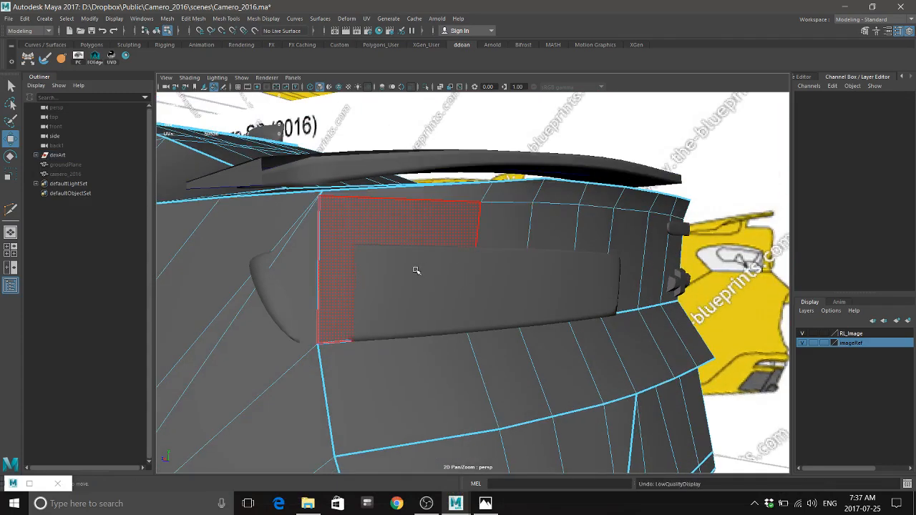
{"action": "key", "text": "ctrl+z"}
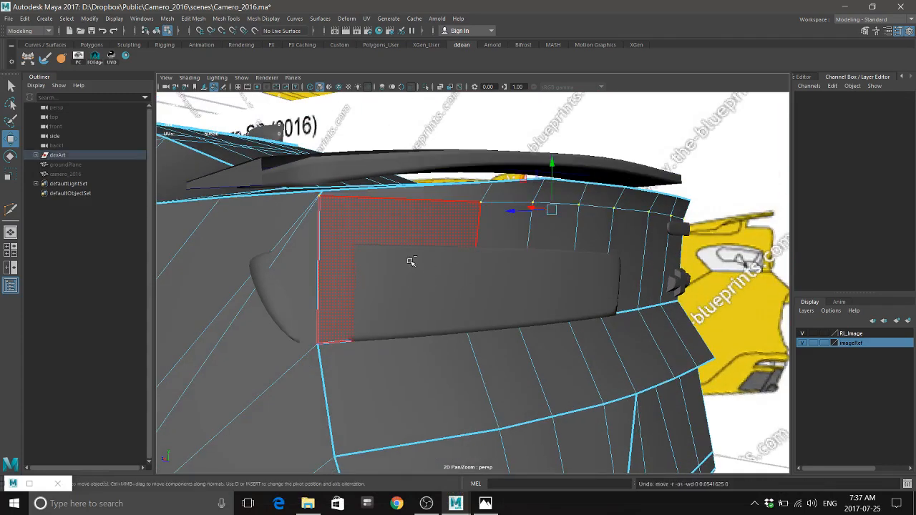
{"action": "key", "text": "ctrl+z"}
{"action": "key", "text": "ctrl+z"}
{"action": "key", "text": "3"}
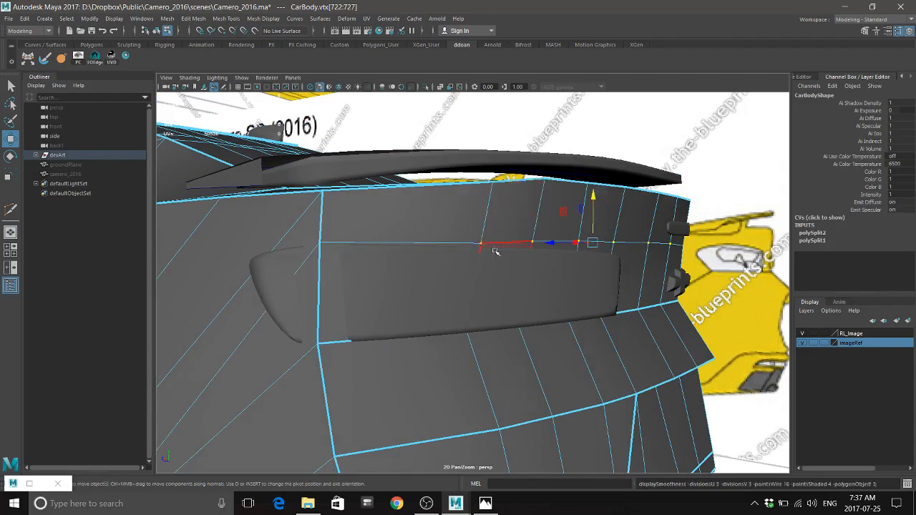
{"action": "left_click_drag", "start_coordinate": [444, 256], "coordinate": [439, 264], "text": "alt"}
{"action": "key", "text": "1"}
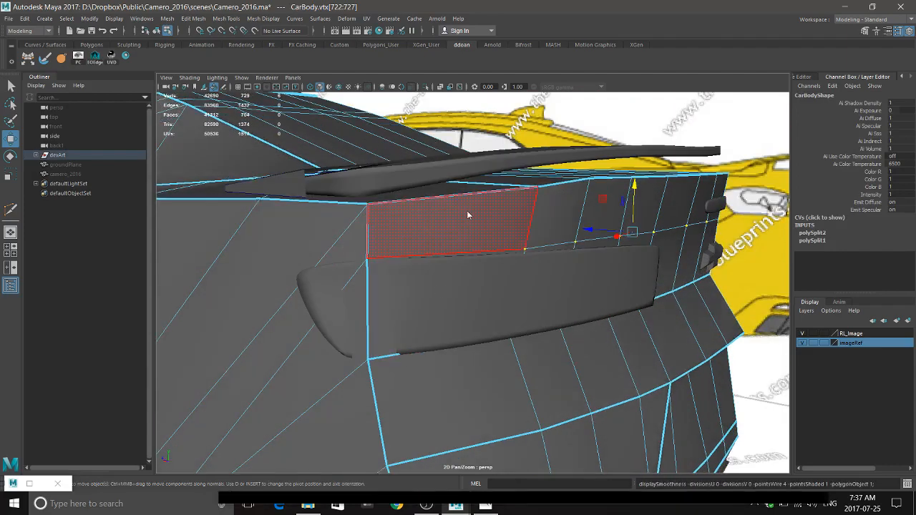
Select the seven faces above the new row from the rear corner to the centre edge, checking the tail light area in the reference photo
{"action": "left_click", "coordinate": [468, 218]}
{"action": "left_click_drag", "start_coordinate": [587, 226], "coordinate": [526, 235], "text": "alt"}
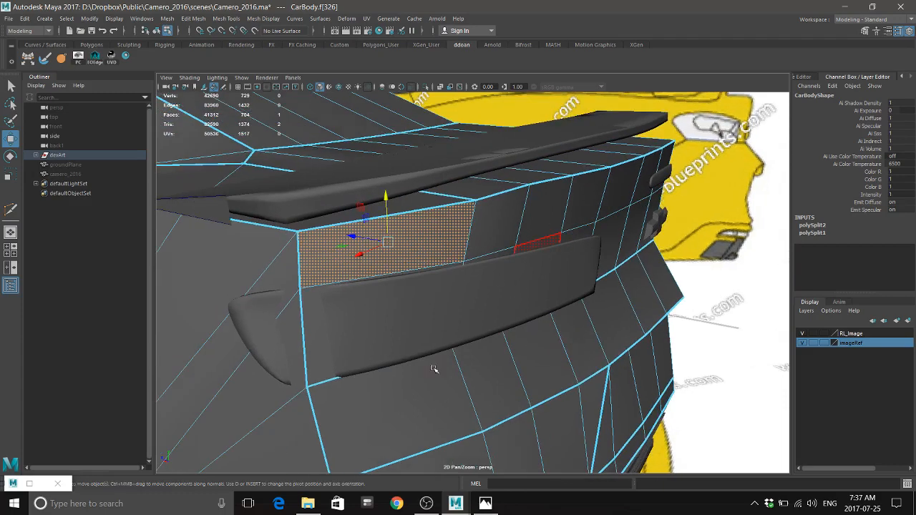
{"action": "left_click", "coordinate": [485, 504]}
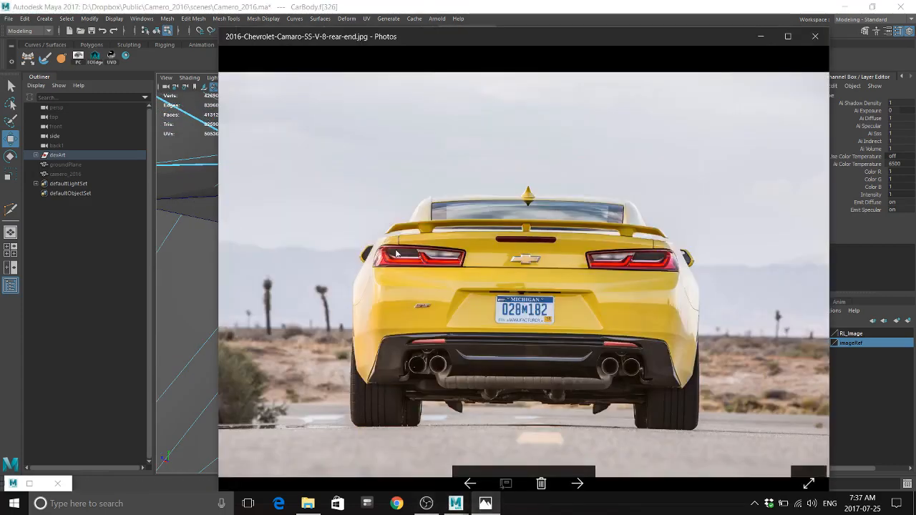
{"action": "left_click", "coordinate": [455, 503]}
{"action": "left_click_drag", "start_coordinate": [469, 258], "coordinate": [461, 256], "text": "alt"}
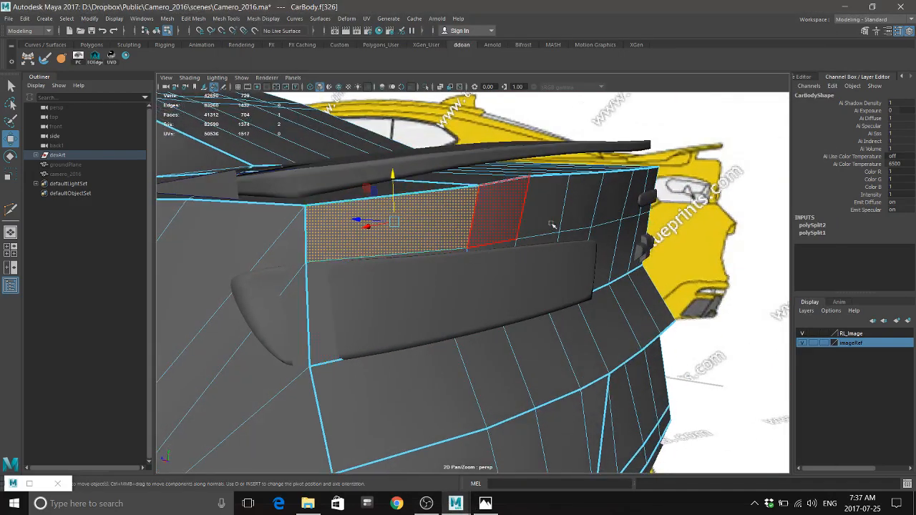
{"action": "left_click", "coordinate": [503, 224], "text": "shift"}
{"action": "left_click", "coordinate": [542, 221], "text": "shift"}
{"action": "left_click", "coordinate": [575, 217], "text": "shift"}
{"action": "left_click", "coordinate": [613, 206], "text": "shift"}
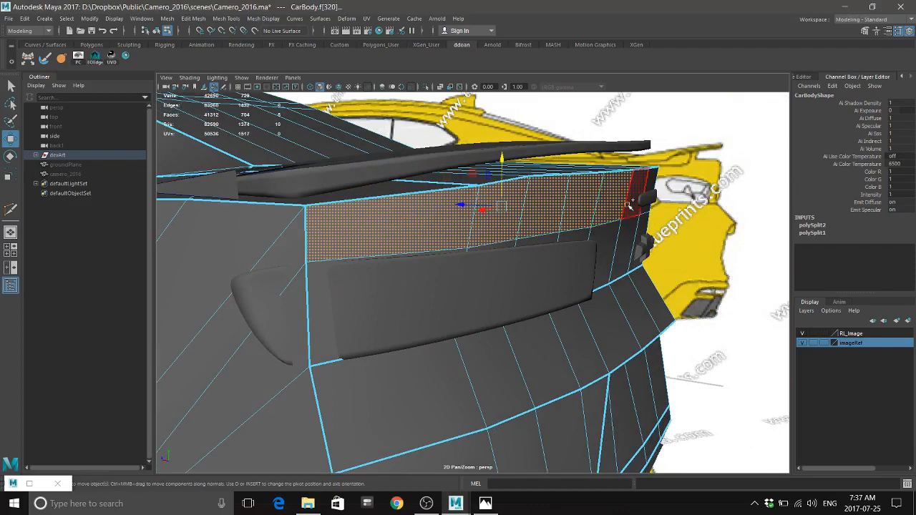
{"action": "left_click", "coordinate": [630, 206], "text": "shift"}
Extrude the selected strip of faces together and push it out rearward with a Translate Z of about -0.015
{"action": "left_click_drag", "start_coordinate": [458, 282], "coordinate": [611, 224], "text": "alt"}
{"action": "left_click_drag", "start_coordinate": [584, 254], "coordinate": [551, 236], "text": "alt"}
{"action": "right_click_drag", "start_coordinate": [561, 229], "coordinate": [562, 254], "text": "shift"}
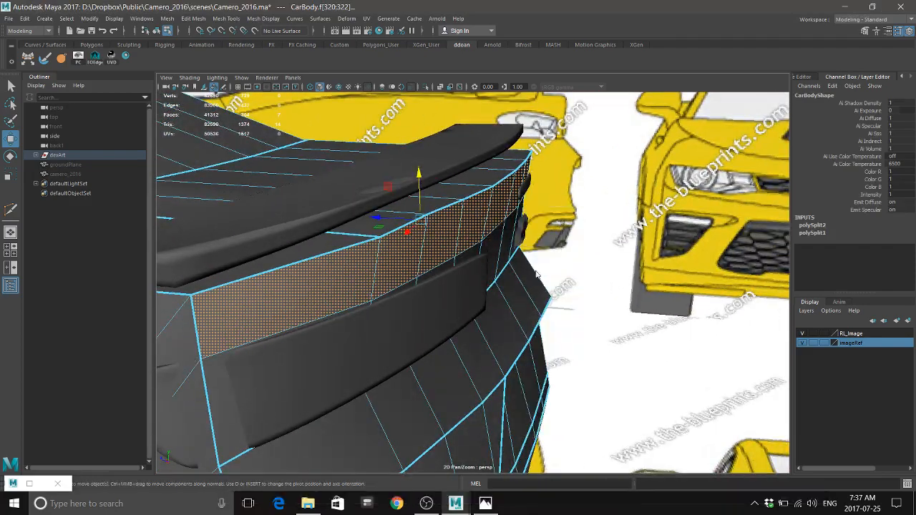
{"action": "left_click_drag", "start_coordinate": [501, 247], "coordinate": [513, 251], "text": "alt"}
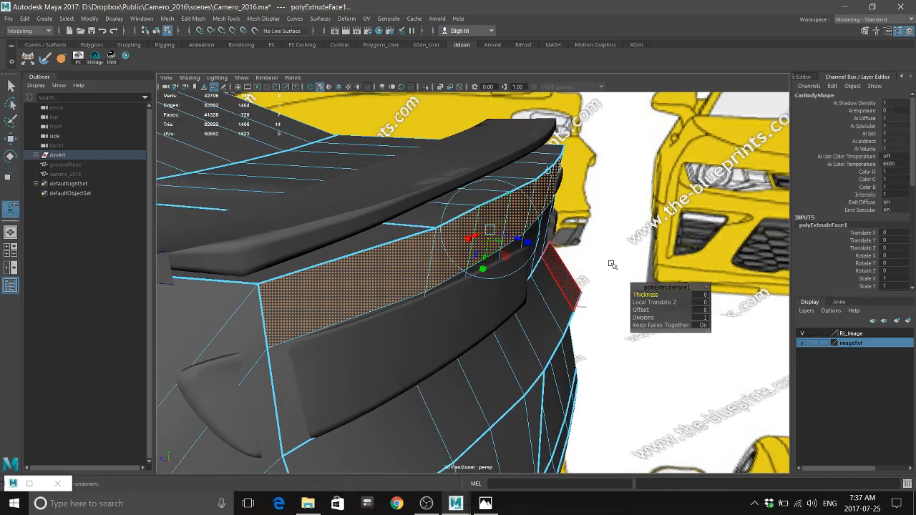
{"action": "left_click", "coordinate": [549, 170]}
{"action": "left_click_drag", "start_coordinate": [434, 210], "coordinate": [446, 211]}
Preview the extruded strip smoothed, return to the unsmoothed body and switch to edge selection
{"action": "left_click_drag", "start_coordinate": [393, 252], "coordinate": [358, 294], "text": "alt"}
{"action": "key", "text": "3"}
{"action": "key", "text": "1"}
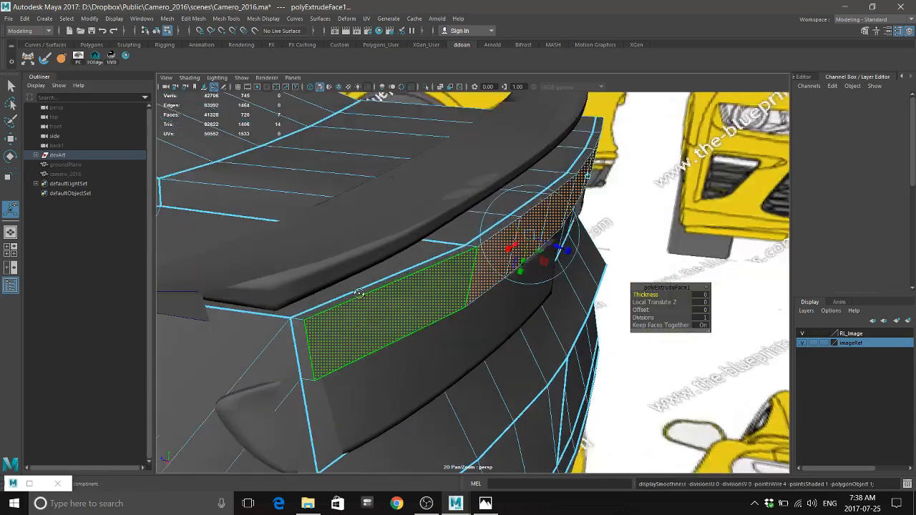
{"action": "right_click_drag", "start_coordinate": [359, 294], "coordinate": [448, 217]}
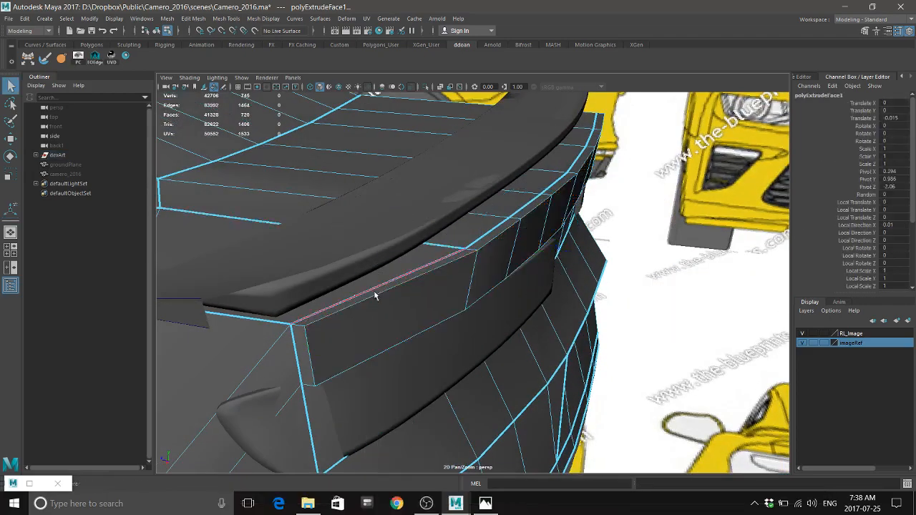
Delete the narrow face capping the extruded strip's end at the body's centre line
{"action": "left_click", "coordinate": [375, 295]}
{"action": "left_click_drag", "start_coordinate": [350, 317], "coordinate": [436, 308], "text": "alt"}
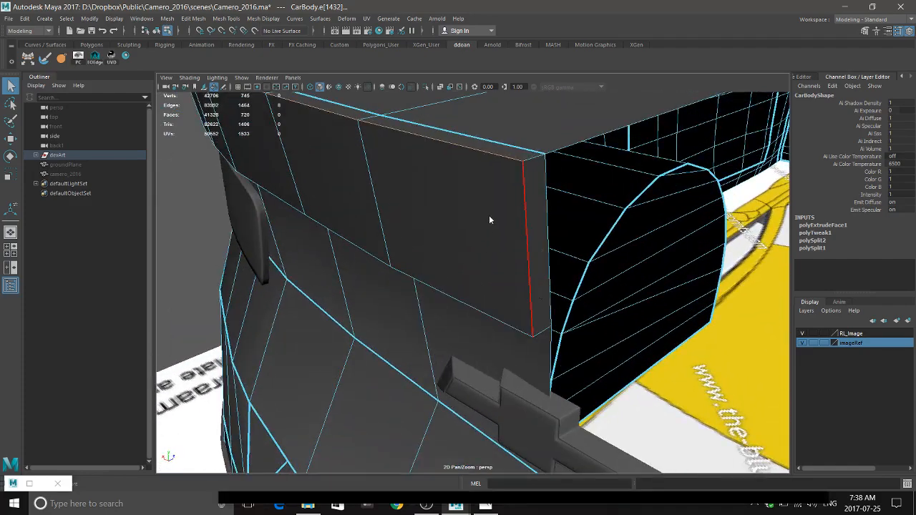
{"action": "right_click_drag", "start_coordinate": [540, 236], "coordinate": [545, 312]}
{"action": "left_click", "coordinate": [546, 316]}
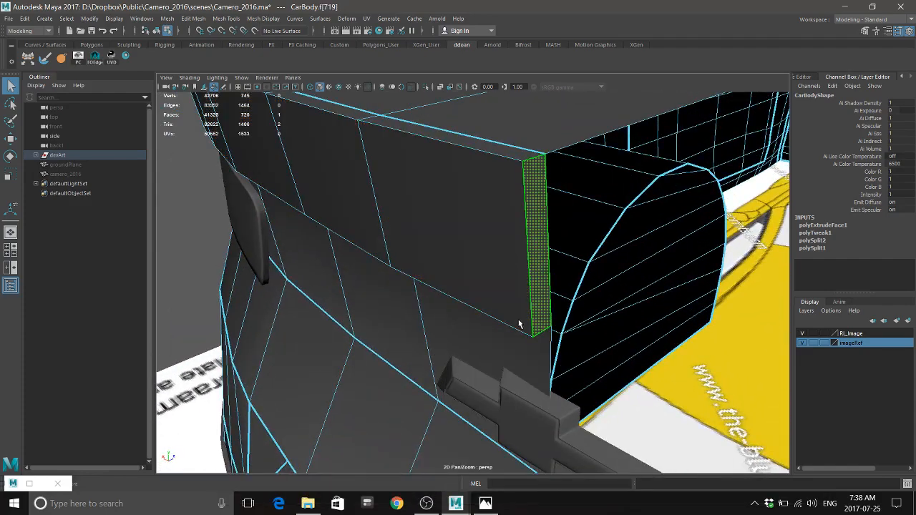
{"action": "key", "text": "Delete"}
Select the upper outer edges of the extruded strip from the centre line to the rear corner
{"action": "left_click_drag", "start_coordinate": [445, 252], "coordinate": [507, 280], "text": "alt"}
{"action": "right_click_drag", "start_coordinate": [448, 203], "coordinate": [447, 172]}
{"action": "left_click", "coordinate": [447, 208]}
{"action": "left_click_drag", "start_coordinate": [449, 215], "coordinate": [556, 267], "text": "alt"}
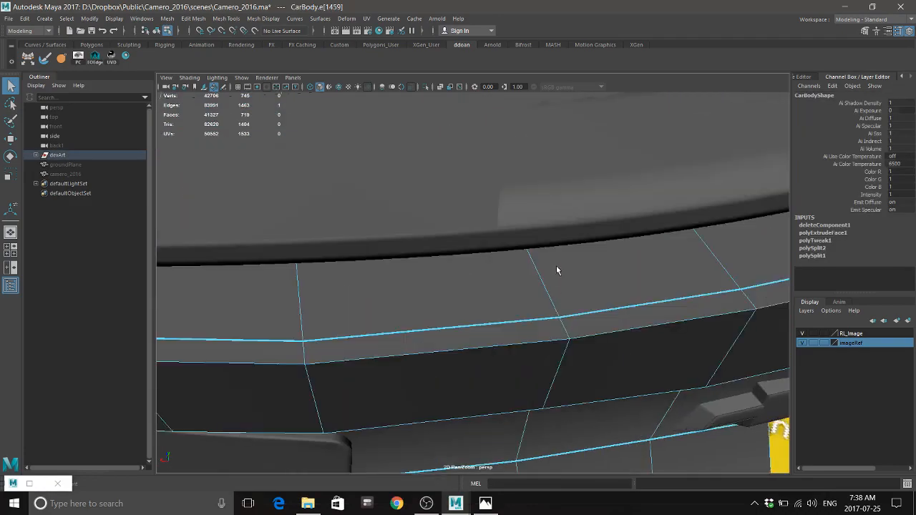
{"action": "left_click", "coordinate": [584, 326], "text": "shift"}
{"action": "right_click_drag", "start_coordinate": [515, 387], "coordinate": [449, 353], "text": "alt"}
{"action": "left_click_drag", "start_coordinate": [449, 353], "coordinate": [525, 329], "text": "alt"}
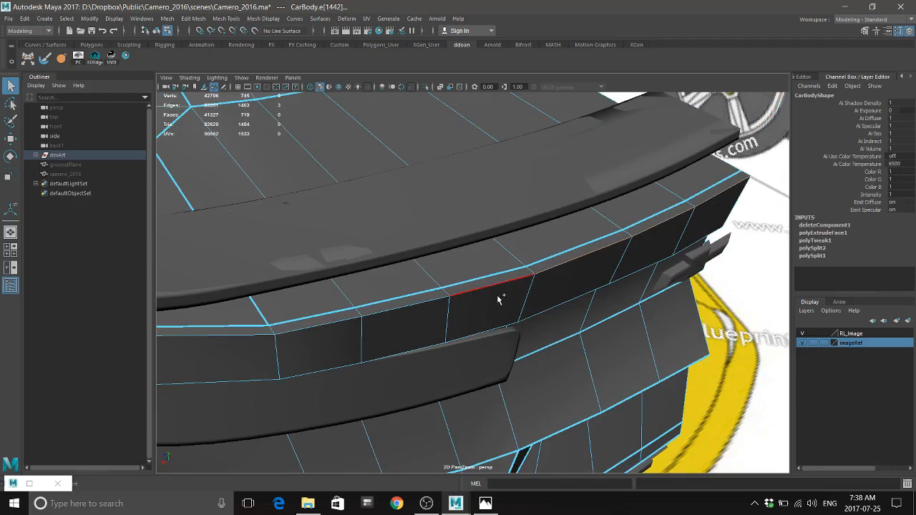
{"action": "left_click_drag", "start_coordinate": [410, 329], "coordinate": [569, 313], "text": "alt"}
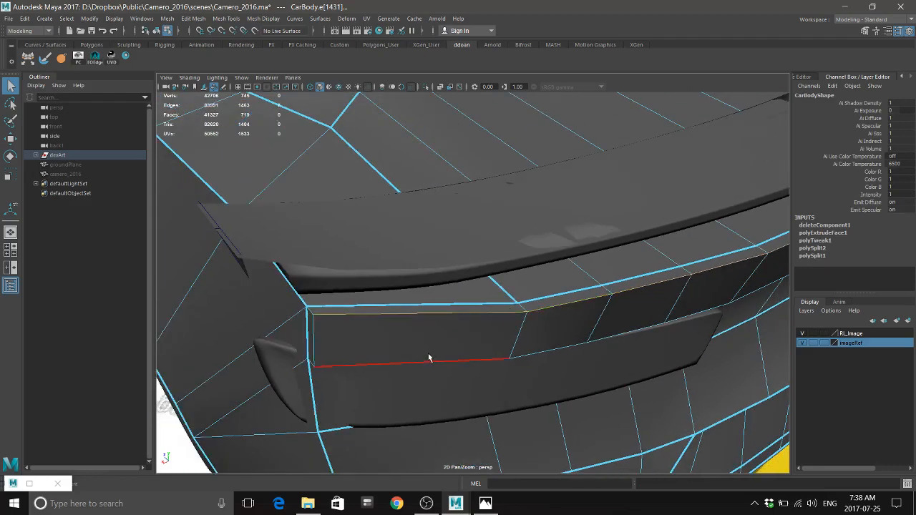
Add the strip's corner end edge and the whole row of lower outer edges to the selection
{"action": "left_click_drag", "start_coordinate": [428, 360], "coordinate": [442, 296], "text": "alt"}
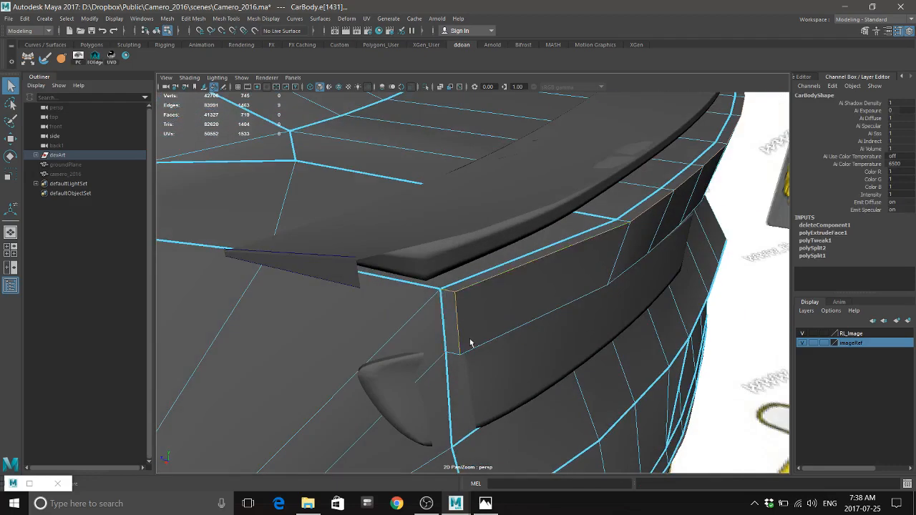
{"action": "left_click_drag", "start_coordinate": [470, 343], "coordinate": [469, 306], "text": "alt"}
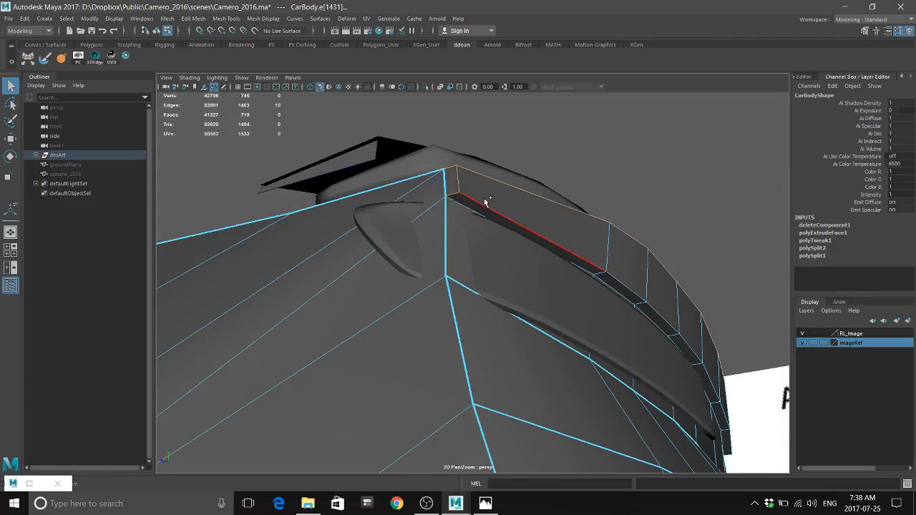
{"action": "left_click_drag", "start_coordinate": [602, 320], "coordinate": [551, 245], "text": "alt"}
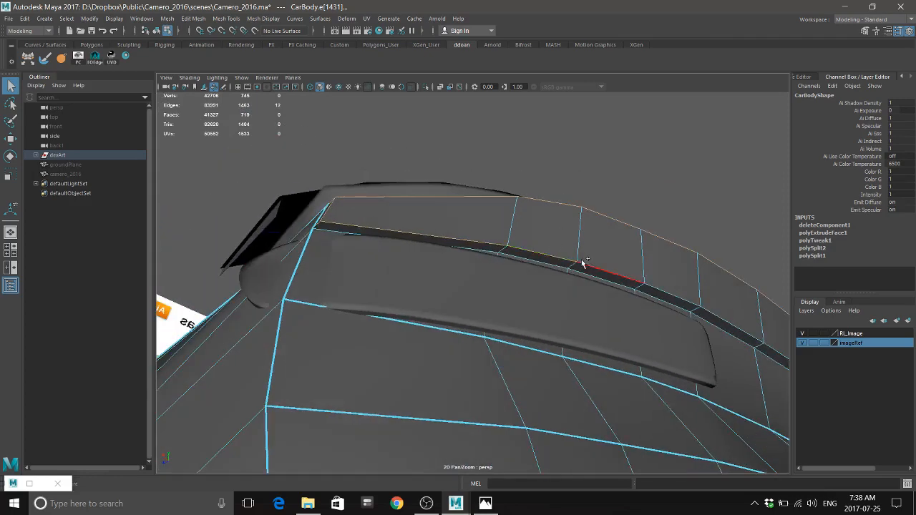
{"action": "left_click", "coordinate": [605, 277], "text": "shift"}
{"action": "left_click_drag", "start_coordinate": [652, 313], "coordinate": [437, 293], "text": "alt"}
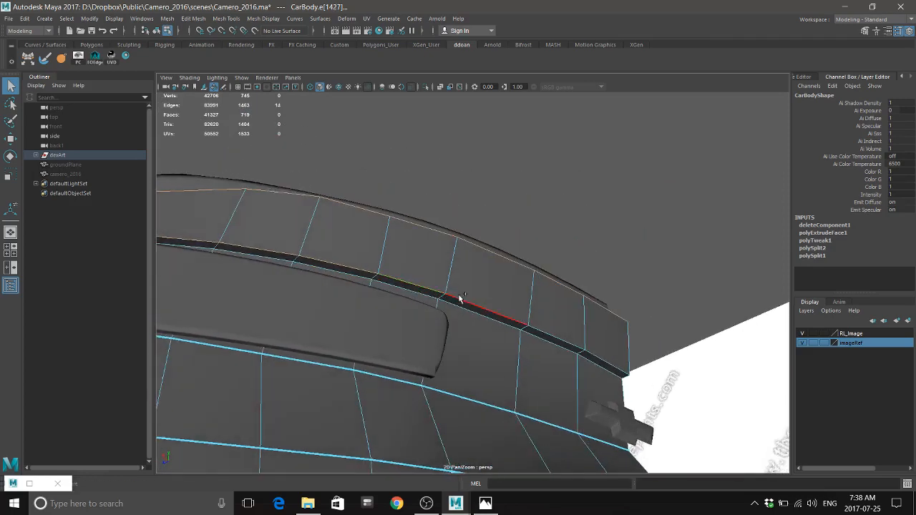
{"action": "left_click_drag", "start_coordinate": [584, 371], "coordinate": [584, 345], "text": "alt"}
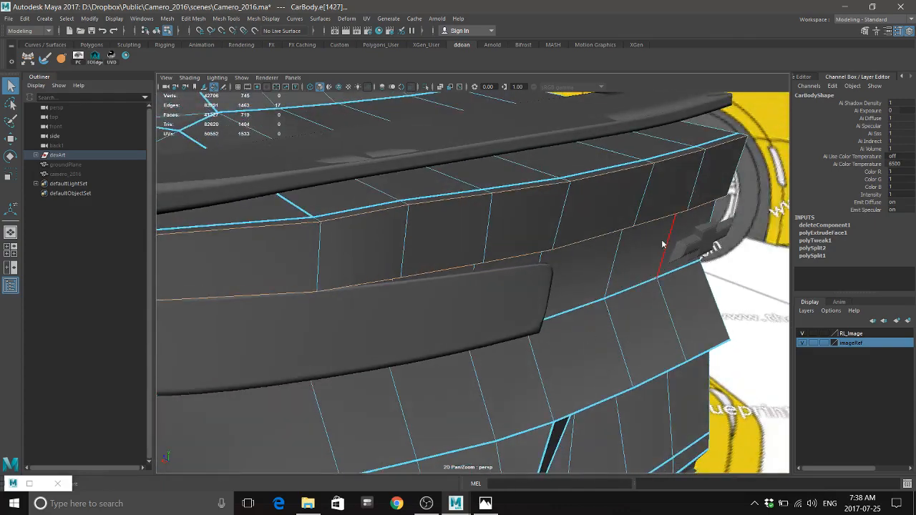
Crease the selected border edges of the strip with the Crease tool and preview the smoothed body
{"action": "right_click_drag", "start_coordinate": [662, 244], "coordinate": [651, 289], "text": "shift"}
{"action": "left_click_drag", "start_coordinate": [511, 290], "coordinate": [534, 244], "text": "alt"}
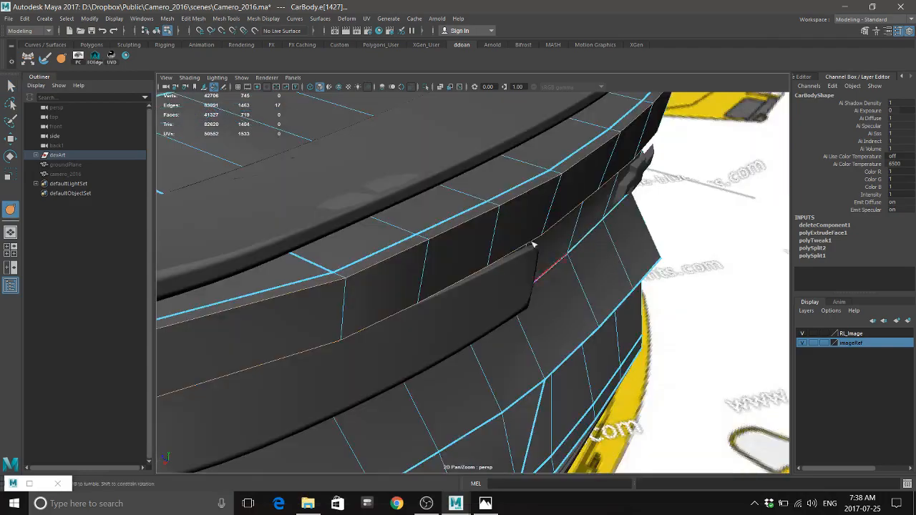
{"action": "middle_click_drag", "start_coordinate": [534, 244], "coordinate": [871, 286]}
{"action": "left_click_drag", "start_coordinate": [429, 259], "coordinate": [544, 251], "text": "alt"}
{"action": "key", "text": "3"}
{"action": "key", "text": "w"}
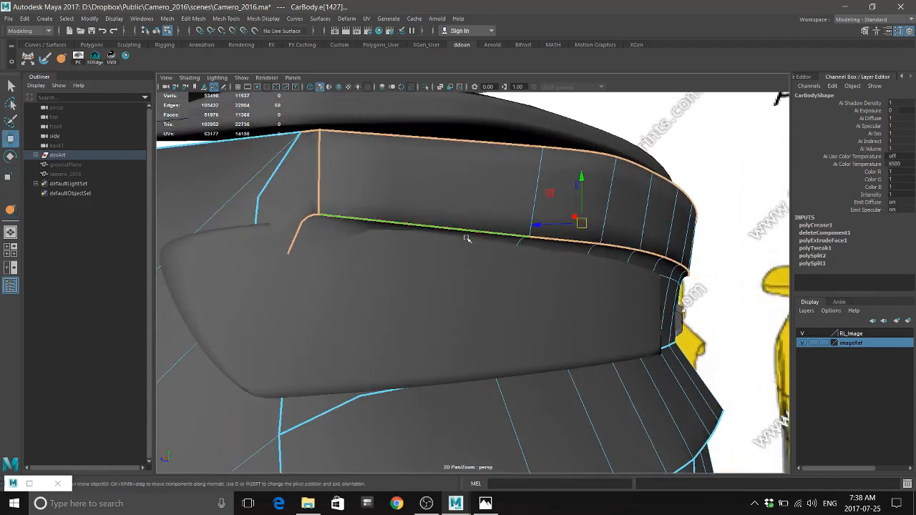
Examine where the trunk edge meets the top of the strip, comparing the smoothed and unsmoothed body
{"action": "left_click_drag", "start_coordinate": [466, 239], "coordinate": [425, 266], "text": "alt"}
{"action": "right_click_drag", "start_coordinate": [425, 266], "coordinate": [431, 289]}
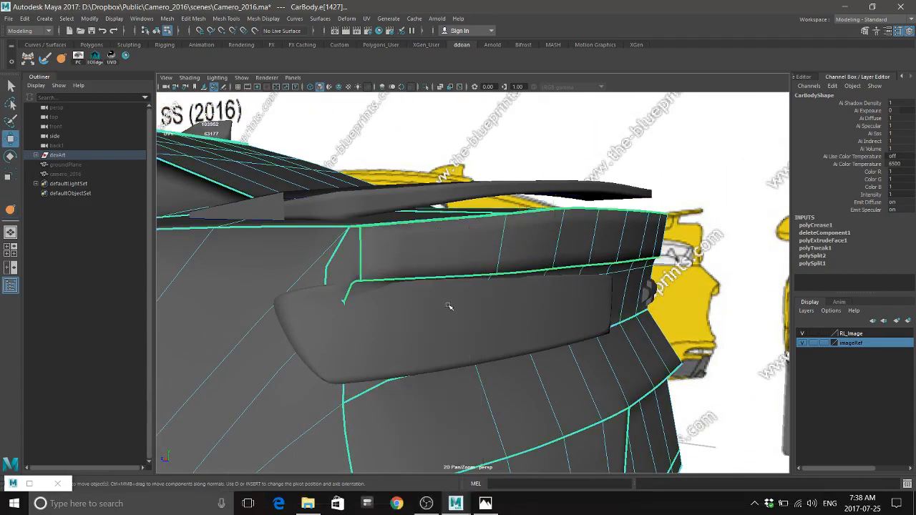
{"action": "left_click_drag", "start_coordinate": [449, 306], "coordinate": [540, 293], "text": "alt"}
{"action": "right_click_drag", "start_coordinate": [539, 292], "coordinate": [597, 315], "text": "alt"}
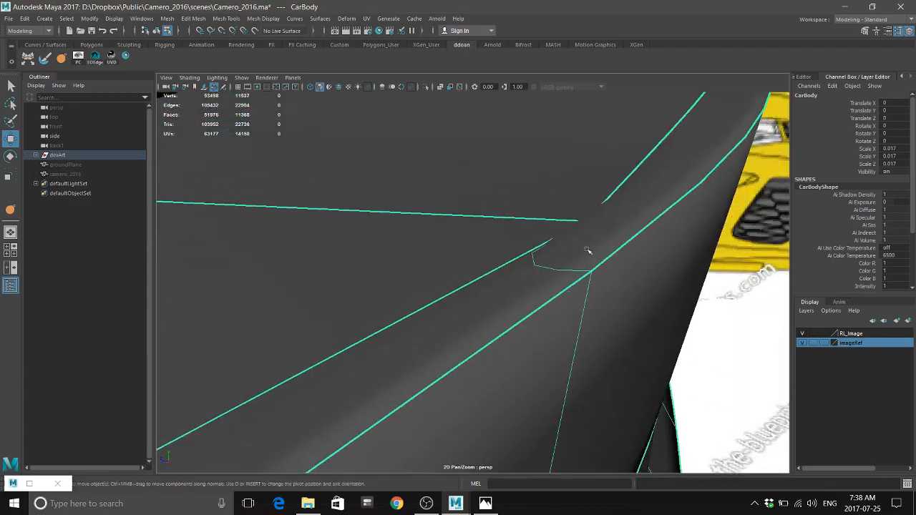
{"action": "right_click_drag", "start_coordinate": [612, 185], "coordinate": [580, 180]}
{"action": "key", "text": "1"}
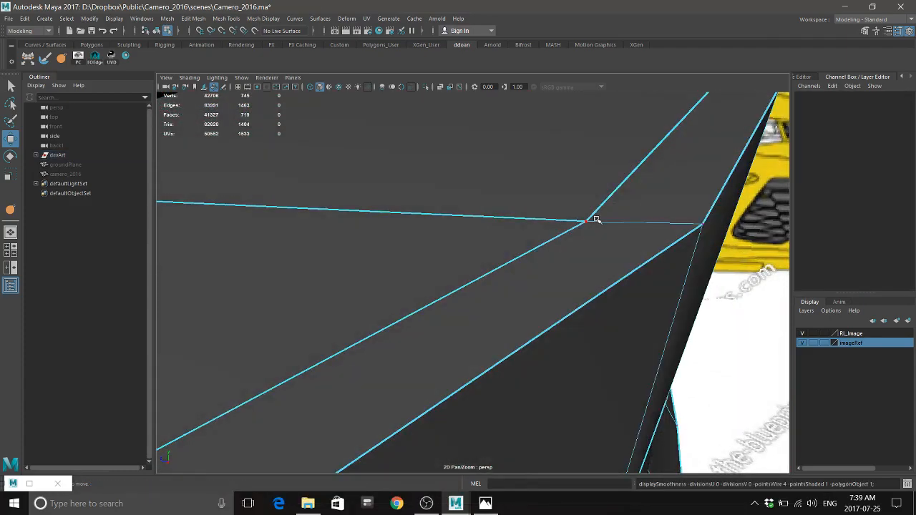
{"action": "left_click", "coordinate": [591, 221]}
{"action": "right_click_drag", "start_coordinate": [625, 258], "coordinate": [596, 273], "text": "alt"}
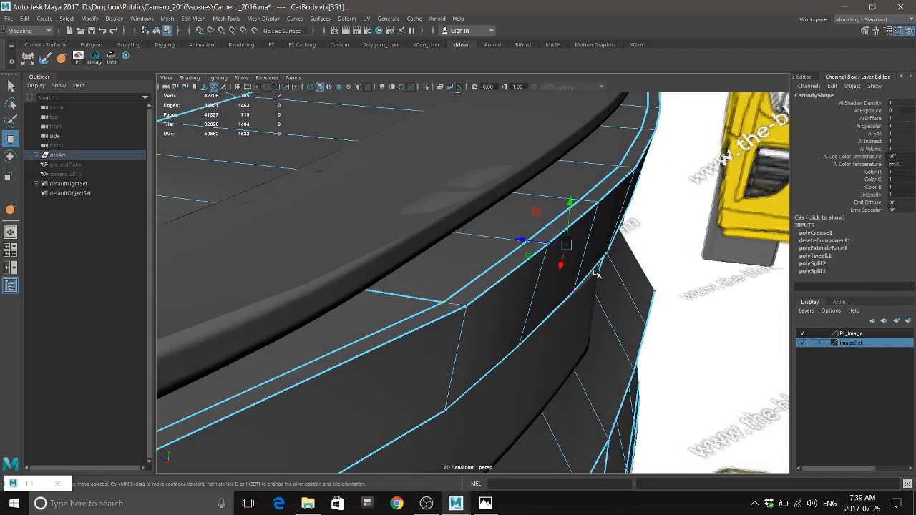
{"action": "left_click_drag", "start_coordinate": [485, 272], "coordinate": [556, 254], "text": "alt"}
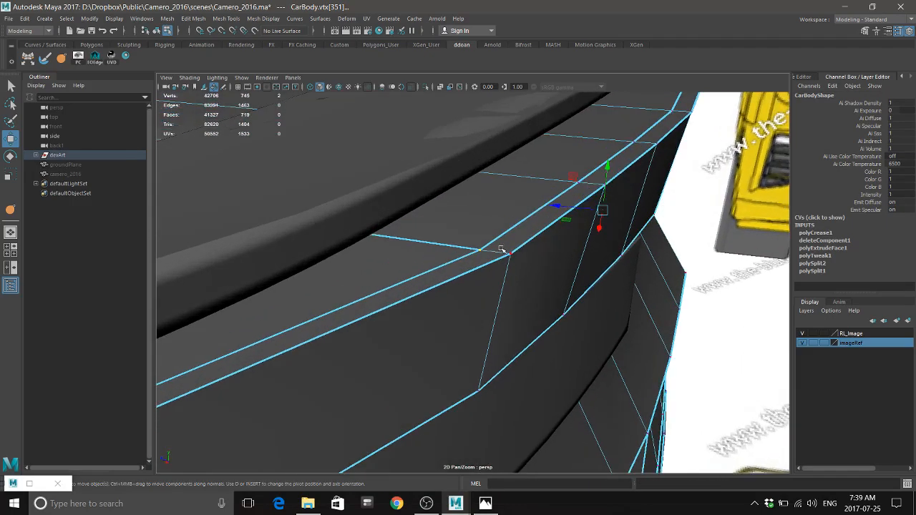
{"action": "key", "text": "3"}
{"action": "key", "text": "1"}
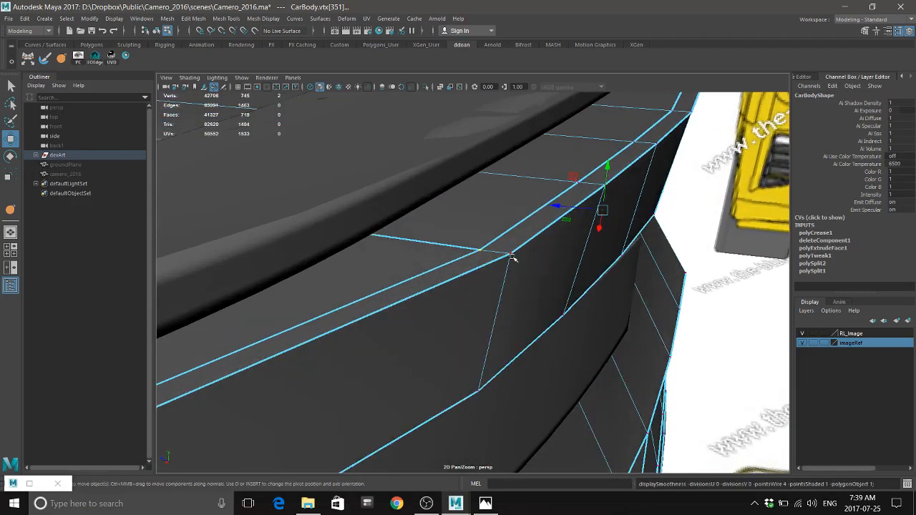
Adjust the crease of the trunk lid edge that runs beneath the spoiler to the strip, using the Crease tool
{"action": "left_click_drag", "start_coordinate": [487, 261], "coordinate": [459, 264], "text": "alt"}
{"action": "mouse_move", "coordinate": [459, 264]}
{"action": "right_mouse_down", "text": "alt"}
{"action": "mouse_move", "coordinate": [436, 299]}
{"action": "mouse_move", "coordinate": [458, 275]}
{"action": "right_mouse_up", "text": "alt"}
{"action": "middle_click_drag", "start_coordinate": [458, 276], "coordinate": [482, 323], "text": "alt"}
{"action": "left_click", "coordinate": [437, 241]}
{"action": "left_click_drag", "start_coordinate": [503, 315], "coordinate": [483, 315], "text": "alt"}
{"action": "right_click_drag", "start_coordinate": [553, 217], "coordinate": [547, 259], "text": "shift"}
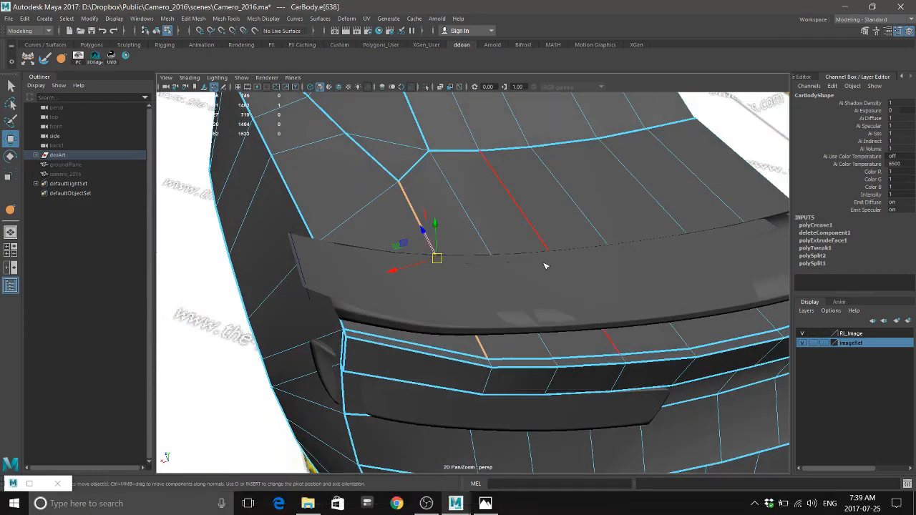
{"action": "left_click_drag", "start_coordinate": [526, 299], "coordinate": [570, 284], "text": "alt"}
{"action": "left_click_drag", "start_coordinate": [528, 288], "coordinate": [450, 288], "text": "alt"}
{"action": "middle_click_drag", "start_coordinate": [451, 289], "coordinate": [457, 291], "text": "alt"}
{"action": "left_click_drag", "start_coordinate": [456, 291], "coordinate": [515, 303], "text": "alt"}
{"action": "key", "text": "w"}
Select the short edge across the strip's top in the smoothed body and lower it slightly
{"action": "right_click_drag", "start_coordinate": [442, 231], "coordinate": [442, 204]}
{"action": "left_click_drag", "start_coordinate": [440, 250], "coordinate": [441, 280], "text": "alt"}
{"action": "right_click_drag", "start_coordinate": [441, 280], "coordinate": [469, 308], "text": "alt"}
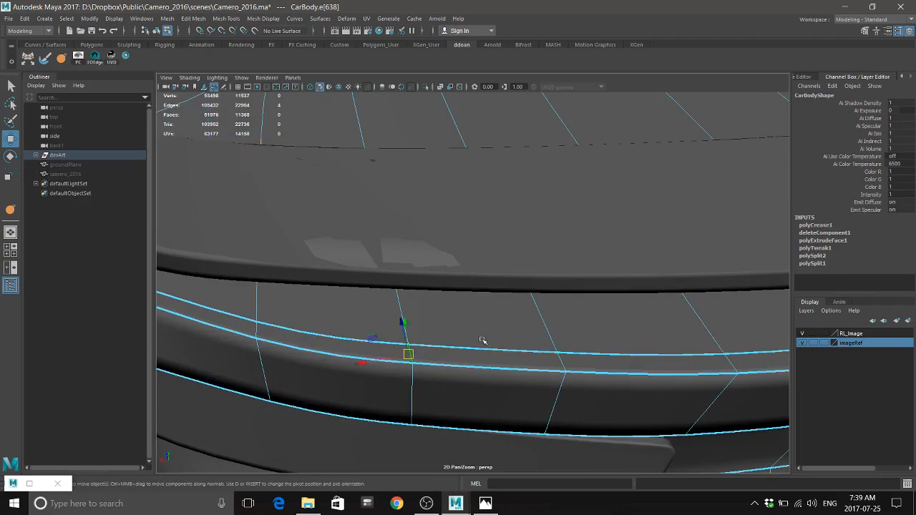
{"action": "left_click_drag", "start_coordinate": [482, 341], "coordinate": [449, 198], "text": "alt"}
{"action": "left_click", "coordinate": [449, 194]}
{"action": "left_click_drag", "start_coordinate": [399, 151], "coordinate": [400, 155]}
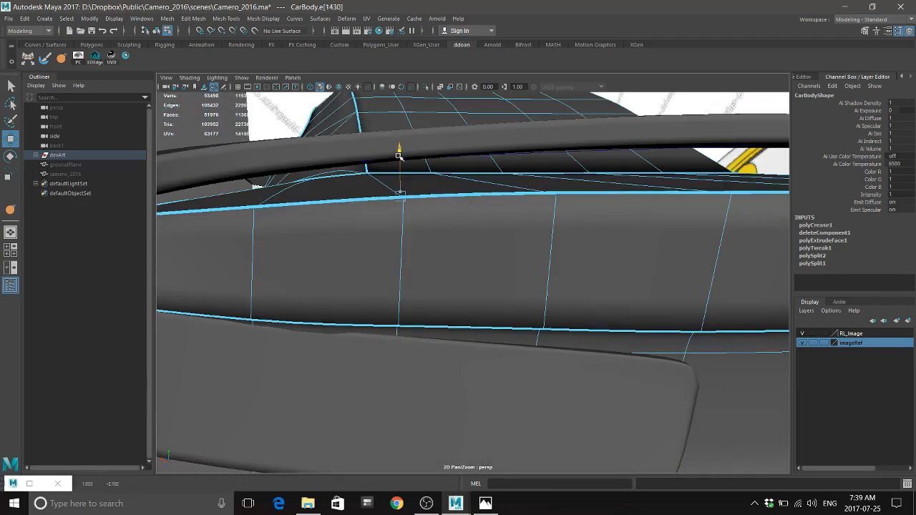
Isolate the car body in the view to expose the surface behind the tail light
{"action": "right_click_drag", "start_coordinate": [501, 269], "coordinate": [435, 272], "text": "alt"}
{"action": "left_click_drag", "start_coordinate": [436, 272], "coordinate": [558, 372], "text": "alt"}
{"action": "mouse_move", "coordinate": [482, 307]}
{"action": "left_mouse_down", "text": "alt"}
{"action": "mouse_move", "coordinate": [579, 276]}
{"action": "mouse_move", "coordinate": [462, 303]}
{"action": "mouse_move", "coordinate": [487, 294]}
{"action": "left_mouse_up", "text": "alt"}
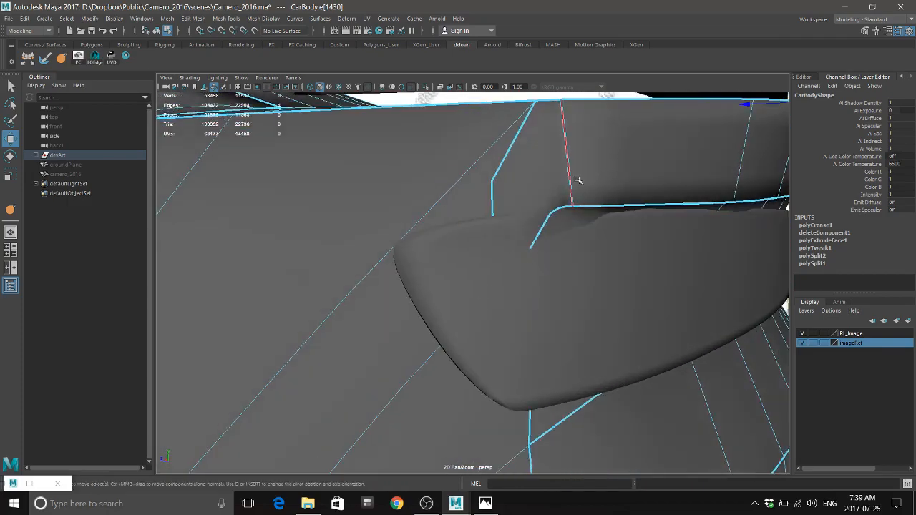
{"action": "right_click_drag", "start_coordinate": [577, 180], "coordinate": [561, 251]}
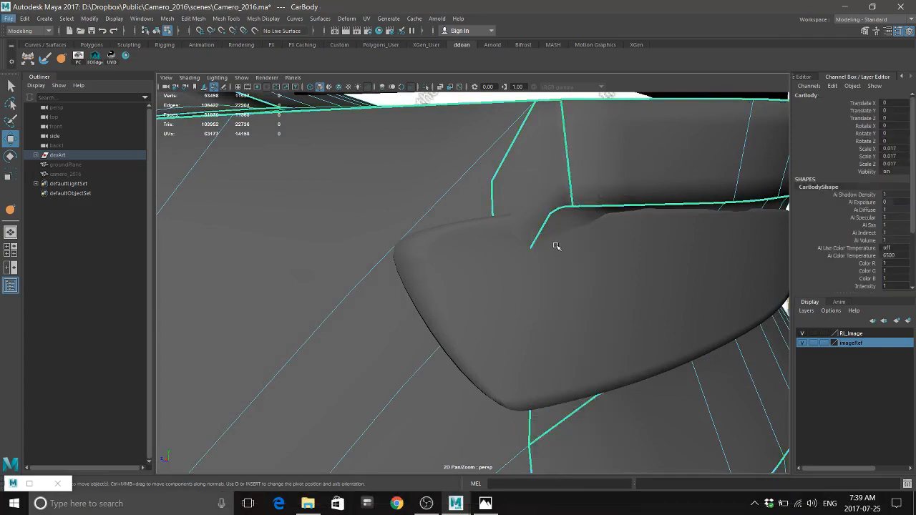
{"action": "key", "text": "ctrl+1"}
{"action": "left_click_drag", "start_coordinate": [566, 274], "coordinate": [509, 274], "text": "alt"}
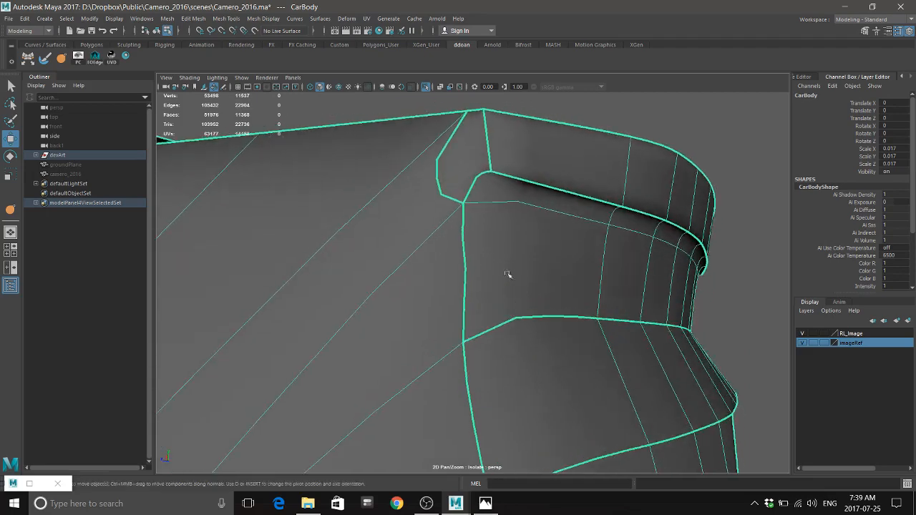
Adjust the crease of the short corner edge beneath the strip to about 4.75
{"action": "right_click", "coordinate": [494, 188]}
{"action": "left_click", "coordinate": [494, 160]}
{"action": "right_click_drag", "start_coordinate": [537, 198], "coordinate": [542, 256], "text": "shift"}
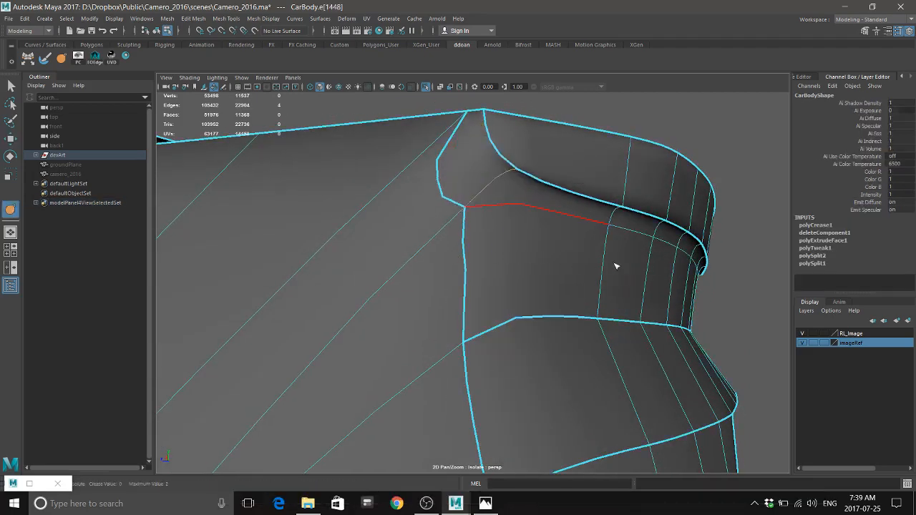
{"action": "left_click_drag", "start_coordinate": [616, 266], "coordinate": [554, 266], "text": "alt"}
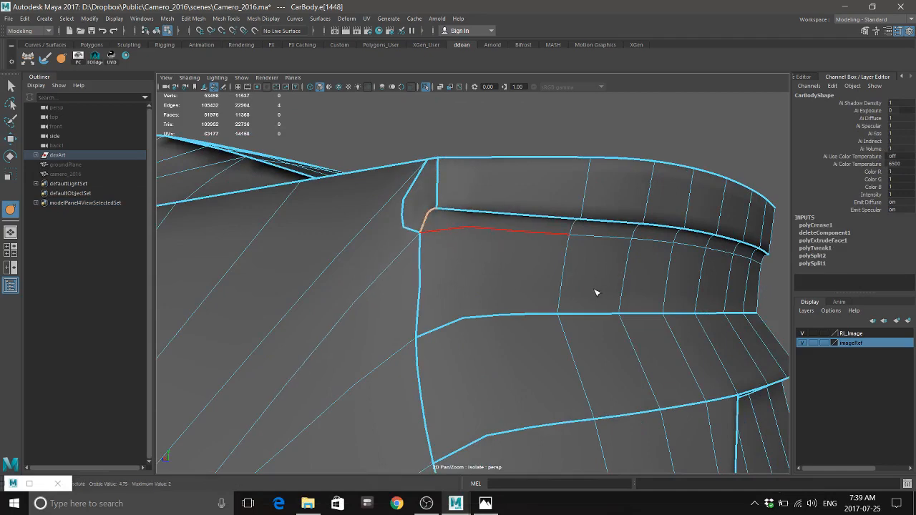
Compare the smoothed rear panel with the rear-end reference photo and inspect the strip towards the centre line
{"action": "left_click_drag", "start_coordinate": [596, 292], "coordinate": [522, 426], "text": "alt"}
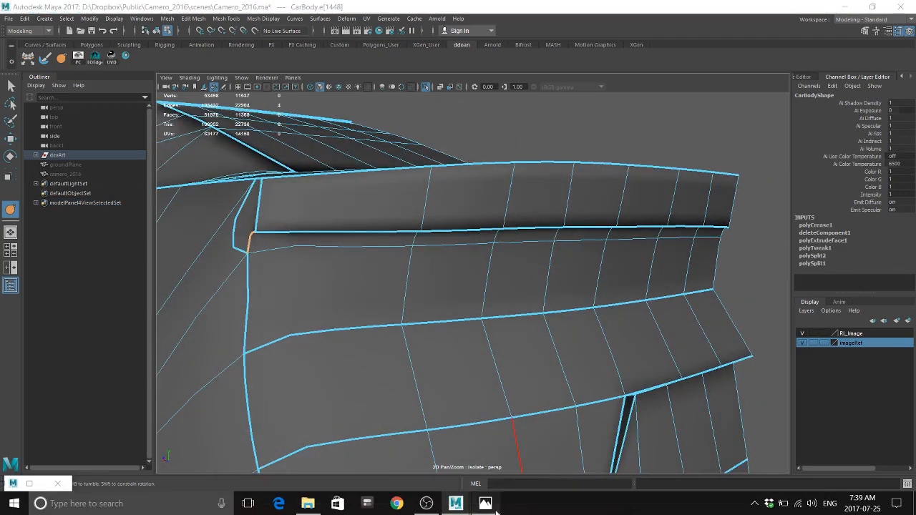
{"action": "left_click", "coordinate": [496, 510]}
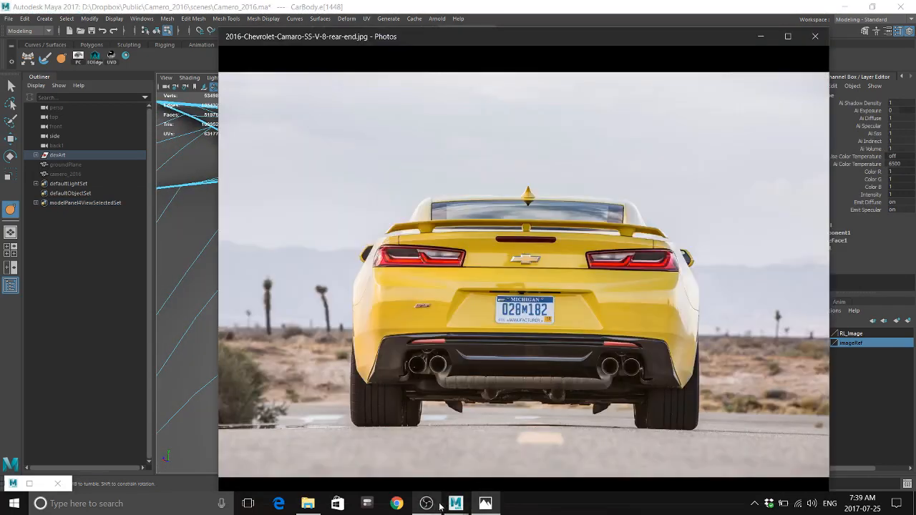
{"action": "mouse_move", "coordinate": [455, 503]}
{"action": "left_click", "coordinate": [501, 458]}
{"action": "left_click_drag", "start_coordinate": [603, 226], "coordinate": [460, 218], "text": "alt"}
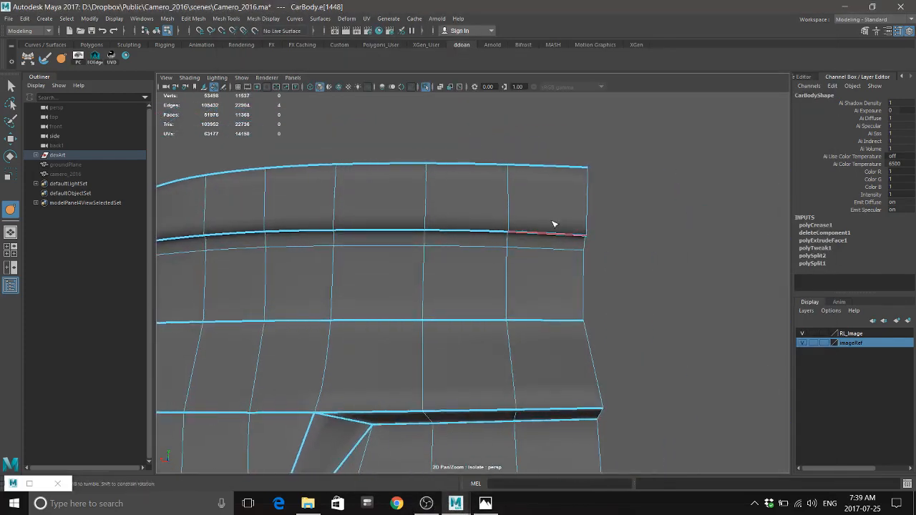
Select the two corner-side edges of the row just below the extruded strip for moving
{"action": "key", "text": "w"}
{"action": "key", "text": "f"}
{"action": "right_click_drag", "start_coordinate": [432, 212], "coordinate": [438, 186]}
Check the tail light and panel line shape in the rear-end reference photo against the edges below the strip
{"action": "left_click", "coordinate": [485, 503]}
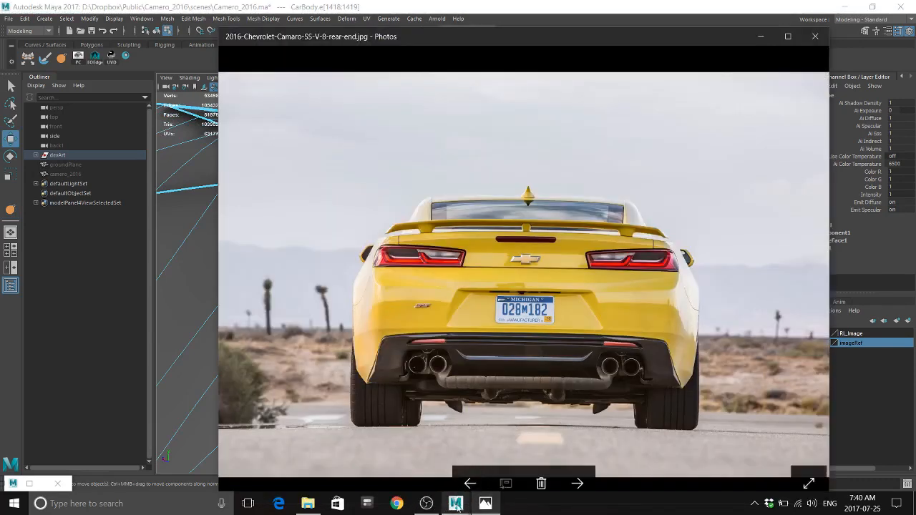
{"action": "mouse_move", "coordinate": [456, 503]}
{"action": "left_click", "coordinate": [516, 470]}
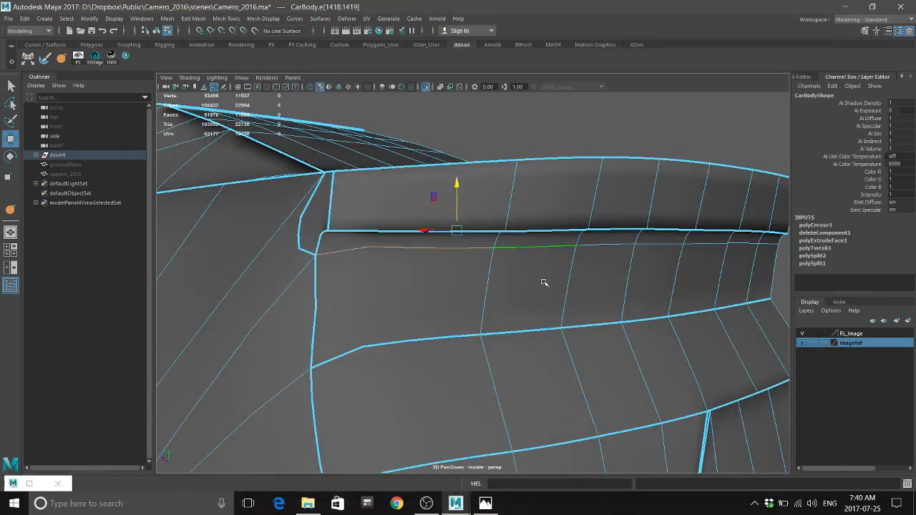
{"action": "mouse_move", "coordinate": [542, 275]}
{"action": "left_mouse_down", "text": "alt"}
{"action": "mouse_move", "coordinate": [538, 253]}
{"action": "mouse_move", "coordinate": [552, 272]}
{"action": "left_mouse_up", "text": "alt"}
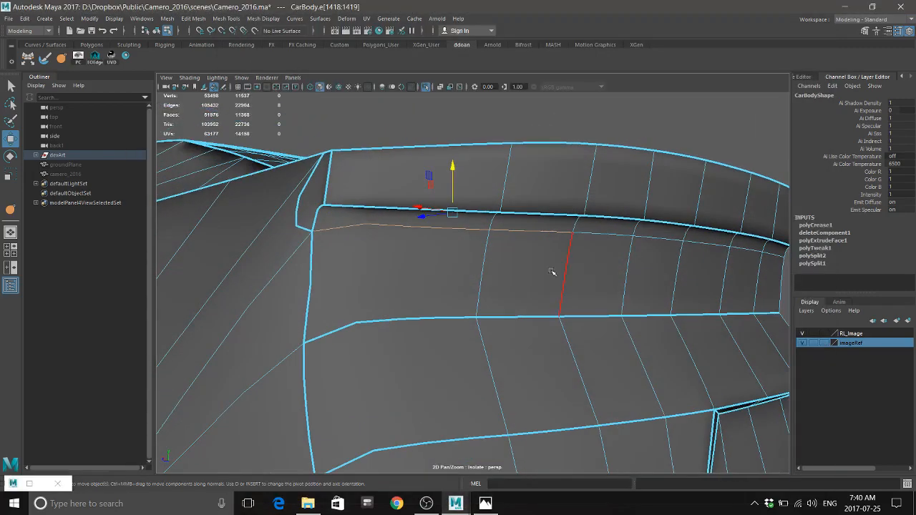
{"action": "left_click", "coordinate": [485, 503]}
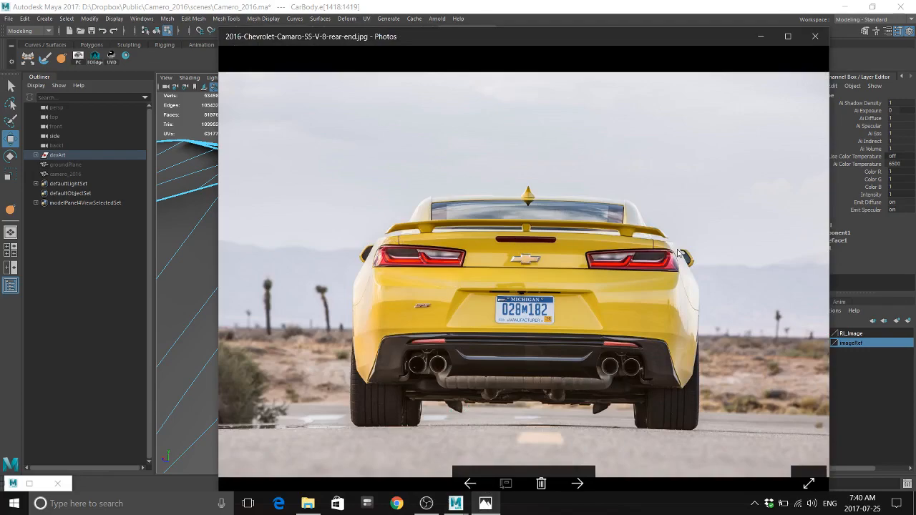
{"action": "left_click", "coordinate": [486, 503]}
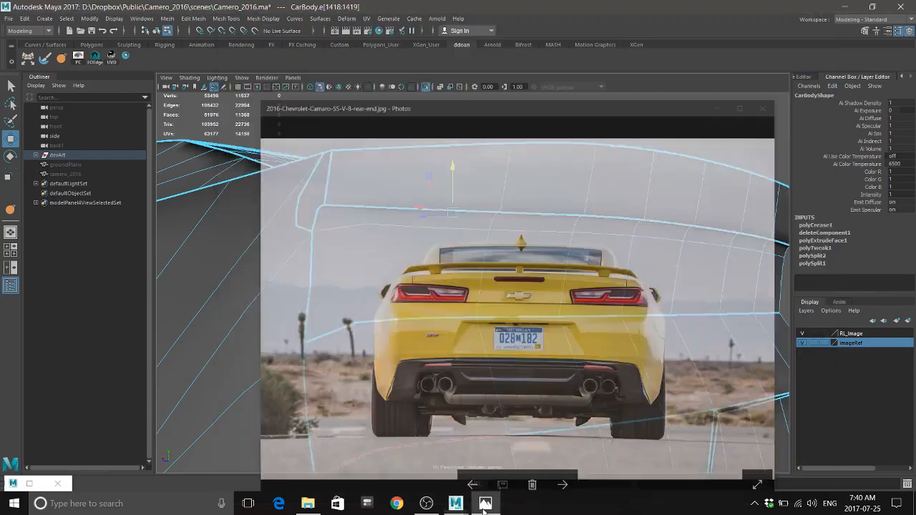
{"action": "left_click_drag", "start_coordinate": [483, 348], "coordinate": [403, 209], "text": "alt"}
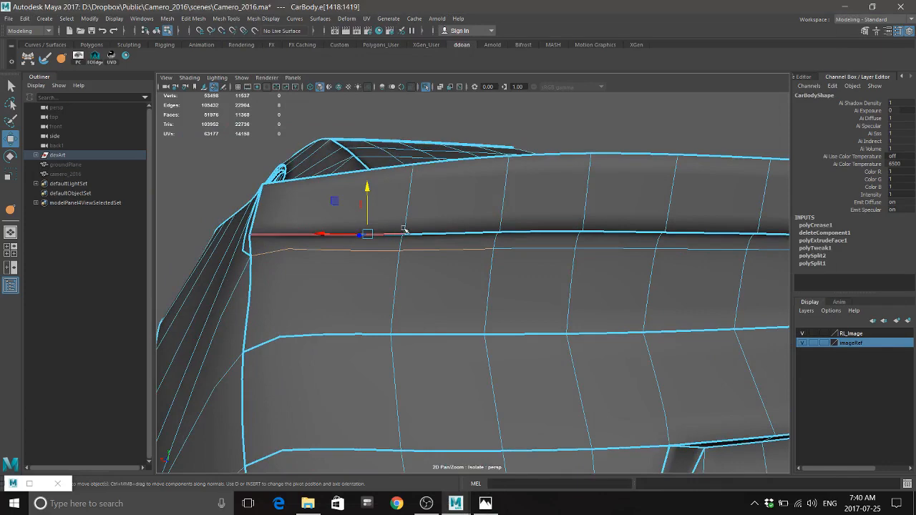
Raise the strip's lower-edge vertex nearest the corner in vertex mode and bring the hidden car parts back into view
{"action": "right_click_drag", "start_coordinate": [405, 229], "coordinate": [403, 200]}
{"action": "left_click_drag", "start_coordinate": [423, 221], "coordinate": [409, 199], "text": "alt"}
{"action": "left_click", "coordinate": [411, 197]}
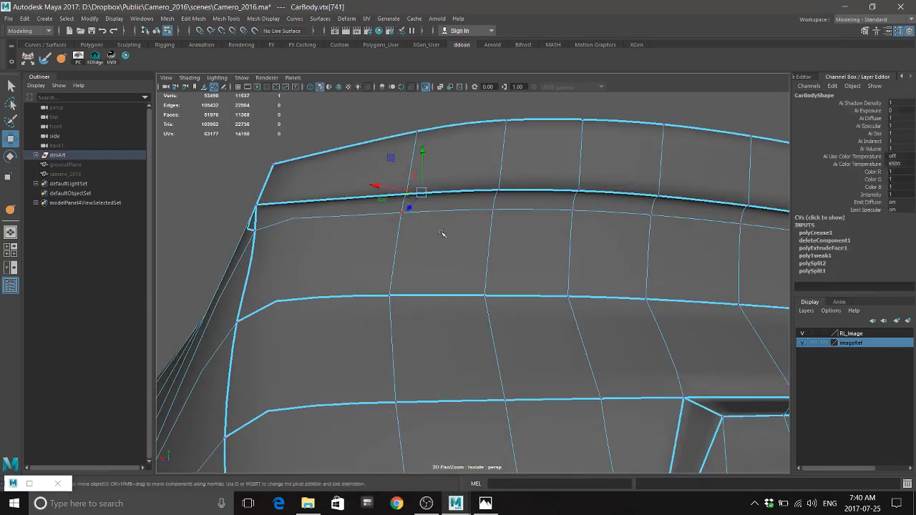
{"action": "left_click_drag", "start_coordinate": [442, 234], "coordinate": [474, 245], "text": "alt"}
{"action": "key", "text": "ctrl+1"}
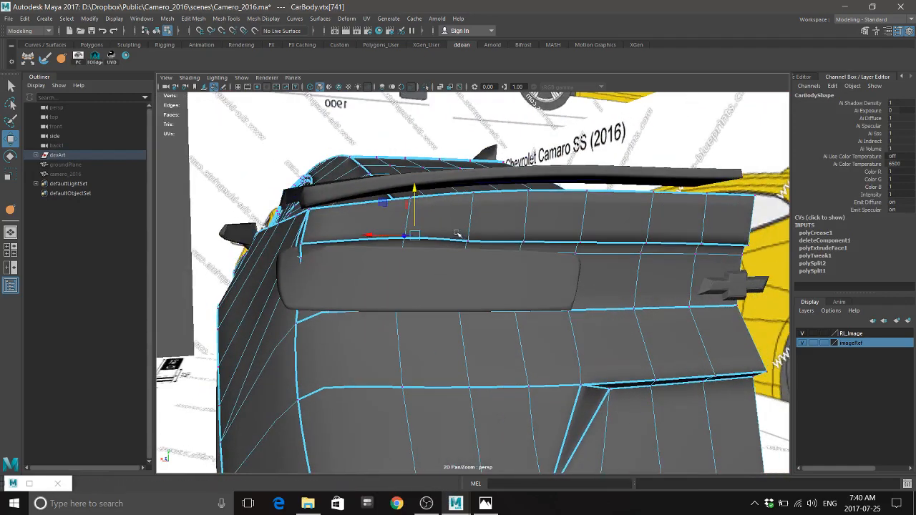
{"action": "left_click_drag", "start_coordinate": [471, 209], "coordinate": [466, 238]}
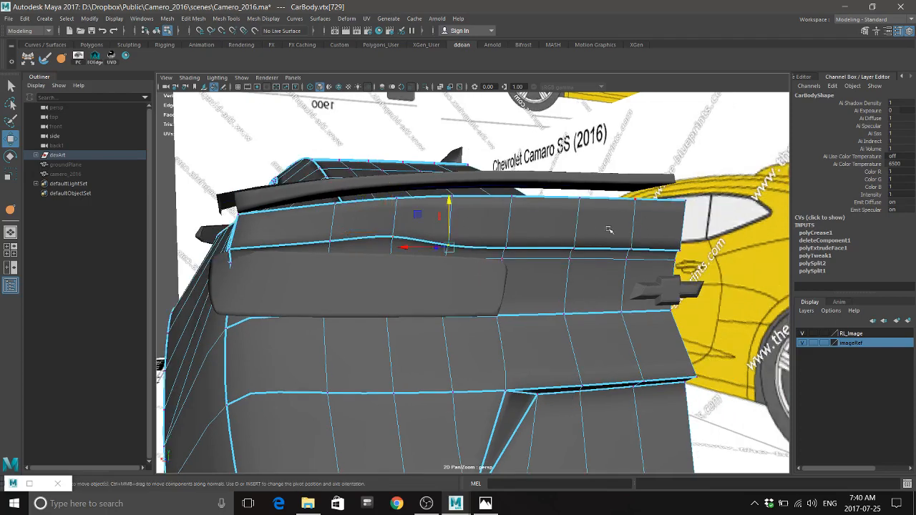
Raise the strip's three lower-edge vertices nearest the centre line up to the height of the centre brake light
{"action": "left_click_drag", "start_coordinate": [608, 229], "coordinate": [530, 229], "text": "alt"}
{"action": "left_click_drag", "start_coordinate": [605, 221], "coordinate": [602, 179]}
{"action": "left_click", "coordinate": [537, 244]}
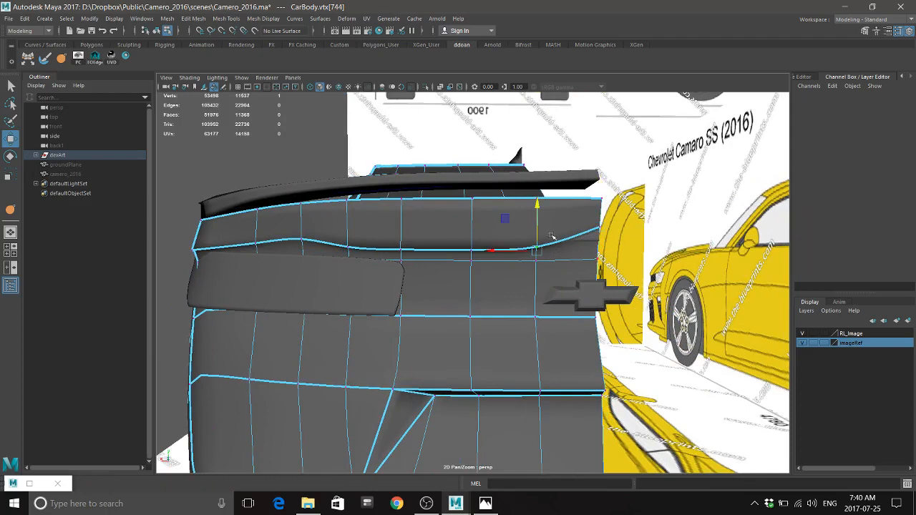
{"action": "left_click_drag", "start_coordinate": [538, 200], "coordinate": [540, 185]}
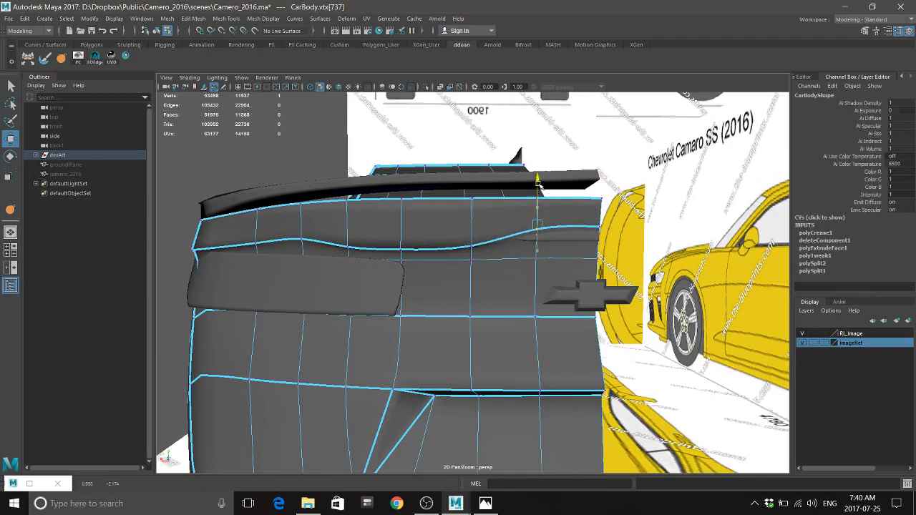
{"action": "right_click_drag", "start_coordinate": [540, 186], "coordinate": [539, 267], "text": "alt"}
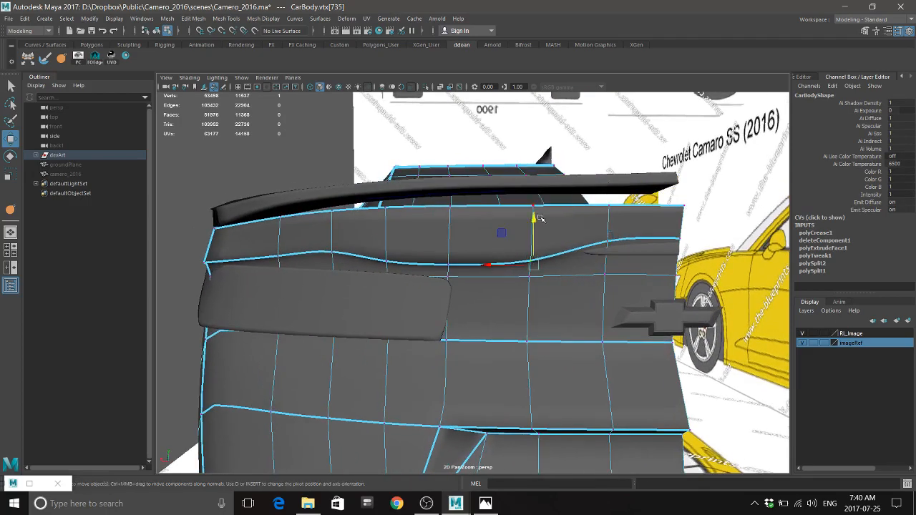
{"action": "left_click_drag", "start_coordinate": [541, 218], "coordinate": [537, 189]}
Raise the remaining lower-edge vertices above the tail light and adjust the one nearest the corner to smooth the strip's curve
{"action": "middle_click_drag", "start_coordinate": [444, 266], "coordinate": [506, 268], "text": "alt"}
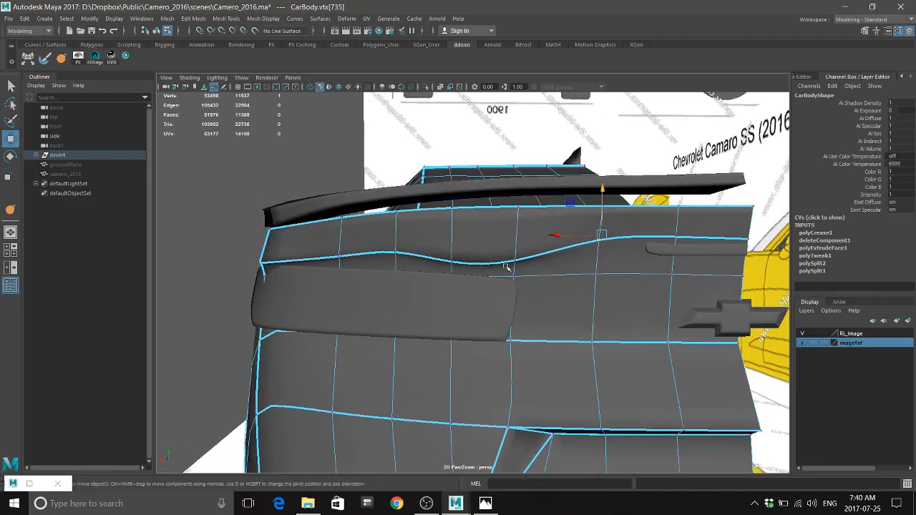
{"action": "left_click_drag", "start_coordinate": [513, 219], "coordinate": [512, 200]}
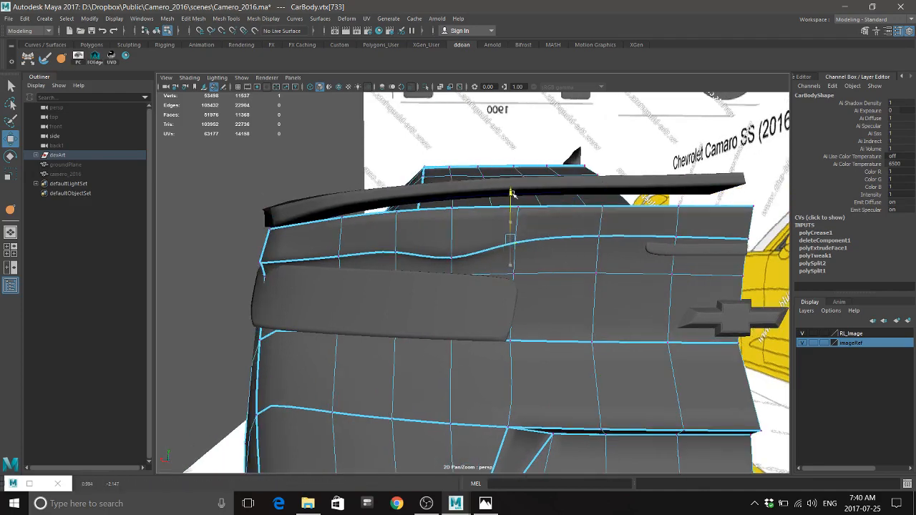
{"action": "middle_click_drag", "start_coordinate": [485, 253], "coordinate": [496, 262], "text": "alt"}
{"action": "left_click_drag", "start_coordinate": [498, 215], "coordinate": [503, 204]}
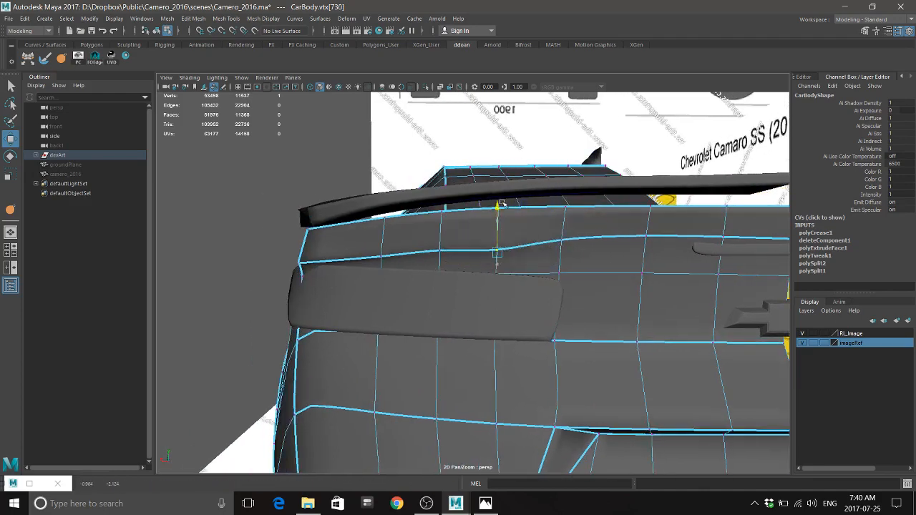
{"action": "left_click_drag", "start_coordinate": [445, 277], "coordinate": [528, 280], "text": "alt"}
{"action": "left_click_drag", "start_coordinate": [514, 232], "coordinate": [469, 281]}
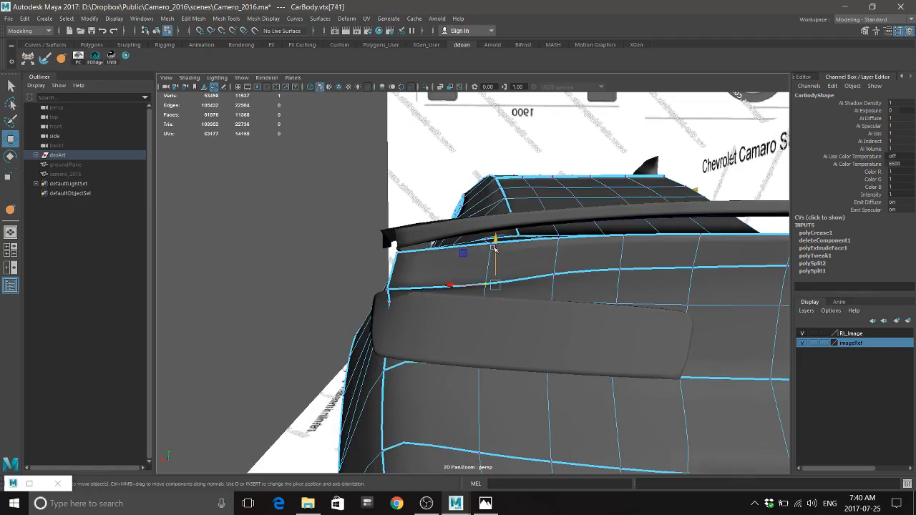
{"action": "left_click_drag", "start_coordinate": [493, 247], "coordinate": [539, 291]}
Return to object mode, deselect the body and inspect the reshaped strip above the tail light from several angles
{"action": "right_click_drag", "start_coordinate": [539, 290], "coordinate": [537, 334]}
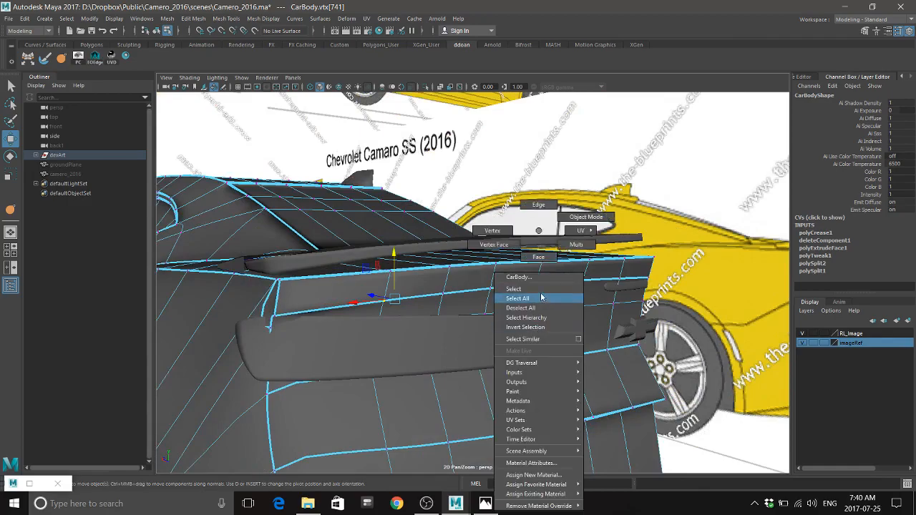
{"action": "right_click_drag", "start_coordinate": [542, 298], "coordinate": [587, 217]}
{"action": "right_click_drag", "start_coordinate": [566, 313], "coordinate": [508, 272], "text": "alt"}
{"action": "left_click_drag", "start_coordinate": [508, 272], "coordinate": [632, 161], "text": "alt"}
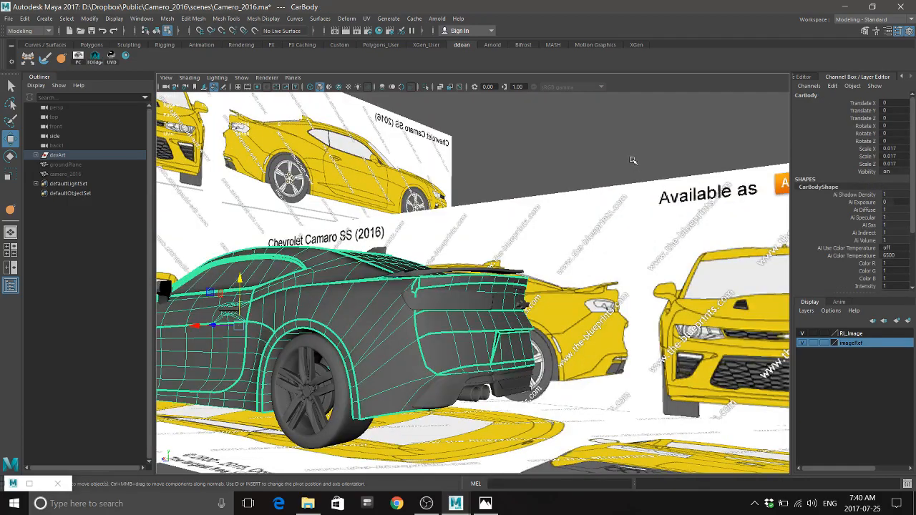
{"action": "left_click", "coordinate": [633, 161]}
{"action": "right_click_drag", "start_coordinate": [585, 262], "coordinate": [615, 318], "text": "alt"}
{"action": "left_click_drag", "start_coordinate": [615, 317], "coordinate": [534, 321], "text": "alt"}
{"action": "middle_click_drag", "start_coordinate": [534, 321], "coordinate": [562, 322], "text": "alt"}
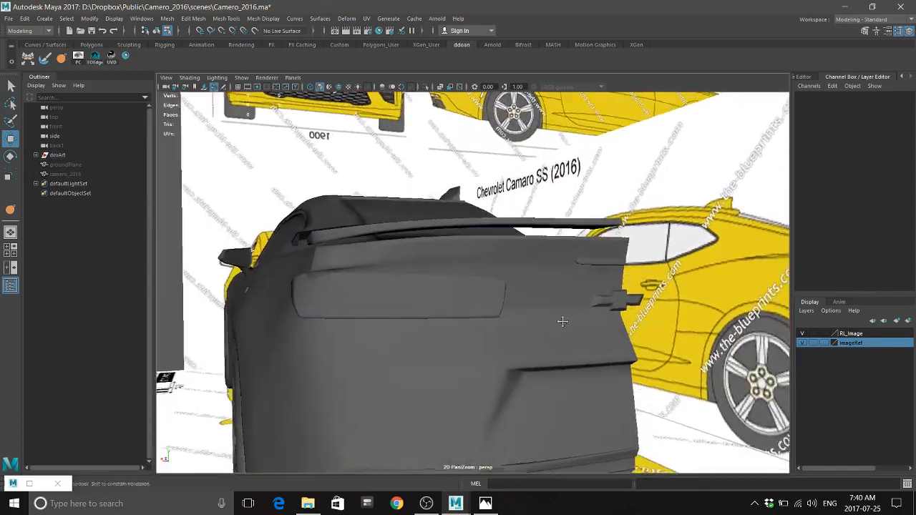
{"action": "left_click_drag", "start_coordinate": [562, 322], "coordinate": [515, 309], "text": "alt"}
Increase the crease of the vertical body corner edge beside the strip's outer end with the Crease Tool
{"action": "left_click", "coordinate": [455, 252]}
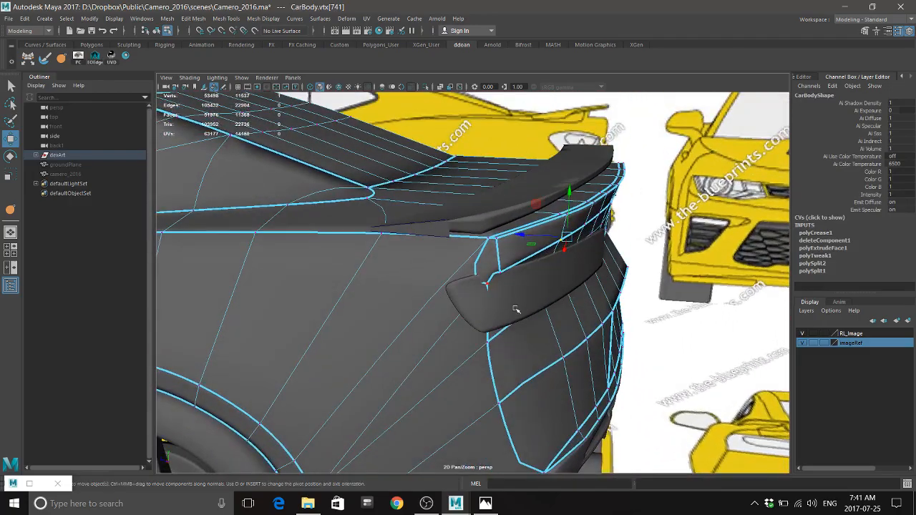
{"action": "right_click_drag", "start_coordinate": [492, 270], "coordinate": [493, 208]}
{"action": "double_click", "coordinate": [480, 253]}
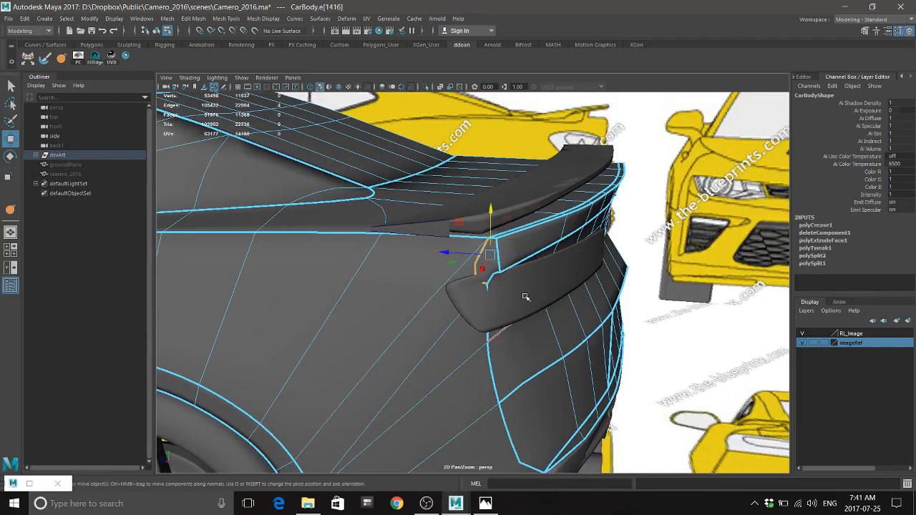
{"action": "right_click_drag", "start_coordinate": [542, 249], "coordinate": [545, 251], "text": "shift"}
{"action": "right_click_drag", "start_coordinate": [543, 304], "coordinate": [542, 299], "text": "shift"}
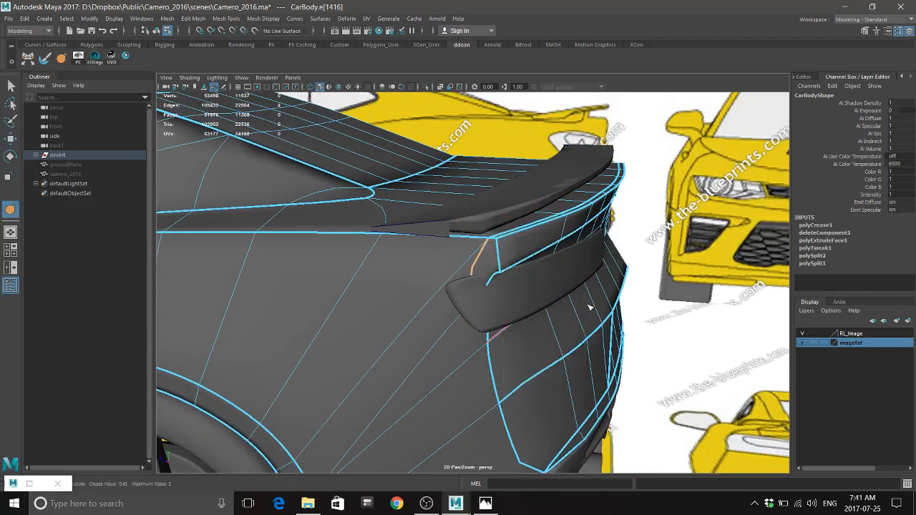
{"action": "left_click_drag", "start_coordinate": [704, 313], "coordinate": [512, 285], "text": "alt"}
{"action": "key", "text": "w"}
{"action": "left_click_drag", "start_coordinate": [524, 328], "coordinate": [572, 376], "text": "alt"}
Check the body corner above the tail light in the rear-end reference photo, then return to Maya
{"action": "left_click", "coordinate": [491, 508]}
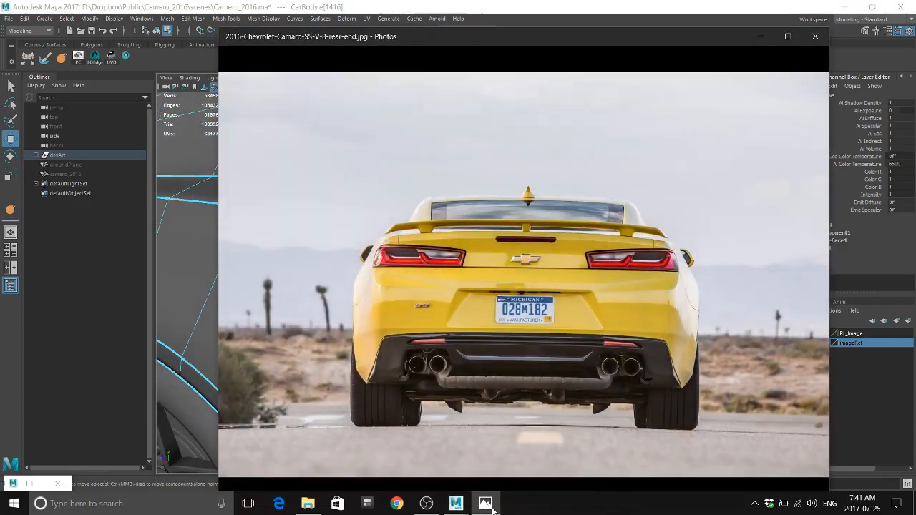
{"action": "mouse_move", "coordinate": [464, 510]}
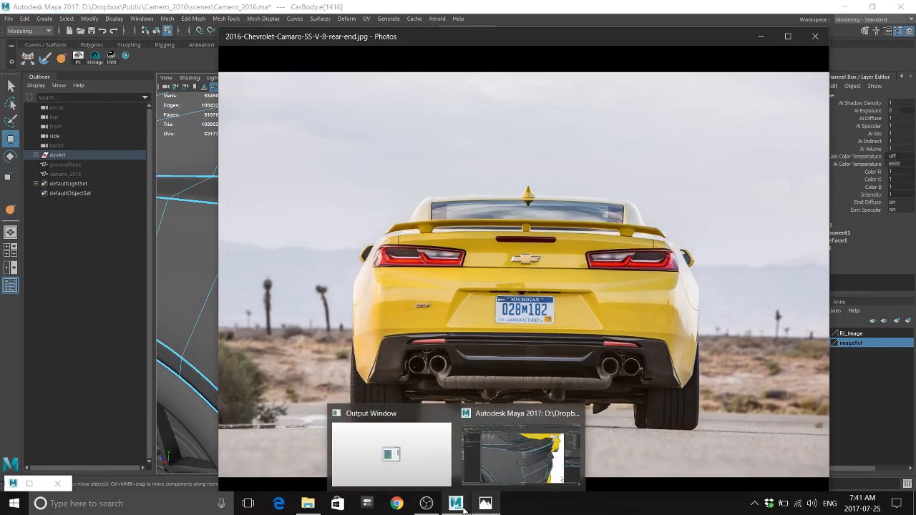
{"action": "left_click", "coordinate": [462, 507]}
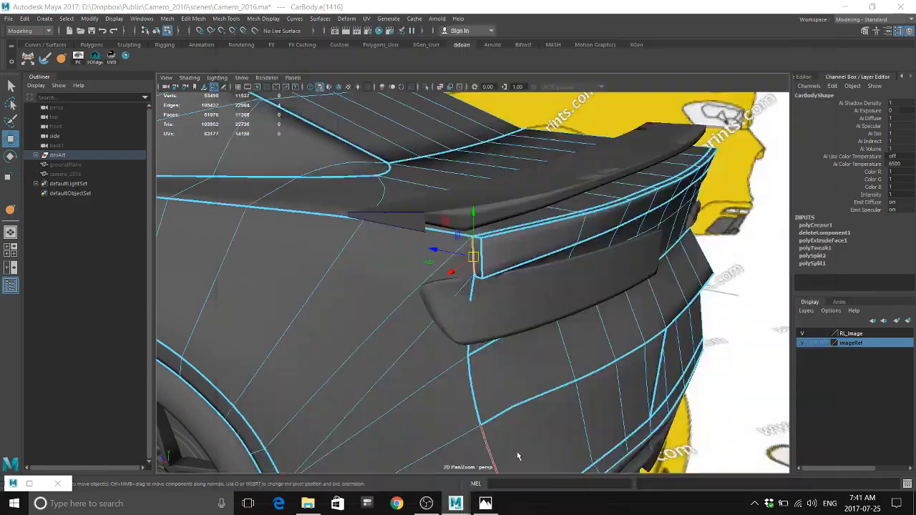
Try to merge the strip's outer end edge with the adjacent body corner edge using the Target Weld tool
{"action": "scroll", "coordinate": [524, 322], "scroll_direction": "up", "scroll_amount": 3}
{"action": "left_click_drag", "start_coordinate": [523, 335], "coordinate": [511, 242], "text": "alt"}
{"action": "left_click", "coordinate": [510, 204], "text": "shift"}
{"action": "left_click_drag", "start_coordinate": [513, 209], "coordinate": [545, 260], "text": "alt"}
{"action": "scroll", "coordinate": [532, 273], "scroll_direction": "up", "scroll_amount": 4}
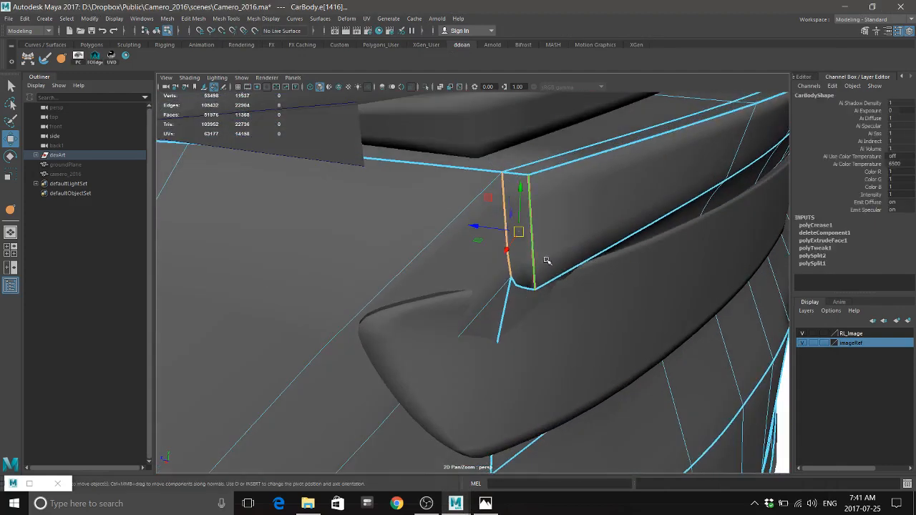
{"action": "right_click", "coordinate": [570, 206], "text": "shift"}
{"action": "right_click_drag", "start_coordinate": [570, 206], "coordinate": [573, 185], "text": "shift"}
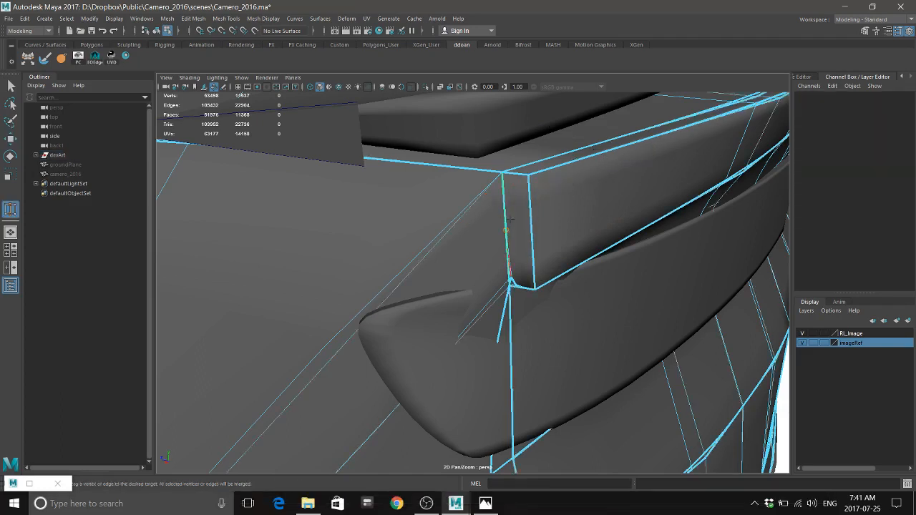
{"action": "left_click_drag", "start_coordinate": [531, 233], "coordinate": [534, 226]}
{"action": "left_click_drag", "start_coordinate": [584, 263], "coordinate": [534, 247], "text": "alt"}
{"action": "key", "text": "w"}
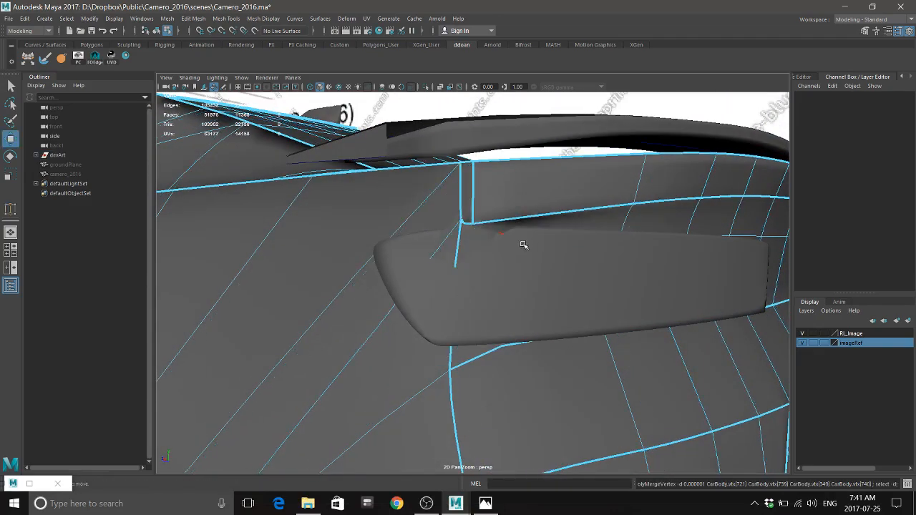
{"action": "key", "text": "ctrl+z"}
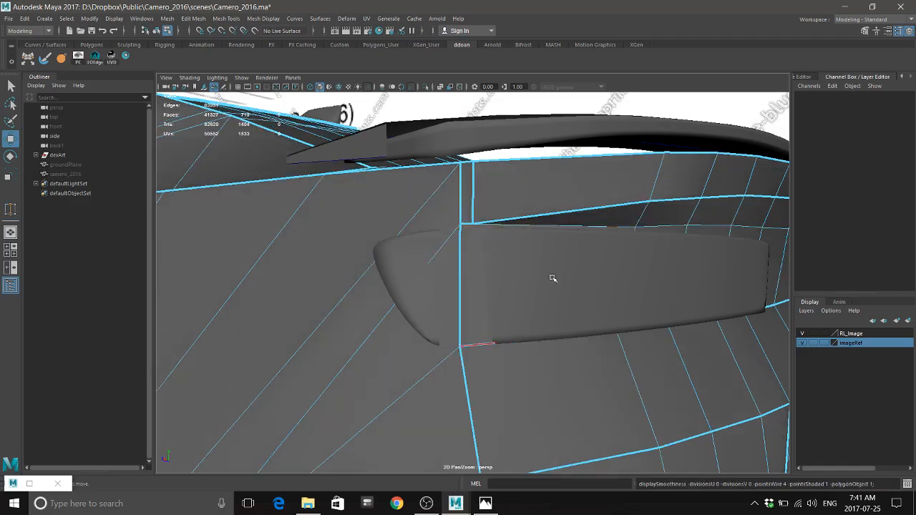
Select the car body as an object and isolate it in the viewport
{"action": "left_click_drag", "start_coordinate": [552, 276], "coordinate": [549, 279], "text": "alt"}
{"action": "key", "text": "ctrl+1"}
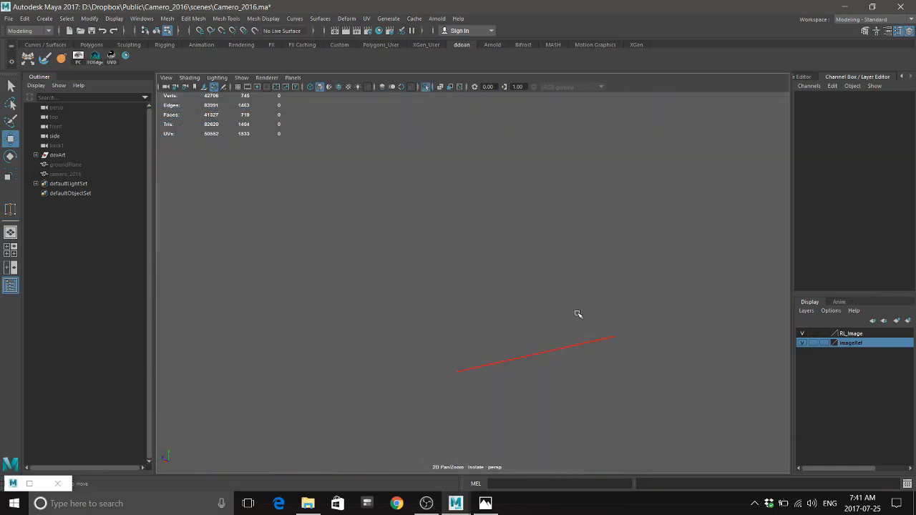
{"action": "key", "text": "ctrl+1"}
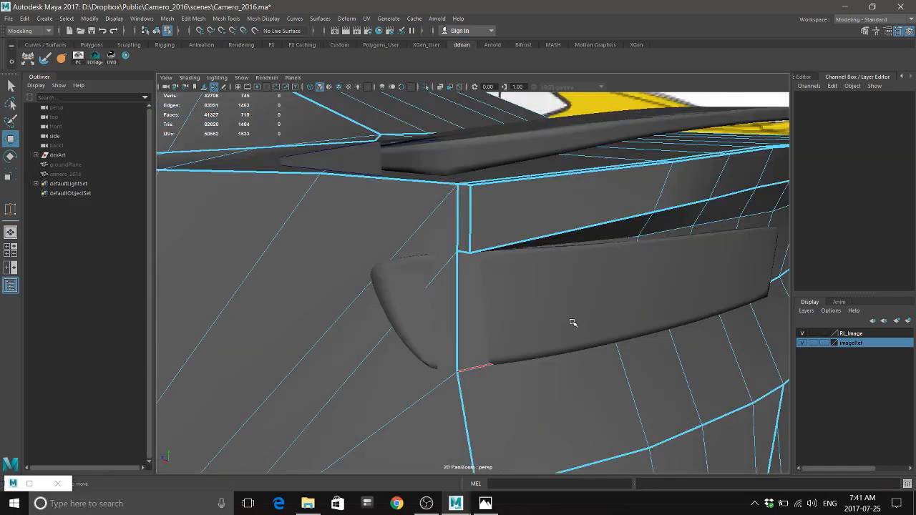
{"action": "key", "text": "F8"}
{"action": "key", "text": "ctrl+1"}
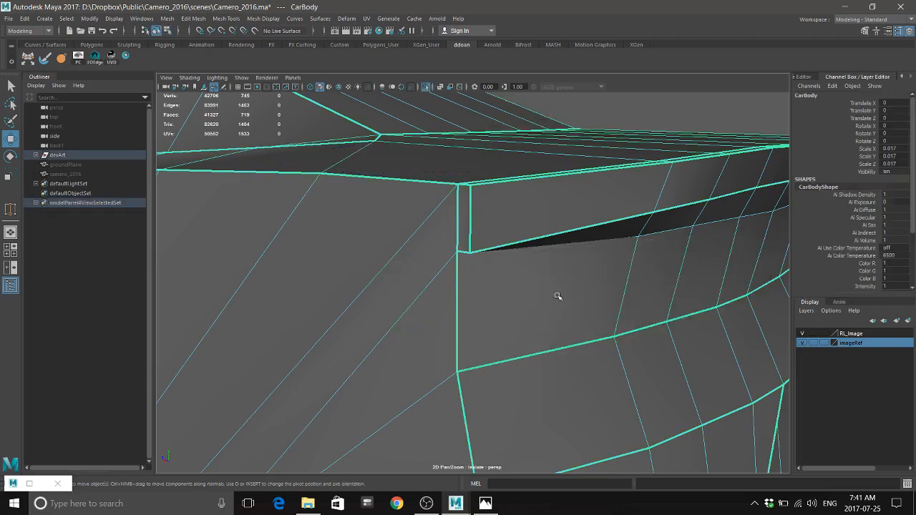
Snap the upper and lower vertices of the strip's outer end onto the adjacent body corner vertices
{"action": "left_click_drag", "start_coordinate": [558, 297], "coordinate": [559, 276], "text": "alt"}
{"action": "middle_click_drag", "start_coordinate": [558, 276], "coordinate": [552, 296], "text": "alt"}
{"action": "left_click_drag", "start_coordinate": [552, 297], "coordinate": [556, 356], "text": "alt"}
{"action": "right_click_drag", "start_coordinate": [520, 231], "coordinate": [479, 233]}
{"action": "left_click", "coordinate": [494, 261]}
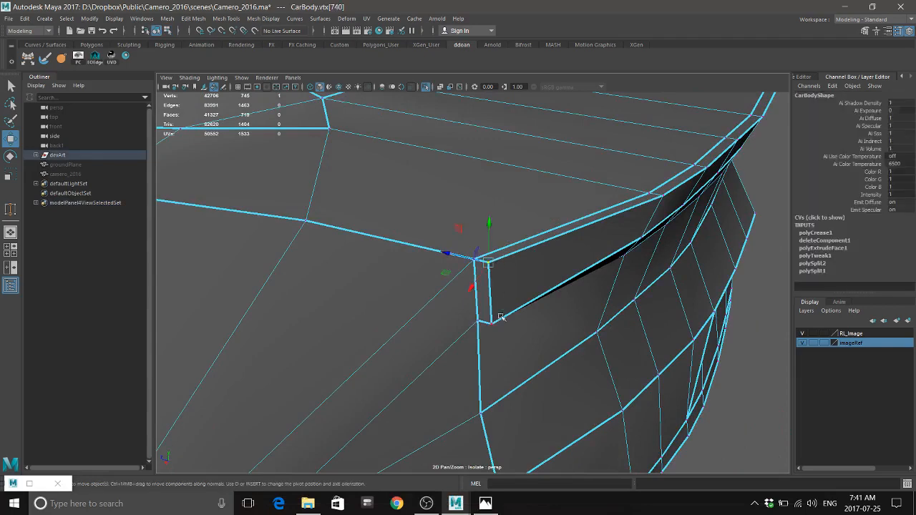
{"action": "left_click_drag", "start_coordinate": [516, 334], "coordinate": [524, 346], "text": "alt"}
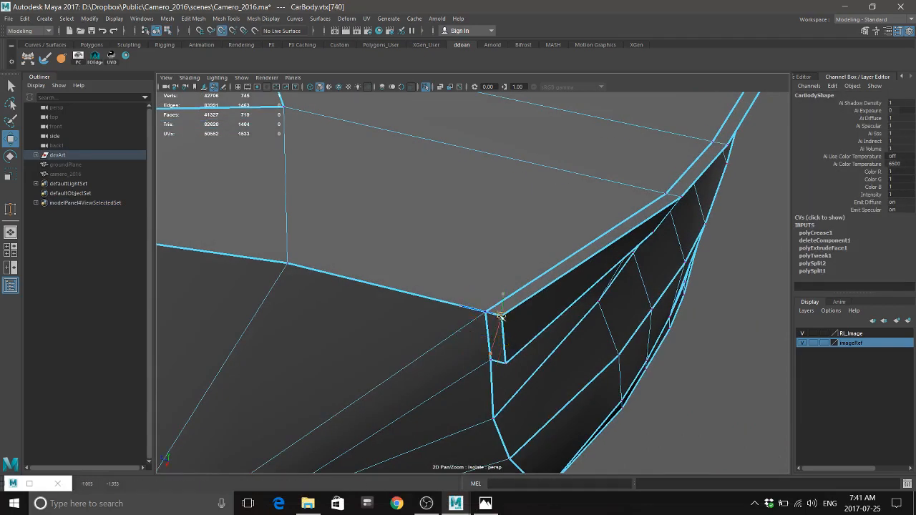
{"action": "left_click_drag", "start_coordinate": [501, 317], "coordinate": [477, 257]}
{"action": "key", "text": "v"}
Merge the overlapping vertex pairs at the lower and upper ends of the strip's corner edge
{"action": "left_click_drag", "start_coordinate": [524, 290], "coordinate": [522, 263], "text": "alt"}
{"action": "left_click", "coordinate": [452, 266]}
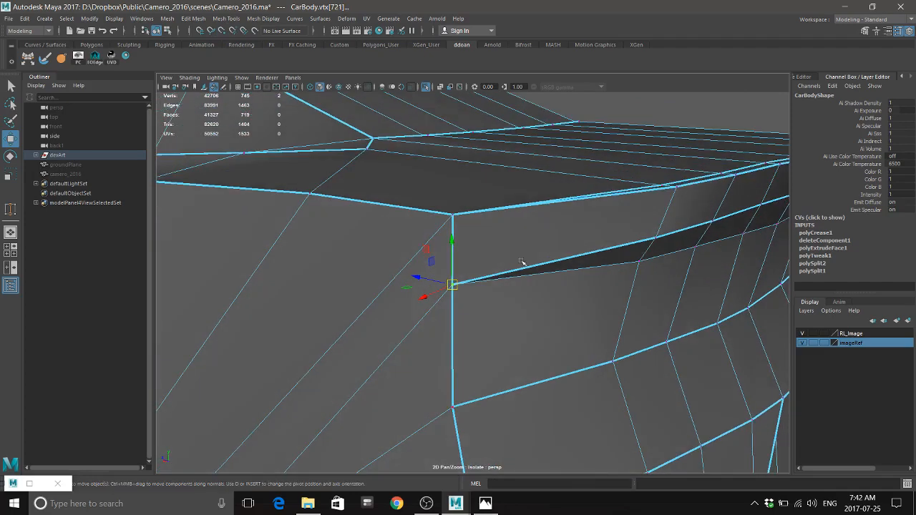
{"action": "right_click_drag", "start_coordinate": [520, 220], "coordinate": [524, 191], "text": "shift"}
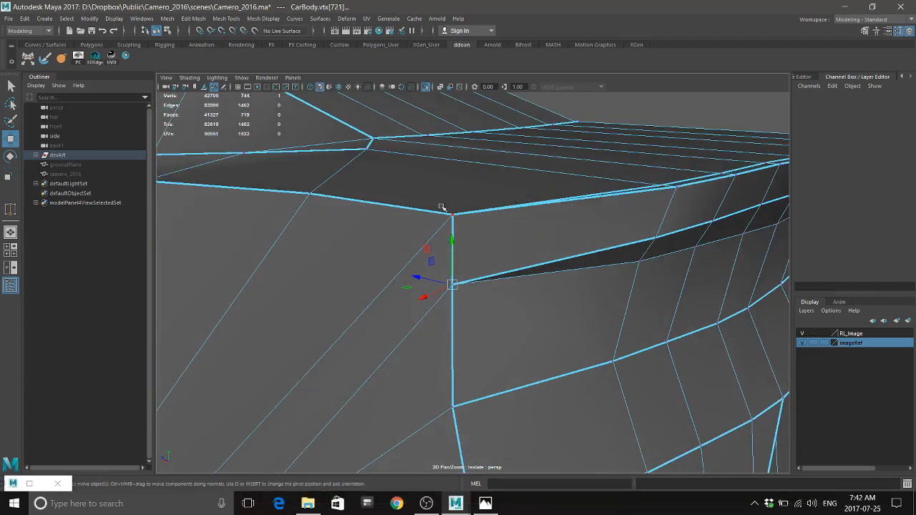
{"action": "left_click_drag", "start_coordinate": [440, 205], "coordinate": [468, 228]}
{"action": "left_click_drag", "start_coordinate": [502, 256], "coordinate": [510, 285], "text": "alt"}
{"action": "key", "text": "g"}
Turn smooth preview on and crease the two vertical corner edges beside the strip and the tail light area
{"action": "mouse_move", "coordinate": [549, 342]}
{"action": "left_mouse_down", "text": "alt"}
{"action": "mouse_move", "coordinate": [539, 317]}
{"action": "mouse_move", "coordinate": [519, 315]}
{"action": "mouse_move", "coordinate": [554, 351]}
{"action": "left_mouse_up", "text": "alt"}
{"action": "key", "text": "3"}
{"action": "right_click_drag", "start_coordinate": [492, 230], "coordinate": [494, 205]}
{"action": "left_click", "coordinate": [453, 231]}
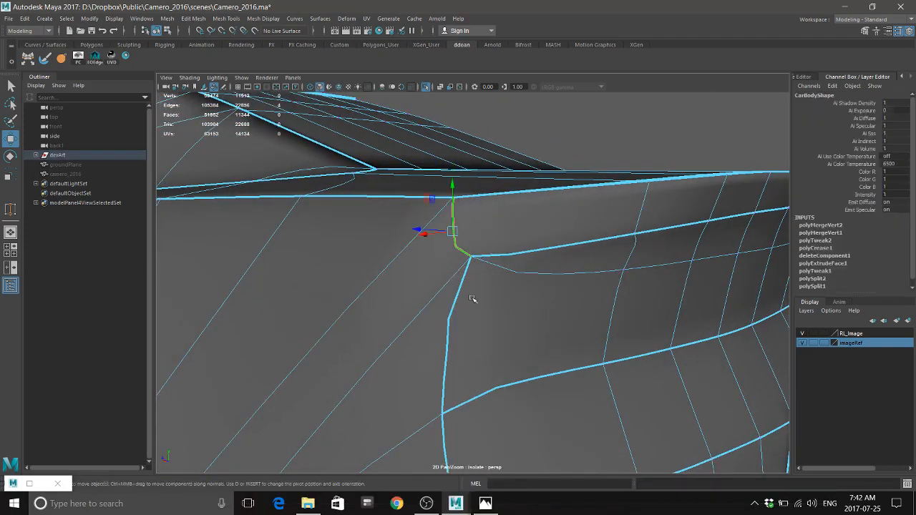
{"action": "left_click", "coordinate": [454, 331], "text": "shift"}
{"action": "right_click_drag", "start_coordinate": [555, 302], "coordinate": [548, 349], "text": "shift"}
{"action": "middle_click_drag", "start_coordinate": [501, 344], "coordinate": [724, 350]}
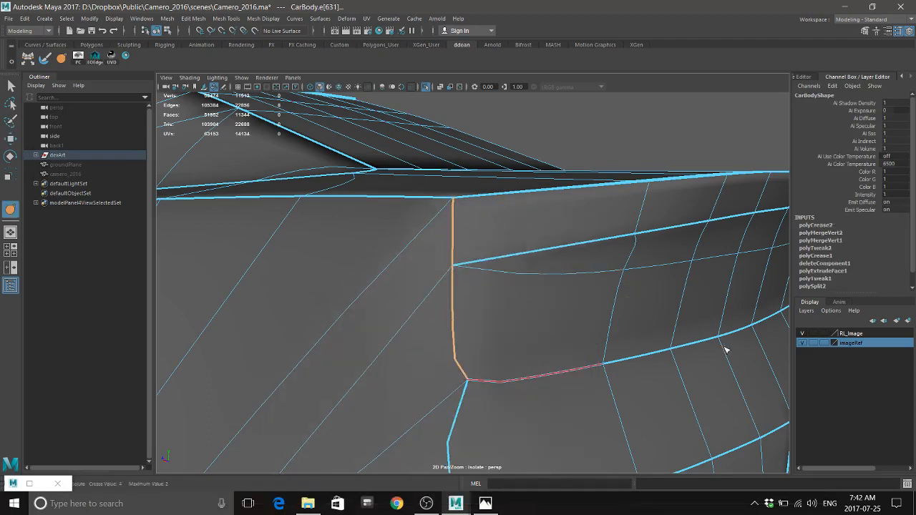
Crease the next two corner edges below the tail light area down to the rear panel's lower outer corner
{"action": "right_click_drag", "start_coordinate": [623, 354], "coordinate": [543, 310], "text": "alt"}
{"action": "middle_click_drag", "start_coordinate": [514, 352], "coordinate": [595, 281]}
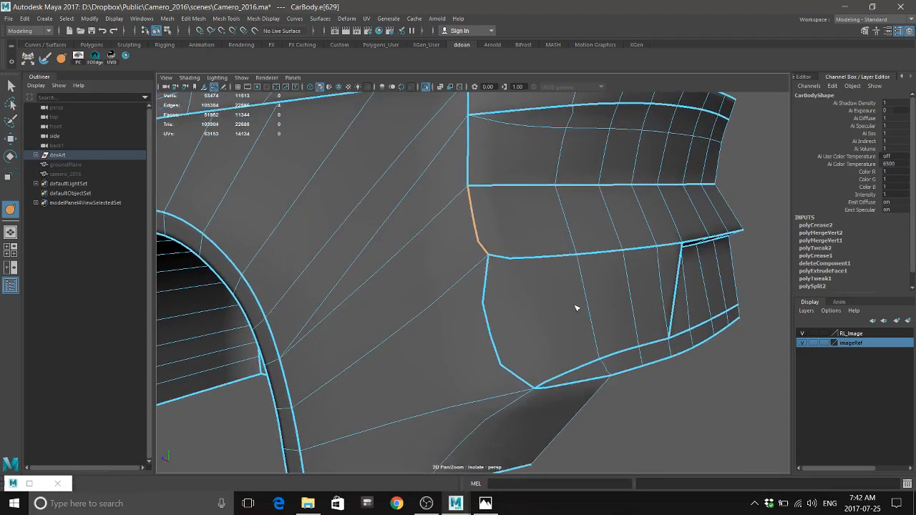
{"action": "double_click", "coordinate": [493, 328]}
{"action": "middle_click_drag", "start_coordinate": [581, 329], "coordinate": [681, 332]}
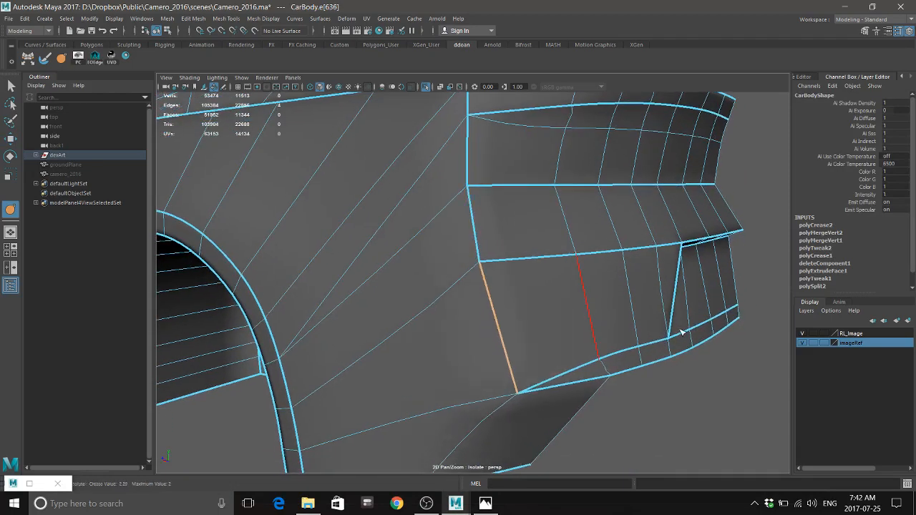
{"action": "left_click_drag", "start_coordinate": [569, 321], "coordinate": [560, 338], "text": "alt"}
{"action": "key", "text": "w"}
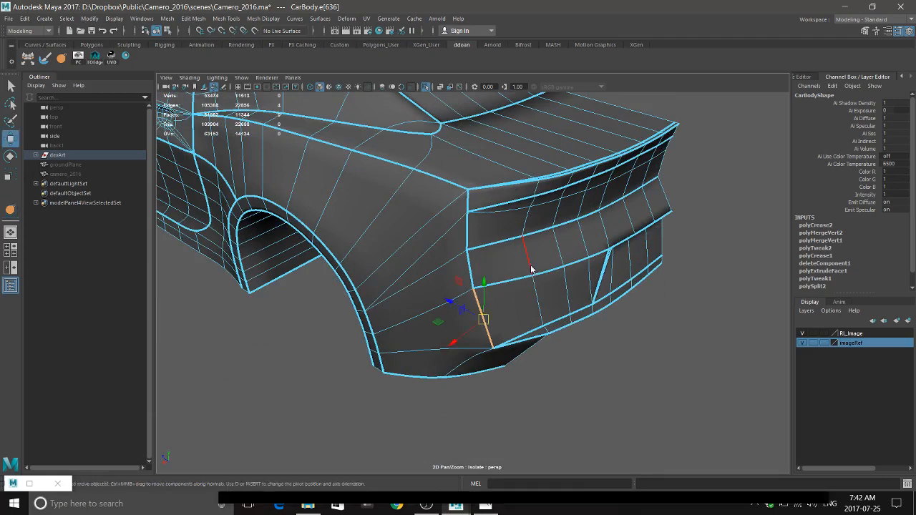
Compare the smoothed rear corner of the body with the Camaro rear-end reference photo, returning to Maya when done
{"action": "right_click_drag", "start_coordinate": [530, 232], "coordinate": [525, 292]}
{"action": "left_click", "coordinate": [589, 344]}
{"action": "left_click_drag", "start_coordinate": [589, 343], "coordinate": [569, 360], "text": "alt"}
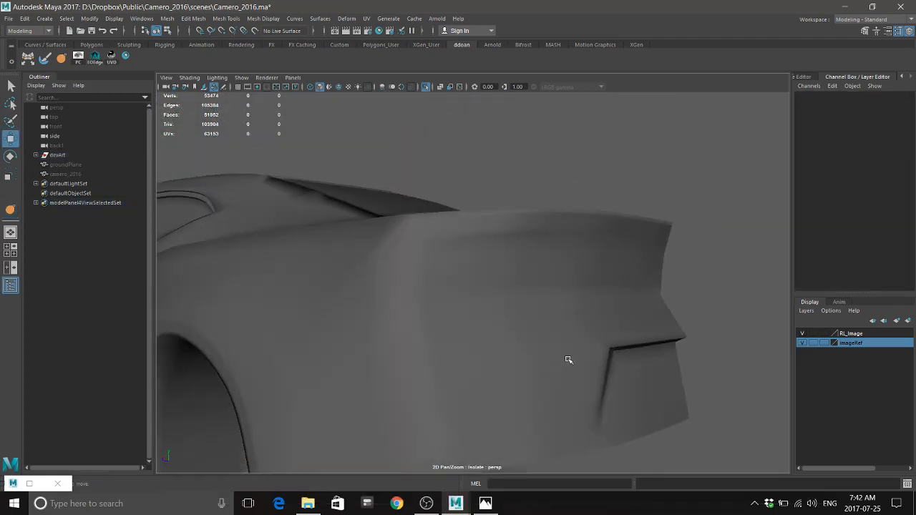
{"action": "left_click", "coordinate": [489, 504]}
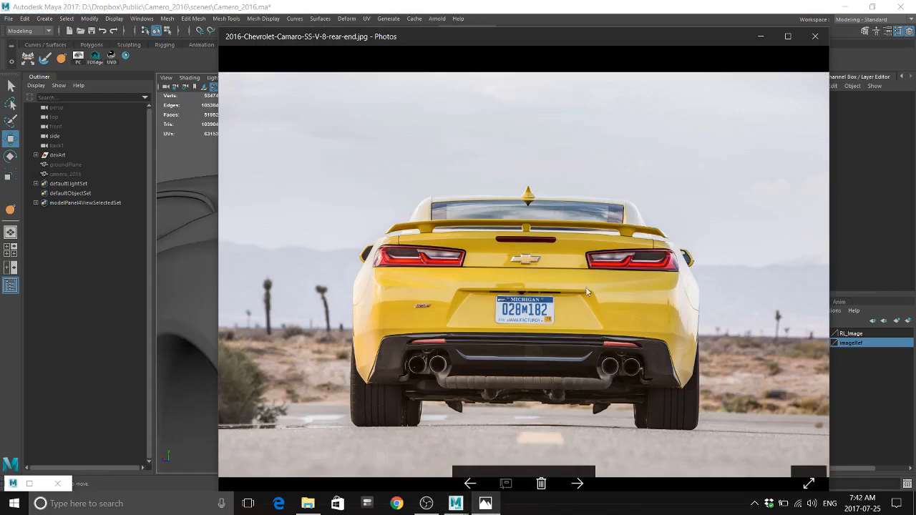
{"action": "left_click", "coordinate": [492, 4]}
Crease the thin horizontal edge row just below the rear panel's upper creased line, from the outer corner to the centre line
{"action": "left_click", "coordinate": [503, 239]}
{"action": "left_click_drag", "start_coordinate": [511, 154], "coordinate": [520, 282], "text": "alt"}
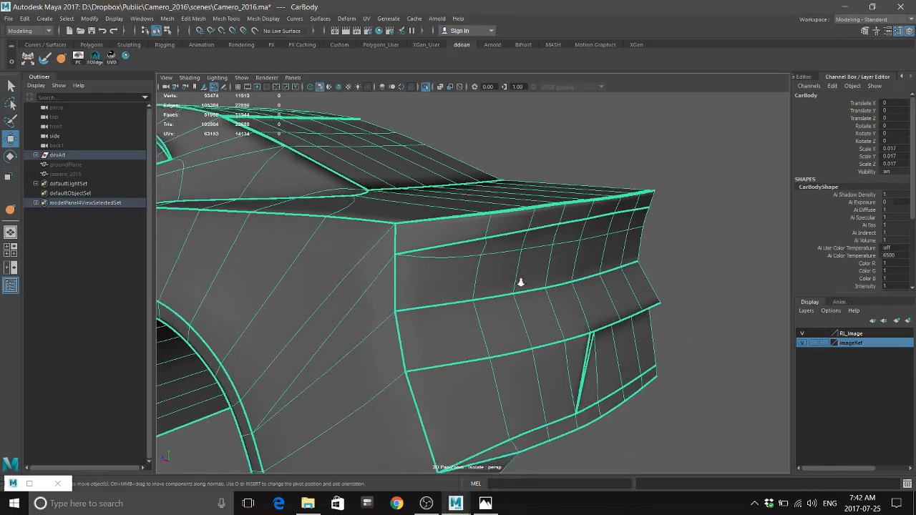
{"action": "right_click_drag", "start_coordinate": [520, 282], "coordinate": [561, 286], "text": "alt"}
{"action": "middle_click_drag", "start_coordinate": [562, 286], "coordinate": [508, 275], "text": "alt"}
{"action": "right_click_drag", "start_coordinate": [532, 207], "coordinate": [540, 186]}
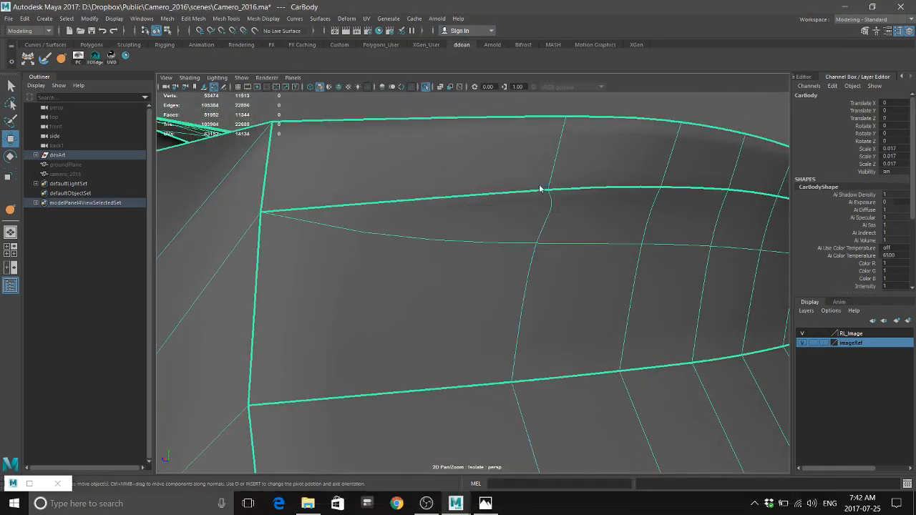
{"action": "left_click", "coordinate": [564, 251]}
{"action": "left_click_drag", "start_coordinate": [589, 282], "coordinate": [476, 256], "text": "alt"}
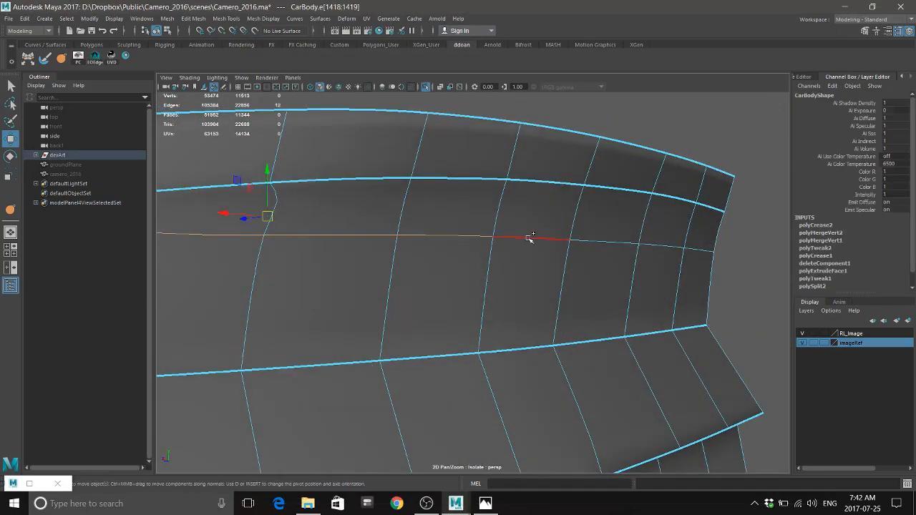
{"action": "left_click_drag", "start_coordinate": [432, 291], "coordinate": [541, 290], "text": "alt"}
{"action": "right_click_drag", "start_coordinate": [615, 232], "coordinate": [605, 288]}
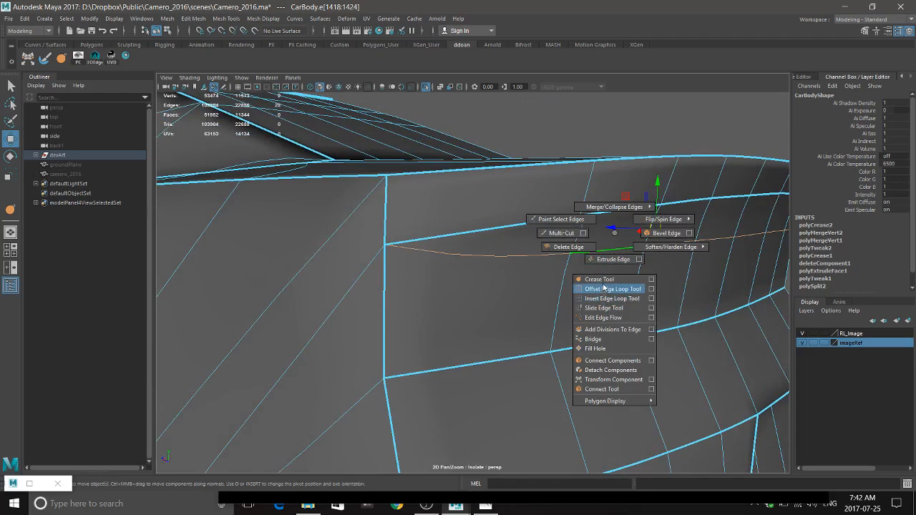
{"action": "left_click", "coordinate": [602, 300]}
{"action": "middle_click_drag", "start_coordinate": [582, 311], "coordinate": [663, 305]}
{"action": "left_click_drag", "start_coordinate": [617, 291], "coordinate": [561, 289], "text": "alt"}
{"action": "middle_click_drag", "start_coordinate": [561, 288], "coordinate": [712, 307]}
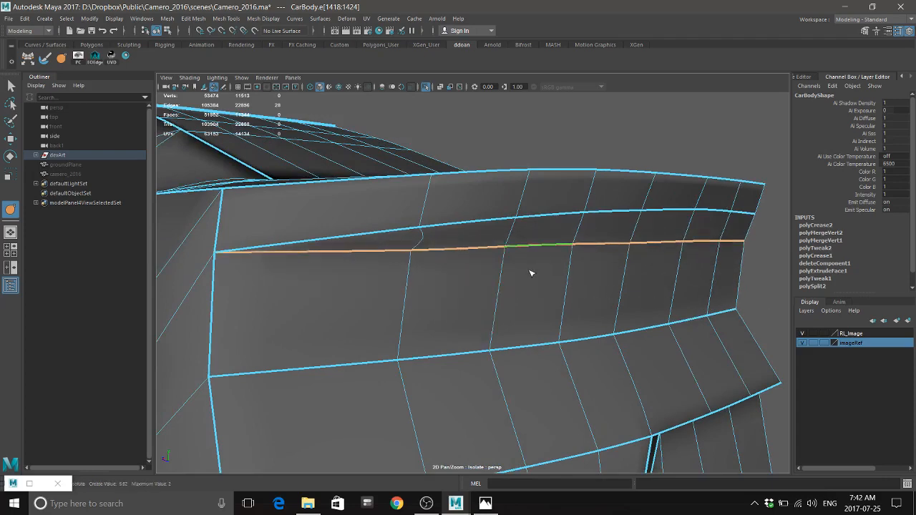
{"action": "key", "text": "w"}
Try raising the vertices of the newly creased row toward the creased line above it, working inward from the outer corner
{"action": "left_click_drag", "start_coordinate": [459, 260], "coordinate": [440, 251], "text": "alt"}
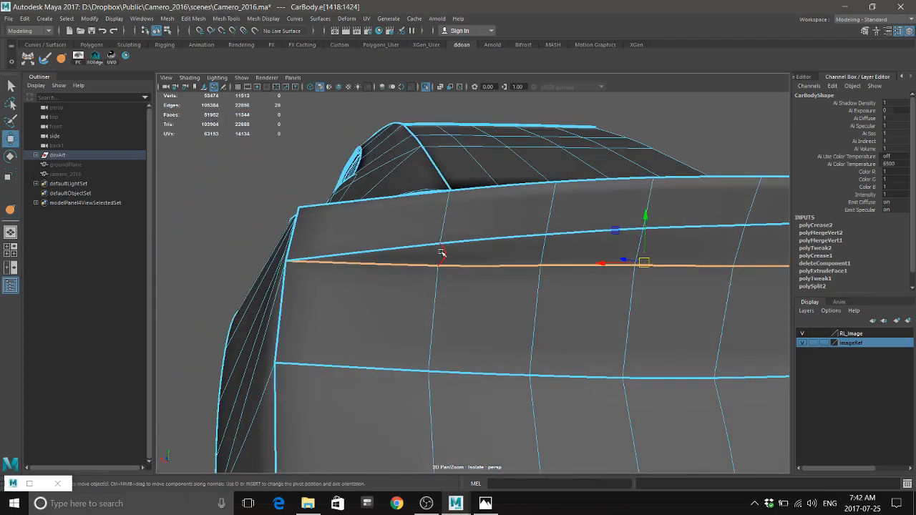
{"action": "right_click_drag", "start_coordinate": [440, 251], "coordinate": [421, 247]}
{"action": "left_click", "coordinate": [439, 265]}
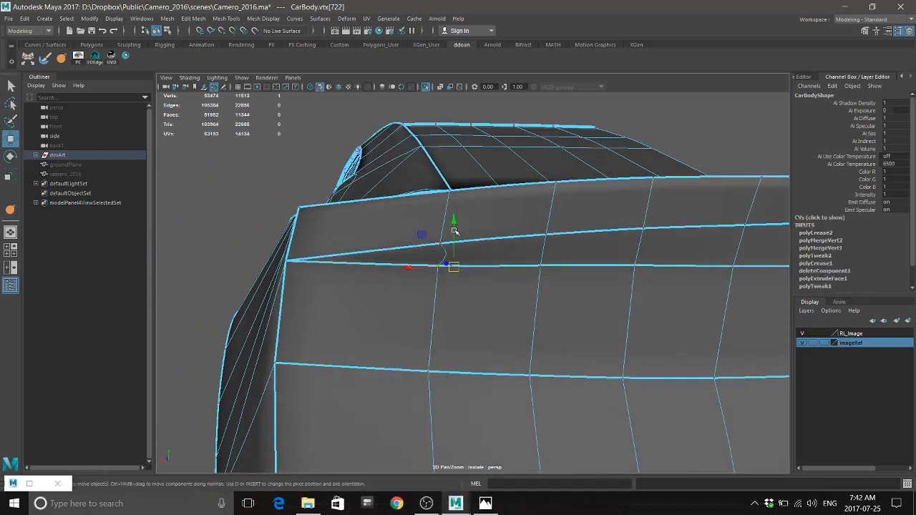
{"action": "left_click_drag", "start_coordinate": [454, 230], "coordinate": [454, 210]}
{"action": "middle_click_drag", "start_coordinate": [548, 242], "coordinate": [475, 245], "text": "alt"}
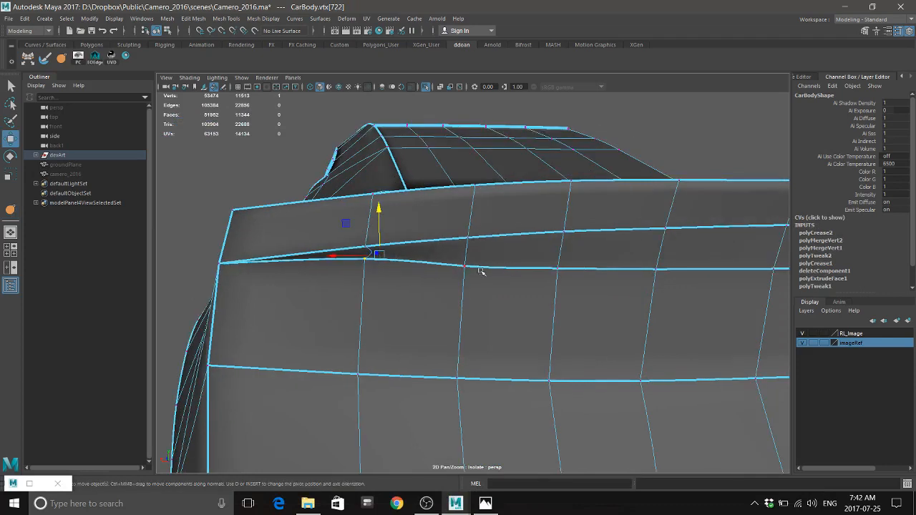
{"action": "left_click_drag", "start_coordinate": [465, 224], "coordinate": [464, 201]}
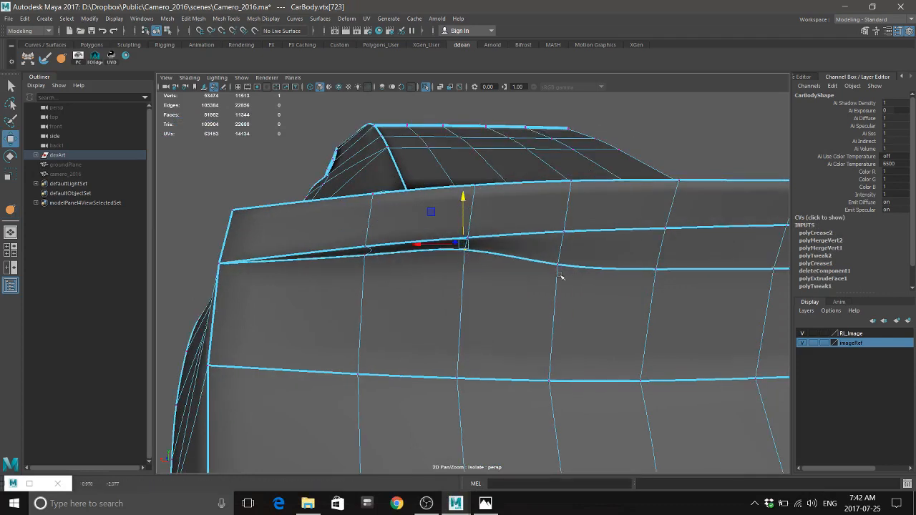
{"action": "middle_click_drag", "start_coordinate": [566, 276], "coordinate": [507, 263], "text": "alt"}
{"action": "left_click_drag", "start_coordinate": [486, 217], "coordinate": [486, 187]}
{"action": "left_click_drag", "start_coordinate": [512, 291], "coordinate": [530, 273], "text": "alt"}
{"action": "left_click", "coordinate": [520, 270]}
{"action": "left_click_drag", "start_coordinate": [521, 227], "coordinate": [493, 278]}
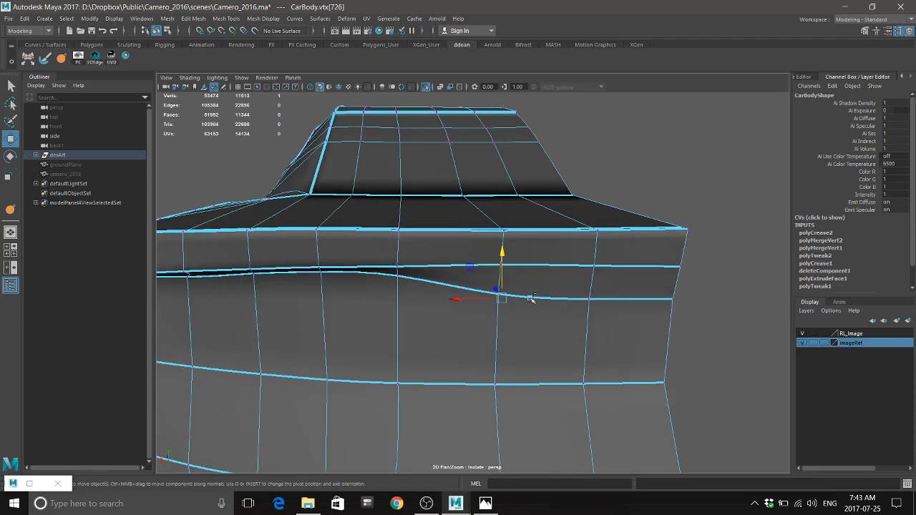
Undo the vertex moves along the newly creased row
{"action": "key", "text": "Left"}
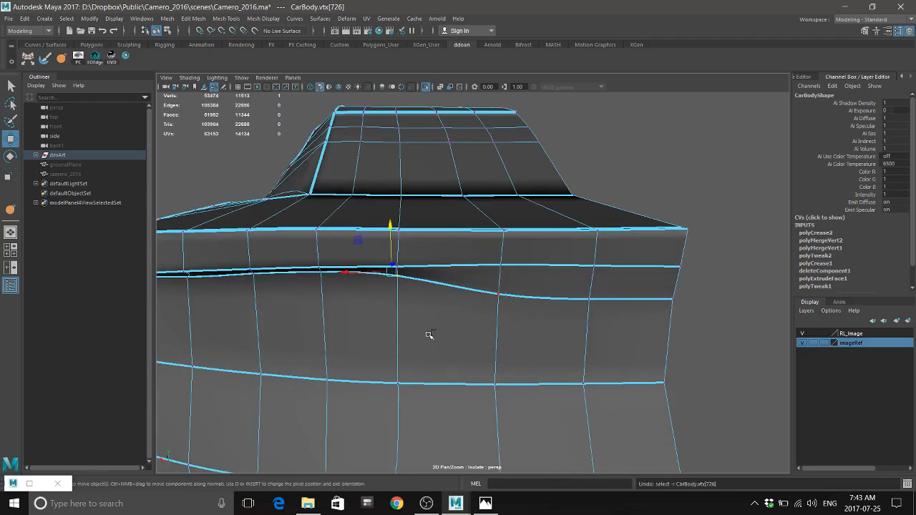
{"action": "key", "text": "Left"}
{"action": "left_click_drag", "start_coordinate": [454, 342], "coordinate": [427, 343], "text": "alt"}
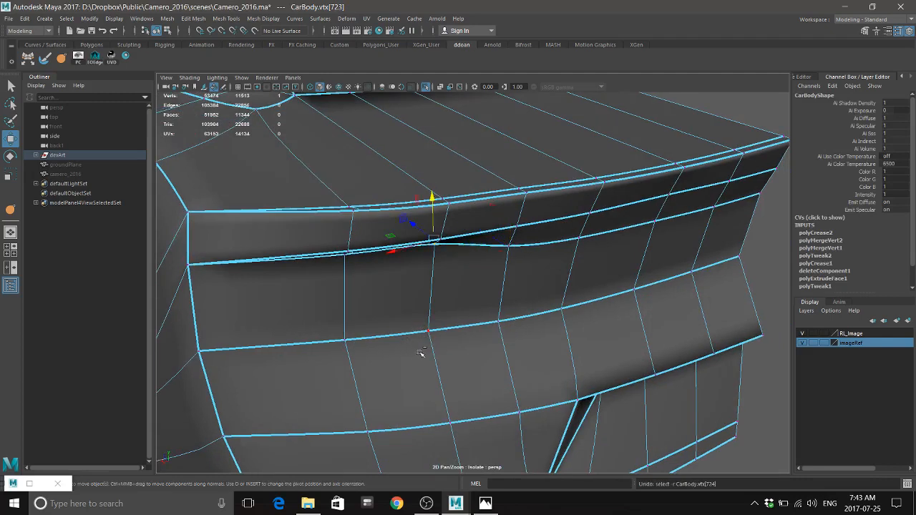
{"action": "middle_click_drag", "start_coordinate": [421, 352], "coordinate": [417, 355]}
{"action": "key", "text": "Left"}
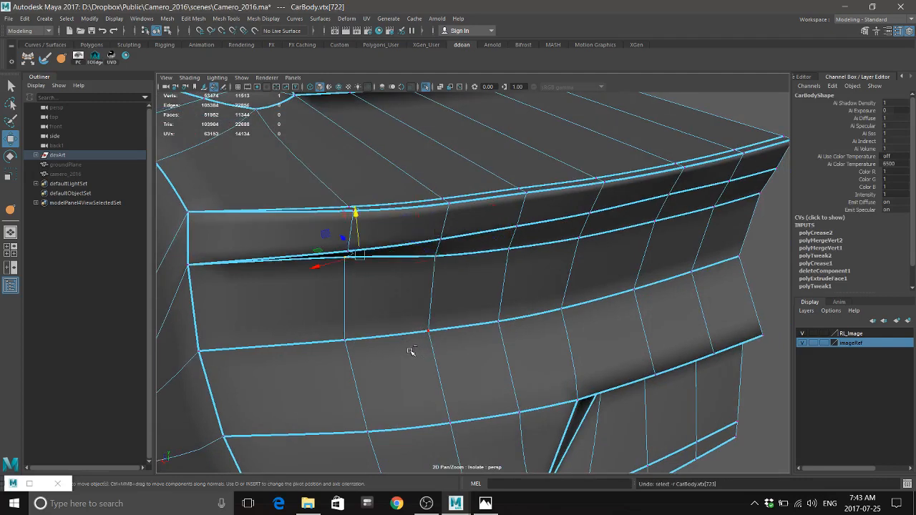
{"action": "key", "text": "g"}
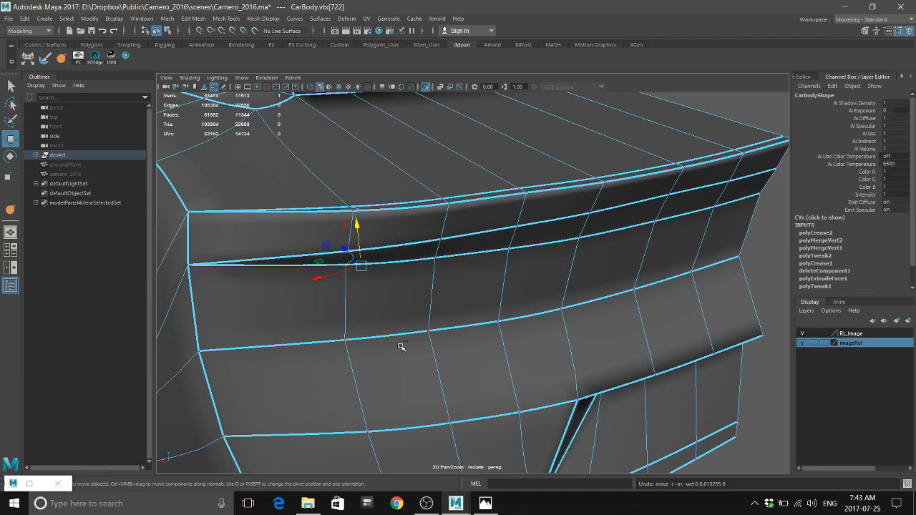
{"action": "key", "text": "ctrl+z"}
{"action": "key", "text": "ctrl+z"}
Start a Multi-Cut at the wheel arch edge and run it to the vertical corner edge, just above the rear panel's upper creased line
{"action": "middle_click_drag", "start_coordinate": [409, 350], "coordinate": [431, 335], "text": "alt"}
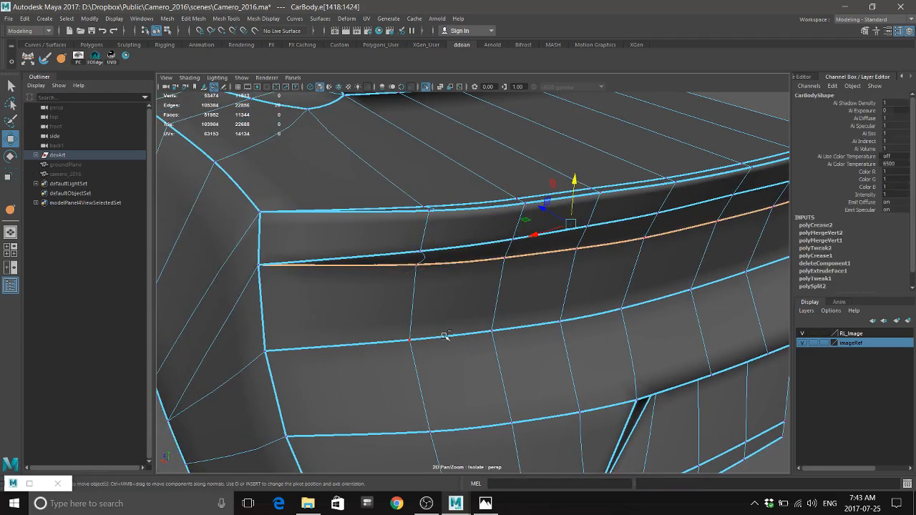
{"action": "left_click_drag", "start_coordinate": [436, 277], "coordinate": [407, 206], "text": "alt"}
{"action": "right_click_drag", "start_coordinate": [407, 205], "coordinate": [423, 211], "text": "shift"}
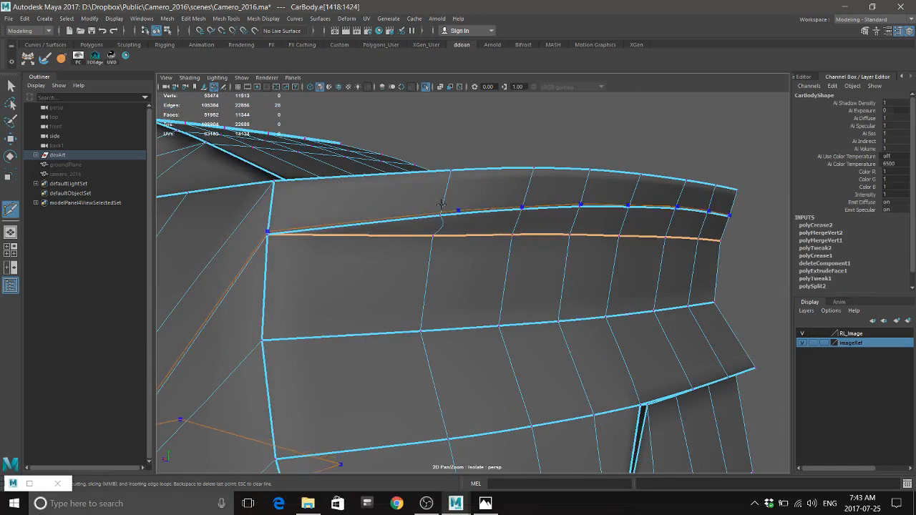
{"action": "left_click", "coordinate": [450, 172]}
{"action": "left_click_drag", "start_coordinate": [449, 204], "coordinate": [473, 194], "text": "alt"}
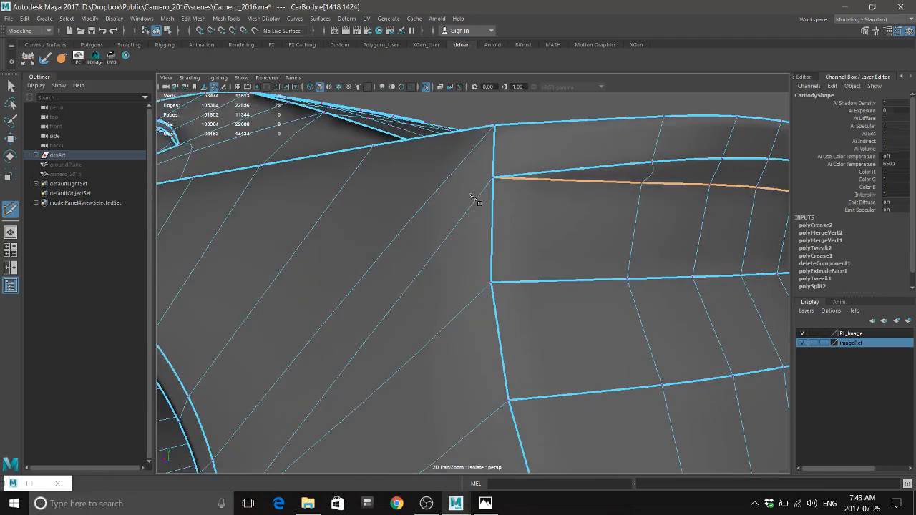
{"action": "middle_click_drag", "start_coordinate": [473, 194], "coordinate": [505, 179], "text": "alt"}
{"action": "right_click_drag", "start_coordinate": [506, 179], "coordinate": [440, 227], "text": "alt"}
{"action": "left_click_drag", "start_coordinate": [439, 227], "coordinate": [390, 224], "text": "alt"}
{"action": "middle_click_drag", "start_coordinate": [390, 224], "coordinate": [363, 232], "text": "alt"}
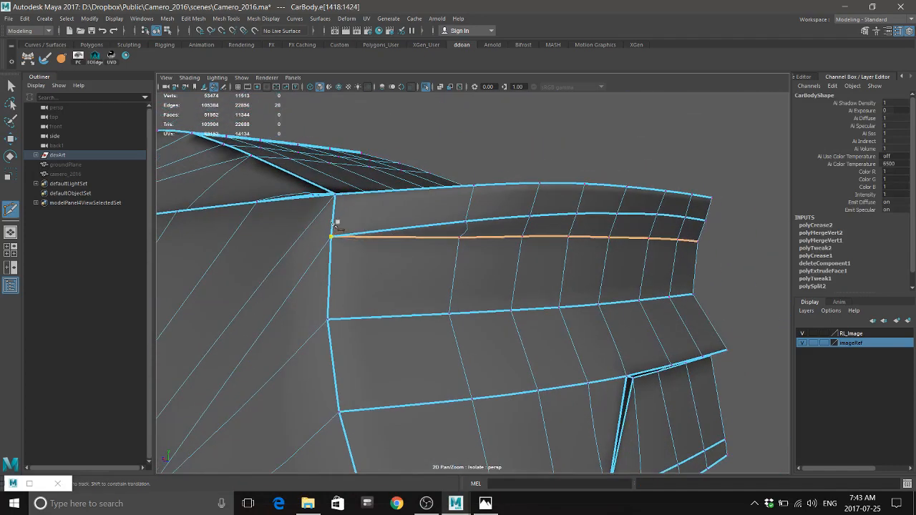
{"action": "mouse_move", "coordinate": [319, 237]}
{"action": "left_mouse_down", "text": "alt"}
{"action": "mouse_move", "coordinate": [383, 253]}
{"action": "mouse_move", "coordinate": [433, 297]}
{"action": "mouse_move", "coordinate": [465, 278]}
{"action": "left_mouse_up", "text": "alt"}
{"action": "middle_click_drag", "start_coordinate": [465, 278], "coordinate": [490, 251], "text": "alt"}
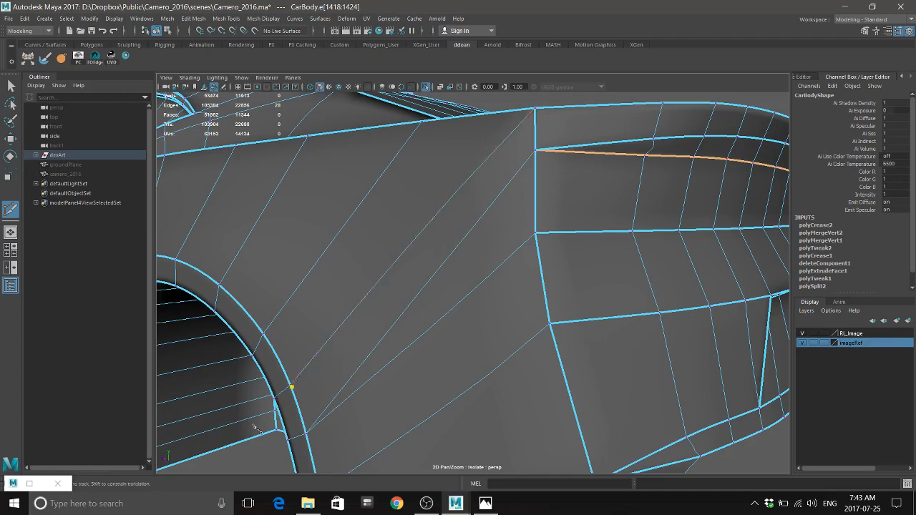
{"action": "left_click_drag", "start_coordinate": [255, 427], "coordinate": [469, 221], "text": "alt"}
{"action": "left_click", "coordinate": [472, 207]}
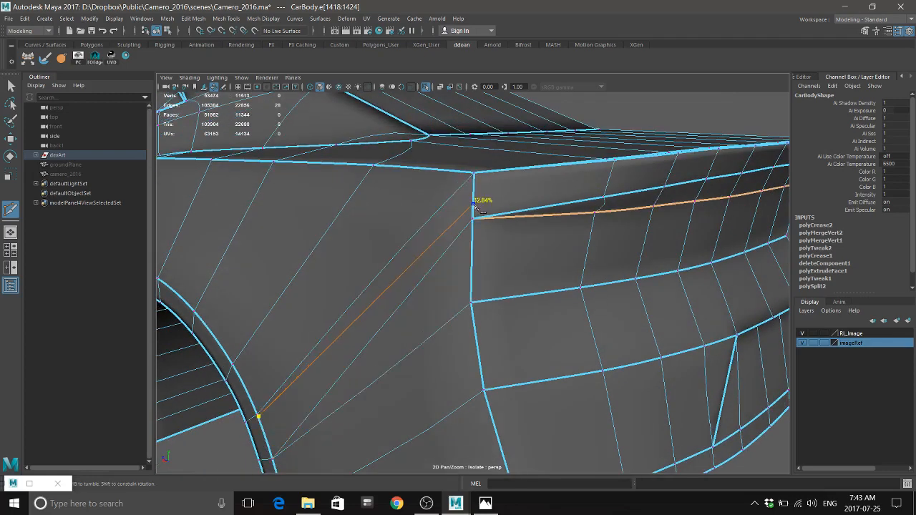
With smooth preview off, continue the cut above the creased line to the centre line, complete it and turn smooth preview back on
{"action": "left_click_drag", "start_coordinate": [512, 221], "coordinate": [507, 240], "text": "alt"}
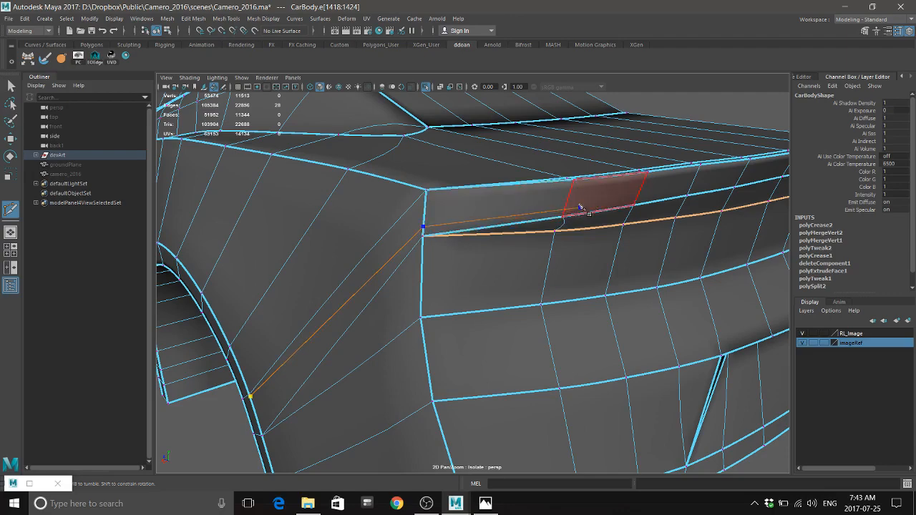
{"action": "key", "text": "1"}
{"action": "left_click_drag", "start_coordinate": [587, 259], "coordinate": [528, 254], "text": "alt"}
{"action": "middle_click_drag", "start_coordinate": [688, 219], "coordinate": [619, 226], "text": "alt"}
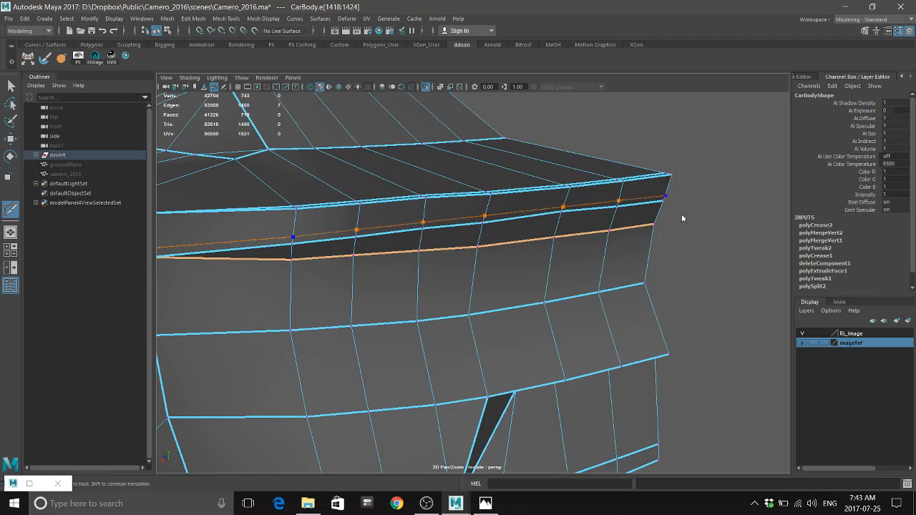
{"action": "key", "text": "Return"}
{"action": "left_click_drag", "start_coordinate": [503, 291], "coordinate": [548, 278], "text": "alt"}
{"action": "key", "text": "3"}
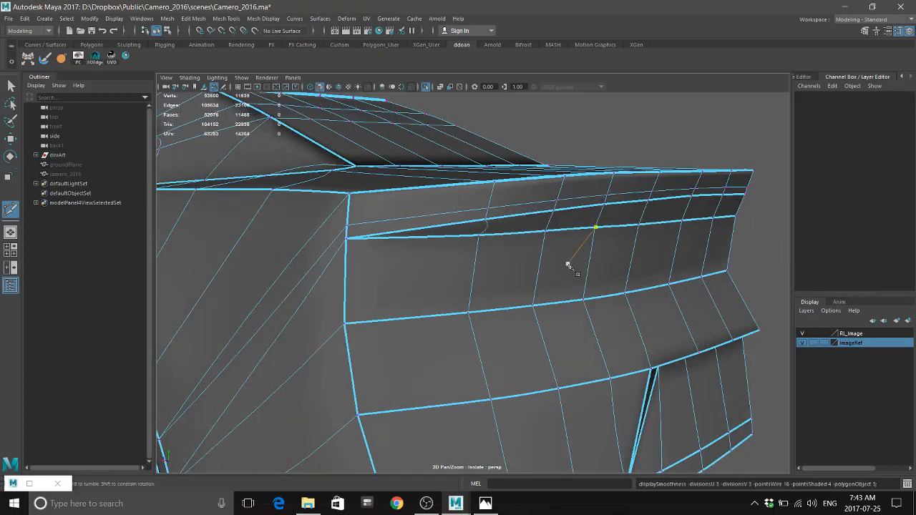
{"action": "left_click_drag", "start_coordinate": [490, 286], "coordinate": [523, 259], "text": "alt"}
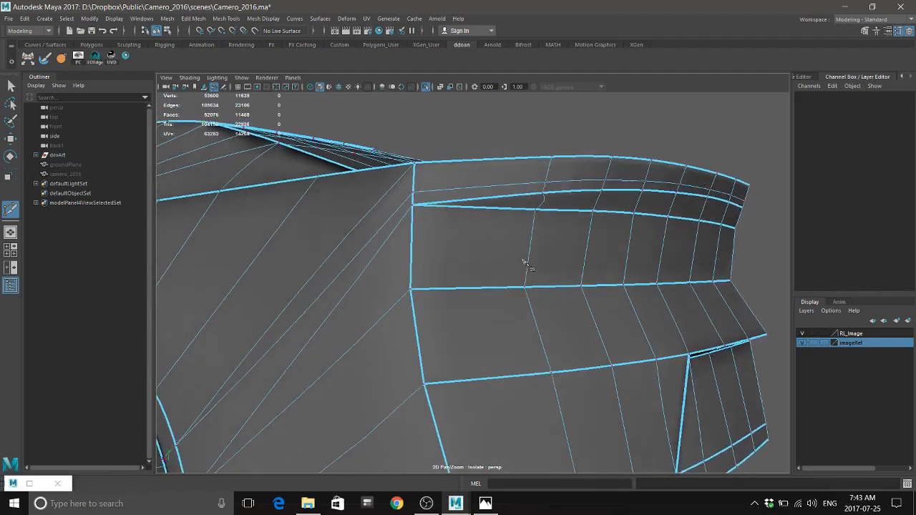
{"action": "middle_click_drag", "start_coordinate": [523, 259], "coordinate": [519, 254], "text": "alt"}
Raise the two centre-line vertices of the new edge row and the creased line below it slightly
{"action": "left_click_drag", "start_coordinate": [491, 287], "coordinate": [460, 279], "text": "alt"}
{"action": "key", "text": "w"}
{"action": "right_click_drag", "start_coordinate": [502, 208], "coordinate": [479, 210]}
{"action": "left_click", "coordinate": [478, 213]}
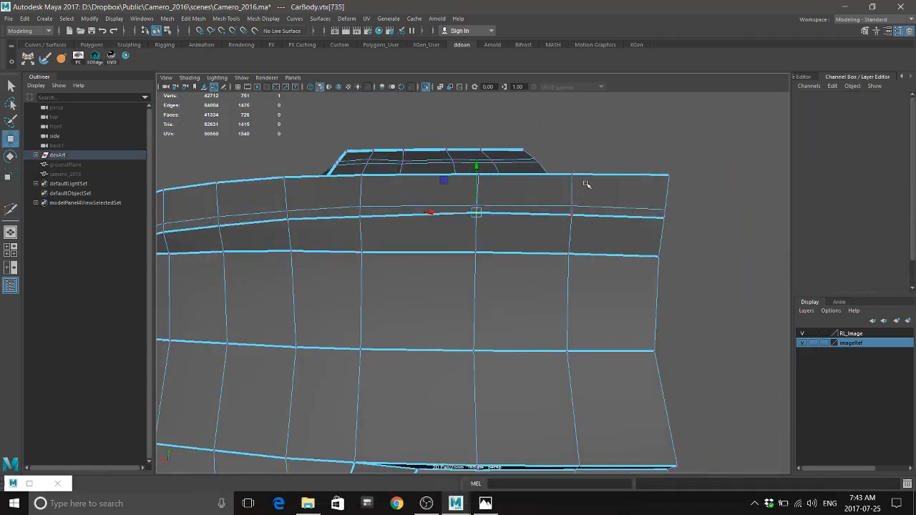
{"action": "left_click", "coordinate": [572, 216]}
{"action": "left_click", "coordinate": [666, 217], "text": "shift"}
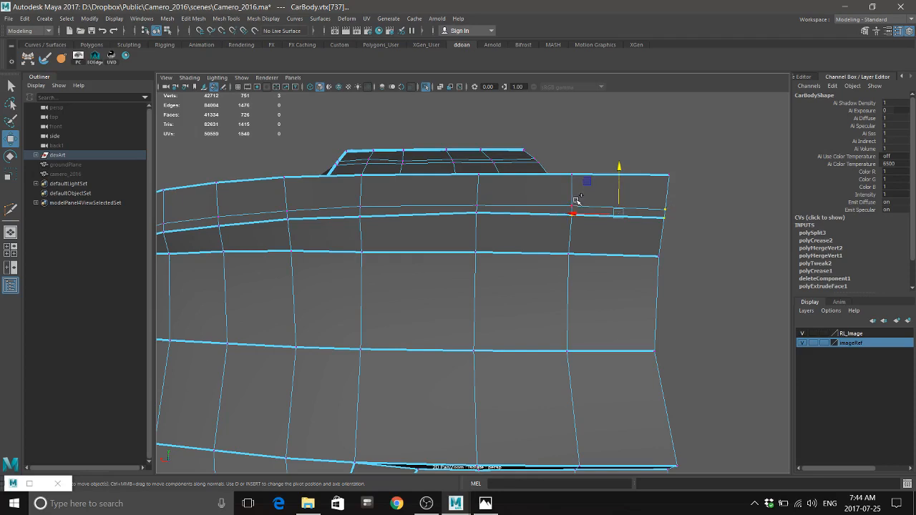
{"action": "left_click_drag", "start_coordinate": [658, 204], "coordinate": [670, 219]}
{"action": "left_click_drag", "start_coordinate": [666, 171], "coordinate": [667, 169]}
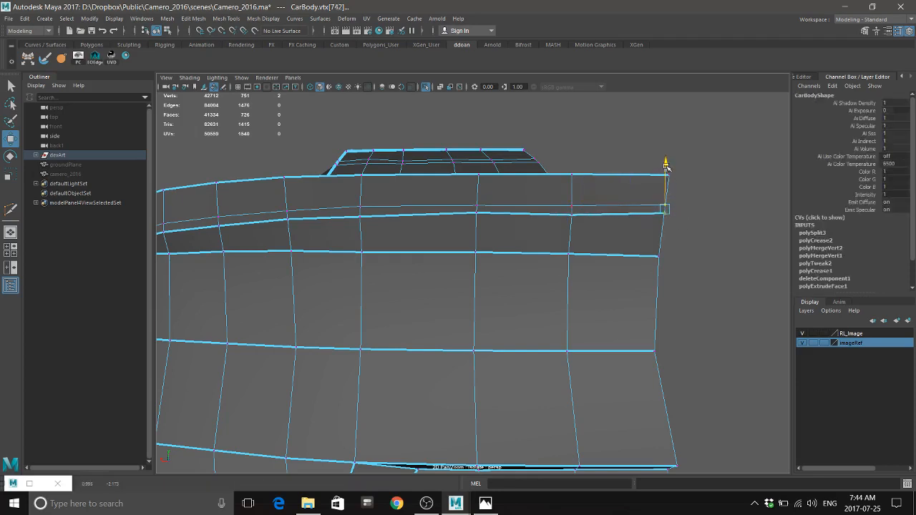
Raise the new edge row's vertices slightly at the first and second columns out from the centre line
{"action": "left_click", "coordinate": [573, 207]}
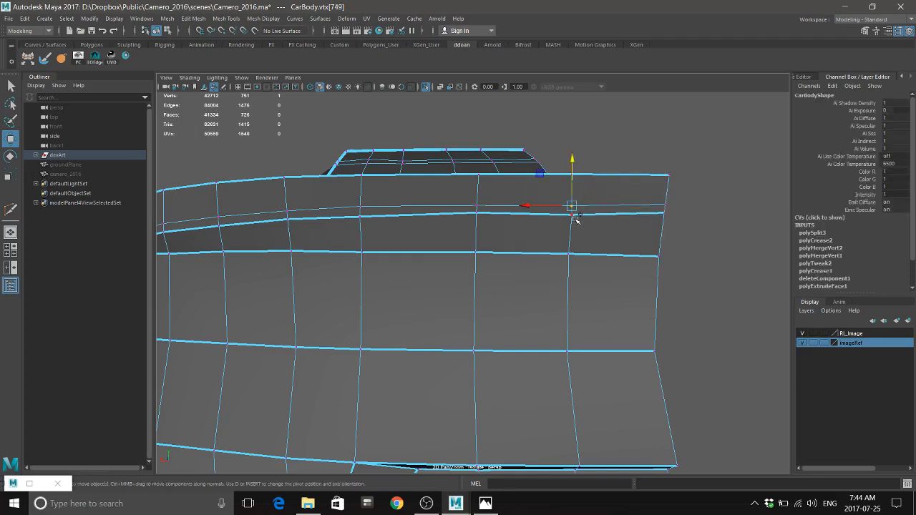
{"action": "left_click", "coordinate": [578, 171]}
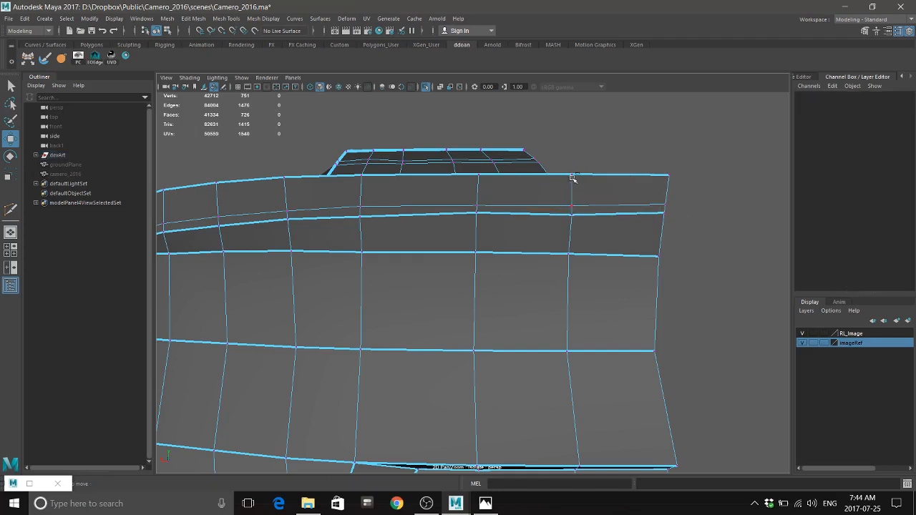
{"action": "key", "text": "ctrl+z"}
{"action": "left_click_drag", "start_coordinate": [574, 164], "coordinate": [574, 162]}
{"action": "middle_click_drag", "start_coordinate": [525, 226], "coordinate": [572, 234], "text": "alt"}
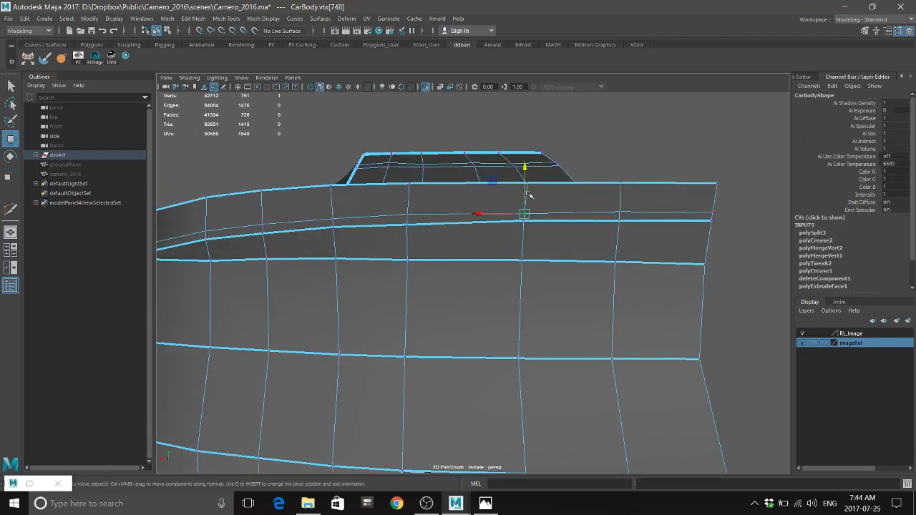
{"action": "left_click_drag", "start_coordinate": [524, 167], "coordinate": [523, 166]}
Shift the new edge row's and creased line's vertices slightly sideways at the third column out from the centre line
{"action": "left_click_drag", "start_coordinate": [466, 254], "coordinate": [472, 249], "text": "alt"}
{"action": "left_click_drag", "start_coordinate": [392, 231], "coordinate": [377, 229]}
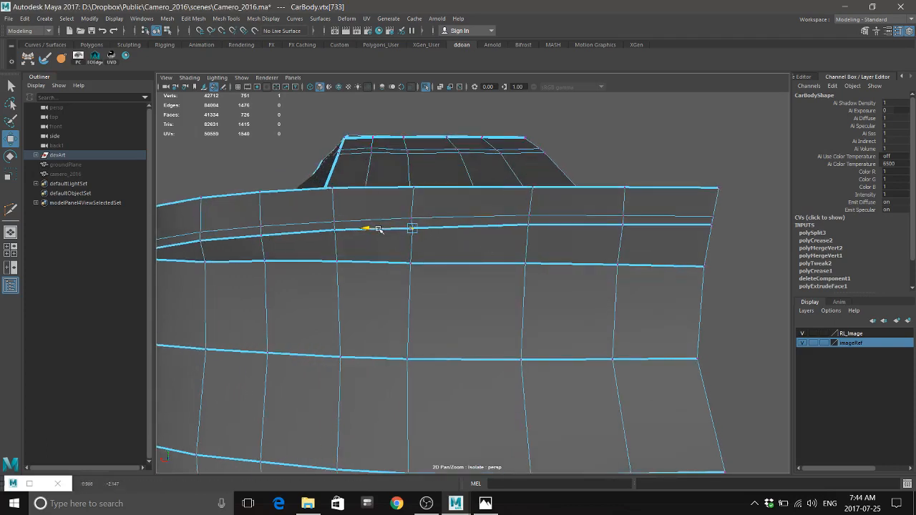
{"action": "key", "text": "ctrl+z"}
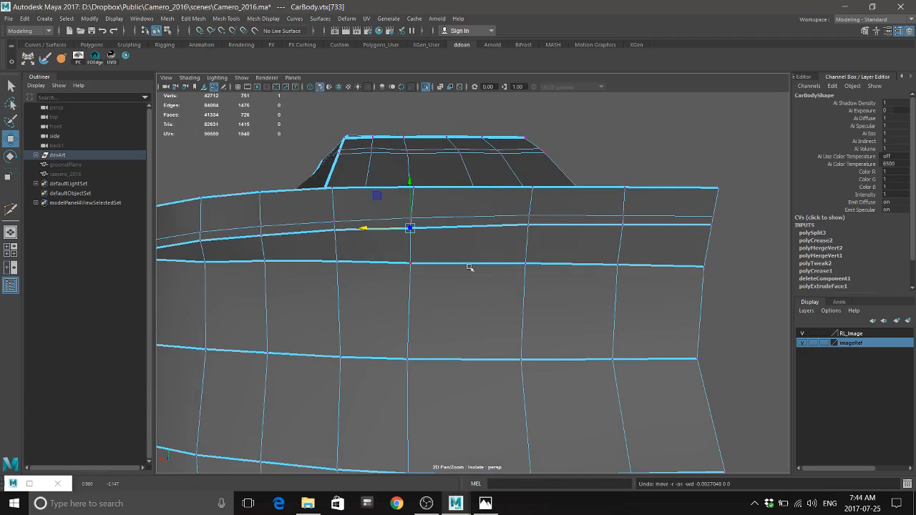
{"action": "right_click_drag", "start_coordinate": [469, 267], "coordinate": [516, 276], "text": "alt"}
{"action": "middle_click_drag", "start_coordinate": [515, 276], "coordinate": [503, 294], "text": "alt"}
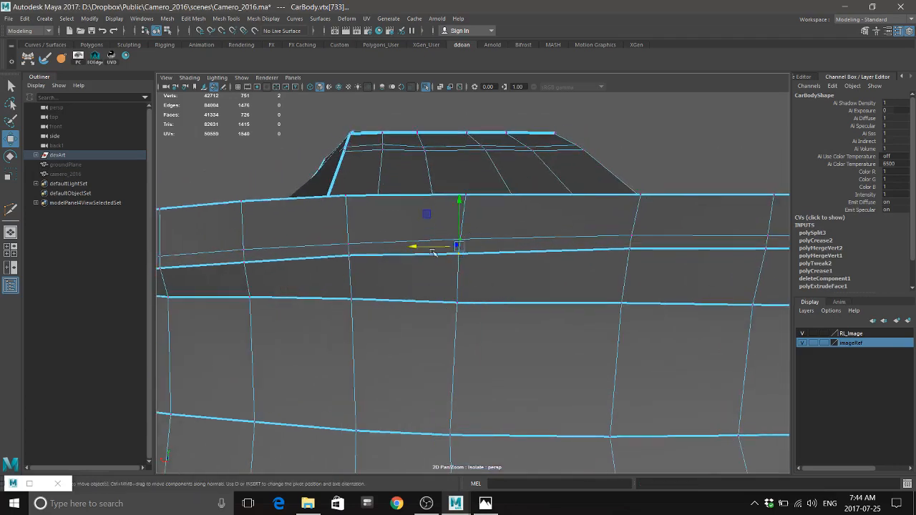
{"action": "left_click_drag", "start_coordinate": [433, 252], "coordinate": [496, 301]}
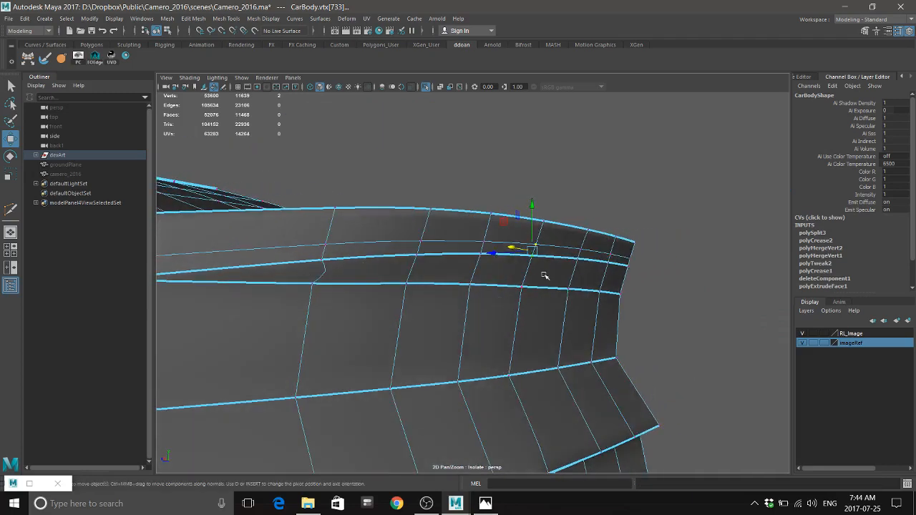
Select the whole supporting edge row above the rear panel's upper creased line and lower it slightly toward the crease
{"action": "mouse_move", "coordinate": [544, 275]}
{"action": "right_mouse_down"}
{"action": "mouse_move", "coordinate": [546, 315]}
{"action": "mouse_move", "coordinate": [546, 292]}
{"action": "right_mouse_up"}
{"action": "mouse_move", "coordinate": [567, 333]}
{"action": "left_mouse_down", "text": "alt"}
{"action": "mouse_move", "coordinate": [526, 341]}
{"action": "mouse_move", "coordinate": [563, 340]}
{"action": "left_mouse_up", "text": "alt"}
{"action": "left_click", "coordinate": [563, 340]}
{"action": "right_click_drag", "start_coordinate": [466, 301], "coordinate": [554, 299], "text": "alt"}
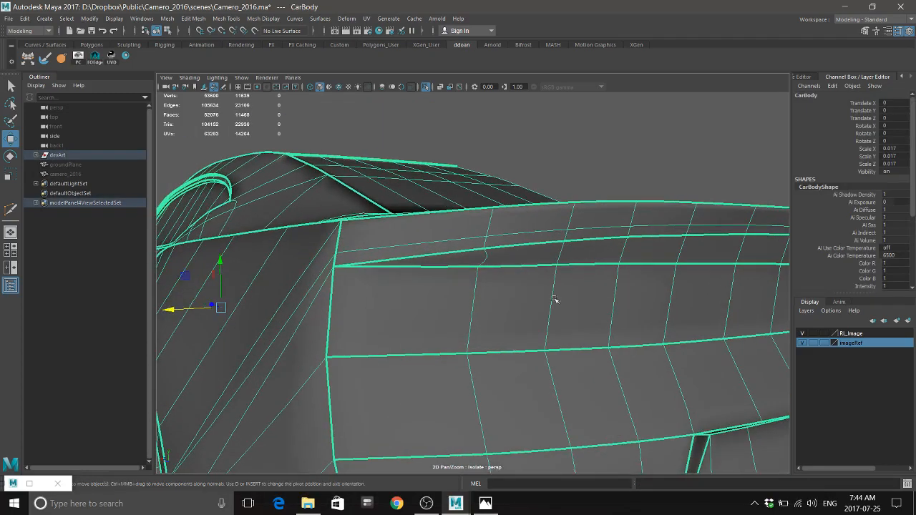
{"action": "left_click_drag", "start_coordinate": [420, 267], "coordinate": [432, 266], "text": "alt"}
{"action": "right_click_drag", "start_coordinate": [421, 243], "coordinate": [425, 213]}
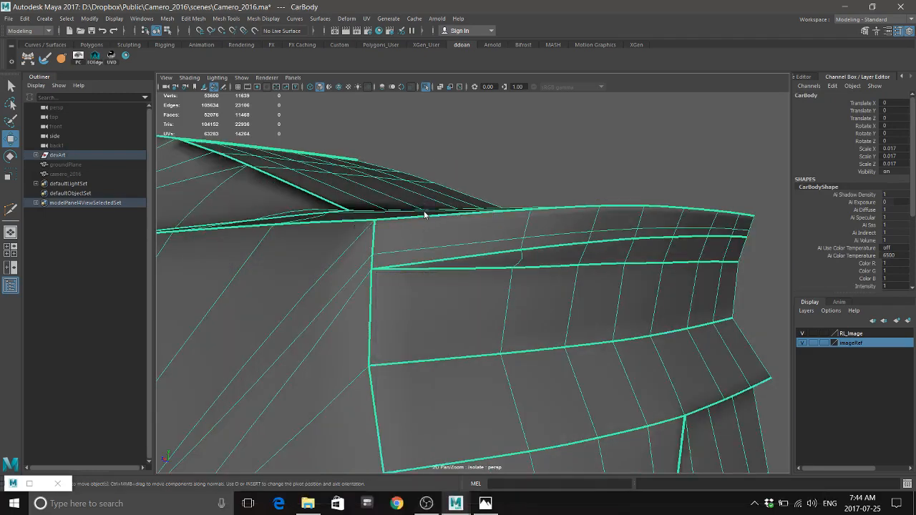
{"action": "left_click", "coordinate": [437, 246]}
{"action": "left_click_drag", "start_coordinate": [678, 256], "coordinate": [518, 261], "text": "alt"}
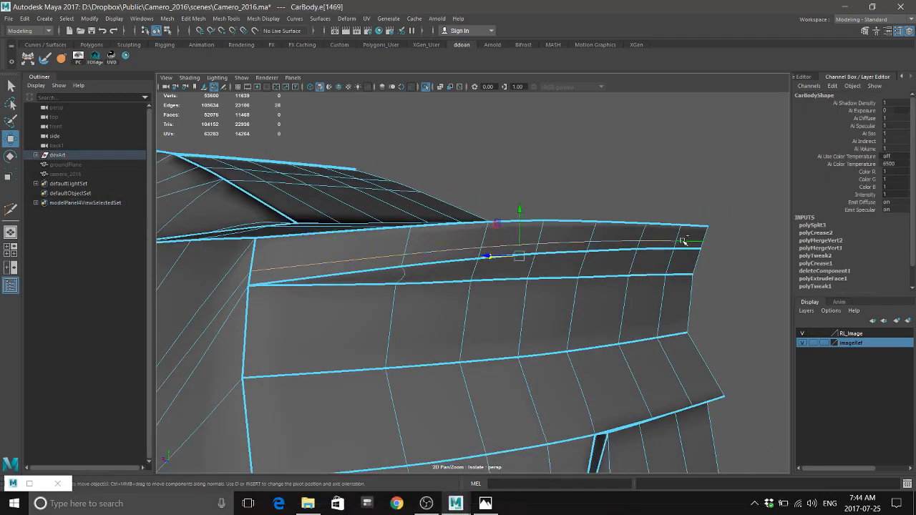
{"action": "left_click_drag", "start_coordinate": [523, 214], "coordinate": [524, 222]}
{"action": "mouse_move", "coordinate": [577, 270]}
{"action": "left_mouse_down", "text": "alt"}
{"action": "mouse_move", "coordinate": [583, 262]}
{"action": "mouse_move", "coordinate": [585, 278]}
{"action": "left_mouse_up", "text": "alt"}
Check the rear-end reference photo, shift the supporting edge row slightly along the car's length, and return to object selection
{"action": "left_click", "coordinate": [486, 503]}
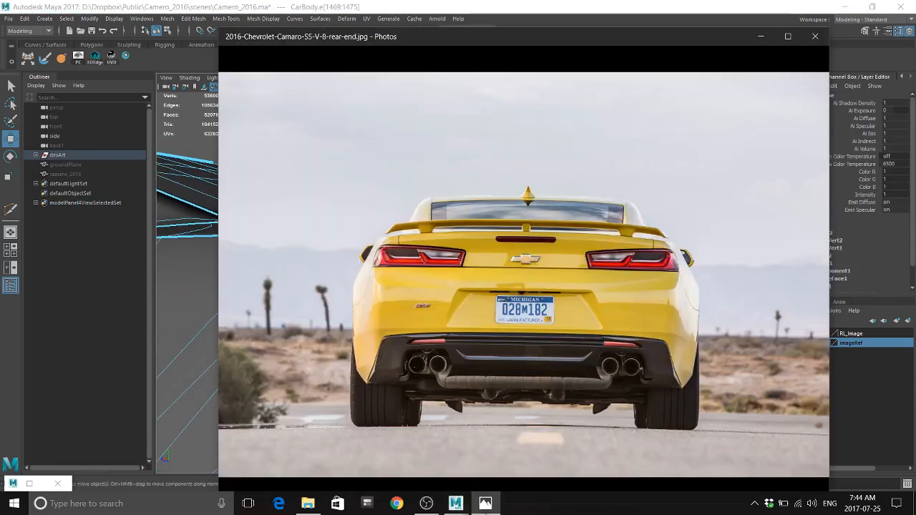
{"action": "mouse_move", "coordinate": [456, 503]}
{"action": "left_click", "coordinate": [521, 445]}
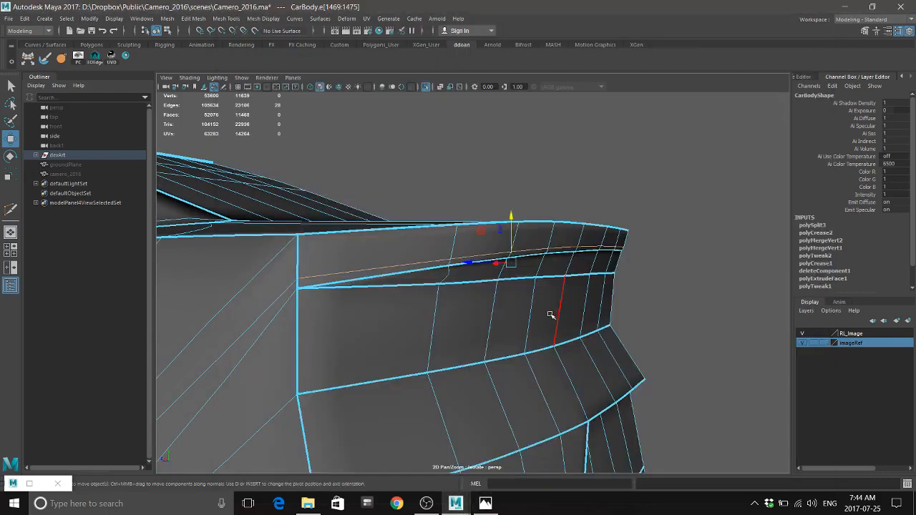
{"action": "left_click_drag", "start_coordinate": [472, 260], "coordinate": [499, 315]}
{"action": "right_click_drag", "start_coordinate": [640, 230], "coordinate": [686, 218]}
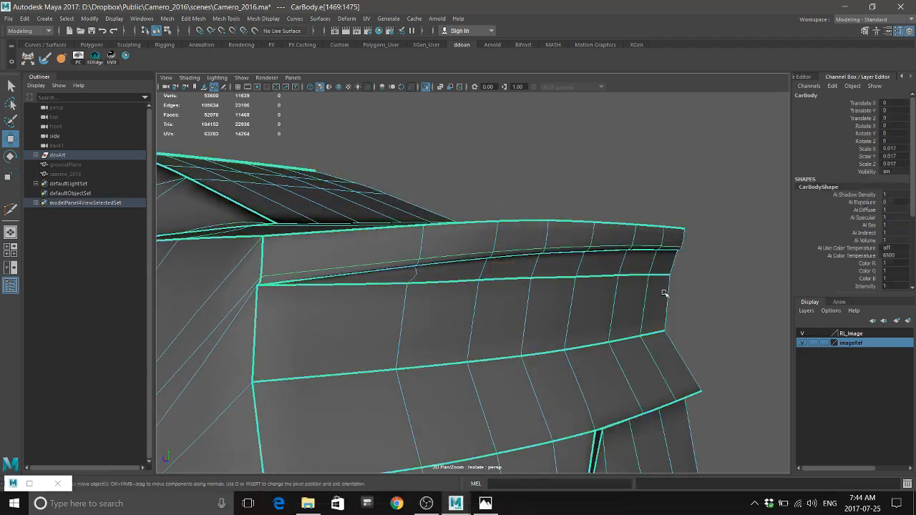
{"action": "left_click", "coordinate": [704, 290]}
Nudge the supporting row's end vertex on the vertical corner edge slightly toward the front of the car
{"action": "right_click_drag", "start_coordinate": [626, 346], "coordinate": [563, 344], "text": "alt"}
{"action": "left_click_drag", "start_coordinate": [562, 343], "coordinate": [497, 258], "text": "alt"}
{"action": "scroll", "coordinate": [499, 352], "scroll_direction": "up", "scroll_amount": 10}
{"action": "left_click", "coordinate": [562, 341]}
{"action": "right_click_drag", "start_coordinate": [497, 258], "coordinate": [502, 250]}
{"action": "left_click", "coordinate": [494, 247]}
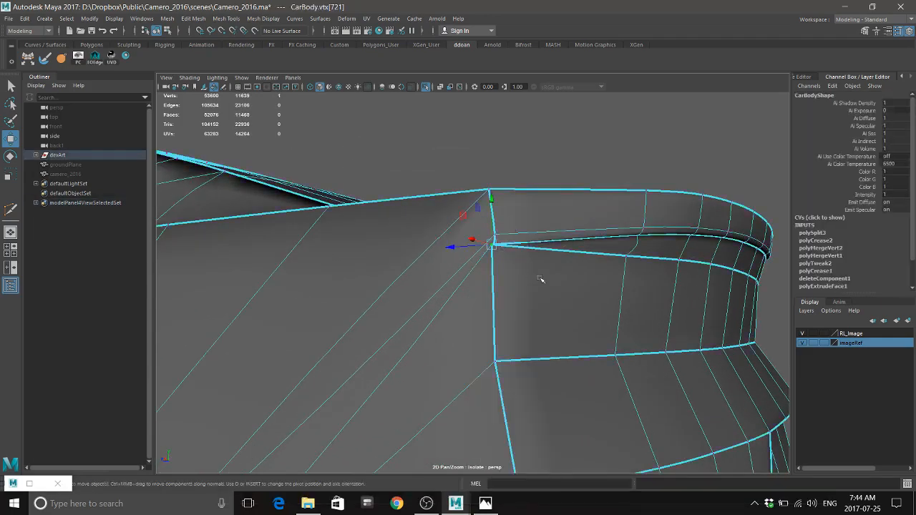
{"action": "left_click_drag", "start_coordinate": [542, 221], "coordinate": [525, 301], "text": "alt"}
{"action": "middle_click_drag", "start_coordinate": [526, 301], "coordinate": [536, 325], "text": "alt"}
{"action": "left_click_drag", "start_coordinate": [384, 272], "coordinate": [384, 267]}
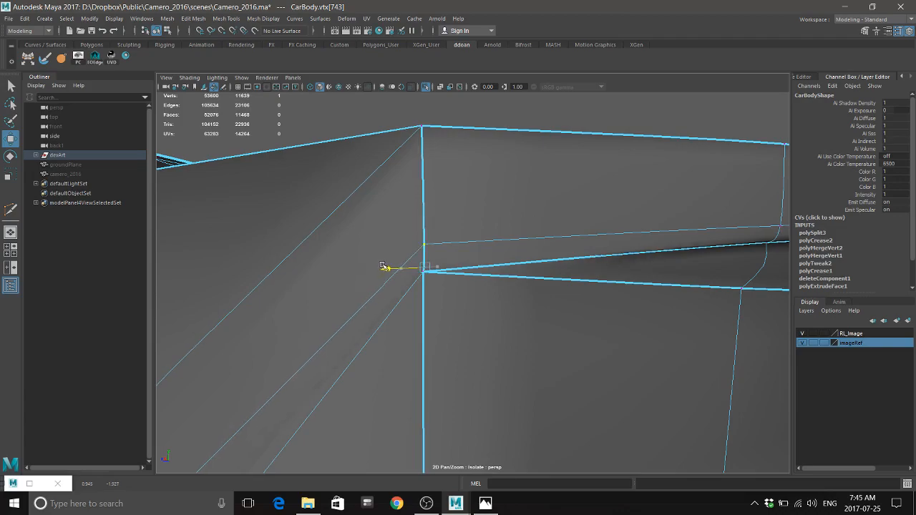
{"action": "scroll", "coordinate": [497, 309], "scroll_direction": "down", "scroll_amount": 10}
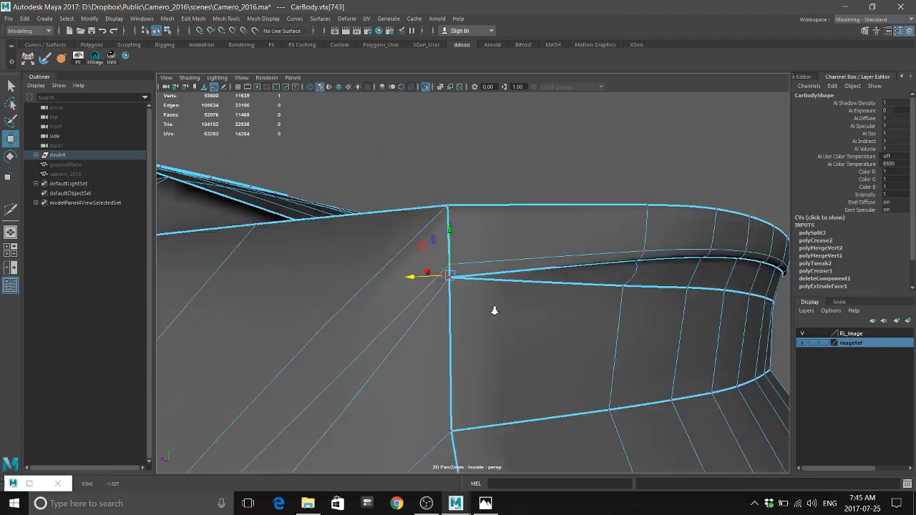
{"action": "scroll", "coordinate": [494, 335], "scroll_direction": "up", "scroll_amount": 3}
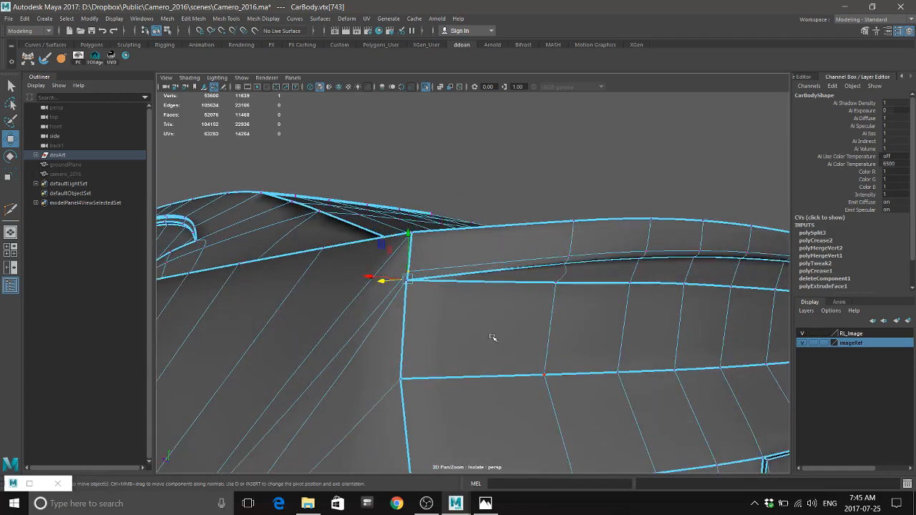
{"action": "left_click_drag", "start_coordinate": [491, 338], "coordinate": [548, 360], "text": "alt"}
{"action": "scroll", "coordinate": [509, 335], "scroll_direction": "up", "scroll_amount": 4}
{"action": "left_click_drag", "start_coordinate": [444, 301], "coordinate": [437, 301]}
Examine the smoothed rear corner of the car body with and without its wireframe
{"action": "left_click_drag", "start_coordinate": [585, 349], "coordinate": [496, 340], "text": "alt"}
{"action": "scroll", "coordinate": [577, 363], "scroll_direction": "down", "scroll_amount": 4}
{"action": "key", "text": "F8"}
{"action": "left_click", "coordinate": [724, 327]}
{"action": "scroll", "coordinate": [504, 336], "scroll_direction": "up", "scroll_amount": 4}
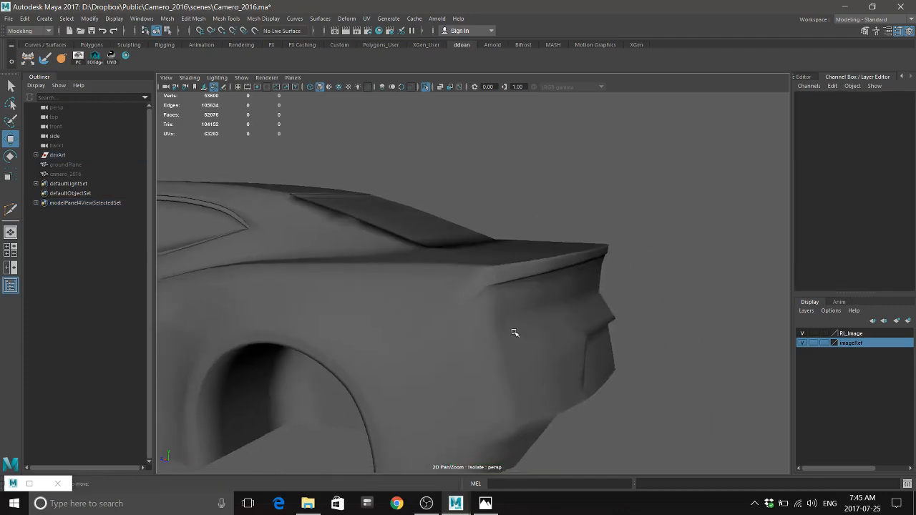
{"action": "left_click", "coordinate": [505, 337]}
{"action": "scroll", "coordinate": [547, 327], "scroll_direction": "up", "scroll_amount": 2}
{"action": "mouse_move", "coordinate": [547, 328]}
{"action": "left_mouse_down", "text": "alt"}
{"action": "mouse_move", "coordinate": [587, 355]}
{"action": "mouse_move", "coordinate": [557, 330]}
{"action": "left_mouse_up", "text": "alt"}
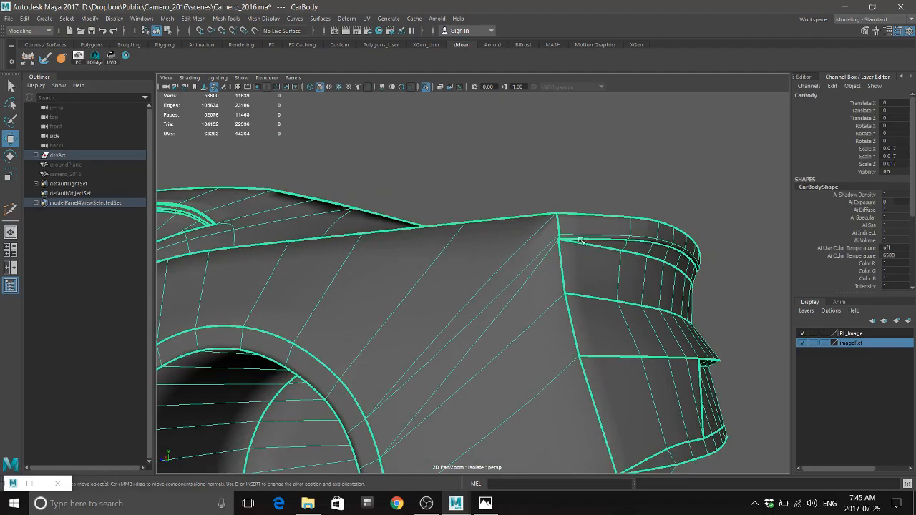
Leave the isolated view to show the whole car with its blueprints, and select the tail light
{"action": "mouse_move", "coordinate": [561, 289]}
{"action": "left_mouse_down", "text": "alt"}
{"action": "mouse_move", "coordinate": [539, 276]}
{"action": "mouse_move", "coordinate": [584, 276]}
{"action": "mouse_move", "coordinate": [492, 288]}
{"action": "mouse_move", "coordinate": [575, 313]}
{"action": "mouse_move", "coordinate": [570, 325]}
{"action": "mouse_move", "coordinate": [538, 327]}
{"action": "mouse_move", "coordinate": [573, 322]}
{"action": "mouse_move", "coordinate": [539, 327]}
{"action": "mouse_move", "coordinate": [555, 296]}
{"action": "left_mouse_up", "text": "alt"}
{"action": "scroll", "coordinate": [495, 285], "scroll_direction": "down", "scroll_amount": 5}
{"action": "left_click", "coordinate": [615, 345]}
{"action": "key", "text": "ctrl+1"}
{"action": "left_click", "coordinate": [556, 297]}
{"action": "scroll", "coordinate": [558, 302], "scroll_direction": "up", "scroll_amount": 3}
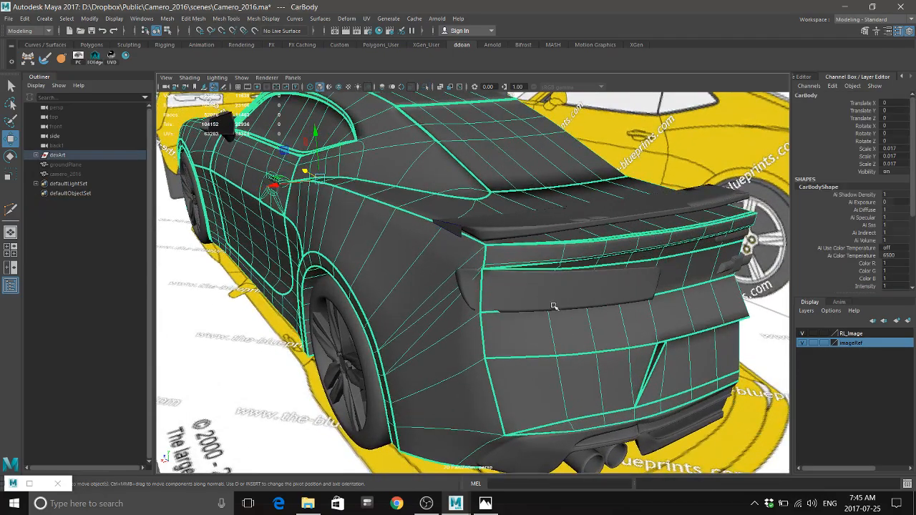
{"action": "left_click", "coordinate": [555, 307]}
{"action": "left_click_drag", "start_coordinate": [597, 327], "coordinate": [524, 323], "text": "alt"}
{"action": "scroll", "coordinate": [523, 323], "scroll_direction": "down", "scroll_amount": 5}
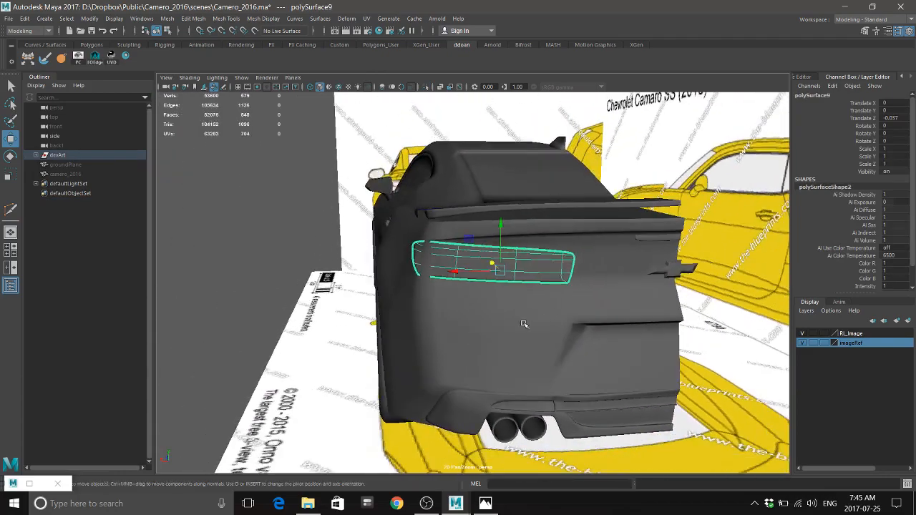
{"action": "middle_click_drag", "start_coordinate": [542, 339], "coordinate": [429, 335], "text": "alt"}
{"action": "left_click_drag", "start_coordinate": [429, 335], "coordinate": [509, 344], "text": "alt"}
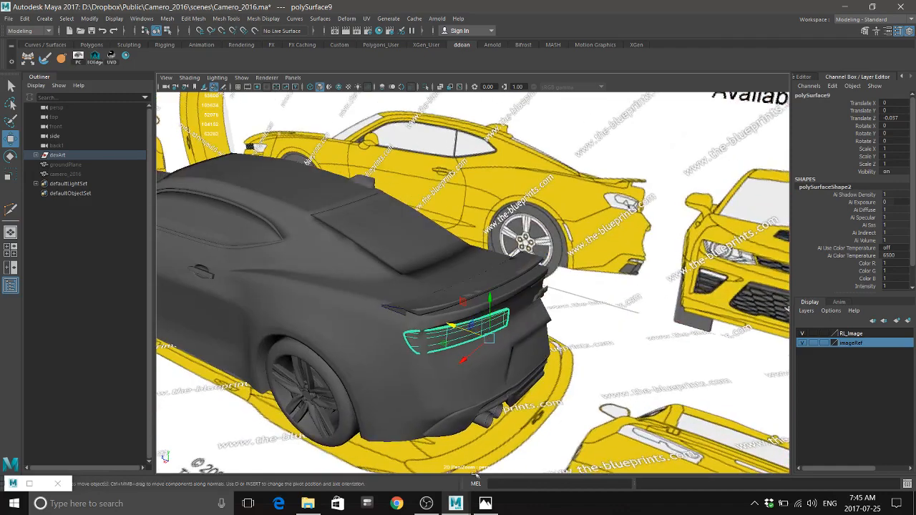
Compare how the tail light meets the body's rear corner with the rear-end reference photo
{"action": "left_click", "coordinate": [485, 503]}
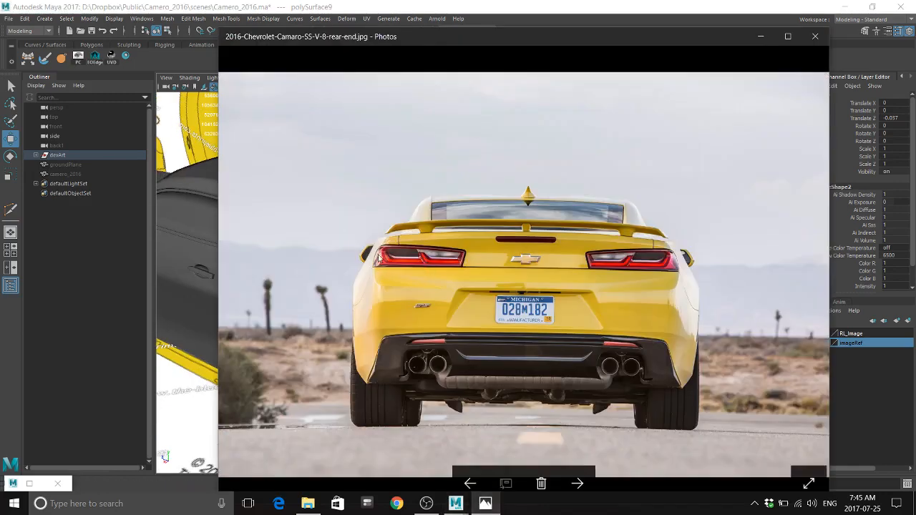
{"action": "left_click", "coordinate": [442, 25]}
{"action": "left_click", "coordinate": [506, 5]}
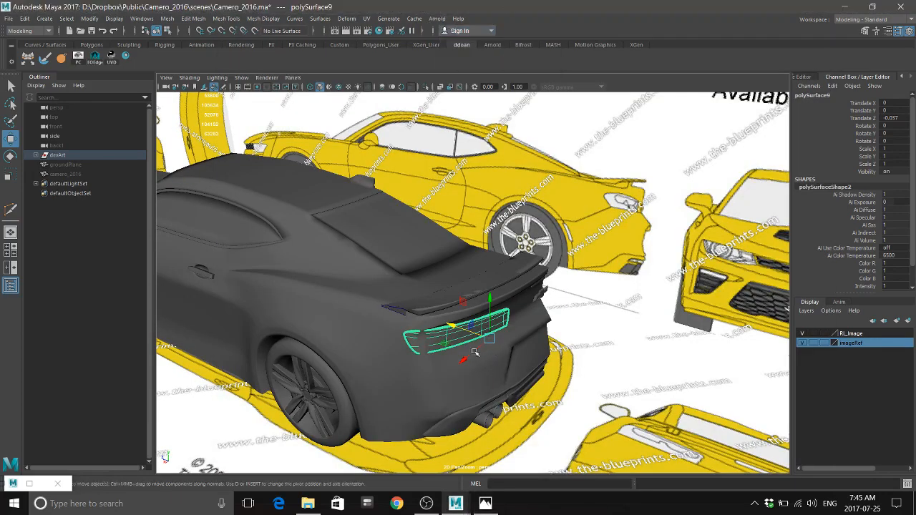
{"action": "left_click_drag", "start_coordinate": [473, 349], "coordinate": [496, 298], "text": "alt"}
{"action": "right_click_drag", "start_coordinate": [495, 298], "coordinate": [499, 325], "text": "alt"}
{"action": "mouse_move", "coordinate": [499, 326]}
{"action": "left_mouse_down", "text": "alt"}
{"action": "mouse_move", "coordinate": [468, 328]}
{"action": "mouse_move", "coordinate": [513, 327]}
{"action": "left_mouse_up", "text": "alt"}
{"action": "right_click_drag", "start_coordinate": [513, 327], "coordinate": [555, 373], "text": "alt"}
{"action": "left_click_drag", "start_coordinate": [555, 372], "coordinate": [553, 399], "text": "alt"}
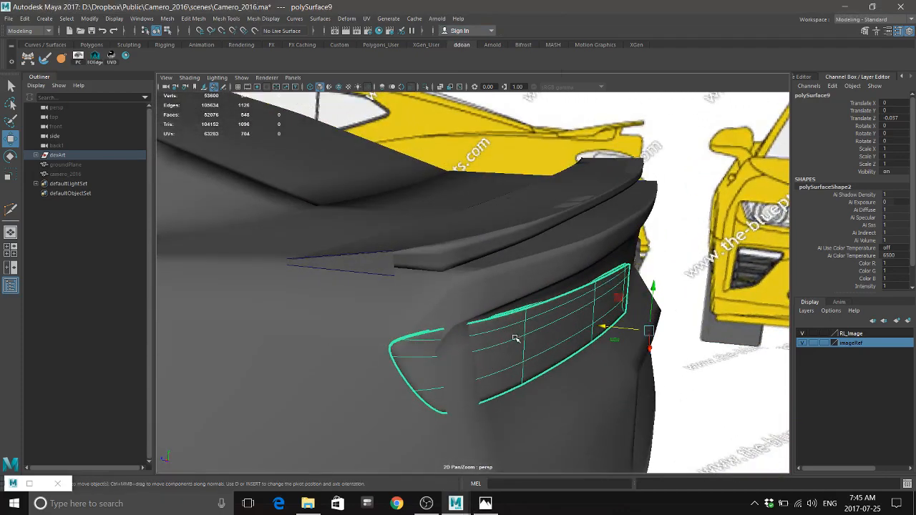
{"action": "left_click_drag", "start_coordinate": [486, 345], "coordinate": [515, 365], "text": "alt"}
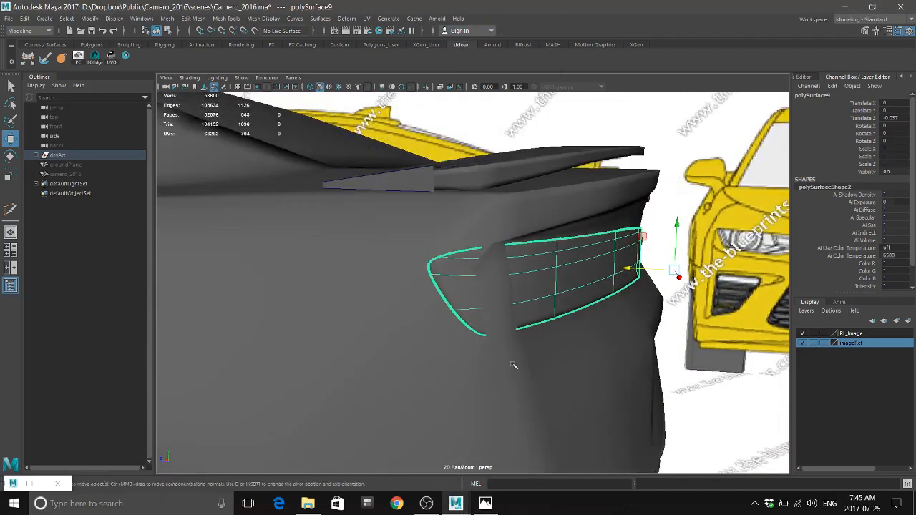
Select the car body's vertical rear corner edges over their full height and move them slightly toward the front
{"action": "left_click", "coordinate": [505, 371]}
{"action": "right_click_drag", "start_coordinate": [511, 277], "coordinate": [511, 207]}
{"action": "left_click", "coordinate": [502, 278]}
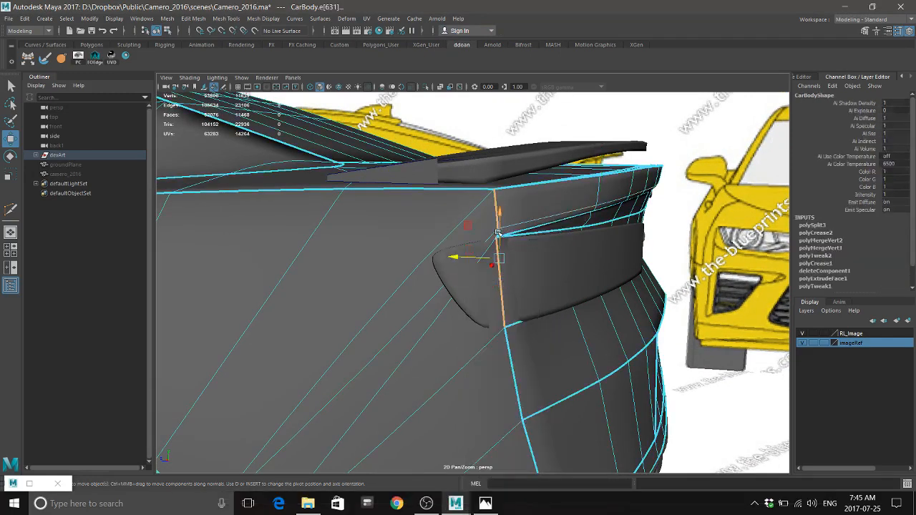
{"action": "scroll", "coordinate": [486, 232], "scroll_direction": "up", "scroll_amount": 5}
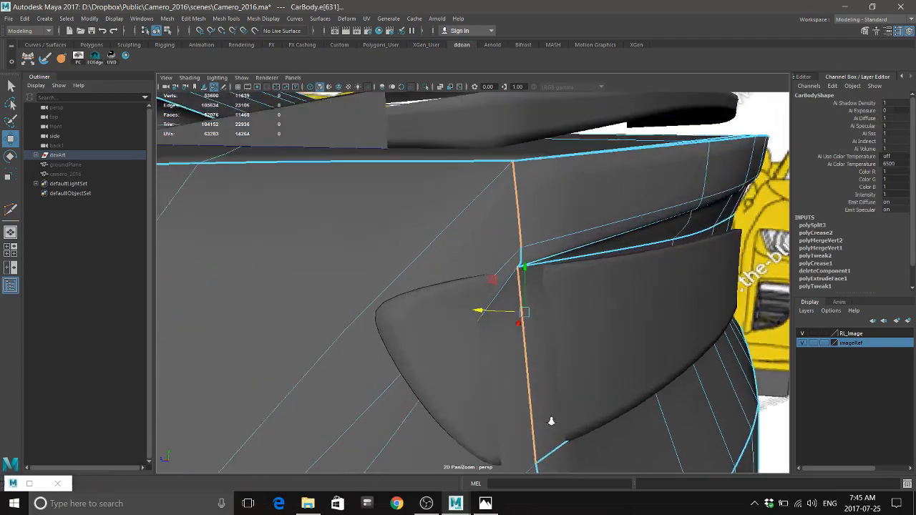
{"action": "scroll", "coordinate": [559, 260], "scroll_direction": "down", "scroll_amount": 5}
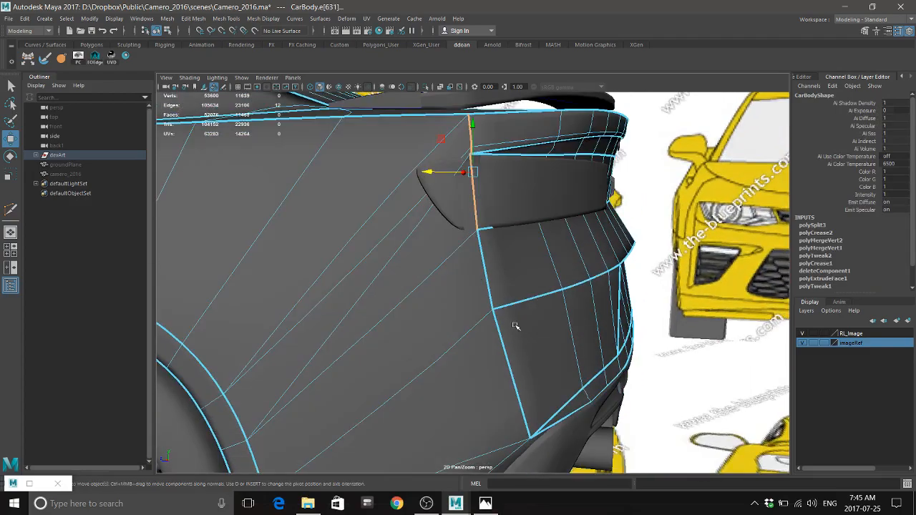
{"action": "scroll", "coordinate": [554, 373], "scroll_direction": "down", "scroll_amount": 6}
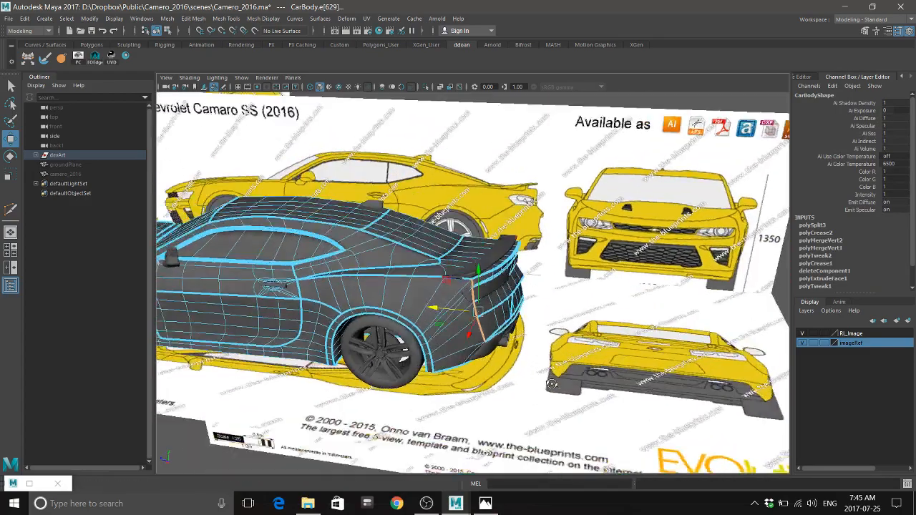
{"action": "mouse_move", "coordinate": [554, 373]}
{"action": "left_mouse_down", "text": "alt"}
{"action": "mouse_move", "coordinate": [535, 392]}
{"action": "mouse_move", "coordinate": [549, 358]}
{"action": "left_mouse_up", "text": "alt"}
{"action": "scroll", "coordinate": [540, 383], "scroll_direction": "up", "scroll_amount": 5}
{"action": "scroll", "coordinate": [549, 354], "scroll_direction": "up", "scroll_amount": 2}
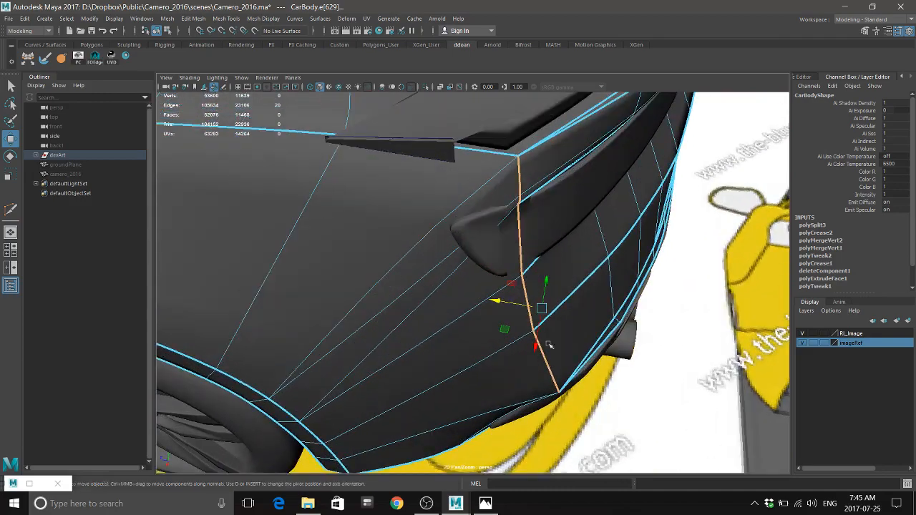
{"action": "left_click_drag", "start_coordinate": [522, 306], "coordinate": [511, 300]}
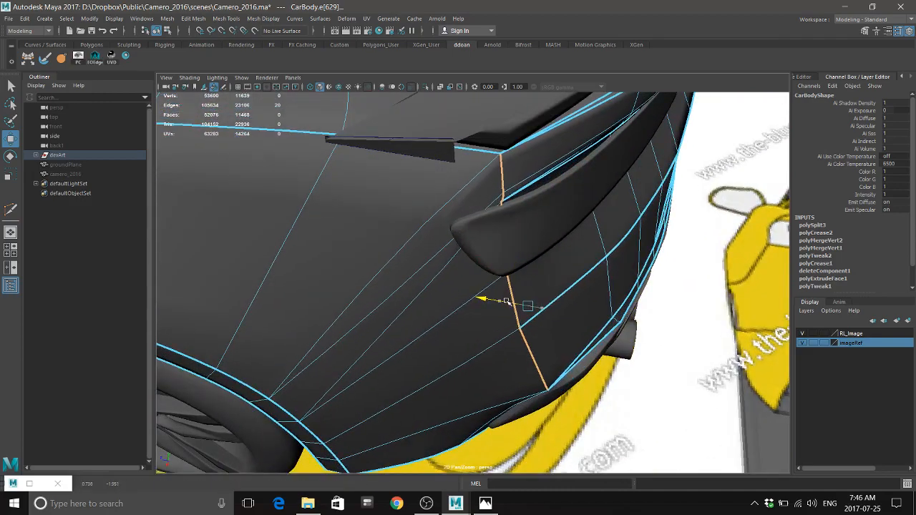
{"action": "left_click_drag", "start_coordinate": [493, 301], "coordinate": [544, 416], "text": "alt"}
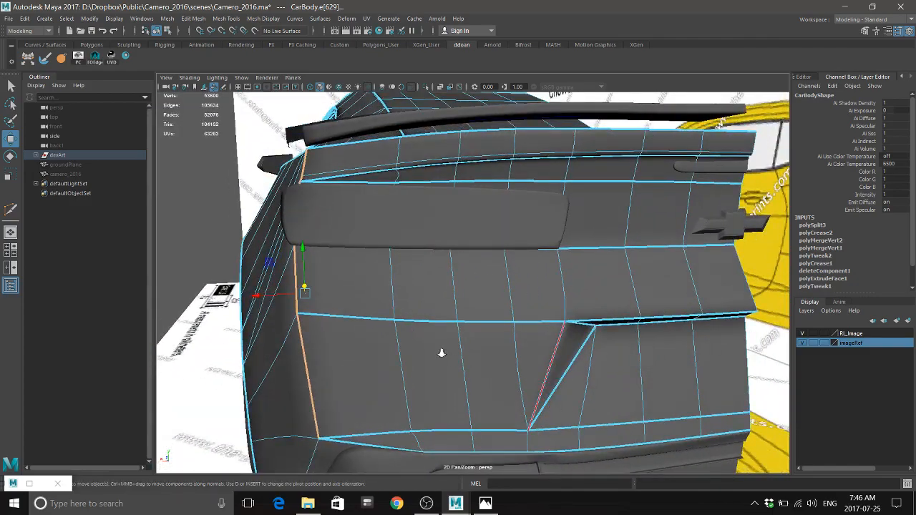
Return to object selection and delete the car body's construction history
{"action": "scroll", "coordinate": [441, 352], "scroll_direction": "down", "scroll_amount": 5}
{"action": "right_click_drag", "start_coordinate": [525, 231], "coordinate": [518, 291]}
{"action": "left_click_drag", "start_coordinate": [517, 291], "coordinate": [453, 370], "text": "alt"}
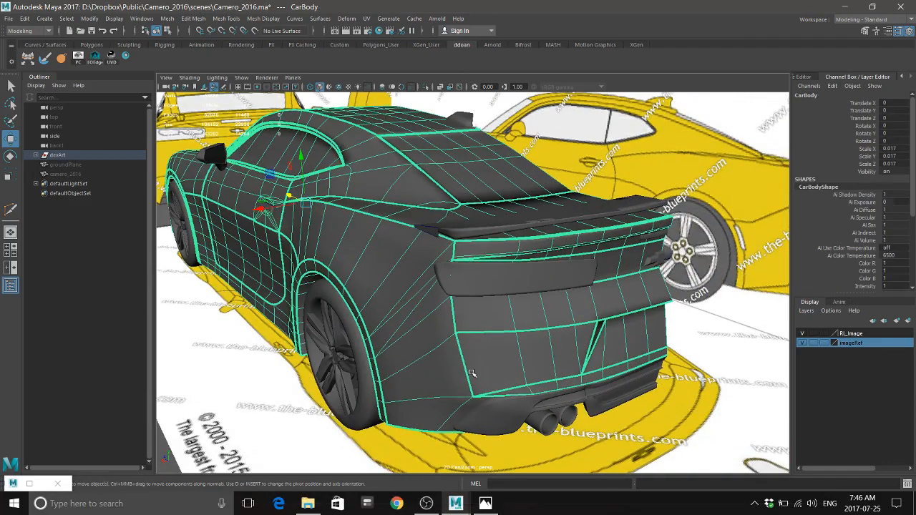
{"action": "scroll", "coordinate": [845, 244], "scroll_direction": "down", "scroll_amount": 4}
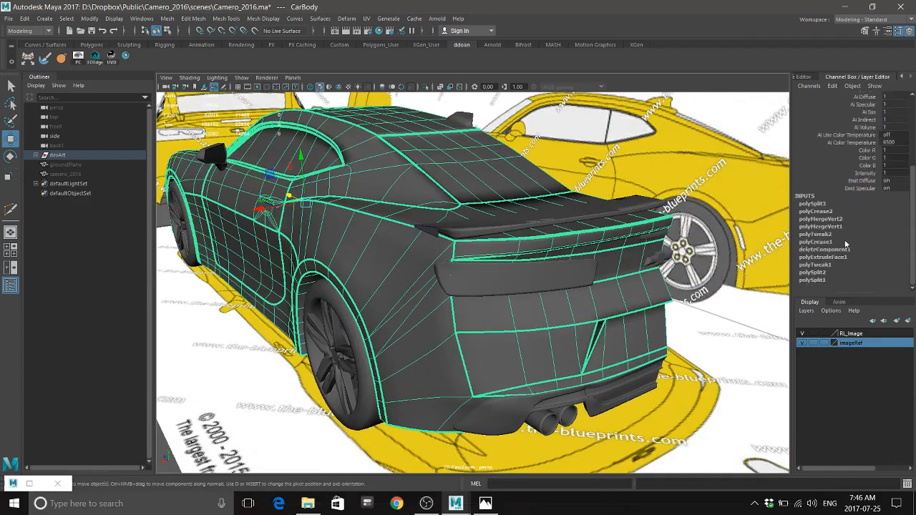
{"action": "key", "text": "alt+shift+d"}
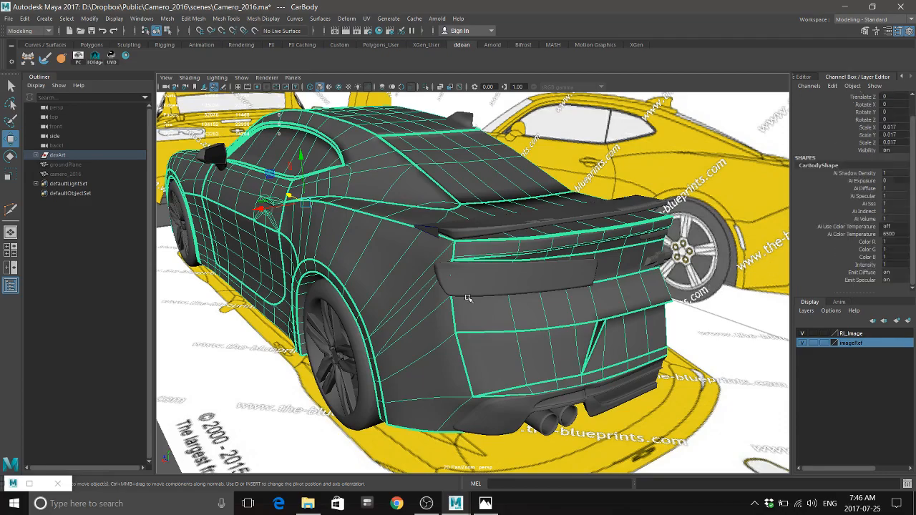
Review the car's smoothed rear end against the rear-end reference photo
{"action": "left_click_drag", "start_coordinate": [468, 298], "coordinate": [526, 302], "text": "alt"}
{"action": "left_click", "coordinate": [688, 418]}
{"action": "left_click_drag", "start_coordinate": [622, 424], "coordinate": [540, 318], "text": "alt"}
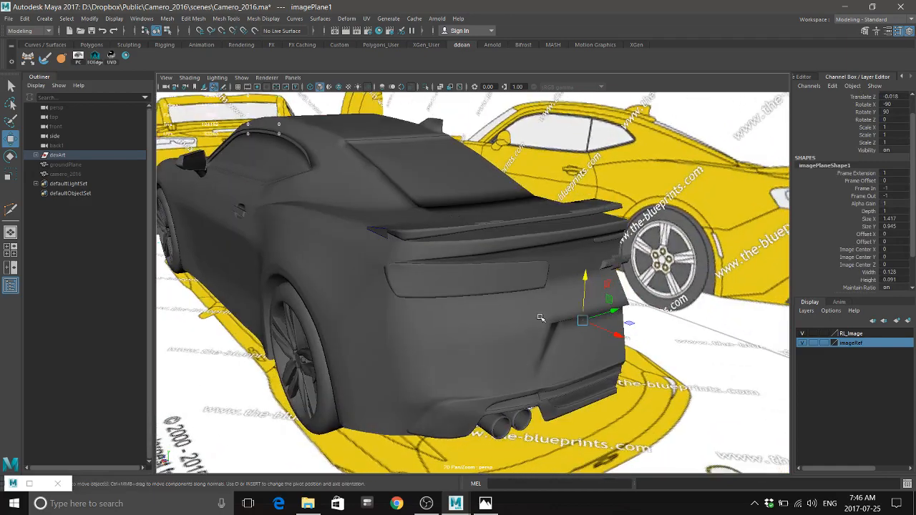
{"action": "left_click", "coordinate": [540, 318]}
{"action": "left_click", "coordinate": [485, 503]}
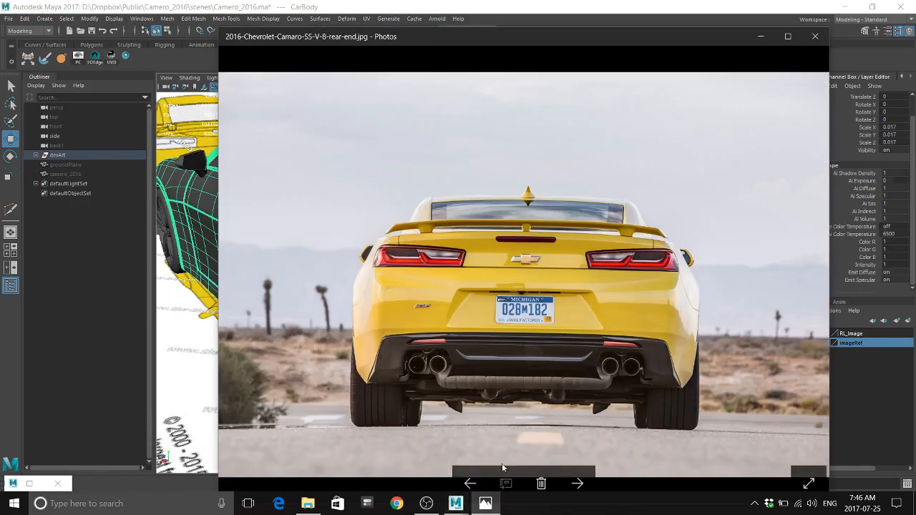
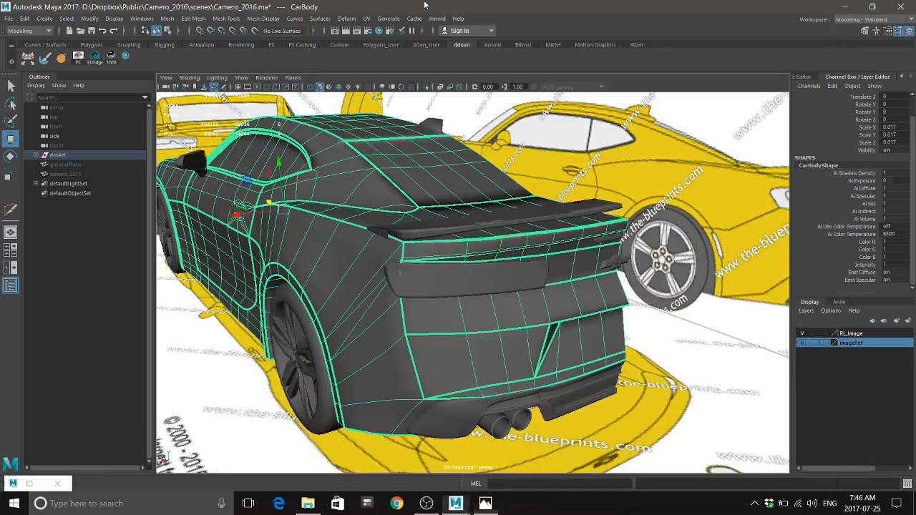
Examine the car body's rear end, rear corner and tail light from the side, above and behind
{"action": "scroll", "coordinate": [487, 245], "scroll_direction": "up", "scroll_amount": 6}
{"action": "left_click_drag", "start_coordinate": [487, 244], "coordinate": [503, 263], "text": "alt"}
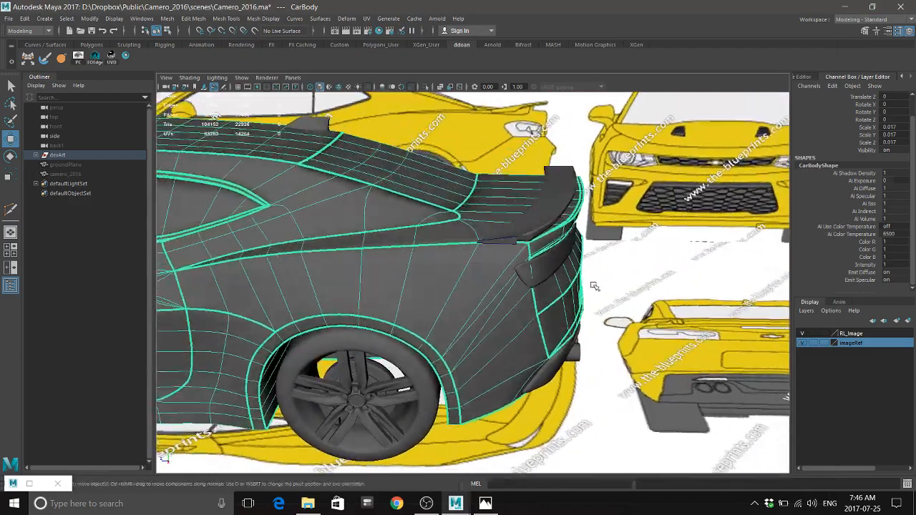
{"action": "left_click", "coordinate": [612, 286]}
{"action": "middle_click_drag", "start_coordinate": [361, 307], "coordinate": [526, 280], "text": "alt"}
{"action": "left_click_drag", "start_coordinate": [525, 279], "coordinate": [487, 281], "text": "alt"}
{"action": "left_click", "coordinate": [475, 281]}
{"action": "right_click_drag", "start_coordinate": [476, 281], "coordinate": [532, 294], "text": "alt"}
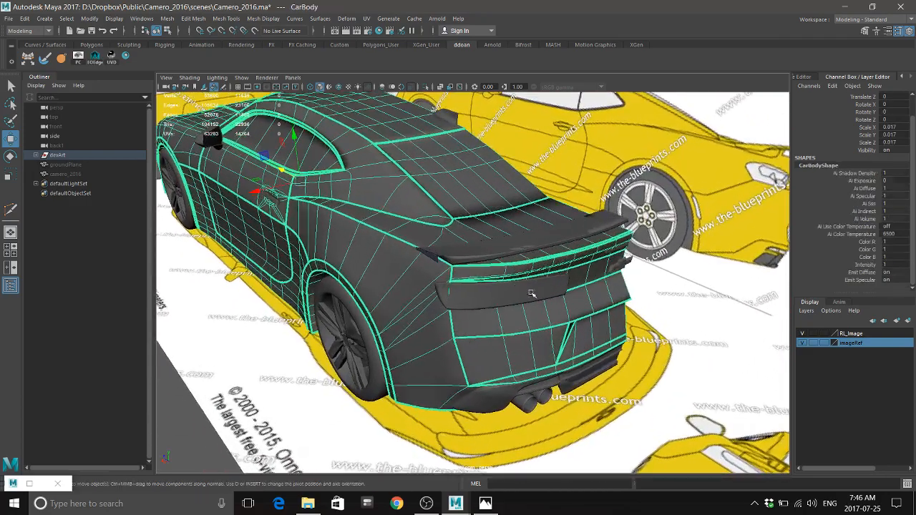
{"action": "left_click_drag", "start_coordinate": [535, 295], "coordinate": [515, 286], "text": "alt"}
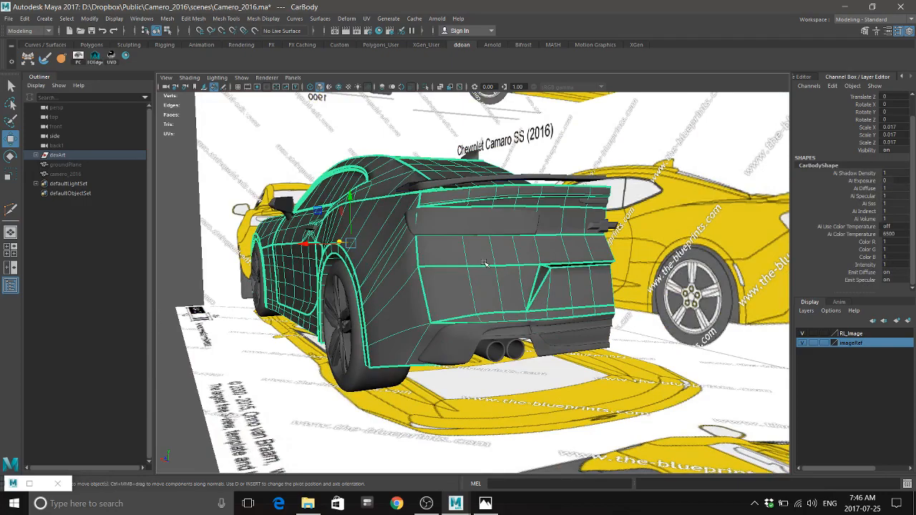
{"action": "left_click_drag", "start_coordinate": [493, 233], "coordinate": [561, 253], "text": "alt"}
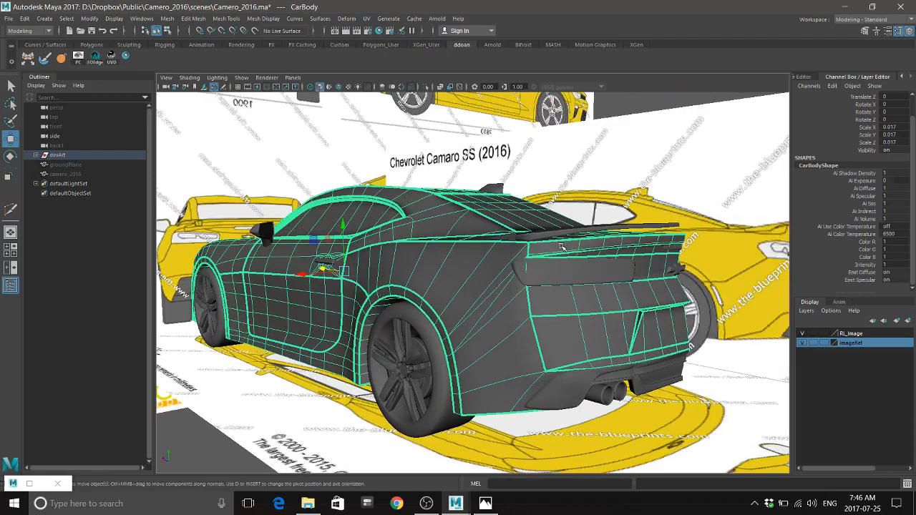
Isolate the car body and compare its rear panel creases with the rear-end reference photo
{"action": "left_click_drag", "start_coordinate": [593, 273], "coordinate": [499, 280], "text": "alt"}
{"action": "right_click_drag", "start_coordinate": [499, 280], "coordinate": [622, 312], "text": "alt"}
{"action": "middle_click_drag", "start_coordinate": [621, 312], "coordinate": [550, 341], "text": "alt"}
{"action": "left_click_drag", "start_coordinate": [551, 341], "coordinate": [469, 349], "text": "alt"}
{"action": "key", "text": "ctrl+1"}
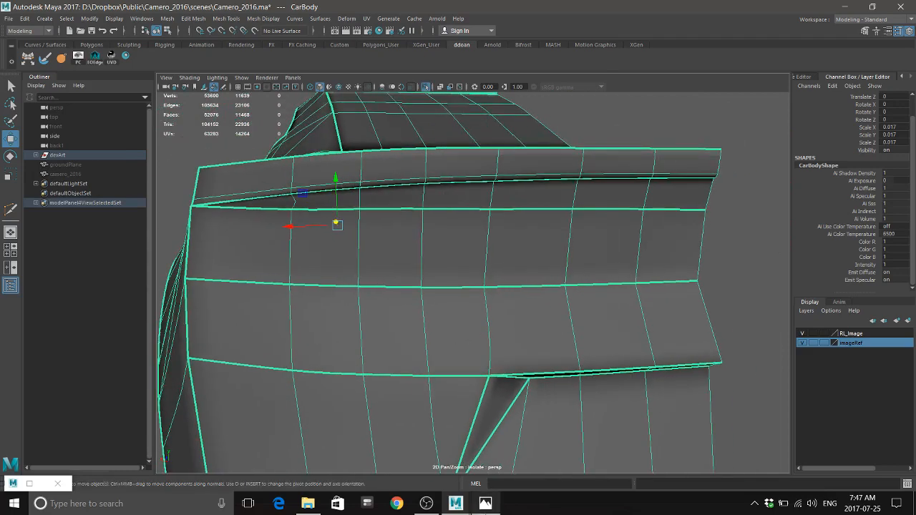
{"action": "left_click", "coordinate": [486, 503]}
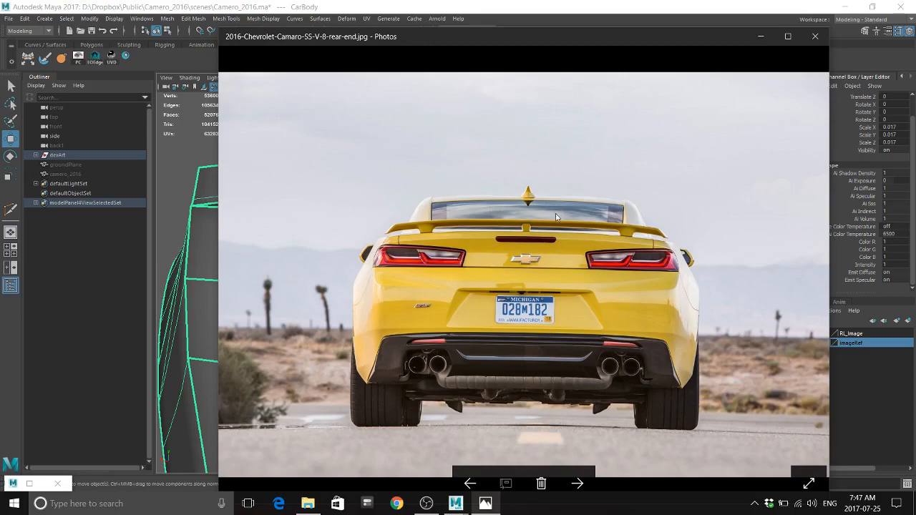
{"action": "left_click", "coordinate": [556, 10]}
{"action": "scroll", "coordinate": [565, 267], "scroll_direction": "up", "scroll_amount": 3}
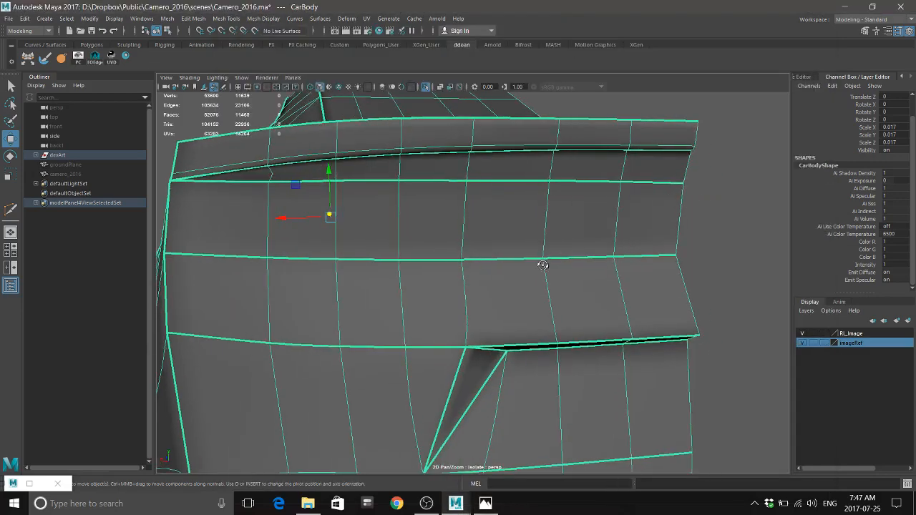
{"action": "middle_click_drag", "start_coordinate": [451, 276], "coordinate": [509, 265], "text": "alt"}
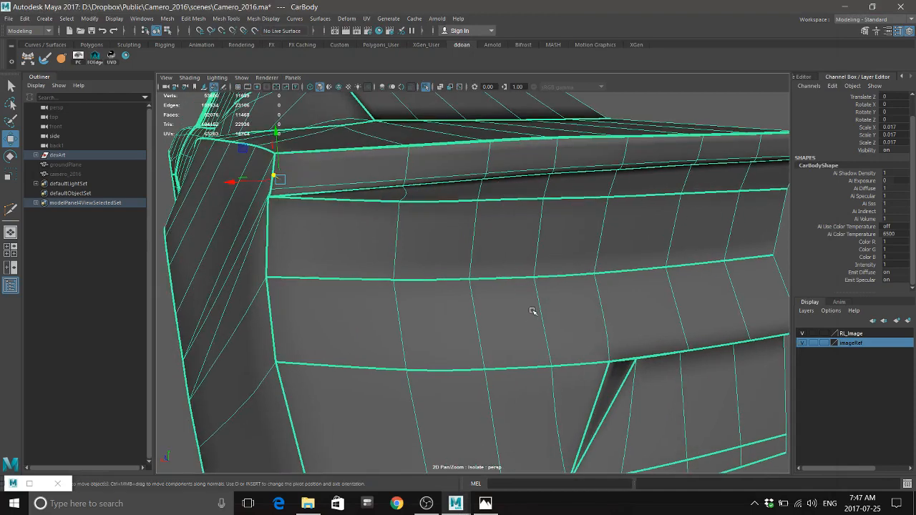
Browse the reference images for the rear wheel close-up photo of the red Camaro's rear corner
{"action": "left_click", "coordinate": [485, 503]}
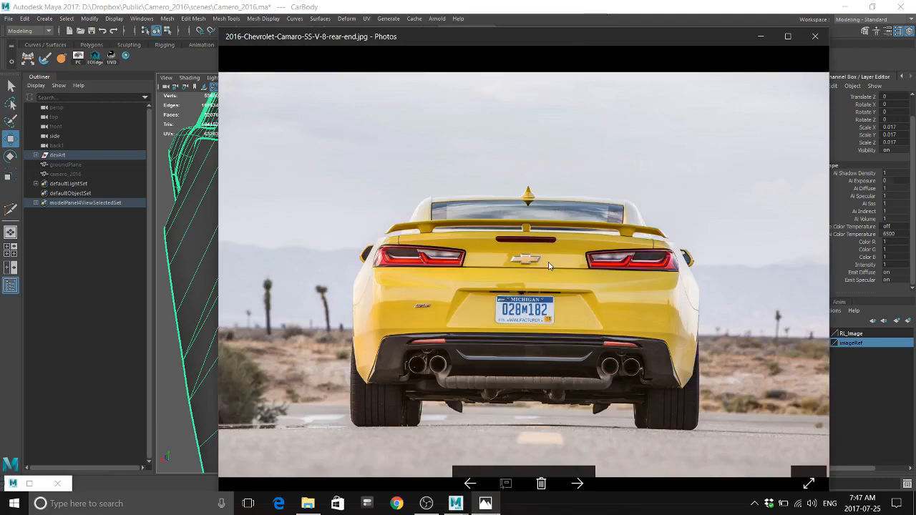
{"action": "key", "text": "Right"}
{"action": "key", "text": "Right"}
{"action": "key", "text": "Right"}
{"action": "key", "text": "Right"}
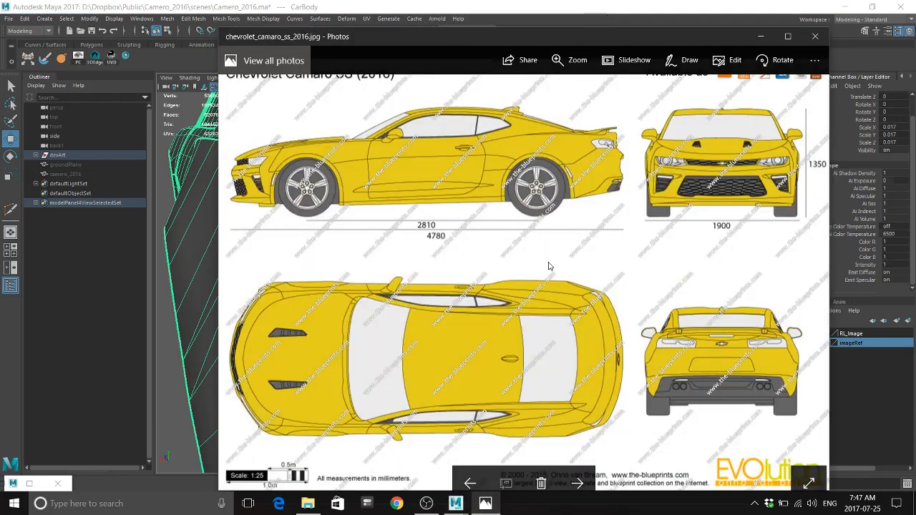
{"action": "key", "text": "Right"}
{"action": "key", "text": "Right"}
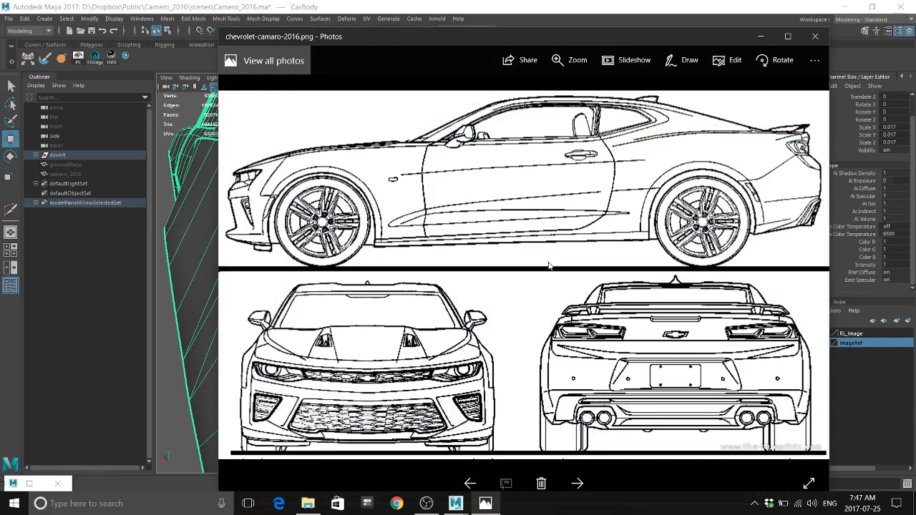
{"action": "key", "text": "Right"}
{"action": "key", "text": "Right"}
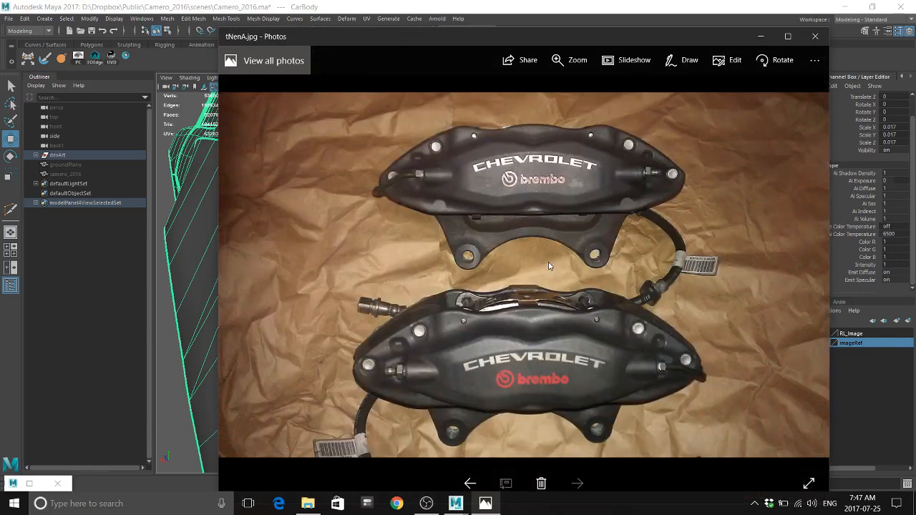
{"action": "key", "text": "Right"}
{"action": "key", "text": "Right"}
{"action": "key", "text": "Right"}
{"action": "key", "text": "Right"}
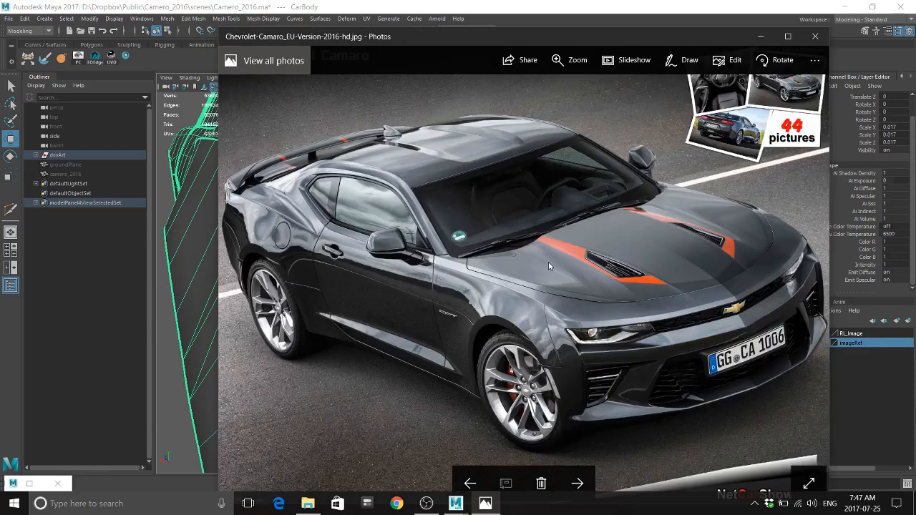
{"action": "key", "text": "Right"}
{"action": "key", "text": "Right"}
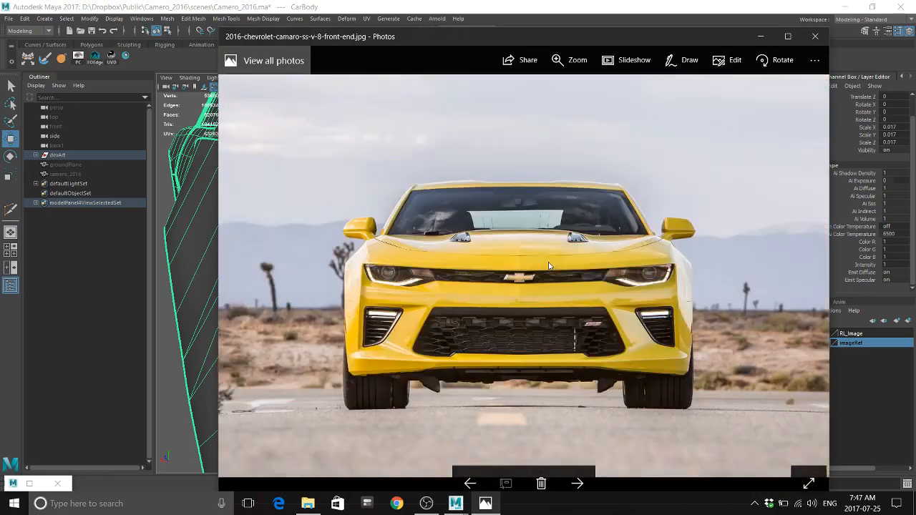
{"action": "key", "text": "Right"}
{"action": "key", "text": "Right"}
{"action": "key", "text": "Right"}
{"action": "key", "text": "Right"}
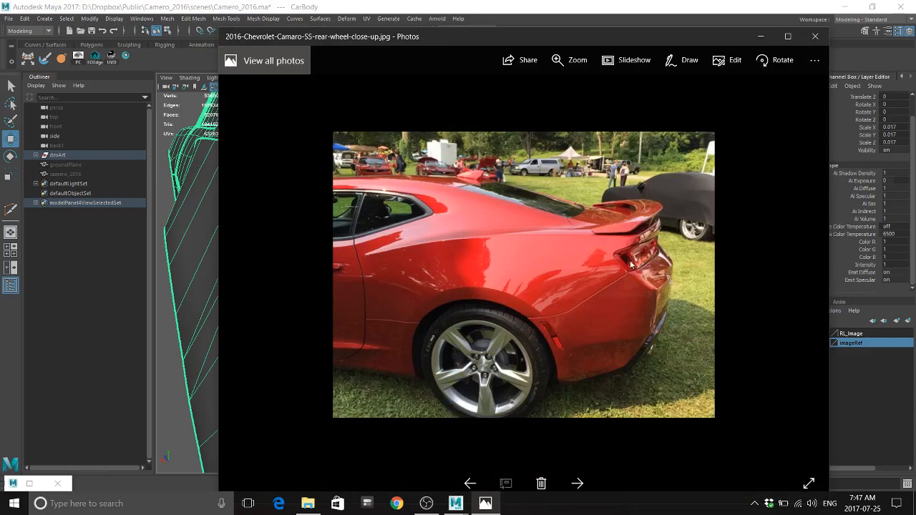
Compare the isolated body's rear corner and tail light area in Maya with the rear wheel close-up photo
{"action": "key", "text": "alt+Tab"}
{"action": "mouse_move", "coordinate": [593, 215]}
{"action": "left_mouse_down", "text": "alt"}
{"action": "mouse_move", "coordinate": [611, 221]}
{"action": "mouse_move", "coordinate": [580, 211]}
{"action": "left_mouse_up", "text": "alt"}
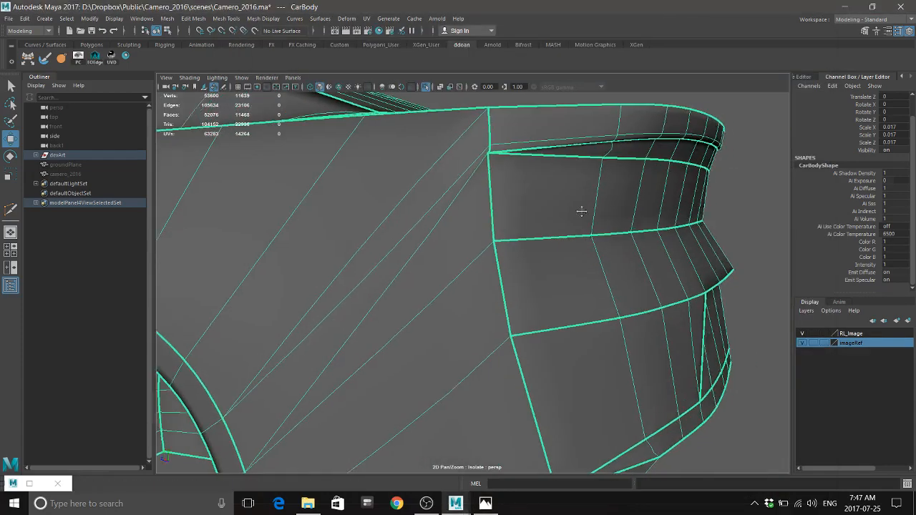
{"action": "middle_click_drag", "start_coordinate": [580, 211], "coordinate": [506, 242], "text": "alt"}
{"action": "left_click", "coordinate": [485, 503]}
{"action": "left_click", "coordinate": [485, 503]}
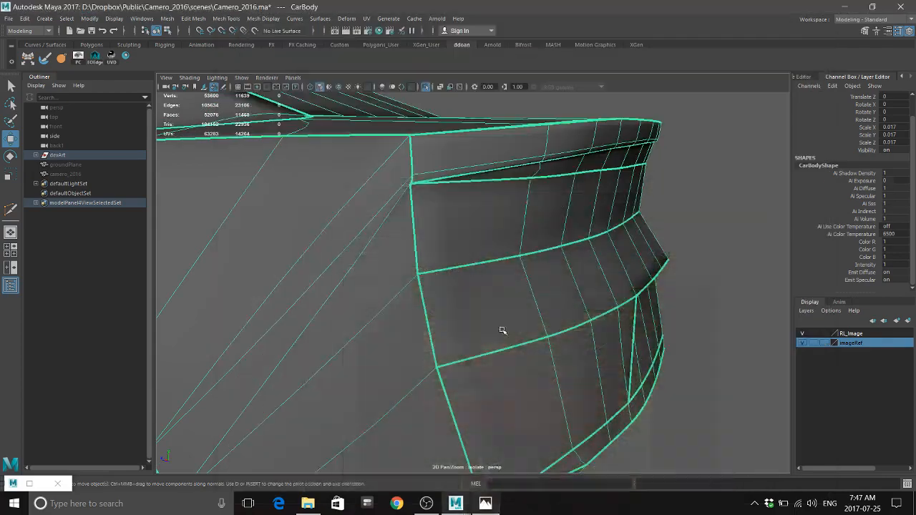
{"action": "left_click_drag", "start_coordinate": [617, 191], "coordinate": [579, 207], "text": "alt"}
Turn off isolation and check how the tail light sits against the body's rear corner and rear panel
{"action": "key", "text": "ctrl+1"}
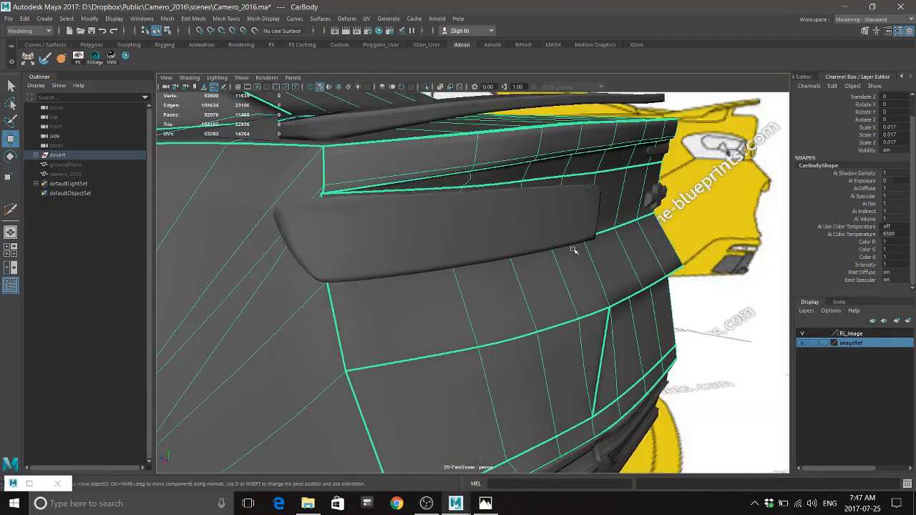
{"action": "mouse_move", "coordinate": [596, 238]}
{"action": "left_mouse_down", "text": "alt"}
{"action": "mouse_move", "coordinate": [600, 254]}
{"action": "mouse_move", "coordinate": [579, 238]}
{"action": "mouse_move", "coordinate": [536, 235]}
{"action": "mouse_move", "coordinate": [585, 240]}
{"action": "mouse_move", "coordinate": [590, 229]}
{"action": "left_mouse_up", "text": "alt"}
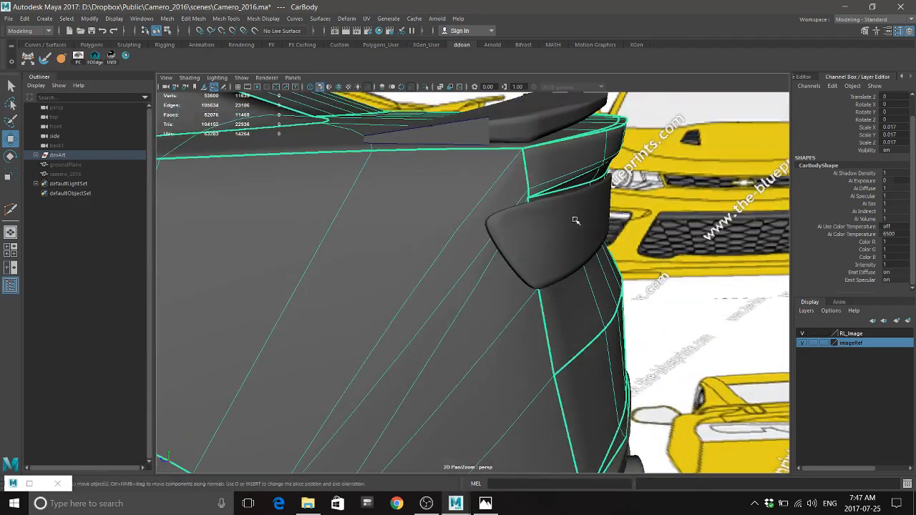
{"action": "left_click", "coordinate": [575, 254]}
{"action": "left_click_drag", "start_coordinate": [587, 246], "coordinate": [491, 255], "text": "alt"}
{"action": "left_click", "coordinate": [552, 251]}
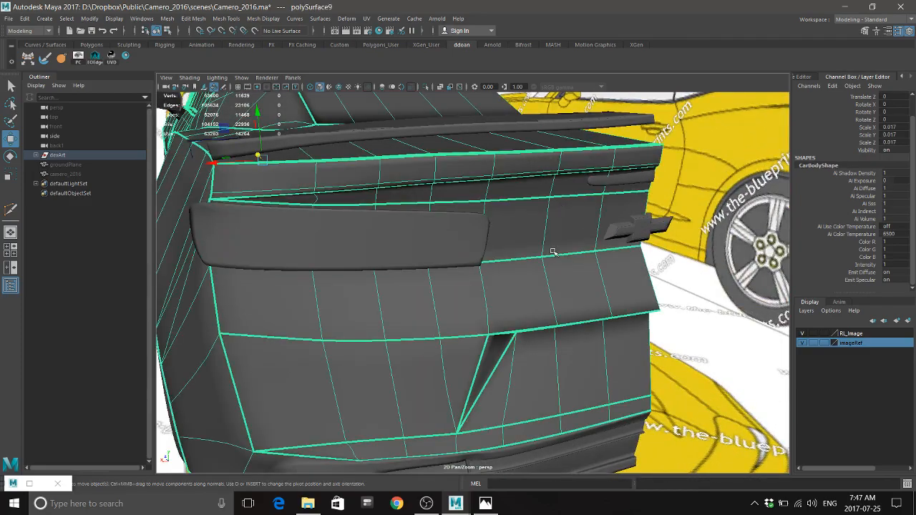
Switch to the Photos app, browse the Camaro reference photos to the rear-end shot to examine it, and return to the Maya model
{"action": "left_click_drag", "start_coordinate": [552, 251], "coordinate": [501, 266], "text": "alt"}
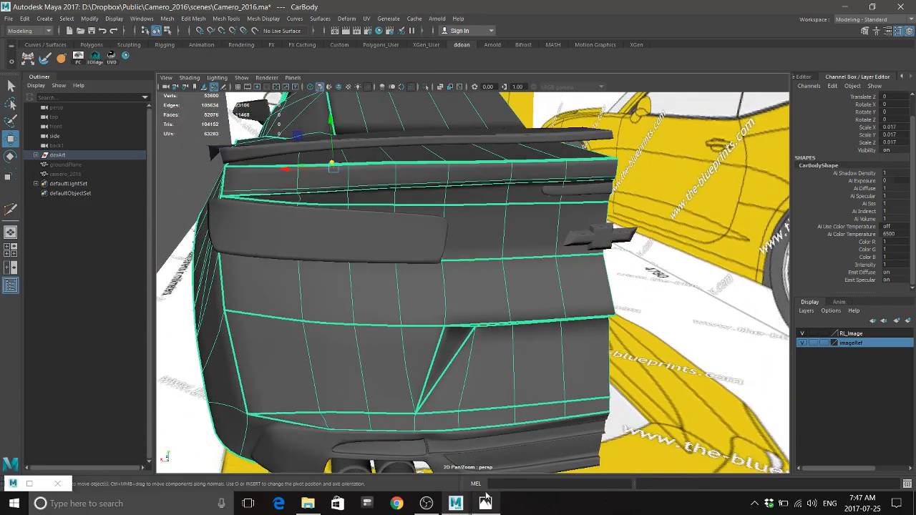
{"action": "left_click", "coordinate": [485, 503]}
{"action": "key", "text": "Right"}
{"action": "key", "text": "Right"}
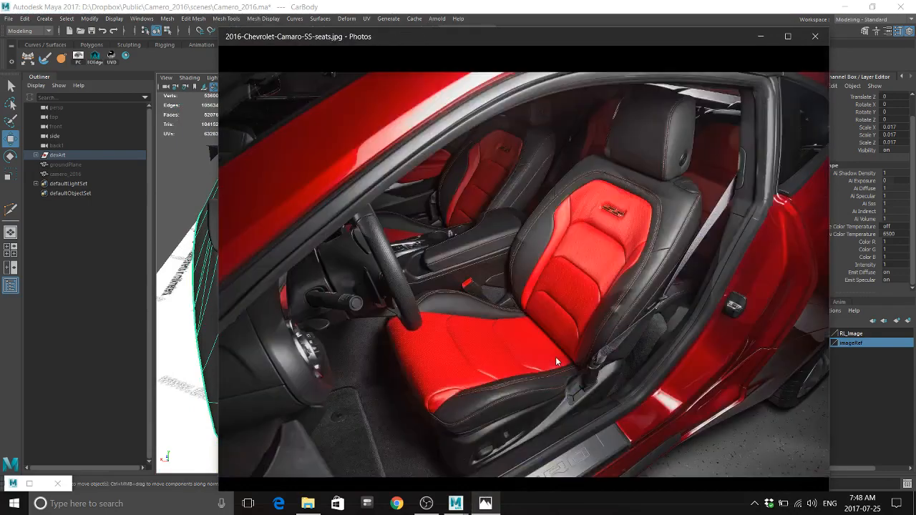
{"action": "key", "text": "Right"}
{"action": "key", "text": "Right"}
{"action": "key", "text": "Right"}
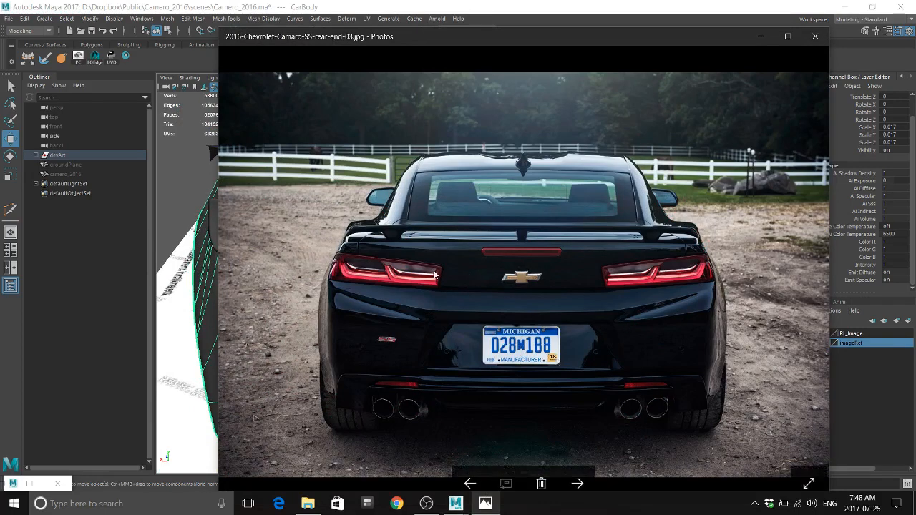
{"action": "left_click", "coordinate": [625, 3]}
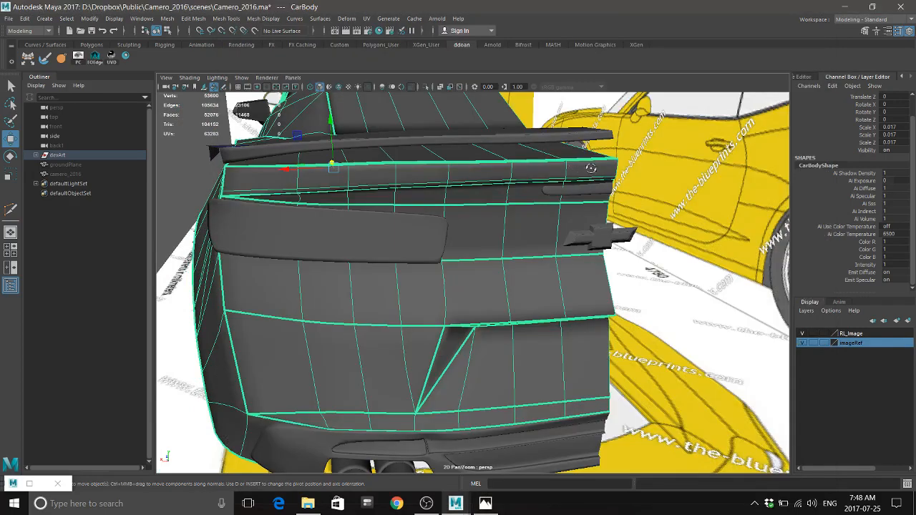
Show the body unsmoothed and cut a horizontal edge from the rear centre border behind the emblem to the tail light's inner end
{"action": "left_click_drag", "start_coordinate": [582, 164], "coordinate": [568, 163], "text": "alt"}
{"action": "middle_click_drag", "start_coordinate": [513, 198], "coordinate": [534, 196], "text": "alt"}
{"action": "mouse_move", "coordinate": [534, 195]}
{"action": "right_mouse_down", "text": "alt"}
{"action": "mouse_move", "coordinate": [581, 184]}
{"action": "mouse_move", "coordinate": [536, 185]}
{"action": "right_mouse_up", "text": "alt"}
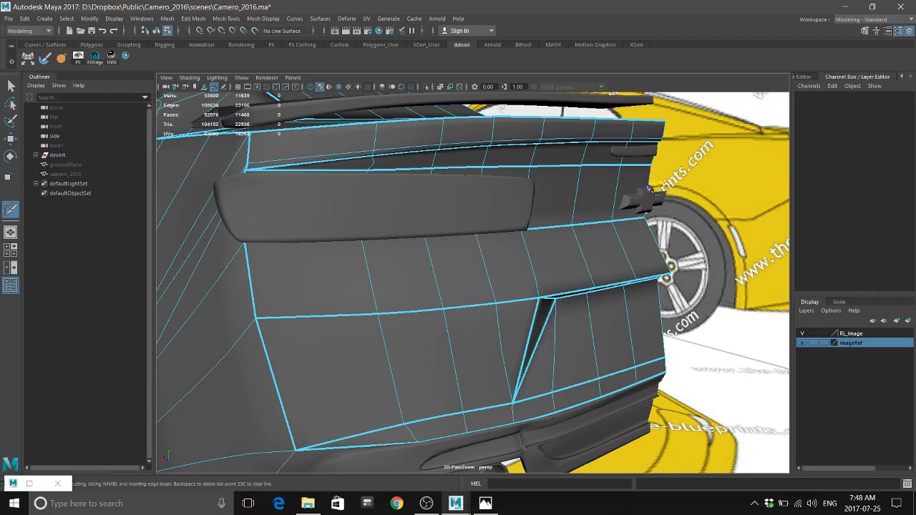
{"action": "key", "text": "1"}
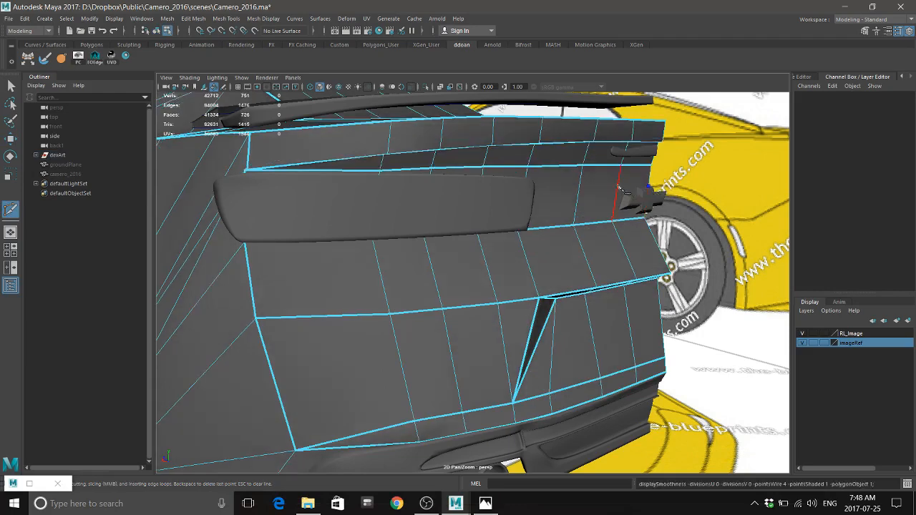
{"action": "left_click", "coordinate": [618, 188]}
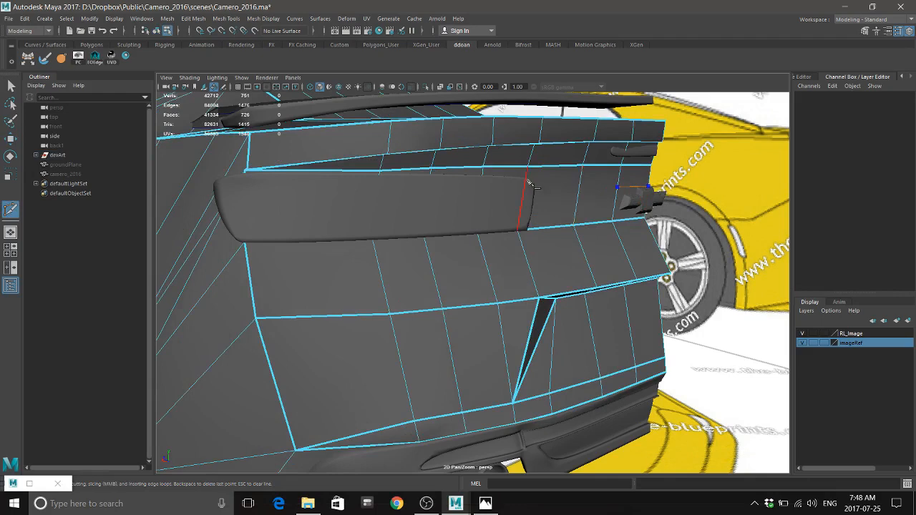
{"action": "left_click", "coordinate": [528, 182]}
{"action": "right_click", "coordinate": [624, 194]}
Return to object mode and isolate the car body in the viewport
{"action": "middle_click_drag", "start_coordinate": [534, 202], "coordinate": [584, 195], "text": "alt"}
{"action": "left_click_drag", "start_coordinate": [584, 196], "coordinate": [603, 214], "text": "alt"}
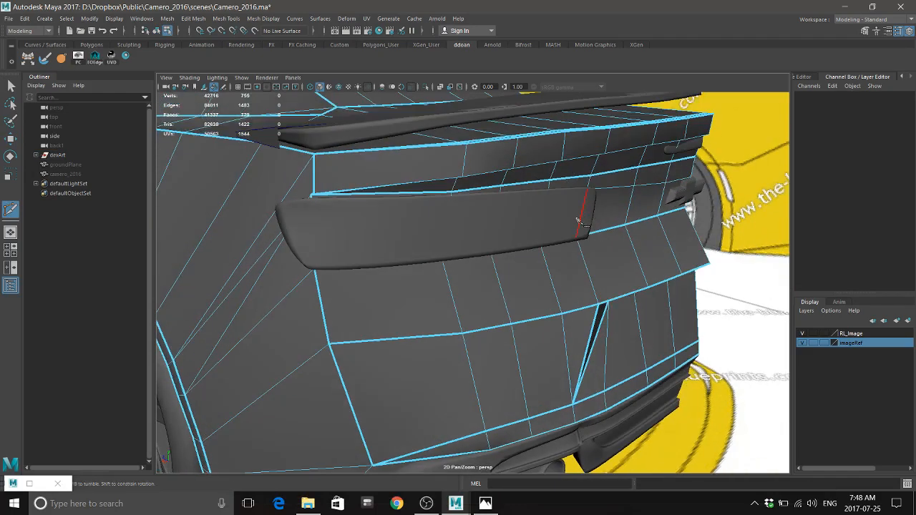
{"action": "key", "text": "F8"}
{"action": "key", "text": "ctrl+1"}
{"action": "left_click_drag", "start_coordinate": [511, 224], "coordinate": [541, 218], "text": "alt"}
Extend the new edge with Multi-Cut across the rear panel to the corner edge and down to the wheel arch vertex
{"action": "right_click_drag", "start_coordinate": [499, 197], "coordinate": [444, 199], "text": "shift"}
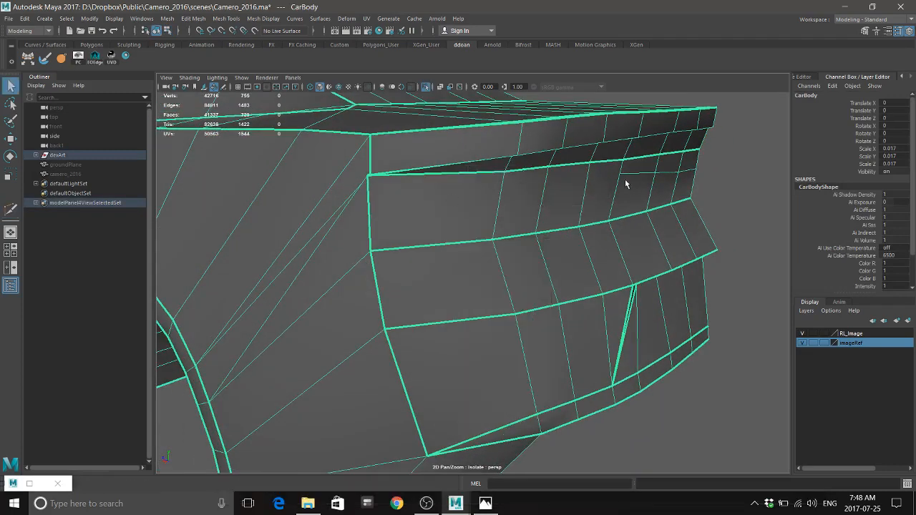
{"action": "left_click_drag", "start_coordinate": [617, 192], "coordinate": [593, 196], "text": "alt"}
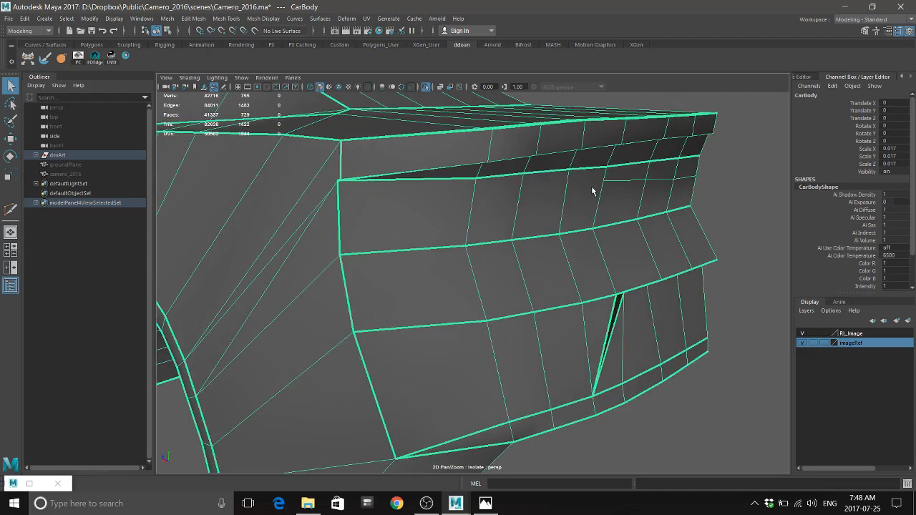
{"action": "right_click_drag", "start_coordinate": [593, 191], "coordinate": [535, 191], "text": "shift"}
{"action": "left_click", "coordinate": [604, 181]}
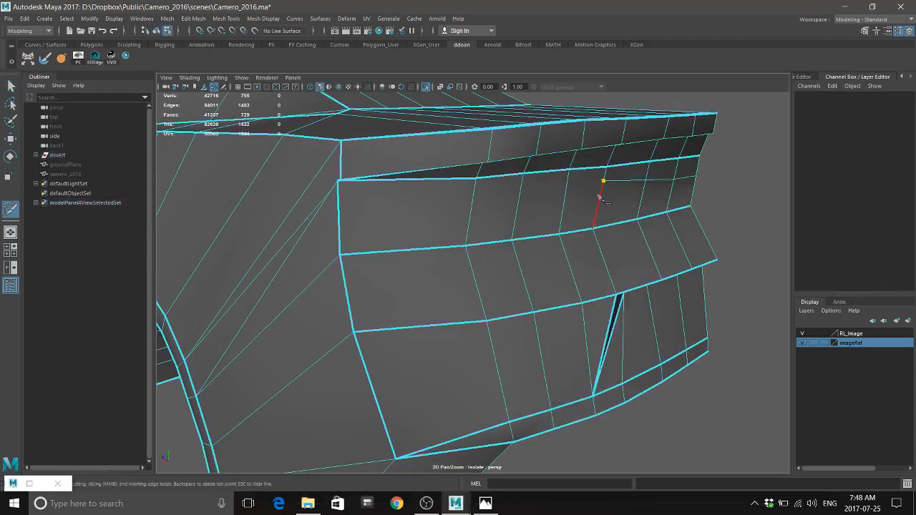
{"action": "left_click", "coordinate": [338, 204]}
{"action": "middle_click_drag", "start_coordinate": [357, 224], "coordinate": [435, 197], "text": "alt"}
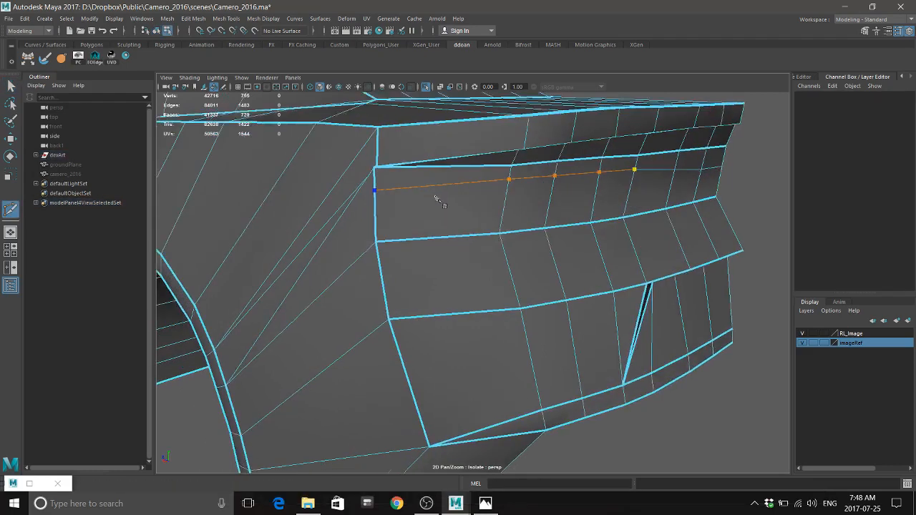
{"action": "left_click_drag", "start_coordinate": [435, 197], "coordinate": [602, 180], "text": "alt"}
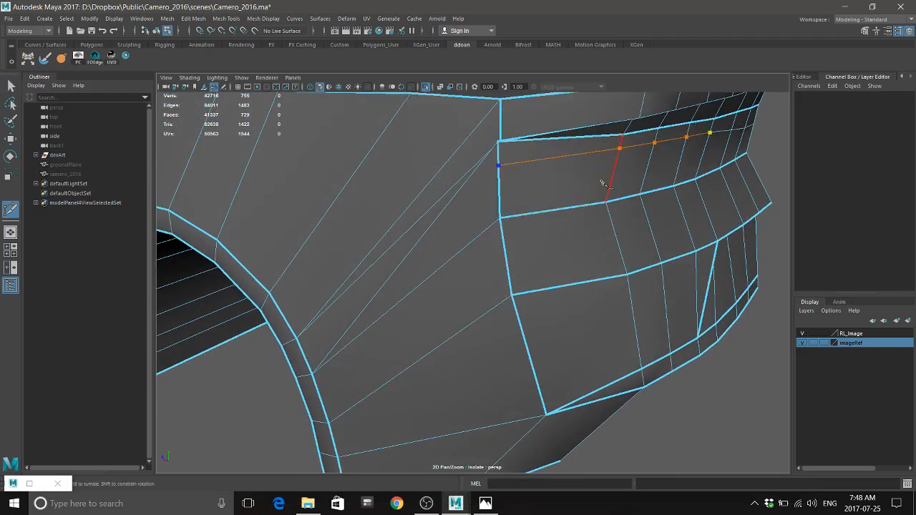
{"action": "left_click", "coordinate": [312, 375]}
{"action": "key", "text": "Return"}
Select the new edge line's three vertices nearest the rear centre and try to snap their height to the vertex at the tail light
{"action": "left_click_drag", "start_coordinate": [496, 281], "coordinate": [444, 266], "text": "alt"}
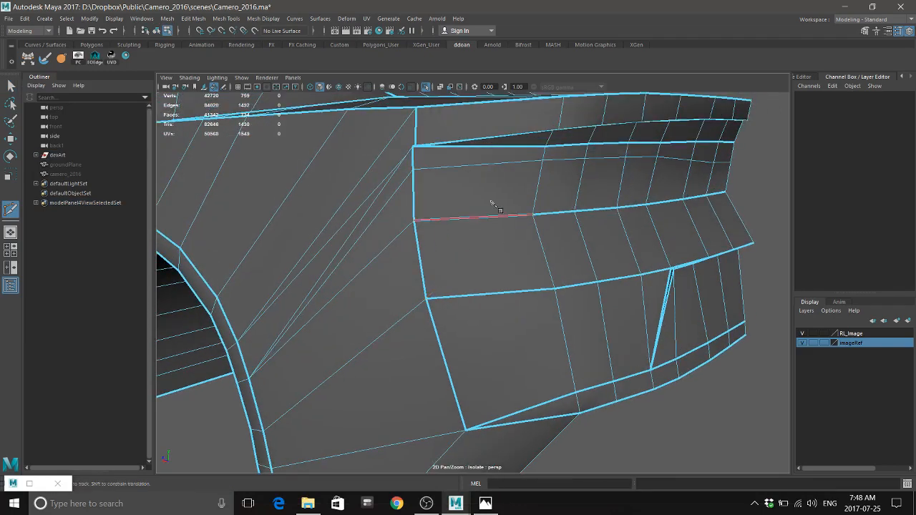
{"action": "key", "text": "w"}
{"action": "left_click_drag", "start_coordinate": [492, 206], "coordinate": [565, 189], "text": "alt"}
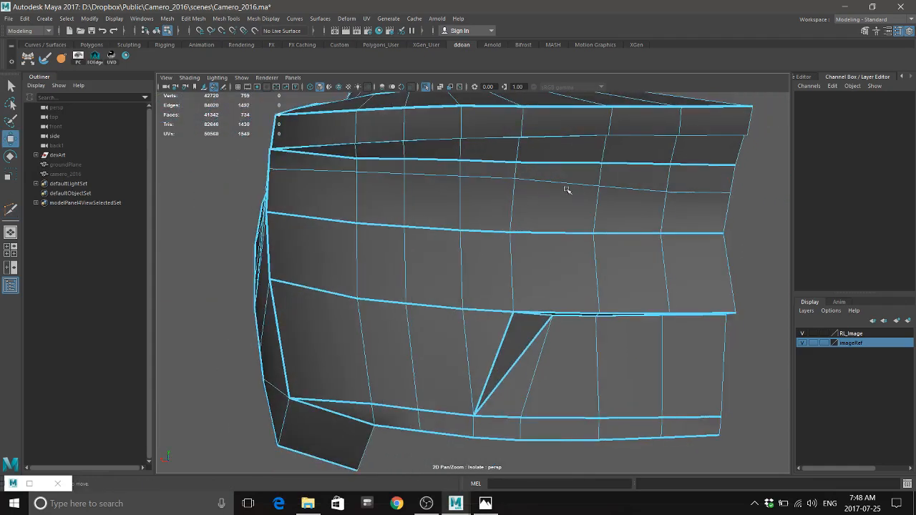
{"action": "right_click_drag", "start_coordinate": [565, 190], "coordinate": [529, 180]}
{"action": "left_click", "coordinate": [632, 189]}
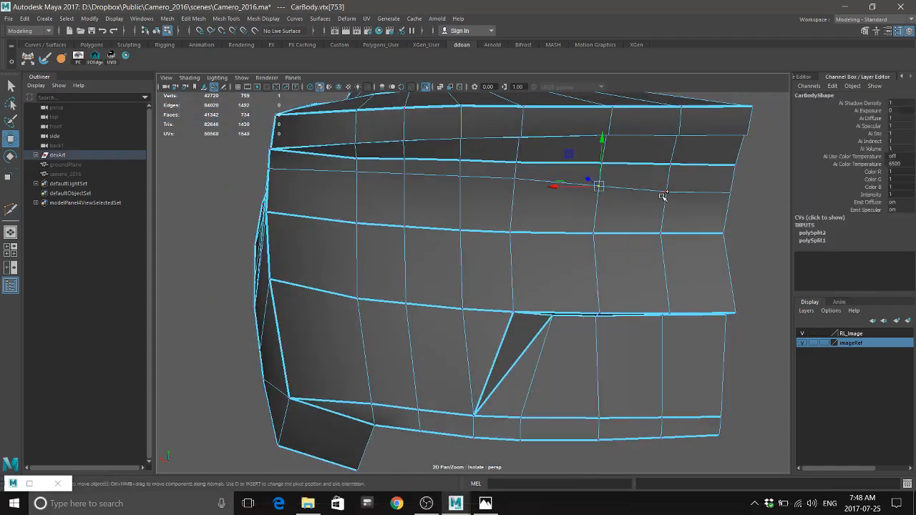
{"action": "left_click", "coordinate": [723, 194], "text": "shift"}
{"action": "left_click_drag", "start_coordinate": [590, 201], "coordinate": [642, 180], "text": "alt"}
{"action": "key", "text": "ctrl+1"}
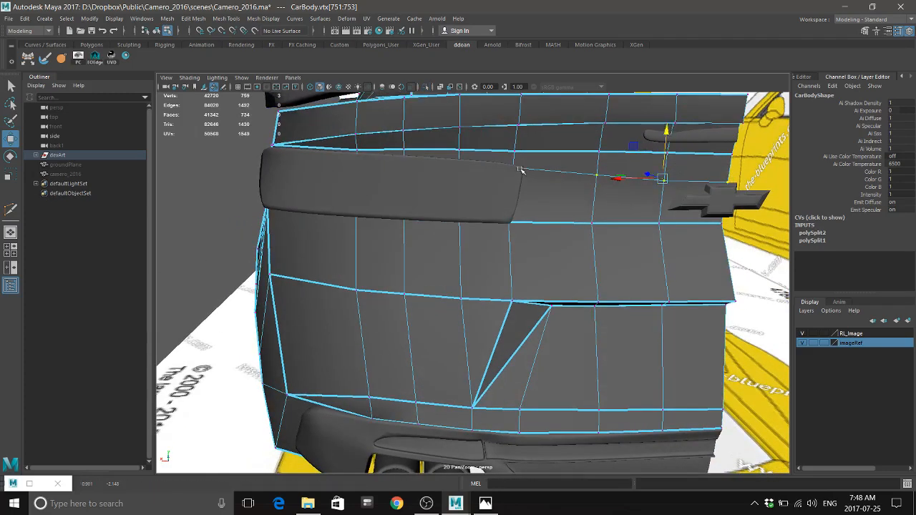
{"action": "key", "text": "v"}
{"action": "middle_click_drag", "start_coordinate": [518, 166], "coordinate": [516, 172]}
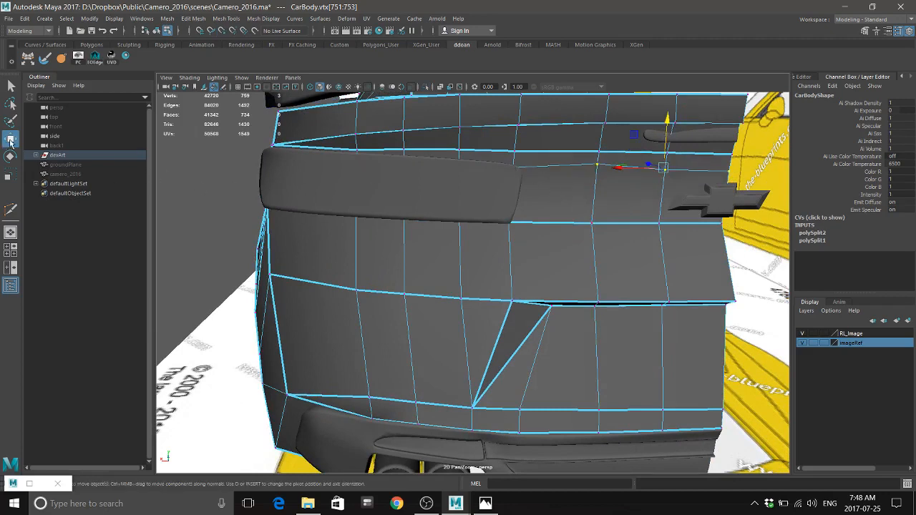
Turn off Retain component spacing in the Move tool's snap settings
{"action": "left_click", "coordinate": [10, 139]}
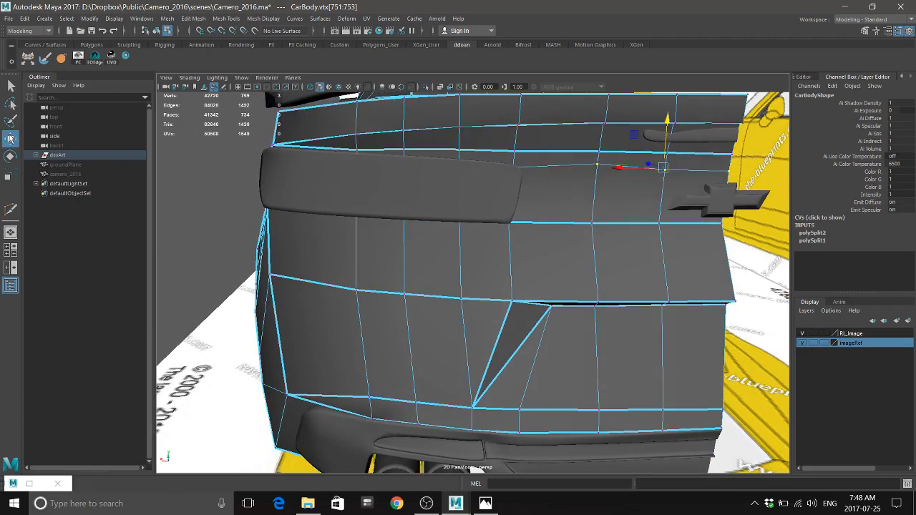
{"action": "left_click", "coordinate": [57, 484]}
{"action": "double_click", "coordinate": [10, 140]}
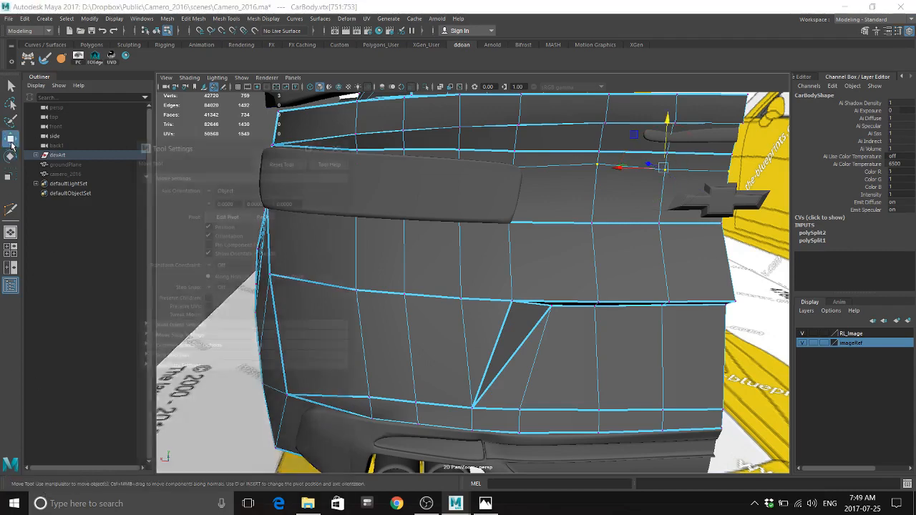
{"action": "left_click", "coordinate": [159, 336]}
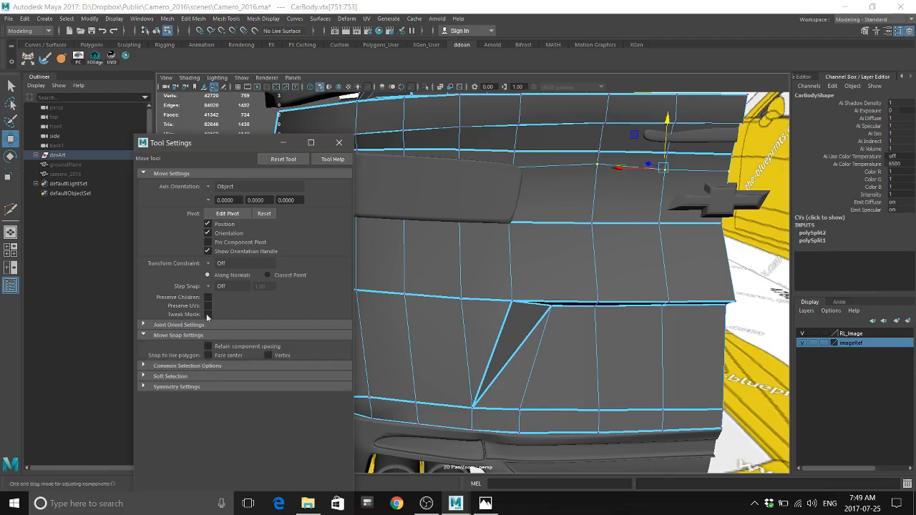
{"action": "left_click", "coordinate": [285, 143]}
Snap the three selected vertices vertically to the height of the neighbouring vertex at the tail light's inner end
{"action": "left_click_drag", "start_coordinate": [466, 231], "coordinate": [594, 242], "text": "alt"}
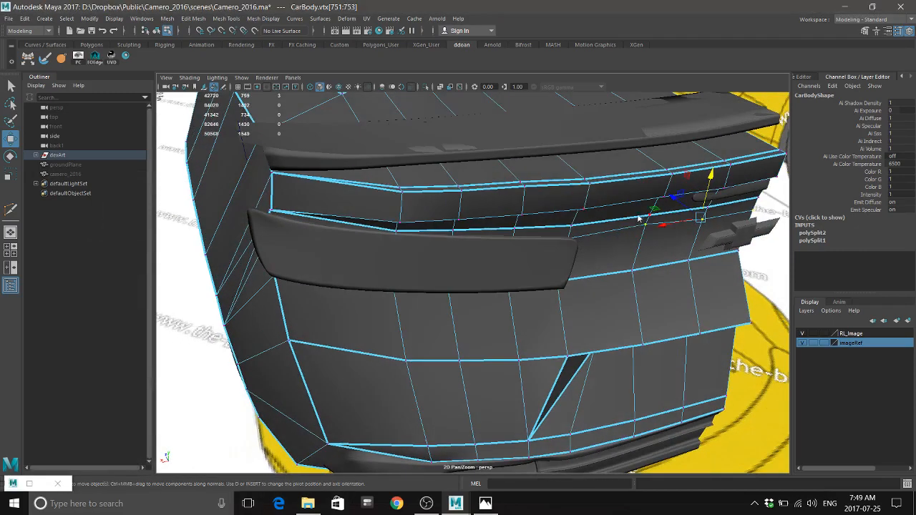
{"action": "key", "text": "w"}
{"action": "mouse_move", "coordinate": [637, 216]}
{"action": "left_mouse_down"}
{"action": "mouse_move", "coordinate": [591, 218]}
{"action": "mouse_move", "coordinate": [634, 215]}
{"action": "left_mouse_up"}
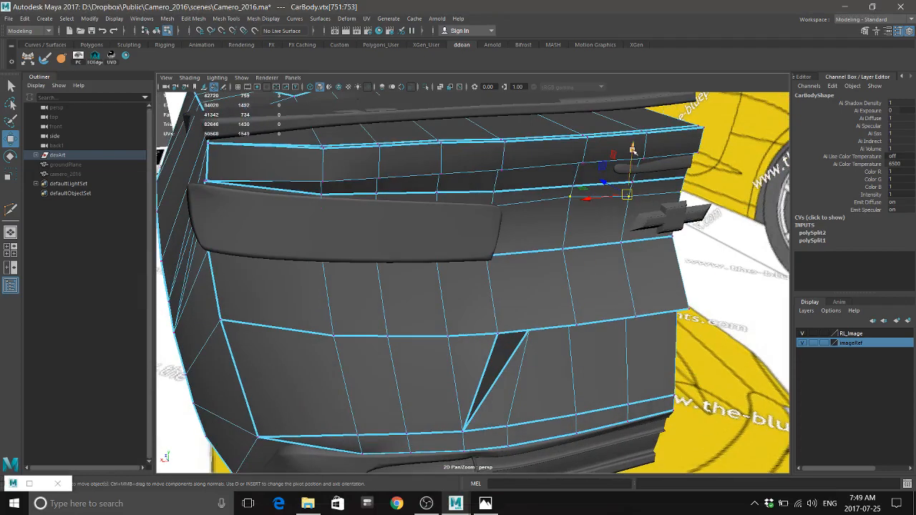
{"action": "left_click", "coordinate": [633, 150]}
{"action": "key", "text": "v"}
{"action": "middle_click_drag", "start_coordinate": [494, 210], "coordinate": [493, 215]}
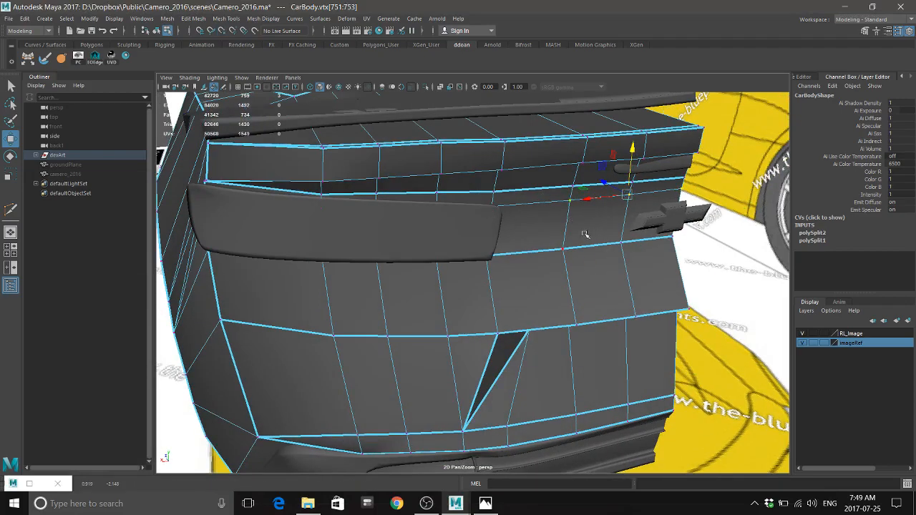
{"action": "scroll", "coordinate": [584, 234], "scroll_direction": "up", "scroll_amount": 3}
{"action": "mouse_move", "coordinate": [584, 234]}
{"action": "left_mouse_down", "text": "alt"}
{"action": "mouse_move", "coordinate": [536, 223]}
{"action": "mouse_move", "coordinate": [516, 229]}
{"action": "mouse_move", "coordinate": [599, 213]}
{"action": "mouse_move", "coordinate": [574, 230]}
{"action": "left_mouse_up", "text": "alt"}
{"action": "scroll", "coordinate": [600, 212], "scroll_direction": "down", "scroll_amount": 3}
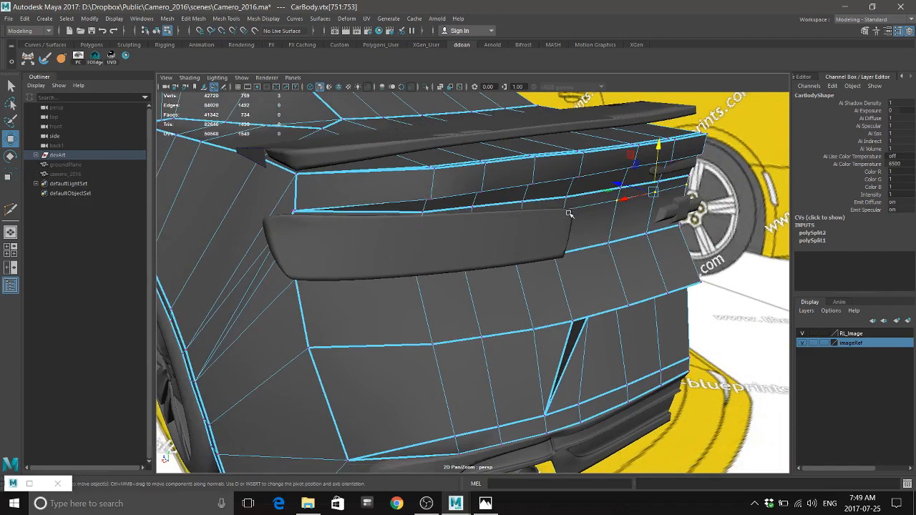
Isolate the car body and delete the redundant diagonal edge from the rear panel's upper corner to the lower wheel arch vertex
{"action": "key", "text": "F8"}
{"action": "key", "text": "ctrl+1"}
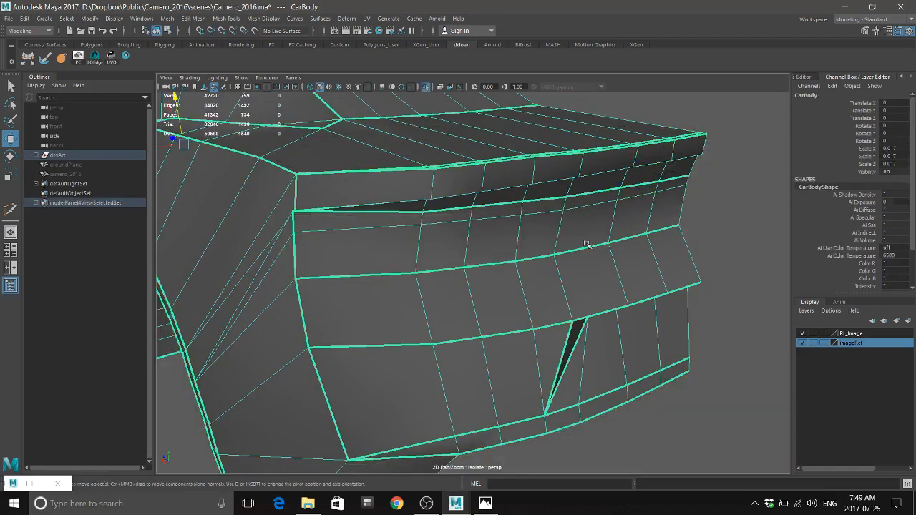
{"action": "left_click_drag", "start_coordinate": [587, 245], "coordinate": [479, 235], "text": "alt"}
{"action": "left_click_drag", "start_coordinate": [467, 235], "coordinate": [483, 200], "text": "alt"}
{"action": "right_click_drag", "start_coordinate": [482, 200], "coordinate": [497, 206]}
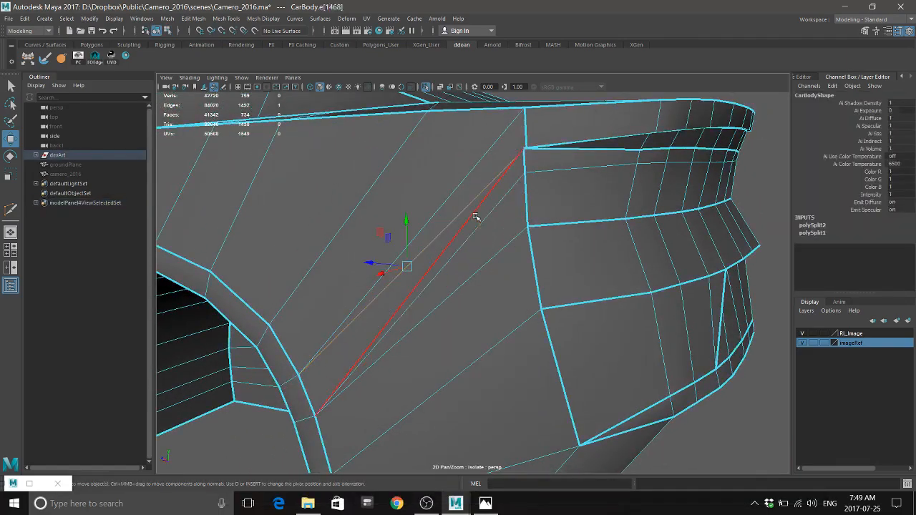
{"action": "left_click", "coordinate": [478, 216]}
{"action": "right_click_drag", "start_coordinate": [544, 184], "coordinate": [499, 200], "text": "shift"}
{"action": "mouse_move", "coordinate": [536, 246]}
{"action": "left_mouse_down", "text": "alt"}
{"action": "mouse_move", "coordinate": [511, 239]}
{"action": "mouse_move", "coordinate": [520, 245]}
{"action": "left_mouse_up", "text": "alt"}
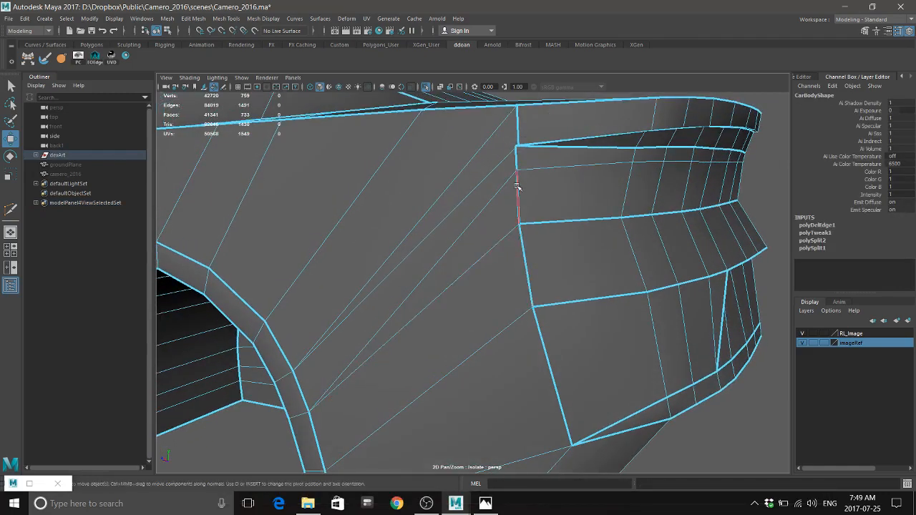
{"action": "left_click_drag", "start_coordinate": [530, 194], "coordinate": [623, 198], "text": "alt"}
{"action": "right_click_drag", "start_coordinate": [624, 199], "coordinate": [556, 255]}
{"action": "mouse_move", "coordinate": [556, 255]}
{"action": "left_mouse_down", "text": "alt"}
{"action": "mouse_move", "coordinate": [507, 251]}
{"action": "mouse_move", "coordinate": [513, 239]}
{"action": "mouse_move", "coordinate": [515, 254]}
{"action": "mouse_move", "coordinate": [556, 249]}
{"action": "left_mouse_up", "text": "alt"}
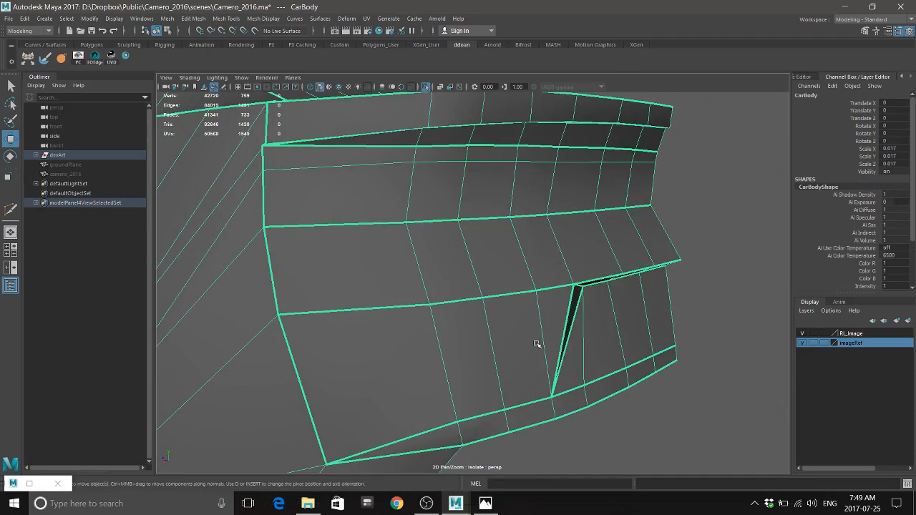
Select the new horizontal edge line across the rear panel, show the other car parts again, and push the line slightly inward along Z
{"action": "left_click_drag", "start_coordinate": [455, 241], "coordinate": [496, 231], "text": "alt"}
{"action": "right_click_drag", "start_coordinate": [527, 204], "coordinate": [522, 149]}
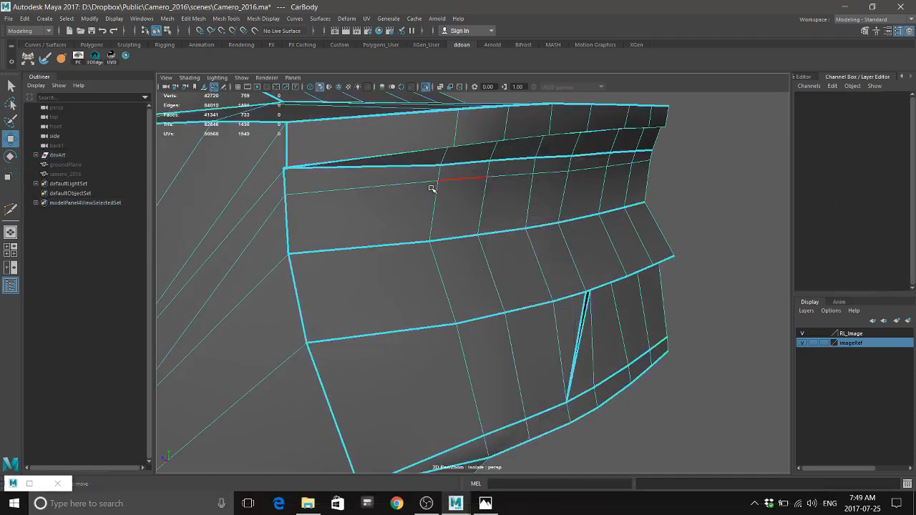
{"action": "left_click", "coordinate": [429, 185]}
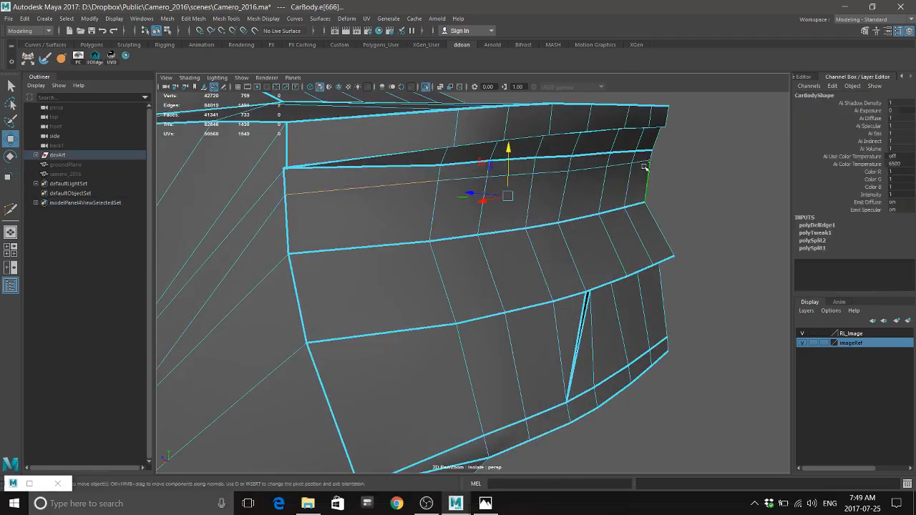
{"action": "left_click", "coordinate": [493, 179], "text": "shift"}
{"action": "left_click", "coordinate": [651, 160]}
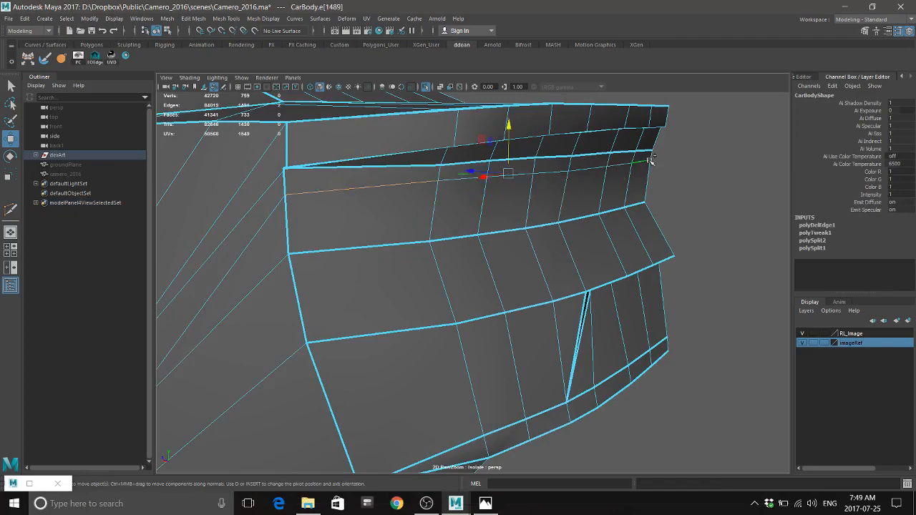
{"action": "left_click_drag", "start_coordinate": [656, 189], "coordinate": [342, 262], "text": "alt"}
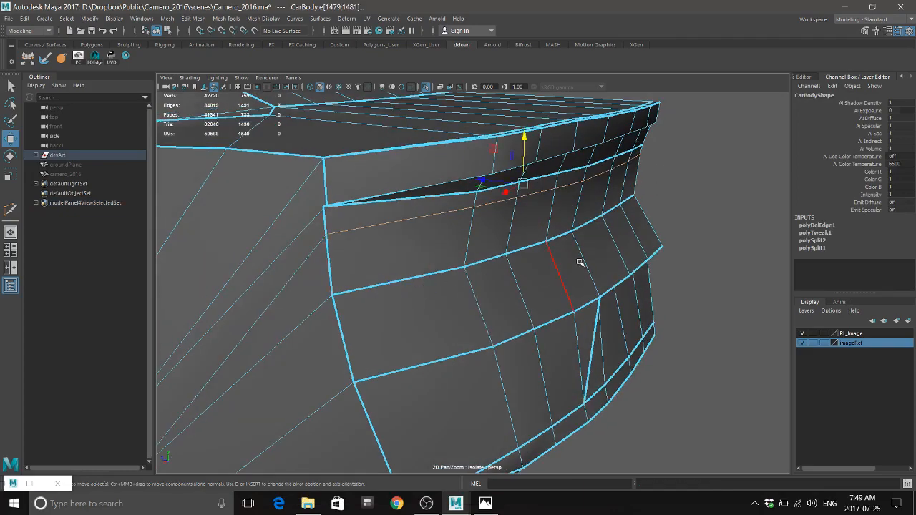
{"action": "left_click_drag", "start_coordinate": [581, 259], "coordinate": [540, 282], "text": "alt"}
{"action": "key", "text": "ctrl+1"}
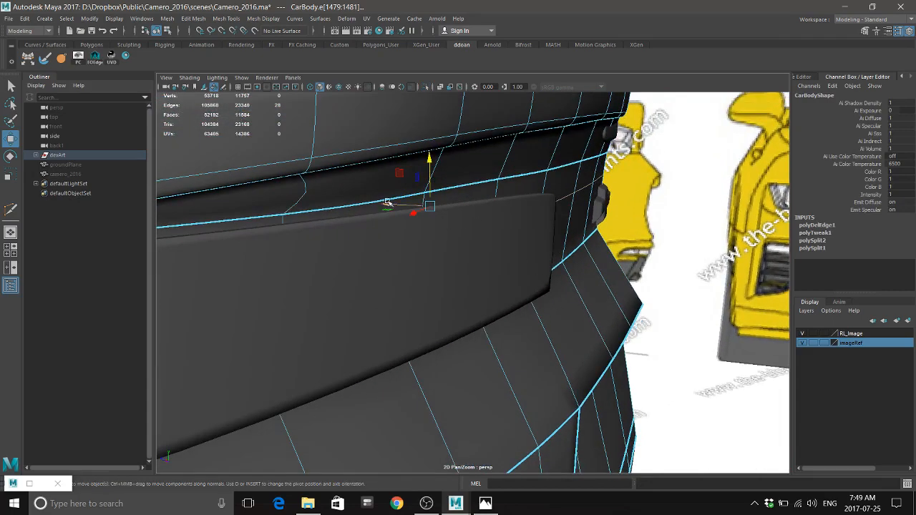
{"action": "left_click_drag", "start_coordinate": [388, 203], "coordinate": [373, 198]}
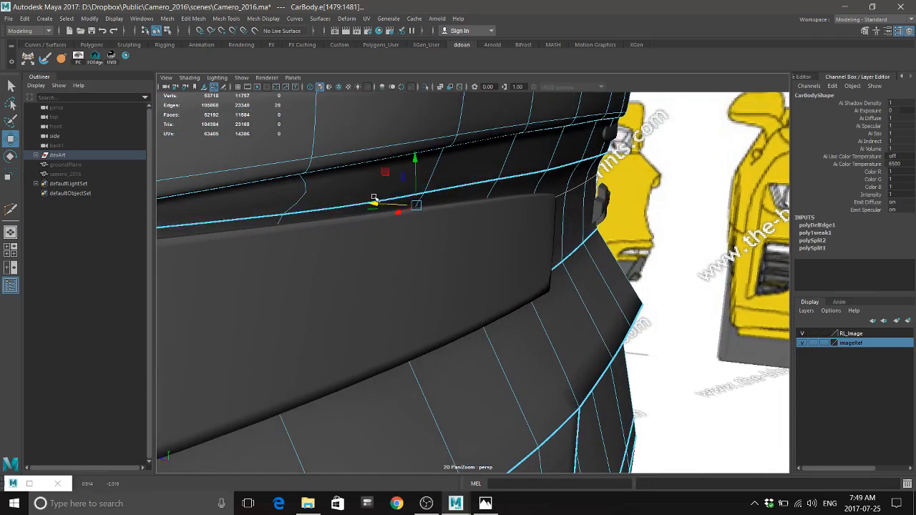
Check the shape of the rear panel against the 2016-Chevrolet-Camaro-SS-rear-end-03.jpg reference in Photos and return to the model in Maya
{"action": "left_click_drag", "start_coordinate": [569, 242], "coordinate": [553, 281], "text": "alt"}
{"action": "left_click_drag", "start_coordinate": [551, 250], "coordinate": [555, 259], "text": "alt"}
{"action": "left_click", "coordinate": [487, 504]}
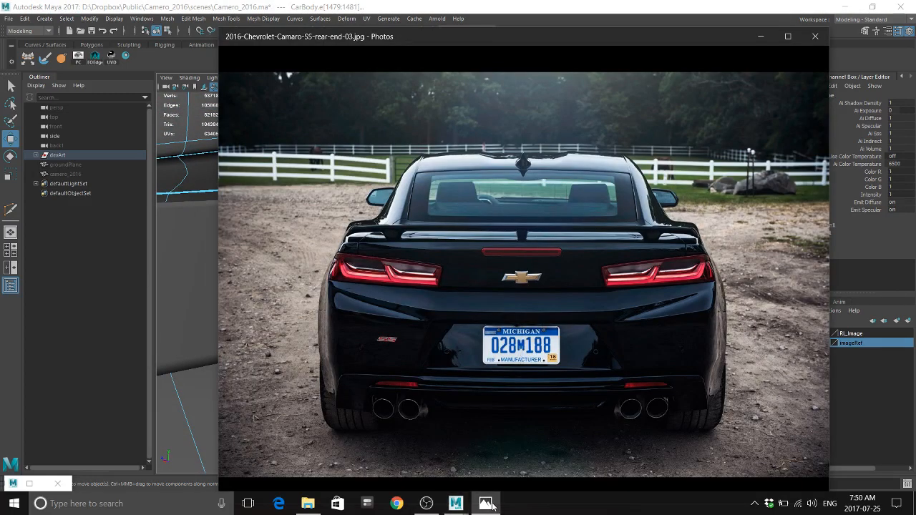
{"action": "left_click", "coordinate": [455, 503]}
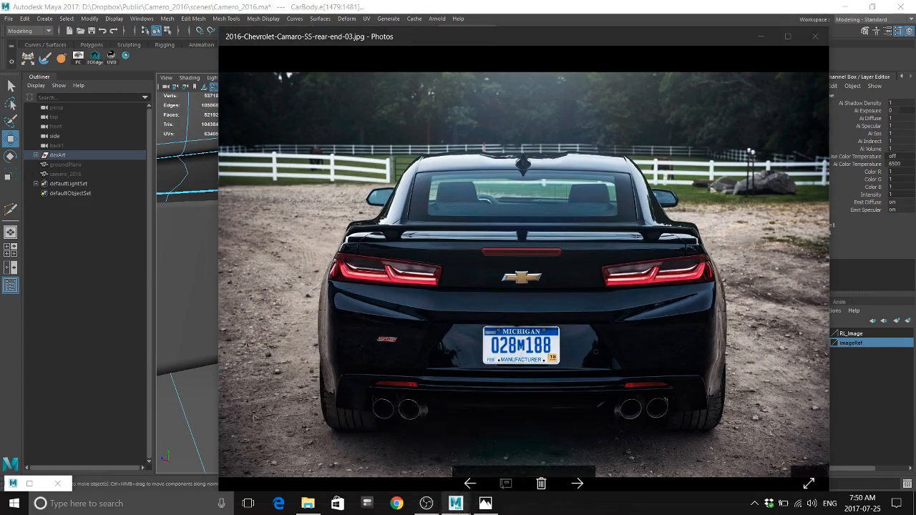
{"action": "left_click", "coordinate": [528, 454]}
{"action": "scroll", "coordinate": [615, 316], "scroll_direction": "up", "scroll_amount": 2}
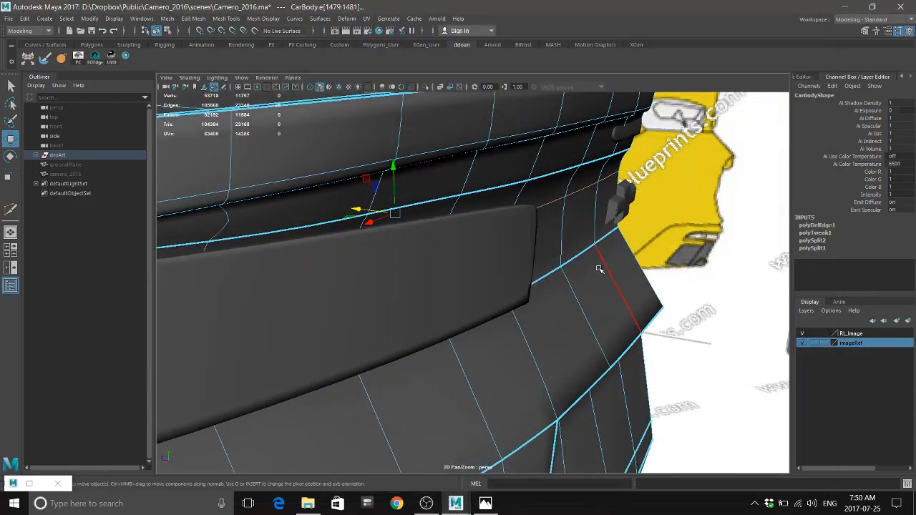
Crease the selected horizontal edge line across the rear panel between the tail light and the emblem with the Crease tool
{"action": "right_click_drag", "start_coordinate": [582, 239], "coordinate": [580, 286], "text": "shift"}
{"action": "middle_click_drag", "start_coordinate": [588, 290], "coordinate": [678, 308]}
{"action": "left_click_drag", "start_coordinate": [580, 301], "coordinate": [562, 289], "text": "alt"}
{"action": "left_click_drag", "start_coordinate": [484, 309], "coordinate": [551, 297], "text": "alt"}
{"action": "right_click_drag", "start_coordinate": [551, 297], "coordinate": [583, 303], "text": "alt"}
{"action": "left_click_drag", "start_coordinate": [583, 302], "coordinate": [556, 280], "text": "alt"}
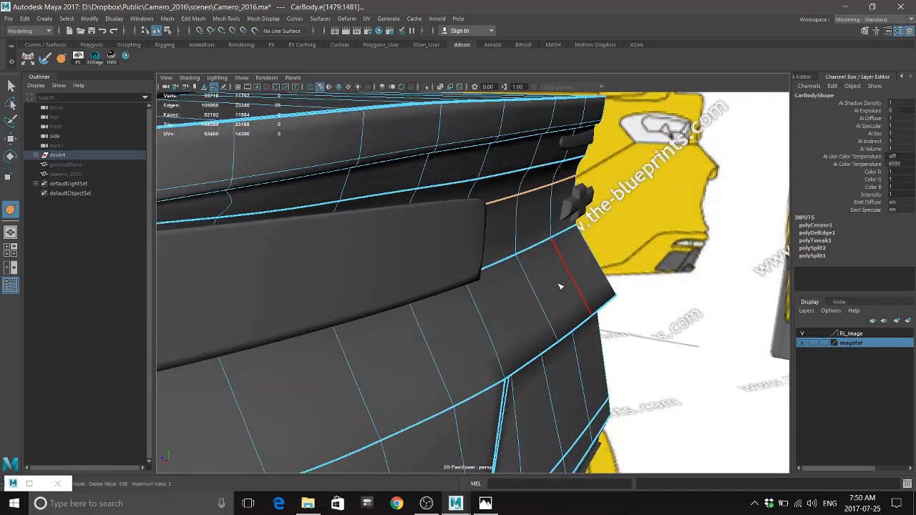
{"action": "middle_click_drag", "start_coordinate": [601, 295], "coordinate": [643, 303]}
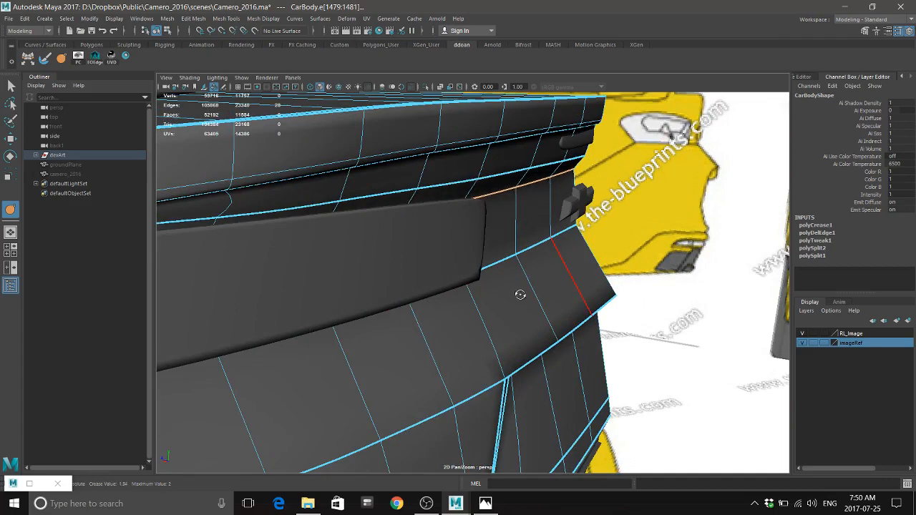
{"action": "left_click_drag", "start_coordinate": [520, 294], "coordinate": [531, 292], "text": "alt"}
{"action": "key", "text": "w"}
{"action": "left_click_drag", "start_coordinate": [556, 229], "coordinate": [574, 230], "text": "alt"}
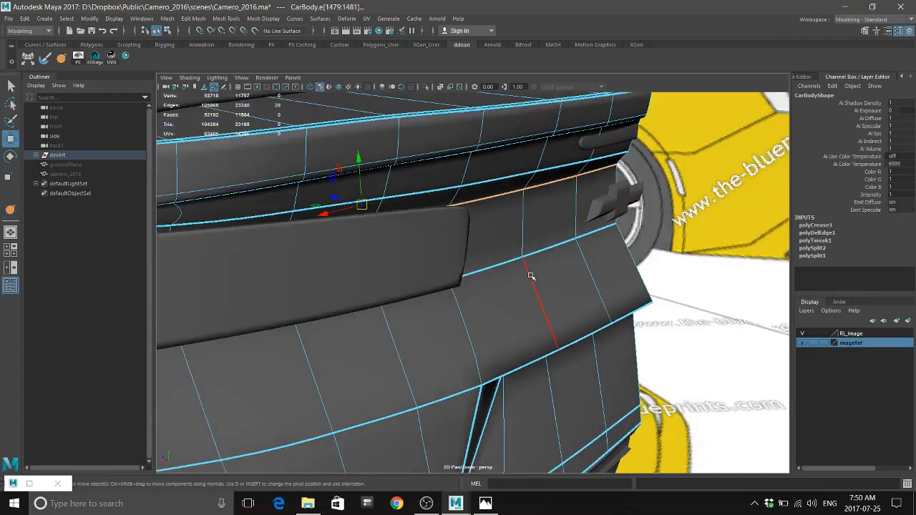
Return the car body to object mode and save the scene
{"action": "key", "text": "F8"}
{"action": "left_click_drag", "start_coordinate": [544, 317], "coordinate": [483, 341], "text": "alt"}
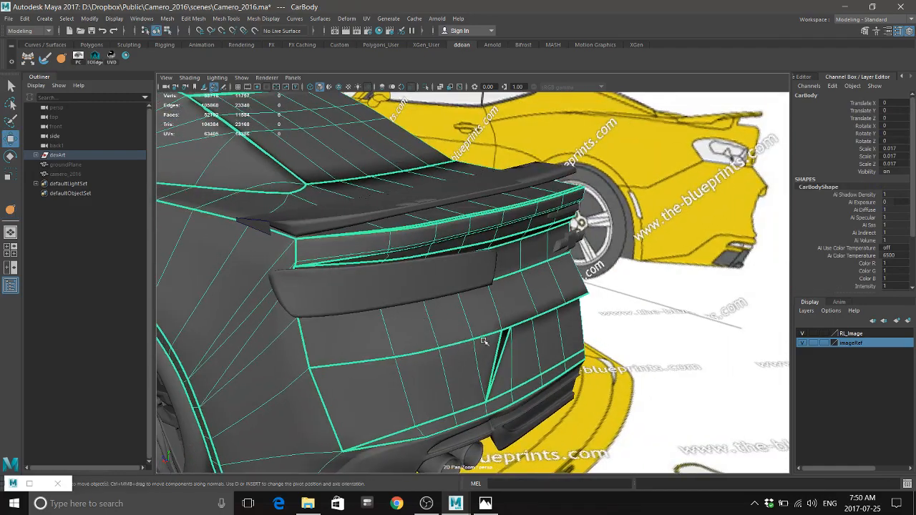
{"action": "left_click", "coordinate": [9, 19]}
{"action": "left_click", "coordinate": [36, 63]}
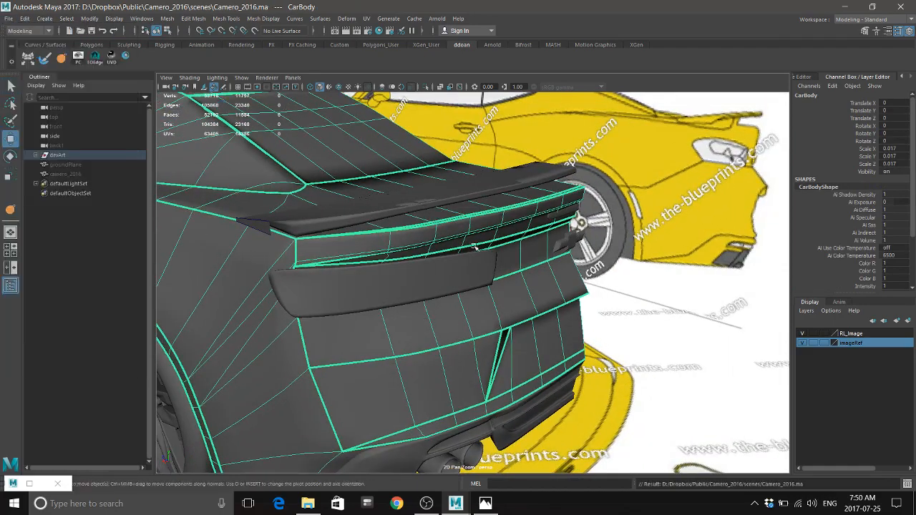
Select the car body edge below the emblem and check the crease under the tail lights in the rear-end reference photo
{"action": "left_click_drag", "start_coordinate": [474, 247], "coordinate": [440, 245], "text": "alt"}
{"action": "left_click", "coordinate": [320, 250]}
{"action": "left_click", "coordinate": [552, 293]}
{"action": "left_click_drag", "start_coordinate": [502, 268], "coordinate": [549, 272], "text": "alt"}
{"action": "right_click_drag", "start_coordinate": [517, 240], "coordinate": [515, 204]}
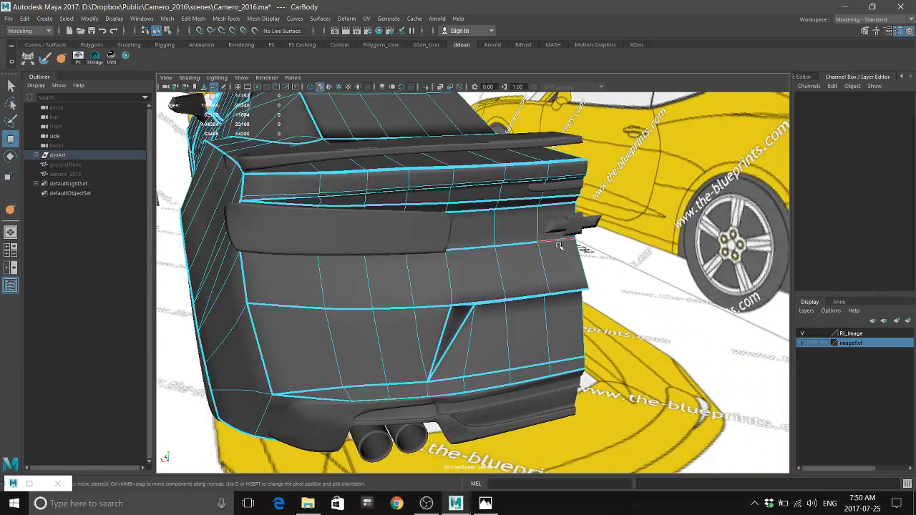
{"action": "left_click", "coordinate": [559, 245]}
{"action": "right_click_drag", "start_coordinate": [483, 272], "coordinate": [526, 309], "text": "alt"}
{"action": "left_click_drag", "start_coordinate": [526, 309], "coordinate": [515, 431], "text": "alt"}
{"action": "key", "text": "alt+Tab"}
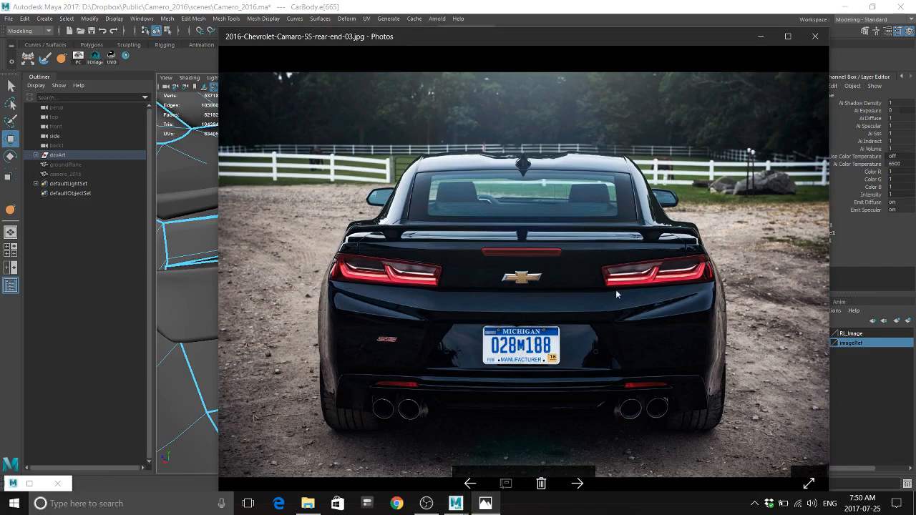
{"action": "left_click", "coordinate": [499, 5]}
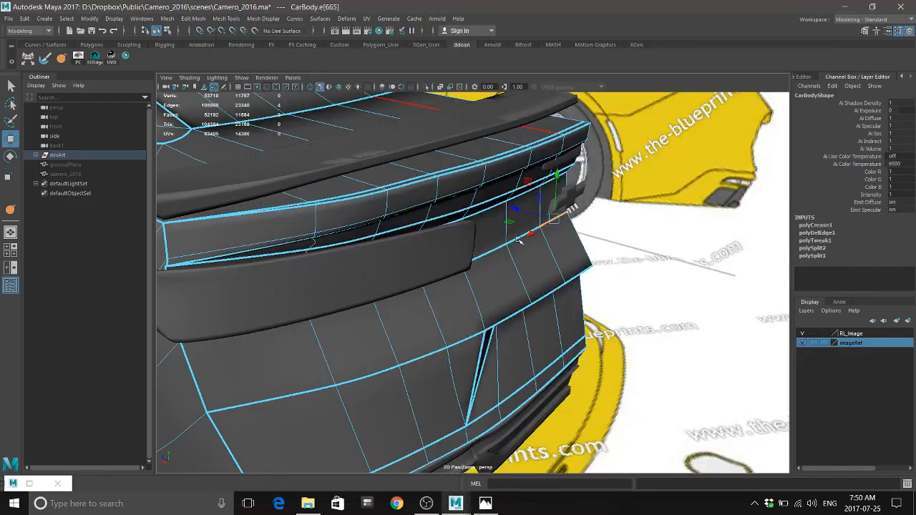
Extend the edge selection along the whole line beneath the tail light and crease it with the Crease tool
{"action": "left_click_drag", "start_coordinate": [527, 361], "coordinate": [477, 225], "text": "alt"}
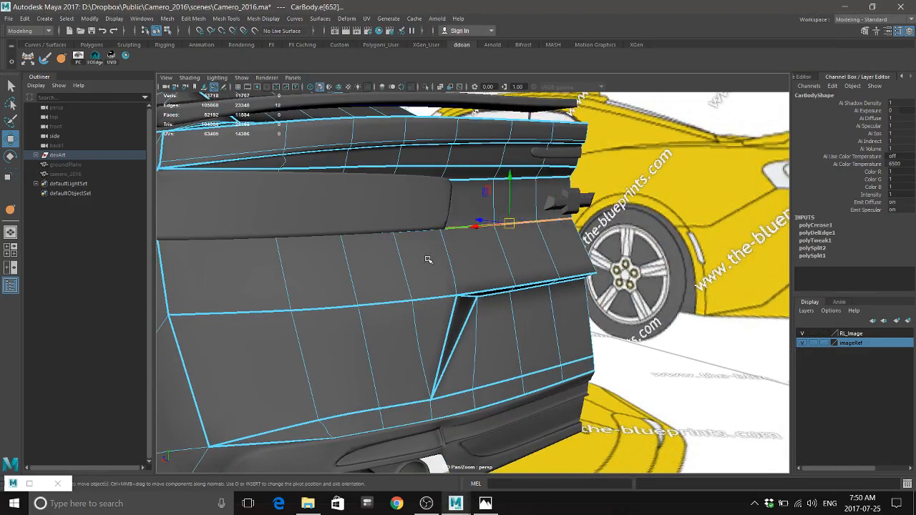
{"action": "left_click_drag", "start_coordinate": [427, 259], "coordinate": [512, 246], "text": "alt"}
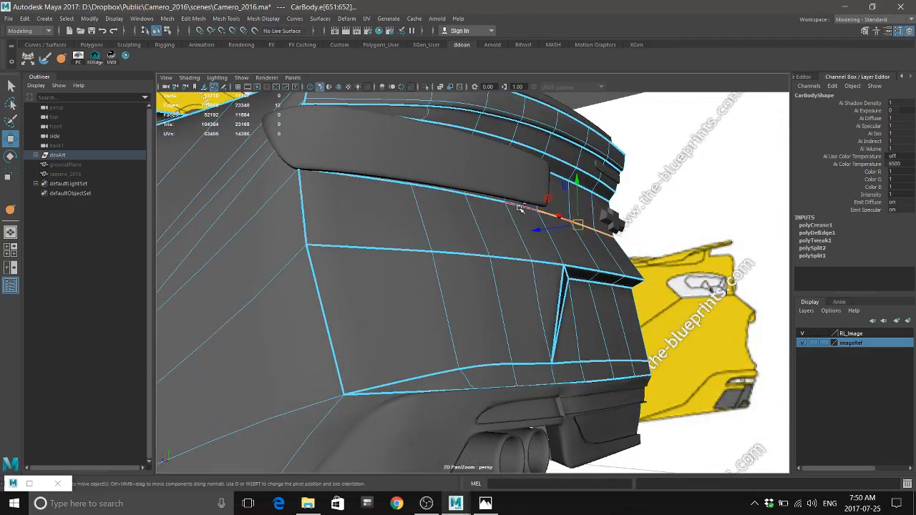
{"action": "left_click", "coordinate": [471, 211], "text": "shift"}
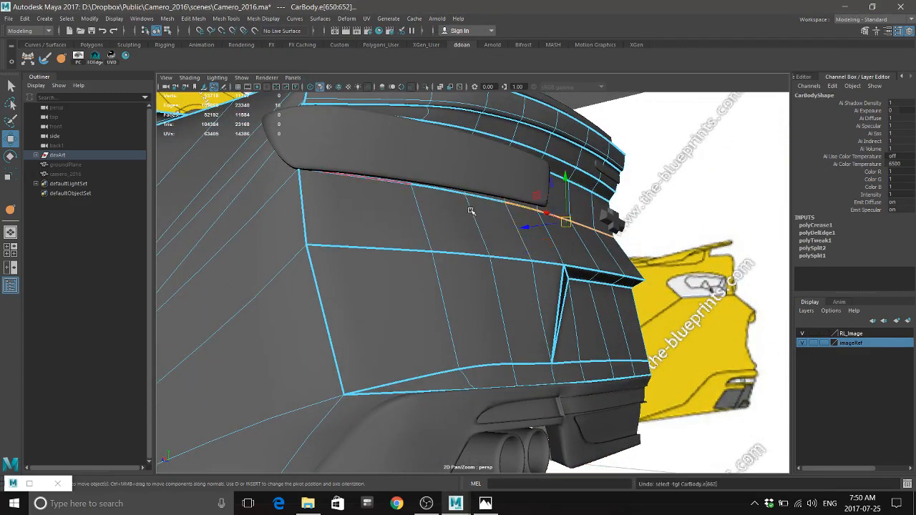
{"action": "left_click", "coordinate": [399, 185], "text": "shift"}
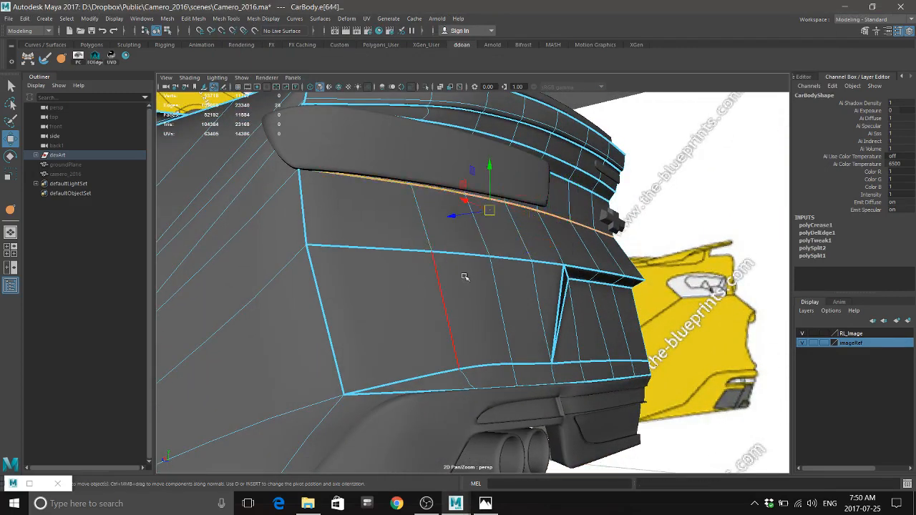
{"action": "right_click_drag", "start_coordinate": [473, 247], "coordinate": [462, 295], "text": "shift"}
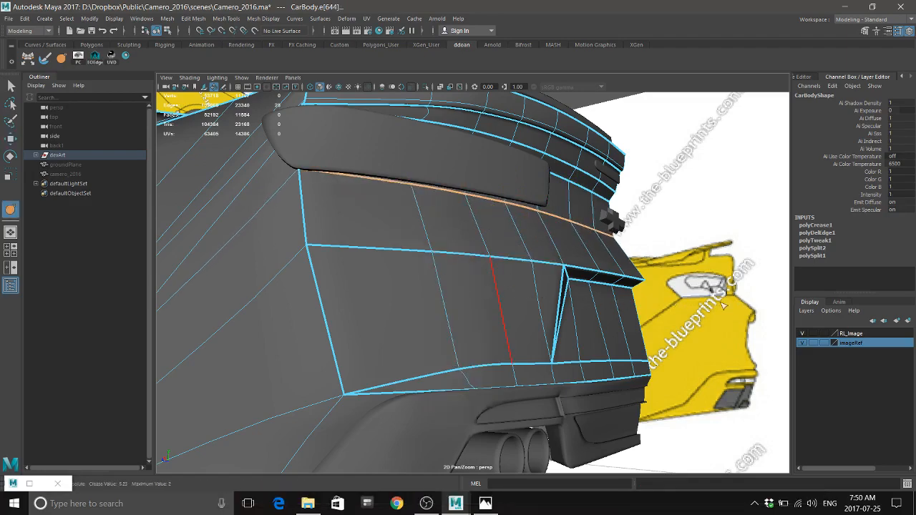
{"action": "left_click_drag", "start_coordinate": [478, 283], "coordinate": [489, 286], "text": "alt"}
{"action": "key", "text": "w"}
{"action": "left_click_drag", "start_coordinate": [484, 248], "coordinate": [509, 303], "text": "alt"}
Leave component mode, show the car body in smooth preview and inspect the creased rear panel without its wireframe
{"action": "key", "text": "F8"}
{"action": "right_click_drag", "start_coordinate": [509, 303], "coordinate": [429, 305], "text": "alt"}
{"action": "left_click_drag", "start_coordinate": [429, 305], "coordinate": [445, 308], "text": "alt"}
{"action": "key", "text": "3"}
{"action": "left_click", "coordinate": [589, 370]}
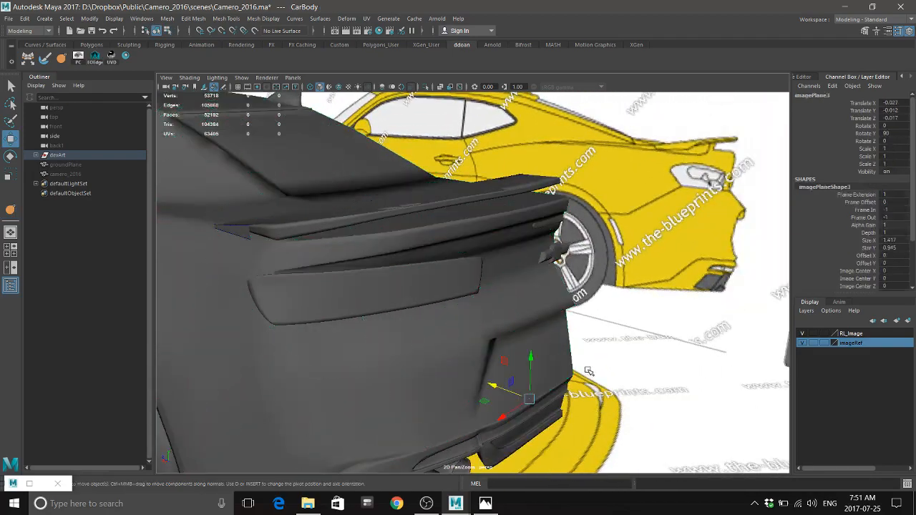
{"action": "right_click_drag", "start_coordinate": [589, 371], "coordinate": [533, 358], "text": "alt"}
{"action": "left_click_drag", "start_coordinate": [533, 358], "coordinate": [494, 304], "text": "alt"}
{"action": "right_click_drag", "start_coordinate": [494, 304], "coordinate": [555, 286], "text": "alt"}
{"action": "left_click_drag", "start_coordinate": [555, 287], "coordinate": [565, 300], "text": "alt"}
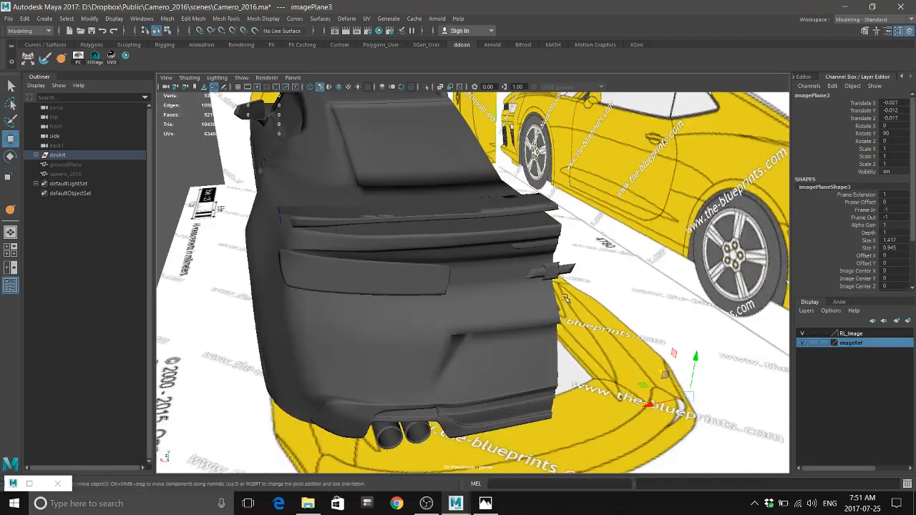
Frame the Chevrolet emblem on the rear panel and compare its placement with the rear-end reference photo
{"action": "left_click", "coordinate": [557, 269]}
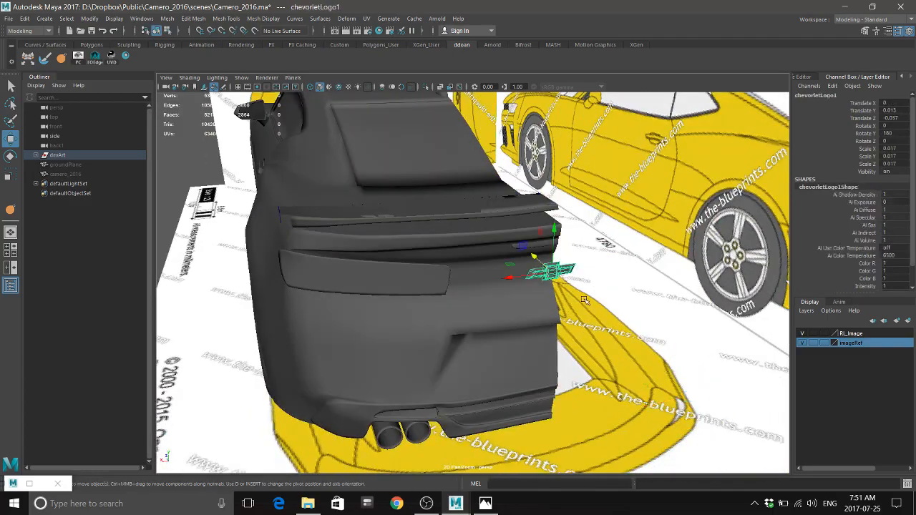
{"action": "key", "text": "f"}
{"action": "left_click_drag", "start_coordinate": [558, 269], "coordinate": [548, 286], "text": "alt"}
{"action": "right_click_drag", "start_coordinate": [547, 286], "coordinate": [532, 307], "text": "alt"}
{"action": "left_click_drag", "start_coordinate": [531, 307], "coordinate": [499, 348], "text": "alt"}
{"action": "left_click", "coordinate": [486, 503]}
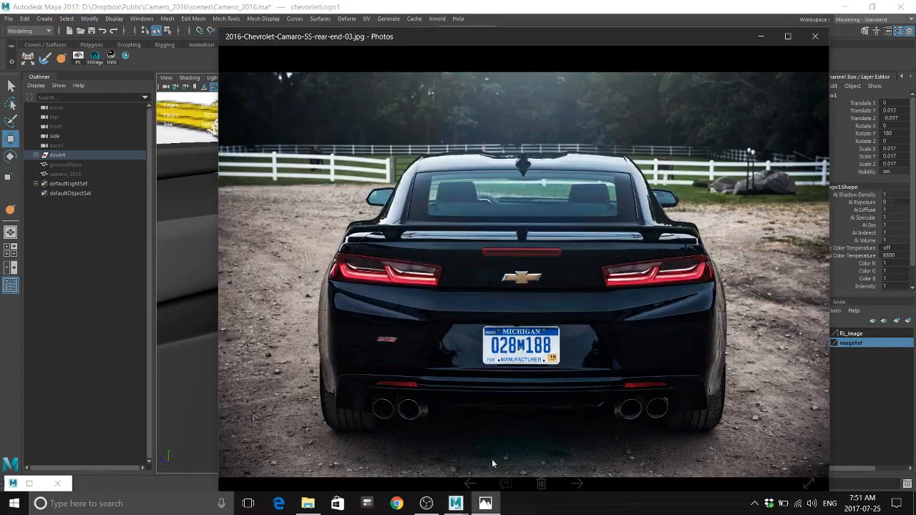
{"action": "left_click", "coordinate": [645, 4]}
{"action": "left_click_drag", "start_coordinate": [471, 245], "coordinate": [402, 283], "text": "alt"}
{"action": "left_click_drag", "start_coordinate": [514, 289], "coordinate": [446, 289], "text": "alt"}
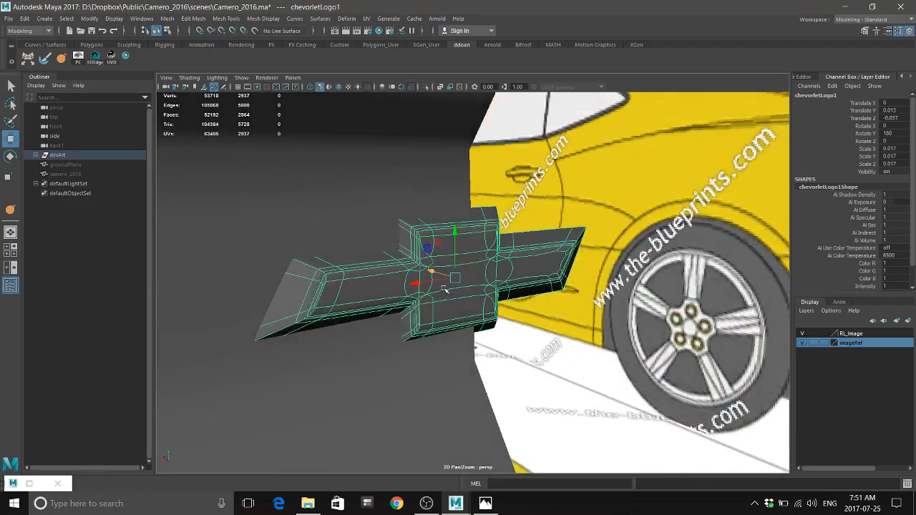
Move the Chevrolet emblem along its depth axis, then extend its back edge loop toward the rear panel to thicken it
{"action": "right_click_drag", "start_coordinate": [446, 288], "coordinate": [422, 290], "text": "alt"}
{"action": "left_click_drag", "start_coordinate": [423, 289], "coordinate": [472, 336], "text": "alt"}
{"action": "right_click_drag", "start_coordinate": [472, 336], "coordinate": [471, 308], "text": "alt"}
{"action": "left_click_drag", "start_coordinate": [440, 277], "coordinate": [537, 235]}
{"action": "right_click_drag", "start_coordinate": [538, 231], "coordinate": [538, 205]}
{"action": "double_click", "coordinate": [520, 238]}
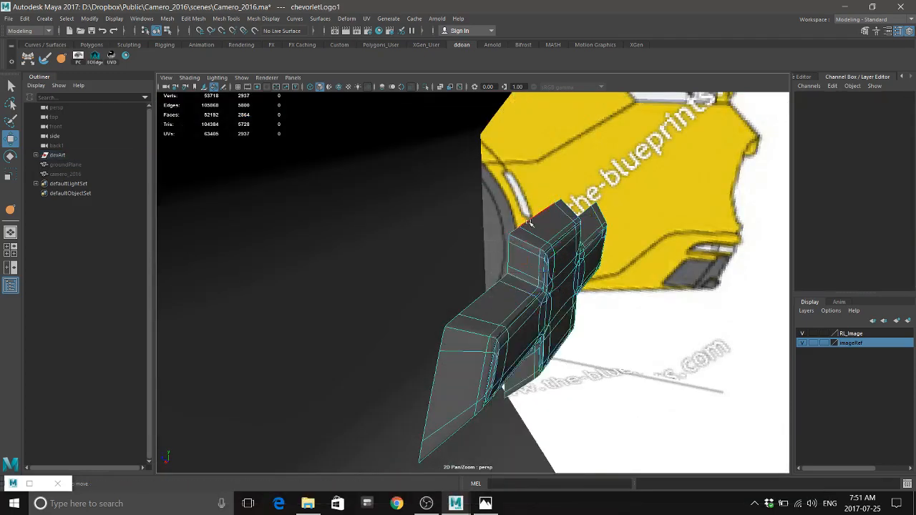
{"action": "left_click_drag", "start_coordinate": [496, 286], "coordinate": [475, 283]}
{"action": "right_click_drag", "start_coordinate": [544, 230], "coordinate": [538, 293]}
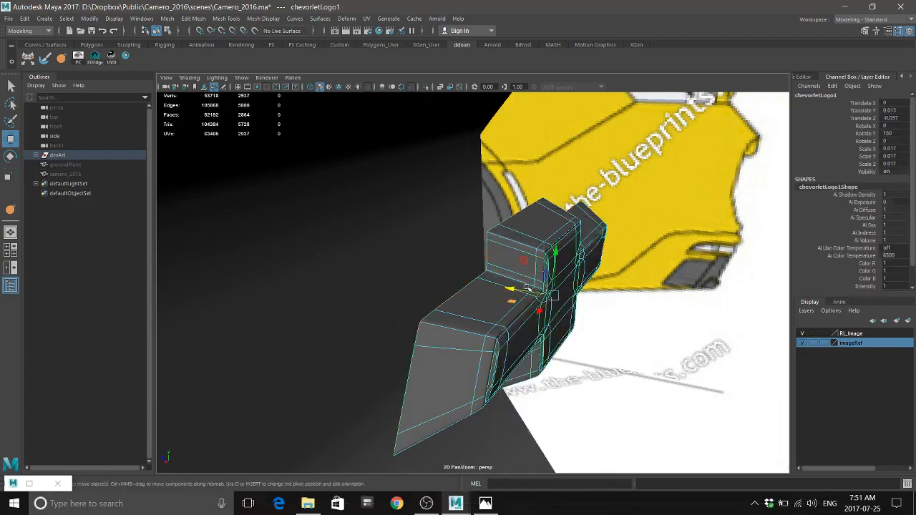
Push the whole Chevrolet emblem inward along Z toward the rear panel and deselect it
{"action": "left_click_drag", "start_coordinate": [523, 285], "coordinate": [460, 274]}
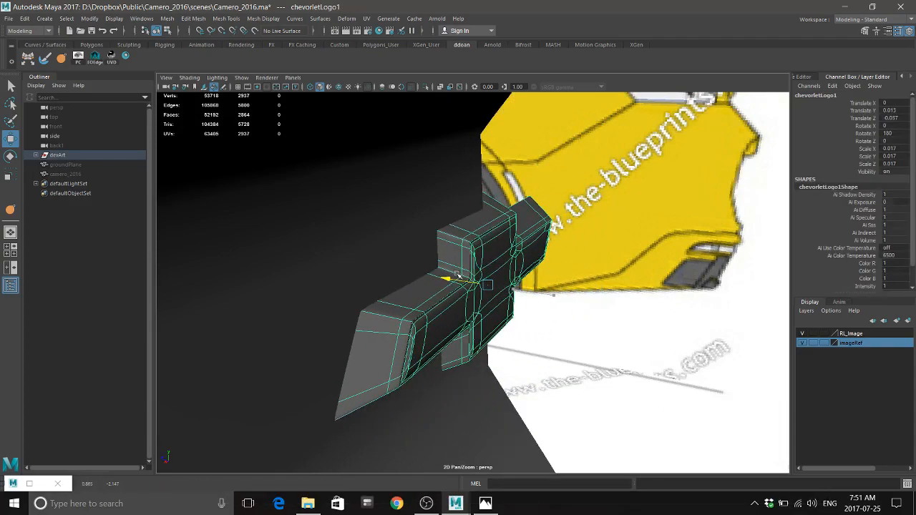
{"action": "left_click_drag", "start_coordinate": [566, 307], "coordinate": [508, 315], "text": "alt"}
{"action": "right_click_drag", "start_coordinate": [508, 315], "coordinate": [408, 331], "text": "alt"}
{"action": "left_click", "coordinate": [635, 373]}
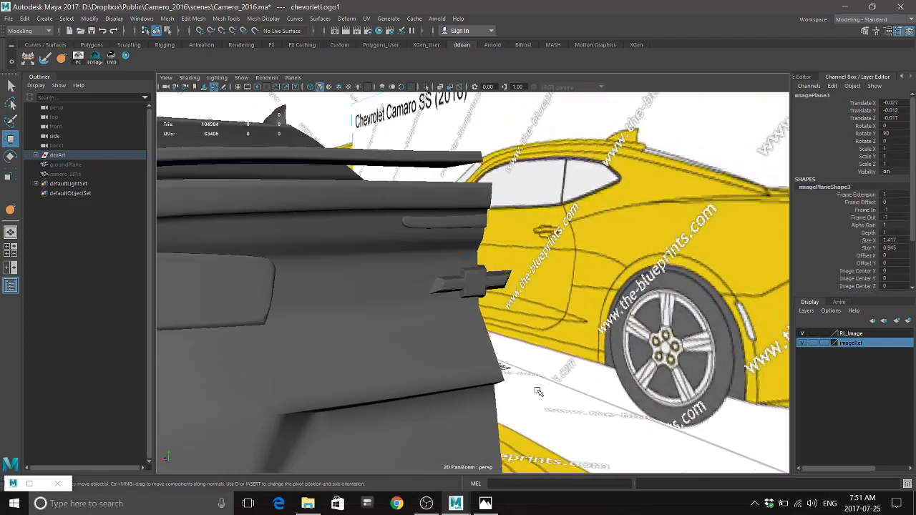
{"action": "right_click_drag", "start_coordinate": [634, 373], "coordinate": [526, 379], "text": "alt"}
{"action": "left_click_drag", "start_coordinate": [526, 378], "coordinate": [527, 355], "text": "alt"}
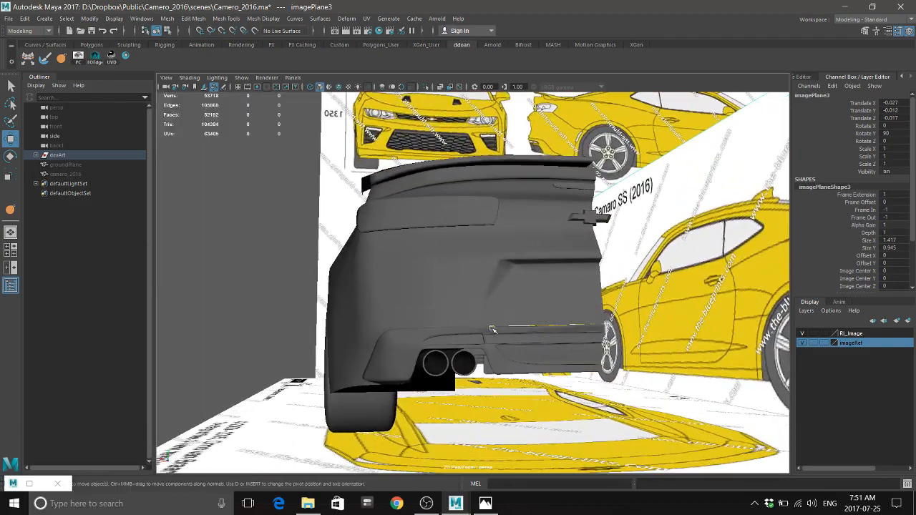
Examine the car's rear end from several angles, with and without the body wireframe shown
{"action": "left_click_drag", "start_coordinate": [492, 328], "coordinate": [479, 347], "text": "alt"}
{"action": "left_click", "coordinate": [524, 329]}
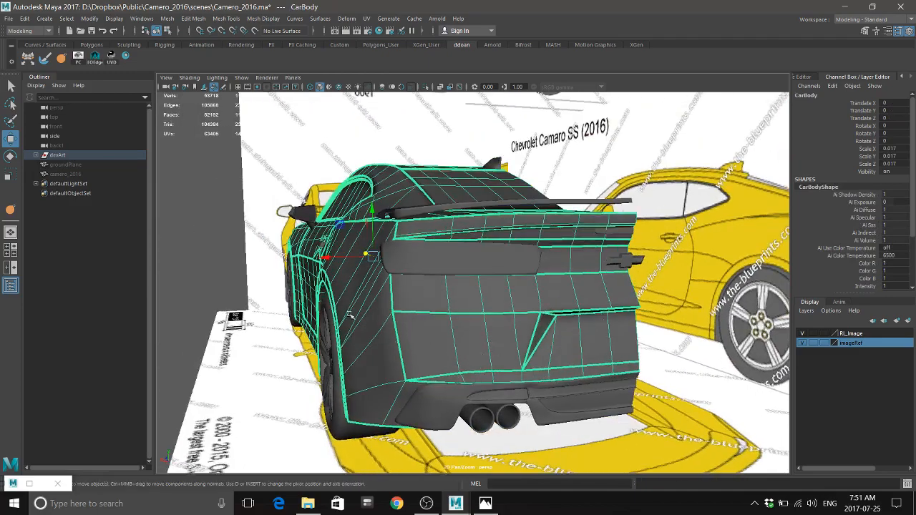
{"action": "left_click", "coordinate": [234, 268]}
{"action": "left_click_drag", "start_coordinate": [498, 312], "coordinate": [422, 407], "text": "alt"}
{"action": "left_click", "coordinate": [426, 504]}
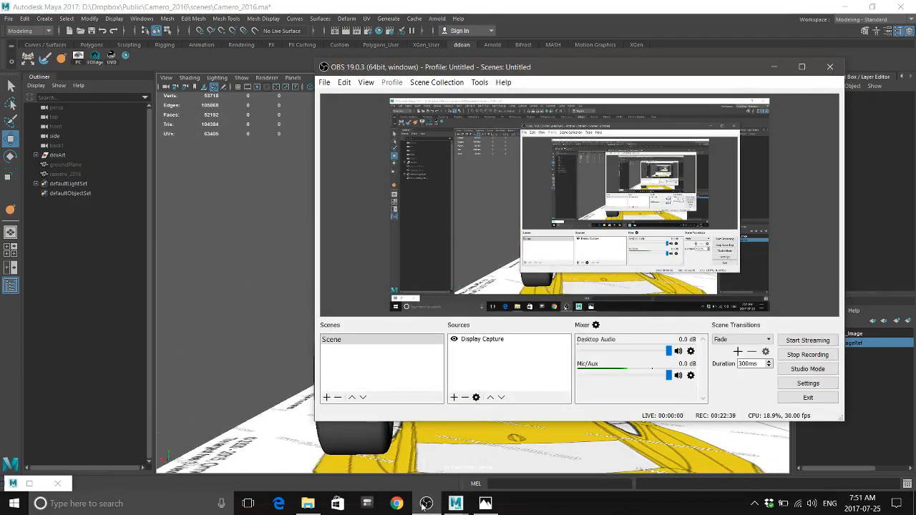
{"action": "left_click", "coordinate": [565, 6]}
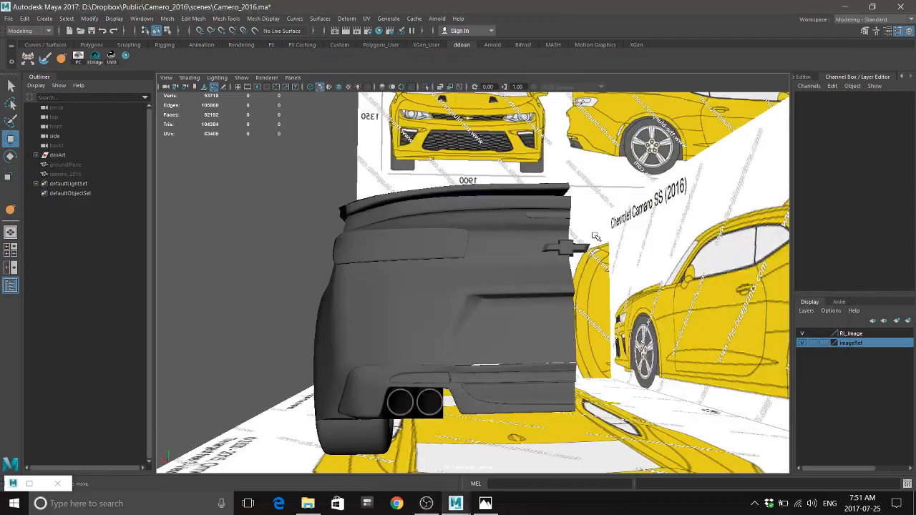
{"action": "left_click_drag", "start_coordinate": [595, 235], "coordinate": [548, 257], "text": "alt"}
{"action": "left_click", "coordinate": [458, 331]}
{"action": "left_click_drag", "start_coordinate": [471, 330], "coordinate": [466, 383], "text": "alt"}
Compare the body's rear corner with the rear-end and rear-wheel close-up reference photos in Photos, then return to Maya
{"action": "left_click", "coordinate": [486, 503]}
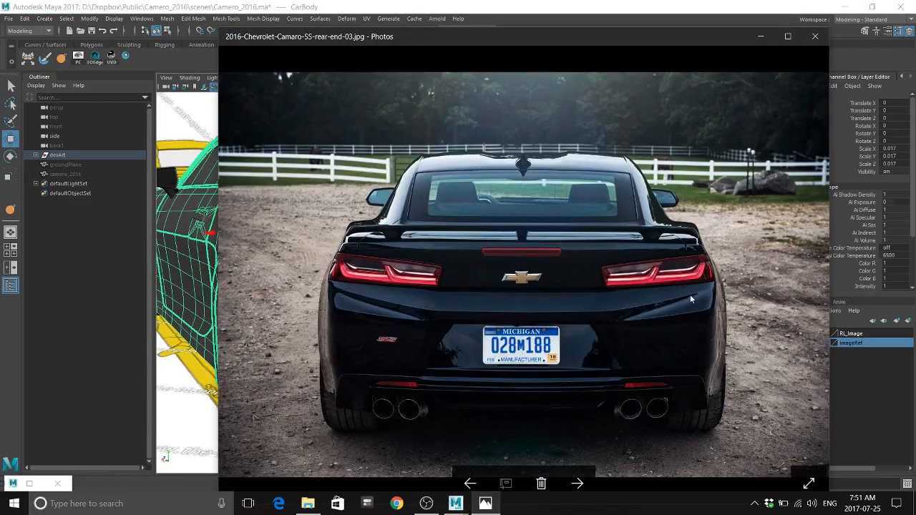
{"action": "key", "text": "Right"}
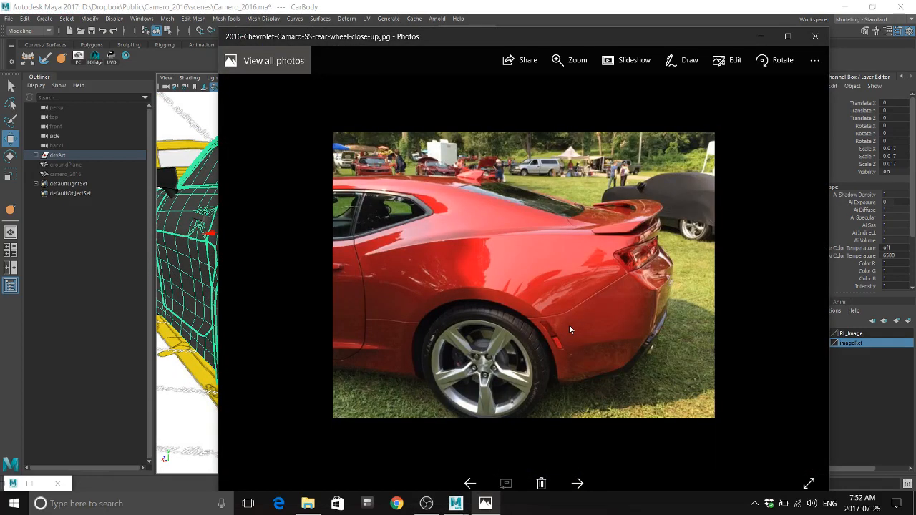
{"action": "key", "text": "Left"}
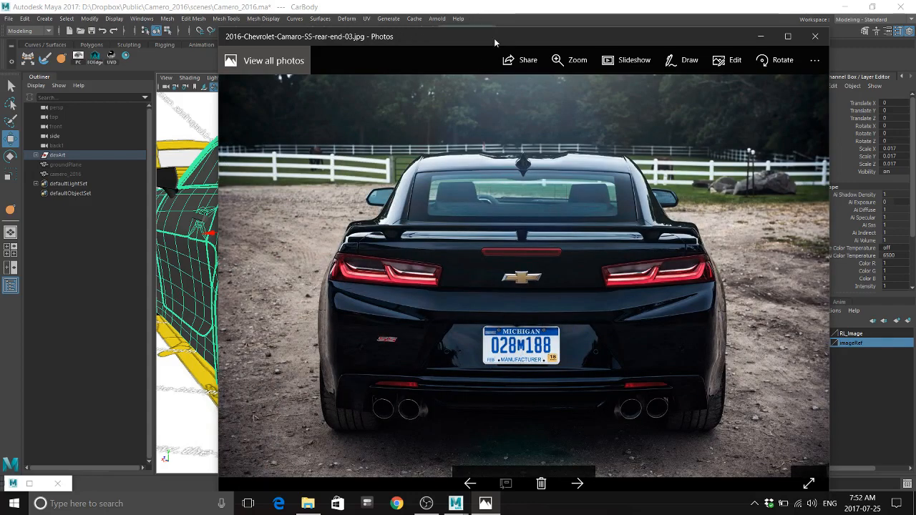
{"action": "left_click", "coordinate": [505, 4]}
{"action": "left_click_drag", "start_coordinate": [526, 229], "coordinate": [577, 363], "text": "alt"}
{"action": "left_click", "coordinate": [486, 504]}
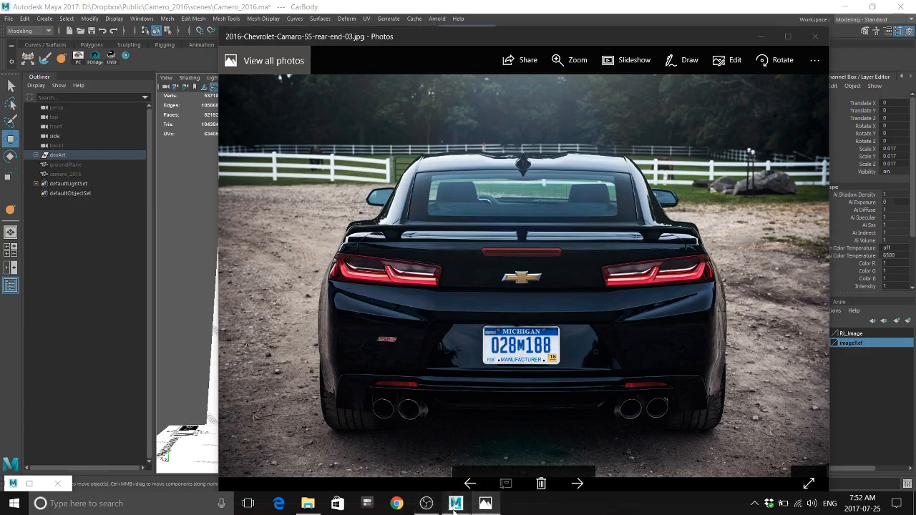
{"action": "mouse_move", "coordinate": [455, 504]}
{"action": "left_click", "coordinate": [522, 458]}
Cut a new edge line with Multi-Cut from the rear wheel arch across the body corner and along the panel below the taillight to the centre
{"action": "mouse_move", "coordinate": [542, 335]}
{"action": "left_mouse_down", "text": "alt"}
{"action": "mouse_move", "coordinate": [573, 336]}
{"action": "mouse_move", "coordinate": [557, 338]}
{"action": "left_mouse_up", "text": "alt"}
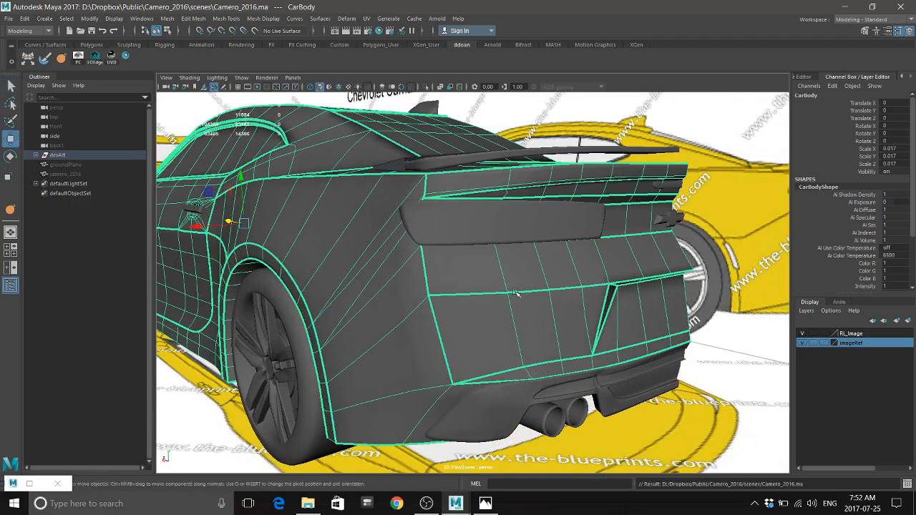
{"action": "left_click_drag", "start_coordinate": [517, 293], "coordinate": [380, 271], "text": "alt"}
{"action": "right_click_drag", "start_coordinate": [379, 271], "coordinate": [335, 283], "text": "shift"}
{"action": "left_click_drag", "start_coordinate": [412, 330], "coordinate": [408, 326], "text": "alt"}
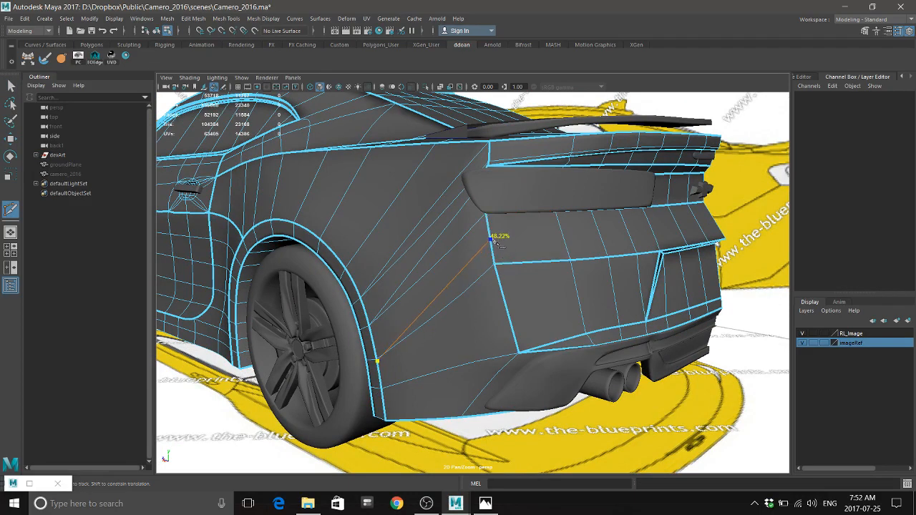
{"action": "left_click_drag", "start_coordinate": [635, 283], "coordinate": [506, 272], "text": "alt"}
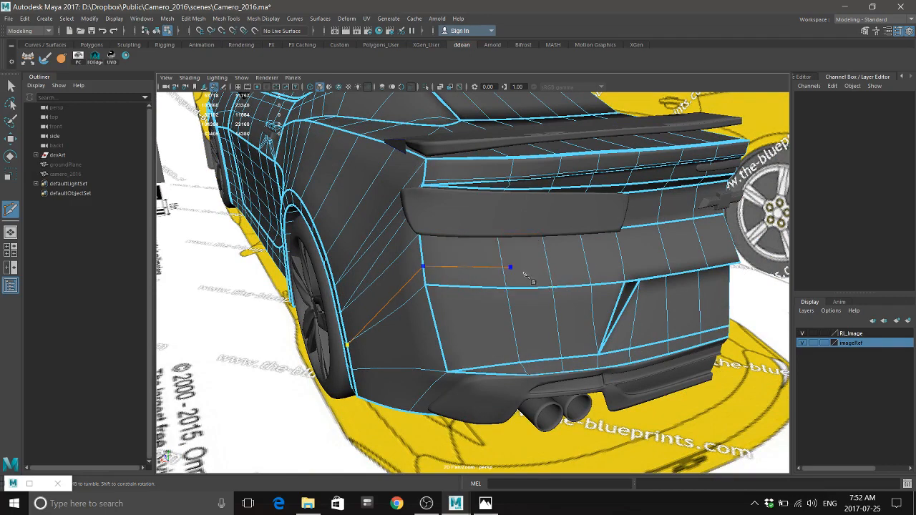
{"action": "left_click_drag", "start_coordinate": [525, 276], "coordinate": [589, 301], "text": "alt"}
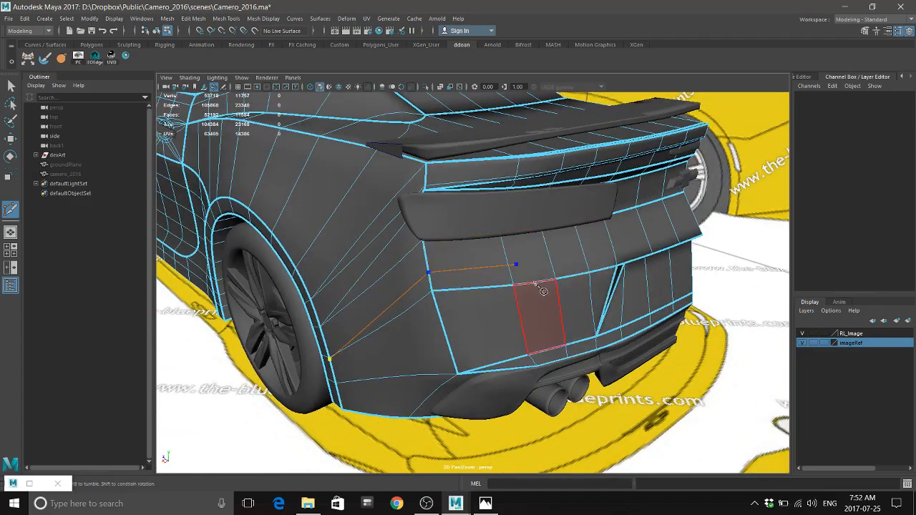
{"action": "right_click_drag", "start_coordinate": [543, 291], "coordinate": [587, 301], "text": "alt"}
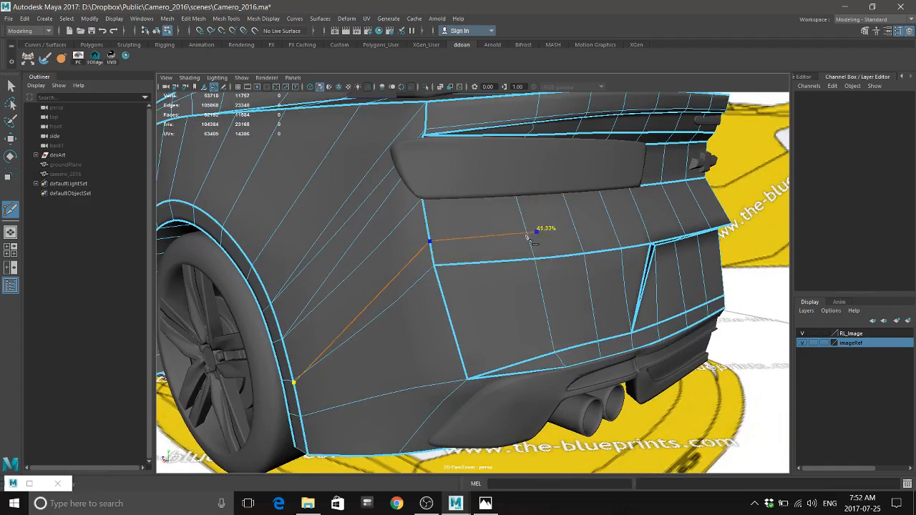
{"action": "left_click_drag", "start_coordinate": [614, 283], "coordinate": [490, 256], "text": "alt"}
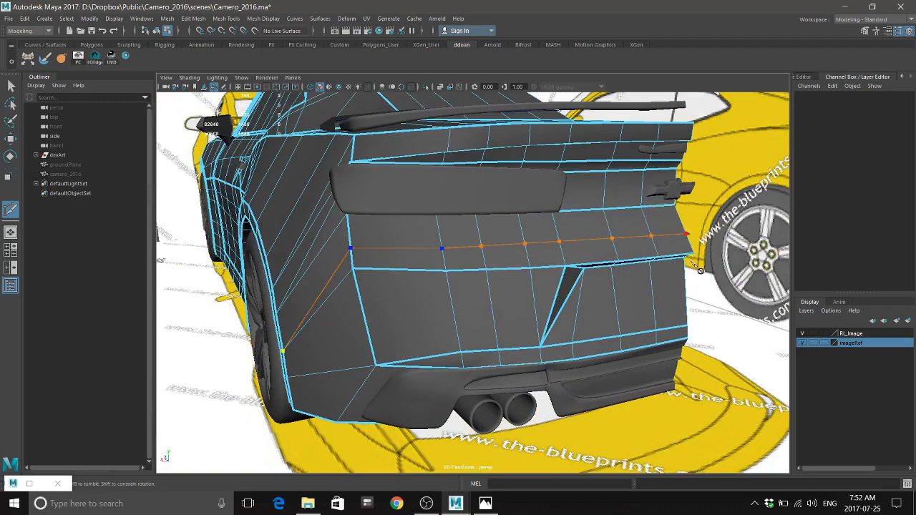
{"action": "middle_click_drag", "start_coordinate": [700, 270], "coordinate": [675, 274], "text": "alt"}
{"action": "key", "text": "w"}
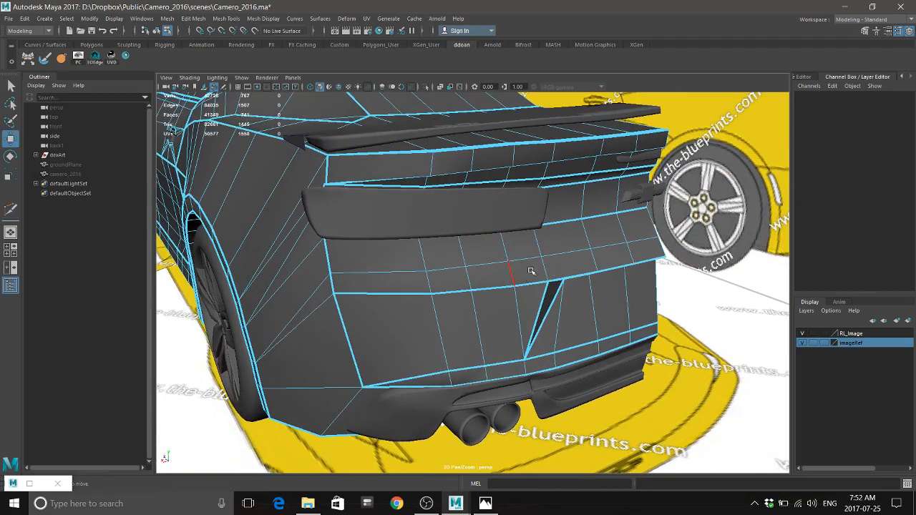
Inspect the new edge line from several angles and compare it with the rear-end reference photo in Photos, then return to Maya
{"action": "left_click_drag", "start_coordinate": [528, 268], "coordinate": [535, 317], "text": "alt"}
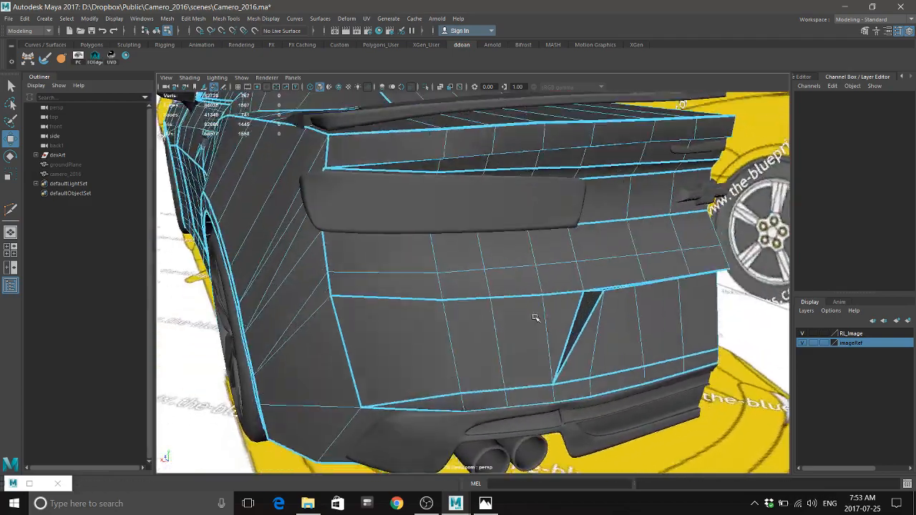
{"action": "right_click_drag", "start_coordinate": [535, 317], "coordinate": [527, 258]}
{"action": "left_click_drag", "start_coordinate": [516, 306], "coordinate": [544, 307], "text": "alt"}
{"action": "mouse_move", "coordinate": [476, 229]}
{"action": "right_mouse_down"}
{"action": "mouse_move", "coordinate": [471, 212]}
{"action": "mouse_move", "coordinate": [429, 231]}
{"action": "mouse_move", "coordinate": [477, 230]}
{"action": "right_mouse_up"}
{"action": "mouse_move", "coordinate": [571, 336]}
{"action": "left_mouse_down", "text": "alt"}
{"action": "mouse_move", "coordinate": [558, 321]}
{"action": "mouse_move", "coordinate": [571, 336]}
{"action": "left_mouse_up", "text": "alt"}
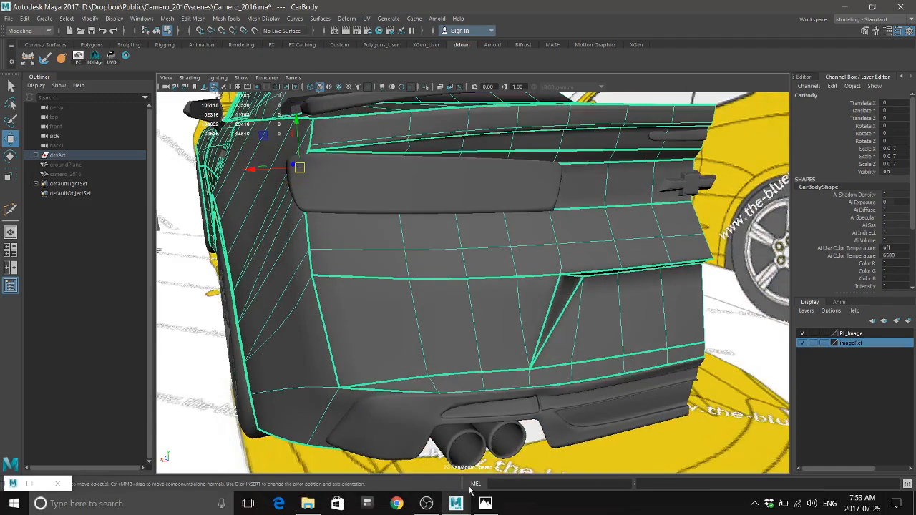
{"action": "left_click", "coordinate": [485, 503]}
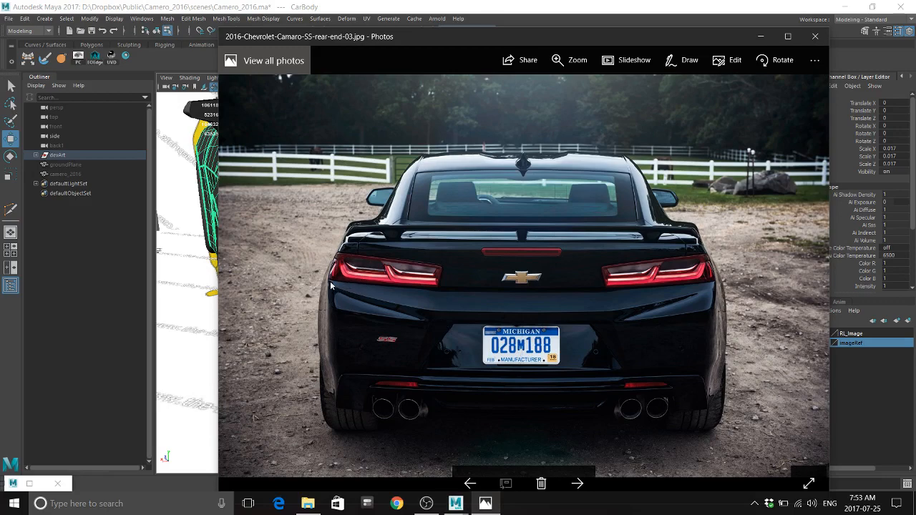
{"action": "left_click", "coordinate": [570, 22]}
{"action": "left_click_drag", "start_coordinate": [406, 266], "coordinate": [593, 262], "text": "alt"}
{"action": "middle_click_drag", "start_coordinate": [593, 262], "coordinate": [625, 262], "text": "alt"}
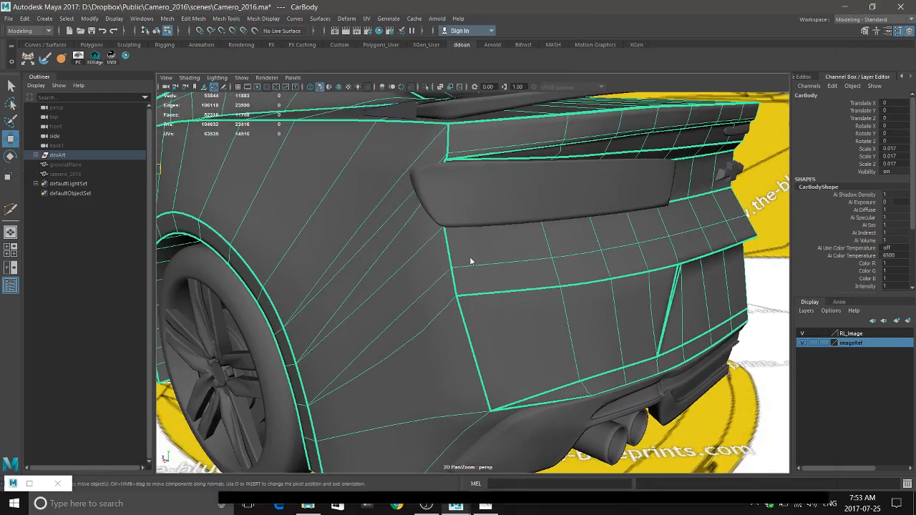
Isolate the car body in the viewport and switch it to vertex editing at the rear corner
{"action": "right_click_drag", "start_coordinate": [471, 262], "coordinate": [443, 236]}
{"action": "left_click_drag", "start_coordinate": [482, 249], "coordinate": [494, 267], "text": "alt"}
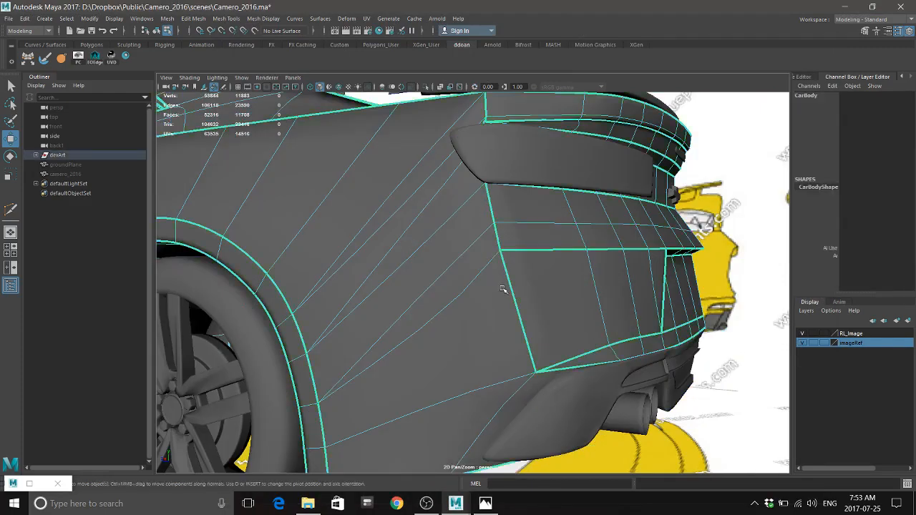
{"action": "key", "text": "F8"}
{"action": "key", "text": "ctrl+1"}
{"action": "left_click_drag", "start_coordinate": [543, 237], "coordinate": [535, 259], "text": "alt"}
{"action": "right_click_drag", "start_coordinate": [507, 285], "coordinate": [465, 232]}
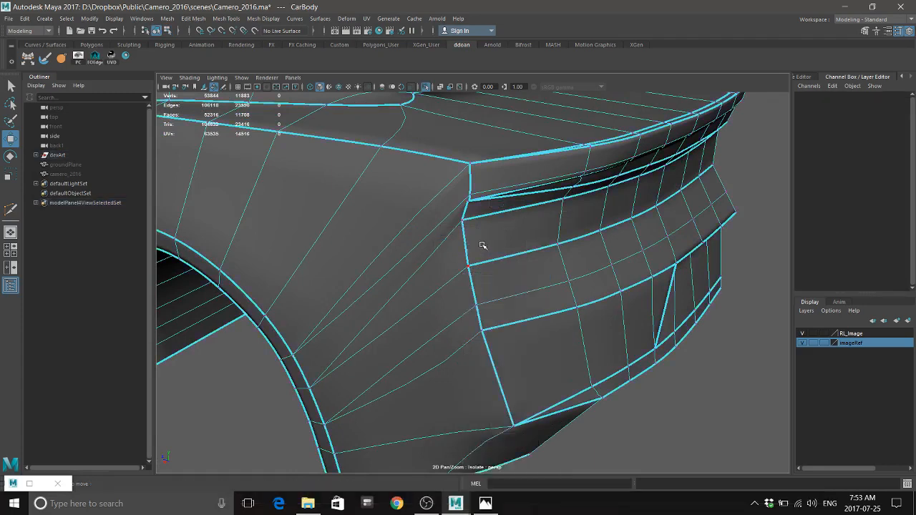
Place the new line's corner vertex pivot on the vertex above it and scale the vertex up toward that point
{"action": "left_click", "coordinate": [473, 302]}
{"action": "left_click_drag", "start_coordinate": [501, 283], "coordinate": [573, 300], "text": "alt"}
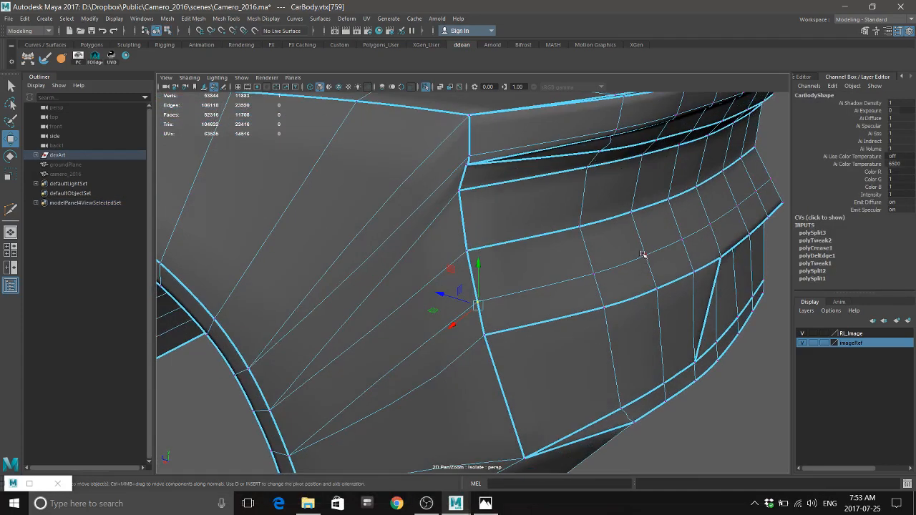
{"action": "key", "text": "d"}
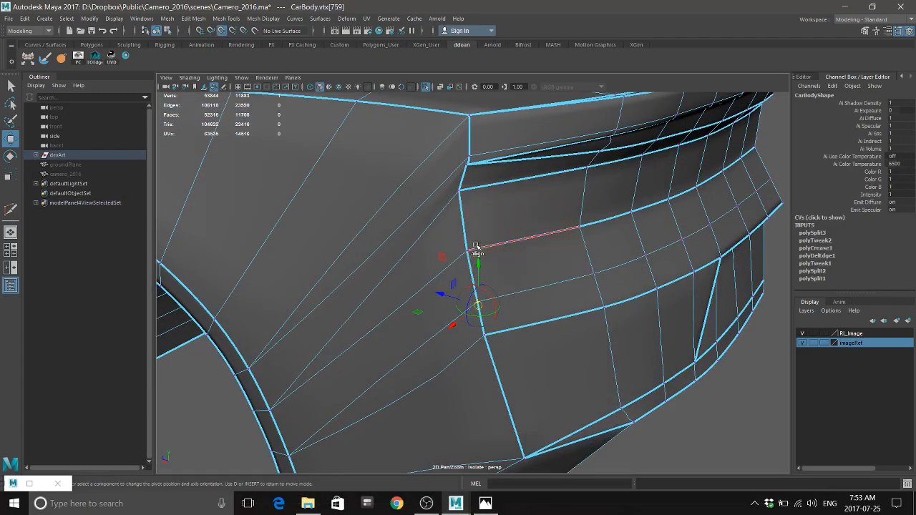
{"action": "left_click", "coordinate": [467, 252]}
{"action": "key", "text": "r"}
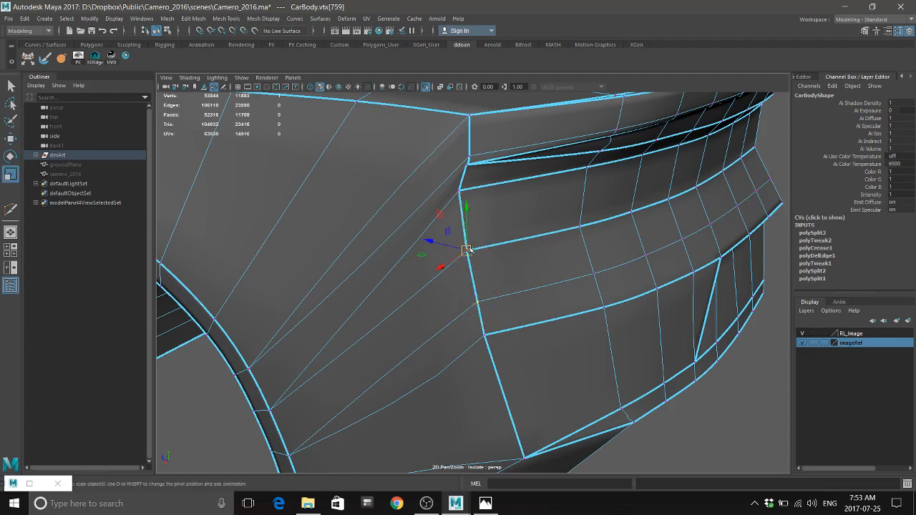
{"action": "left_click_drag", "start_coordinate": [468, 254], "coordinate": [425, 250]}
{"action": "left_click_drag", "start_coordinate": [560, 287], "coordinate": [501, 277], "text": "alt"}
{"action": "left_click_drag", "start_coordinate": [569, 276], "coordinate": [477, 289], "text": "alt"}
{"action": "left_click_drag", "start_coordinate": [422, 277], "coordinate": [433, 293], "text": "alt"}
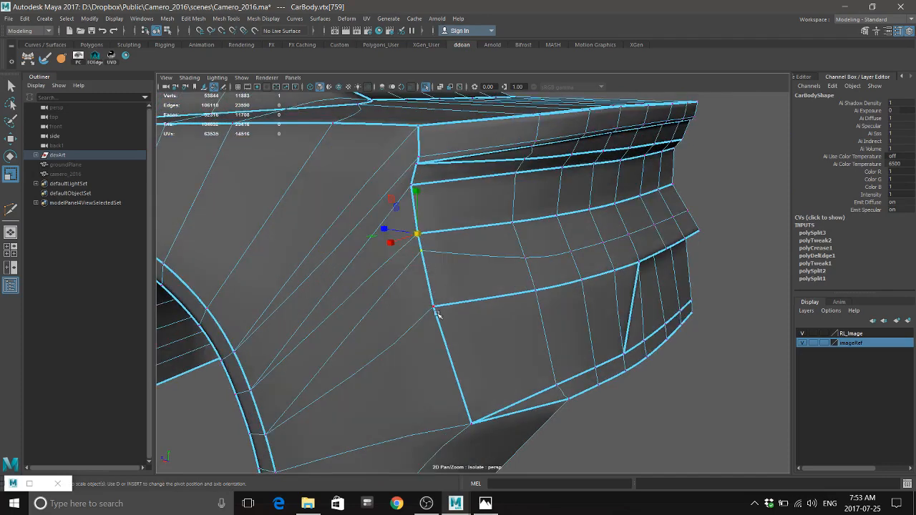
Select all edges of the new line from the corner to the centre, checking the rear-end reference photo, and crease them
{"action": "left_click_drag", "start_coordinate": [516, 293], "coordinate": [492, 256], "text": "alt"}
{"action": "right_click_drag", "start_coordinate": [493, 232], "coordinate": [494, 213]}
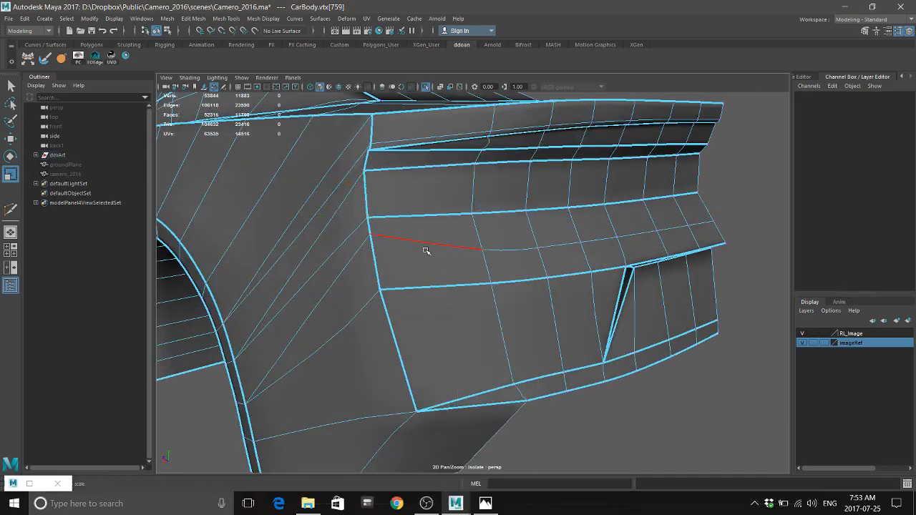
{"action": "left_click", "coordinate": [427, 248]}
{"action": "left_click", "coordinate": [485, 504]}
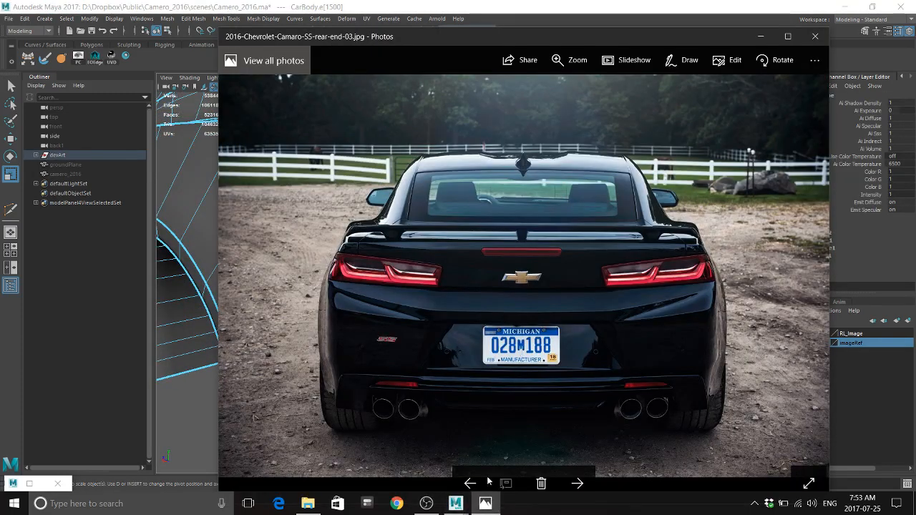
{"action": "left_click", "coordinate": [486, 504]}
{"action": "left_click_drag", "start_coordinate": [532, 229], "coordinate": [487, 265], "text": "alt"}
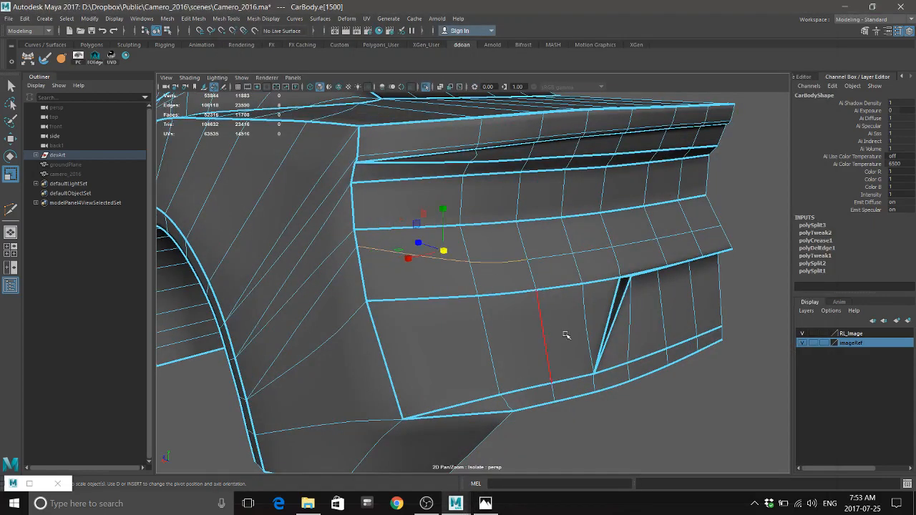
{"action": "left_click", "coordinate": [567, 257], "text": "shift"}
{"action": "left_click", "coordinate": [602, 253], "text": "shift"}
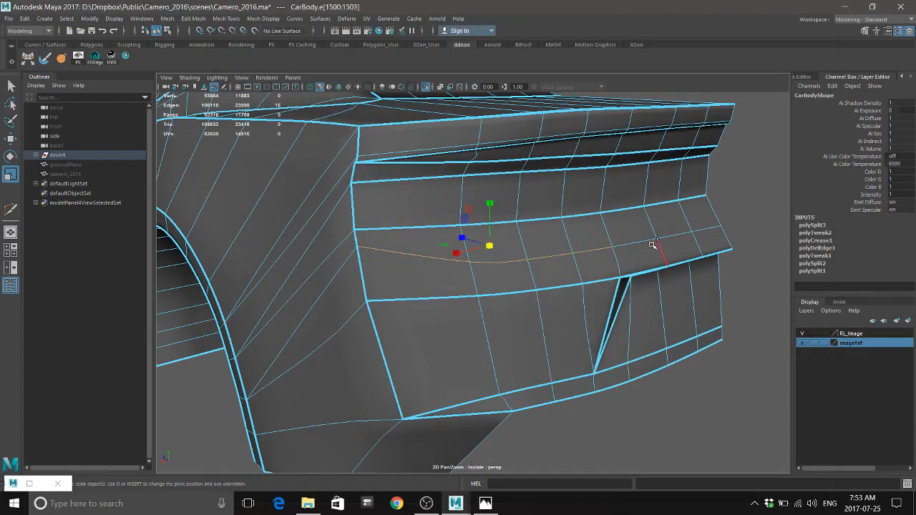
{"action": "left_click", "coordinate": [650, 247], "text": "shift"}
{"action": "left_click", "coordinate": [677, 239], "text": "shift"}
{"action": "left_click", "coordinate": [702, 237], "text": "shift"}
{"action": "left_click", "coordinate": [485, 504]}
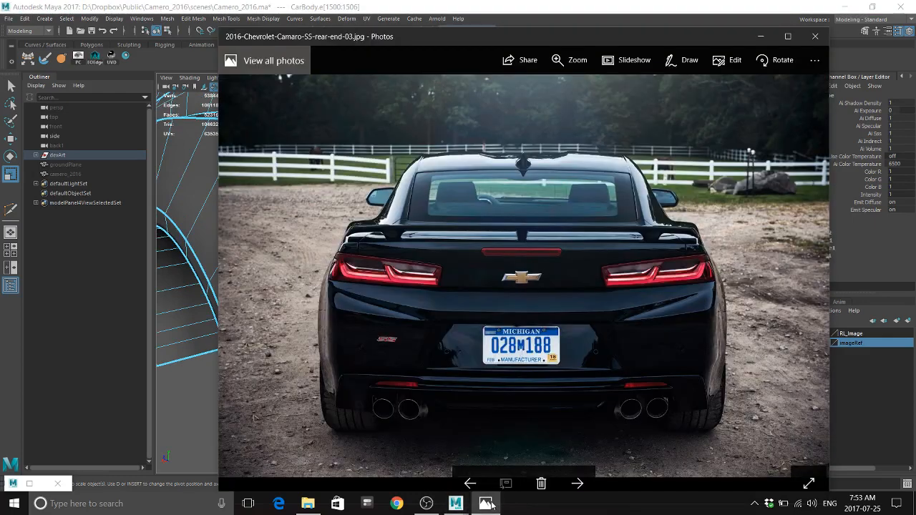
{"action": "left_click", "coordinate": [690, 3]}
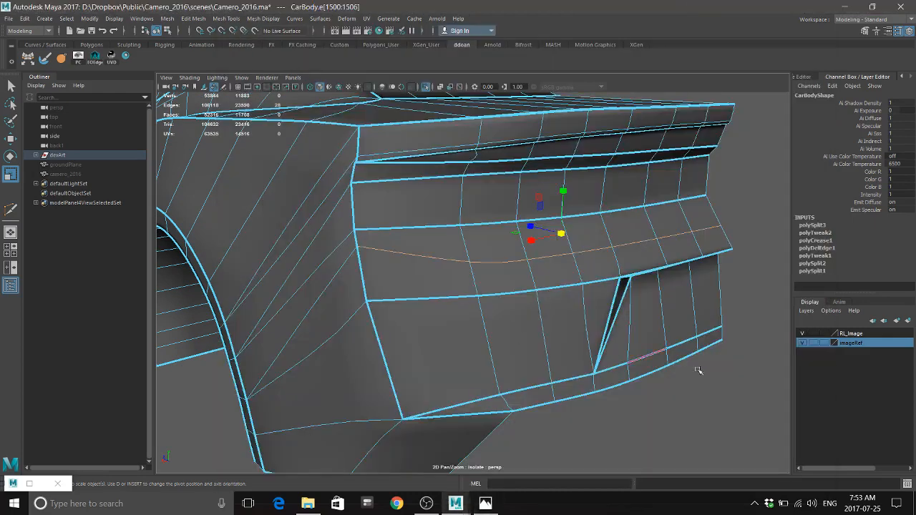
{"action": "right_click_drag", "start_coordinate": [693, 379], "coordinate": [692, 383], "text": "shift"}
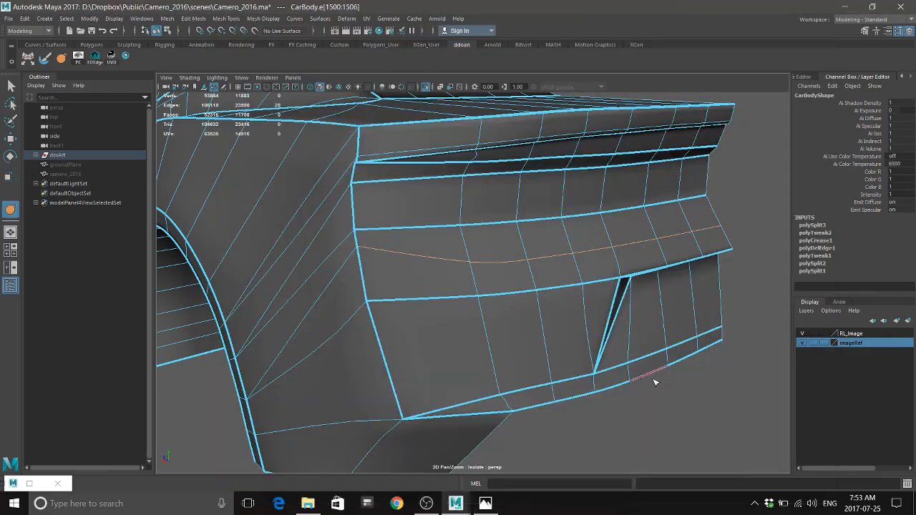
{"action": "middle_click_drag", "start_coordinate": [653, 383], "coordinate": [724, 402]}
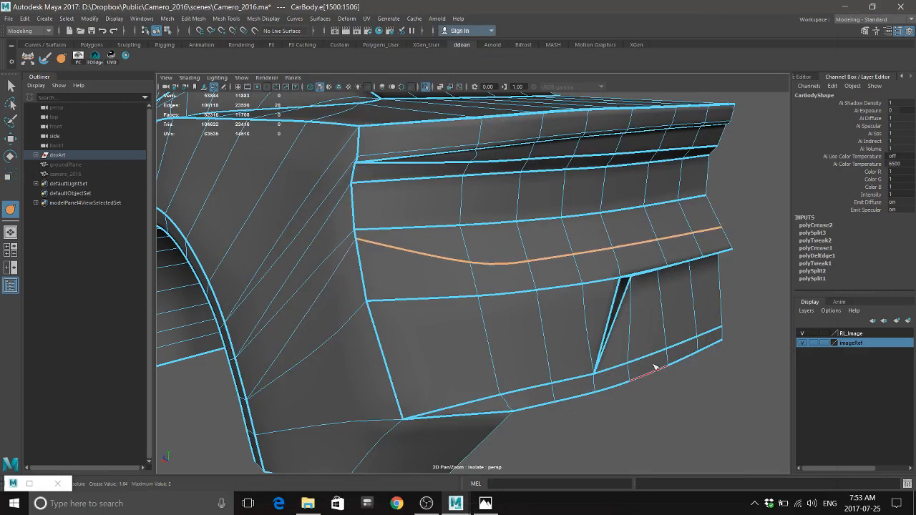
Adjust the crease on the line's curved edge segment near the rear corner and leave the Crease tool
{"action": "middle_click_drag", "start_coordinate": [584, 390], "coordinate": [736, 435]}
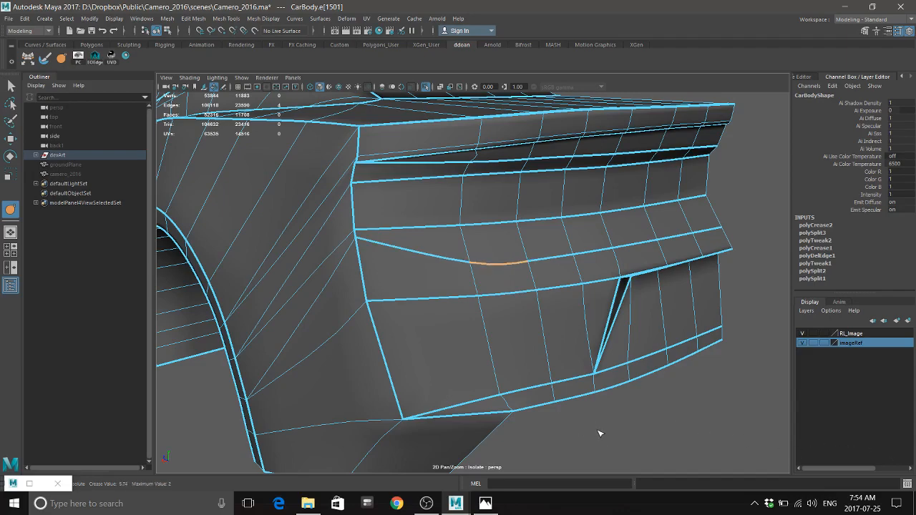
{"action": "left_click_drag", "start_coordinate": [600, 433], "coordinate": [523, 422], "text": "alt"}
{"action": "middle_click_drag", "start_coordinate": [624, 438], "coordinate": [617, 437]}
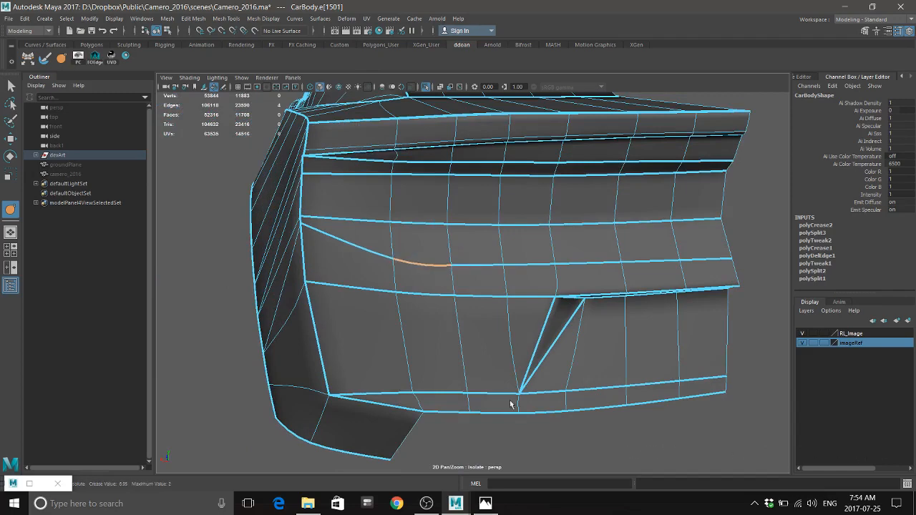
{"action": "key", "text": "w"}
Recheck the rear-end photo, then lower the creased edges between the curved segment and the centre and shift them slightly rearward along Z
{"action": "left_click_drag", "start_coordinate": [481, 288], "coordinate": [567, 312], "text": "alt"}
{"action": "left_click", "coordinate": [485, 504]}
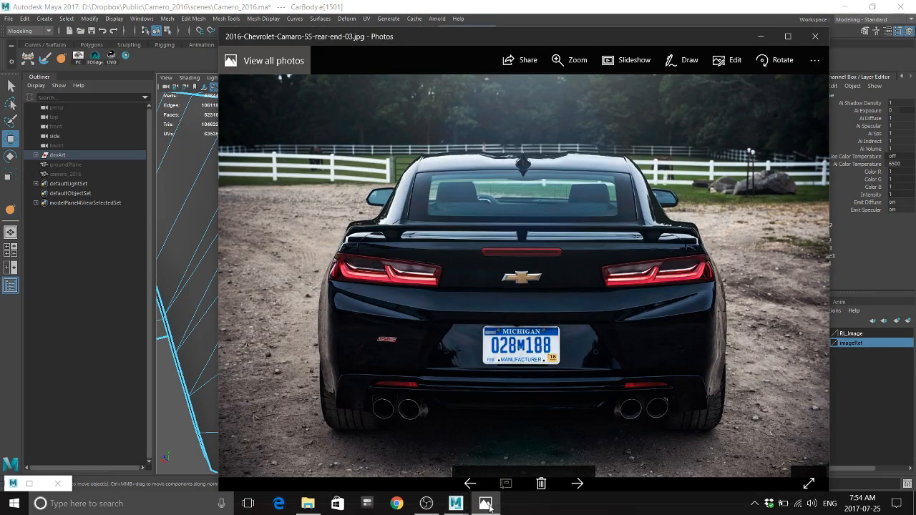
{"action": "key", "text": "alt+Tab"}
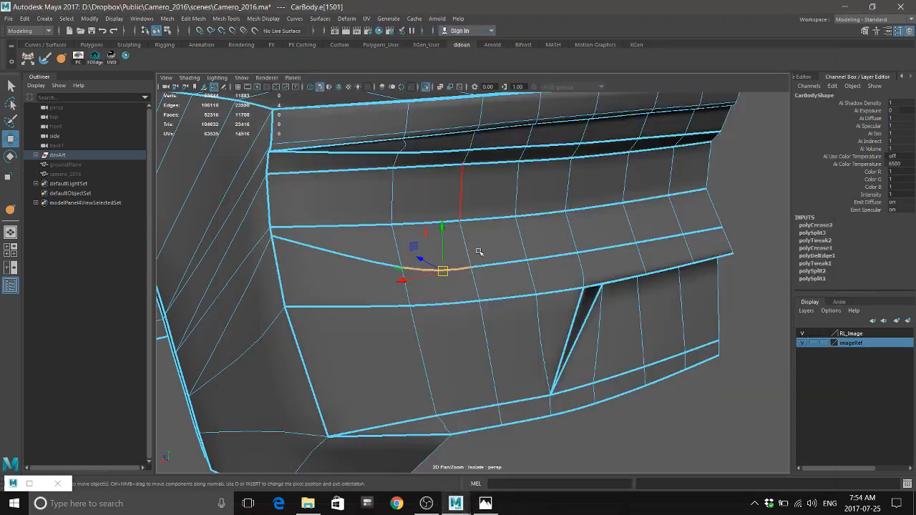
{"action": "left_click_drag", "start_coordinate": [481, 253], "coordinate": [564, 280], "text": "alt"}
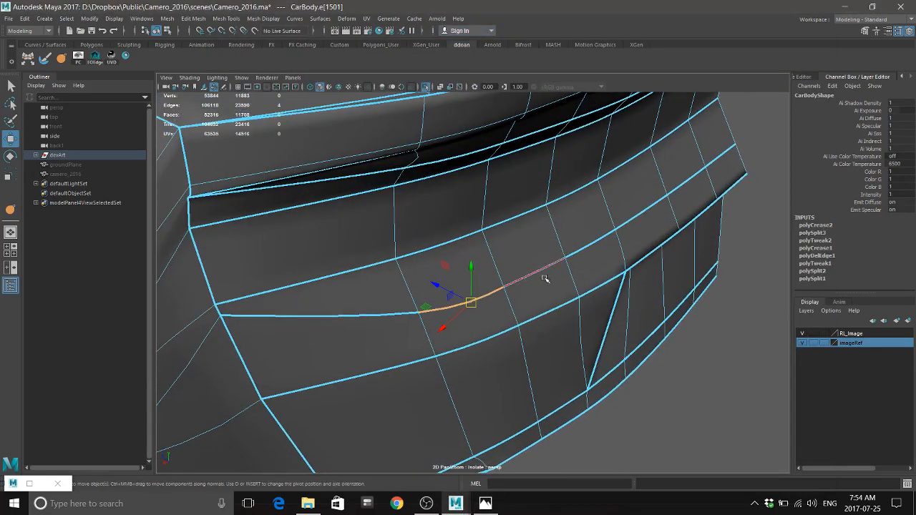
{"action": "left_click", "coordinate": [545, 279]}
{"action": "left_click", "coordinate": [628, 227], "text": "shift"}
{"action": "left_click", "coordinate": [688, 179], "text": "shift"}
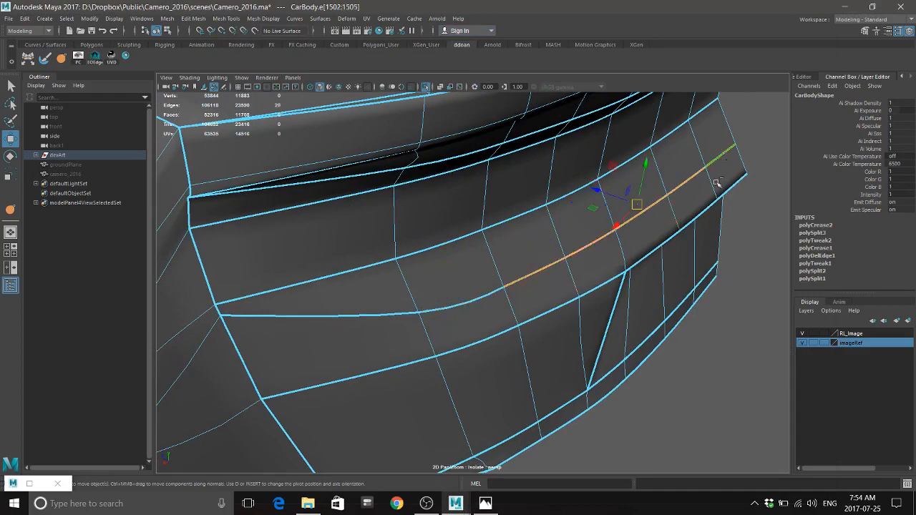
{"action": "left_click_drag", "start_coordinate": [716, 184], "coordinate": [636, 184], "text": "alt"}
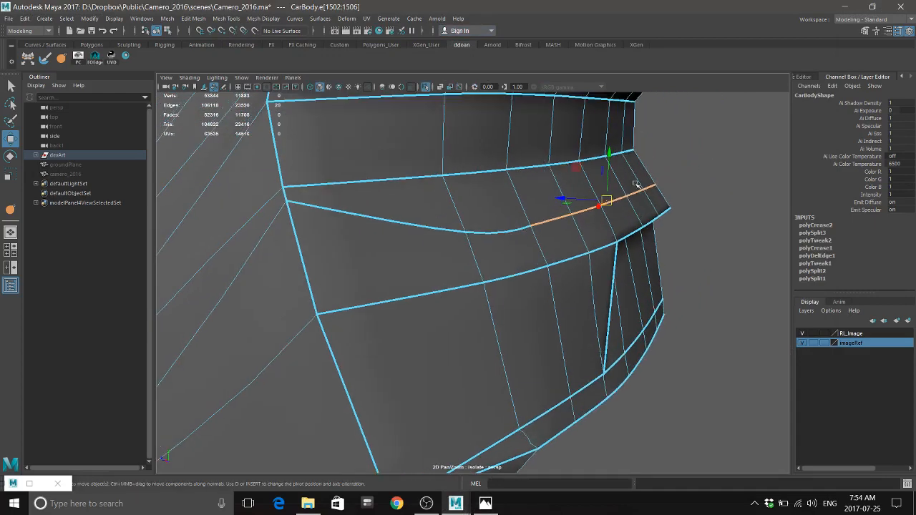
{"action": "left_click_drag", "start_coordinate": [611, 153], "coordinate": [617, 164]}
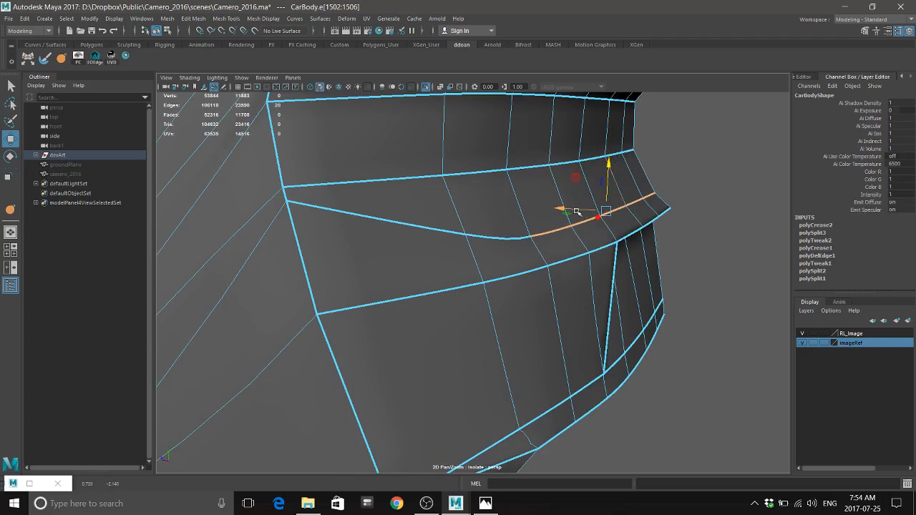
{"action": "left_click_drag", "start_coordinate": [577, 212], "coordinate": [586, 210]}
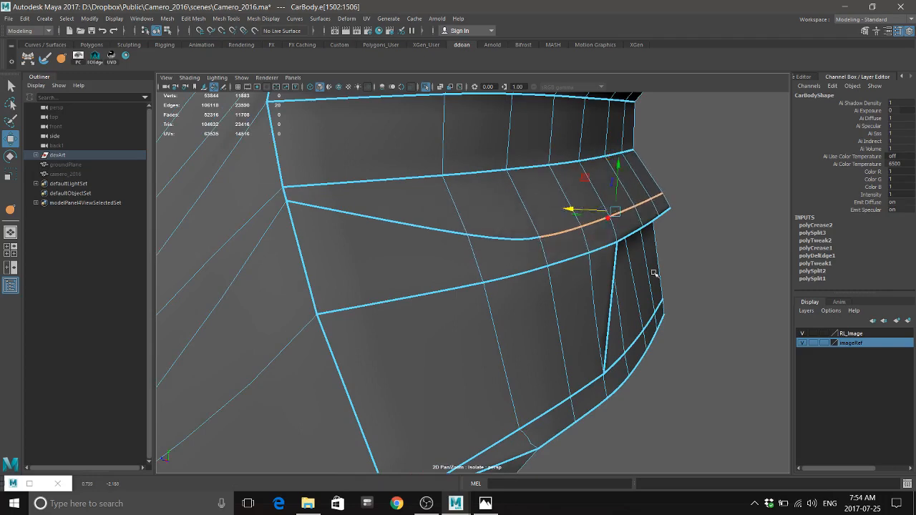
{"action": "left_click_drag", "start_coordinate": [654, 273], "coordinate": [606, 169], "text": "alt"}
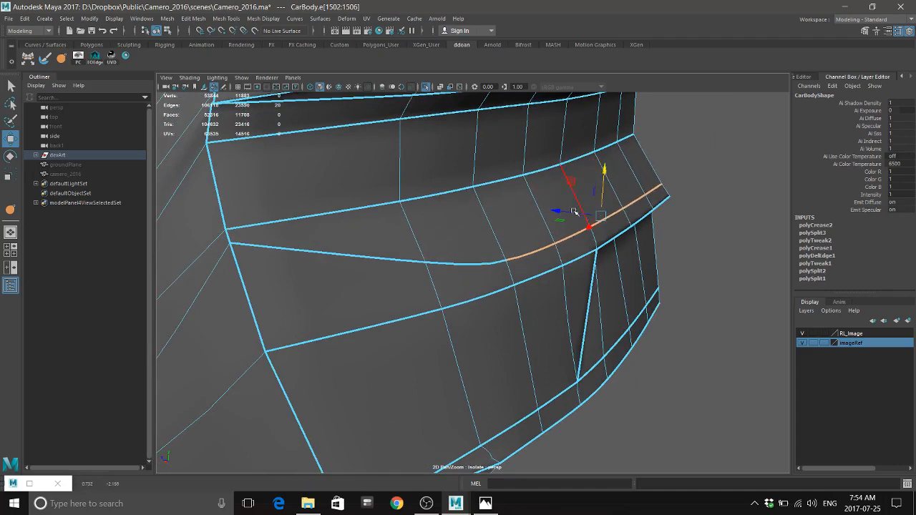
Nudge the creased edges between the curved segment and the centre along Z and compare with the rear-end reference photo
{"action": "left_click_drag", "start_coordinate": [558, 211], "coordinate": [564, 213]}
{"action": "mouse_move", "coordinate": [631, 269]}
{"action": "left_mouse_down", "text": "alt"}
{"action": "mouse_move", "coordinate": [638, 272]}
{"action": "mouse_move", "coordinate": [619, 282]}
{"action": "left_mouse_up", "text": "alt"}
{"action": "left_click", "coordinate": [490, 509]}
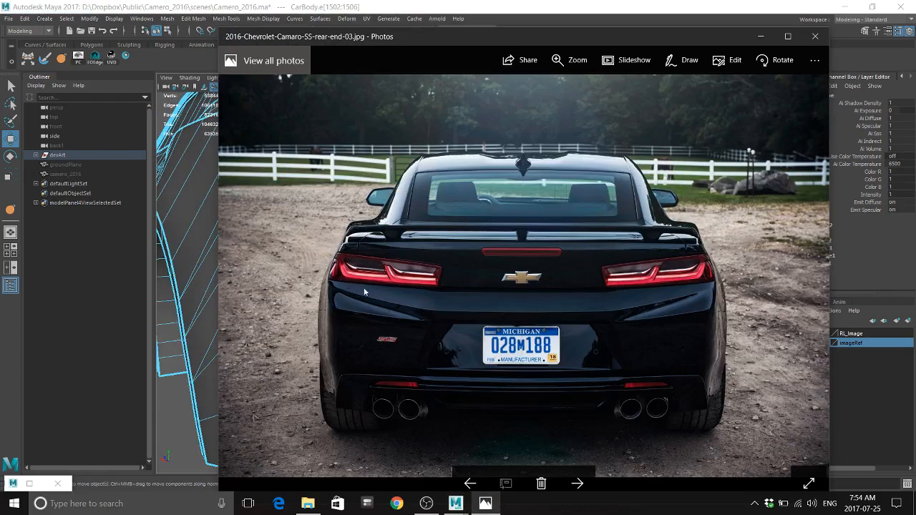
{"action": "key", "text": "alt+Tab"}
Lower the creased line's vertex at its bend near the rear corner and check the rear-end photo
{"action": "left_click_drag", "start_coordinate": [456, 302], "coordinate": [515, 291], "text": "alt"}
{"action": "right_click_drag", "start_coordinate": [481, 270], "coordinate": [455, 245]}
{"action": "left_click", "coordinate": [471, 273]}
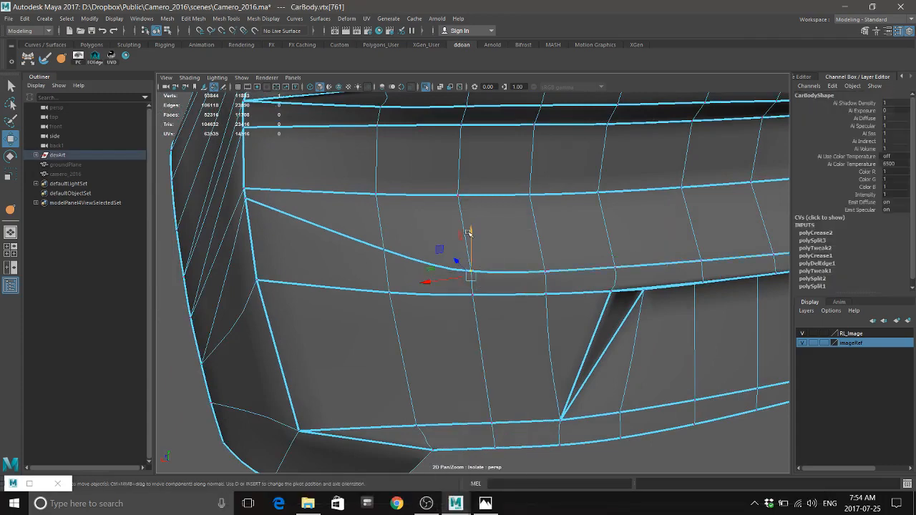
{"action": "left_click_drag", "start_coordinate": [468, 232], "coordinate": [628, 324]}
{"action": "left_click", "coordinate": [486, 504]}
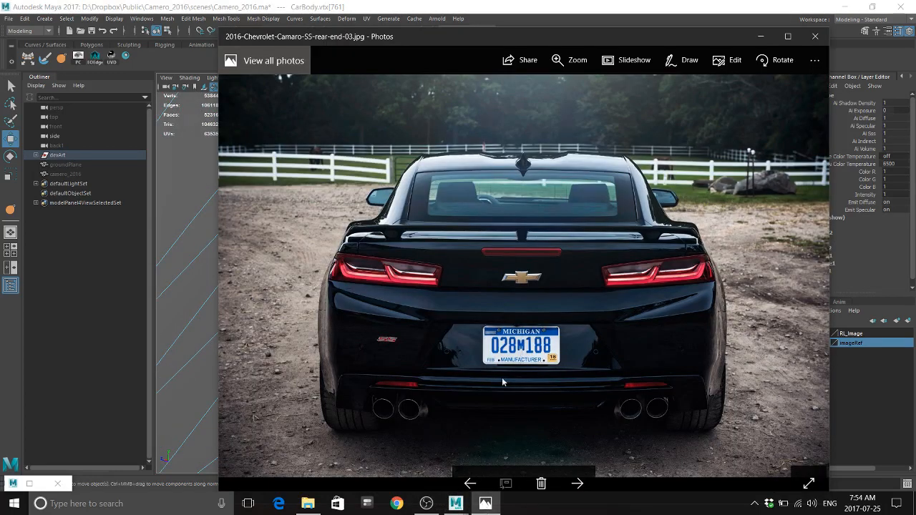
{"action": "key", "text": "alt+Tab"}
Try to shift the line's two edges between the rear corner and the bend along Z
{"action": "left_click_drag", "start_coordinate": [485, 285], "coordinate": [518, 286], "text": "alt"}
{"action": "right_click", "coordinate": [518, 230]}
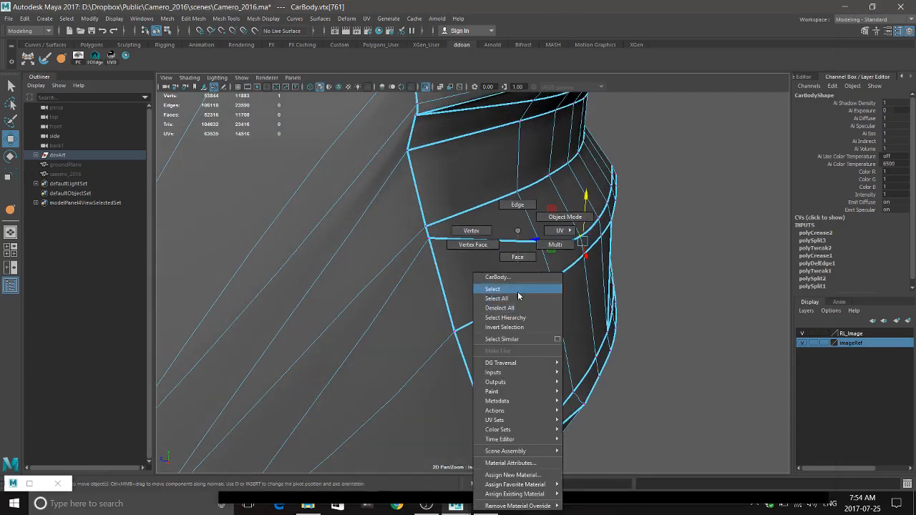
{"action": "right_click_drag", "start_coordinate": [519, 296], "coordinate": [519, 291]}
{"action": "left_click", "coordinate": [644, 334]}
{"action": "scroll", "coordinate": [644, 333], "scroll_direction": "down", "scroll_amount": 5}
{"action": "mouse_move", "coordinate": [644, 334]}
{"action": "left_mouse_down", "text": "alt"}
{"action": "mouse_move", "coordinate": [528, 327]}
{"action": "mouse_move", "coordinate": [546, 307]}
{"action": "mouse_move", "coordinate": [544, 318]}
{"action": "left_mouse_up", "text": "alt"}
{"action": "scroll", "coordinate": [528, 327], "scroll_direction": "up", "scroll_amount": 4}
{"action": "left_click", "coordinate": [542, 304]}
{"action": "right_click_drag", "start_coordinate": [512, 223], "coordinate": [510, 197]}
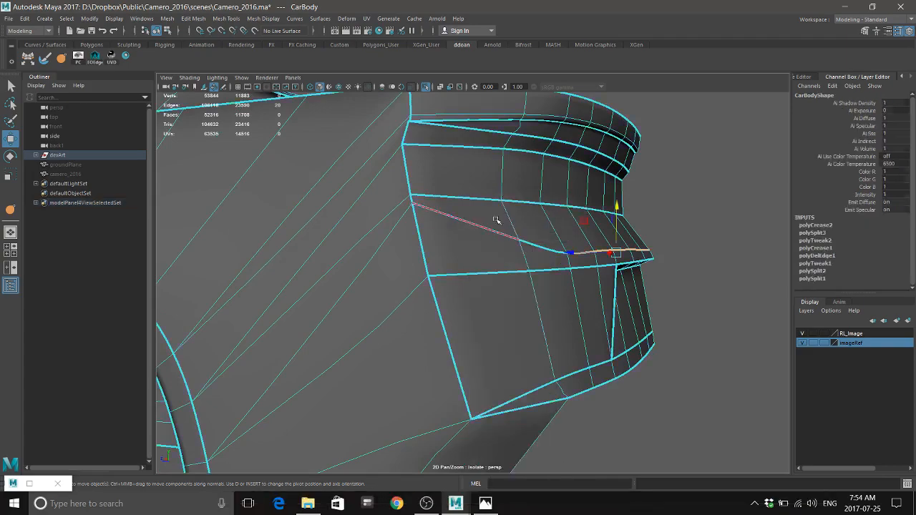
{"action": "left_click", "coordinate": [496, 221], "text": "shift"}
{"action": "left_click_drag", "start_coordinate": [580, 299], "coordinate": [552, 319], "text": "alt"}
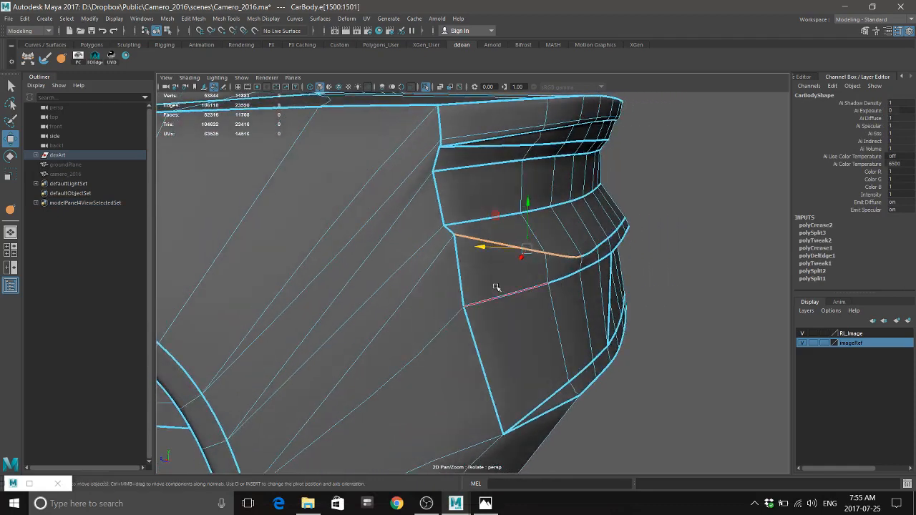
Try to shift the line's corner vertex along Z, undo the vertex and edge moves, and return to object mode
{"action": "left_click", "coordinate": [486, 504]}
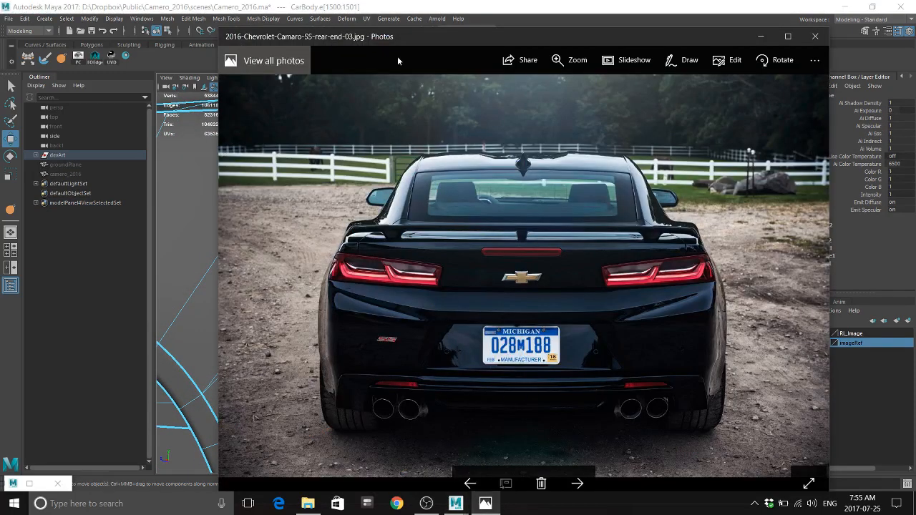
{"action": "left_click", "coordinate": [462, 3]}
{"action": "left_click_drag", "start_coordinate": [535, 240], "coordinate": [485, 255], "text": "alt"}
{"action": "right_click_drag", "start_coordinate": [484, 230], "coordinate": [449, 231]}
{"action": "left_click", "coordinate": [493, 262]}
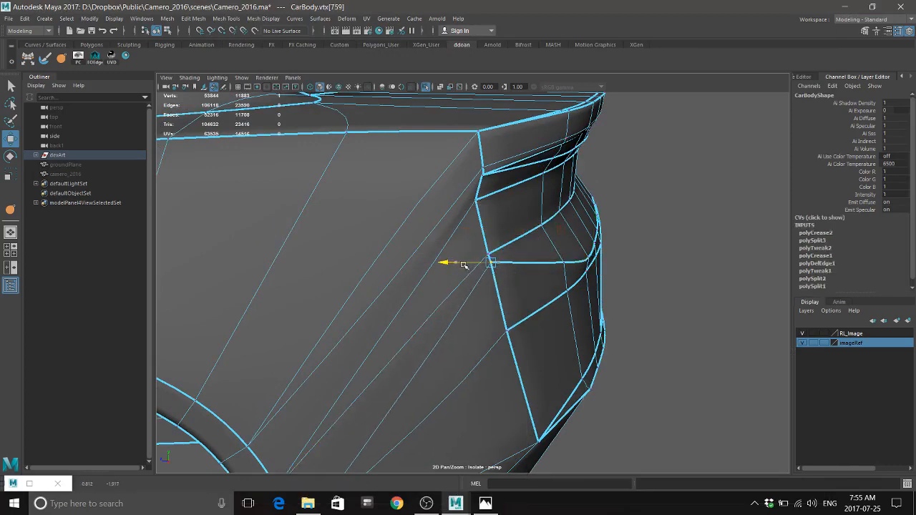
{"action": "left_click_drag", "start_coordinate": [582, 298], "coordinate": [540, 284], "text": "alt"}
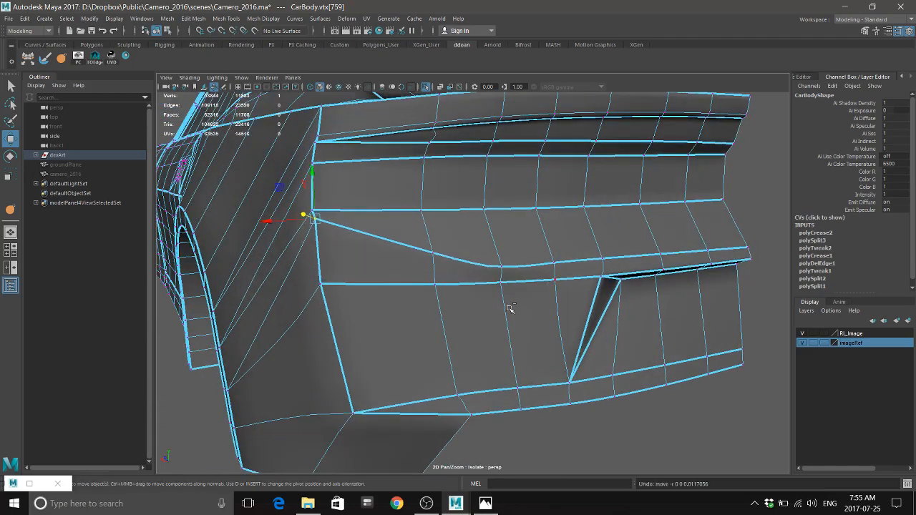
{"action": "key", "text": "ctrl+z"}
{"action": "key", "text": "F8"}
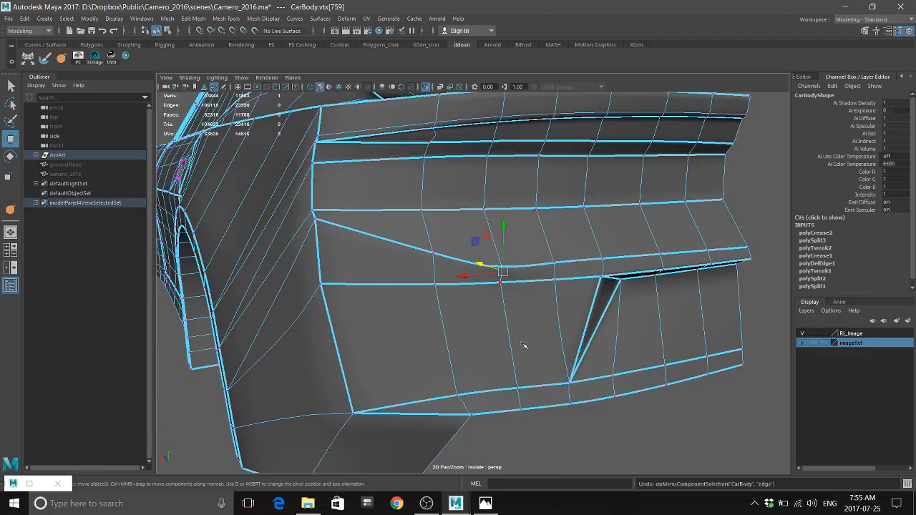
Recheck the rear-end photo, then cut an edge line from the bend vertex across the rear corner edge to the wheel arch
{"action": "left_click_drag", "start_coordinate": [524, 344], "coordinate": [544, 305], "text": "alt"}
{"action": "left_click", "coordinate": [485, 503]}
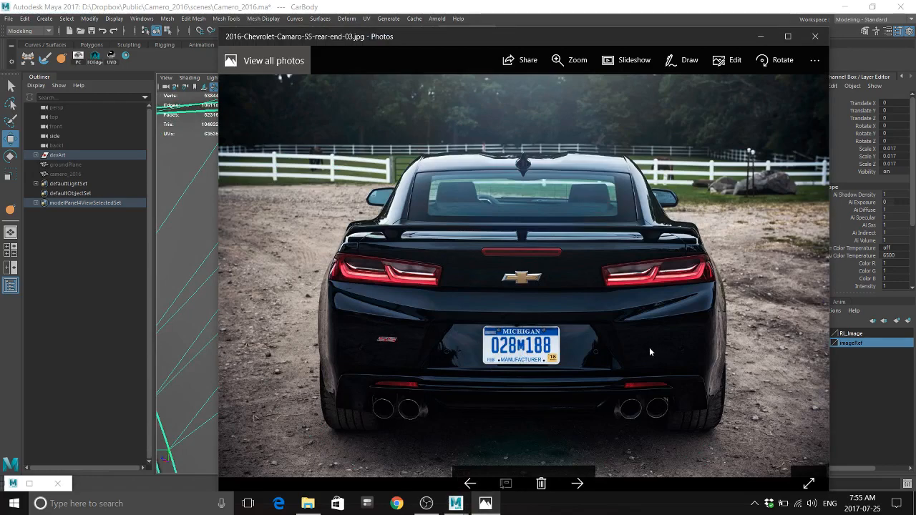
{"action": "left_click", "coordinate": [561, 4]}
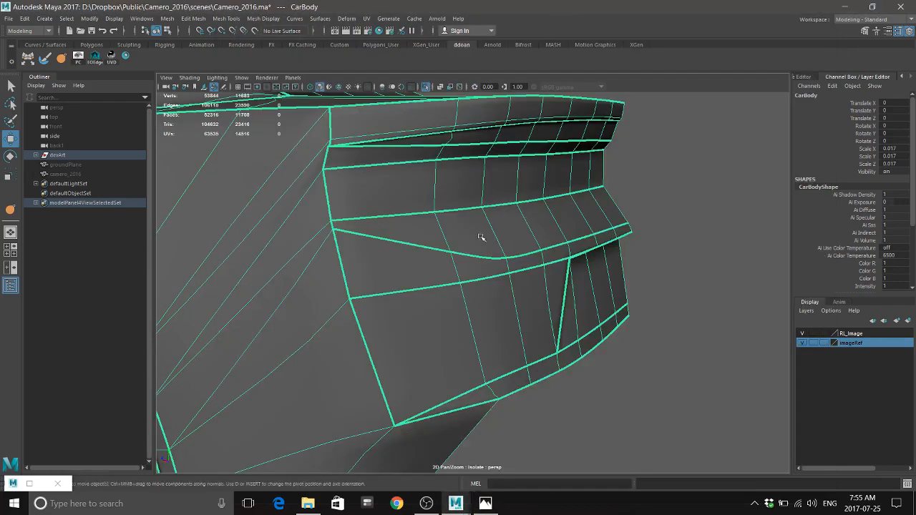
{"action": "left_click_drag", "start_coordinate": [481, 239], "coordinate": [548, 272], "text": "alt"}
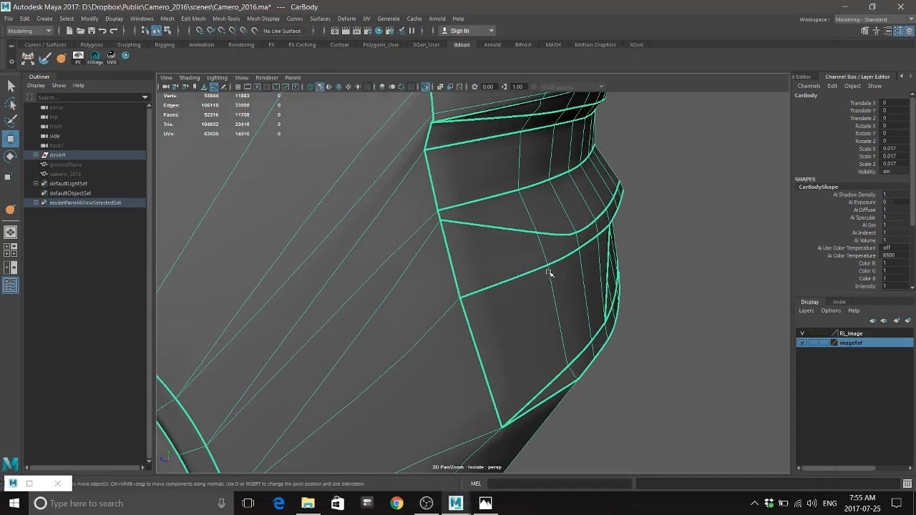
{"action": "left_click", "coordinate": [486, 504]}
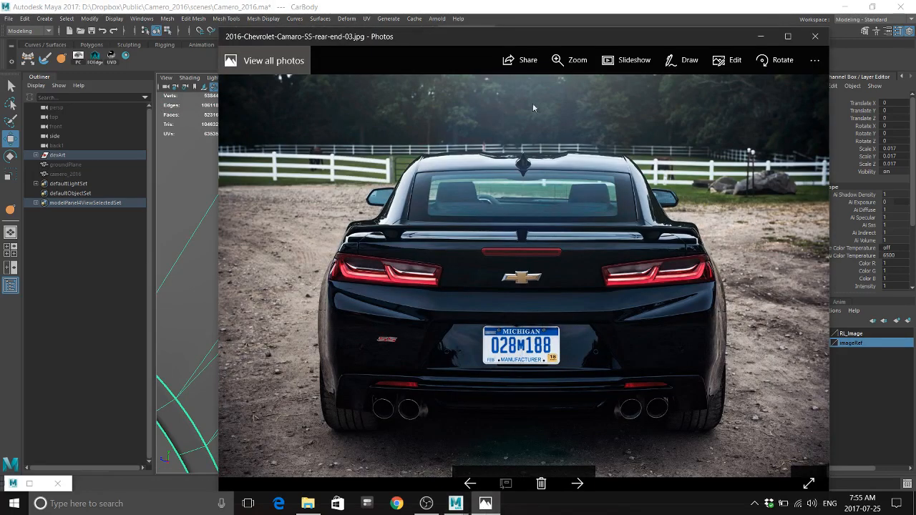
{"action": "left_click", "coordinate": [630, 6]}
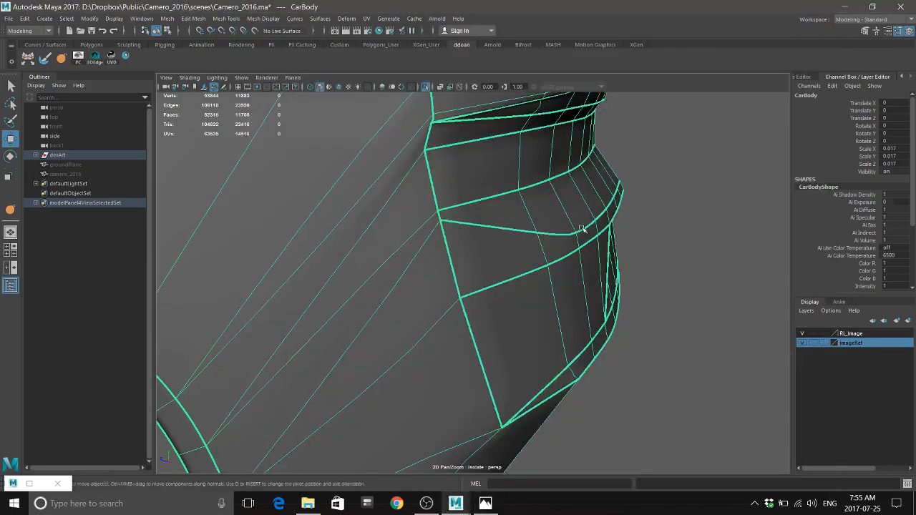
{"action": "right_click_drag", "start_coordinate": [562, 226], "coordinate": [505, 228], "text": "shift"}
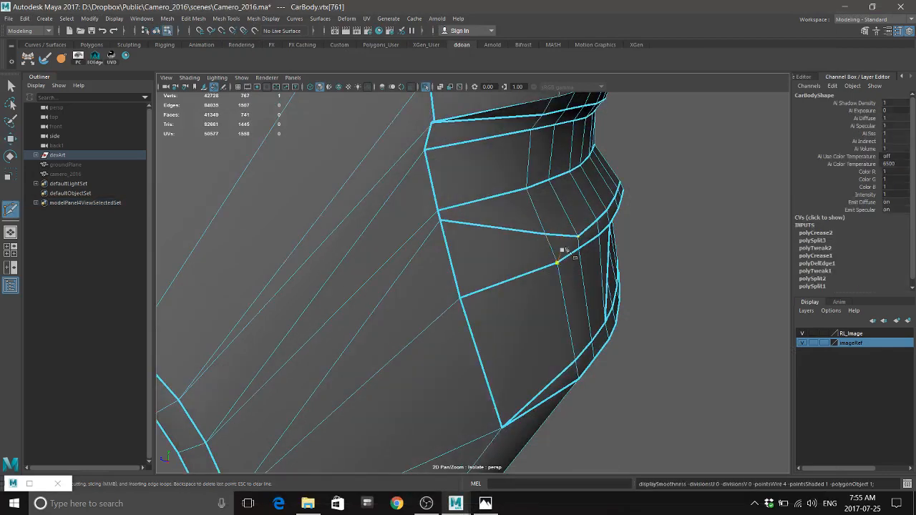
{"action": "left_click", "coordinate": [577, 235]}
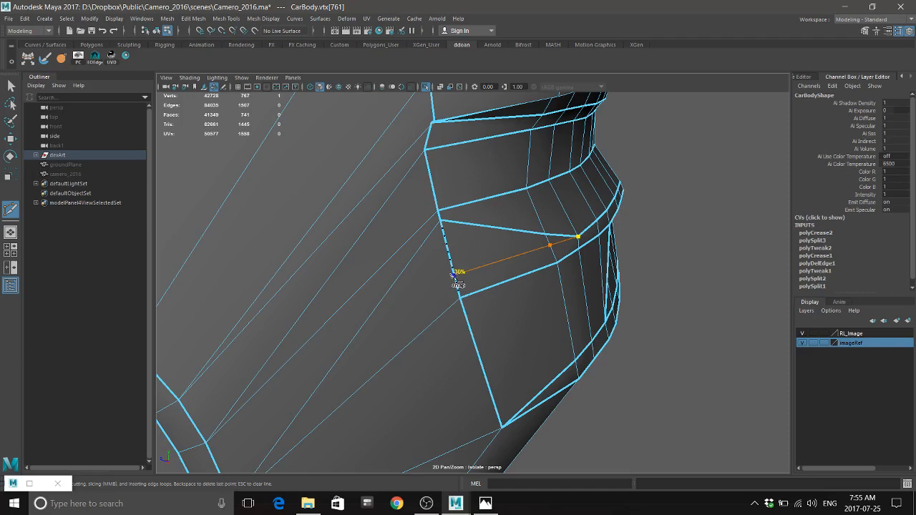
{"action": "middle_click_drag", "start_coordinate": [495, 346], "coordinate": [531, 244], "text": "alt"}
{"action": "left_click_drag", "start_coordinate": [420, 311], "coordinate": [407, 329]}
{"action": "right_click", "coordinate": [461, 333]}
{"action": "left_click", "coordinate": [582, 336]}
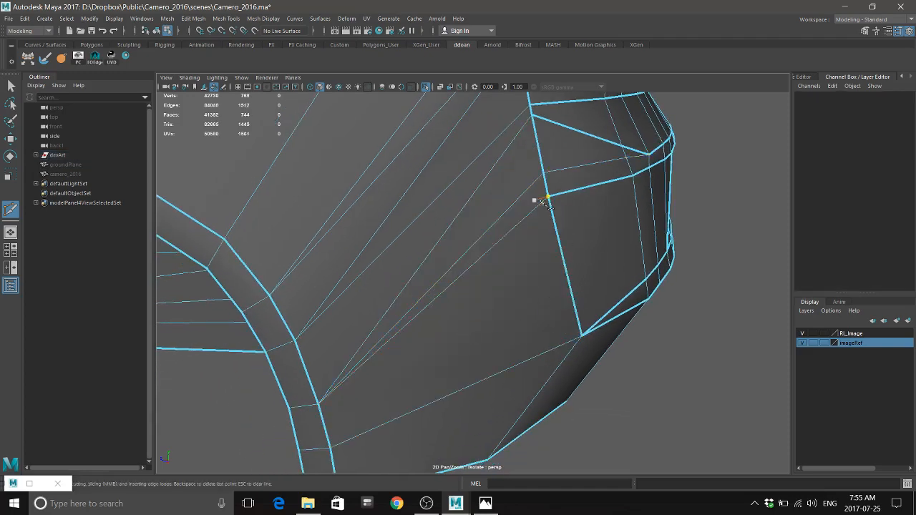
{"action": "key", "text": "w"}
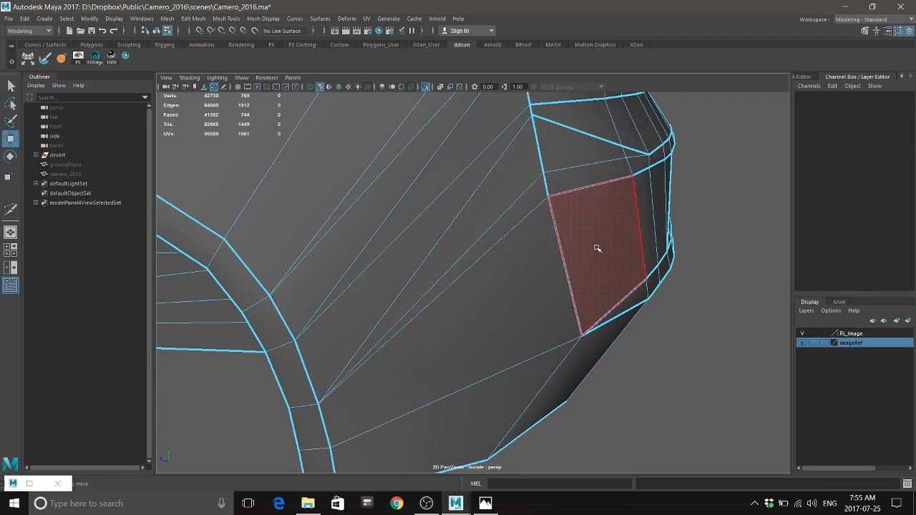
Select the two new edges between the rear corner and the bend vertex and crease them
{"action": "left_click_drag", "start_coordinate": [597, 247], "coordinate": [570, 261], "text": "alt"}
{"action": "right_click_drag", "start_coordinate": [534, 194], "coordinate": [528, 166]}
{"action": "left_click", "coordinate": [528, 219]}
{"action": "left_click_drag", "start_coordinate": [550, 225], "coordinate": [561, 257], "text": "alt"}
{"action": "left_click_drag", "start_coordinate": [545, 246], "coordinate": [523, 426], "text": "alt"}
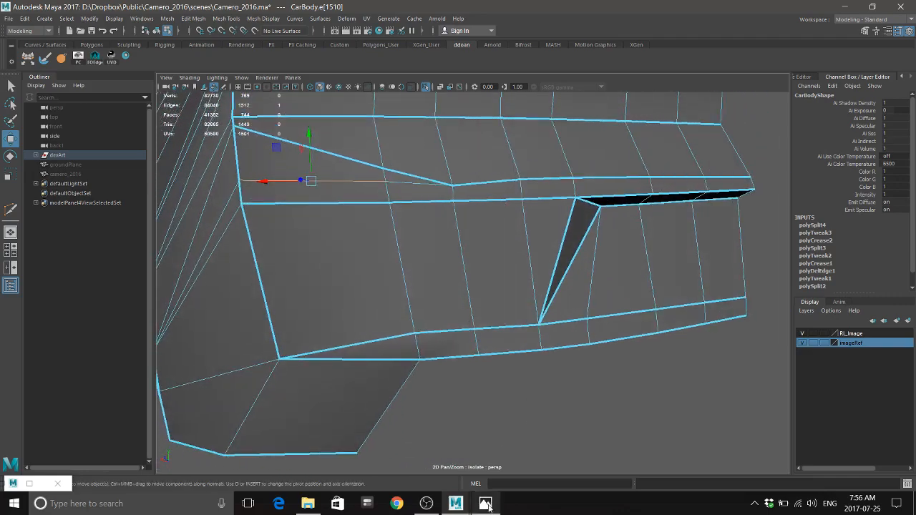
{"action": "left_click_drag", "start_coordinate": [427, 207], "coordinate": [468, 199], "text": "alt"}
{"action": "right_click_drag", "start_coordinate": [468, 199], "coordinate": [445, 181]}
{"action": "left_click", "coordinate": [395, 199]}
{"action": "left_click", "coordinate": [397, 188]}
{"action": "left_click", "coordinate": [398, 189], "text": "shift"}
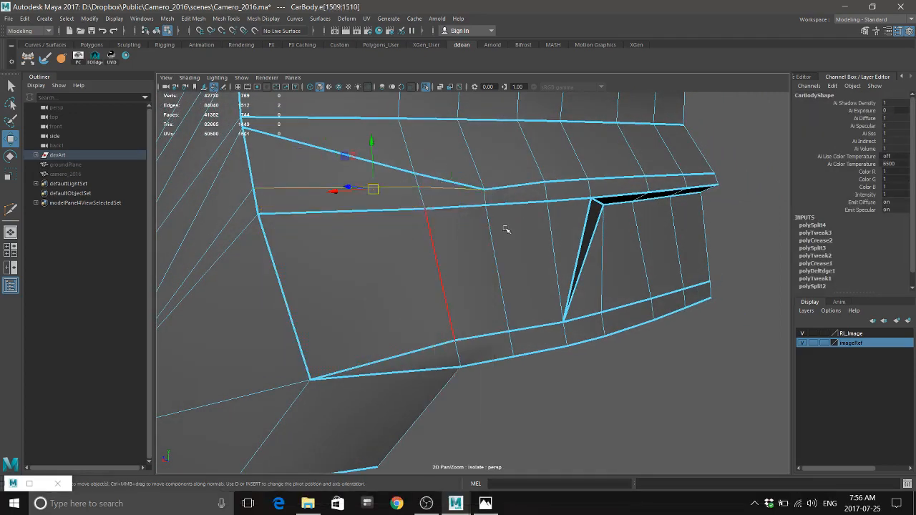
{"action": "left_click_drag", "start_coordinate": [508, 229], "coordinate": [532, 244], "text": "alt"}
{"action": "right_click_drag", "start_coordinate": [577, 245], "coordinate": [565, 292], "text": "shift"}
{"action": "middle_click_drag", "start_coordinate": [531, 304], "coordinate": [825, 324]}
{"action": "left_click_drag", "start_coordinate": [515, 293], "coordinate": [541, 266], "text": "alt"}
{"action": "key", "text": "w"}
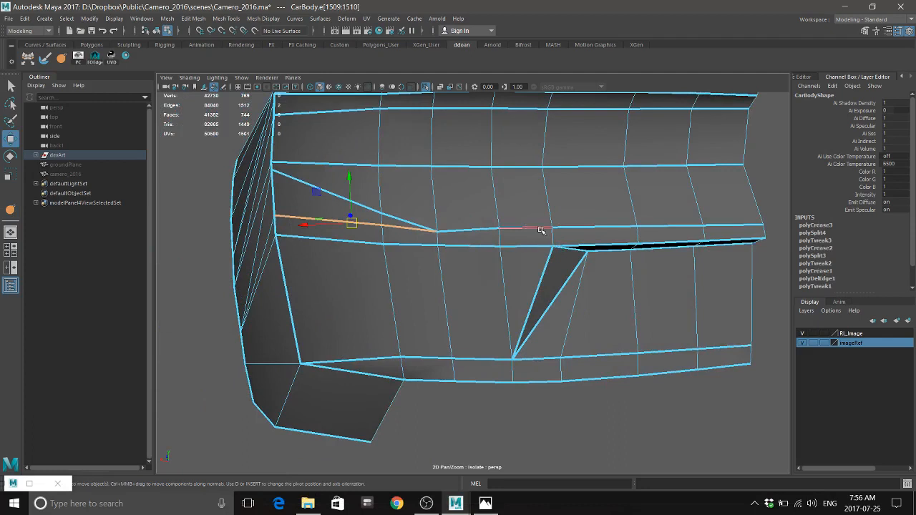
Turn on the smooth preview and lower the creased line's vertices between the bend and the centre one by one
{"action": "mouse_move", "coordinate": [493, 228]}
{"action": "right_mouse_down"}
{"action": "mouse_move", "coordinate": [491, 239]}
{"action": "mouse_move", "coordinate": [505, 230]}
{"action": "right_mouse_up"}
{"action": "key", "text": "3"}
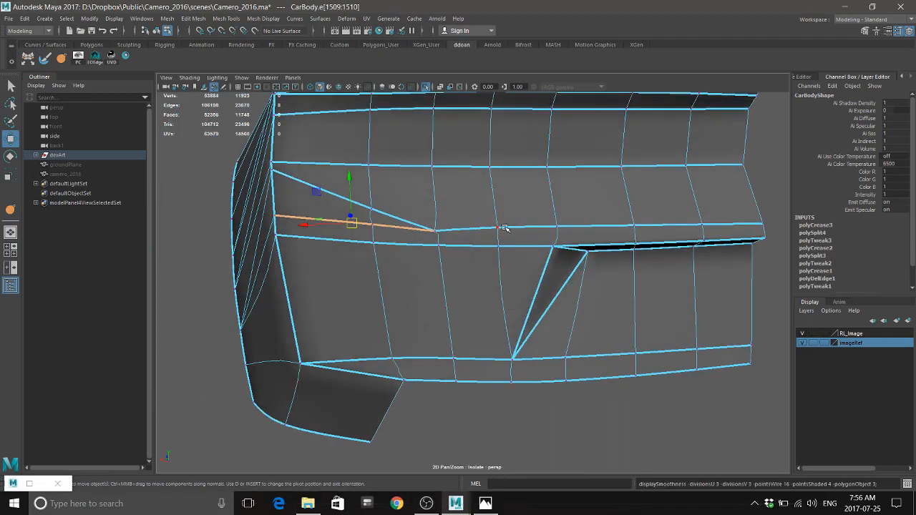
{"action": "left_click", "coordinate": [503, 227]}
{"action": "left_click_drag", "start_coordinate": [505, 186], "coordinate": [553, 191]}
{"action": "left_click", "coordinate": [555, 224]}
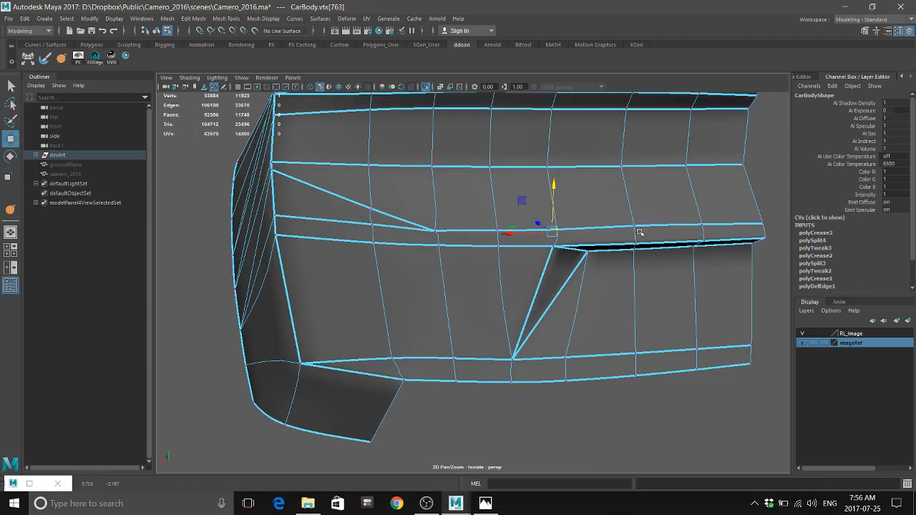
{"action": "middle_click_drag", "start_coordinate": [639, 232], "coordinate": [564, 235], "text": "alt"}
{"action": "left_click_drag", "start_coordinate": [537, 188], "coordinate": [537, 192]}
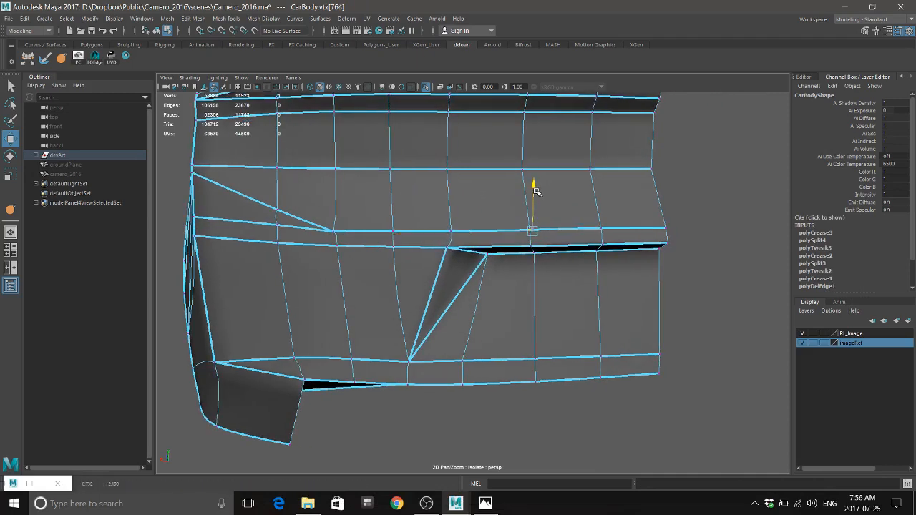
{"action": "left_click", "coordinate": [605, 228]}
{"action": "mouse_move", "coordinate": [613, 247]}
{"action": "left_mouse_down", "text": "alt"}
{"action": "mouse_move", "coordinate": [671, 235]}
{"action": "mouse_move", "coordinate": [611, 231]}
{"action": "mouse_move", "coordinate": [609, 242]}
{"action": "left_mouse_up", "text": "alt"}
{"action": "left_click", "coordinate": [648, 232]}
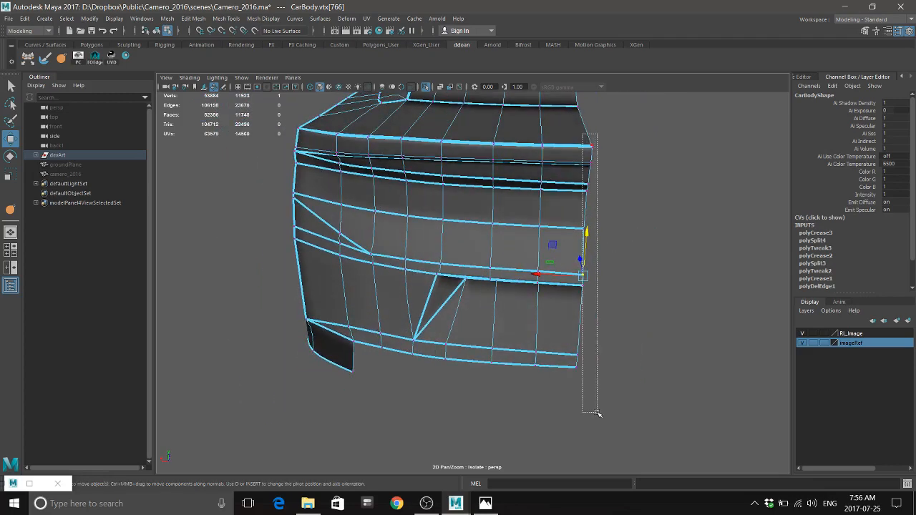
Select all vertices along the rear's centre line, adjust them along X and return to object mode
{"action": "left_click_drag", "start_coordinate": [569, 137], "coordinate": [621, 387]}
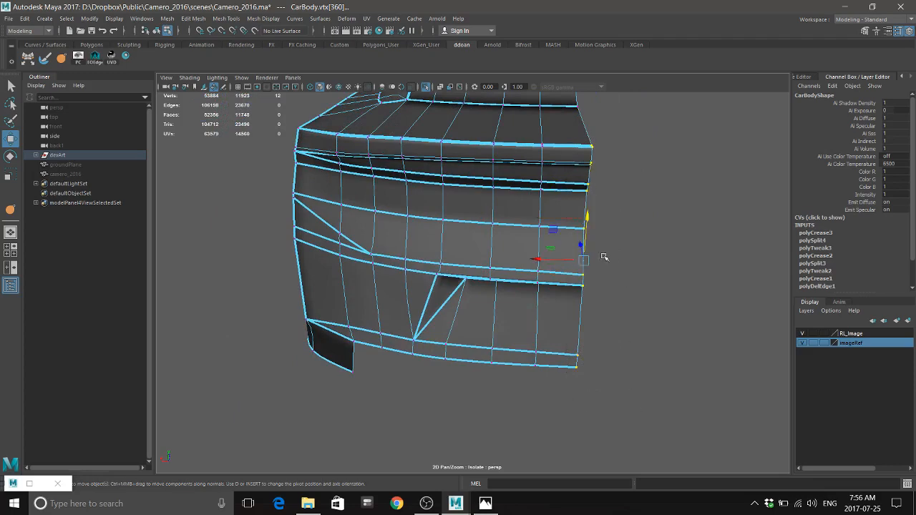
{"action": "left_click_drag", "start_coordinate": [547, 262], "coordinate": [510, 297]}
{"action": "right_click_drag", "start_coordinate": [534, 231], "coordinate": [534, 288]}
Compare the rear corner's body lines with the rear-end photo and the 2016-Chevrolet-Camaro-SS-rear-wheel-close-up.jpg photo
{"action": "scroll", "coordinate": [613, 351], "scroll_direction": "up", "scroll_amount": 2}
{"action": "left_click", "coordinate": [491, 507]}
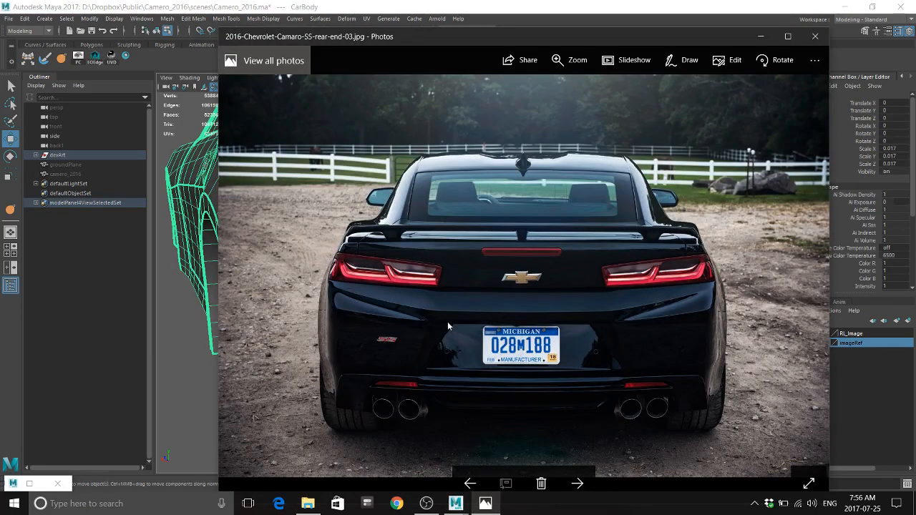
{"action": "scroll", "coordinate": [448, 326], "scroll_direction": "down", "scroll_amount": 3}
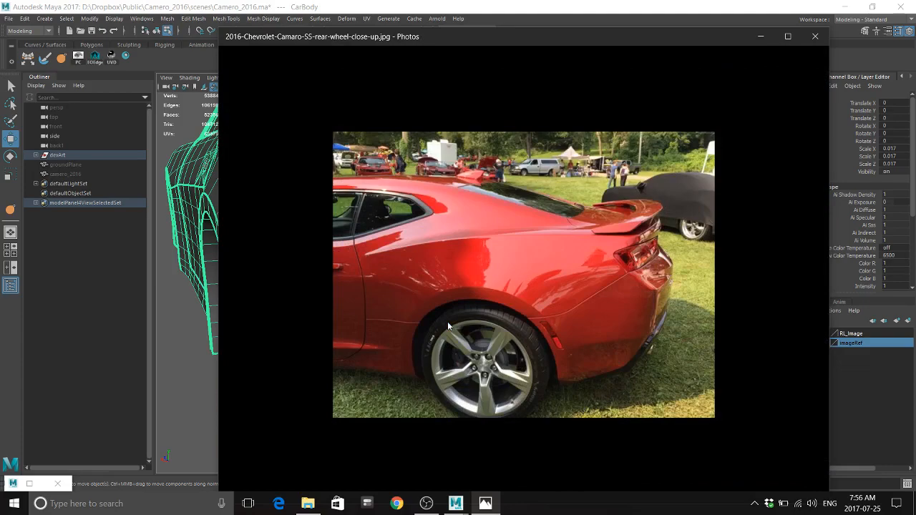
{"action": "key", "text": "alt+Tab"}
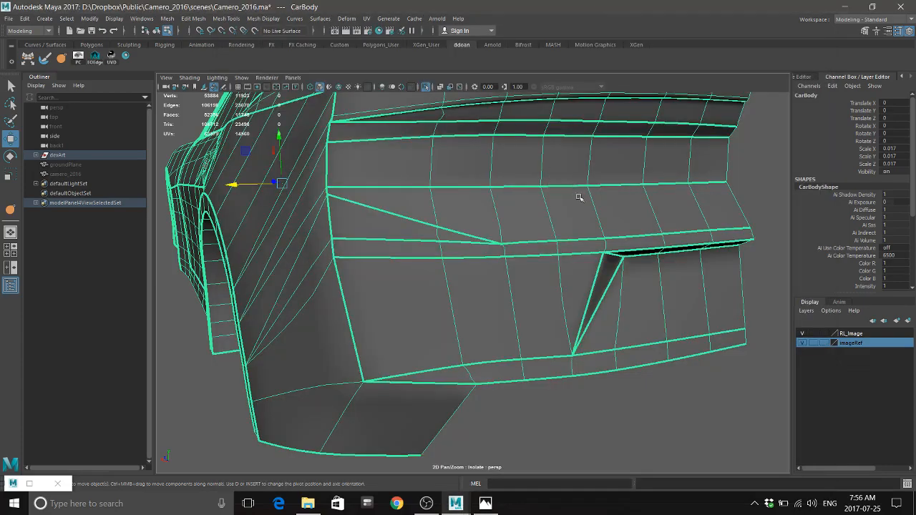
{"action": "left_click_drag", "start_coordinate": [579, 197], "coordinate": [642, 190], "text": "alt"}
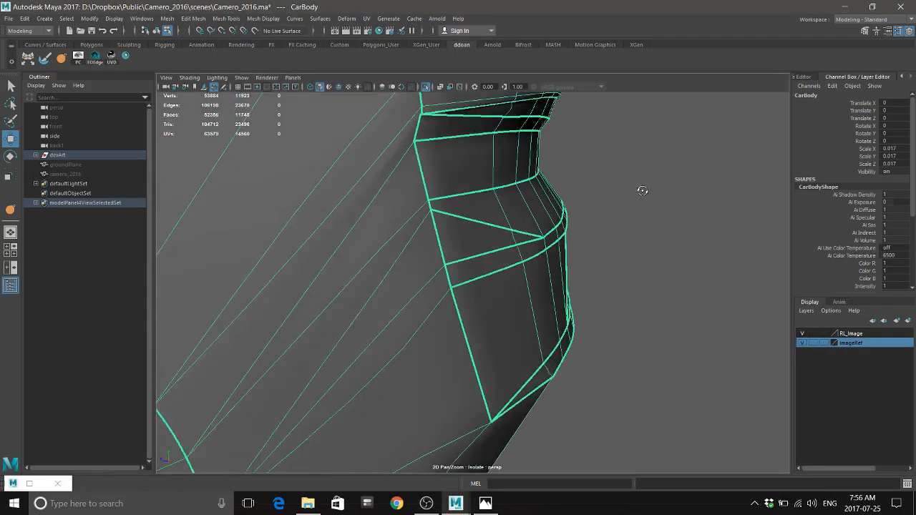
{"action": "left_click", "coordinate": [485, 503]}
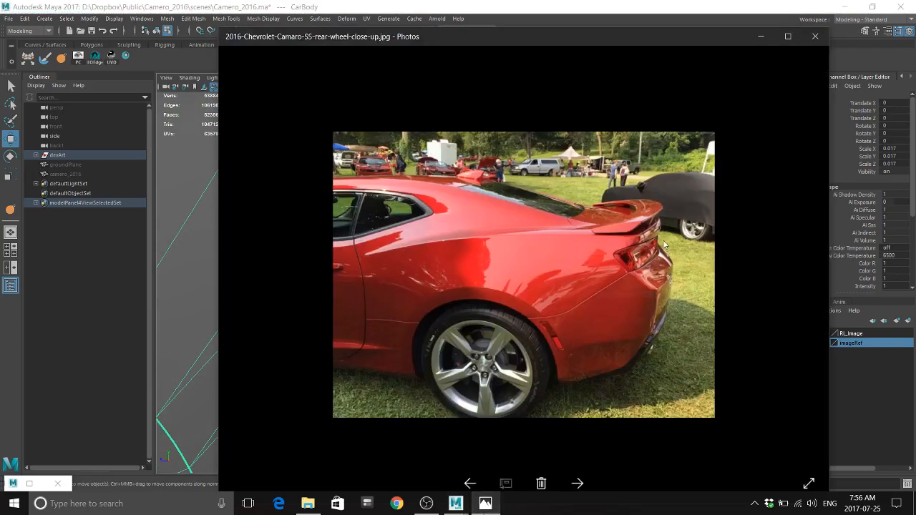
{"action": "key", "text": "alt+Tab"}
{"action": "left_click_drag", "start_coordinate": [555, 235], "coordinate": [513, 229], "text": "alt"}
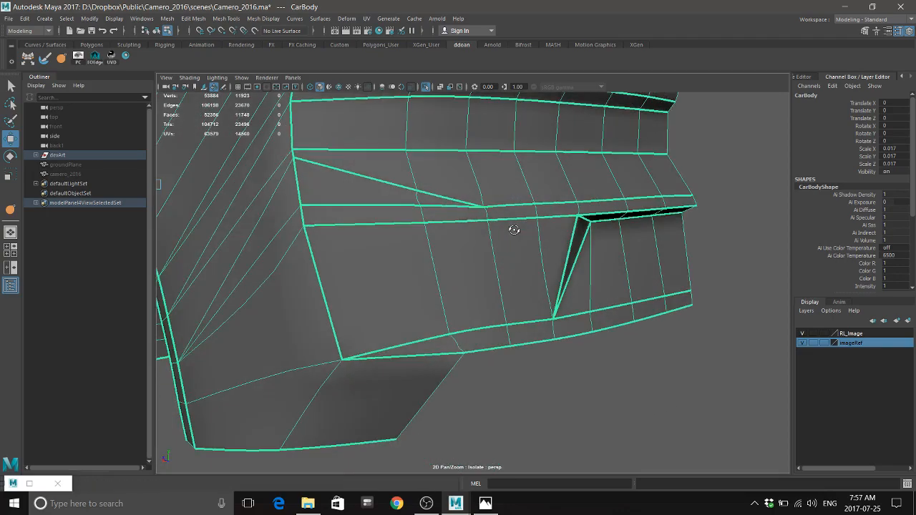
Select the rear faces below the creased body line, from the rear corner to the plate recess, including the strips above and below
{"action": "right_click_drag", "start_coordinate": [401, 222], "coordinate": [394, 253]}
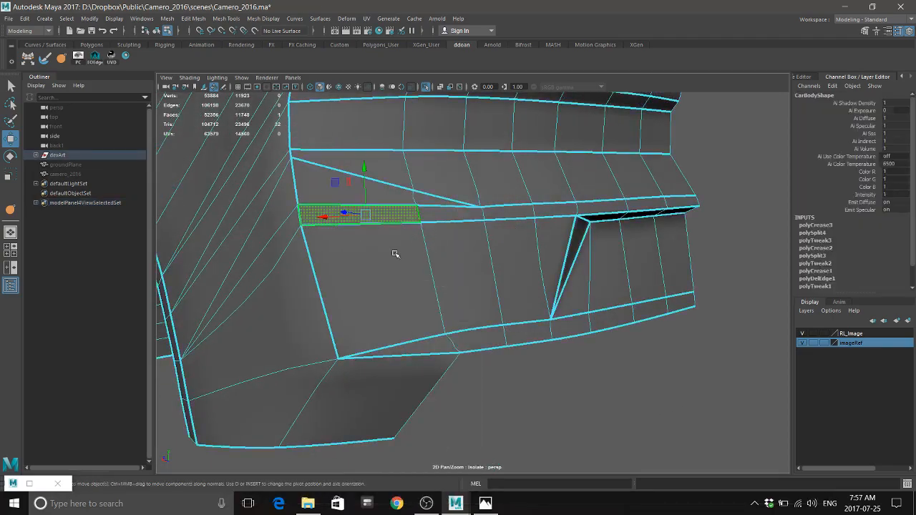
{"action": "left_click", "coordinate": [417, 326]}
{"action": "left_click_drag", "start_coordinate": [430, 342], "coordinate": [466, 307], "text": "alt"}
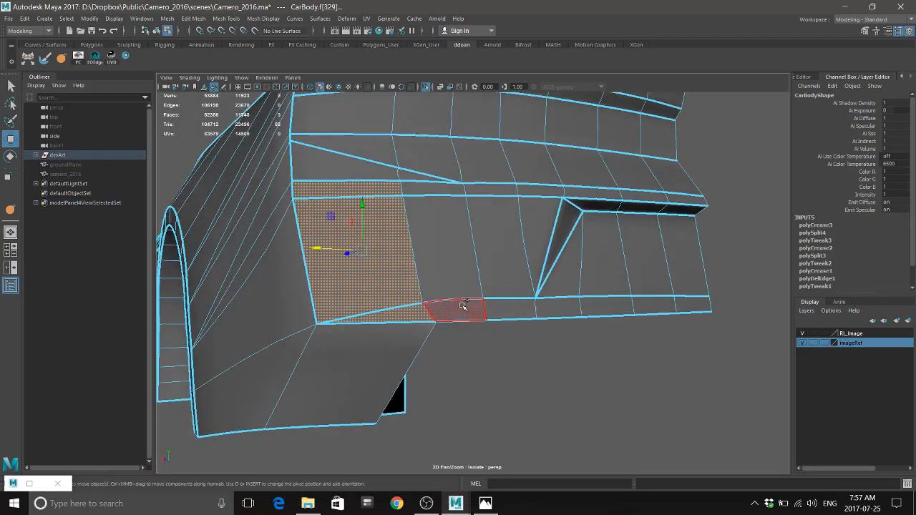
{"action": "left_click", "coordinate": [466, 309], "text": "shift"}
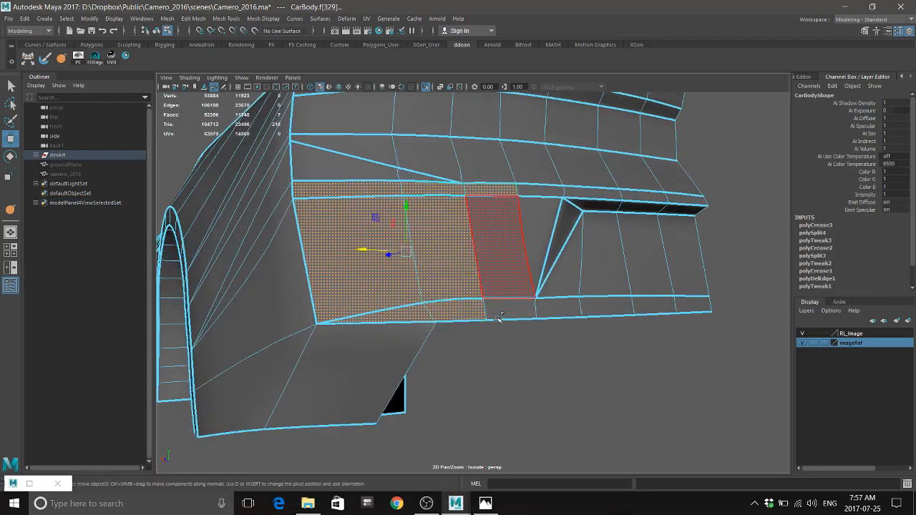
{"action": "left_click", "coordinate": [497, 244], "text": "shift"}
{"action": "left_click", "coordinate": [533, 308], "text": "shift"}
{"action": "left_click_drag", "start_coordinate": [611, 277], "coordinate": [579, 310], "text": "alt"}
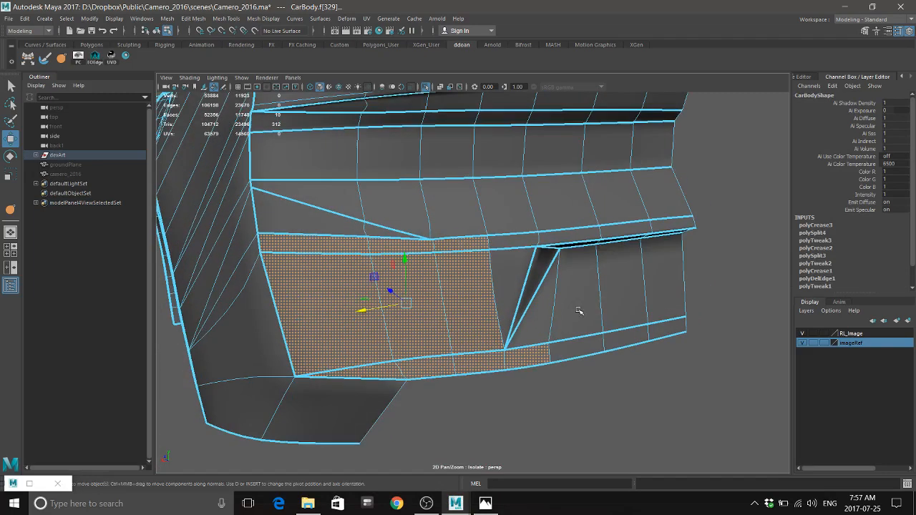
{"action": "left_click", "coordinate": [523, 242], "text": "shift"}
{"action": "left_click", "coordinate": [518, 260], "text": "shift"}
{"action": "left_click_drag", "start_coordinate": [543, 276], "coordinate": [556, 259], "text": "alt"}
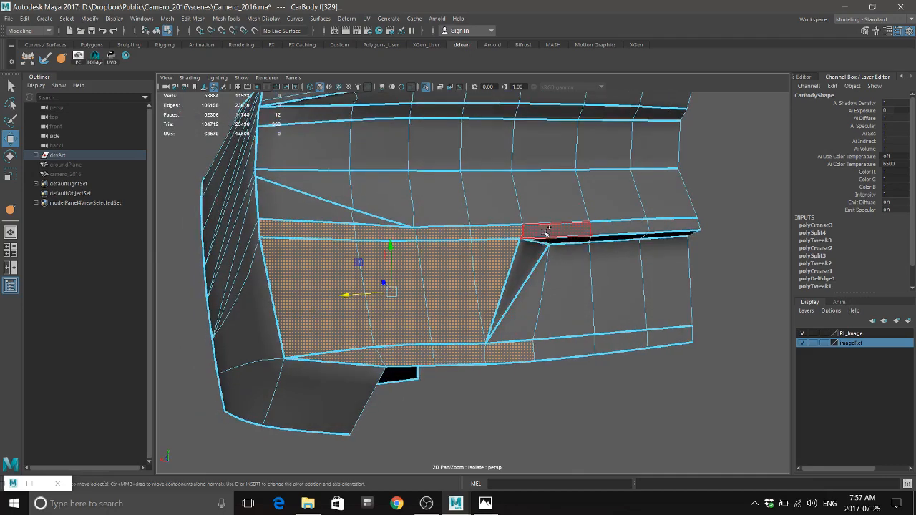
Add the plate recess faces and the strips above and below them to the selection, up to the centre line
{"action": "left_click", "coordinate": [548, 232], "text": "shift"}
{"action": "left_click", "coordinate": [527, 260], "text": "shift"}
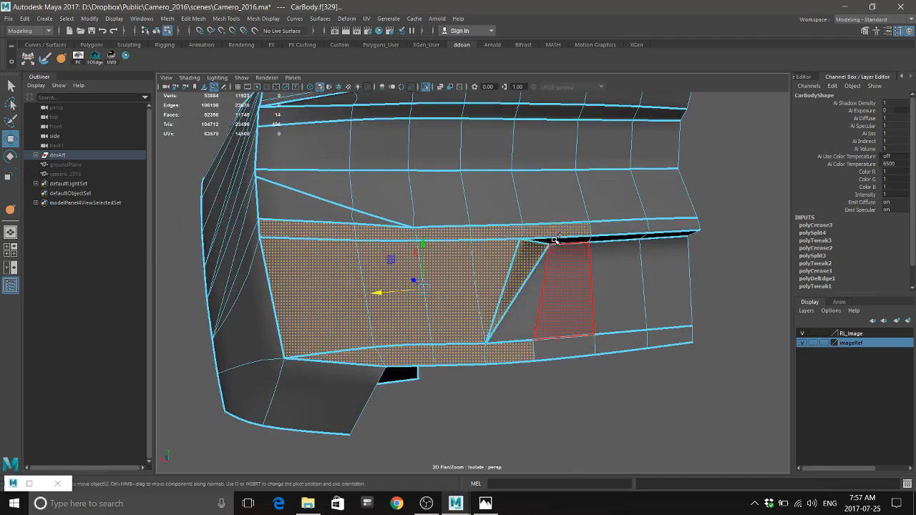
{"action": "left_click", "coordinate": [534, 276], "text": "shift"}
{"action": "left_click", "coordinate": [561, 293], "text": "shift"}
{"action": "left_click", "coordinate": [581, 350], "text": "shift"}
{"action": "left_click", "coordinate": [611, 345], "text": "shift"}
{"action": "left_click", "coordinate": [618, 309], "text": "shift"}
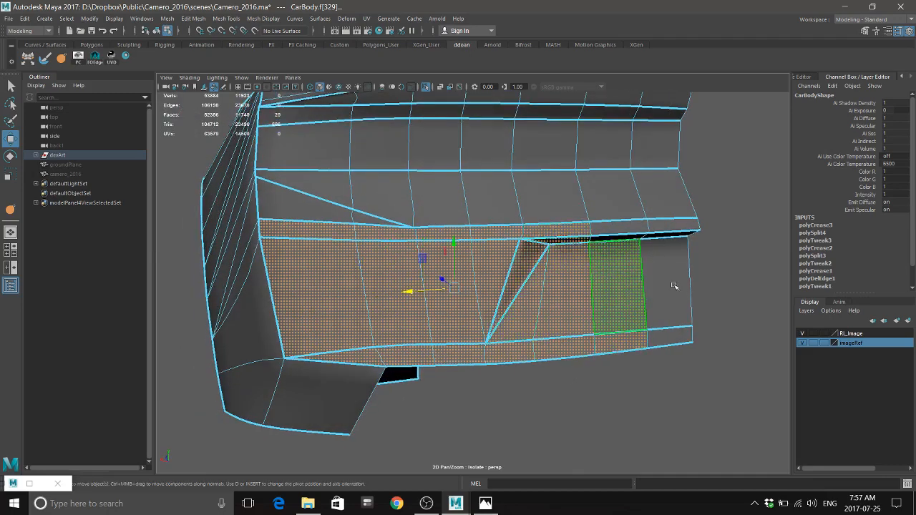
{"action": "left_click_drag", "start_coordinate": [672, 279], "coordinate": [638, 254], "text": "alt"}
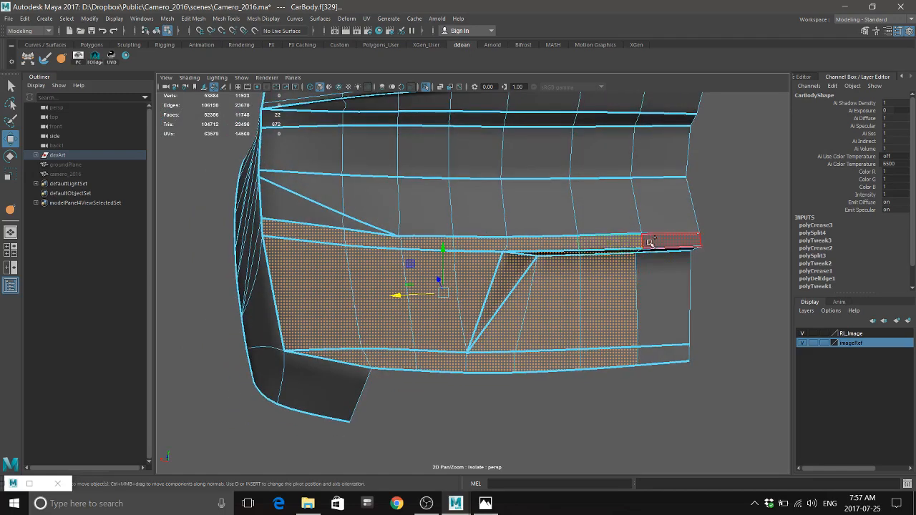
{"action": "left_click", "coordinate": [650, 242], "text": "shift"}
{"action": "left_click", "coordinate": [656, 252], "text": "shift"}
{"action": "left_click", "coordinate": [650, 272], "text": "shift"}
{"action": "left_click", "coordinate": [671, 360], "text": "shift"}
Extrude the selected rear faces outward by increasing the extrusion's thickness
{"action": "left_click_drag", "start_coordinate": [575, 398], "coordinate": [684, 334], "text": "alt"}
{"action": "right_click_drag", "start_coordinate": [684, 334], "coordinate": [673, 352], "text": "shift"}
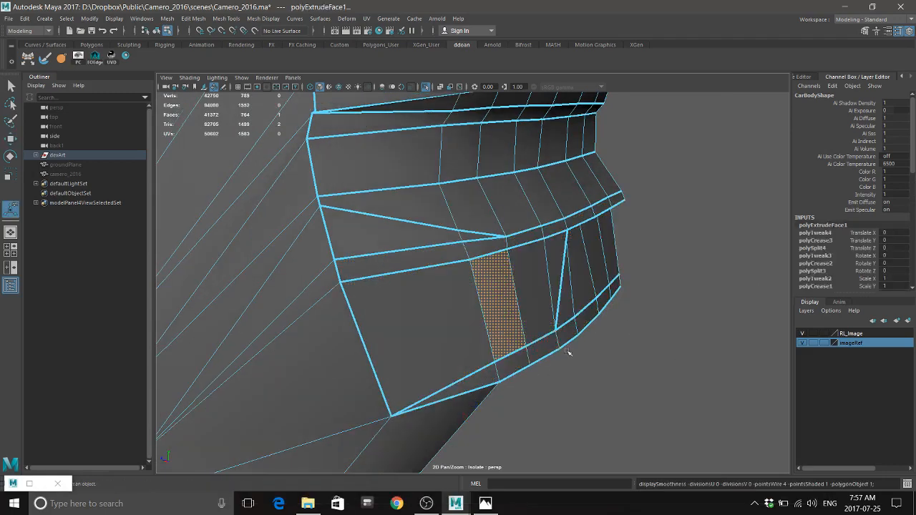
{"action": "left_click_drag", "start_coordinate": [555, 345], "coordinate": [581, 339], "text": "alt"}
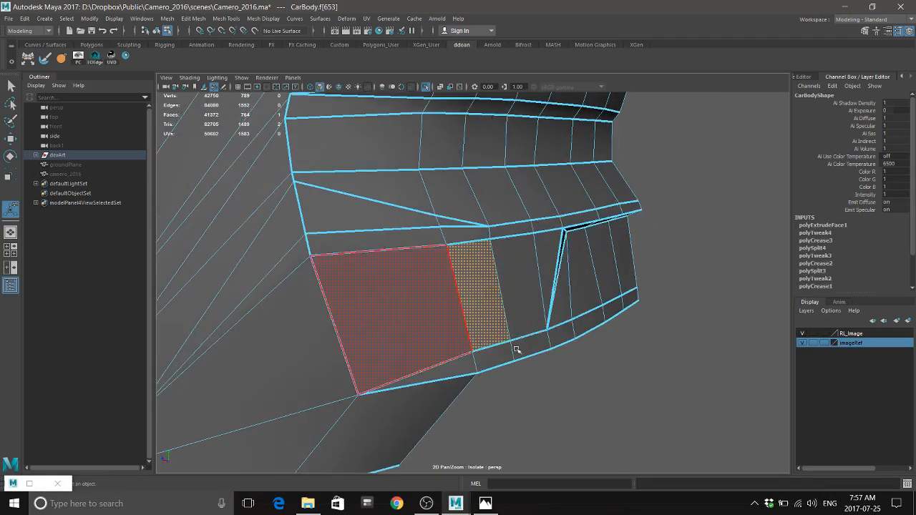
{"action": "mouse_move", "coordinate": [558, 368]}
{"action": "left_mouse_down", "text": "alt"}
{"action": "mouse_move", "coordinate": [566, 343]}
{"action": "mouse_move", "coordinate": [567, 363]}
{"action": "left_mouse_up", "text": "alt"}
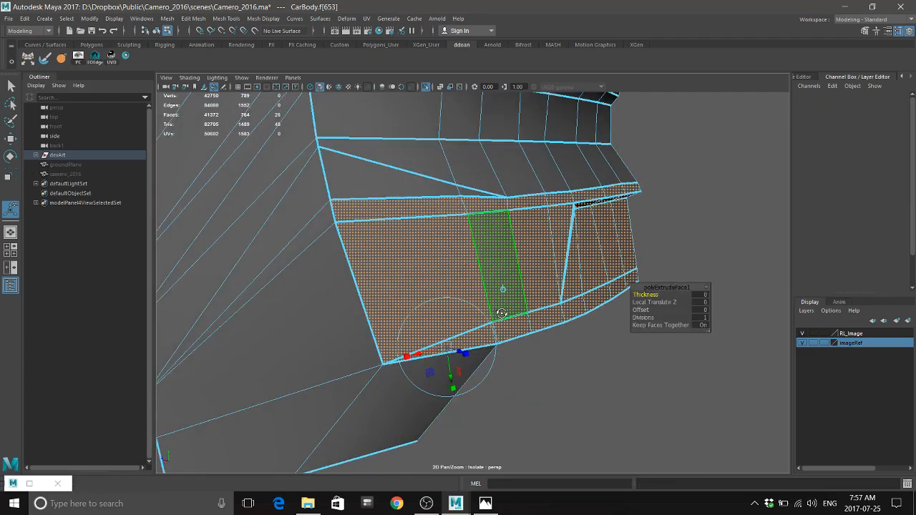
{"action": "mouse_move", "coordinate": [501, 317]}
{"action": "left_mouse_down", "text": "alt"}
{"action": "mouse_move", "coordinate": [511, 307]}
{"action": "mouse_move", "coordinate": [508, 321]}
{"action": "left_mouse_up", "text": "alt"}
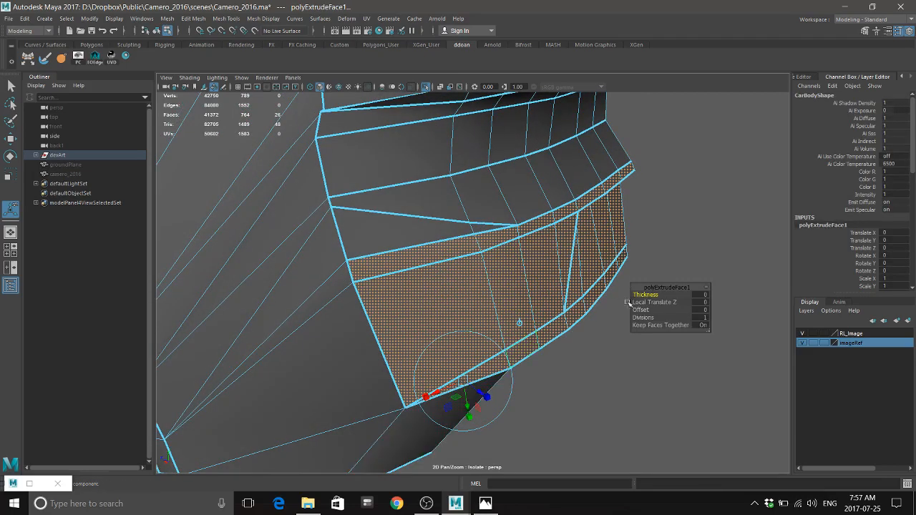
{"action": "left_click_drag", "start_coordinate": [634, 295], "coordinate": [652, 301]}
{"action": "left_click_drag", "start_coordinate": [557, 355], "coordinate": [531, 265], "text": "alt"}
{"action": "key", "text": "w"}
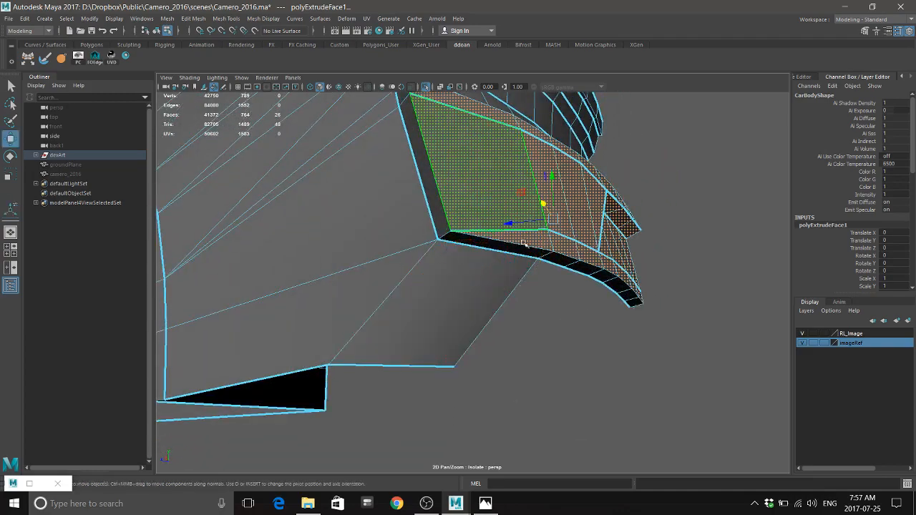
Snap the extrusion's lower outer corner vertex onto the original body corner vertex
{"action": "left_click_drag", "start_coordinate": [498, 194], "coordinate": [478, 153], "text": "alt"}
{"action": "right_click", "coordinate": [463, 141]}
{"action": "right_click_drag", "start_coordinate": [479, 200], "coordinate": [436, 190]}
{"action": "left_click", "coordinate": [466, 213]}
{"action": "key", "text": "v"}
{"action": "left_click_drag", "start_coordinate": [465, 212], "coordinate": [445, 225]}
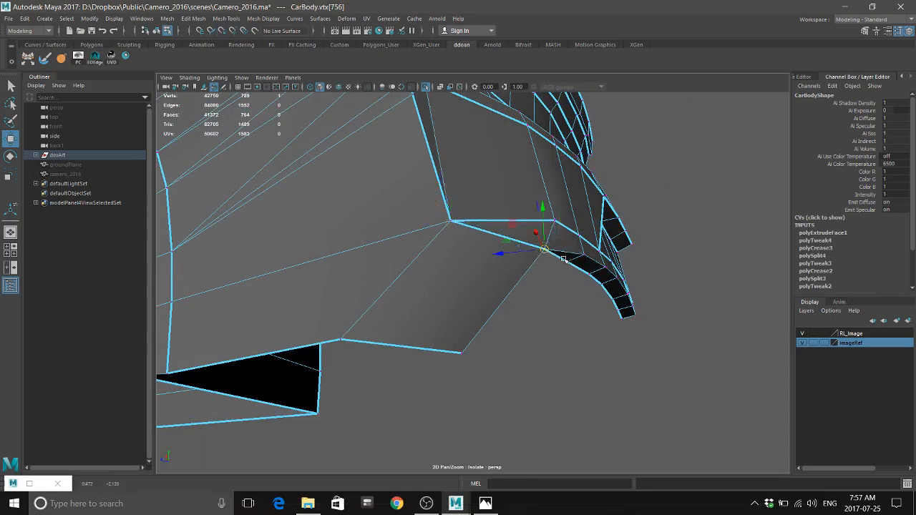
Snap the remaining vertices of the extrusion's lower edge onto the original body edge, working towards the centre line
{"action": "left_click_drag", "start_coordinate": [563, 241], "coordinate": [632, 303], "text": "alt"}
{"action": "key", "text": "v"}
{"action": "left_click", "coordinate": [591, 261]}
{"action": "key", "text": "v"}
{"action": "left_click", "coordinate": [610, 270]}
{"action": "key", "text": "v"}
{"action": "left_click", "coordinate": [632, 287]}
{"action": "key", "text": "v"}
{"action": "left_click", "coordinate": [646, 298]}
{"action": "key", "text": "v"}
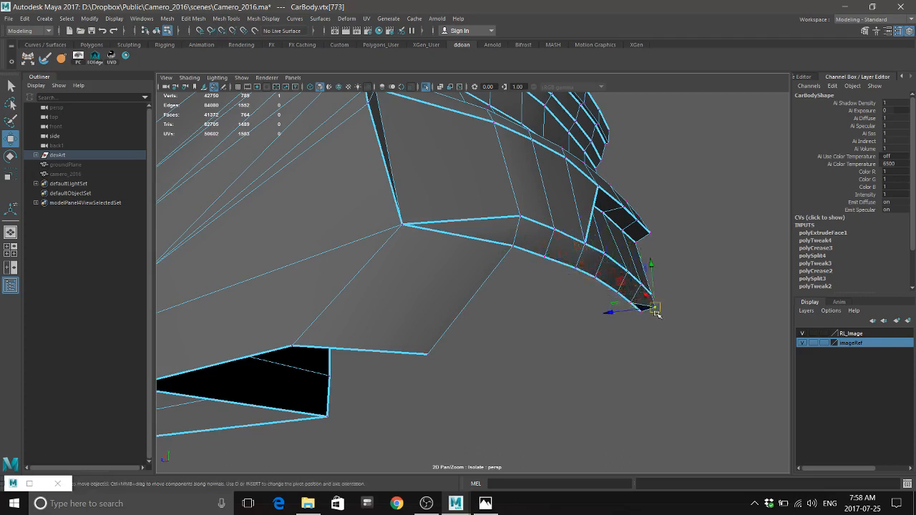
Select the overlapping vertices along the extrusion's lower edge and merge them with a distance threshold of 0.01
{"action": "left_click", "coordinate": [647, 322]}
{"action": "left_click_drag", "start_coordinate": [647, 335], "coordinate": [561, 330]}
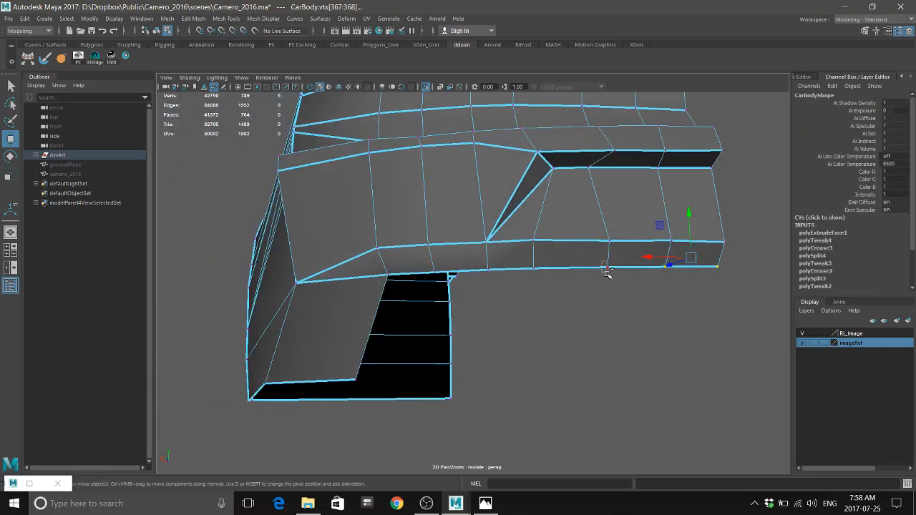
{"action": "left_click_drag", "start_coordinate": [607, 272], "coordinate": [612, 278], "text": "shift"}
{"action": "left_click_drag", "start_coordinate": [569, 333], "coordinate": [623, 323], "text": "alt"}
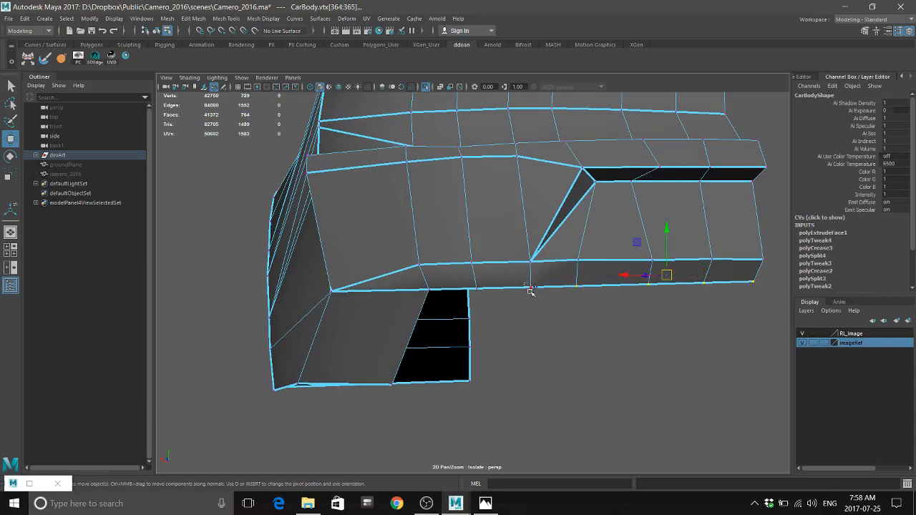
{"action": "left_click_drag", "start_coordinate": [530, 291], "coordinate": [534, 294], "text": "shift"}
{"action": "mouse_move", "coordinate": [532, 315]}
{"action": "left_mouse_down", "text": "alt"}
{"action": "mouse_move", "coordinate": [544, 331]}
{"action": "mouse_move", "coordinate": [548, 322]}
{"action": "left_mouse_up", "text": "alt"}
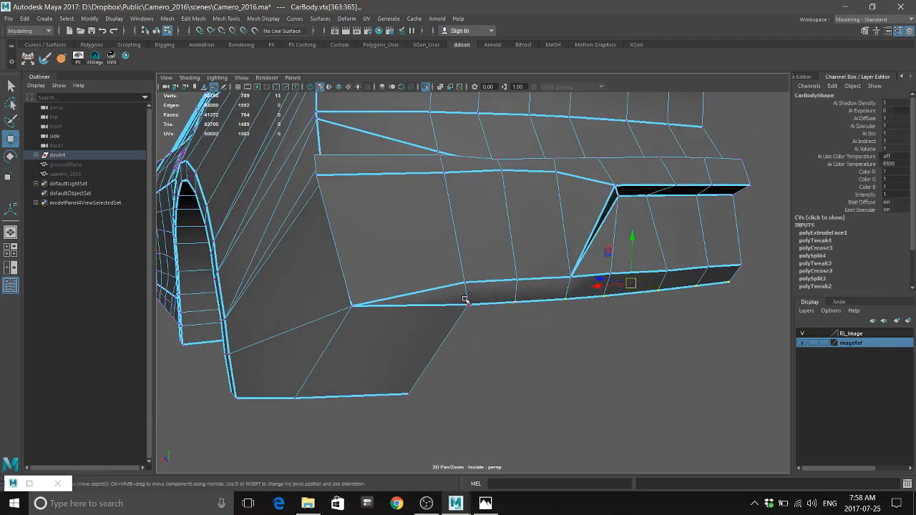
{"action": "left_click_drag", "start_coordinate": [466, 299], "coordinate": [585, 356], "text": "shift"}
{"action": "right_click_drag", "start_coordinate": [598, 319], "coordinate": [645, 283], "text": "shift"}
Merge the overlapping vertices at the extrusion's lower outer corner with a distance threshold of 0.01
{"action": "left_click_drag", "start_coordinate": [487, 320], "coordinate": [544, 343], "text": "alt"}
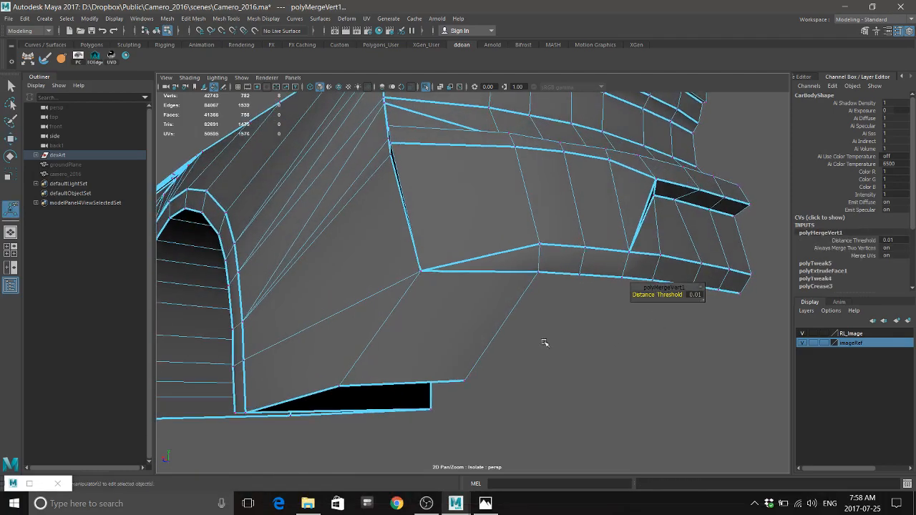
{"action": "left_click_drag", "start_coordinate": [476, 291], "coordinate": [505, 295], "text": "alt"}
{"action": "left_click", "coordinate": [514, 316]}
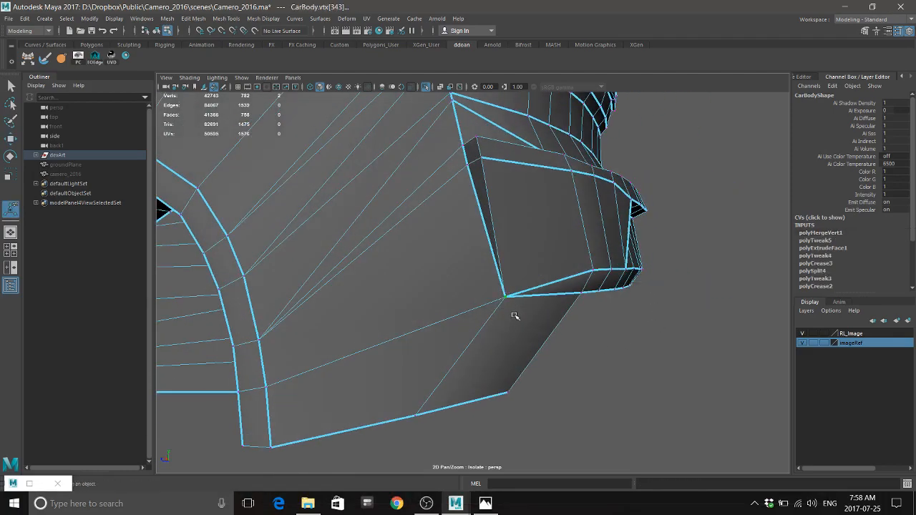
{"action": "right_click_drag", "start_coordinate": [594, 328], "coordinate": [648, 266], "text": "shift"}
{"action": "left_click_drag", "start_coordinate": [615, 294], "coordinate": [562, 347], "text": "alt"}
Return to object mode with the smooth preview on and compare the extruded corner with the 2016-Chevrolet-Camaro-SS-rear-wheel-close-up.jpg photo
{"action": "right_click_drag", "start_coordinate": [556, 229], "coordinate": [537, 288]}
{"action": "left_click_drag", "start_coordinate": [538, 290], "coordinate": [536, 458], "text": "alt"}
{"action": "key", "text": "3"}
{"action": "left_click_drag", "start_coordinate": [585, 294], "coordinate": [553, 362], "text": "alt"}
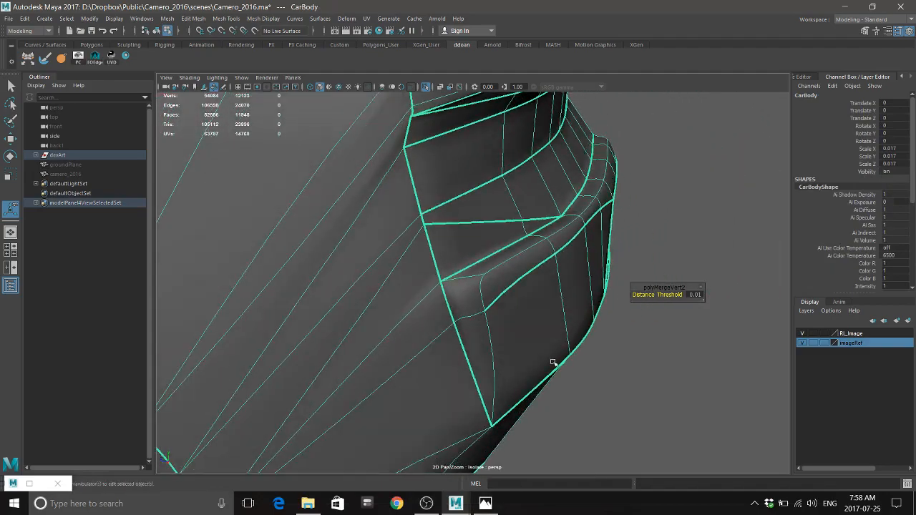
{"action": "left_click", "coordinate": [486, 505]}
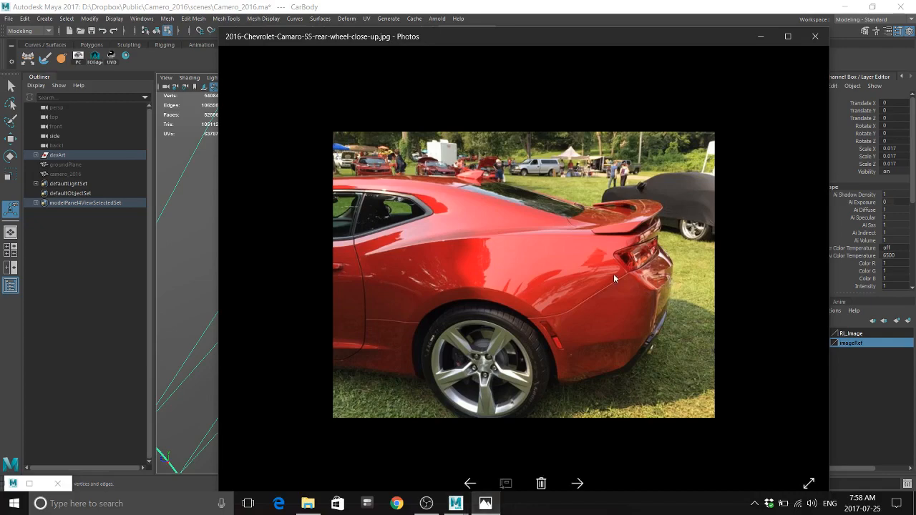
{"action": "left_click", "coordinate": [611, 8]}
{"action": "left_click_drag", "start_coordinate": [536, 263], "coordinate": [577, 252], "text": "alt"}
Select the upper edge of the extruded lip near the corner and examine it with and without the smooth preview
{"action": "key", "text": "1"}
{"action": "right_click_drag", "start_coordinate": [557, 226], "coordinate": [558, 205]}
{"action": "left_click", "coordinate": [544, 229]}
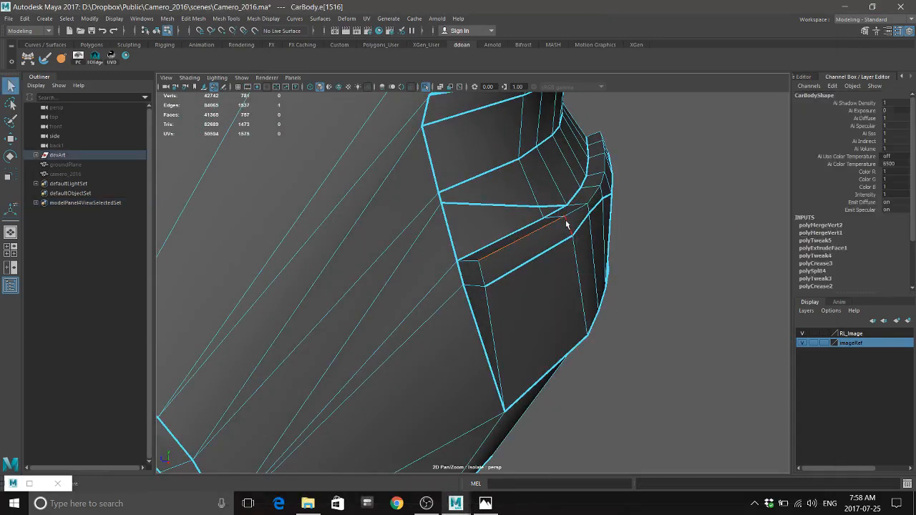
{"action": "key", "text": "3"}
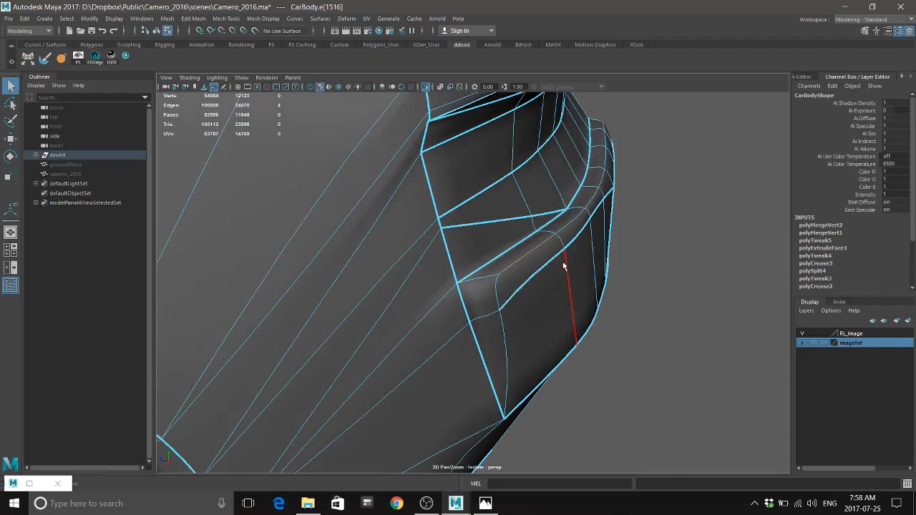
{"action": "key", "text": "1"}
{"action": "left_click_drag", "start_coordinate": [542, 278], "coordinate": [536, 251], "text": "alt"}
Snap the two upper vertices at the extruded lip's outer end onto the body's corner edge
{"action": "mouse_move", "coordinate": [533, 201]}
{"action": "right_mouse_down"}
{"action": "mouse_move", "coordinate": [518, 201]}
{"action": "mouse_move", "coordinate": [520, 208]}
{"action": "right_mouse_up"}
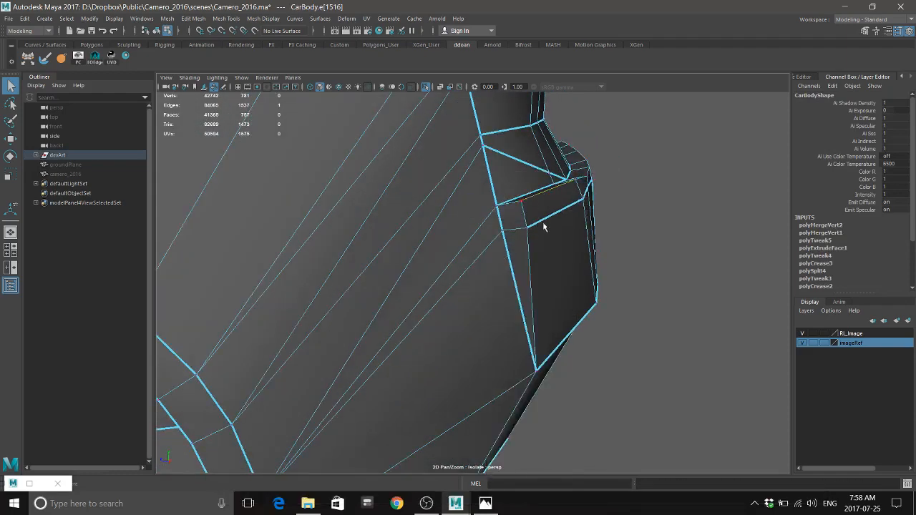
{"action": "left_click_drag", "start_coordinate": [544, 222], "coordinate": [498, 238], "text": "alt"}
{"action": "left_click", "coordinate": [536, 246]}
{"action": "key", "text": "w"}
{"action": "key", "text": "v"}
{"action": "left_click", "coordinate": [530, 263]}
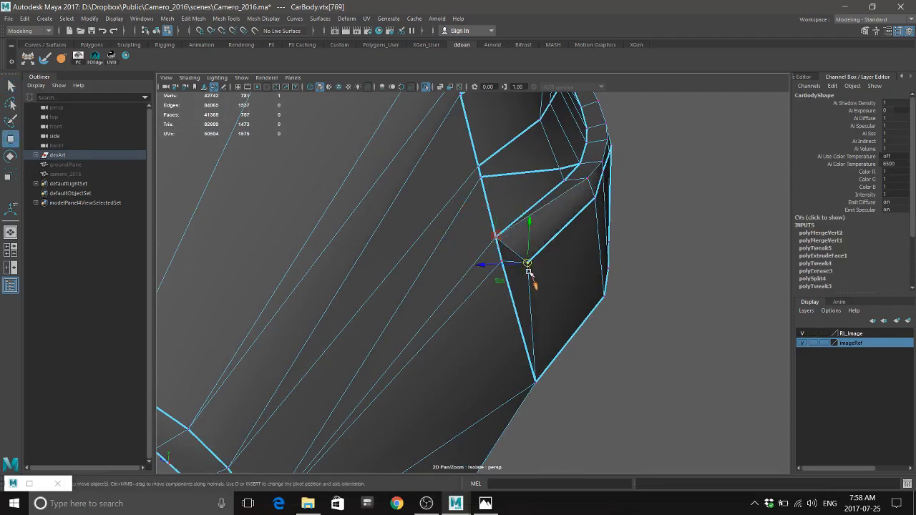
{"action": "key", "text": "v"}
{"action": "left_click_drag", "start_coordinate": [534, 280], "coordinate": [514, 280]}
{"action": "key", "text": "v"}
Merge both snapped vertex pairs at the corner edge with a 0.01 threshold and turn on the smooth preview
{"action": "left_click", "coordinate": [502, 246]}
{"action": "right_click_drag", "start_coordinate": [532, 231], "coordinate": [578, 205], "text": "shift"}
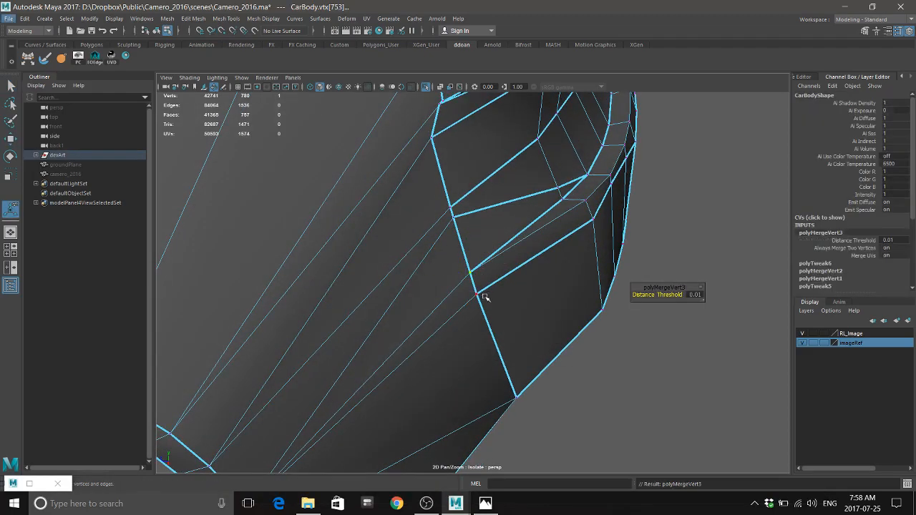
{"action": "left_click_drag", "start_coordinate": [471, 287], "coordinate": [601, 320]}
{"action": "key", "text": "g"}
{"action": "key", "text": "w"}
{"action": "key", "text": "3"}
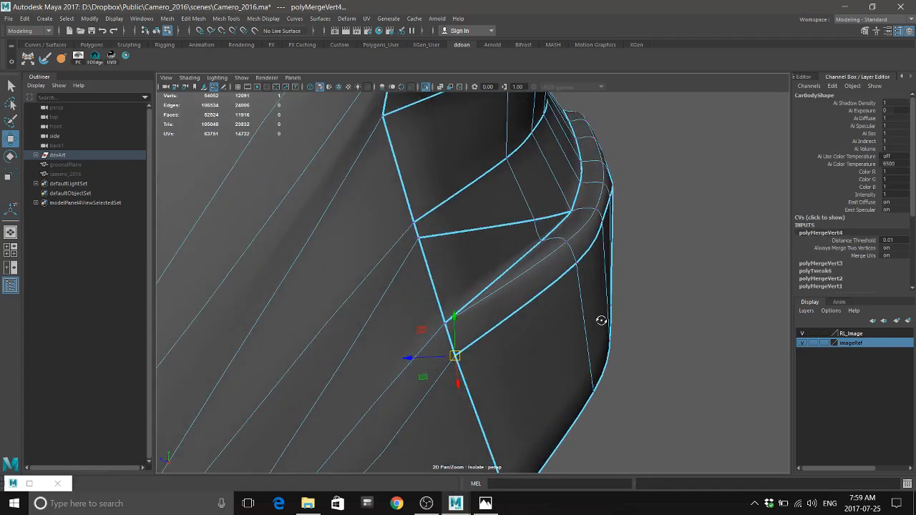
Compare the smoothed lip's taper and upper edge at the rear corner with the 2016-Chevrolet-Camaro-SS-rear-wheel-close-up.jpg photo
{"action": "left_click", "coordinate": [486, 504]}
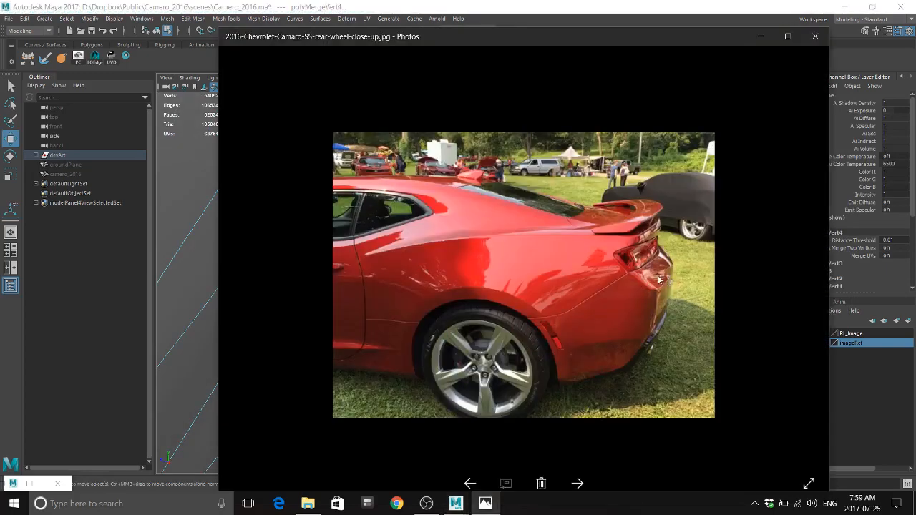
{"action": "left_click", "coordinate": [677, 11]}
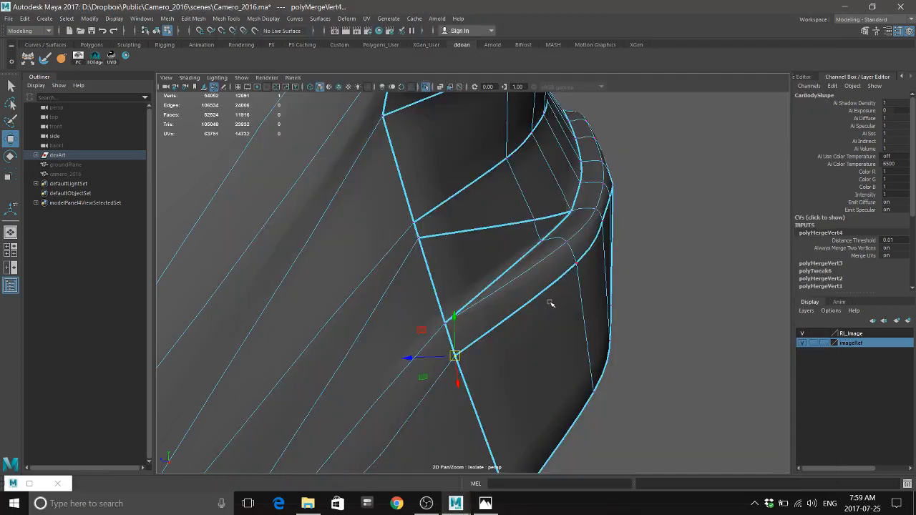
{"action": "scroll", "coordinate": [547, 303], "scroll_direction": "up", "scroll_amount": 3}
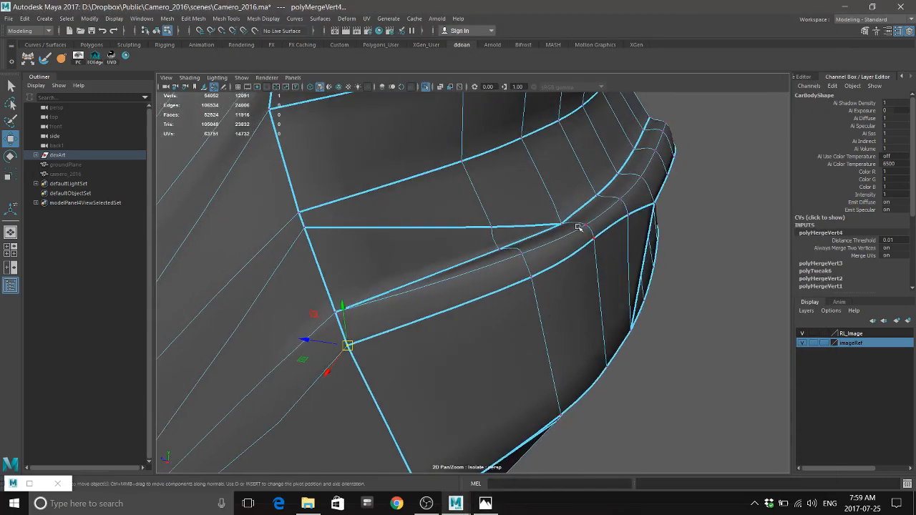
{"action": "left_click", "coordinate": [485, 504]}
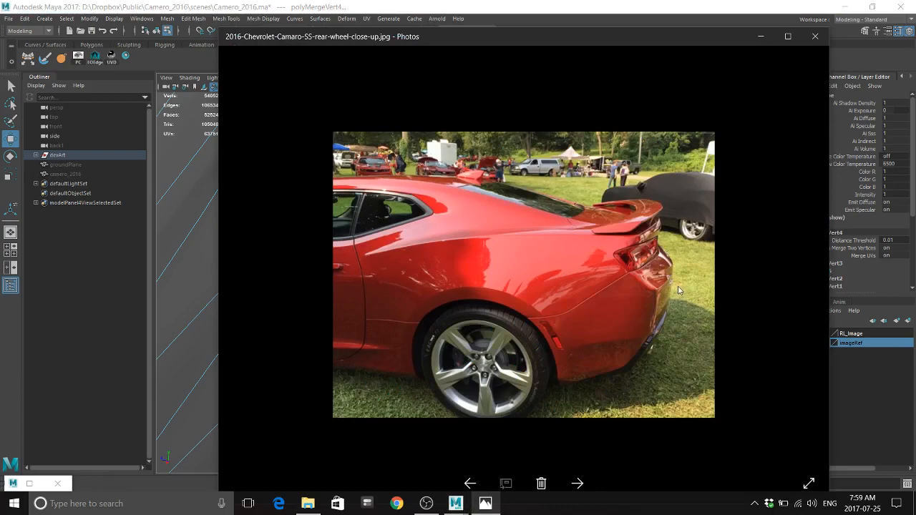
{"action": "left_click", "coordinate": [777, 5]}
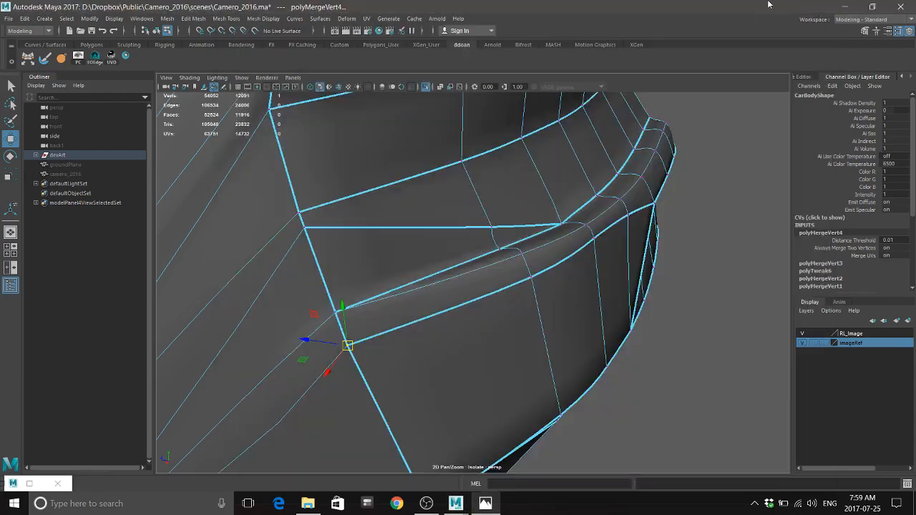
{"action": "scroll", "coordinate": [547, 243], "scroll_direction": "up", "scroll_amount": 4}
{"action": "left_click_drag", "start_coordinate": [539, 256], "coordinate": [593, 282], "text": "alt"}
{"action": "left_click", "coordinate": [485, 504]}
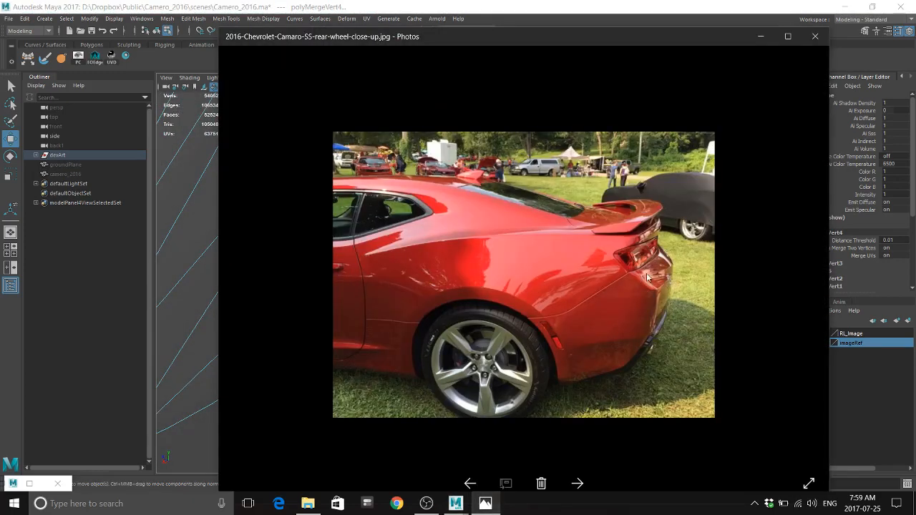
{"action": "key", "text": "alt+Tab"}
{"action": "left_click_drag", "start_coordinate": [587, 198], "coordinate": [587, 280], "text": "alt"}
{"action": "double_click", "coordinate": [529, 262]}
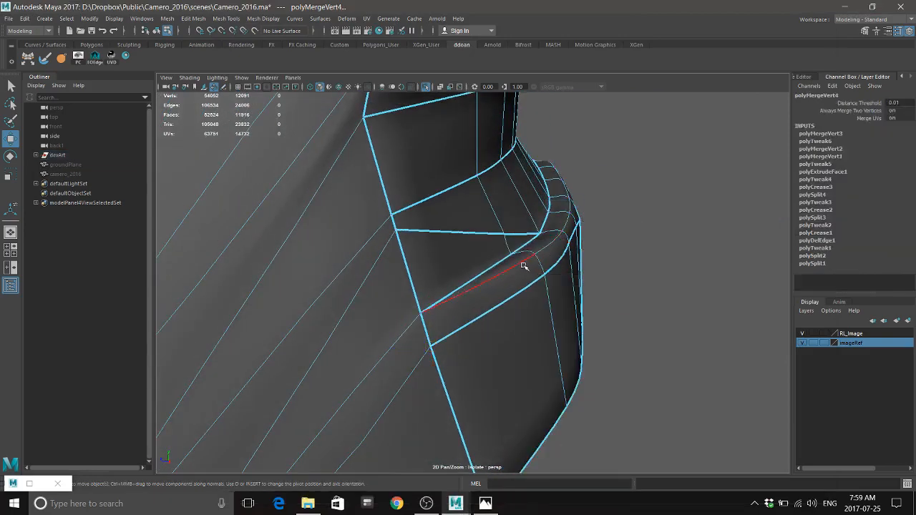
Select the edge loop along the middle of the extruded lip and raise it slightly
{"action": "left_click_drag", "start_coordinate": [565, 226], "coordinate": [448, 331], "text": "alt"}
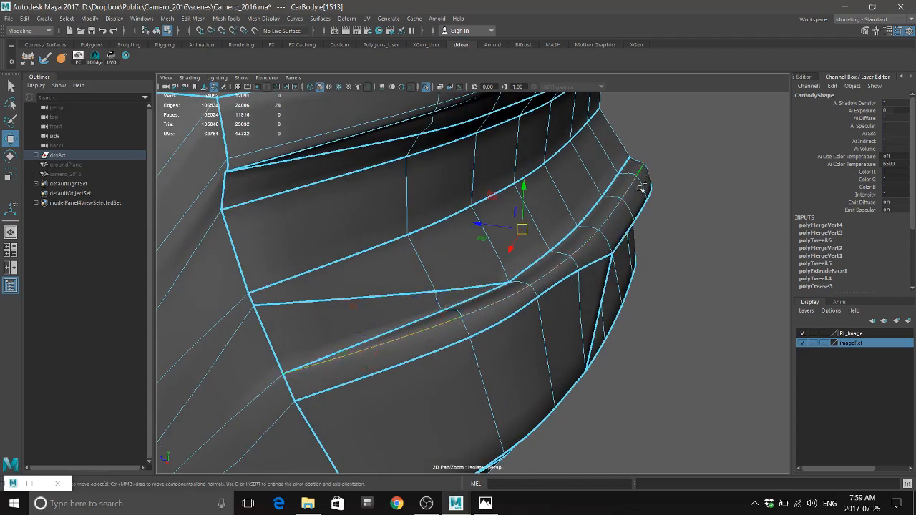
{"action": "left_click_drag", "start_coordinate": [642, 187], "coordinate": [499, 215], "text": "alt"}
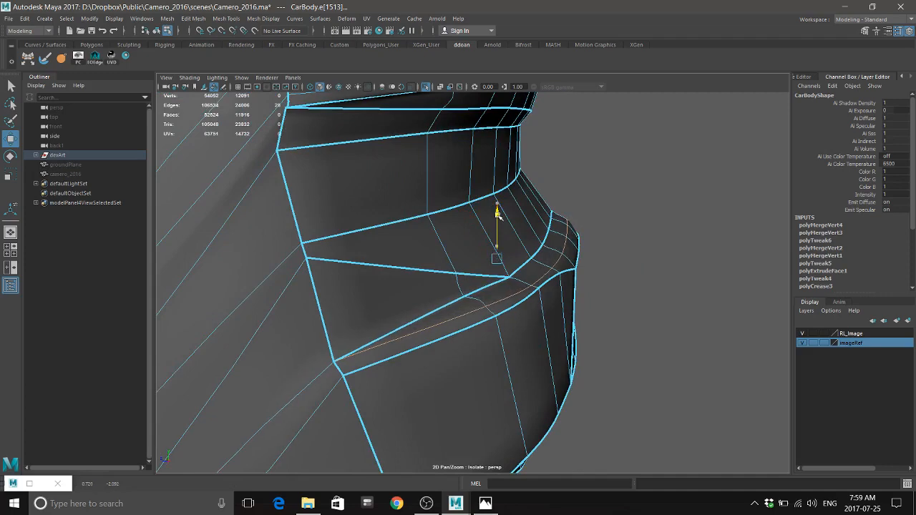
{"action": "left_click_drag", "start_coordinate": [459, 260], "coordinate": [527, 231]}
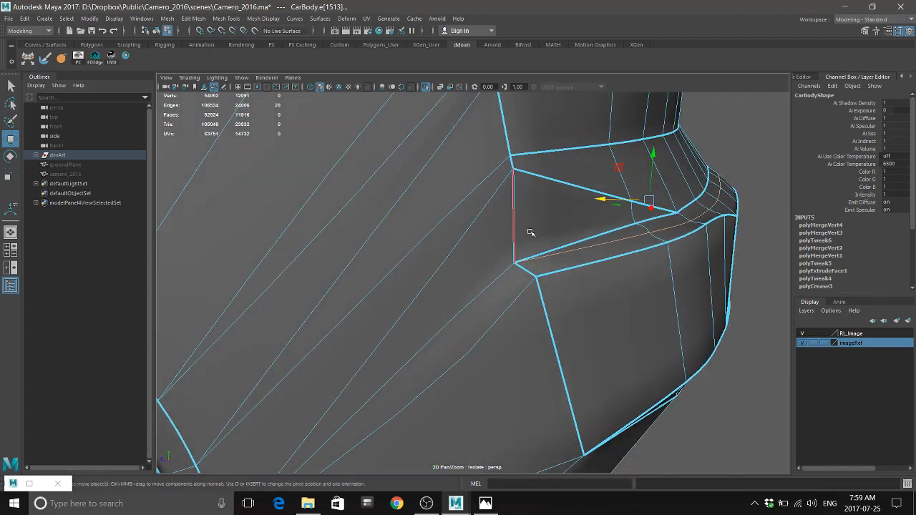
Move the vertex at the lip's outer end slightly up along the body's corner edge
{"action": "right_click_drag", "start_coordinate": [527, 231], "coordinate": [522, 258]}
{"action": "left_click", "coordinate": [521, 258]}
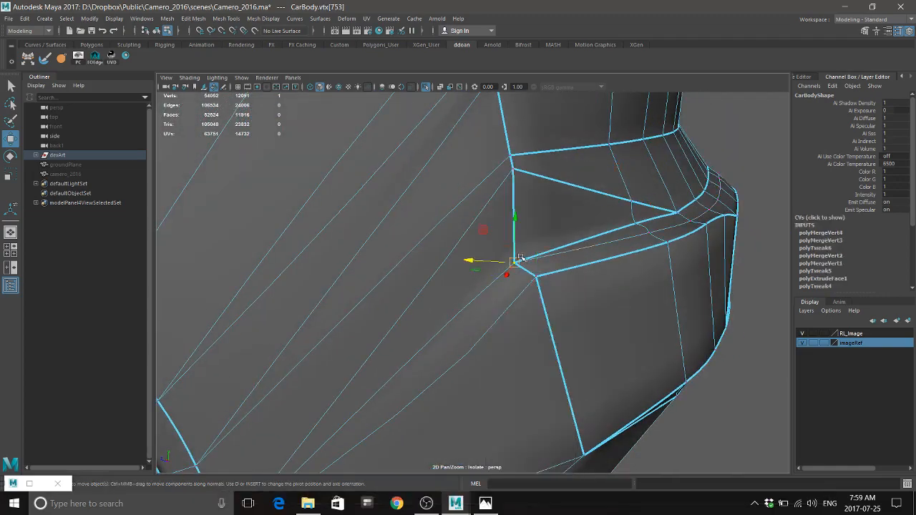
{"action": "left_click", "coordinate": [516, 173]}
{"action": "key", "text": "r"}
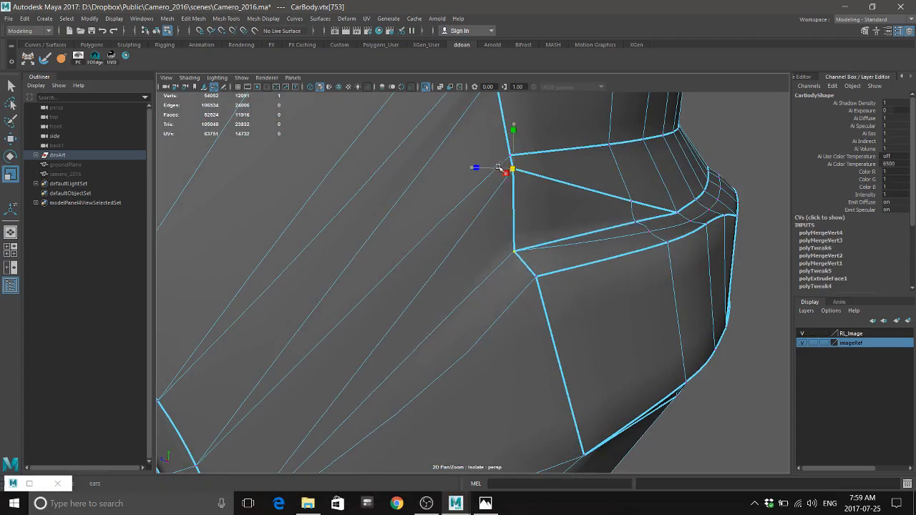
{"action": "left_click_drag", "start_coordinate": [499, 167], "coordinate": [492, 167]}
Pull two vertices on the lip's lower edge near the corner rearward to round out the lip
{"action": "left_click_drag", "start_coordinate": [596, 243], "coordinate": [542, 260], "text": "alt"}
{"action": "key", "text": "w"}
{"action": "left_click", "coordinate": [549, 269]}
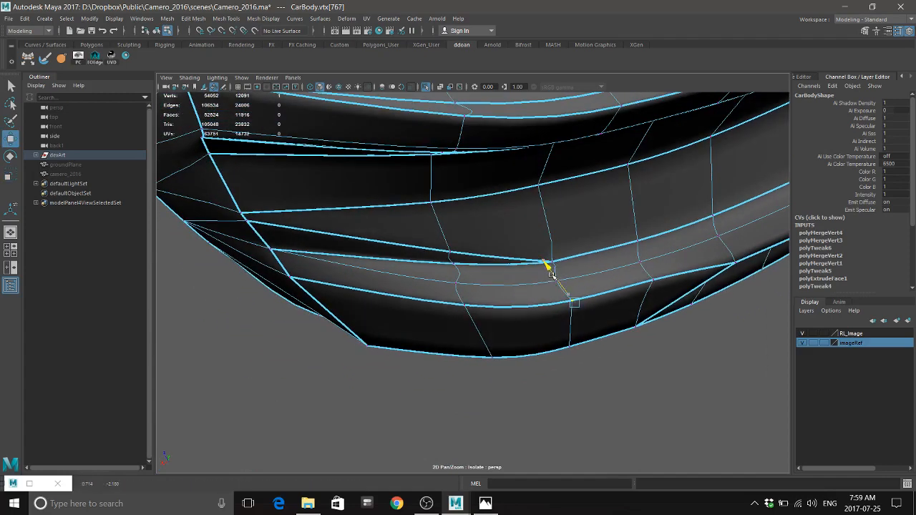
{"action": "left_click", "coordinate": [465, 310]}
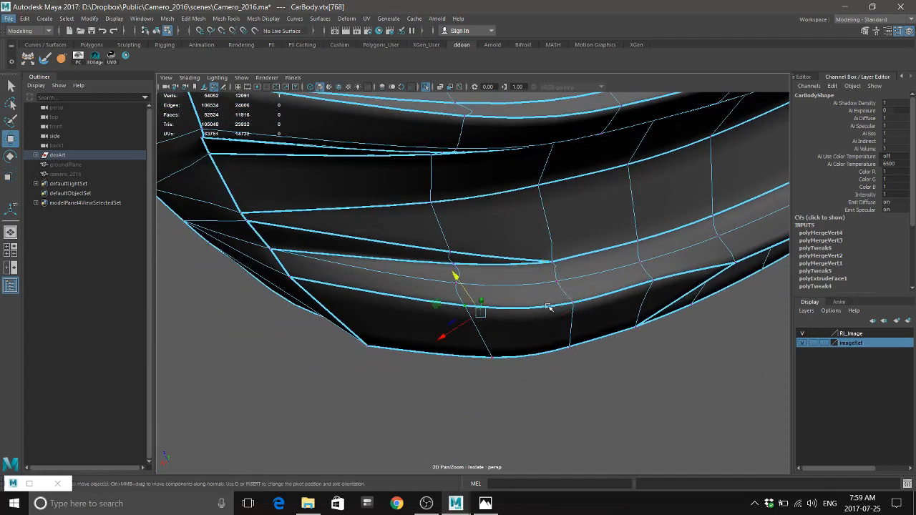
{"action": "left_click_drag", "start_coordinate": [547, 308], "coordinate": [664, 281], "text": "alt"}
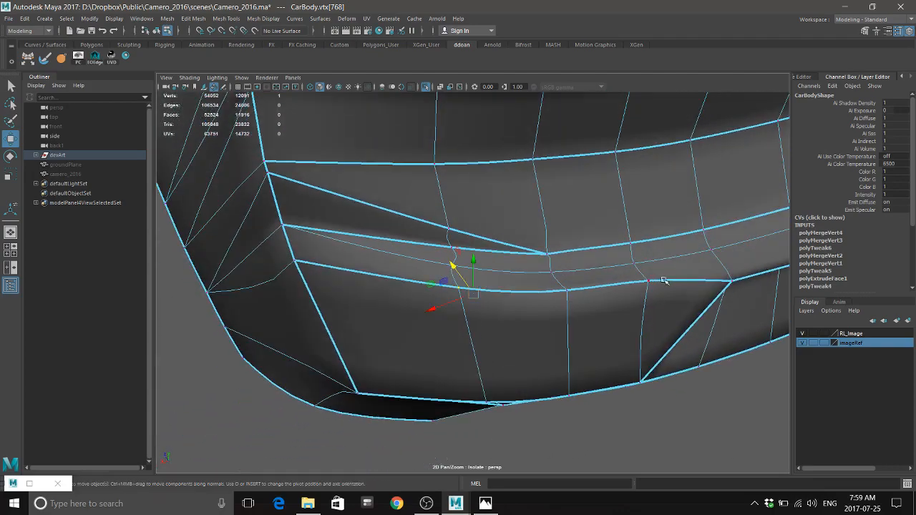
Lower three neighbouring vertices on the lip's lower edge so the line flows evenly toward the corner
{"action": "left_click_drag", "start_coordinate": [562, 297], "coordinate": [589, 264], "text": "alt"}
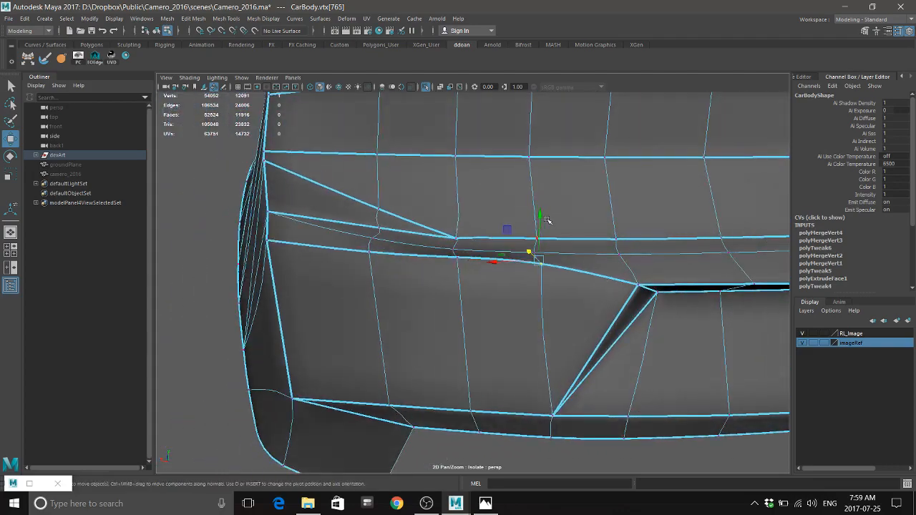
{"action": "left_click_drag", "start_coordinate": [547, 221], "coordinate": [542, 227]}
{"action": "left_click", "coordinate": [460, 256]}
{"action": "left_click_drag", "start_coordinate": [459, 257], "coordinate": [614, 294], "text": "alt"}
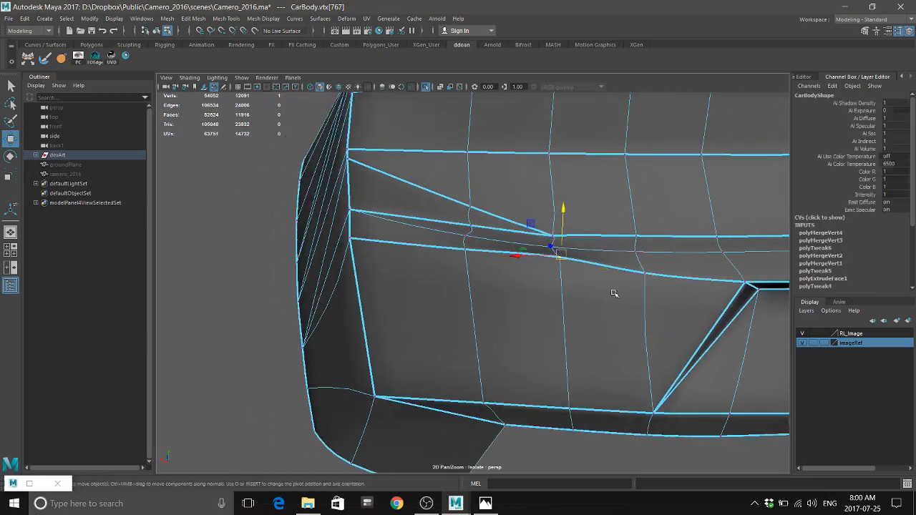
{"action": "left_click_drag", "start_coordinate": [565, 217], "coordinate": [559, 228]}
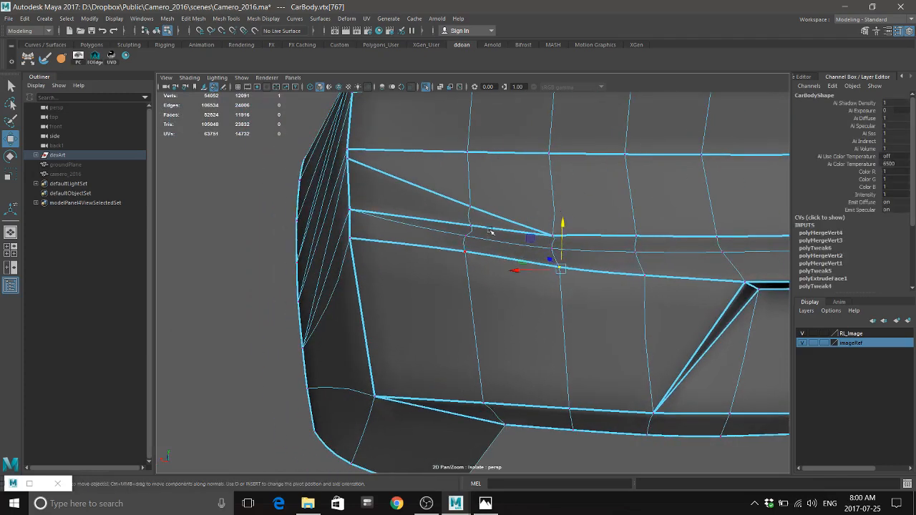
{"action": "left_click", "coordinate": [467, 252]}
{"action": "left_click_drag", "start_coordinate": [472, 217], "coordinate": [471, 225]}
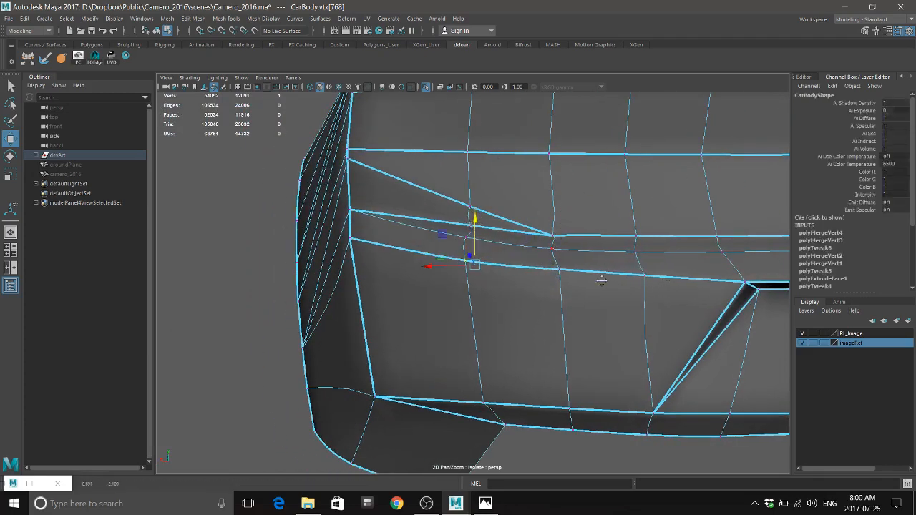
Examine the bumper contour below the taillight in the 2016-Chevrolet-Camaro-SS-rear-wheel-close-up.jpg photo against the model's rear corner
{"action": "left_click_drag", "start_coordinate": [601, 280], "coordinate": [648, 321], "text": "alt"}
{"action": "left_click", "coordinate": [486, 504]}
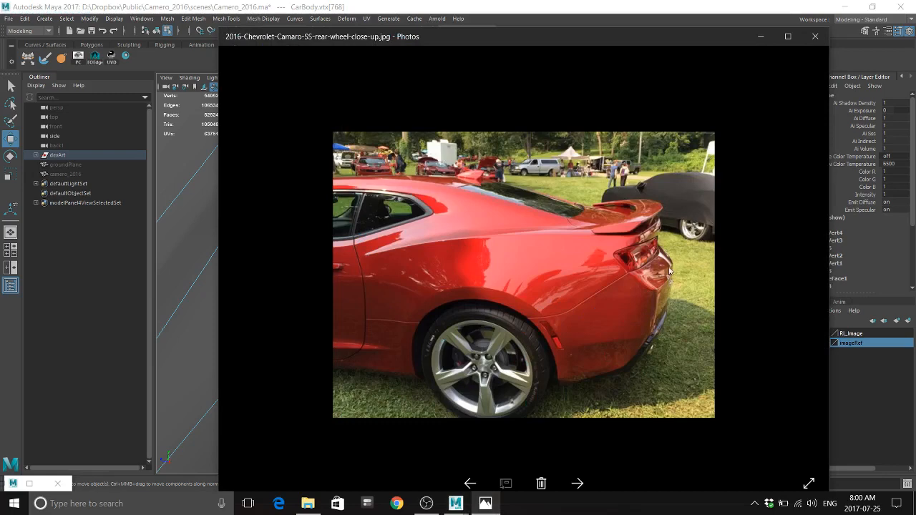
{"action": "left_click", "coordinate": [686, 12]}
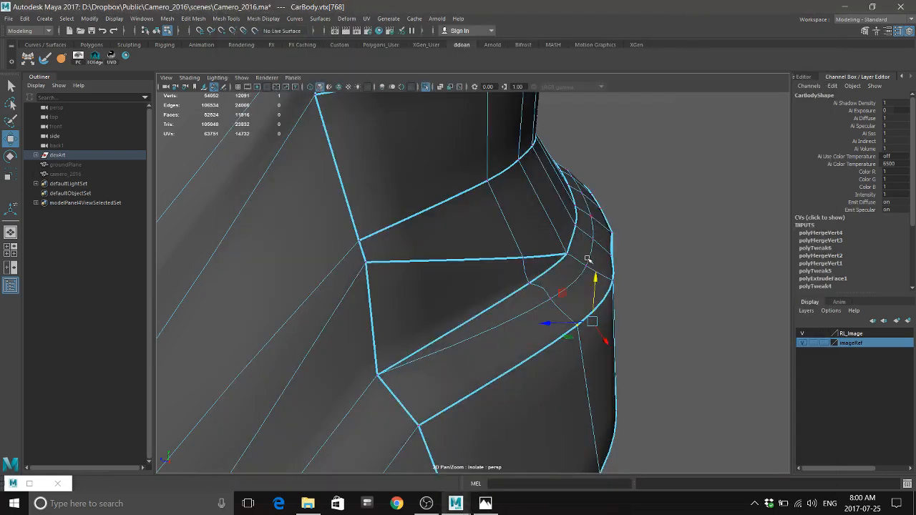
{"action": "left_click", "coordinate": [486, 503]}
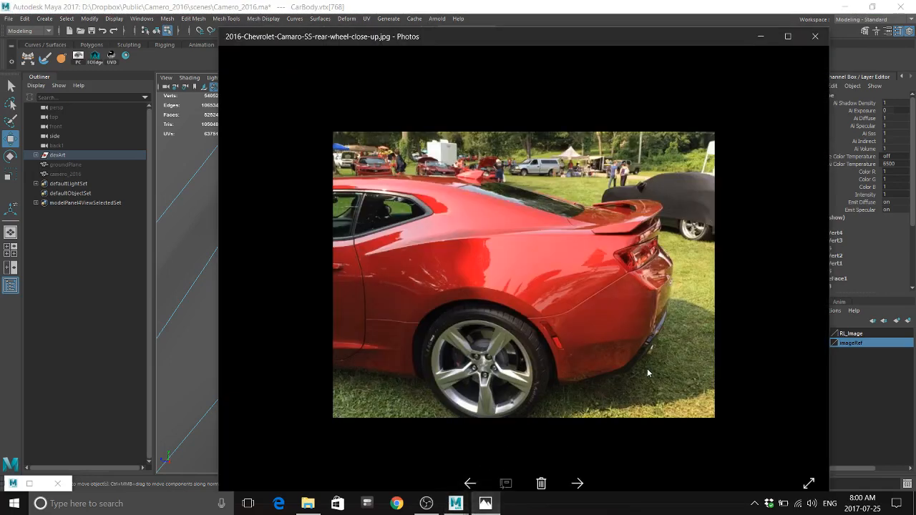
{"action": "left_click", "coordinate": [676, 5]}
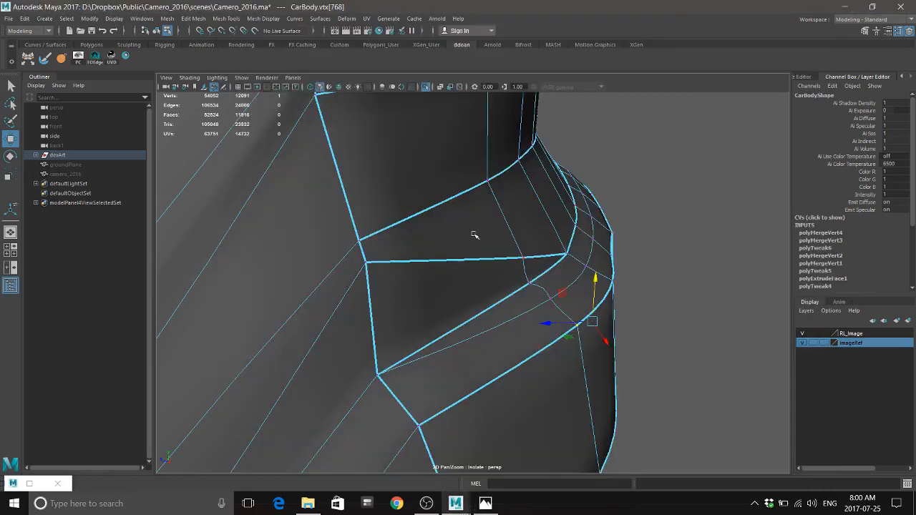
{"action": "left_click_drag", "start_coordinate": [579, 137], "coordinate": [574, 282], "text": "alt"}
Cut a new edge line with Multi-Cut from the corner vertex through the middle of the face band above the lip to its inner end
{"action": "right_click_drag", "start_coordinate": [504, 242], "coordinate": [444, 244], "text": "shift"}
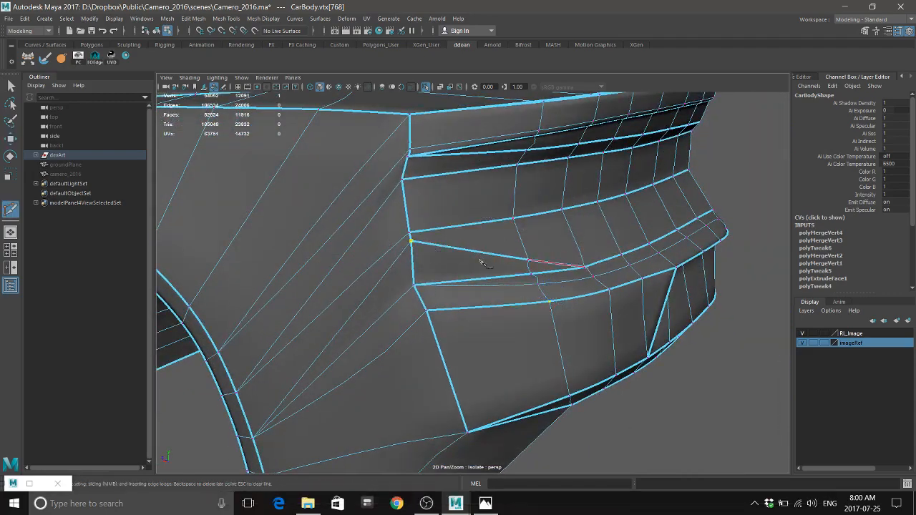
{"action": "left_click_drag", "start_coordinate": [481, 261], "coordinate": [454, 259], "text": "alt"}
{"action": "left_click_drag", "start_coordinate": [605, 284], "coordinate": [581, 285], "text": "alt"}
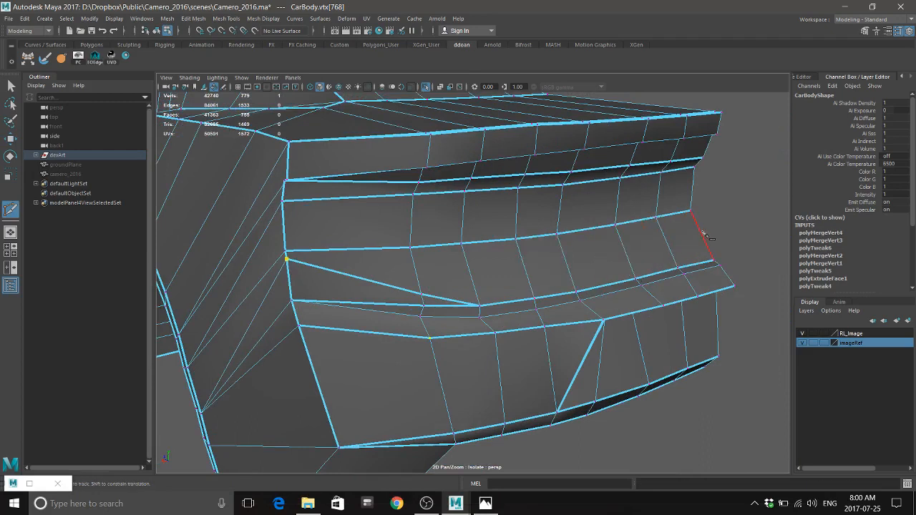
{"action": "key", "text": "ctrl"}
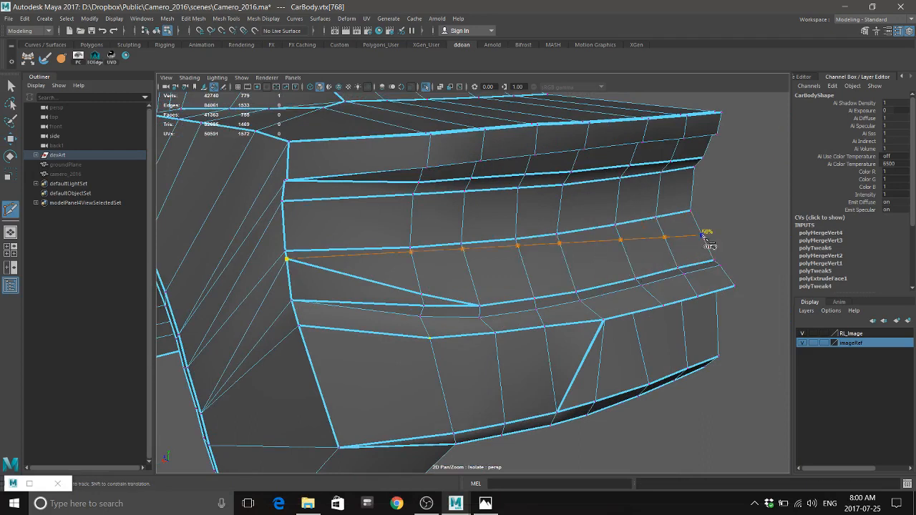
{"action": "left_click_drag", "start_coordinate": [592, 266], "coordinate": [603, 275], "text": "alt"}
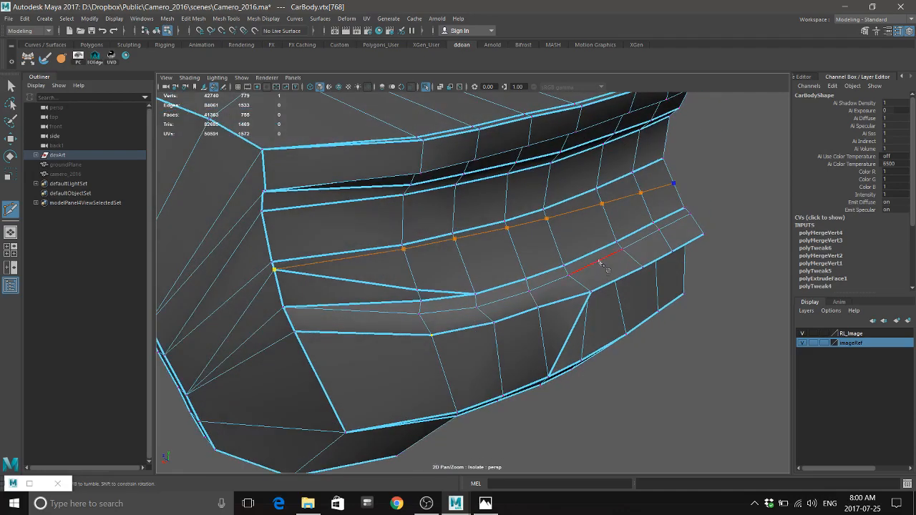
{"action": "key", "text": "ctrl+z"}
{"action": "middle_click_drag", "start_coordinate": [282, 275], "coordinate": [528, 258], "text": "alt"}
{"action": "middle_click_drag", "start_coordinate": [624, 251], "coordinate": [534, 254], "text": "alt"}
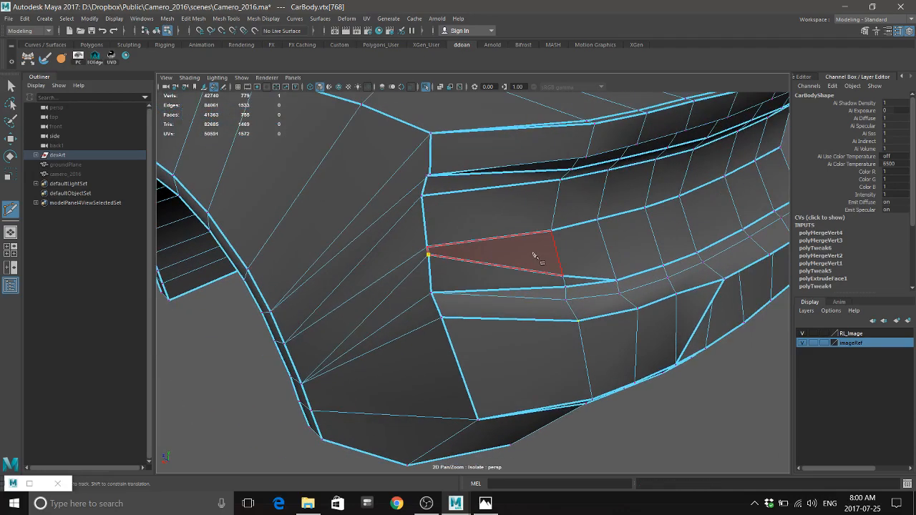
{"action": "left_click", "coordinate": [608, 256]}
{"action": "middle_click_drag", "start_coordinate": [646, 246], "coordinate": [546, 259], "text": "alt"}
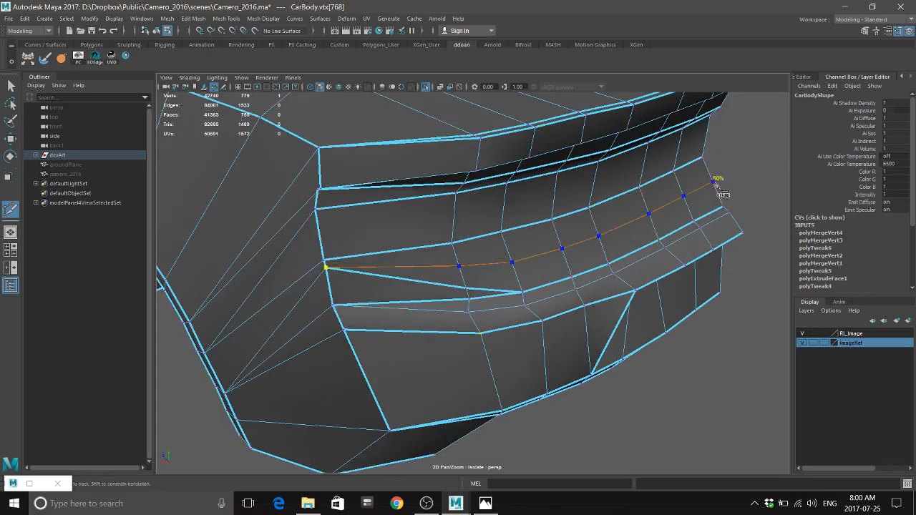
{"action": "key", "text": "Return"}
Select the new edge line except its outermost segment and push it rearward to bulge the band, checking the rear-wheel photo
{"action": "left_click_drag", "start_coordinate": [548, 361], "coordinate": [604, 317], "text": "alt"}
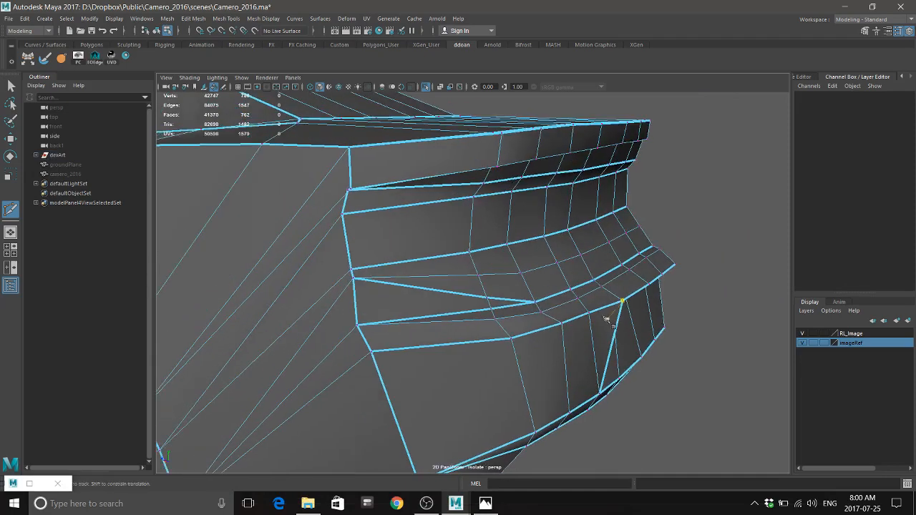
{"action": "key", "text": "w"}
{"action": "left_click_drag", "start_coordinate": [509, 287], "coordinate": [535, 294], "text": "alt"}
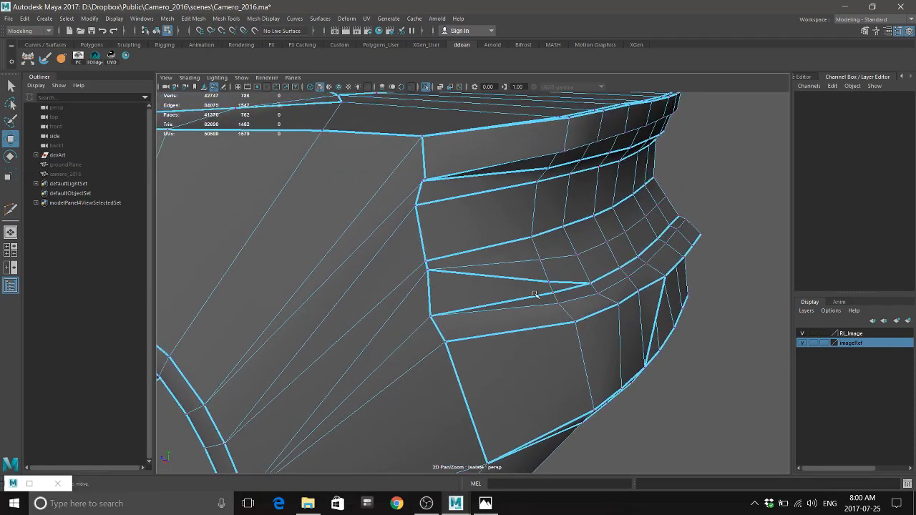
{"action": "right_click_drag", "start_coordinate": [561, 250], "coordinate": [563, 210]}
{"action": "left_click_drag", "start_coordinate": [558, 258], "coordinate": [583, 267], "text": "alt"}
{"action": "left_click", "coordinate": [576, 262]}
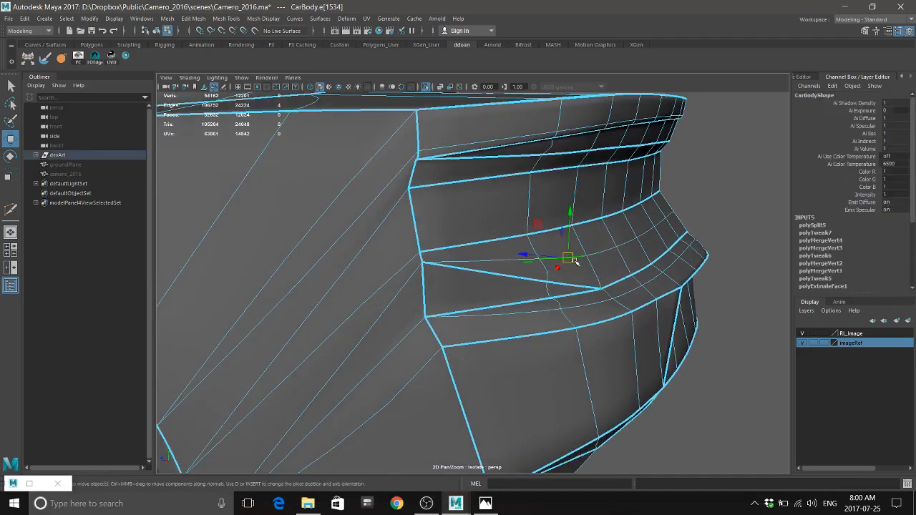
{"action": "left_click", "coordinate": [630, 245], "text": "shift"}
{"action": "left_click", "coordinate": [648, 233], "text": "shift"}
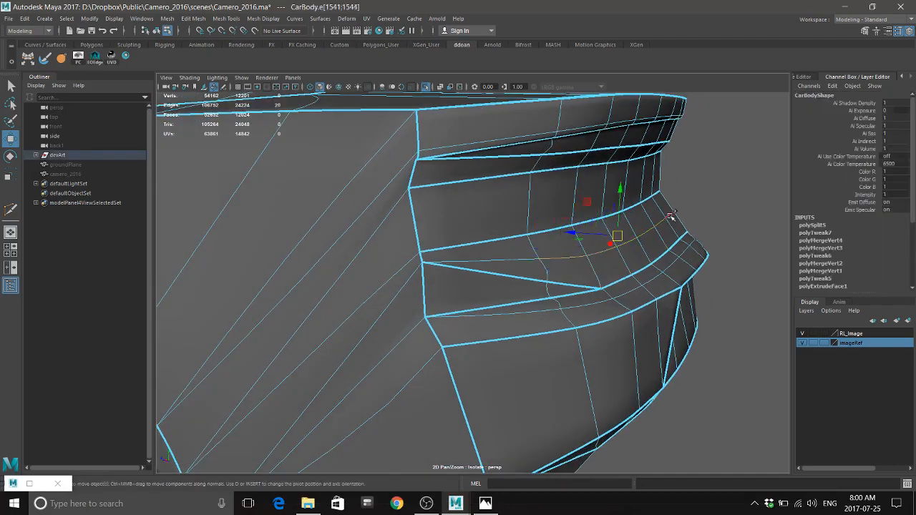
{"action": "left_click", "coordinate": [672, 217], "text": "shift"}
{"action": "left_click", "coordinate": [672, 263], "text": "shift"}
{"action": "left_click", "coordinate": [486, 503]}
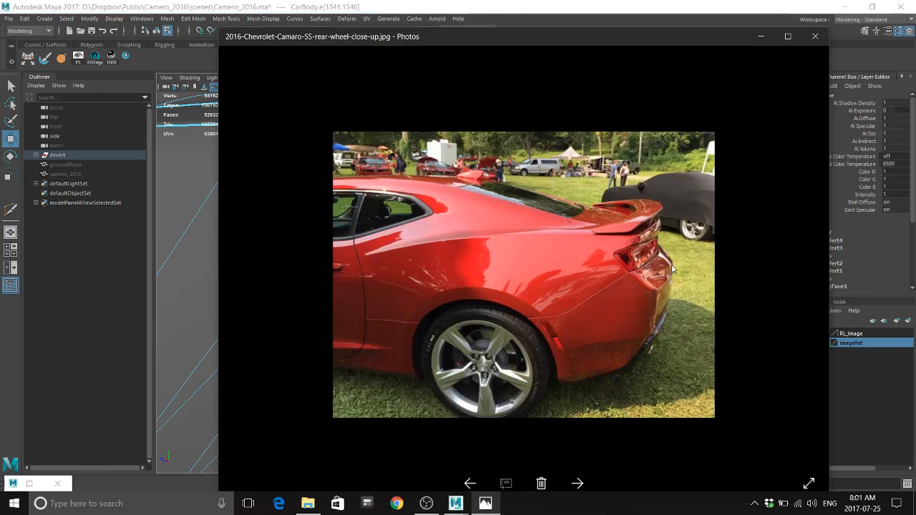
{"action": "left_click", "coordinate": [685, 6]}
{"action": "left_click_drag", "start_coordinate": [575, 235], "coordinate": [504, 235], "text": "alt"}
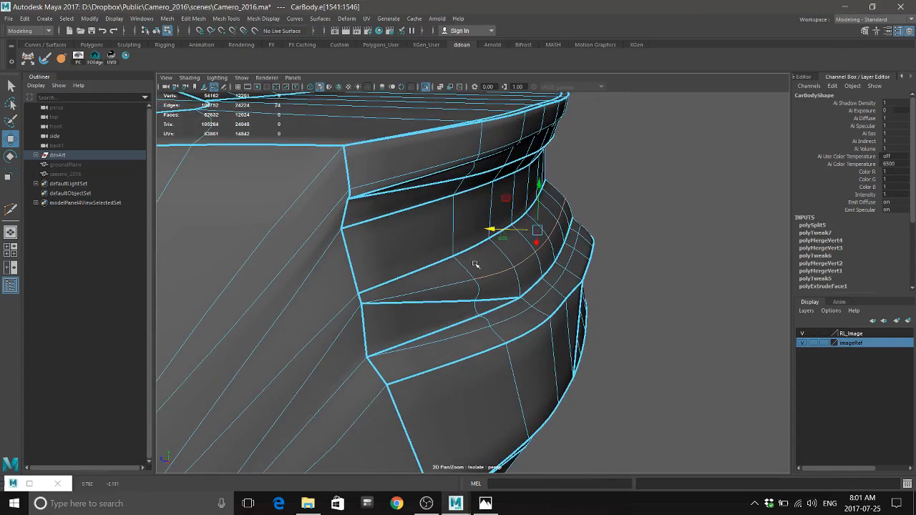
{"action": "left_click_drag", "start_coordinate": [475, 265], "coordinate": [559, 280], "text": "alt"}
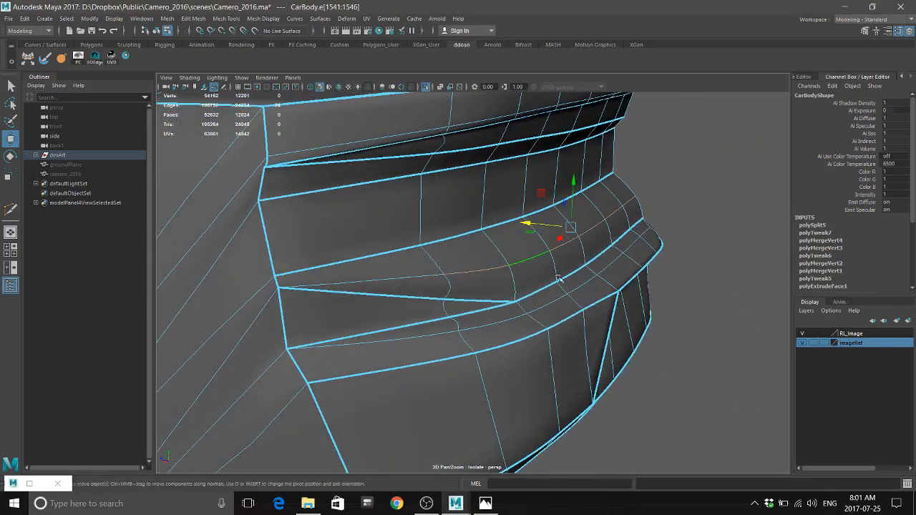
Crease the whole new edge line out to the body's corner and compare its shape with the rear-wheel photo
{"action": "left_click", "coordinate": [433, 276]}
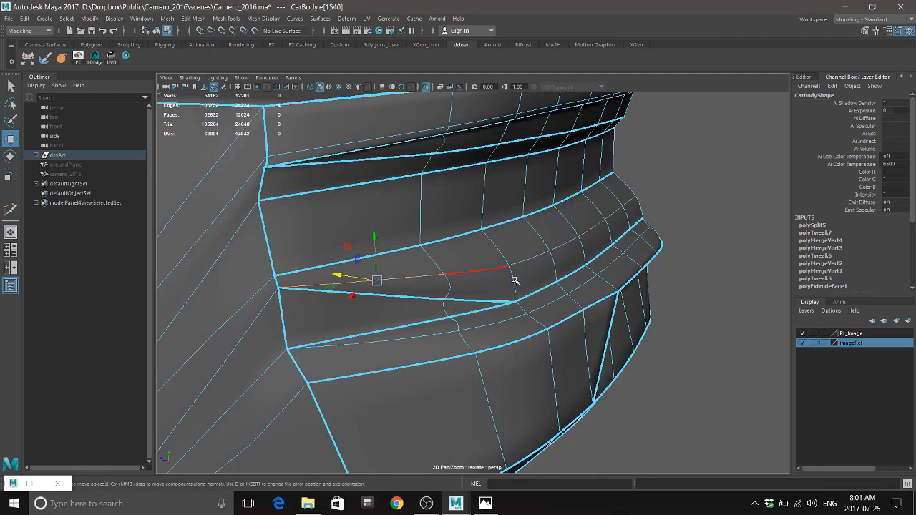
{"action": "key", "text": "ctrl+z"}
{"action": "left_click", "coordinate": [422, 276], "text": "shift"}
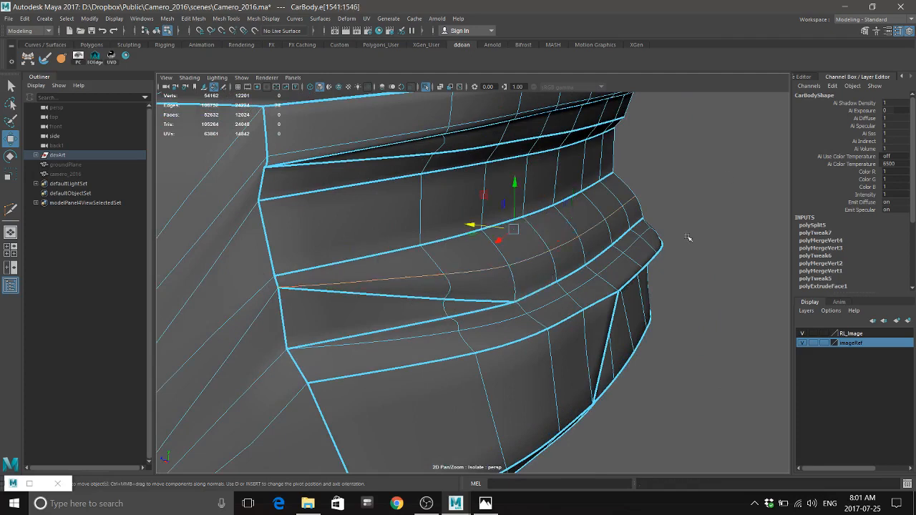
{"action": "right_click_drag", "start_coordinate": [728, 176], "coordinate": [722, 222], "text": "shift"}
{"action": "middle_click_drag", "start_coordinate": [655, 251], "coordinate": [843, 287]}
{"action": "left_click_drag", "start_coordinate": [506, 273], "coordinate": [591, 399], "text": "alt"}
{"action": "left_click", "coordinate": [485, 503]}
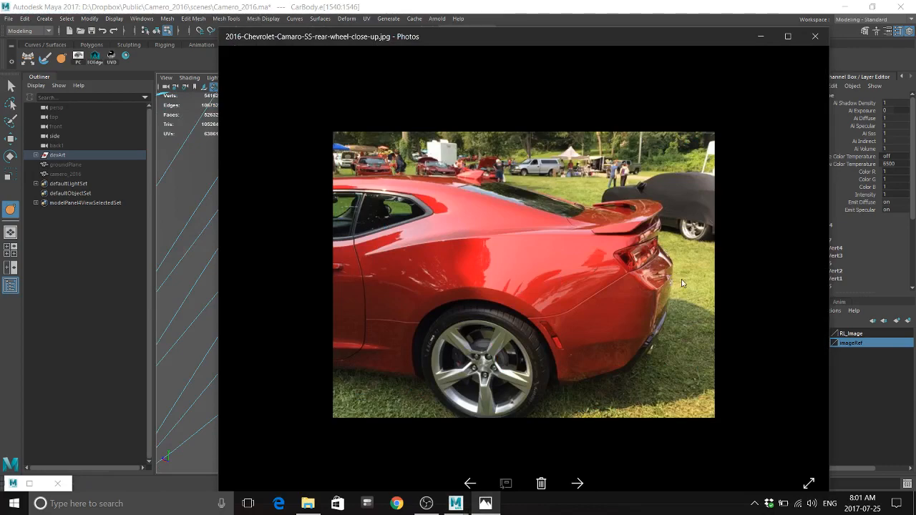
{"action": "left_click", "coordinate": [650, 5]}
{"action": "left_click_drag", "start_coordinate": [537, 286], "coordinate": [448, 275], "text": "alt"}
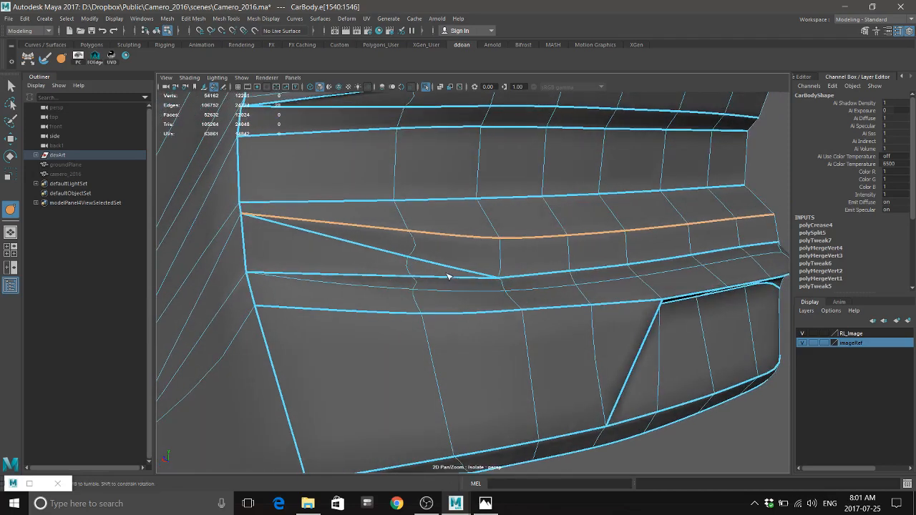
Try removing the crease from the diagonal edges below the new edge line, and crease them again
{"action": "left_click", "coordinate": [396, 252]}
{"action": "key", "text": "ctrl+z"}
{"action": "middle_click_drag", "start_coordinate": [547, 312], "coordinate": [375, 318]}
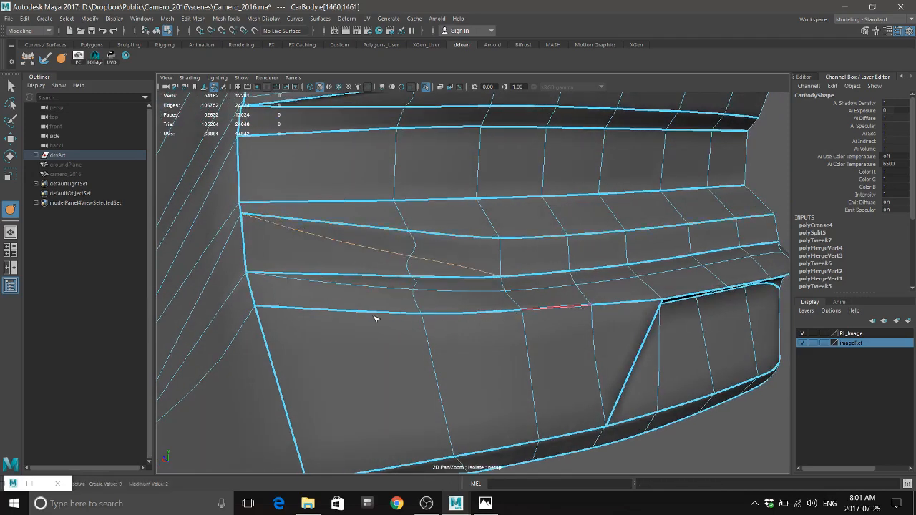
{"action": "left_click_drag", "start_coordinate": [584, 329], "coordinate": [559, 319], "text": "alt"}
{"action": "middle_click_drag", "start_coordinate": [570, 321], "coordinate": [753, 317]}
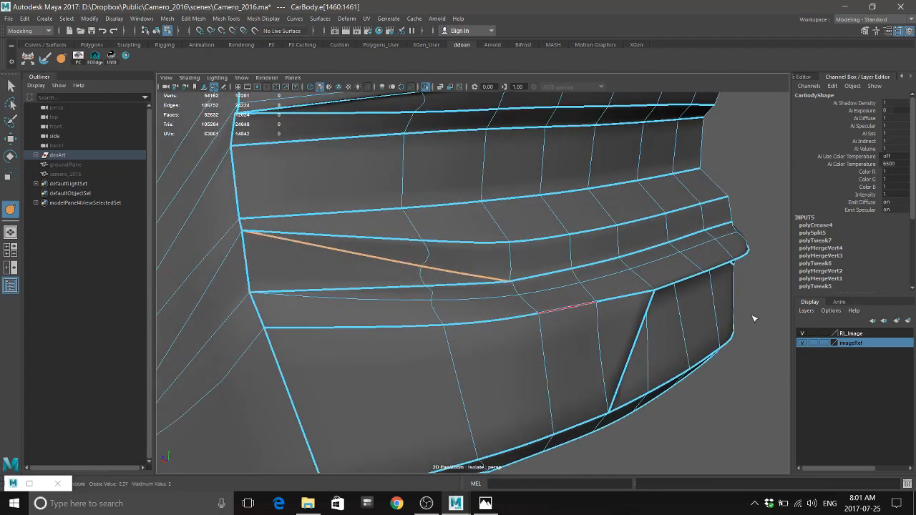
Examine the smoothed band and bumper lip below the taillight from several angles against the rear-wheel photo
{"action": "left_click_drag", "start_coordinate": [626, 316], "coordinate": [552, 275], "text": "alt"}
{"action": "key", "text": "w"}
{"action": "right_click_drag", "start_coordinate": [552, 275], "coordinate": [544, 297]}
{"action": "left_click_drag", "start_coordinate": [544, 284], "coordinate": [572, 242], "text": "alt"}
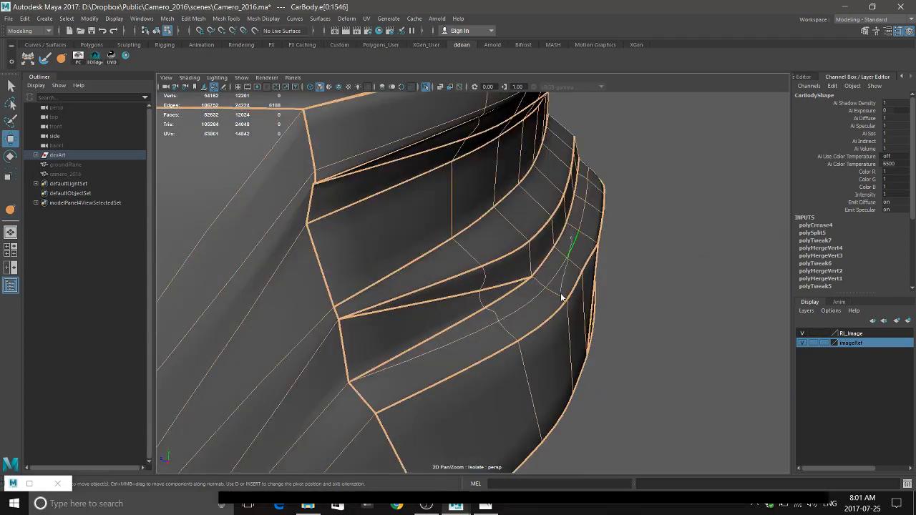
{"action": "right_click_drag", "start_coordinate": [563, 292], "coordinate": [610, 218]}
{"action": "left_click_drag", "start_coordinate": [545, 343], "coordinate": [532, 325], "text": "alt"}
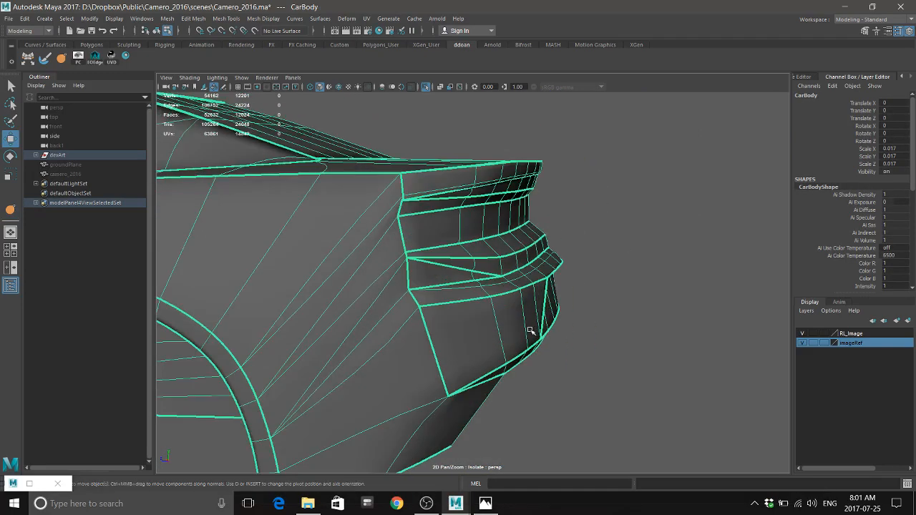
{"action": "left_click", "coordinate": [615, 308]}
{"action": "left_click_drag", "start_coordinate": [623, 309], "coordinate": [595, 331], "text": "alt"}
{"action": "left_click", "coordinate": [485, 503]}
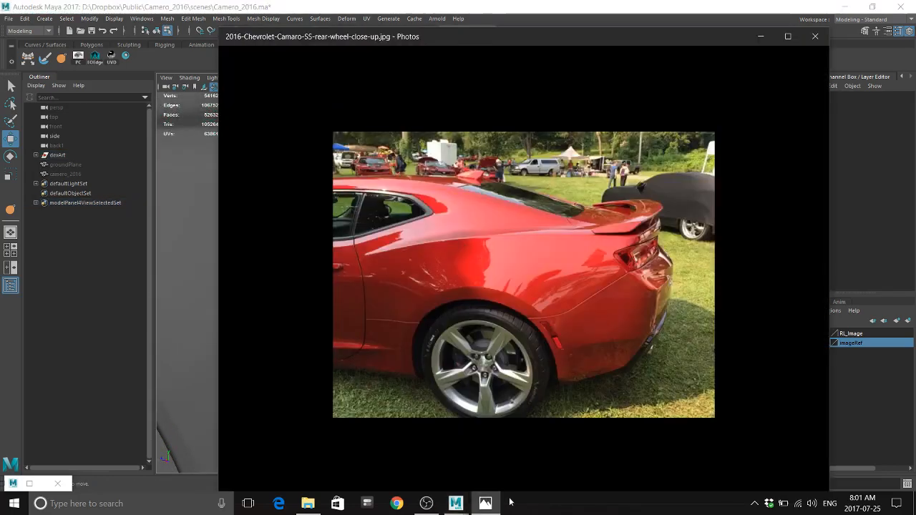
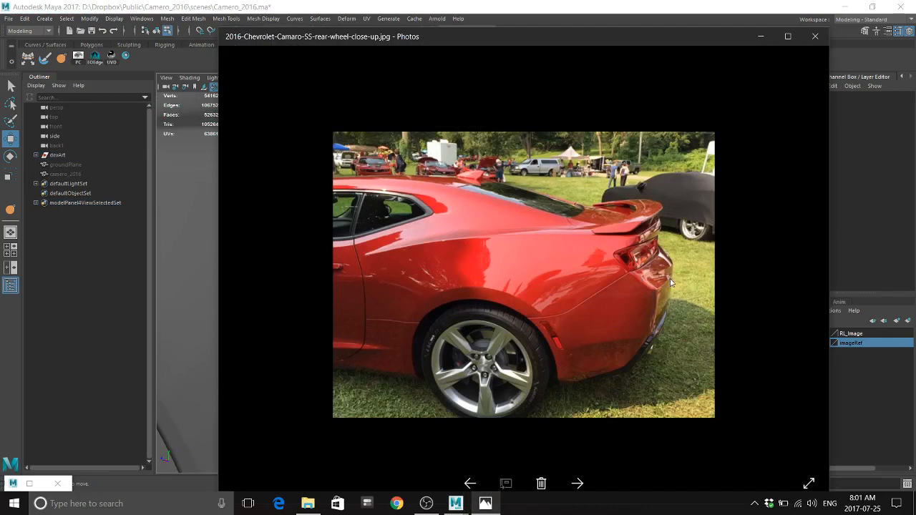
{"action": "left_click", "coordinate": [629, 5]}
{"action": "left_click_drag", "start_coordinate": [554, 254], "coordinate": [536, 286], "text": "alt"}
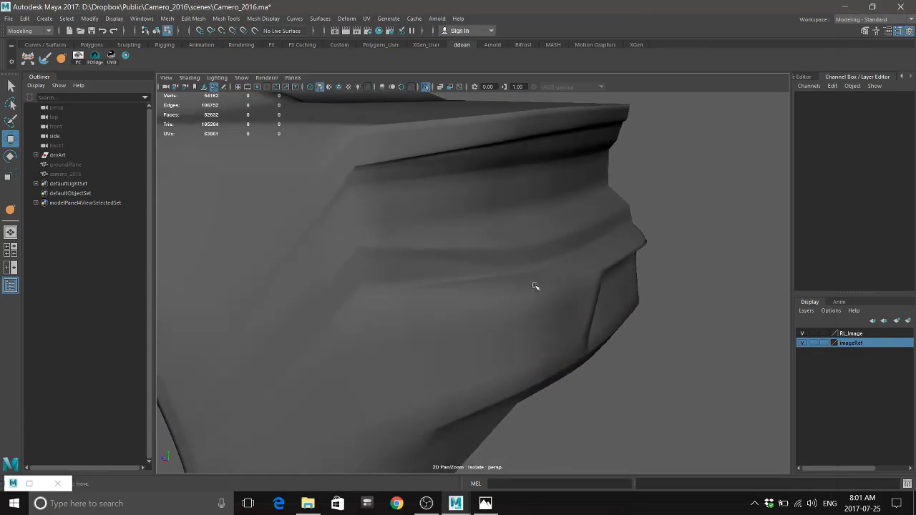
Delete the uncreased edge line running along the top face of the bumper lip, rechecking the rear-wheel photo
{"action": "right_click_drag", "start_coordinate": [535, 287], "coordinate": [532, 277]}
{"action": "left_click_drag", "start_coordinate": [530, 290], "coordinate": [565, 308], "text": "alt"}
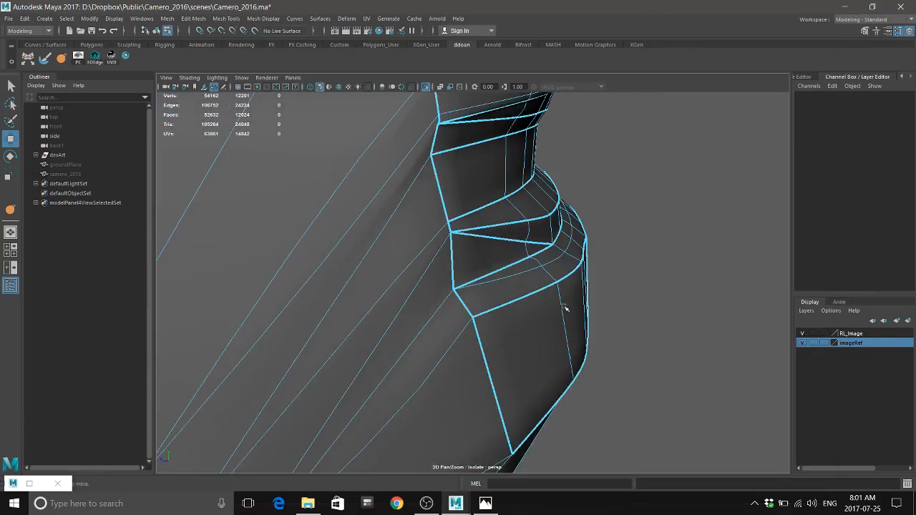
{"action": "left_click", "coordinate": [486, 503]}
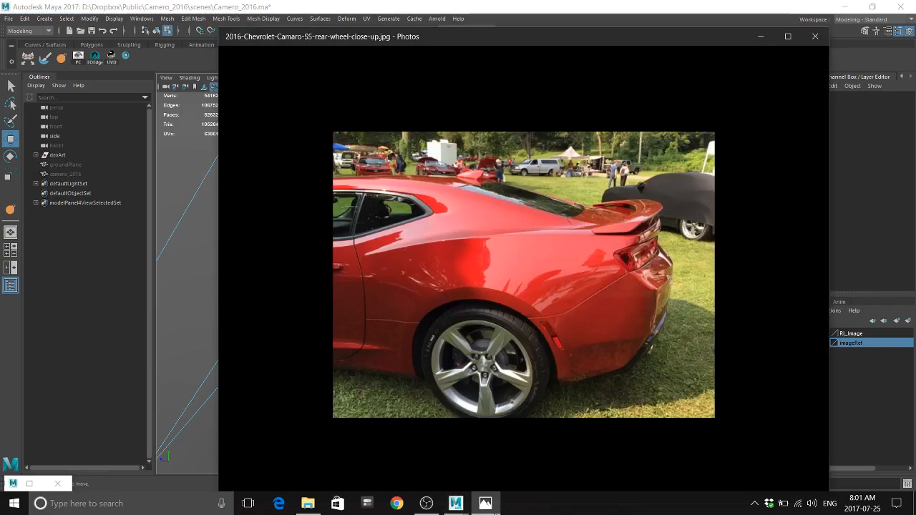
{"action": "left_click", "coordinate": [685, 7]}
{"action": "left_click_drag", "start_coordinate": [560, 241], "coordinate": [465, 275], "text": "alt"}
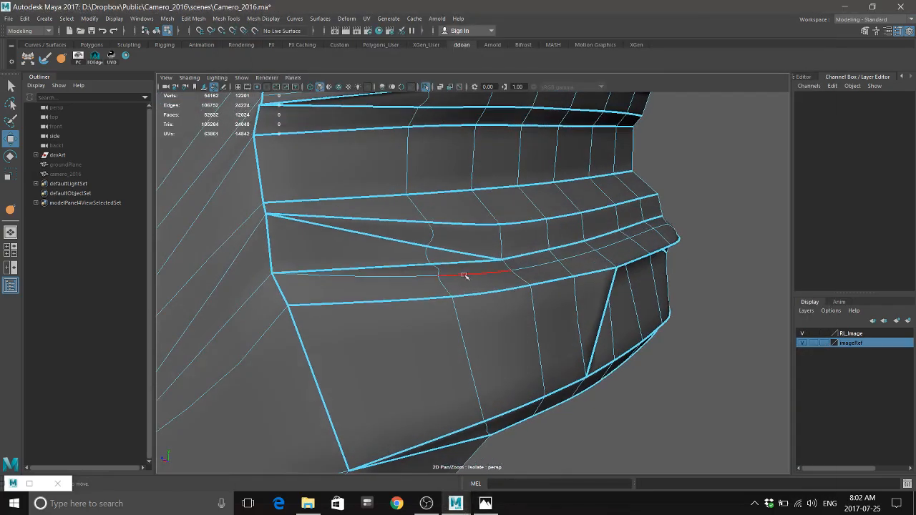
{"action": "left_click", "coordinate": [420, 276]}
{"action": "right_click", "coordinate": [622, 245], "text": "shift"}
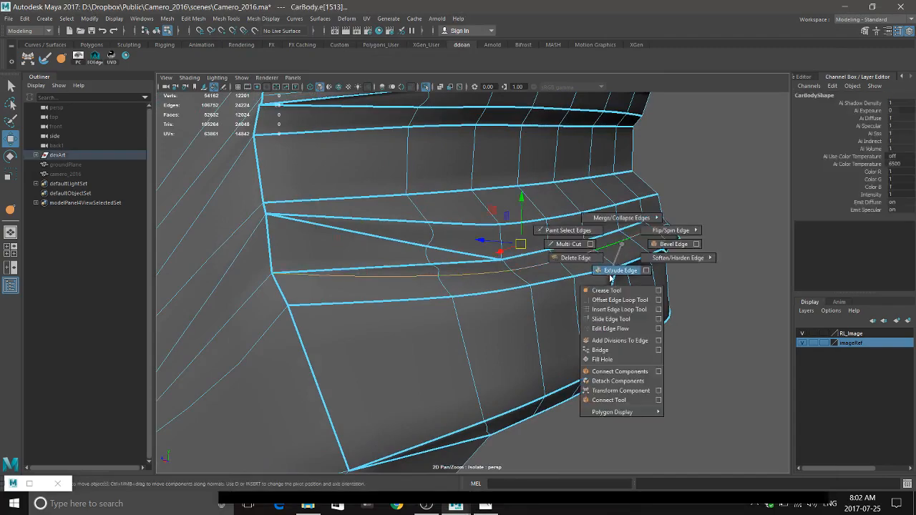
{"action": "right_click_drag", "start_coordinate": [610, 277], "coordinate": [587, 266], "text": "shift"}
{"action": "scroll", "coordinate": [635, 274], "scroll_direction": "down", "scroll_amount": 5}
{"action": "left_click_drag", "start_coordinate": [635, 274], "coordinate": [588, 264], "text": "alt"}
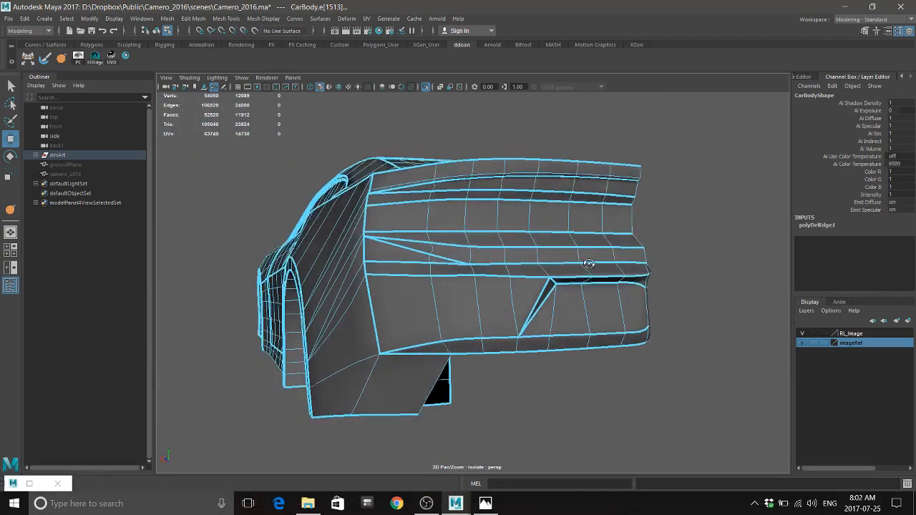
{"action": "scroll", "coordinate": [588, 264], "scroll_direction": "up", "scroll_amount": 8}
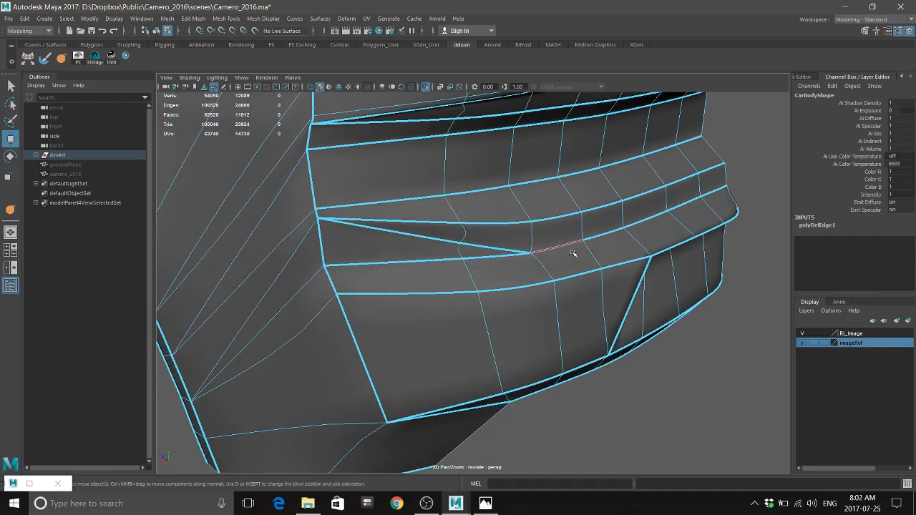
Delete the end faces that close off the bumper lip and recessed panel along the car's centre line
{"action": "left_click", "coordinate": [693, 205], "text": "shift"}
{"action": "left_click", "coordinate": [711, 197], "text": "shift"}
{"action": "left_click_drag", "start_coordinate": [725, 214], "coordinate": [650, 224], "text": "alt"}
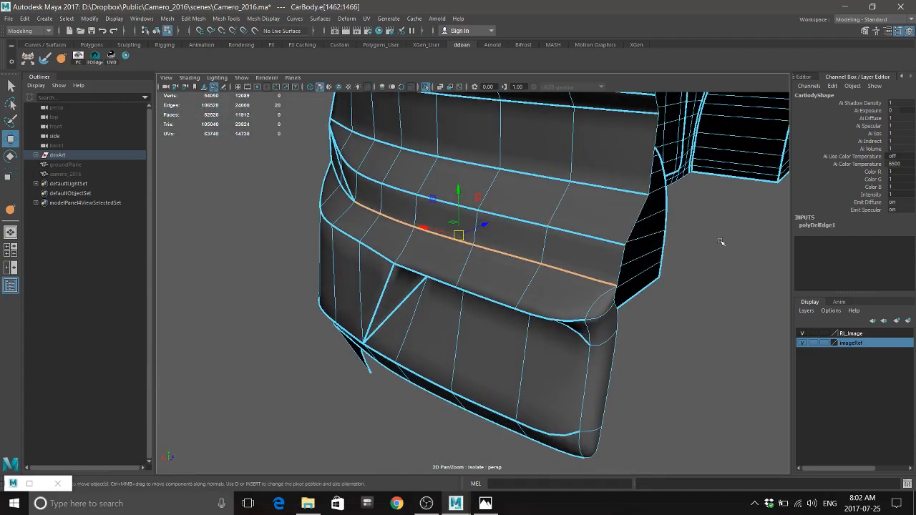
{"action": "left_click_drag", "start_coordinate": [721, 241], "coordinate": [582, 303], "text": "alt"}
{"action": "right_click", "coordinate": [560, 198]}
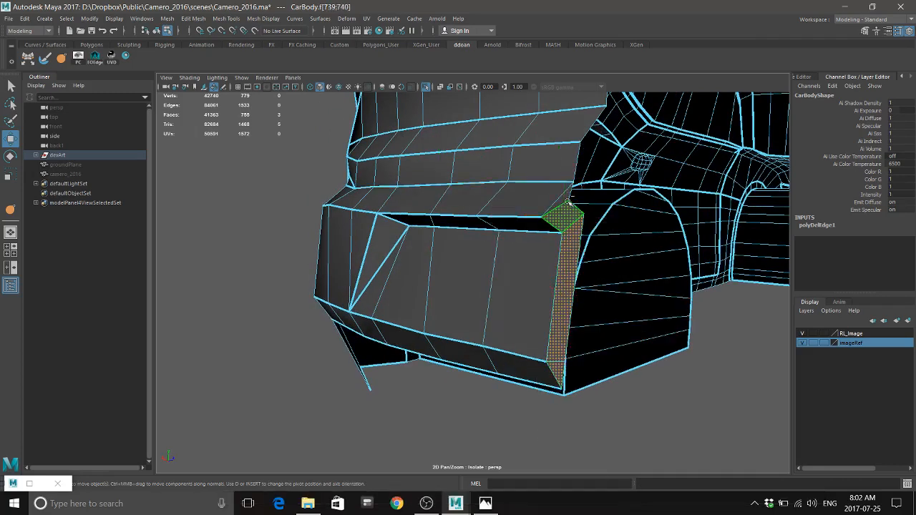
{"action": "left_click_drag", "start_coordinate": [590, 294], "coordinate": [621, 304], "text": "alt"}
{"action": "key", "text": "Delete"}
{"action": "right_click_drag", "start_coordinate": [549, 307], "coordinate": [580, 315], "text": "alt"}
Preview the body smoothed and compare the band and lip with the rear-wheel photo
{"action": "left_click_drag", "start_coordinate": [579, 316], "coordinate": [612, 314], "text": "alt"}
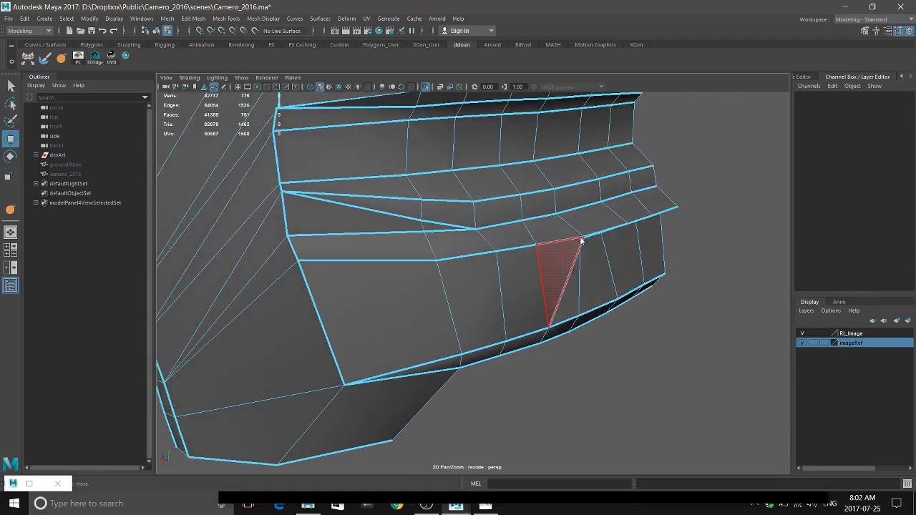
{"action": "right_click_drag", "start_coordinate": [580, 233], "coordinate": [575, 291]}
{"action": "key", "text": "3"}
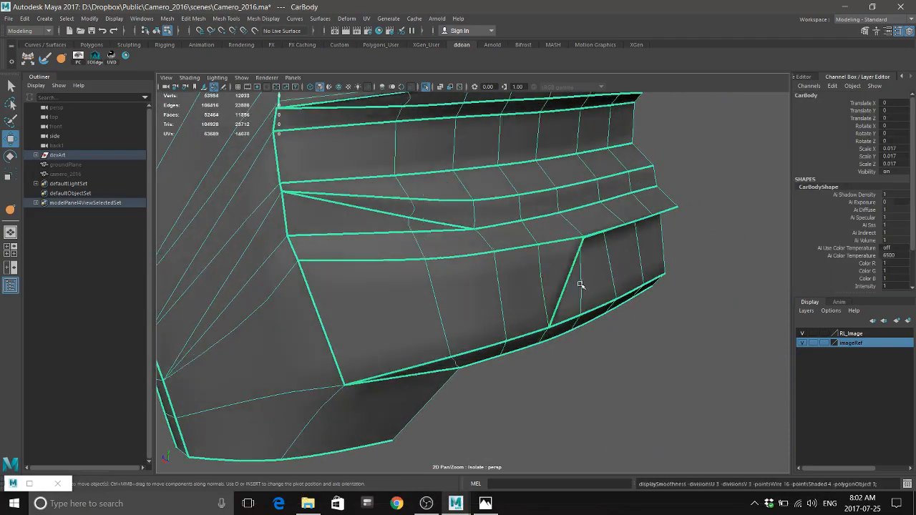
{"action": "left_click_drag", "start_coordinate": [538, 293], "coordinate": [560, 293], "text": "alt"}
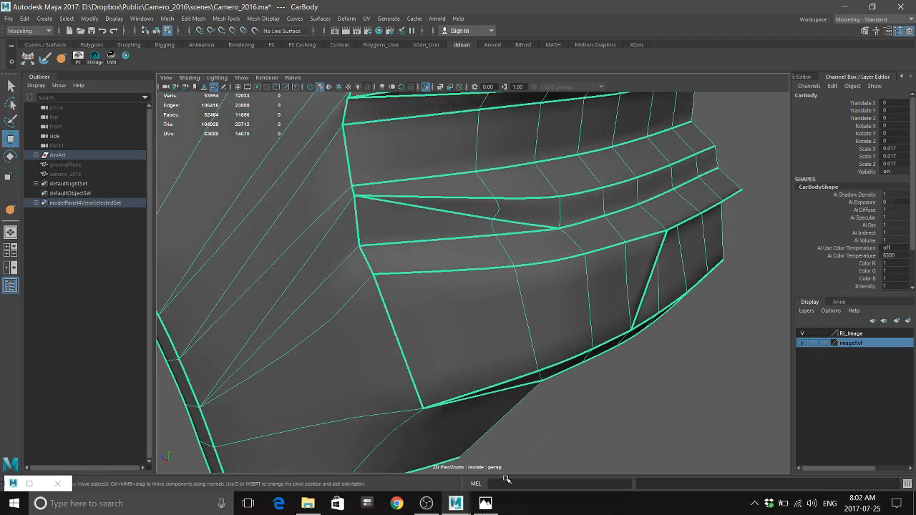
{"action": "left_click", "coordinate": [485, 503]}
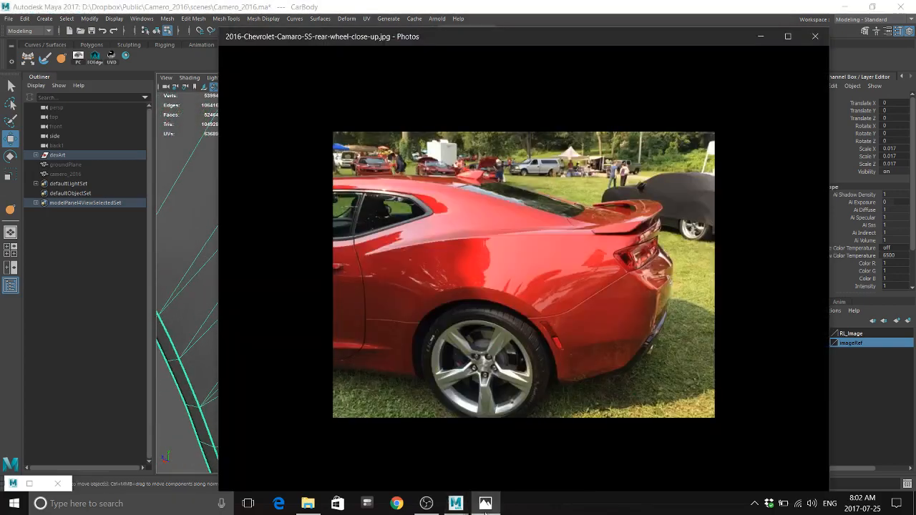
{"action": "left_click", "coordinate": [620, 4]}
{"action": "left_click_drag", "start_coordinate": [530, 267], "coordinate": [508, 278], "text": "alt"}
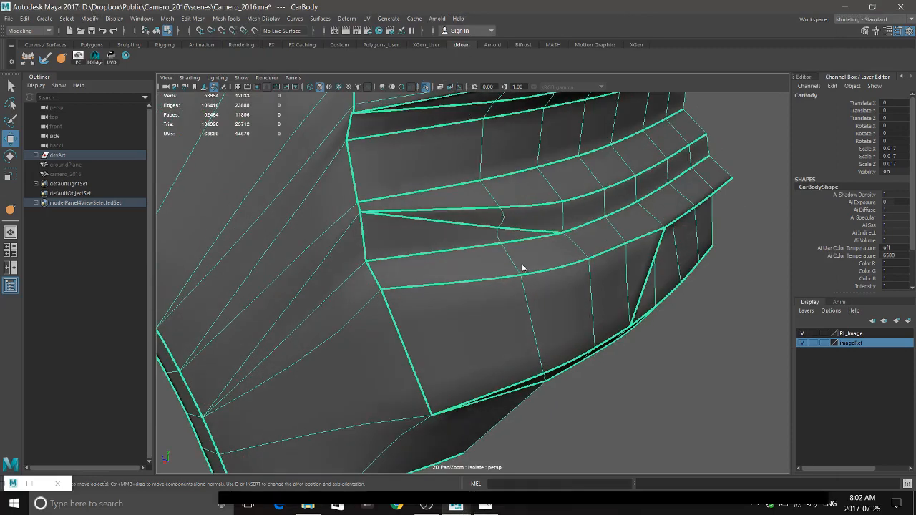
Snap the three outermost vertices of the lip's lower creased edge onto the matching vertices of the edge above
{"action": "right_click_drag", "start_coordinate": [522, 231], "coordinate": [469, 235]}
{"action": "left_click", "coordinate": [397, 296]}
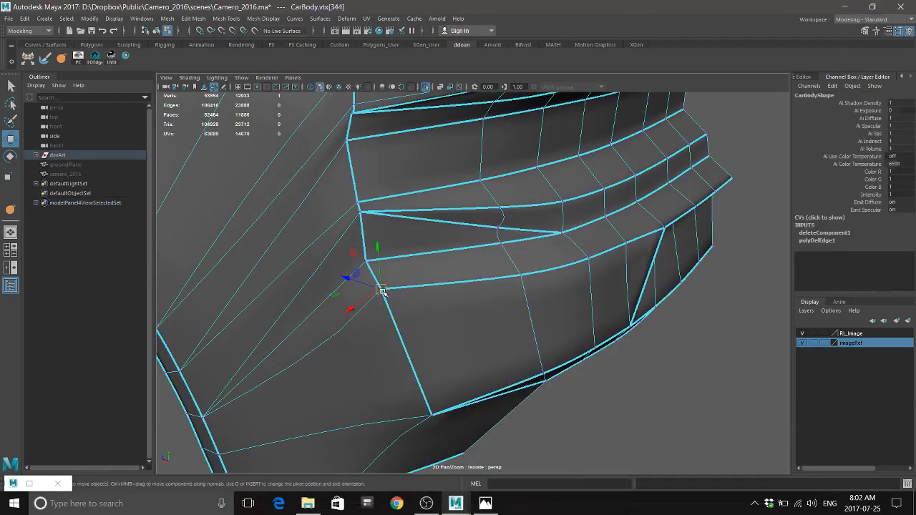
{"action": "key", "text": "v"}
{"action": "left_click_drag", "start_coordinate": [382, 291], "coordinate": [367, 262]}
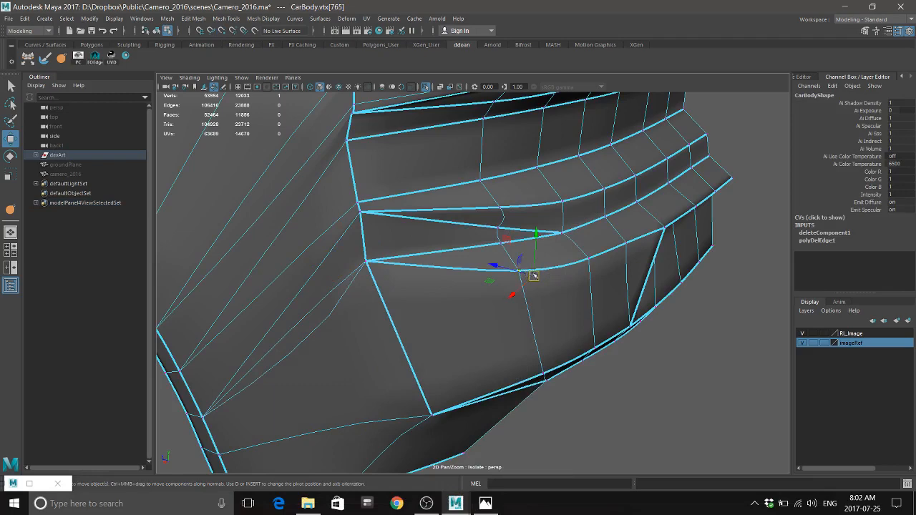
{"action": "left_click_drag", "start_coordinate": [517, 278], "coordinate": [527, 253]}
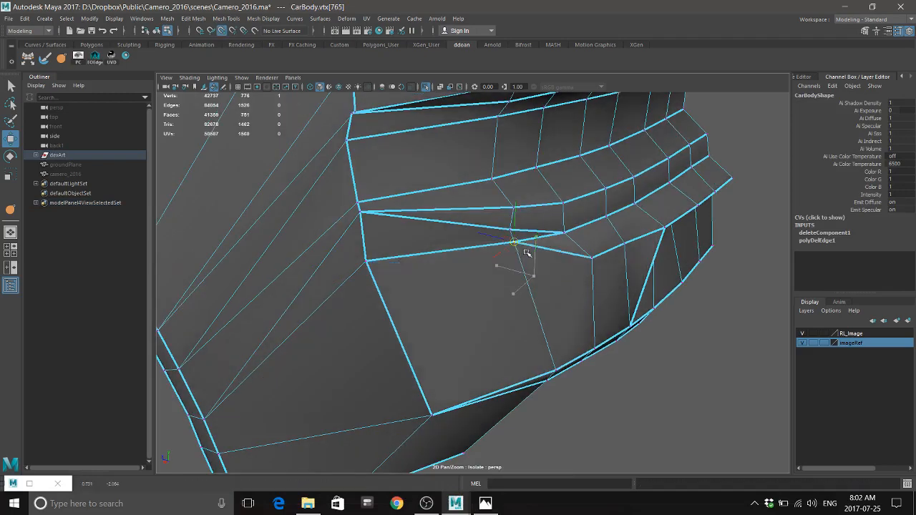
{"action": "left_click_drag", "start_coordinate": [593, 262], "coordinate": [577, 242]}
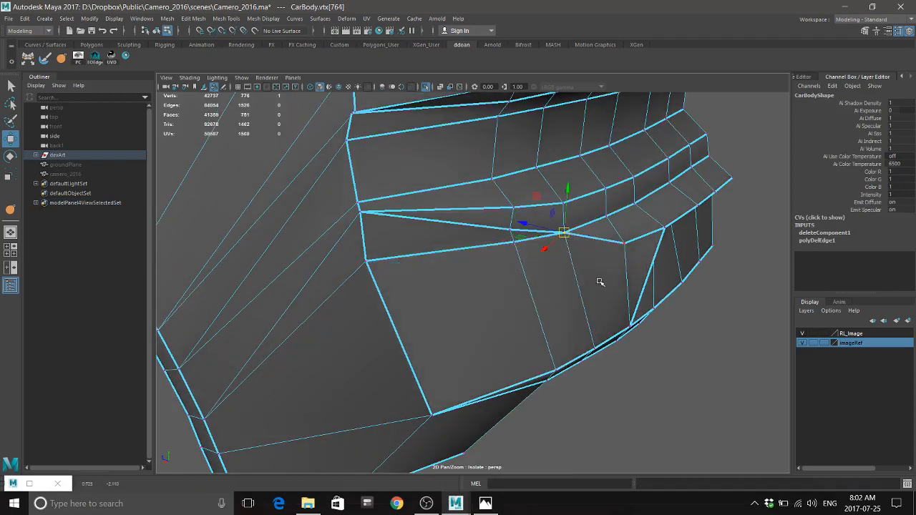
Merge the snapped lip vertices with a 0.01 distance threshold and compare the corner with the rear-wheel photo
{"action": "left_click_drag", "start_coordinate": [599, 282], "coordinate": [537, 283], "text": "alt"}
{"action": "left_click", "coordinate": [494, 259]}
{"action": "right_click_drag", "start_coordinate": [542, 263], "coordinate": [533, 239], "text": "shift"}
{"action": "left_click_drag", "start_coordinate": [533, 240], "coordinate": [580, 351], "text": "alt"}
{"action": "key", "text": "w"}
{"action": "left_click_drag", "start_coordinate": [552, 307], "coordinate": [548, 381], "text": "alt"}
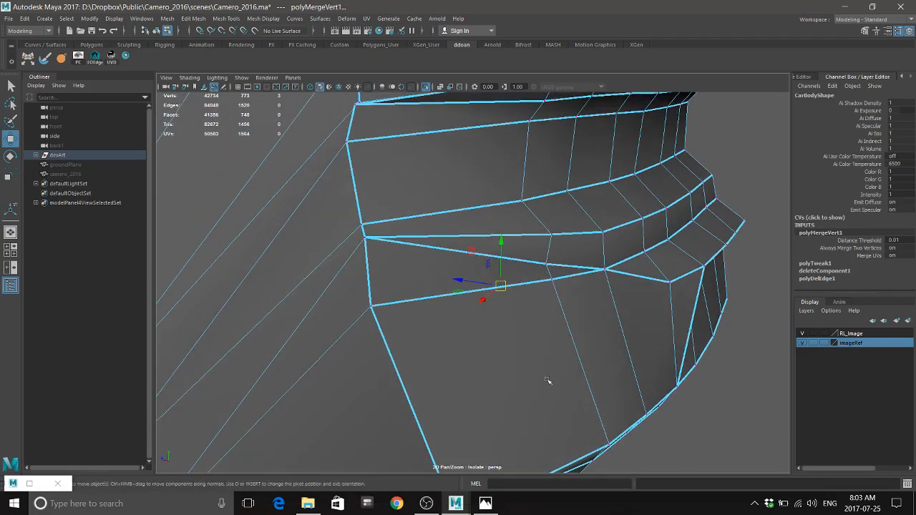
{"action": "left_click", "coordinate": [495, 511]}
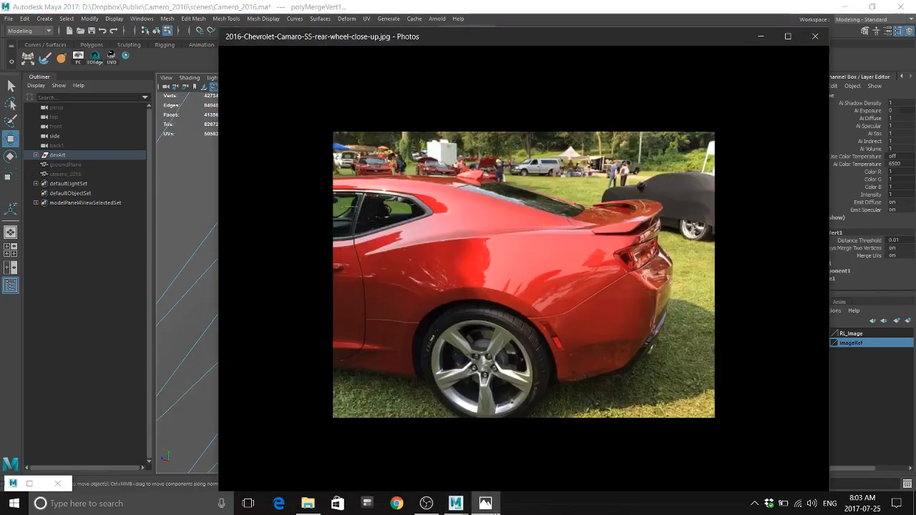
{"action": "left_click", "coordinate": [562, 4]}
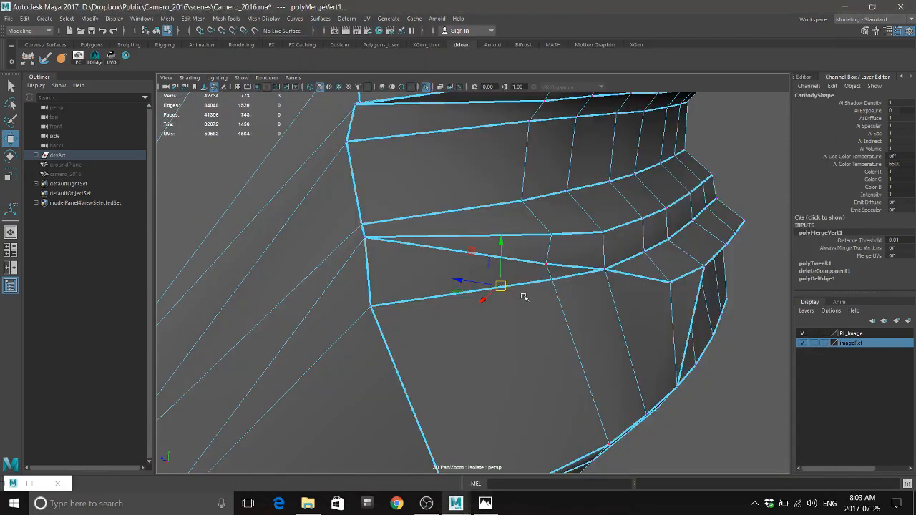
Push the outer corner vertex of the merged lip edge rearward in smooth preview
{"action": "left_click", "coordinate": [383, 306]}
{"action": "key", "text": "3"}
{"action": "left_click_drag", "start_coordinate": [518, 338], "coordinate": [557, 345], "text": "alt"}
{"action": "left_click_drag", "start_coordinate": [407, 335], "coordinate": [455, 355]}
{"action": "left_click_drag", "start_coordinate": [604, 341], "coordinate": [619, 309], "text": "alt"}
{"action": "scroll", "coordinate": [578, 312], "scroll_direction": "down", "scroll_amount": 5}
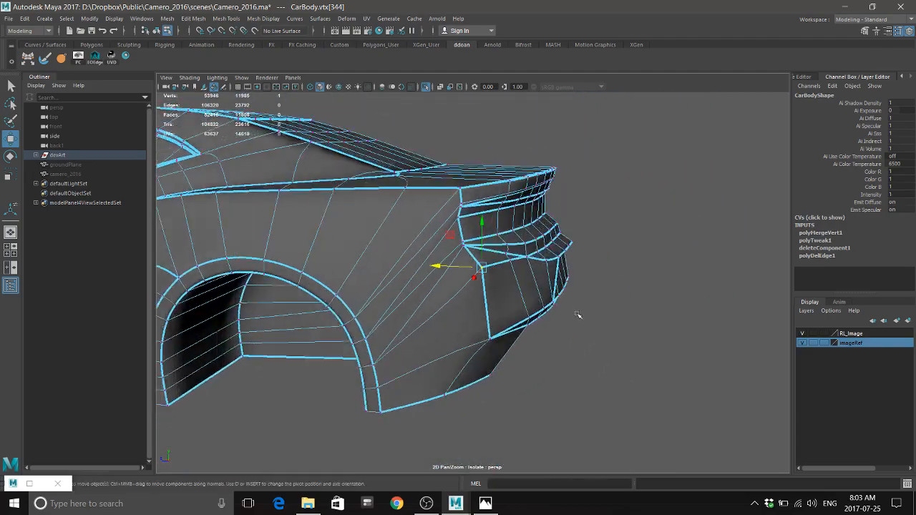
Adjust the next vertices inward along the merged lip edge front to back to round the bumper corner
{"action": "scroll", "coordinate": [577, 312], "scroll_direction": "up", "scroll_amount": 10}
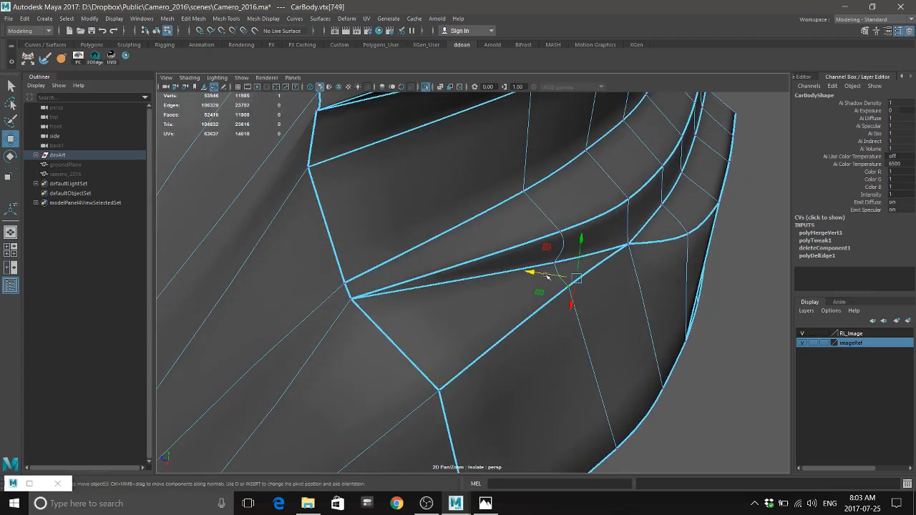
{"action": "left_click_drag", "start_coordinate": [548, 275], "coordinate": [564, 281]}
{"action": "left_click_drag", "start_coordinate": [627, 344], "coordinate": [592, 349], "text": "alt"}
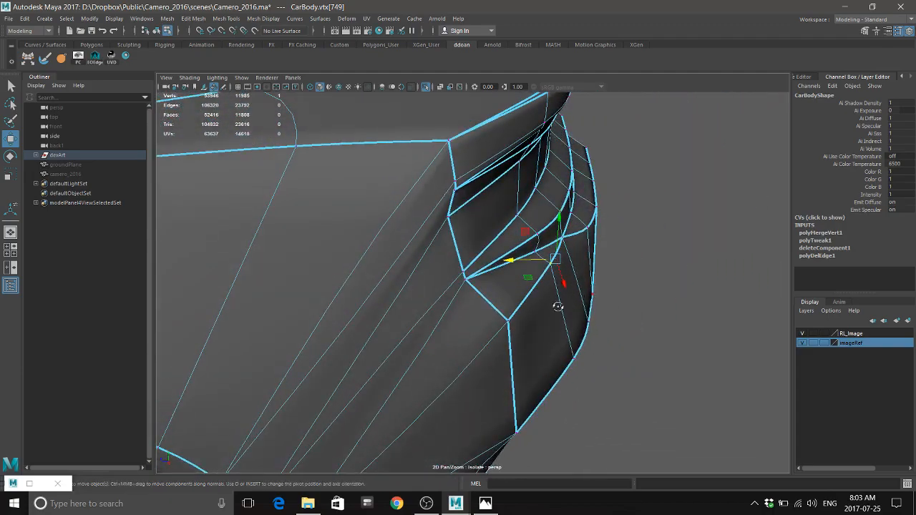
{"action": "left_click_drag", "start_coordinate": [558, 306], "coordinate": [470, 340], "text": "alt"}
{"action": "left_click_drag", "start_coordinate": [497, 305], "coordinate": [486, 311]}
{"action": "left_click", "coordinate": [565, 250]}
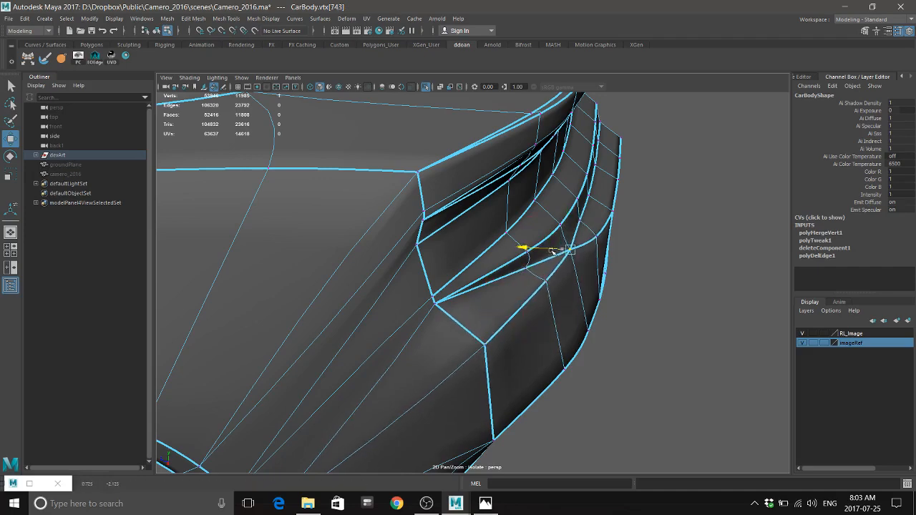
{"action": "left_click_drag", "start_coordinate": [597, 224], "coordinate": [522, 215], "text": "alt"}
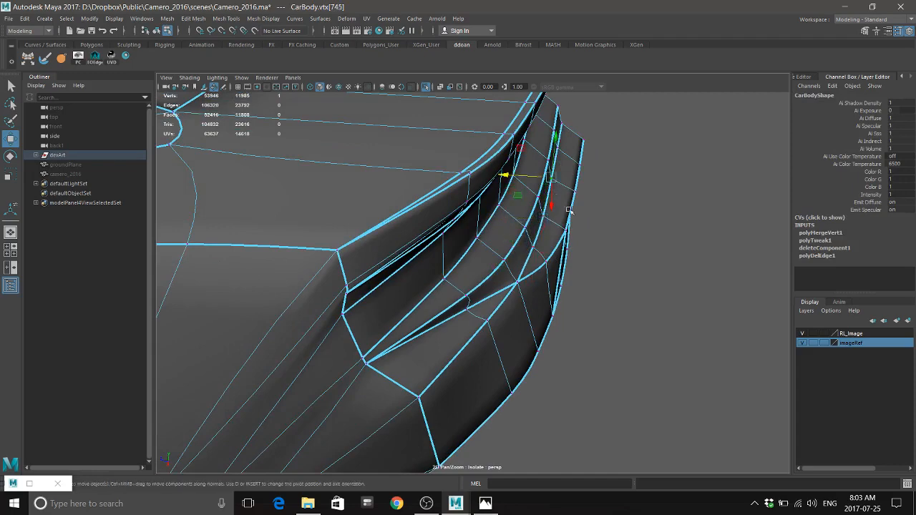
Examine the reshaped rear corner without wireframe and compare it with the rear-wheel photo
{"action": "left_click_drag", "start_coordinate": [569, 267], "coordinate": [529, 244], "text": "alt"}
{"action": "right_click_drag", "start_coordinate": [524, 230], "coordinate": [517, 289]}
{"action": "left_click_drag", "start_coordinate": [597, 333], "coordinate": [623, 357], "text": "alt"}
{"action": "left_click", "coordinate": [486, 503]}
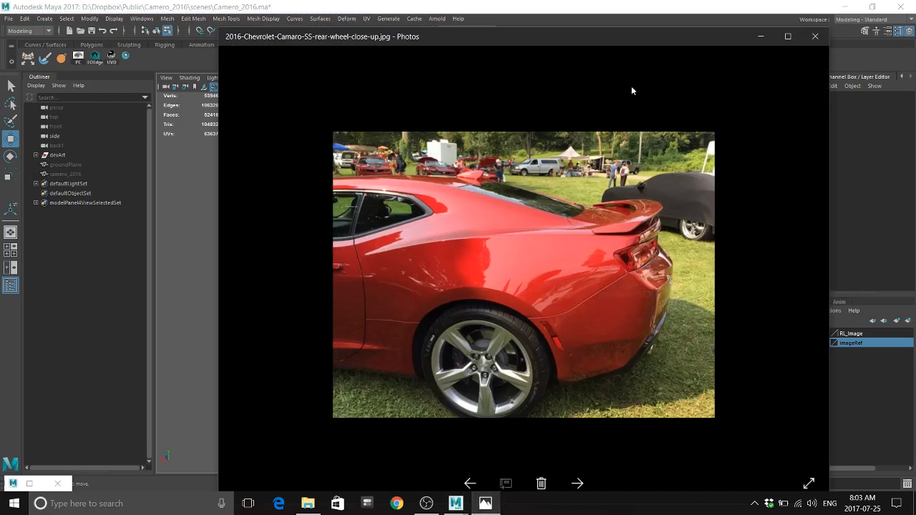
{"action": "left_click", "coordinate": [630, 4]}
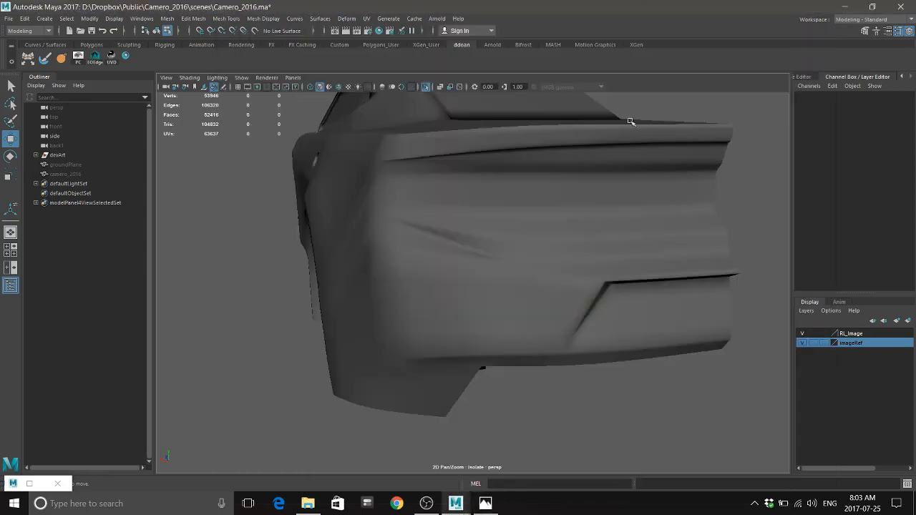
{"action": "left_click_drag", "start_coordinate": [579, 222], "coordinate": [621, 234], "text": "alt"}
Reselect the vertex where the lip edge meets the diagonal crease and push it farther rearward
{"action": "key", "text": "ctrl+z"}
{"action": "mouse_move", "coordinate": [521, 278]}
{"action": "left_mouse_down", "text": "alt"}
{"action": "mouse_move", "coordinate": [532, 274]}
{"action": "mouse_move", "coordinate": [532, 284]}
{"action": "left_mouse_up", "text": "alt"}
{"action": "scroll", "coordinate": [536, 266], "scroll_direction": "up", "scroll_amount": 2}
{"action": "left_click_drag", "start_coordinate": [564, 210], "coordinate": [543, 244], "text": "alt"}
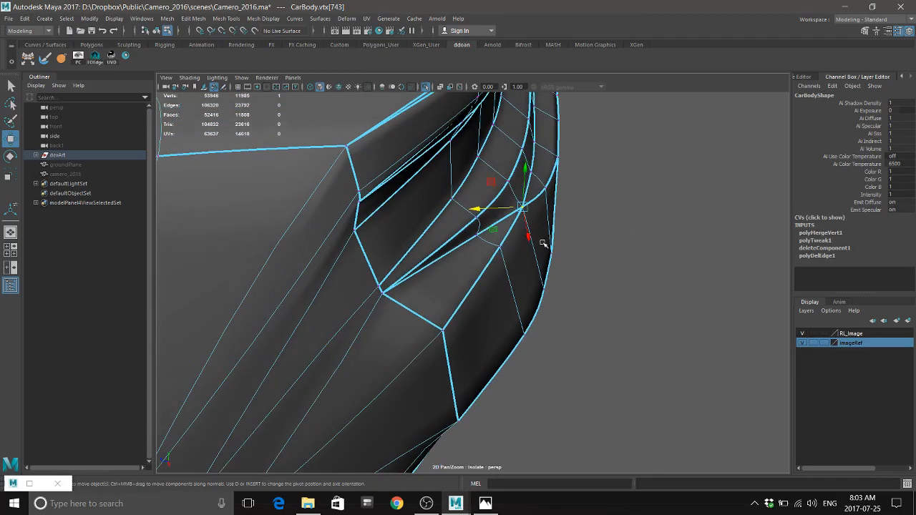
{"action": "left_click", "coordinate": [549, 221]}
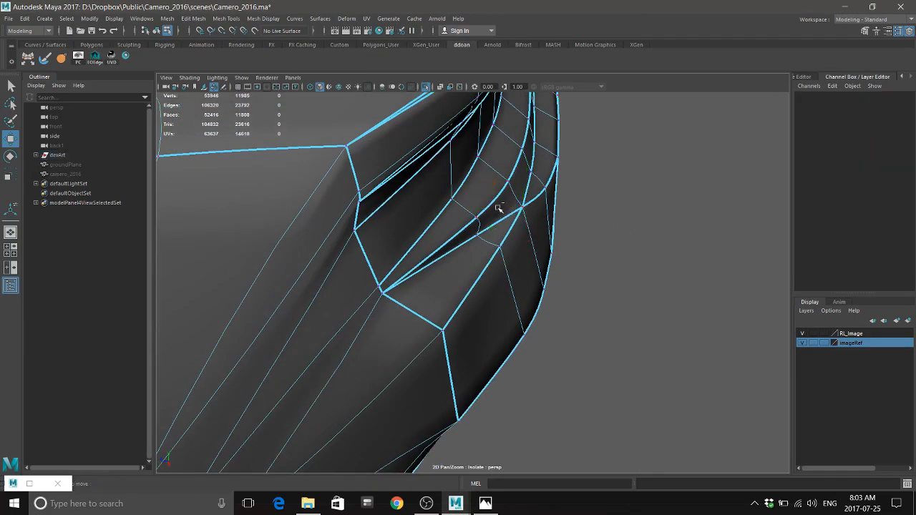
{"action": "key", "text": "ctrl+z"}
{"action": "left_click_drag", "start_coordinate": [486, 213], "coordinate": [503, 216]}
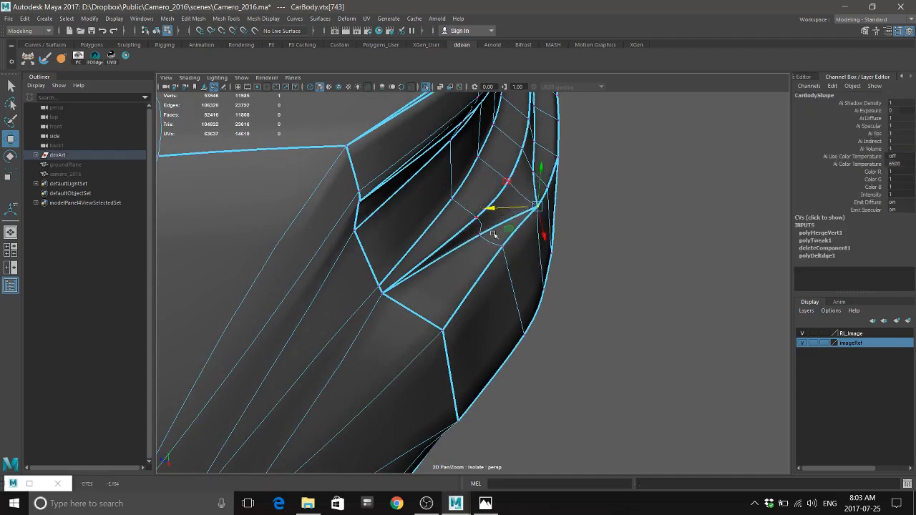
Push the lip-edge vertex just outboard of the crease junction and the outer corner vertex rearward
{"action": "left_click", "coordinate": [507, 248]}
{"action": "left_click_drag", "start_coordinate": [462, 244], "coordinate": [478, 248]}
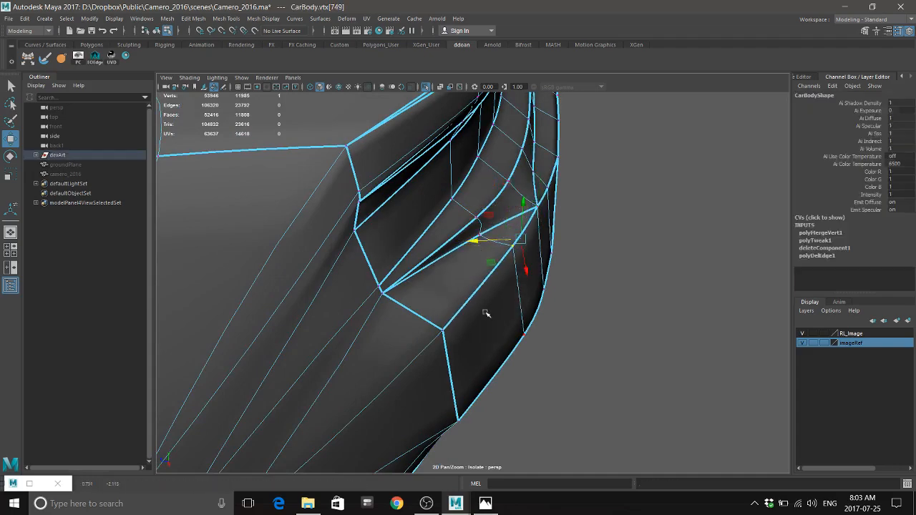
{"action": "mouse_move", "coordinate": [542, 332]}
{"action": "left_mouse_down", "text": "alt"}
{"action": "mouse_move", "coordinate": [550, 307]}
{"action": "mouse_move", "coordinate": [548, 322]}
{"action": "left_mouse_up", "text": "alt"}
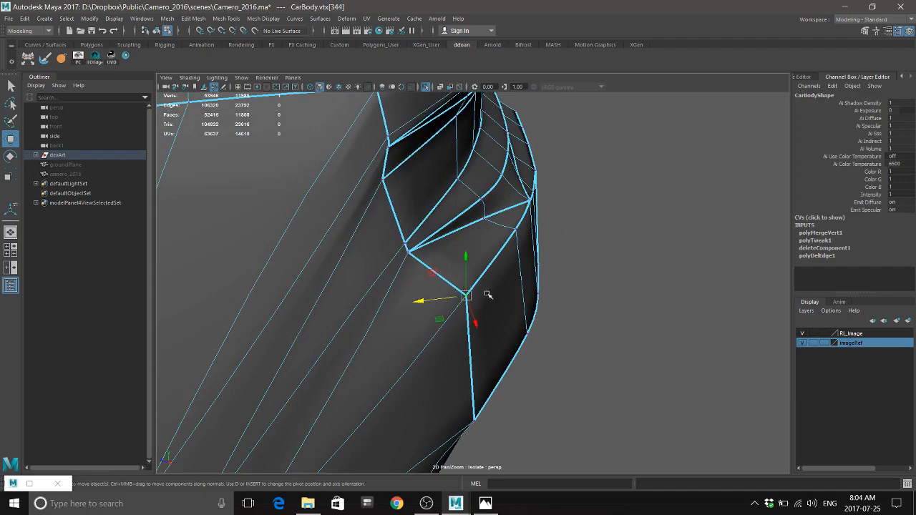
{"action": "left_click_drag", "start_coordinate": [422, 300], "coordinate": [442, 305]}
Refine the front-to-back positions of the lip-edge vertices around the crease junction to even out the corner curve
{"action": "left_click", "coordinate": [528, 232]}
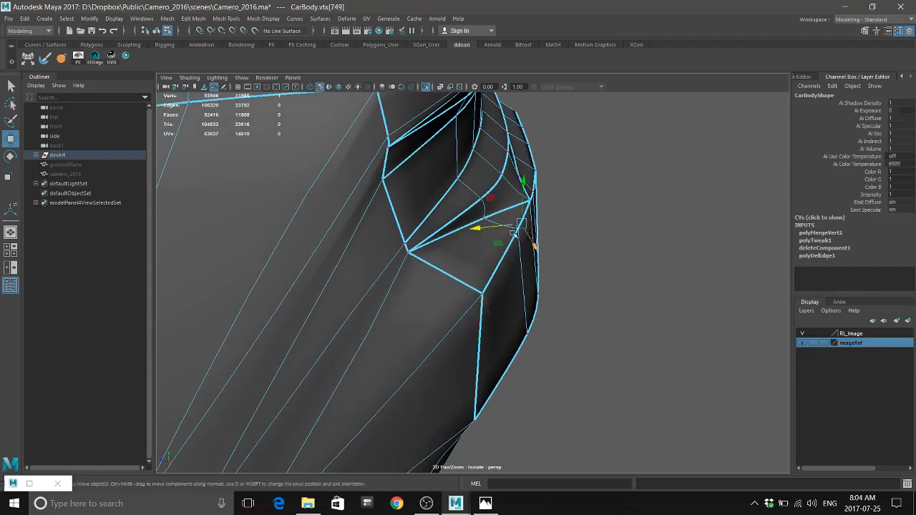
{"action": "left_click_drag", "start_coordinate": [535, 241], "coordinate": [499, 251], "text": "alt"}
{"action": "left_click", "coordinate": [531, 256]}
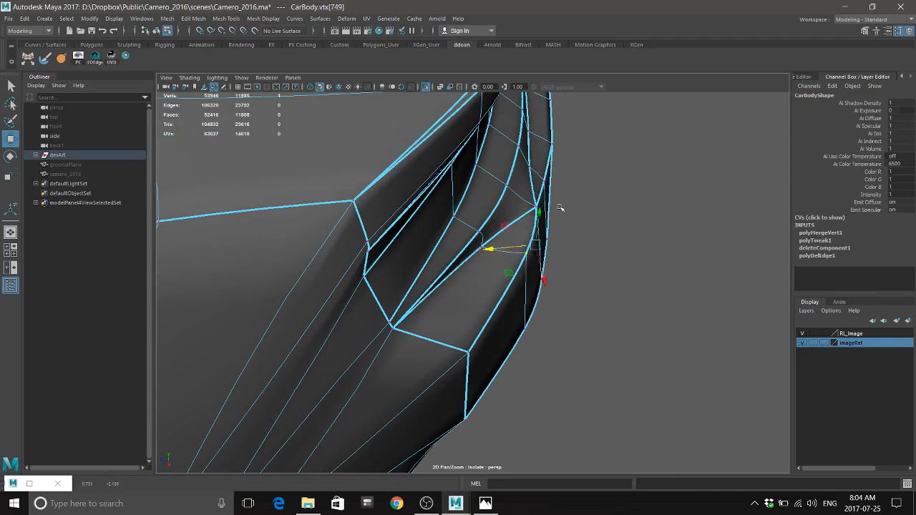
{"action": "left_click_drag", "start_coordinate": [512, 217], "coordinate": [519, 292]}
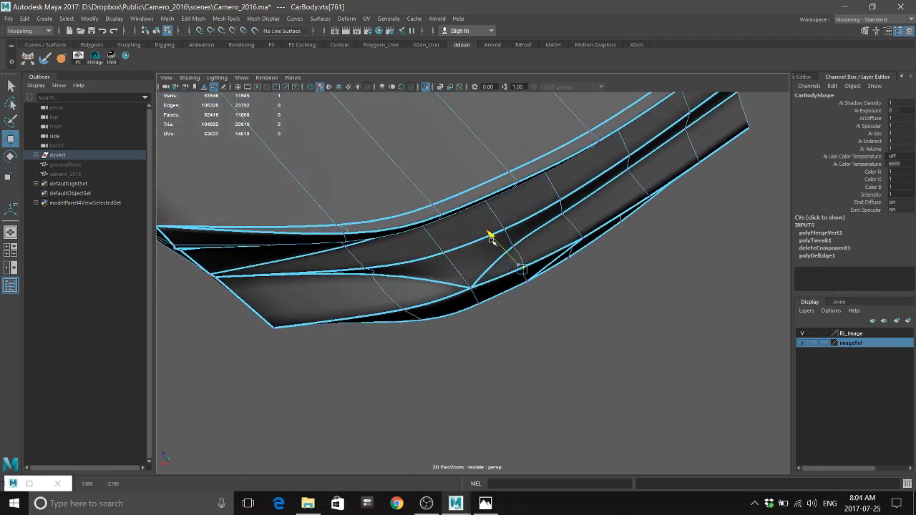
{"action": "left_click", "coordinate": [474, 292]}
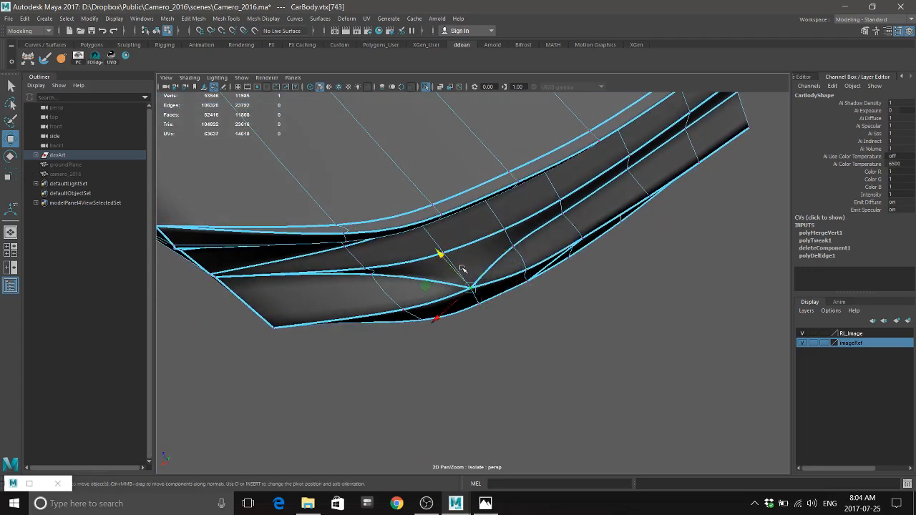
In the unsmoothed view, cut a new edge across the two triangular creases above the lip junction with the Multi-Cut tool
{"action": "left_click_drag", "start_coordinate": [528, 308], "coordinate": [651, 323], "text": "alt"}
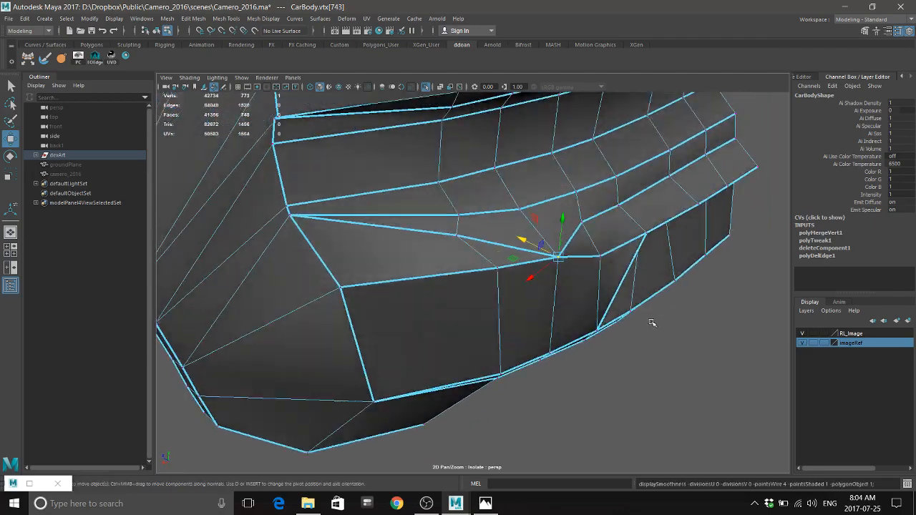
{"action": "left_click_drag", "start_coordinate": [528, 298], "coordinate": [501, 243], "text": "alt"}
{"action": "right_click_drag", "start_coordinate": [501, 241], "coordinate": [462, 247], "text": "shift"}
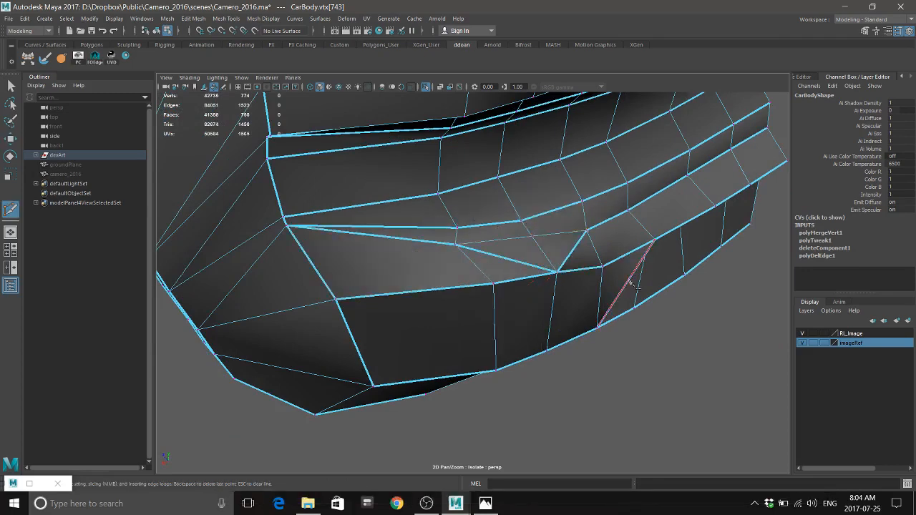
{"action": "left_click_drag", "start_coordinate": [630, 283], "coordinate": [579, 268], "text": "alt"}
Adjust the new vertex in the middle of the cut front to back so it follows the corner's curve
{"action": "right_click_drag", "start_coordinate": [557, 226], "coordinate": [512, 221]}
{"action": "left_click", "coordinate": [529, 230]}
{"action": "left_click_drag", "start_coordinate": [564, 238], "coordinate": [543, 226], "text": "alt"}
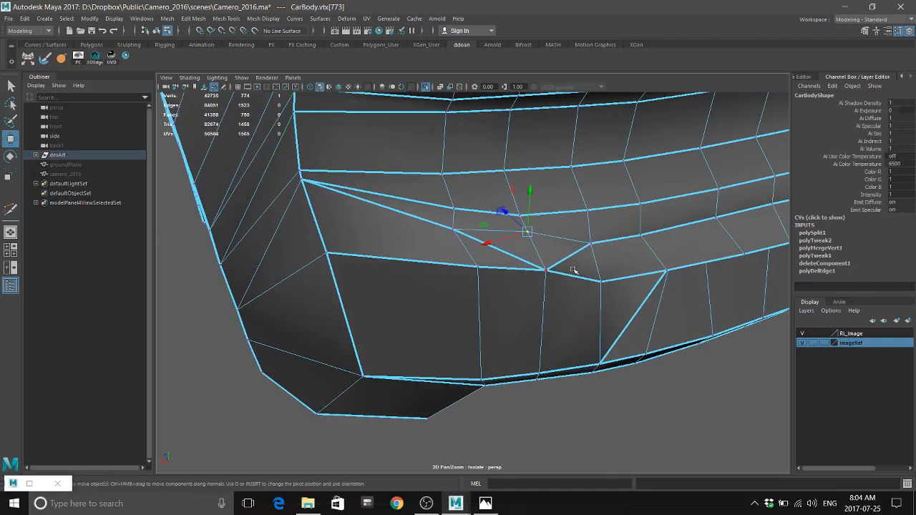
{"action": "left_click", "coordinate": [547, 270]}
{"action": "key", "text": "r"}
{"action": "left_click_drag", "start_coordinate": [547, 271], "coordinate": [630, 311]}
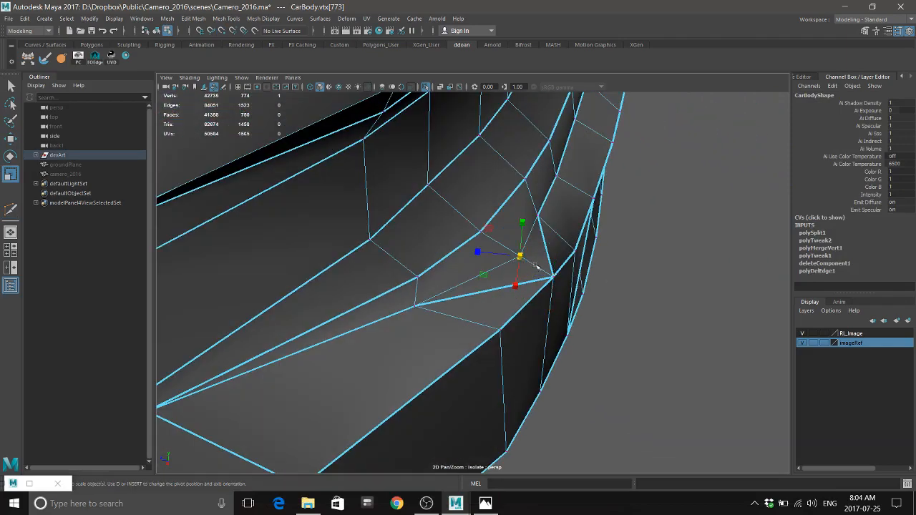
{"action": "left_click_drag", "start_coordinate": [521, 260], "coordinate": [479, 241], "text": "alt"}
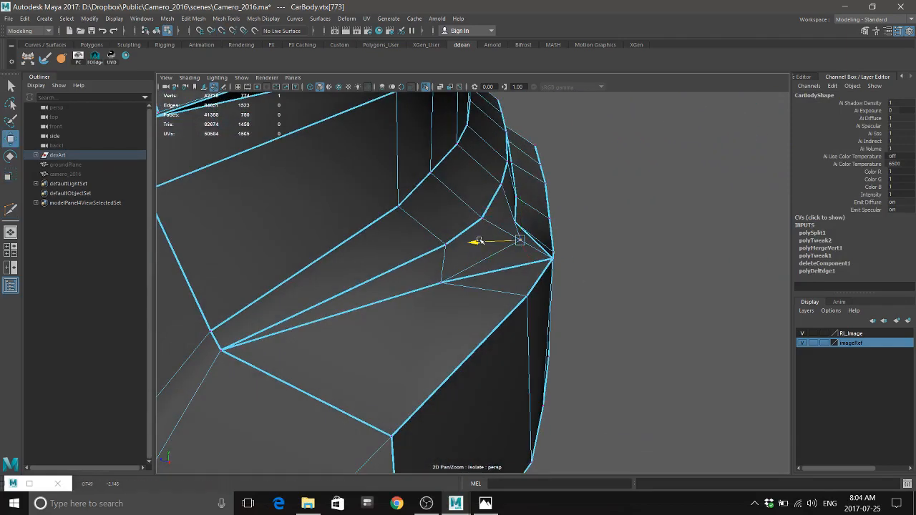
{"action": "left_click_drag", "start_coordinate": [533, 261], "coordinate": [462, 286], "text": "alt"}
{"action": "left_click", "coordinate": [406, 292]}
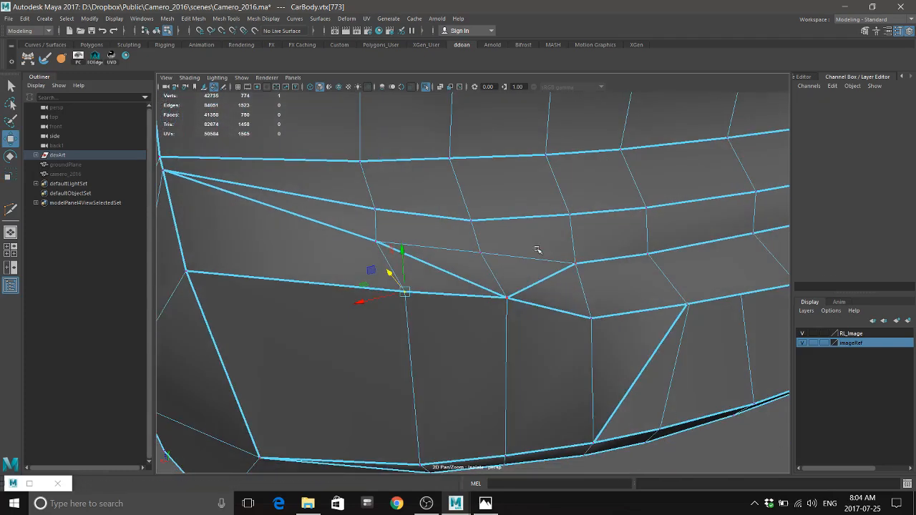
Crease the newly cut edges above the lip junction so they continue the hard line toward the outer corner
{"action": "right_click_drag", "start_coordinate": [538, 250], "coordinate": [540, 227]}
{"action": "left_click", "coordinate": [528, 258]}
{"action": "right_click_drag", "start_coordinate": [605, 256], "coordinate": [594, 306], "text": "shift"}
{"action": "middle_click_drag", "start_coordinate": [594, 309], "coordinate": [618, 323]}
{"action": "left_click_drag", "start_coordinate": [618, 324], "coordinate": [527, 268], "text": "alt"}
{"action": "key", "text": "w"}
{"action": "right_click_drag", "start_coordinate": [499, 264], "coordinate": [488, 266]}
{"action": "left_click", "coordinate": [486, 265]}
{"action": "mouse_move", "coordinate": [524, 301]}
{"action": "left_mouse_down", "text": "alt"}
{"action": "mouse_move", "coordinate": [512, 292]}
{"action": "mouse_move", "coordinate": [516, 303]}
{"action": "left_mouse_up", "text": "alt"}
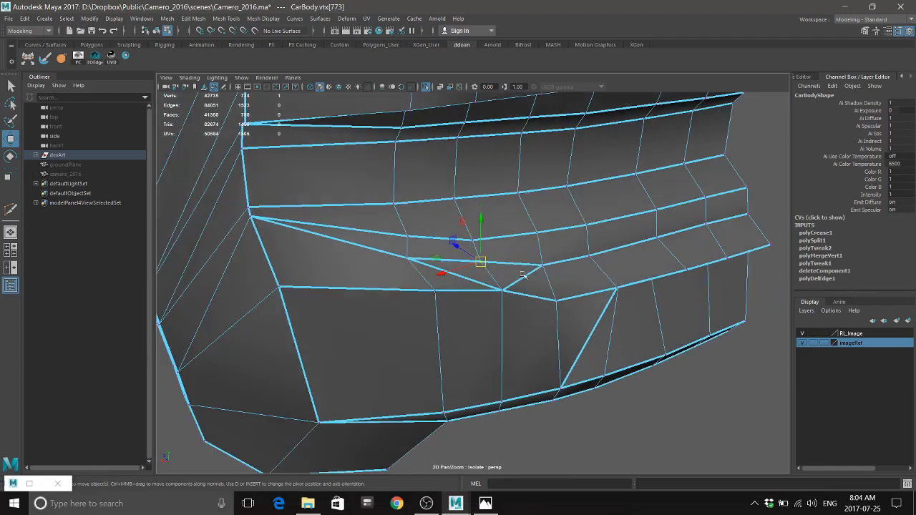
Remove the crease from the two old diagonal edges meeting at the lip junction and switch to smooth preview
{"action": "right_click_drag", "start_coordinate": [532, 268], "coordinate": [535, 224]}
{"action": "left_click", "coordinate": [481, 281]}
{"action": "left_click", "coordinate": [519, 282], "text": "shift"}
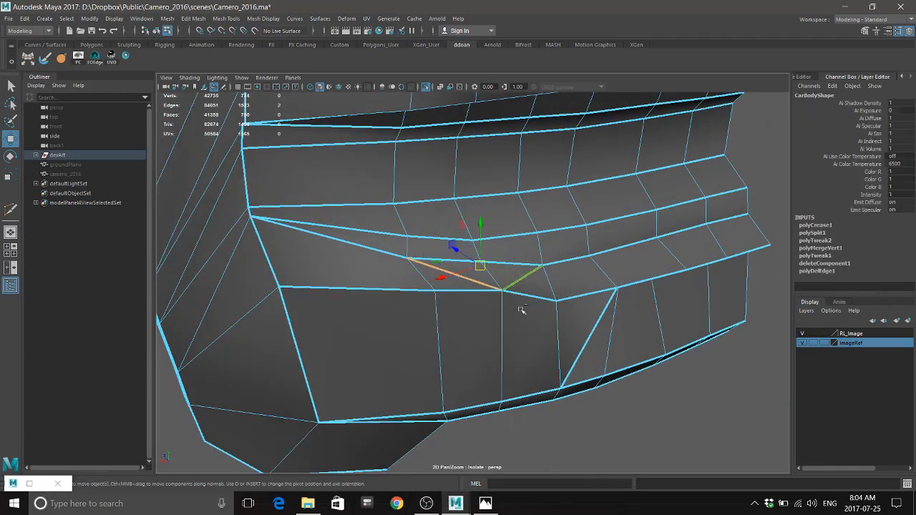
{"action": "right_click_drag", "start_coordinate": [553, 290], "coordinate": [549, 347], "text": "shift"}
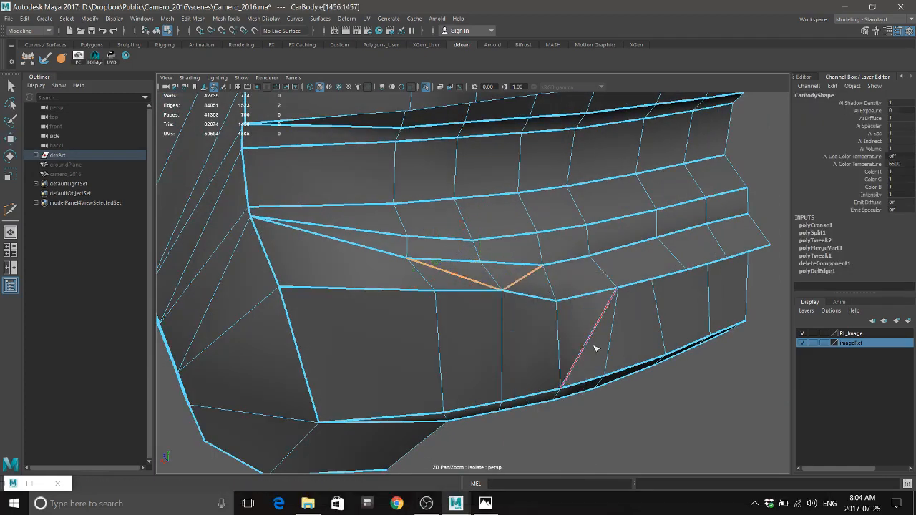
{"action": "key", "text": "3"}
{"action": "left_click_drag", "start_coordinate": [549, 300], "coordinate": [485, 299], "text": "alt"}
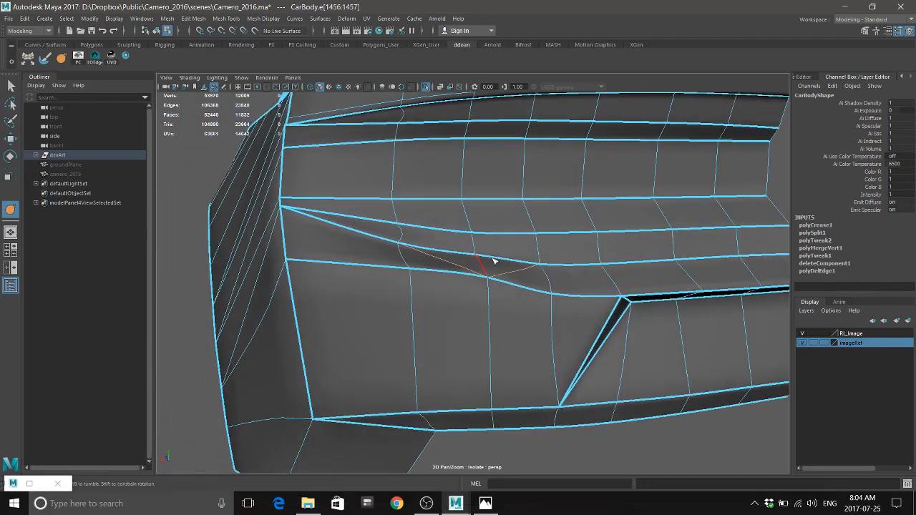
Lower the lip junction vertex and its outboard neighbour to straighten the bumper panel's upper edge
{"action": "key", "text": "w"}
{"action": "right_click_drag", "start_coordinate": [490, 231], "coordinate": [490, 263]}
{"action": "right_click_drag", "start_coordinate": [447, 239], "coordinate": [445, 231]}
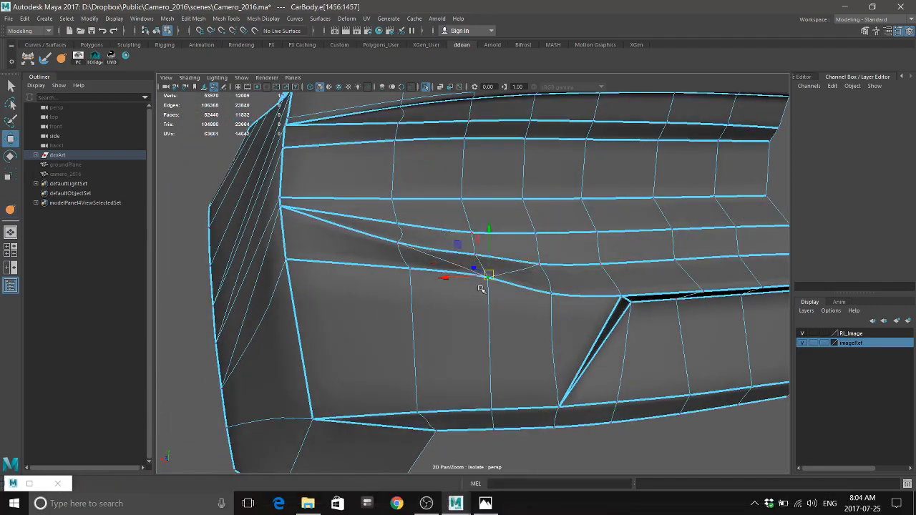
{"action": "left_click_drag", "start_coordinate": [485, 282], "coordinate": [466, 249], "text": "alt"}
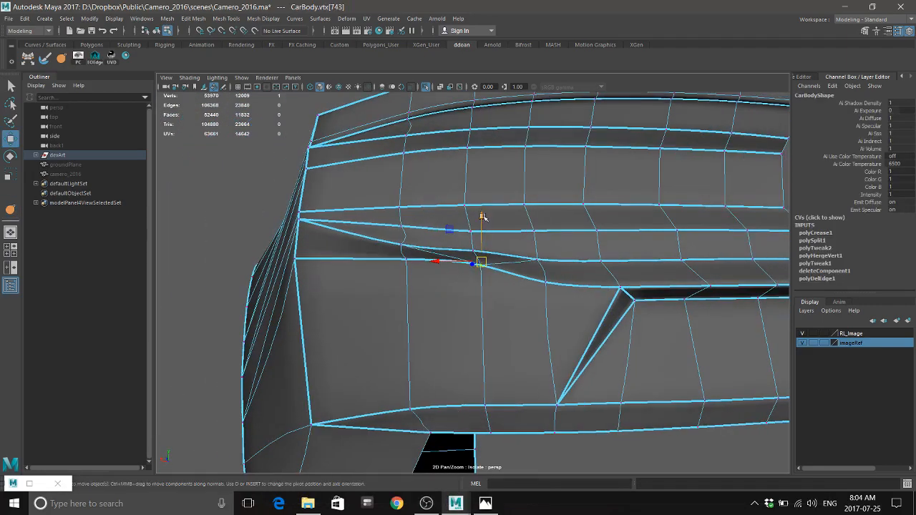
{"action": "left_click_drag", "start_coordinate": [484, 217], "coordinate": [416, 274], "text": "alt"}
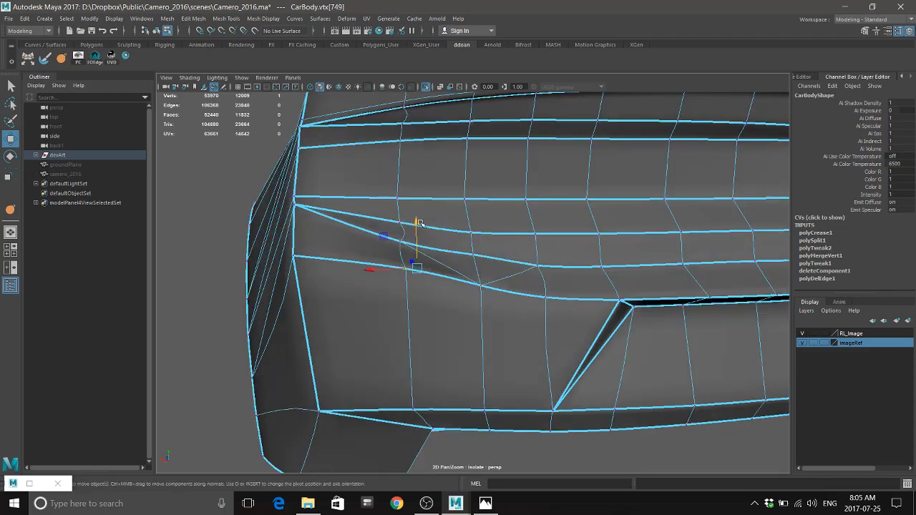
{"action": "left_click_drag", "start_coordinate": [421, 225], "coordinate": [415, 234]}
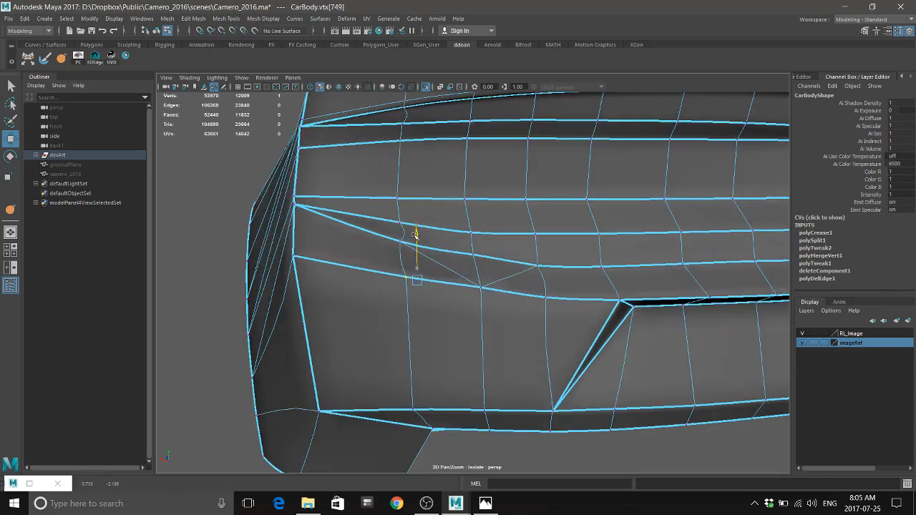
{"action": "left_click_drag", "start_coordinate": [484, 247], "coordinate": [483, 252]}
Examine the bumper corner's profile from the side and compare it with the rear-wheel reference photo
{"action": "left_click_drag", "start_coordinate": [532, 285], "coordinate": [596, 294], "text": "alt"}
{"action": "left_click", "coordinate": [492, 252]}
{"action": "left_click_drag", "start_coordinate": [508, 259], "coordinate": [583, 302], "text": "alt"}
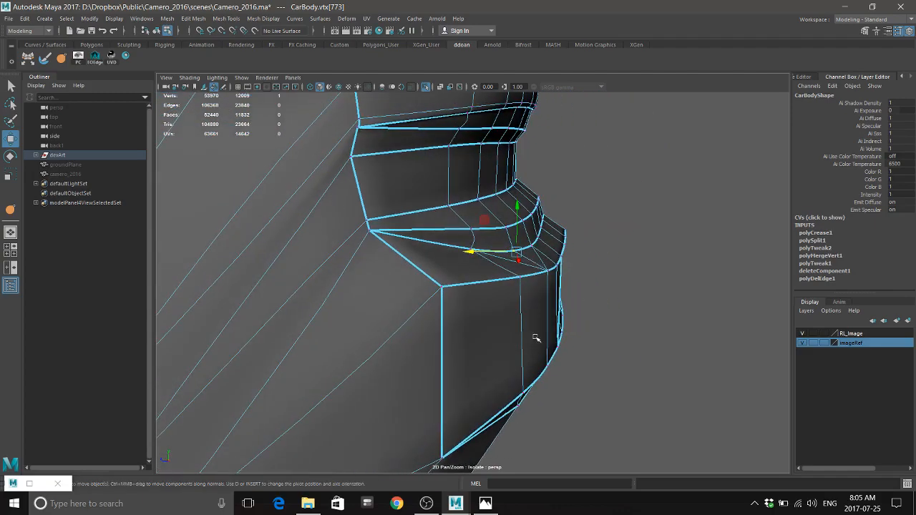
{"action": "key", "text": "alt+Tab"}
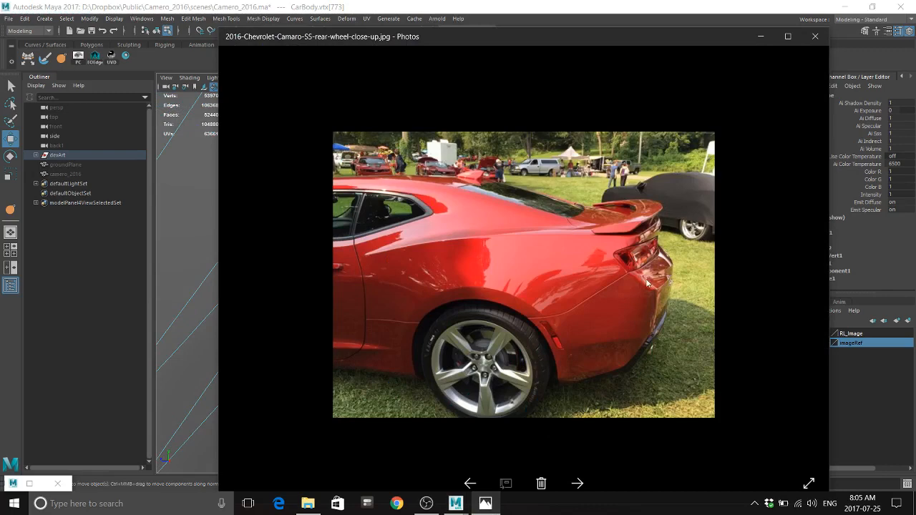
{"action": "key", "text": "alt+Tab"}
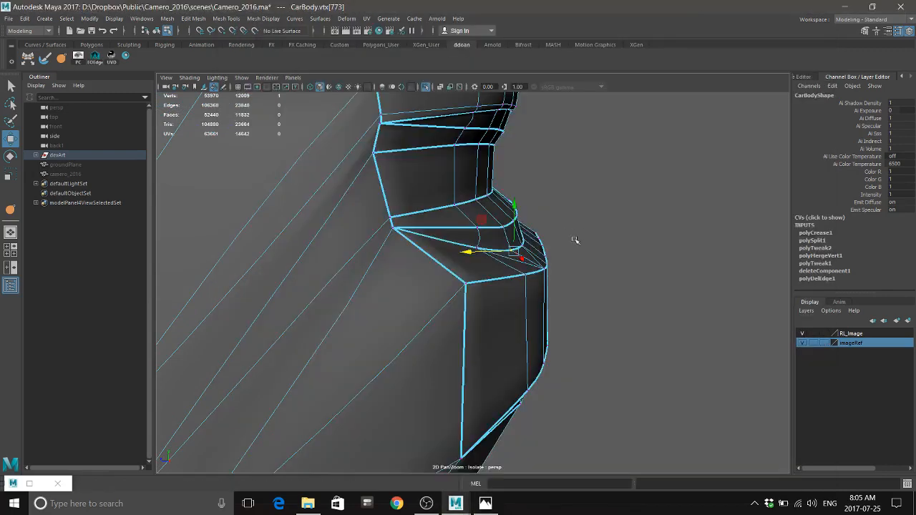
{"action": "left_click_drag", "start_coordinate": [575, 241], "coordinate": [498, 300], "text": "alt"}
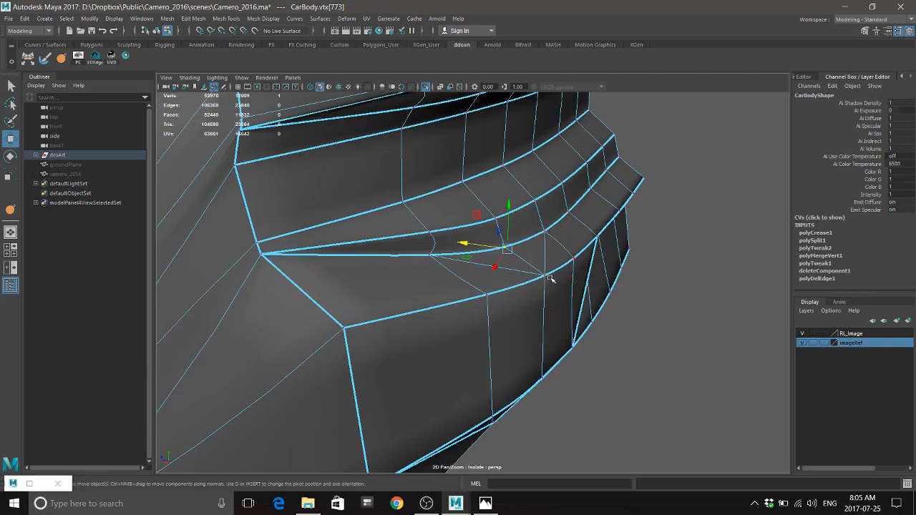
{"action": "left_click_drag", "start_coordinate": [552, 279], "coordinate": [541, 241], "text": "alt"}
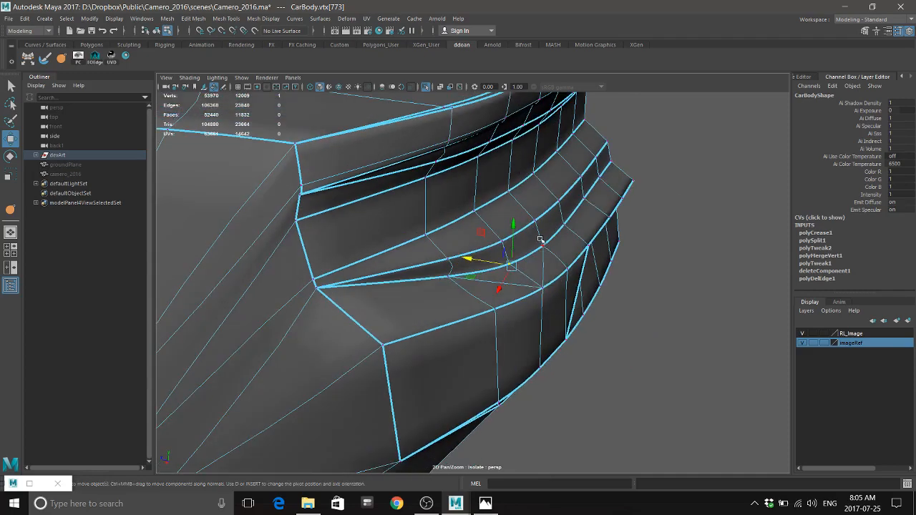
{"action": "right_click_drag", "start_coordinate": [540, 241], "coordinate": [495, 415]}
{"action": "left_click", "coordinate": [486, 503]}
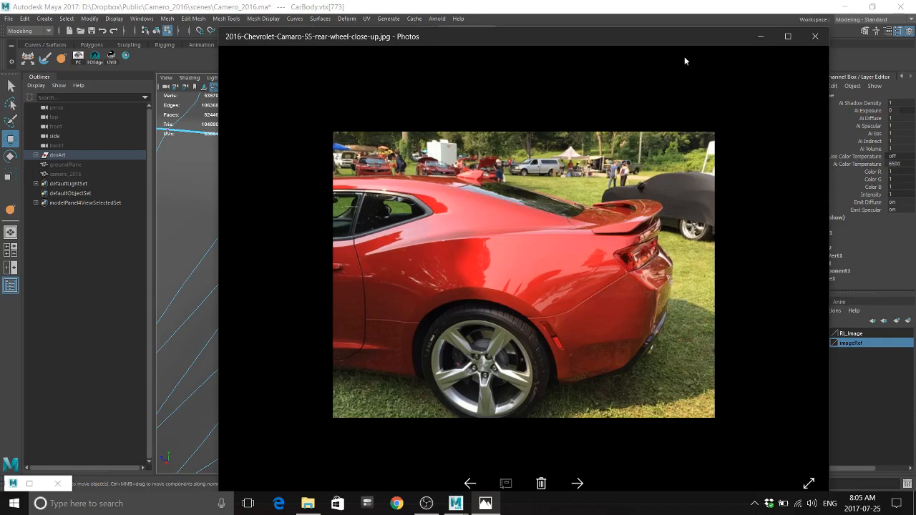
{"action": "left_click", "coordinate": [704, 14]}
Select the bumper panel, recess and lower strip faces below the lip edge and move them slightly forward
{"action": "left_click_drag", "start_coordinate": [544, 274], "coordinate": [460, 286], "text": "alt"}
{"action": "right_click_drag", "start_coordinate": [460, 286], "coordinate": [439, 303]}
{"action": "left_click", "coordinate": [438, 304]}
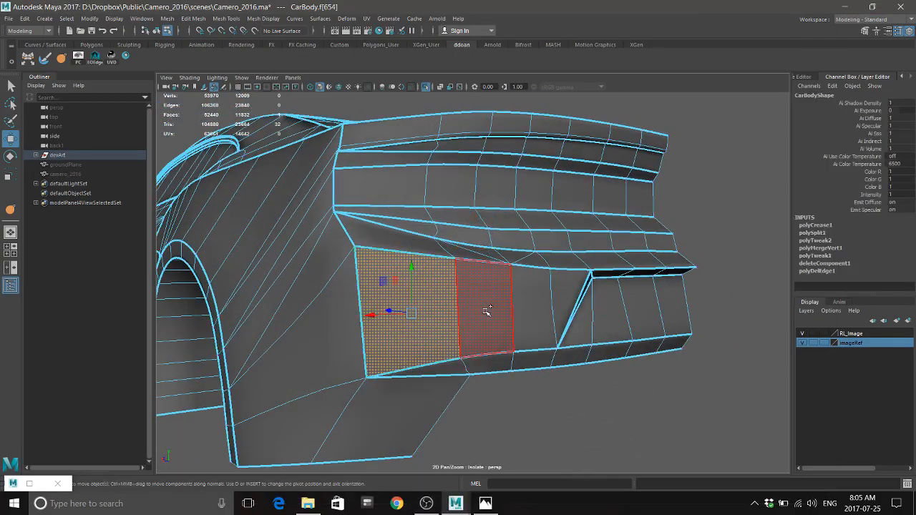
{"action": "left_click", "coordinate": [486, 310], "text": "shift"}
{"action": "left_click", "coordinate": [548, 315], "text": "shift"}
{"action": "left_click_drag", "start_coordinate": [613, 331], "coordinate": [584, 305], "text": "alt"}
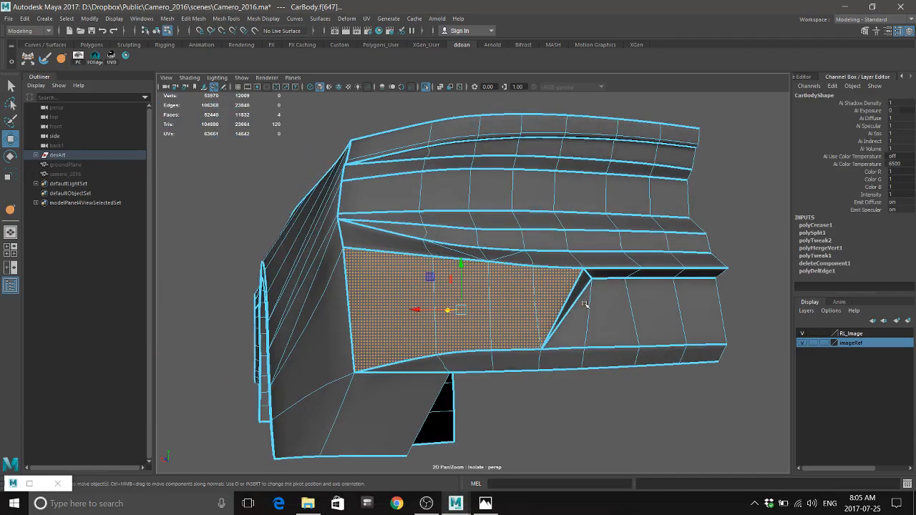
{"action": "left_click", "coordinate": [585, 305], "text": "shift"}
{"action": "left_click", "coordinate": [607, 275], "text": "shift"}
{"action": "left_click", "coordinate": [622, 294], "text": "shift"}
{"action": "left_click", "coordinate": [647, 295], "text": "shift"}
{"action": "left_click", "coordinate": [645, 275], "text": "shift"}
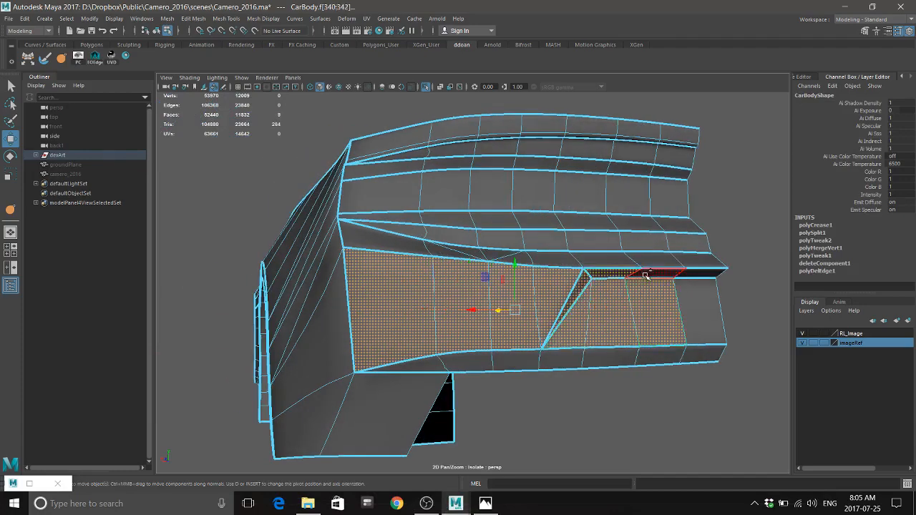
{"action": "left_click", "coordinate": [694, 274], "text": "shift"}
{"action": "left_click", "coordinate": [692, 303], "text": "shift"}
{"action": "left_click_drag", "start_coordinate": [573, 350], "coordinate": [606, 337], "text": "alt"}
{"action": "left_click", "coordinate": [475, 356], "text": "shift"}
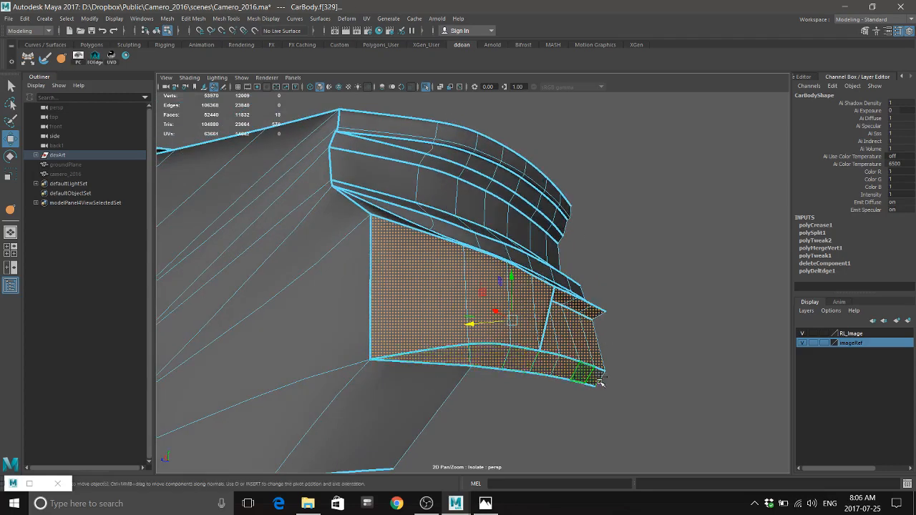
{"action": "left_click_drag", "start_coordinate": [634, 426], "coordinate": [669, 387], "text": "alt"}
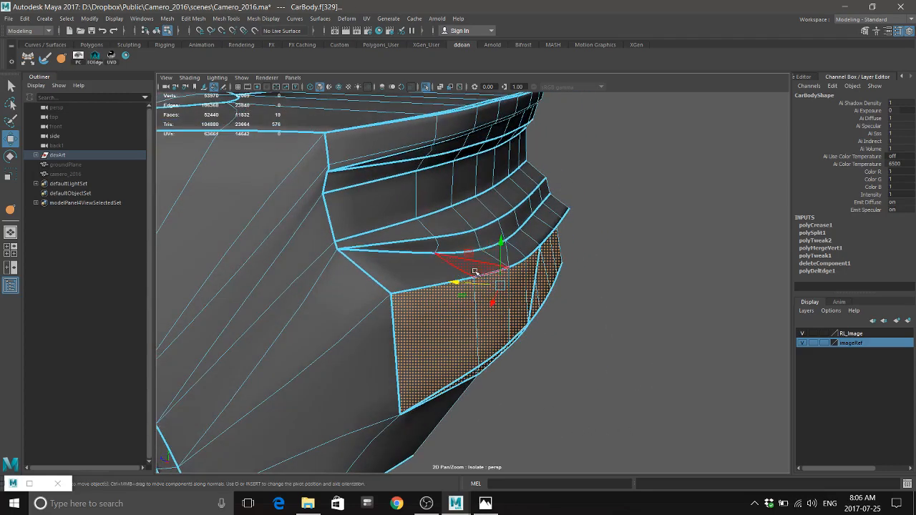
{"action": "left_click_drag", "start_coordinate": [464, 284], "coordinate": [449, 277]}
{"action": "left_click_drag", "start_coordinate": [565, 290], "coordinate": [582, 341], "text": "alt"}
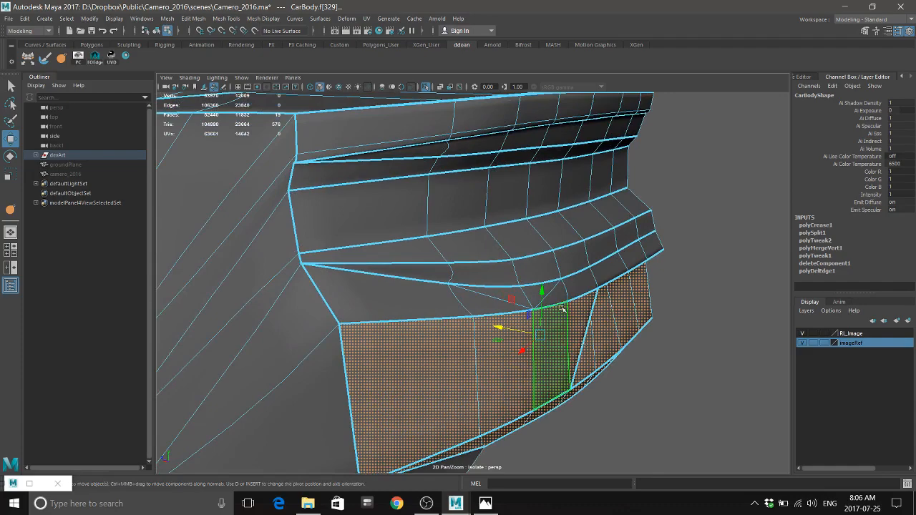
Raise the lip junction vertex toward the creased line directly above it
{"action": "right_click_drag", "start_coordinate": [557, 230], "coordinate": [557, 259]}
{"action": "right_click_drag", "start_coordinate": [561, 212], "coordinate": [561, 212]}
{"action": "left_click_drag", "start_coordinate": [561, 212], "coordinate": [636, 316], "text": "alt"}
{"action": "left_click_drag", "start_coordinate": [526, 322], "coordinate": [476, 305], "text": "alt"}
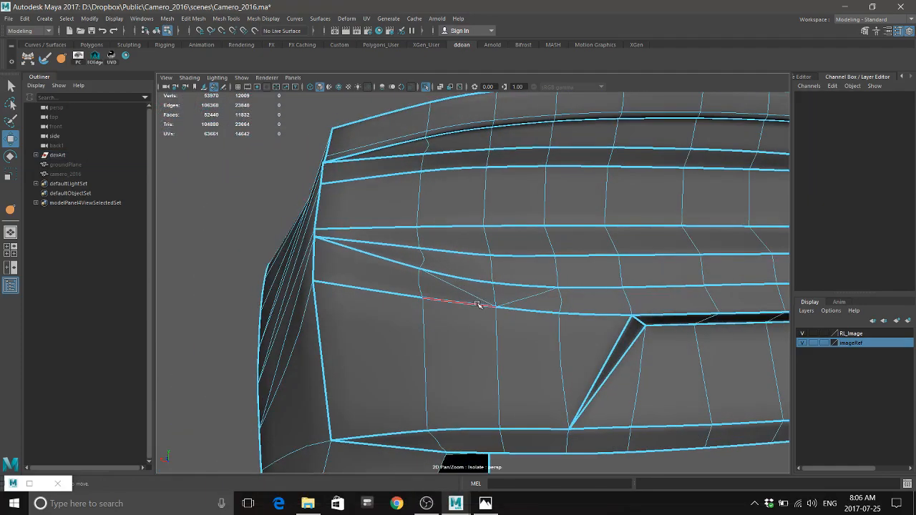
{"action": "left_click", "coordinate": [472, 304]}
{"action": "right_click_drag", "start_coordinate": [517, 231], "coordinate": [499, 299]}
{"action": "mouse_move", "coordinate": [490, 243]}
{"action": "right_mouse_down"}
{"action": "mouse_move", "coordinate": [504, 256]}
{"action": "mouse_move", "coordinate": [494, 234]}
{"action": "right_mouse_up"}
{"action": "left_click", "coordinate": [493, 284]}
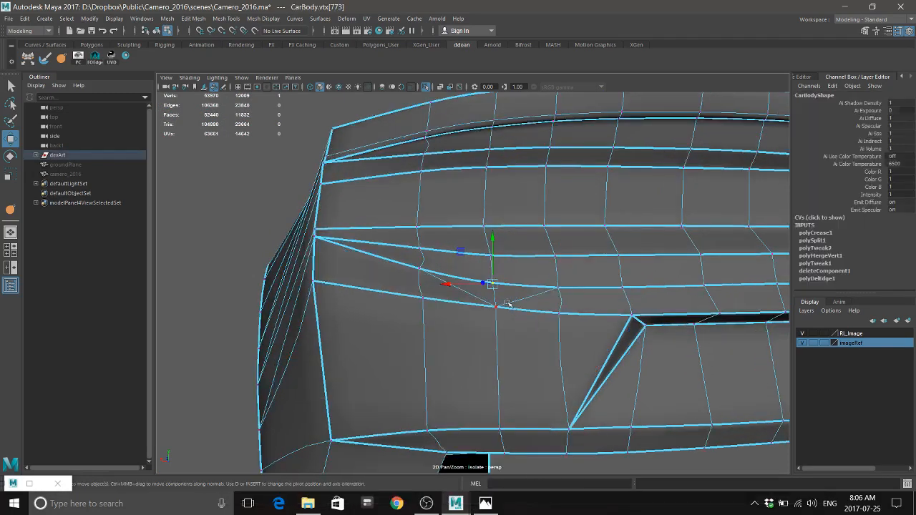
{"action": "left_click_drag", "start_coordinate": [535, 334], "coordinate": [517, 312], "text": "alt"}
{"action": "left_click_drag", "start_coordinate": [489, 285], "coordinate": [452, 323]}
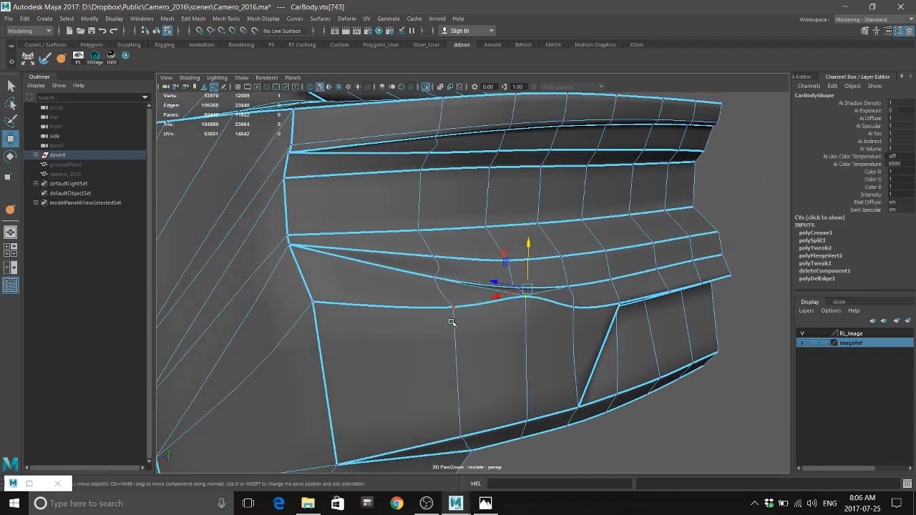
Raise the panel-edge vertices on both sides of the lip junction to straighten the bumper panel's upper edge
{"action": "left_click_drag", "start_coordinate": [461, 276], "coordinate": [465, 263]}
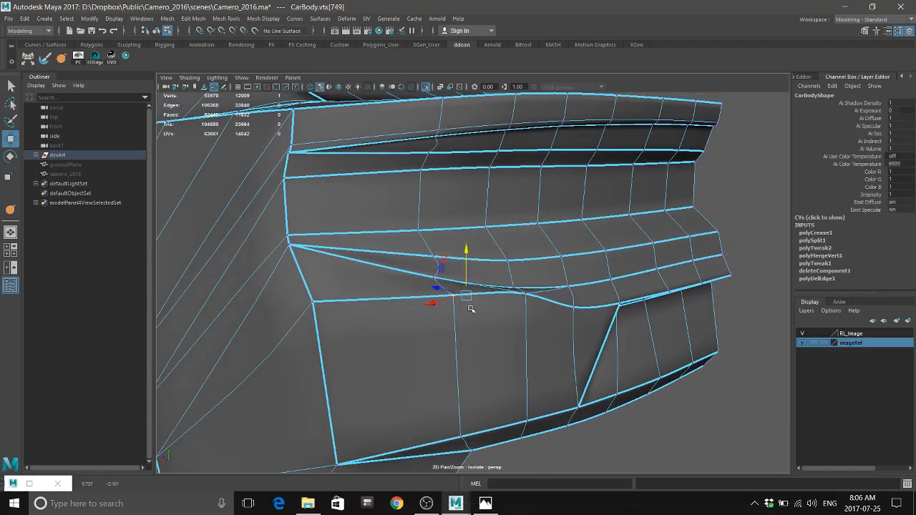
{"action": "left_click_drag", "start_coordinate": [471, 308], "coordinate": [582, 331], "text": "alt"}
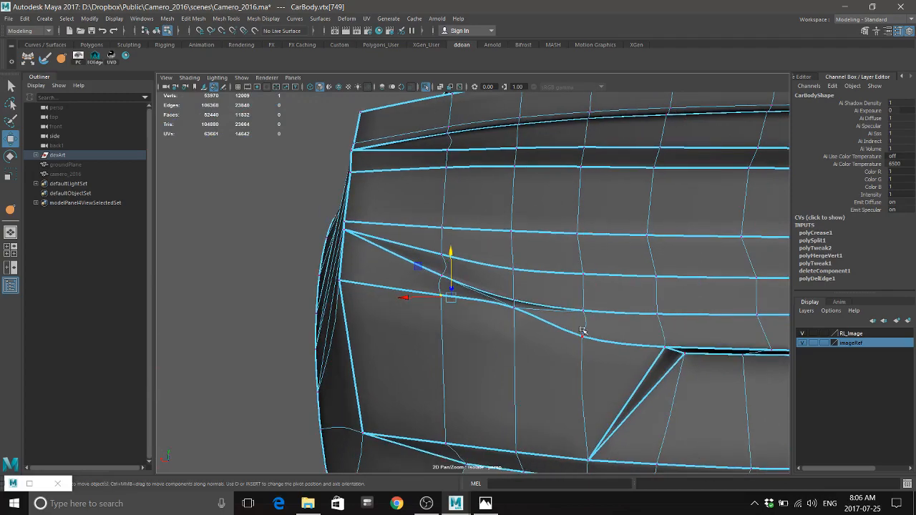
{"action": "left_click_drag", "start_coordinate": [582, 296], "coordinate": [562, 363]}
{"action": "middle_click_drag", "start_coordinate": [546, 354], "coordinate": [488, 351]}
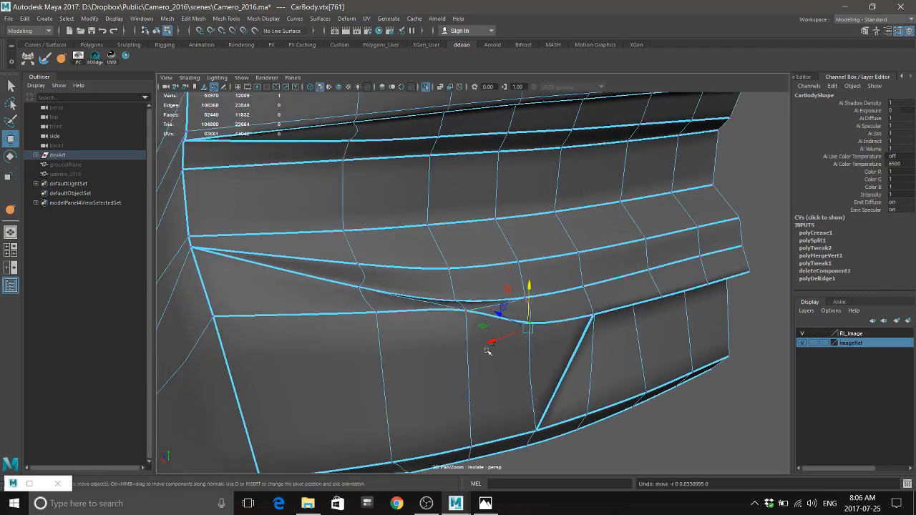
{"action": "left_click_drag", "start_coordinate": [516, 322], "coordinate": [540, 335], "text": "alt"}
{"action": "left_click_drag", "start_coordinate": [536, 290], "coordinate": [555, 270]}
Try to crease the short vertical edges linking the lower lip crease to the bumper panel's upper edge
{"action": "right_click_drag", "start_coordinate": [555, 270], "coordinate": [553, 215]}
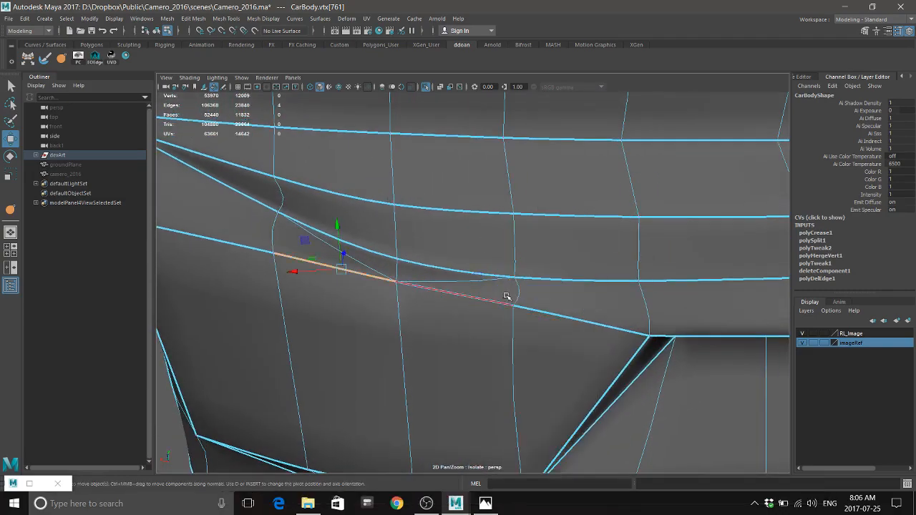
{"action": "left_click", "coordinate": [544, 317]}
{"action": "right_click_drag", "start_coordinate": [583, 295], "coordinate": [557, 357], "text": "shift"}
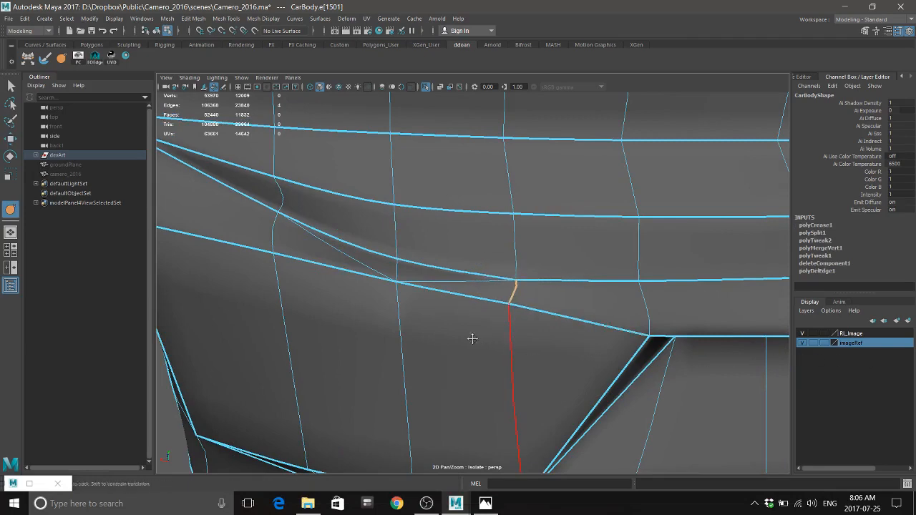
{"action": "left_click_drag", "start_coordinate": [472, 339], "coordinate": [503, 295], "text": "alt"}
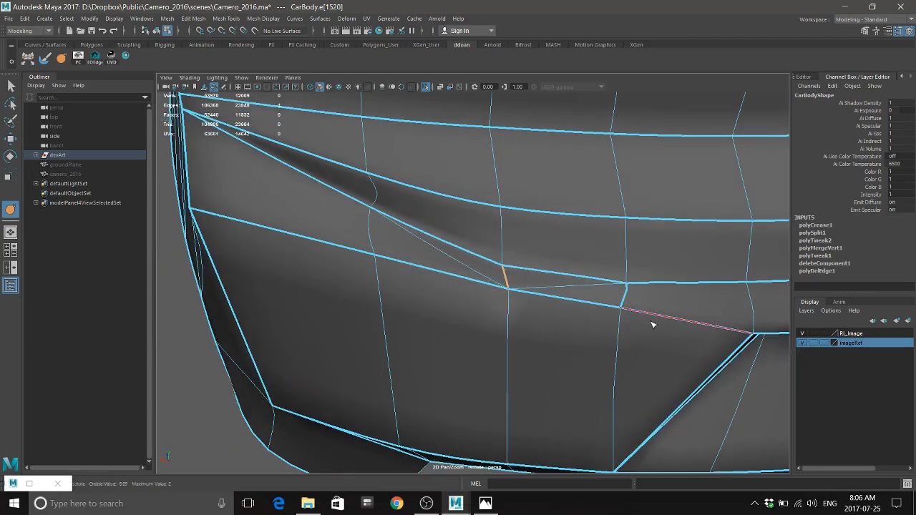
{"action": "left_click_drag", "start_coordinate": [652, 325], "coordinate": [548, 358], "text": "alt"}
{"action": "key", "text": "w"}
Compare the bumper lip's junction with the rear-wheel reference photo
{"action": "left_click_drag", "start_coordinate": [505, 320], "coordinate": [519, 354], "text": "alt"}
{"action": "left_click", "coordinate": [487, 507]}
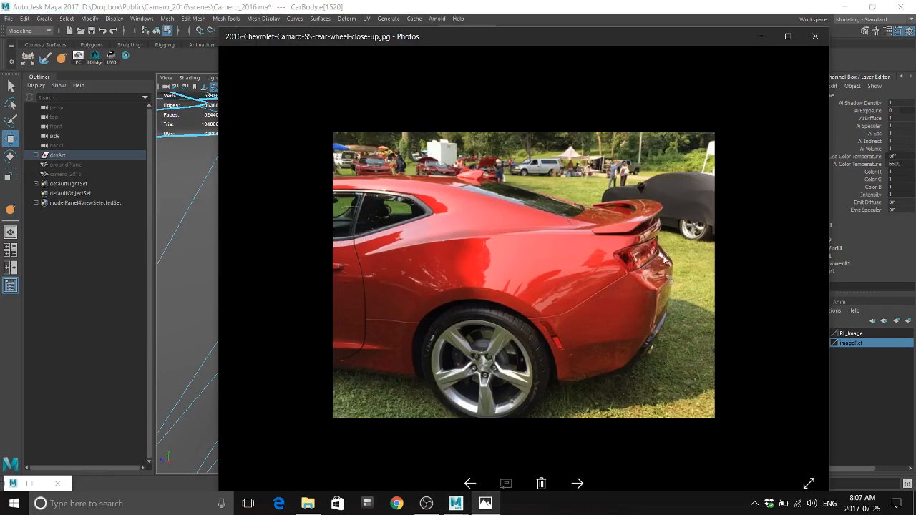
{"action": "left_click", "coordinate": [596, 6]}
Select the upper creased edges of the bumper lip through to the centreline and nudge them slightly along the car's length
{"action": "left_click_drag", "start_coordinate": [491, 248], "coordinate": [514, 236], "text": "alt"}
{"action": "right_click_drag", "start_coordinate": [514, 203], "coordinate": [515, 178]}
{"action": "left_click", "coordinate": [511, 234]}
{"action": "left_click_drag", "start_coordinate": [580, 315], "coordinate": [504, 305], "text": "alt"}
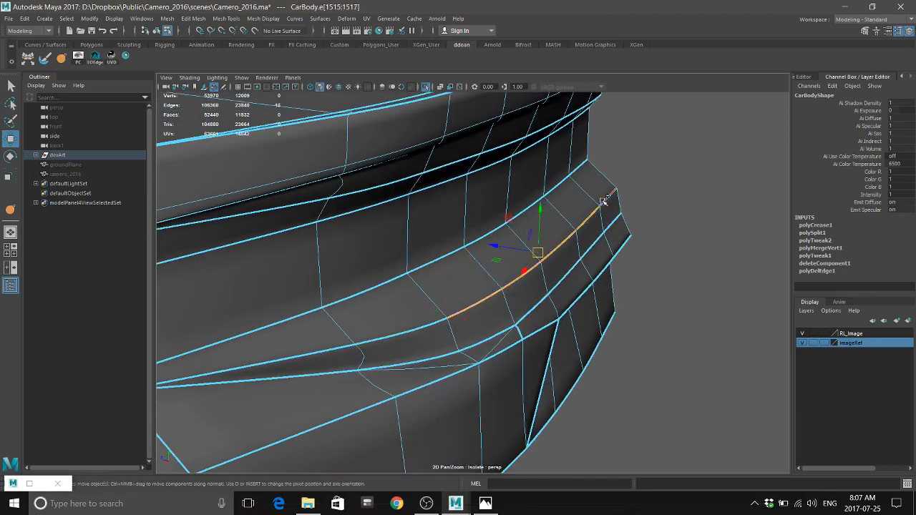
{"action": "left_click_drag", "start_coordinate": [610, 252], "coordinate": [620, 244], "text": "alt"}
{"action": "left_click_drag", "start_coordinate": [421, 312], "coordinate": [425, 318]}
{"action": "left_click_drag", "start_coordinate": [523, 339], "coordinate": [451, 339], "text": "alt"}
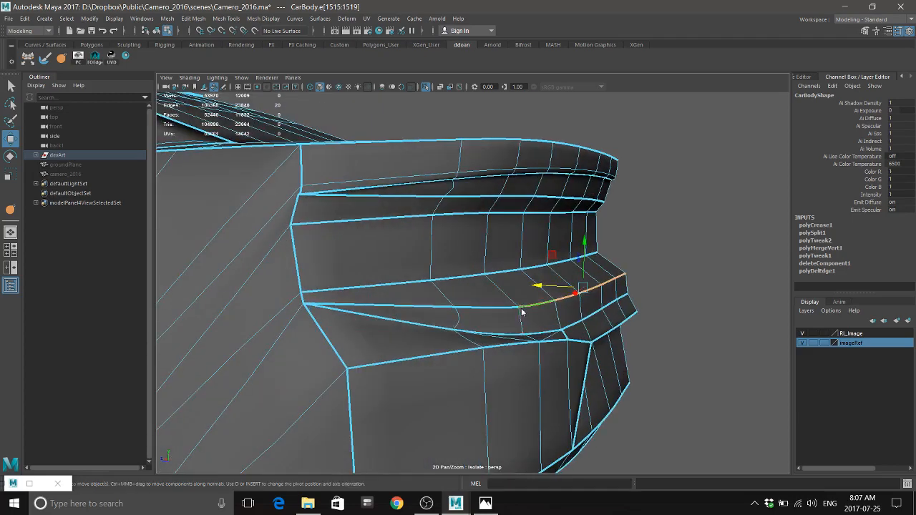
Deselect the body, exit isolation and examine the lip's shading across the complete rear end
{"action": "right_click_drag", "start_coordinate": [521, 313], "coordinate": [561, 286]}
{"action": "left_click", "coordinate": [673, 284]}
{"action": "scroll", "coordinate": [618, 307], "scroll_direction": "down", "scroll_amount": 8}
{"action": "left_click_drag", "start_coordinate": [613, 307], "coordinate": [497, 300], "text": "alt"}
{"action": "scroll", "coordinate": [517, 305], "scroll_direction": "up", "scroll_amount": 7}
{"action": "scroll", "coordinate": [517, 307], "scroll_direction": "down", "scroll_amount": 8}
{"action": "key", "text": "ctrl+1"}
{"action": "left_click_drag", "start_coordinate": [509, 338], "coordinate": [504, 334], "text": "alt"}
{"action": "scroll", "coordinate": [515, 312], "scroll_direction": "up", "scroll_amount": 10}
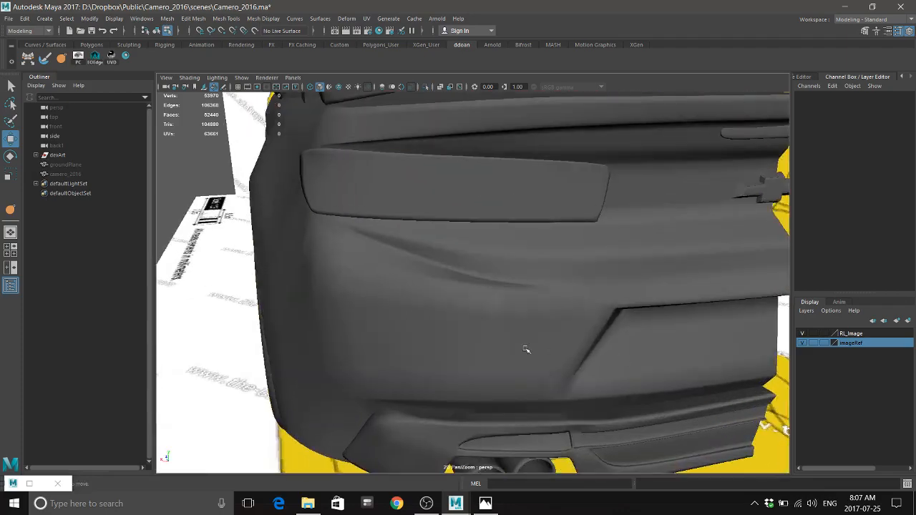
Delete the two thin diagonal edges meeting at the lip junction vertex on the car body
{"action": "left_click", "coordinate": [580, 336]}
{"action": "left_click_drag", "start_coordinate": [581, 336], "coordinate": [516, 333], "text": "alt"}
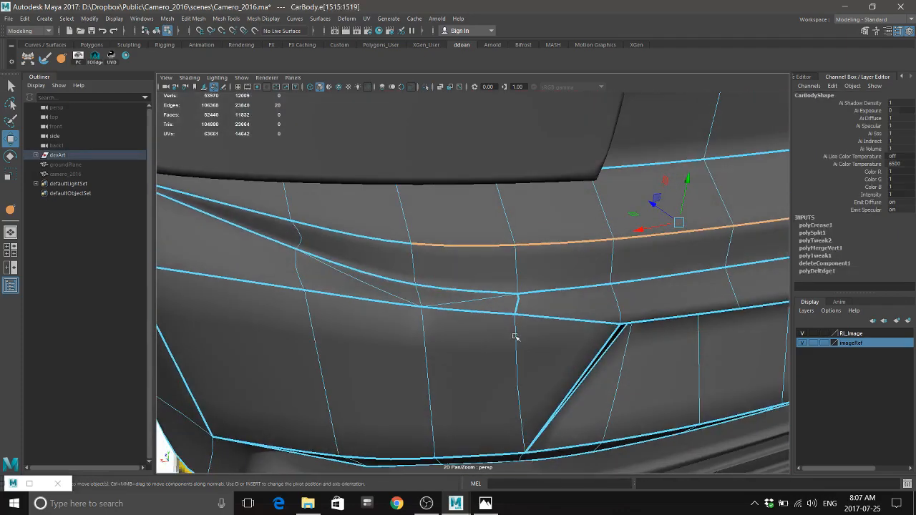
{"action": "right_click", "coordinate": [470, 231]}
{"action": "left_click", "coordinate": [471, 205]}
{"action": "left_click", "coordinate": [474, 301]}
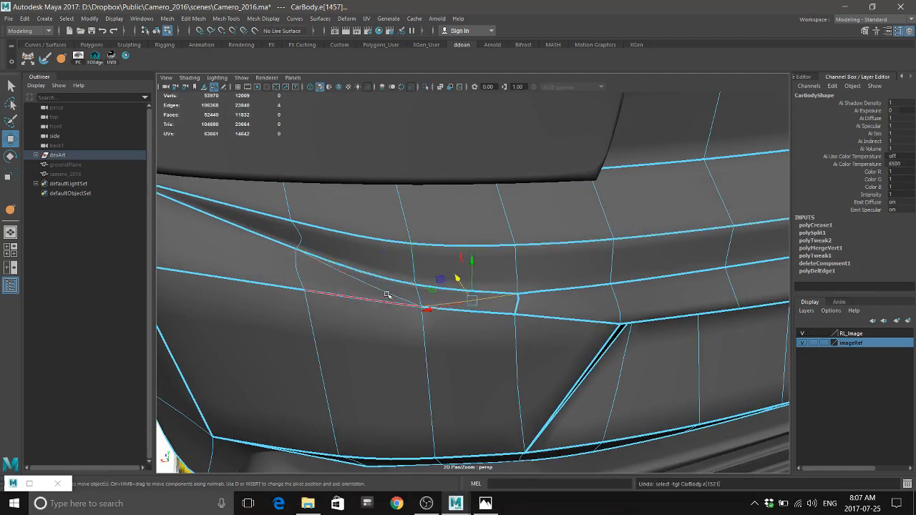
{"action": "left_click", "coordinate": [388, 294], "text": "shift"}
{"action": "right_click_drag", "start_coordinate": [588, 308], "coordinate": [519, 336], "text": "shift"}
Remove the crease from the short vertical edge between the lower lip crease and the bumper panel's upper edge
{"action": "left_click_drag", "start_coordinate": [519, 336], "coordinate": [498, 295], "text": "alt"}
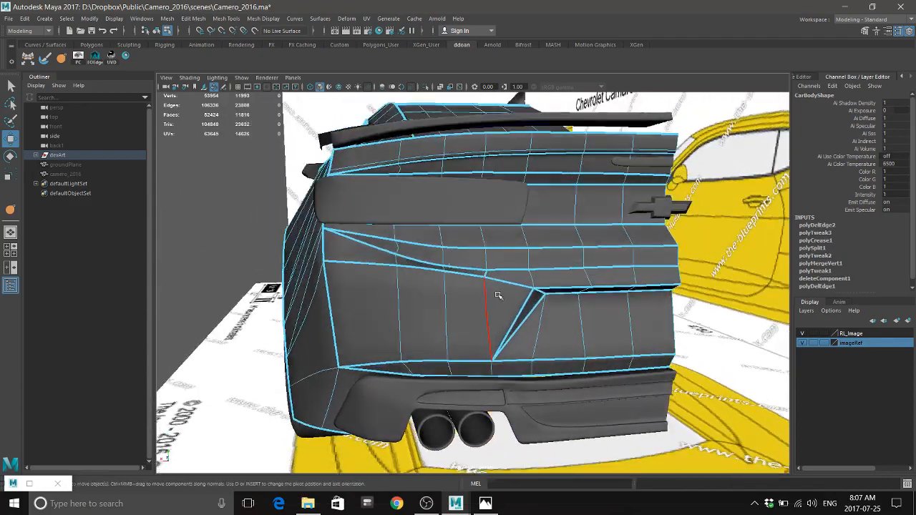
{"action": "left_click_drag", "start_coordinate": [527, 332], "coordinate": [499, 319], "text": "alt"}
{"action": "right_click_drag", "start_coordinate": [498, 320], "coordinate": [548, 332], "text": "alt"}
{"action": "left_click_drag", "start_coordinate": [481, 365], "coordinate": [520, 330], "text": "alt"}
{"action": "key", "text": "w"}
{"action": "right_click_drag", "start_coordinate": [560, 255], "coordinate": [536, 289]}
{"action": "key", "text": "F8"}
{"action": "mouse_move", "coordinate": [537, 289]}
{"action": "left_mouse_down", "text": "alt"}
{"action": "mouse_move", "coordinate": [525, 298]}
{"action": "mouse_move", "coordinate": [531, 290]}
{"action": "left_mouse_up", "text": "alt"}
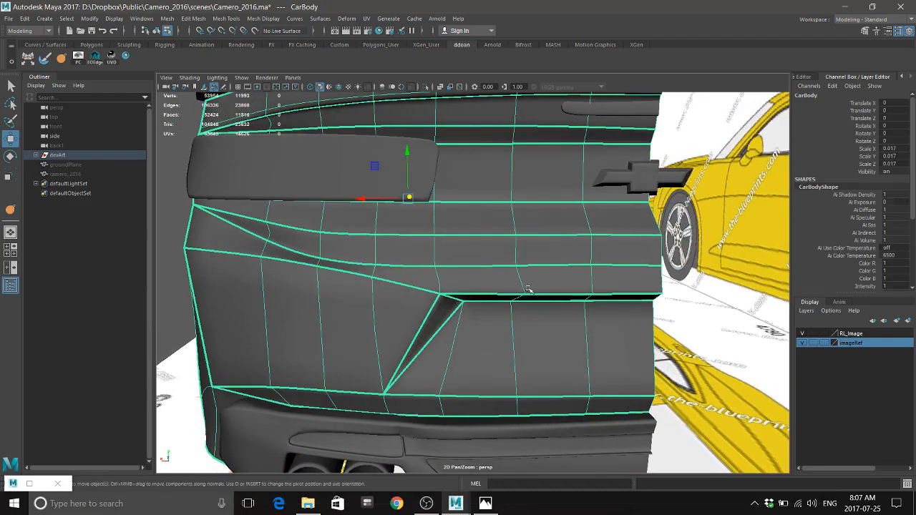
Select the three inboard vertices of the lower lip crease, out to the centreline, and lower them slightly
{"action": "right_click_drag", "start_coordinate": [526, 274], "coordinate": [479, 231]}
{"action": "left_click", "coordinate": [517, 265]}
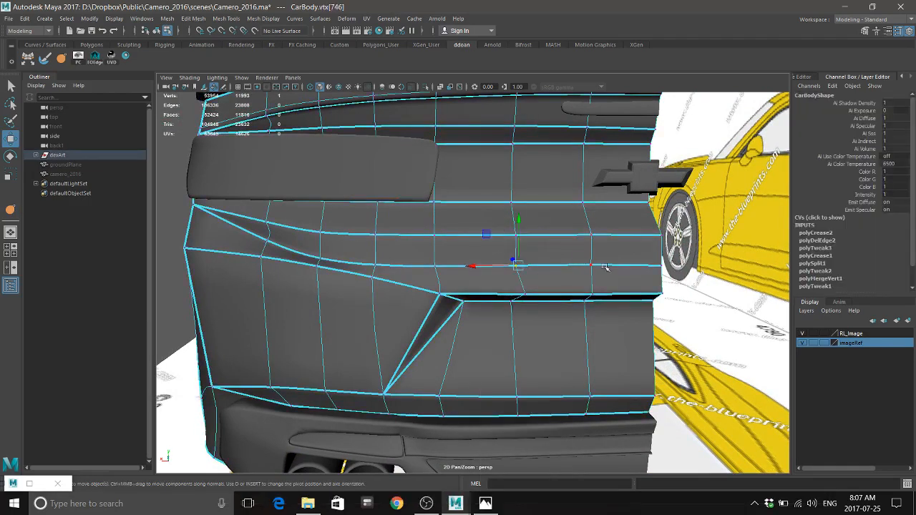
{"action": "left_click_drag", "start_coordinate": [557, 227], "coordinate": [557, 229]}
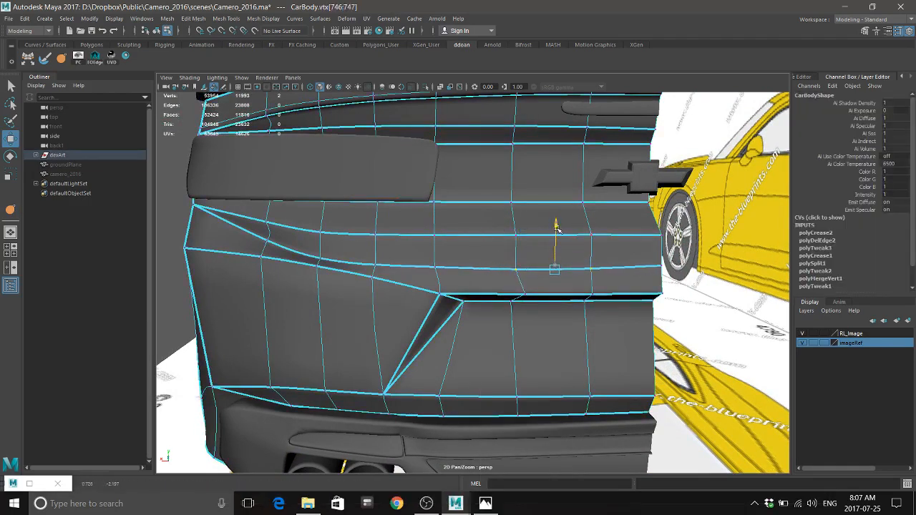
{"action": "key", "text": "ctrl+z"}
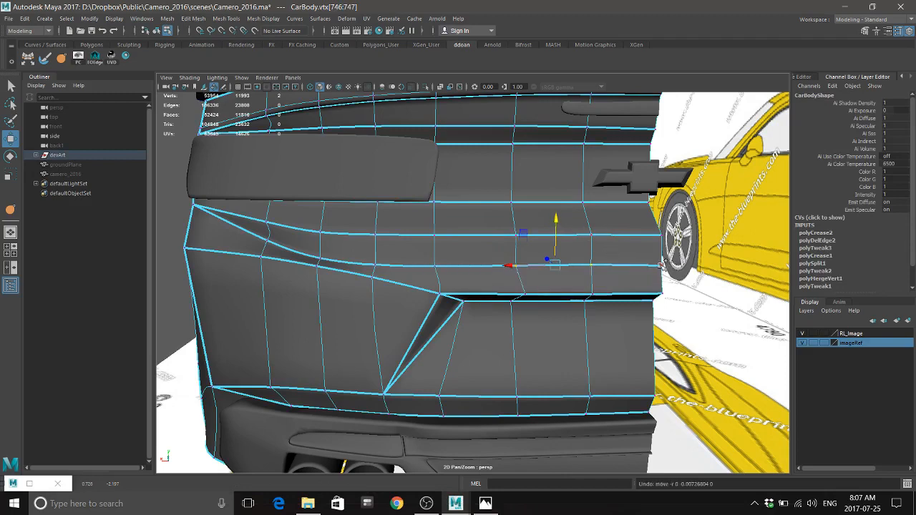
{"action": "key", "text": "Right"}
{"action": "left_click_drag", "start_coordinate": [587, 224], "coordinate": [591, 230]}
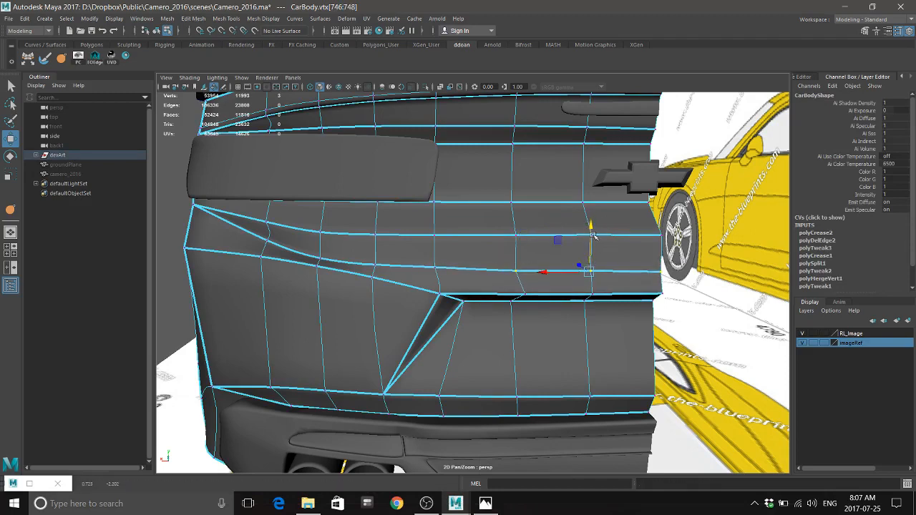
Check the reshaped rear bumper from an angle against the rear-wheel reference photo
{"action": "left_click_drag", "start_coordinate": [614, 286], "coordinate": [522, 302], "text": "alt"}
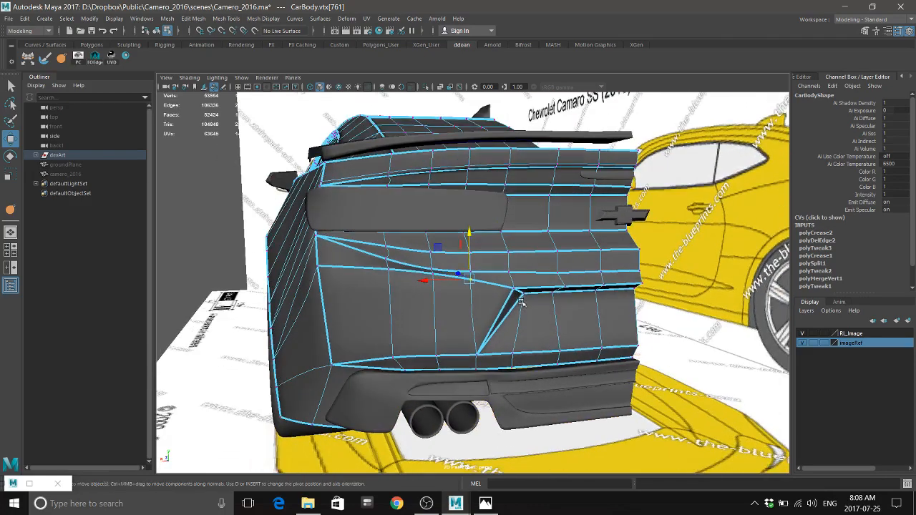
{"action": "left_click", "coordinate": [486, 503]}
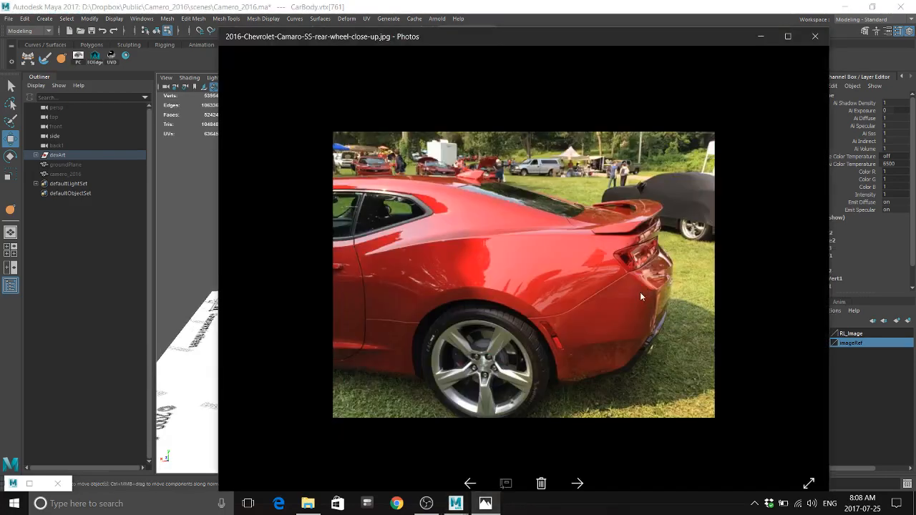
Browse the Camaro reference photos and compare the straight rear view with the modelled bumper's crease lines and licence-plate recess
{"action": "key", "text": "Right"}
{"action": "key", "text": "Left"}
{"action": "key", "text": "Left"}
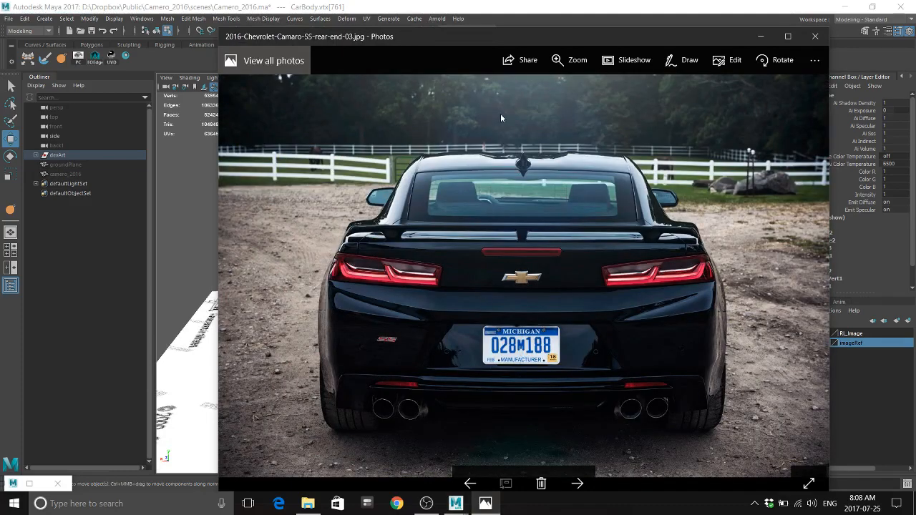
{"action": "left_click", "coordinate": [632, 10]}
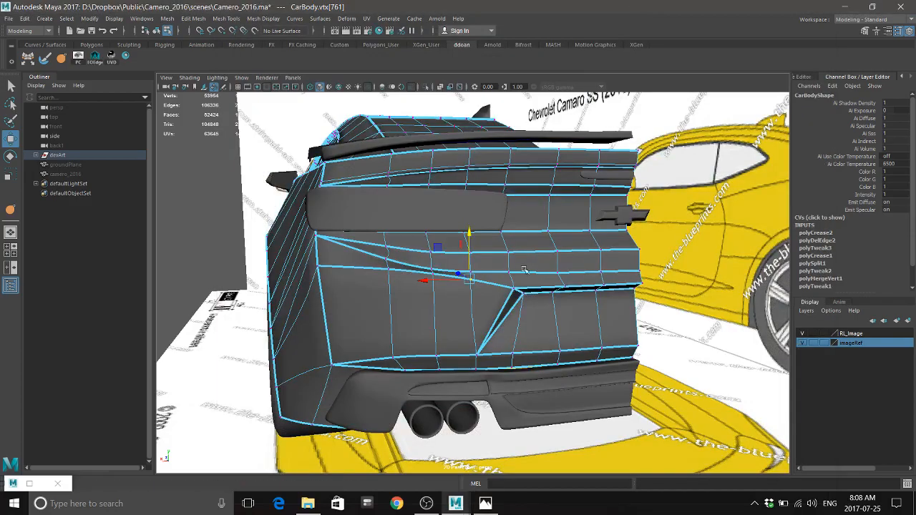
{"action": "left_click_drag", "start_coordinate": [525, 270], "coordinate": [520, 244], "text": "alt"}
{"action": "middle_click_drag", "start_coordinate": [504, 278], "coordinate": [520, 249], "text": "alt"}
{"action": "left_click_drag", "start_coordinate": [521, 250], "coordinate": [524, 278], "text": "alt"}
{"action": "middle_click_drag", "start_coordinate": [551, 254], "coordinate": [541, 252], "text": "alt"}
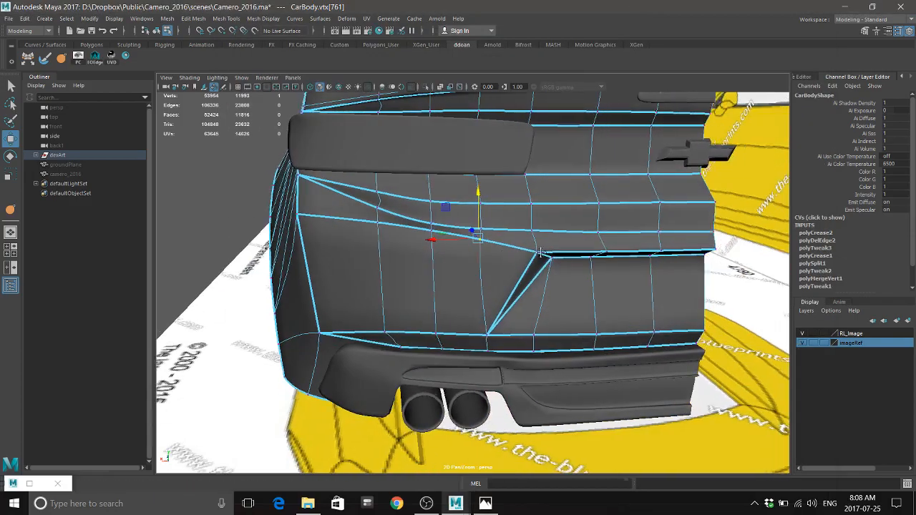
{"action": "right_click_drag", "start_coordinate": [540, 253], "coordinate": [549, 258], "text": "alt"}
{"action": "left_click_drag", "start_coordinate": [518, 241], "coordinate": [584, 241], "text": "alt"}
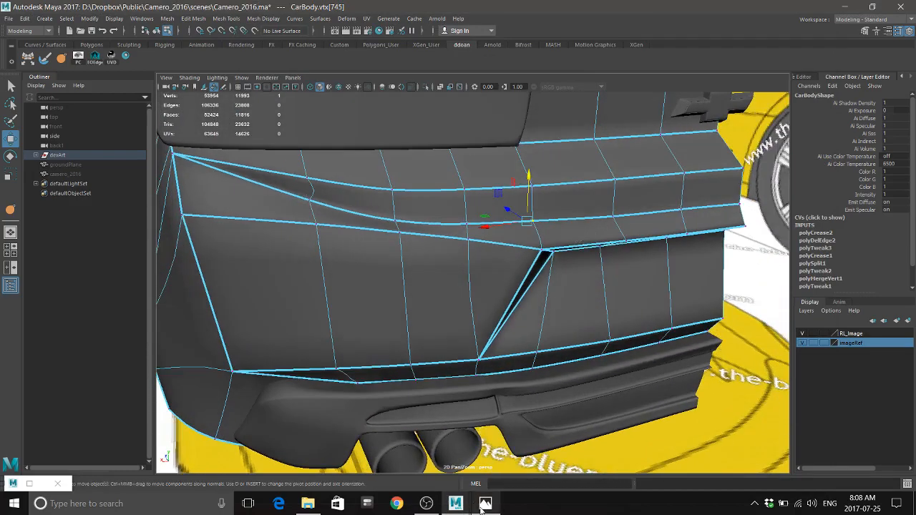
{"action": "left_click", "coordinate": [482, 509]}
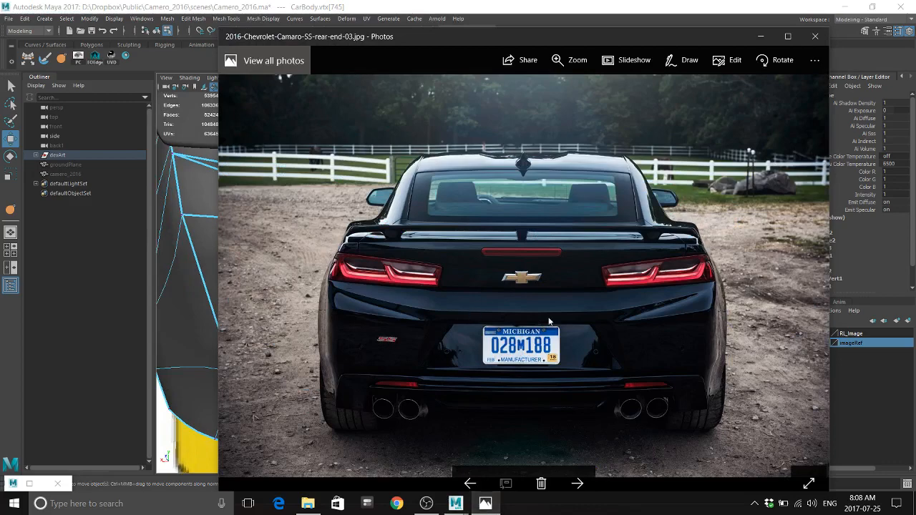
{"action": "left_click", "coordinate": [569, 4]}
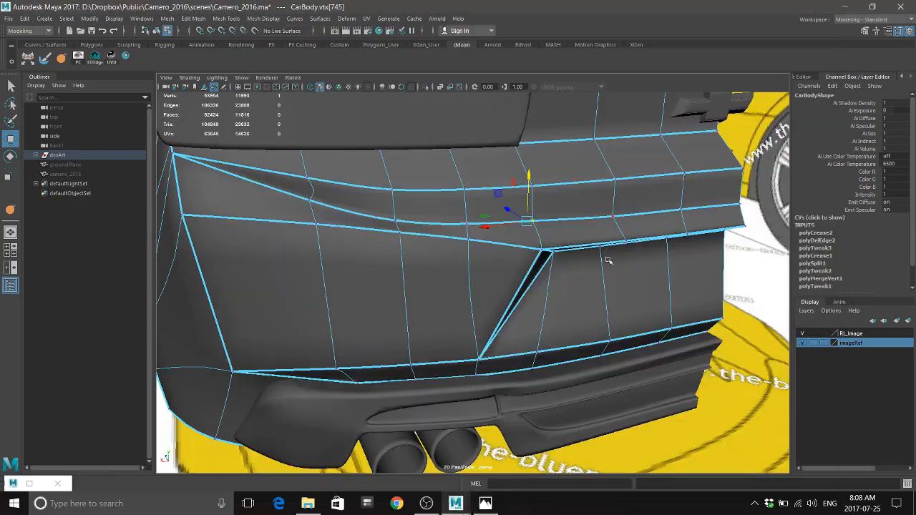
Select the four vertices along the crease just above the licence-plate recess and shift them in depth
{"action": "left_click_drag", "start_coordinate": [607, 259], "coordinate": [554, 251], "text": "alt"}
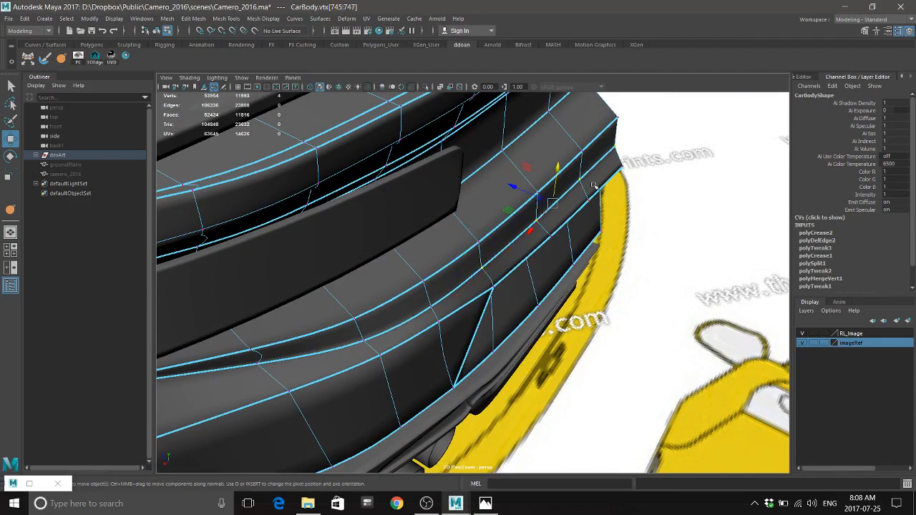
{"action": "left_click_drag", "start_coordinate": [518, 188], "coordinate": [420, 199]}
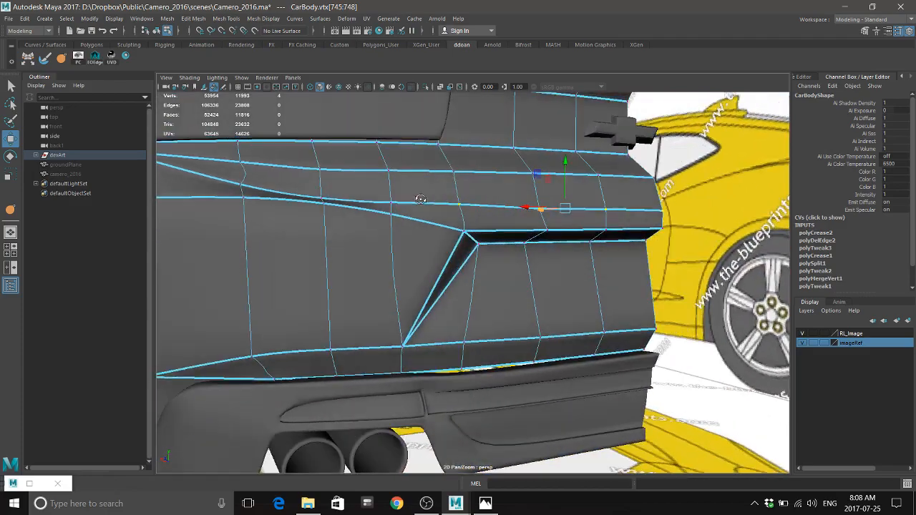
{"action": "left_click_drag", "start_coordinate": [528, 242], "coordinate": [583, 273], "text": "alt"}
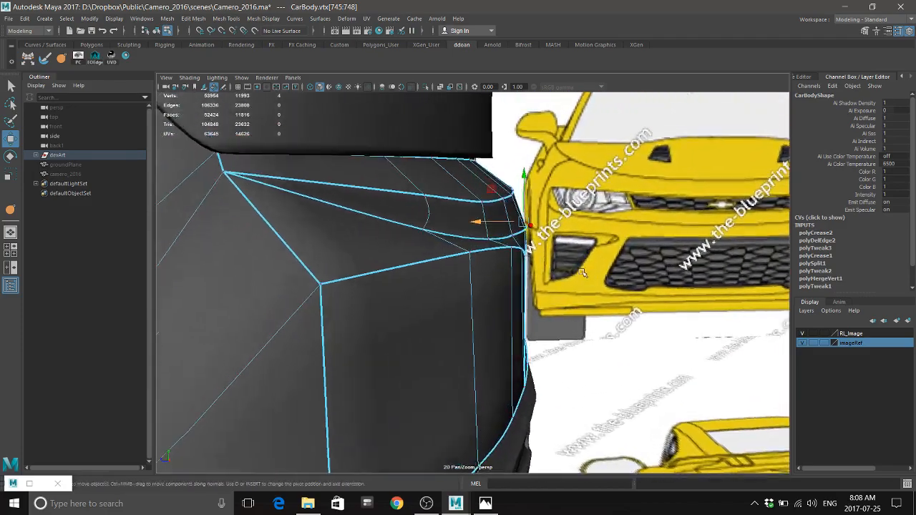
{"action": "left_click_drag", "start_coordinate": [480, 221], "coordinate": [516, 274]}
Crease the short vertical edge between the upper corner of the licence-plate recess and the crease line above it
{"action": "right_click_drag", "start_coordinate": [515, 274], "coordinate": [499, 262], "text": "alt"}
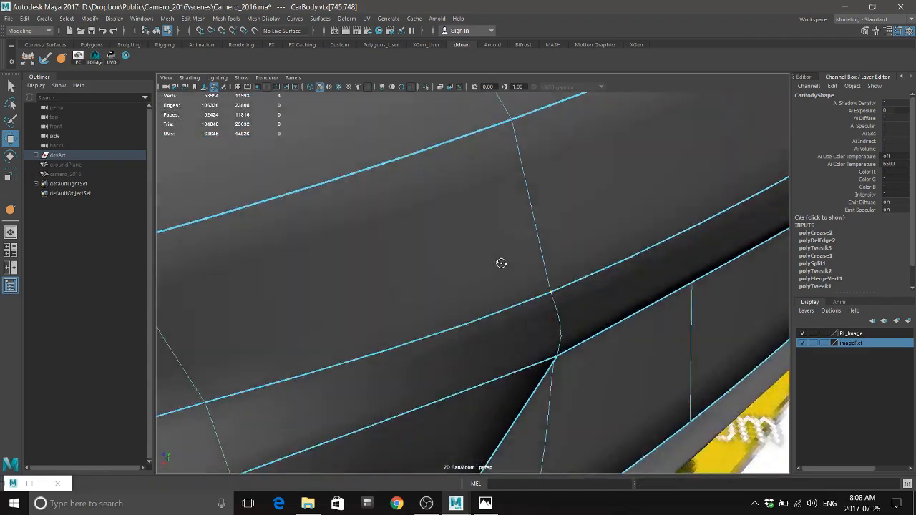
{"action": "left_click_drag", "start_coordinate": [499, 262], "coordinate": [545, 285], "text": "alt"}
{"action": "right_click_drag", "start_coordinate": [546, 285], "coordinate": [587, 272], "text": "alt"}
{"action": "left_click_drag", "start_coordinate": [588, 272], "coordinate": [542, 265], "text": "alt"}
{"action": "right_click_drag", "start_coordinate": [489, 220], "coordinate": [487, 193]}
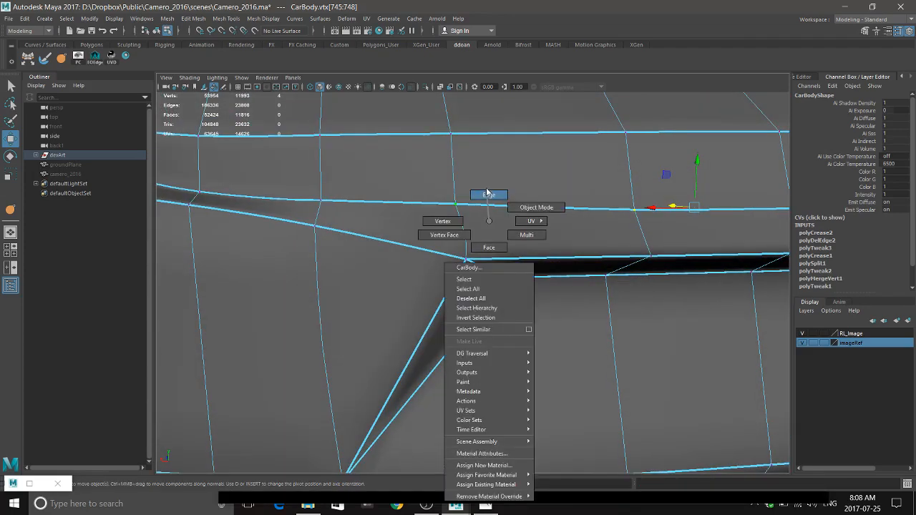
{"action": "left_click", "coordinate": [467, 244]}
{"action": "right_click_drag", "start_coordinate": [542, 299], "coordinate": [535, 345], "text": "shift"}
{"action": "middle_click_drag", "start_coordinate": [764, 326], "coordinate": [765, 326]}
{"action": "right_click_drag", "start_coordinate": [765, 326], "coordinate": [491, 311], "text": "alt"}
{"action": "left_click_drag", "start_coordinate": [491, 310], "coordinate": [494, 311], "text": "alt"}
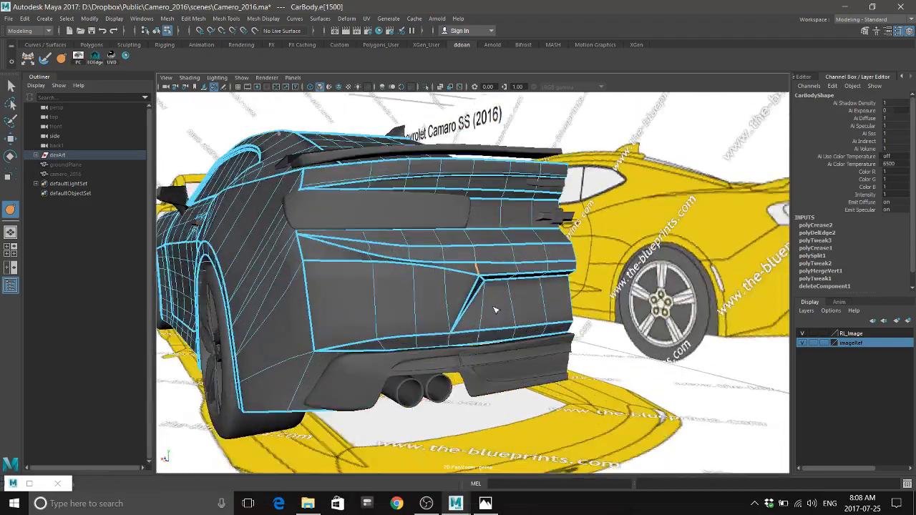
{"action": "right_click_drag", "start_coordinate": [494, 310], "coordinate": [608, 295], "text": "alt"}
{"action": "left_click_drag", "start_coordinate": [609, 295], "coordinate": [484, 279], "text": "alt"}
{"action": "key", "text": "w"}
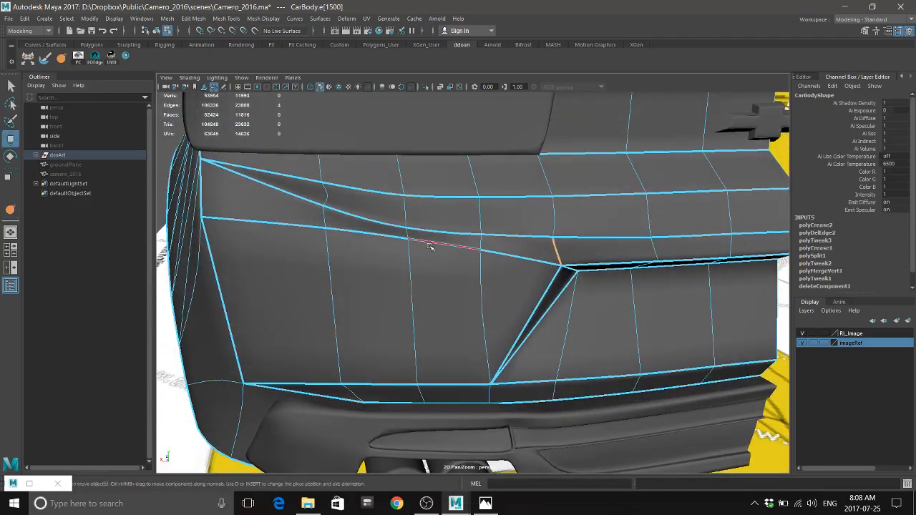
Check the rear reference photo, and lower two vertices on the sloping line leading to the recess corner to straighten it
{"action": "mouse_move", "coordinate": [425, 230]}
{"action": "right_mouse_down"}
{"action": "mouse_move", "coordinate": [391, 222]}
{"action": "mouse_move", "coordinate": [424, 231]}
{"action": "right_mouse_up"}
{"action": "left_click_drag", "start_coordinate": [489, 235], "coordinate": [512, 215], "text": "alt"}
{"action": "left_click", "coordinate": [485, 503]}
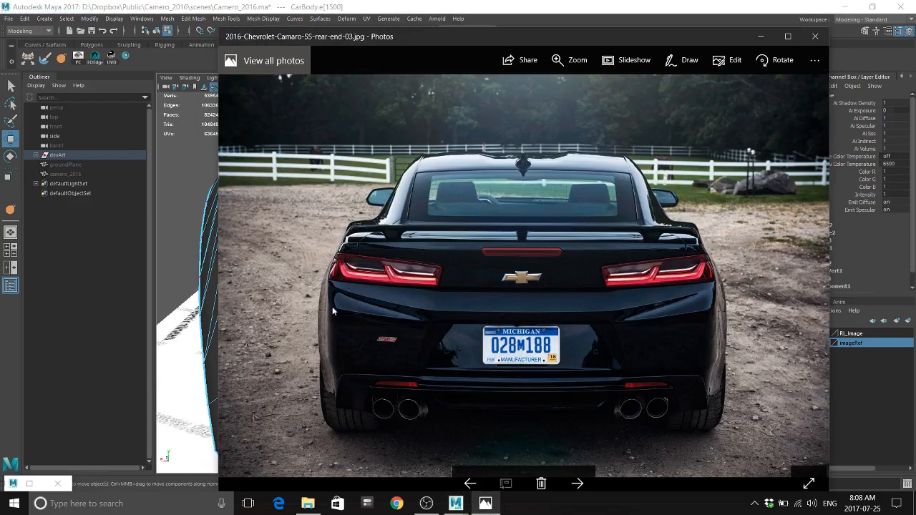
{"action": "left_click", "coordinate": [592, 4]}
{"action": "left_click_drag", "start_coordinate": [502, 231], "coordinate": [503, 247], "text": "alt"}
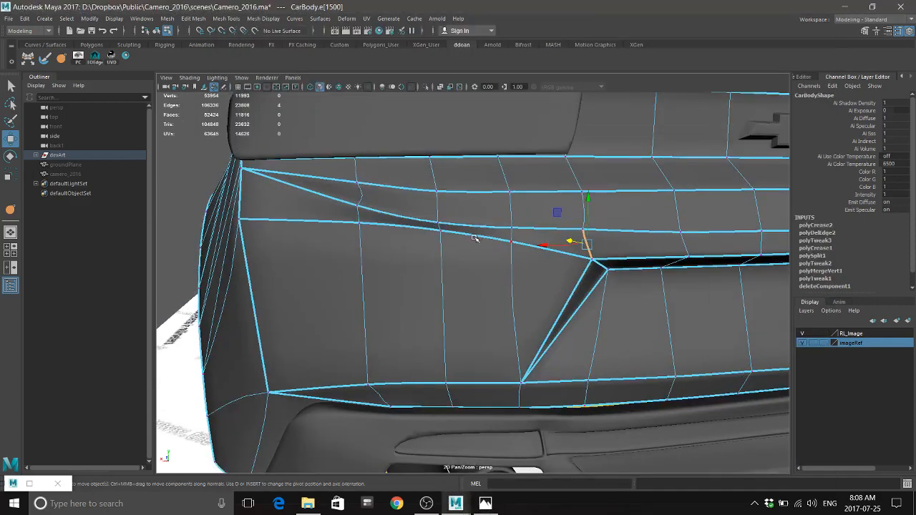
{"action": "right_click_drag", "start_coordinate": [478, 238], "coordinate": [432, 232]}
{"action": "left_click", "coordinate": [439, 230]}
{"action": "left_click_drag", "start_coordinate": [443, 183], "coordinate": [441, 190]}
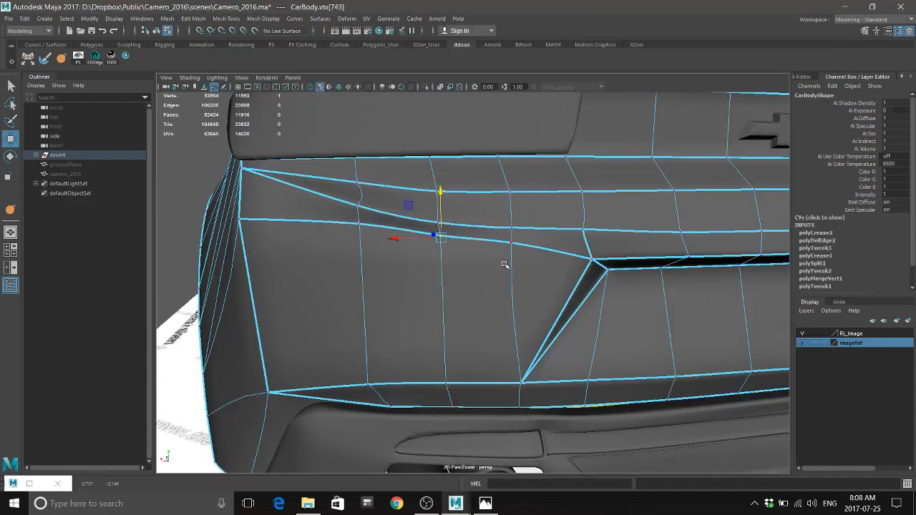
{"action": "left_click_drag", "start_coordinate": [509, 251], "coordinate": [526, 234]}
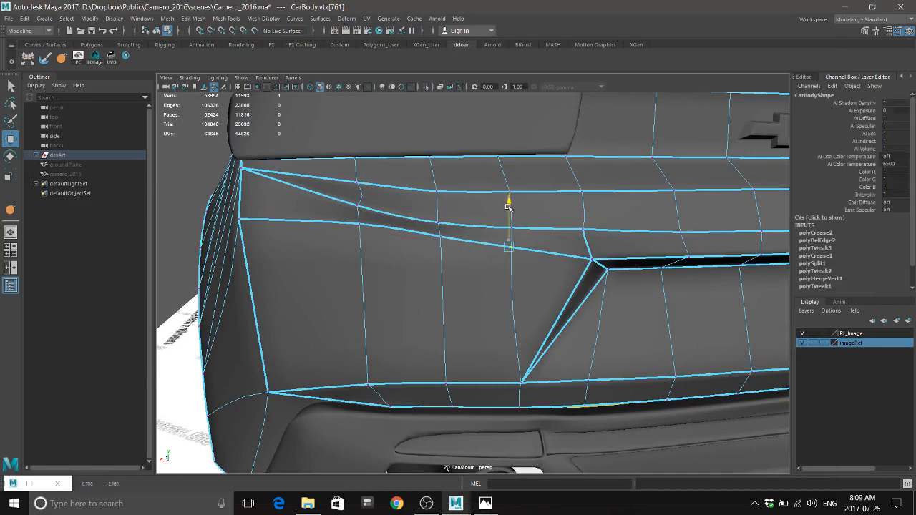
Lower the sloping line's outermost intermediate vertex and fine-tune the neighbouring vertices so the line runs evenly to the recess corner
{"action": "left_click", "coordinate": [363, 227]}
{"action": "left_click_drag", "start_coordinate": [372, 181], "coordinate": [371, 185]}
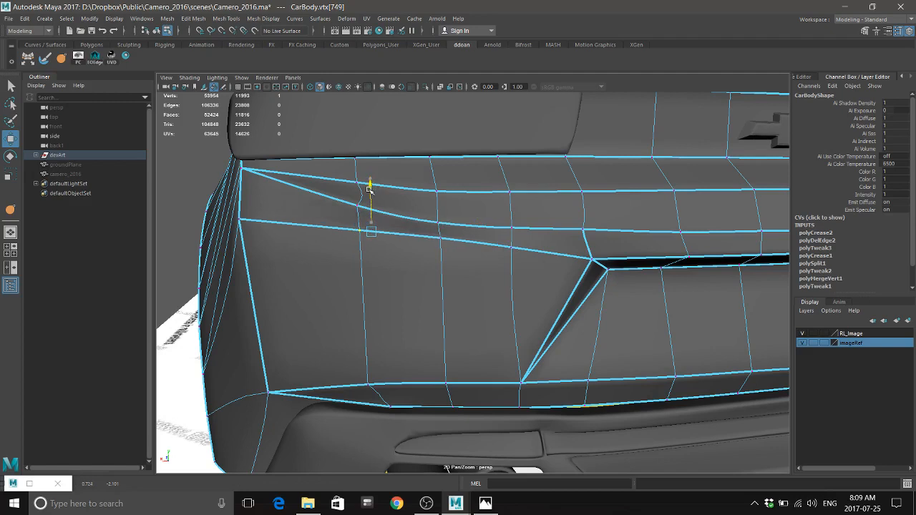
{"action": "left_click", "coordinate": [436, 237]}
{"action": "left_click_drag", "start_coordinate": [443, 195], "coordinate": [443, 201]}
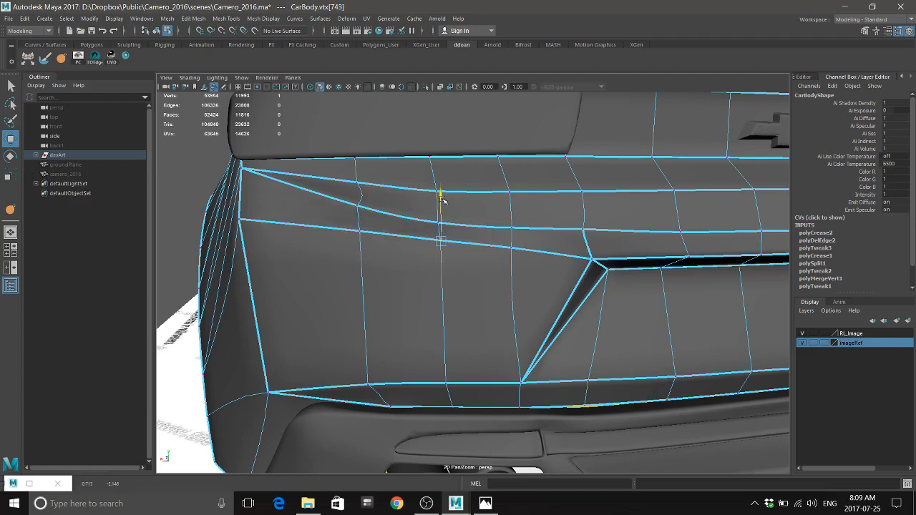
{"action": "left_click_drag", "start_coordinate": [509, 203], "coordinate": [461, 325]}
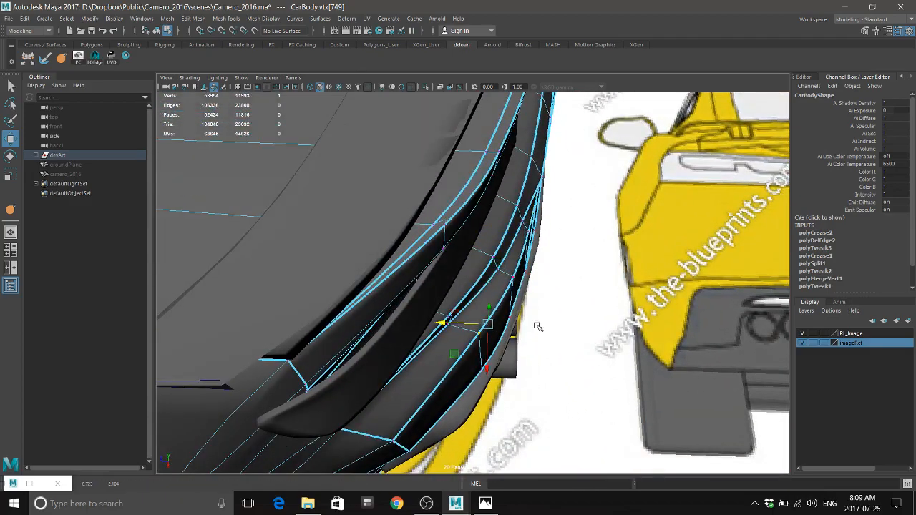
Compare the bumper's two crease lines below the taillight with the rear reference photo
{"action": "left_click_drag", "start_coordinate": [537, 327], "coordinate": [454, 285], "text": "alt"}
{"action": "middle_click_drag", "start_coordinate": [530, 269], "coordinate": [499, 327], "text": "alt"}
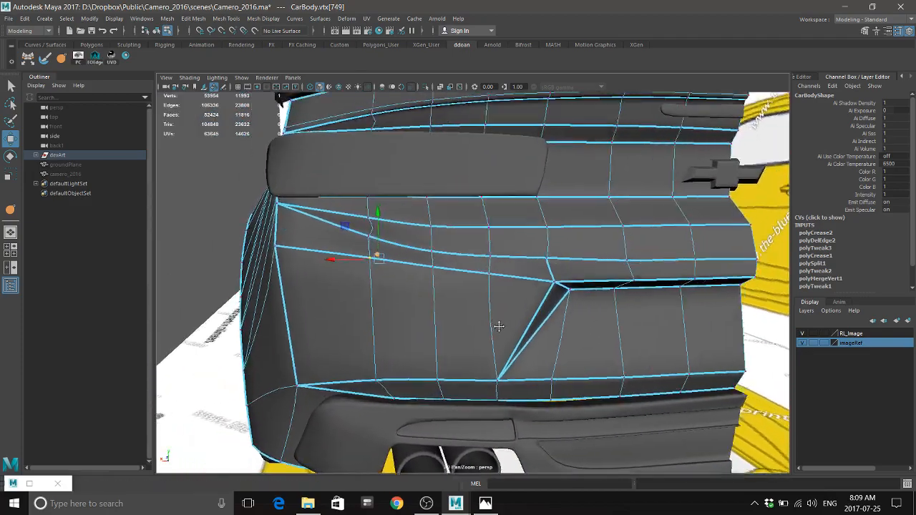
{"action": "left_click_drag", "start_coordinate": [499, 326], "coordinate": [552, 311], "text": "alt"}
{"action": "left_click", "coordinate": [485, 503]}
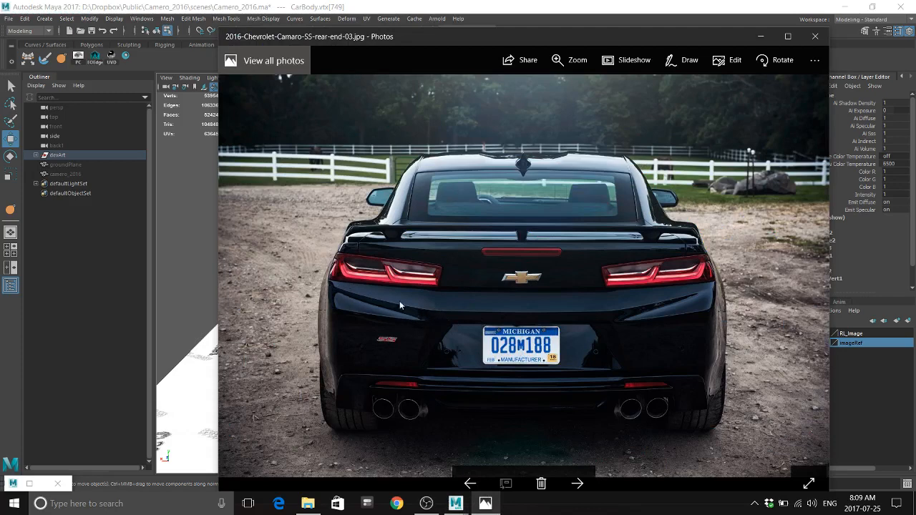
{"action": "left_click", "coordinate": [583, 4]}
{"action": "middle_click_drag", "start_coordinate": [501, 244], "coordinate": [466, 284]}
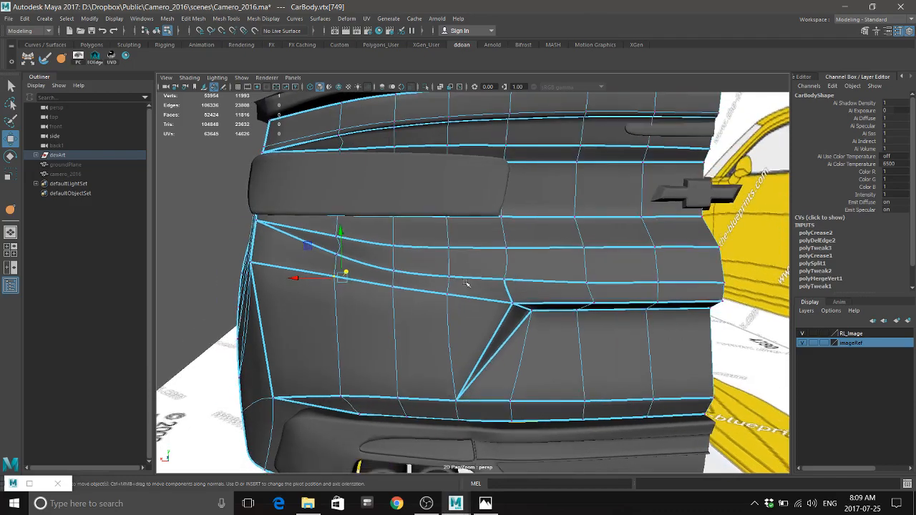
{"action": "left_click", "coordinate": [485, 503]}
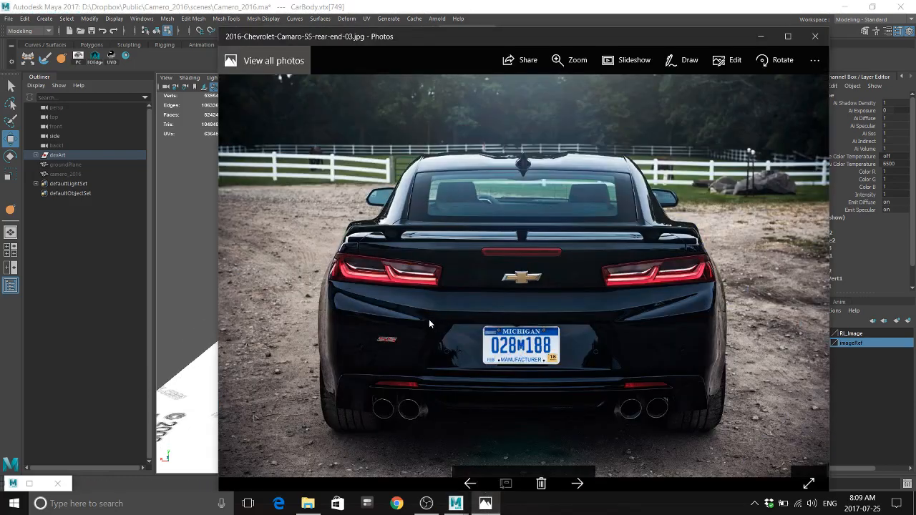
{"action": "left_click", "coordinate": [532, 4]}
Lower the curved crease line's vertex nearest the recess corner on its outer side
{"action": "left_click_drag", "start_coordinate": [483, 260], "coordinate": [443, 248], "text": "alt"}
{"action": "left_click", "coordinate": [443, 227]}
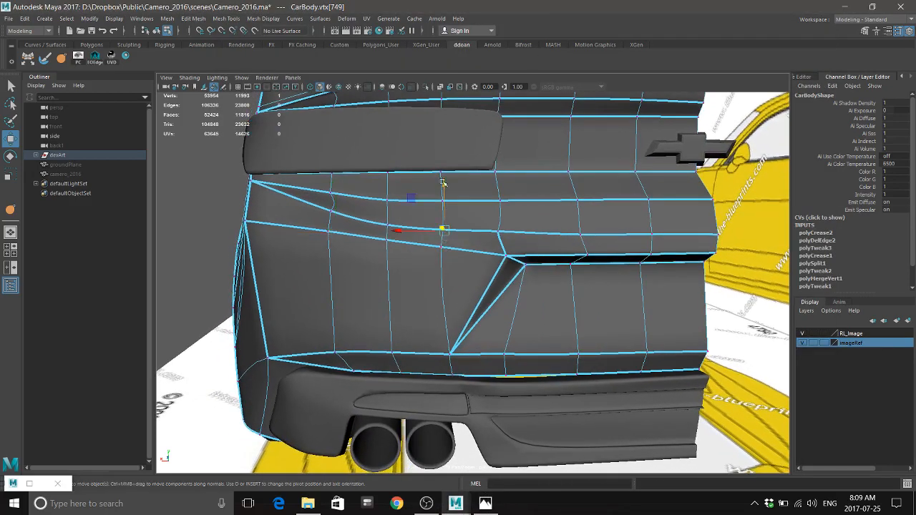
{"action": "left_click_drag", "start_coordinate": [445, 186], "coordinate": [445, 192]}
Apply the Crease tool to the two adjacent edges in the middle of the curved line below the taillight
{"action": "right_click_drag", "start_coordinate": [408, 212], "coordinate": [408, 181]}
{"action": "left_click", "coordinate": [409, 227]}
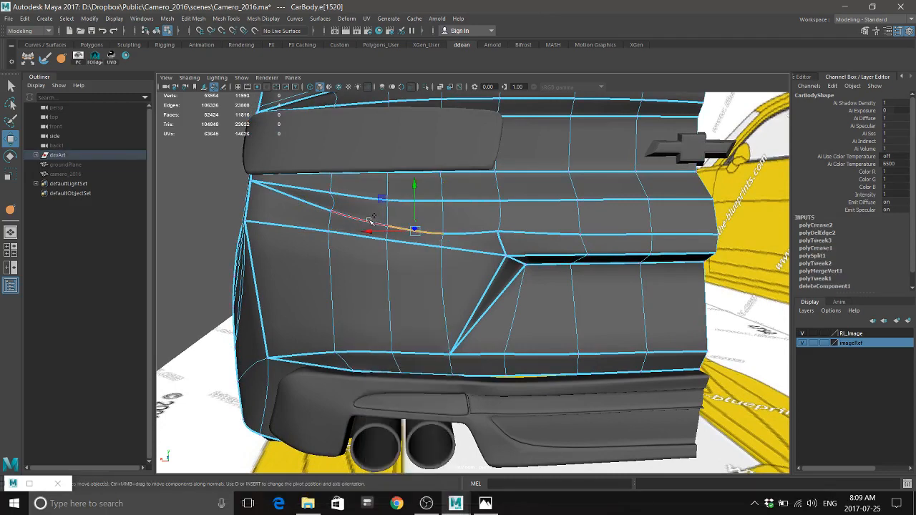
{"action": "left_click", "coordinate": [366, 217], "text": "shift"}
{"action": "right_click_drag", "start_coordinate": [486, 273], "coordinate": [472, 319], "text": "shift"}
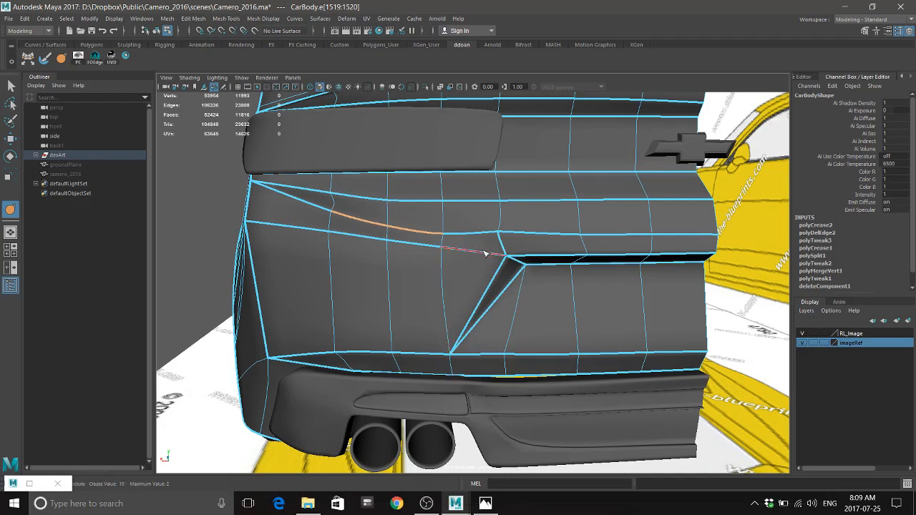
{"action": "key", "text": "w"}
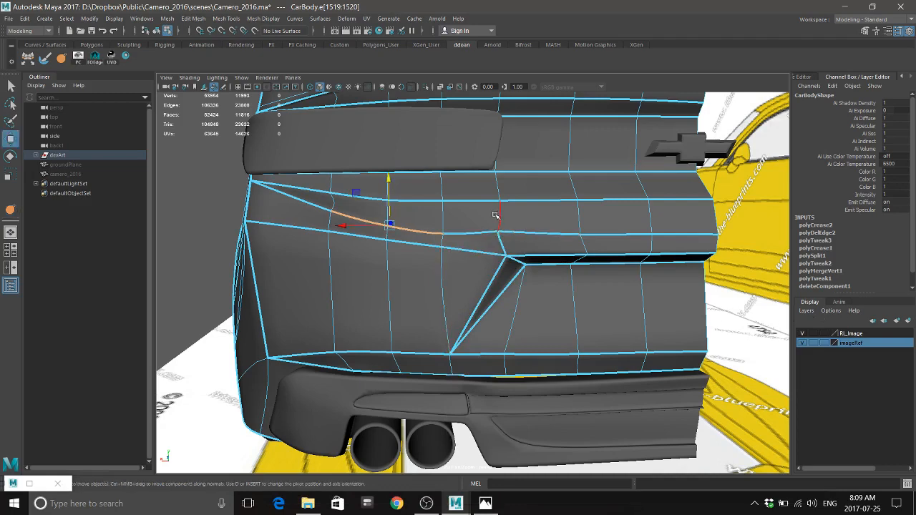
Lower the vertex on the curved crease line directly above the recess corner slightly
{"action": "right_click_drag", "start_coordinate": [493, 213], "coordinate": [446, 212]}
{"action": "left_click", "coordinate": [495, 229]}
{"action": "left_click_drag", "start_coordinate": [498, 193], "coordinate": [496, 195]}
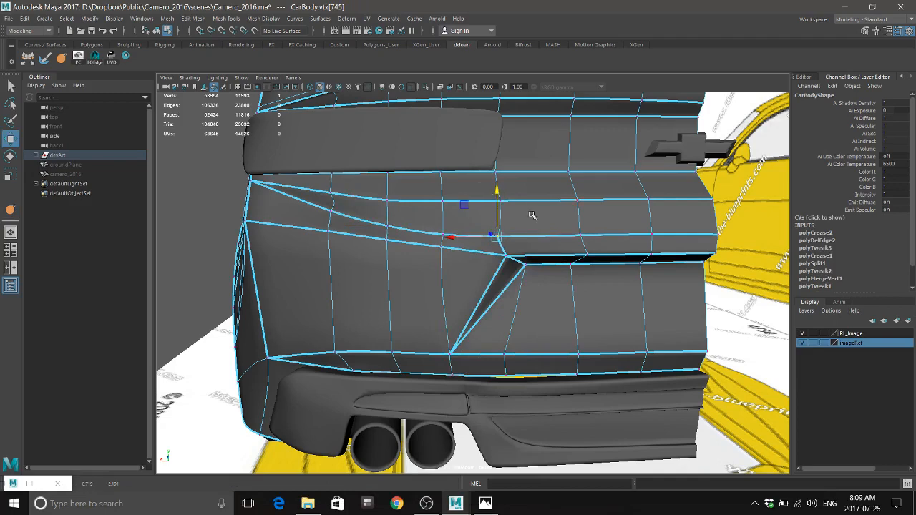
Crease the vertical edge joining the upper and lower bumper lines above the recess corner
{"action": "right_click_drag", "start_coordinate": [512, 211], "coordinate": [509, 187]}
{"action": "left_click", "coordinate": [504, 217]}
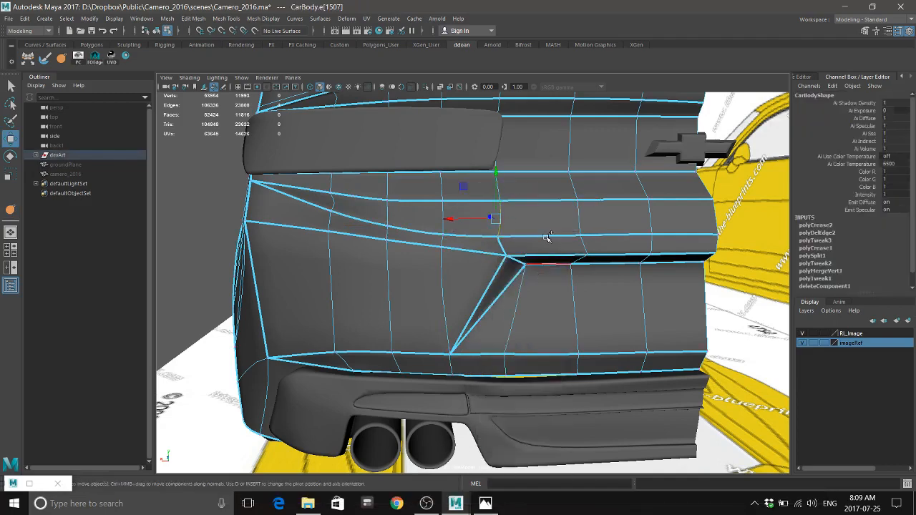
{"action": "right_click_drag", "start_coordinate": [546, 237], "coordinate": [542, 284], "text": "shift"}
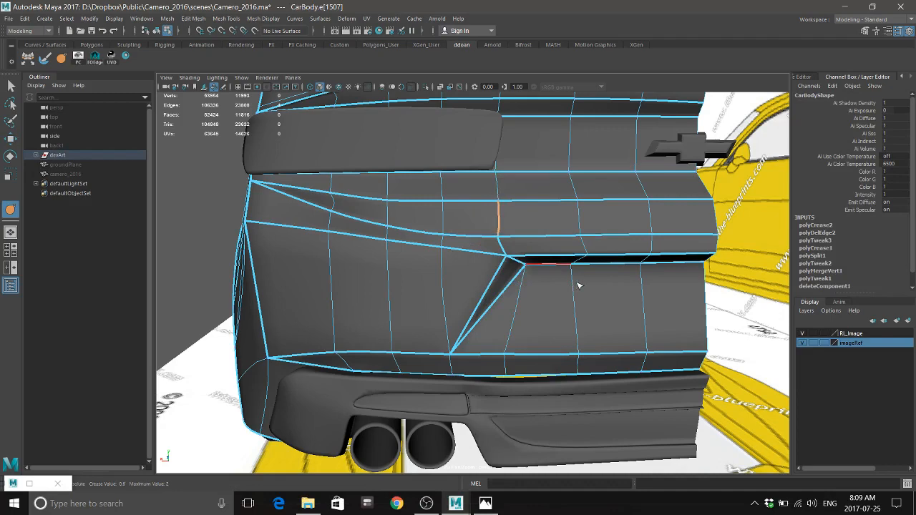
{"action": "middle_click_drag", "start_coordinate": [579, 286], "coordinate": [631, 287]}
{"action": "key", "text": "w"}
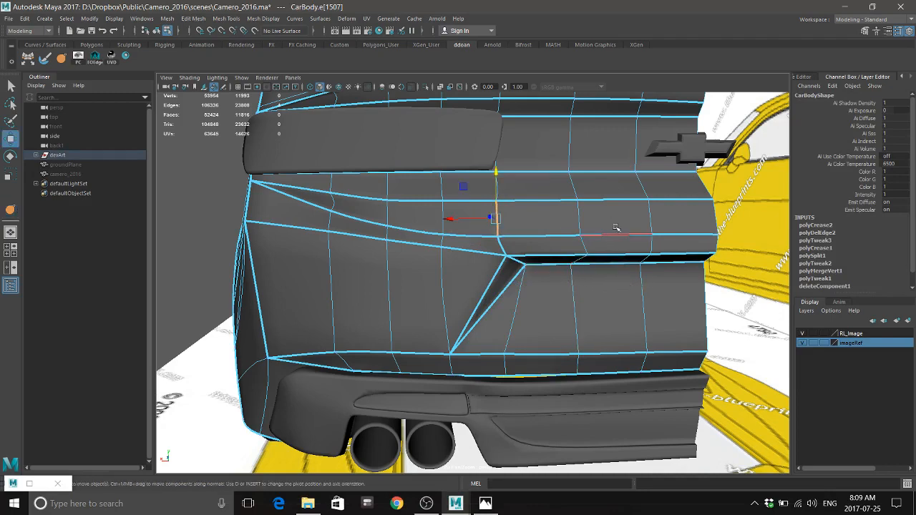
Select the two lower crease-line vertices above the licence-plate recess and adjust their height to align with the neighbouring line
{"action": "middle_click_drag", "start_coordinate": [589, 232], "coordinate": [528, 232]}
{"action": "right_click_drag", "start_coordinate": [529, 231], "coordinate": [477, 228]}
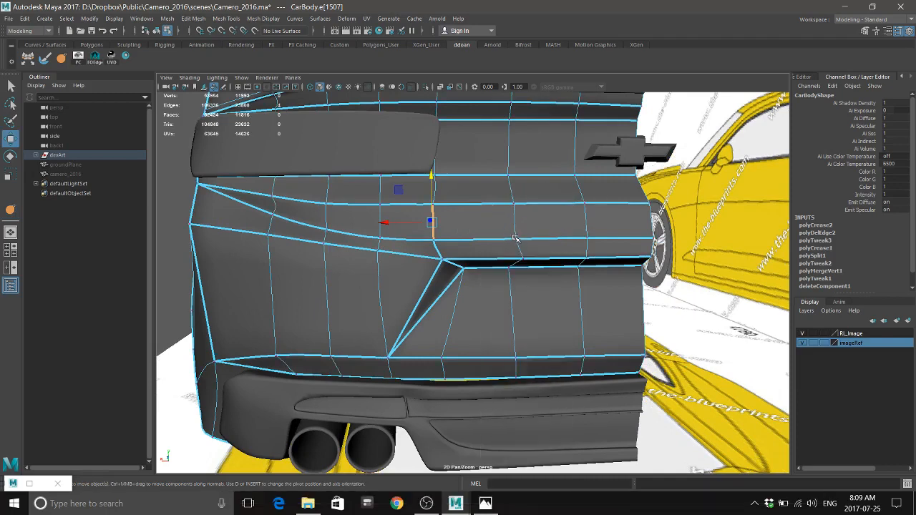
{"action": "left_click", "coordinate": [599, 237]}
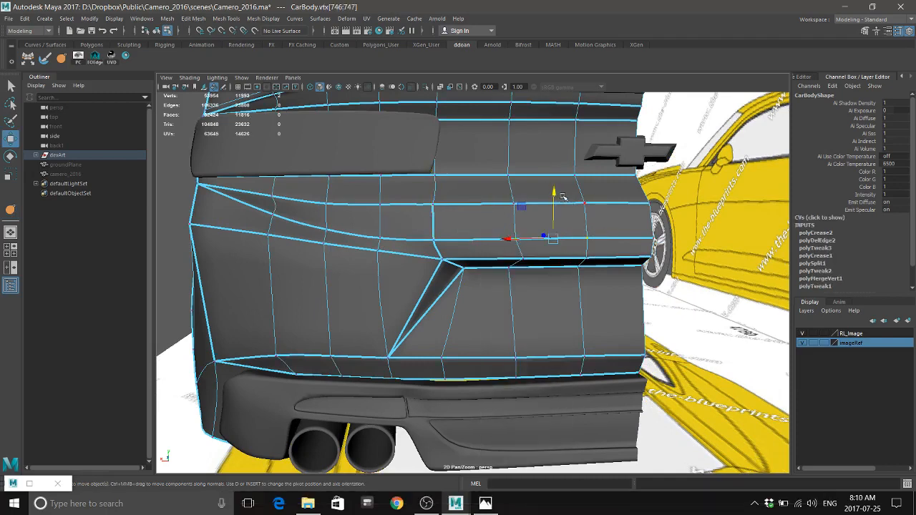
{"action": "right_click_drag", "start_coordinate": [554, 191], "coordinate": [359, 290]}
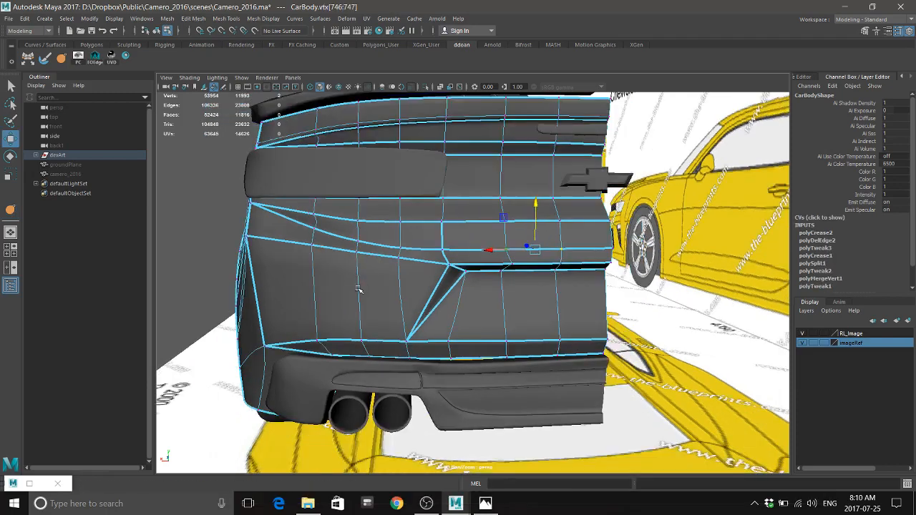
Return the car body to object mode, deselect it, and examine the smoothed rear bumper creases from behind
{"action": "left_click_drag", "start_coordinate": [359, 290], "coordinate": [462, 243], "text": "alt"}
{"action": "right_click_drag", "start_coordinate": [462, 244], "coordinate": [510, 218]}
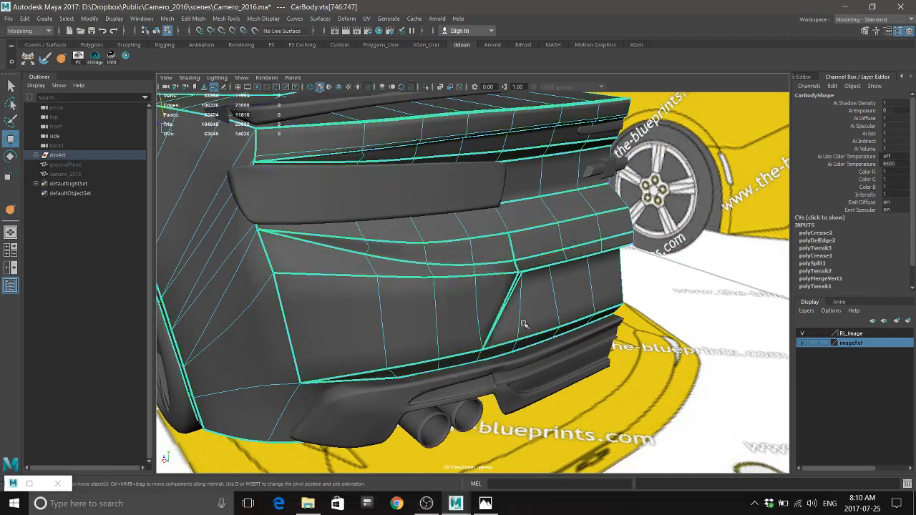
{"action": "right_click_drag", "start_coordinate": [524, 325], "coordinate": [422, 354], "text": "alt"}
{"action": "left_click", "coordinate": [598, 361]}
{"action": "right_click_drag", "start_coordinate": [529, 360], "coordinate": [569, 360], "text": "alt"}
{"action": "left_click_drag", "start_coordinate": [569, 360], "coordinate": [501, 342], "text": "alt"}
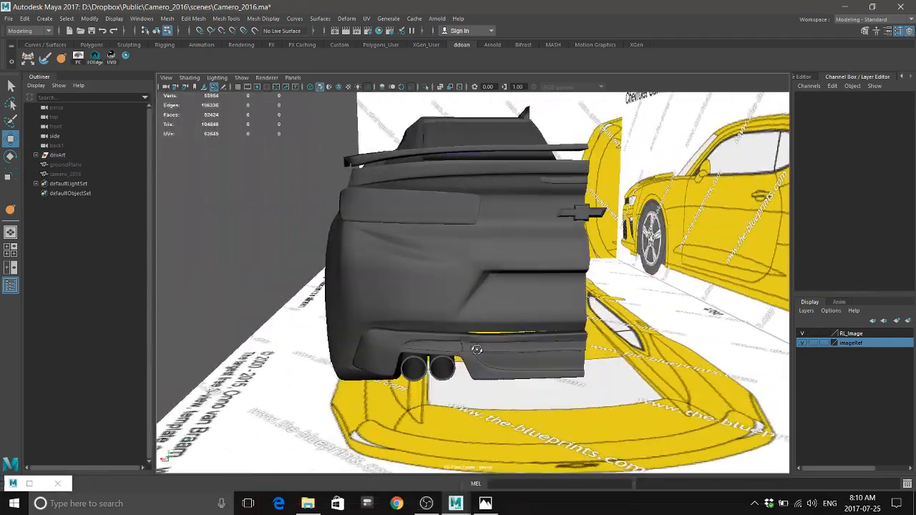
{"action": "right_click_drag", "start_coordinate": [501, 343], "coordinate": [529, 357], "text": "alt"}
{"action": "mouse_move", "coordinate": [529, 357]}
{"action": "left_mouse_down", "text": "alt"}
{"action": "mouse_move", "coordinate": [528, 348]}
{"action": "mouse_move", "coordinate": [542, 367]}
{"action": "left_mouse_up", "text": "alt"}
Bring up the rear-end reference photo, place it beside the model, and compare the bumper crease lines
{"action": "left_click", "coordinate": [485, 504]}
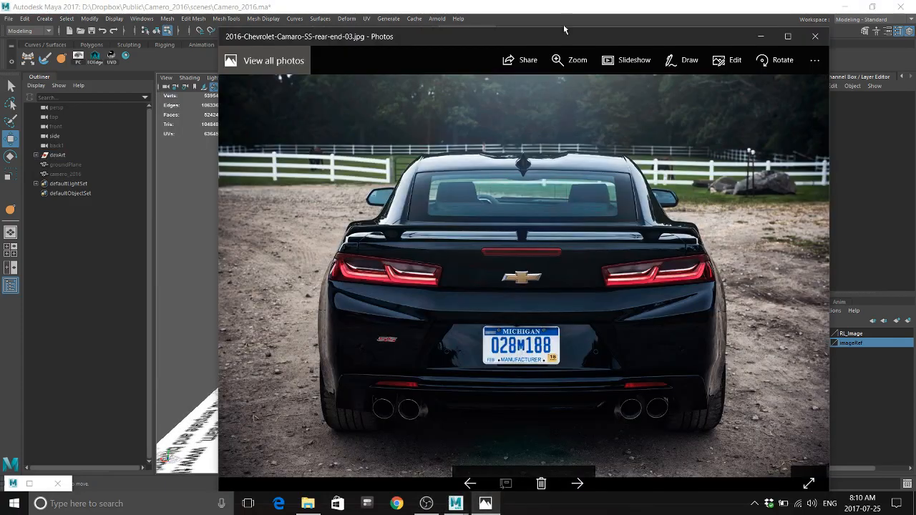
{"action": "left_click_drag", "start_coordinate": [564, 30], "coordinate": [873, 29]}
{"action": "left_click", "coordinate": [390, 258]}
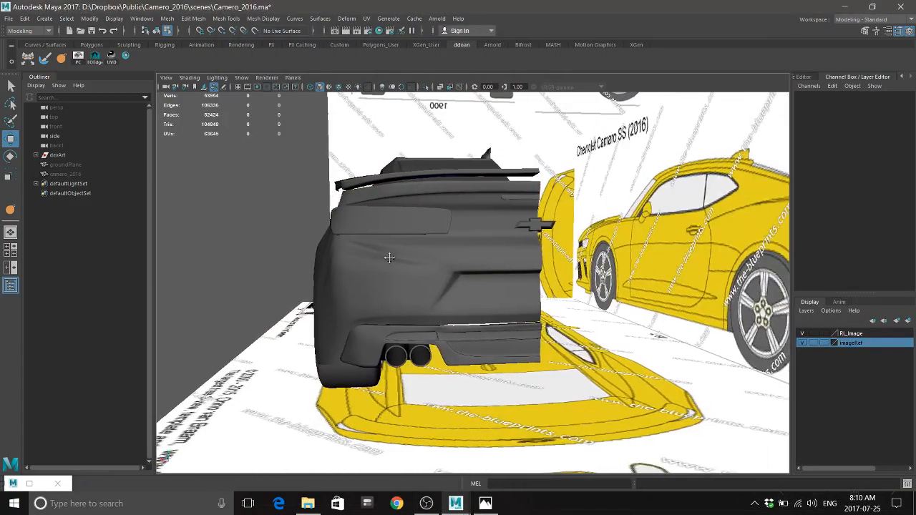
{"action": "left_click_drag", "start_coordinate": [389, 258], "coordinate": [318, 273], "text": "alt"}
{"action": "left_click", "coordinate": [486, 503]}
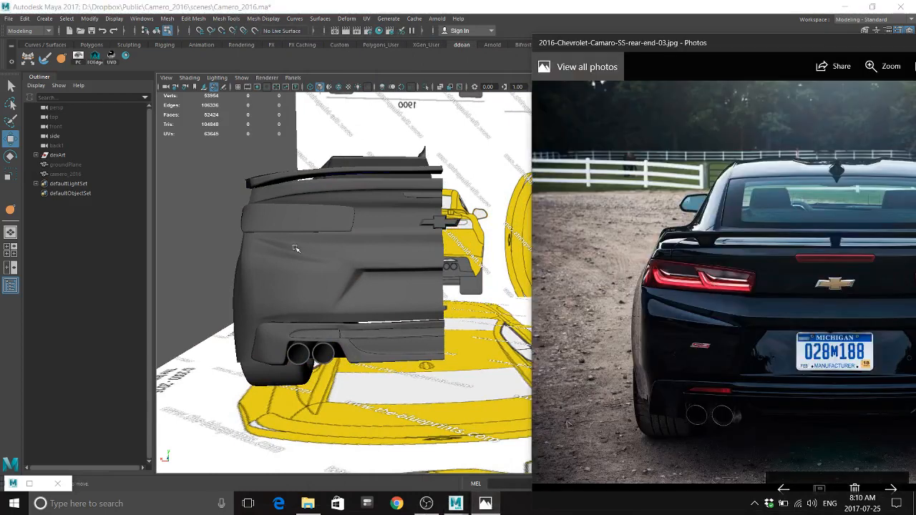
{"action": "left_click", "coordinate": [362, 256]}
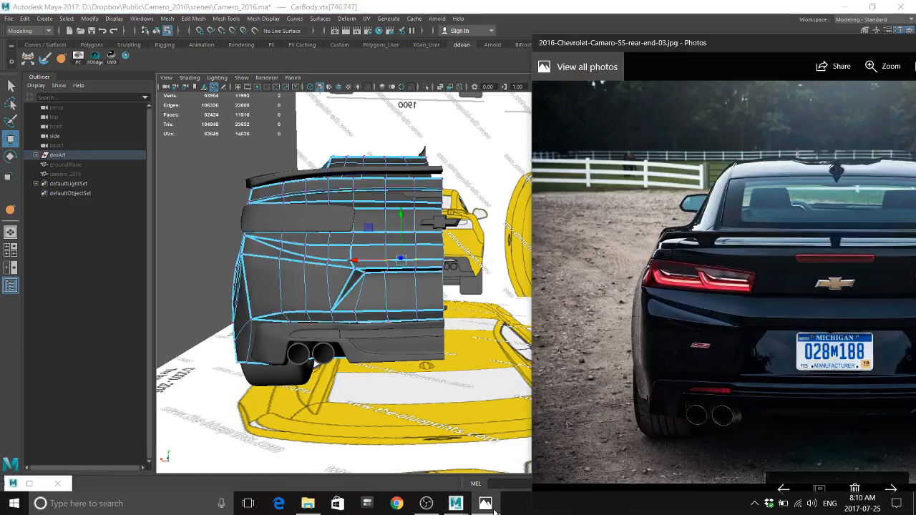
{"action": "left_click", "coordinate": [485, 504]}
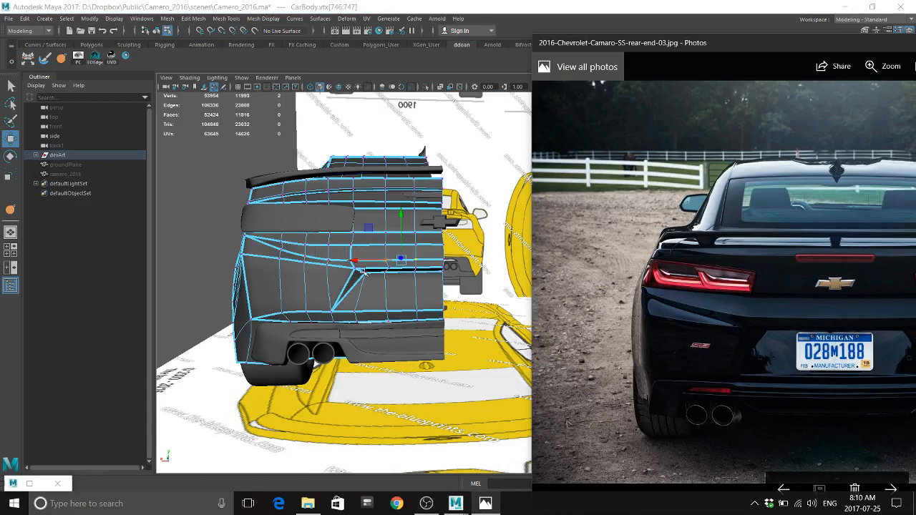
Lower the upper crease-line vertices slightly between the taillight's inner half and the car's centre edge
{"action": "left_click", "coordinate": [329, 245]}
{"action": "left_click", "coordinate": [354, 245], "text": "shift"}
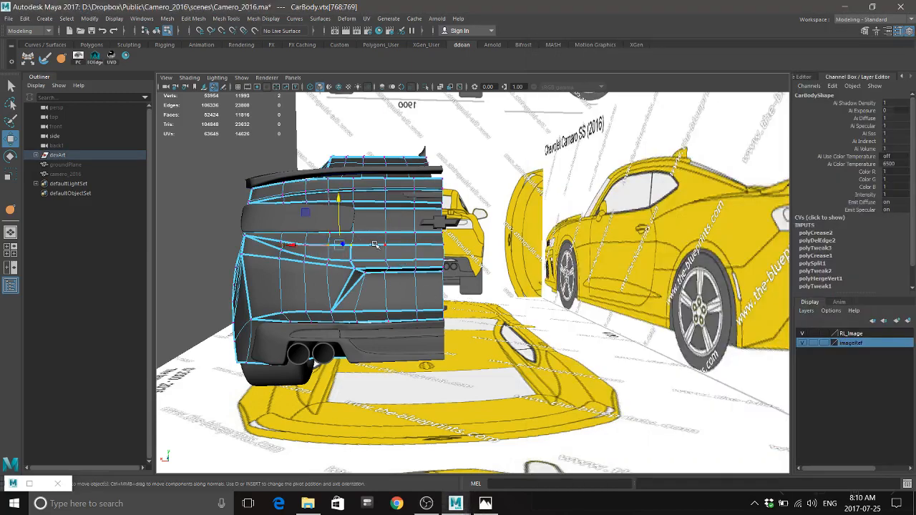
{"action": "left_click", "coordinate": [387, 245], "text": "shift"}
{"action": "left_click", "coordinate": [421, 245], "text": "shift"}
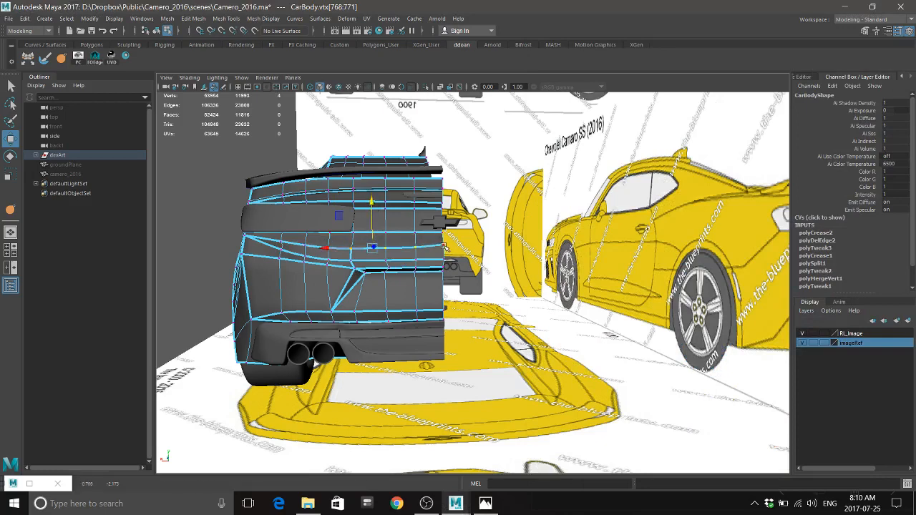
{"action": "left_click_drag", "start_coordinate": [443, 247], "coordinate": [444, 202]}
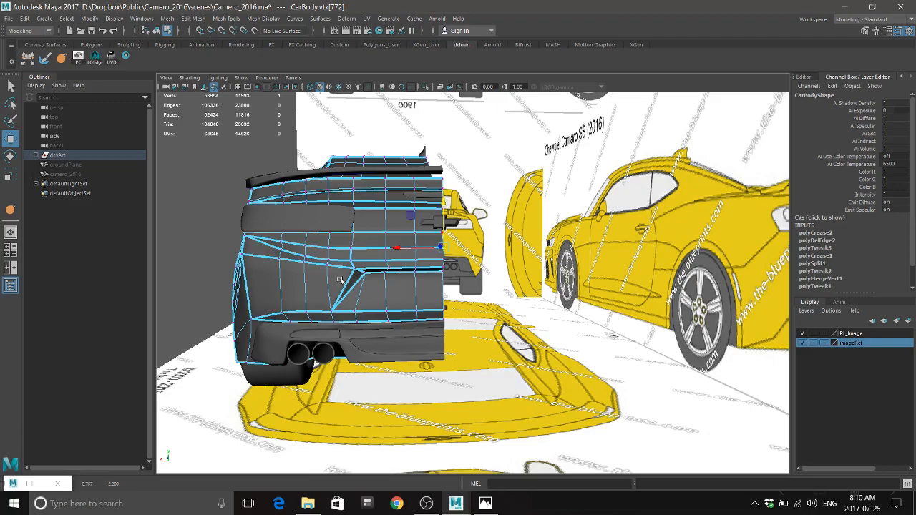
Lower the six upper crease-line vertices from below the taillight to the centre edge, plus the next outer vertex slightly
{"action": "right_click_drag", "start_coordinate": [394, 261], "coordinate": [470, 320], "text": "alt"}
{"action": "left_click_drag", "start_coordinate": [471, 321], "coordinate": [472, 317], "text": "alt"}
{"action": "middle_click_drag", "start_coordinate": [403, 305], "coordinate": [453, 306], "text": "alt"}
{"action": "left_click", "coordinate": [485, 503]}
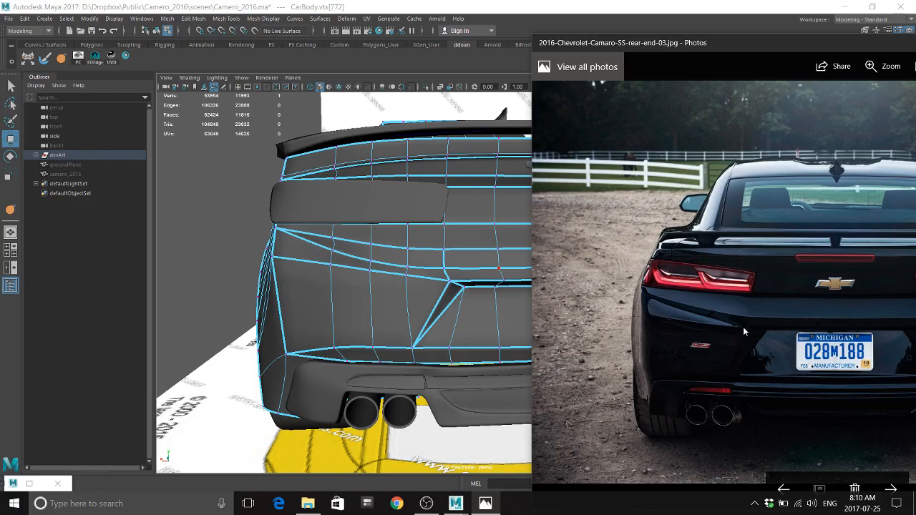
{"action": "left_click", "coordinate": [371, 245]}
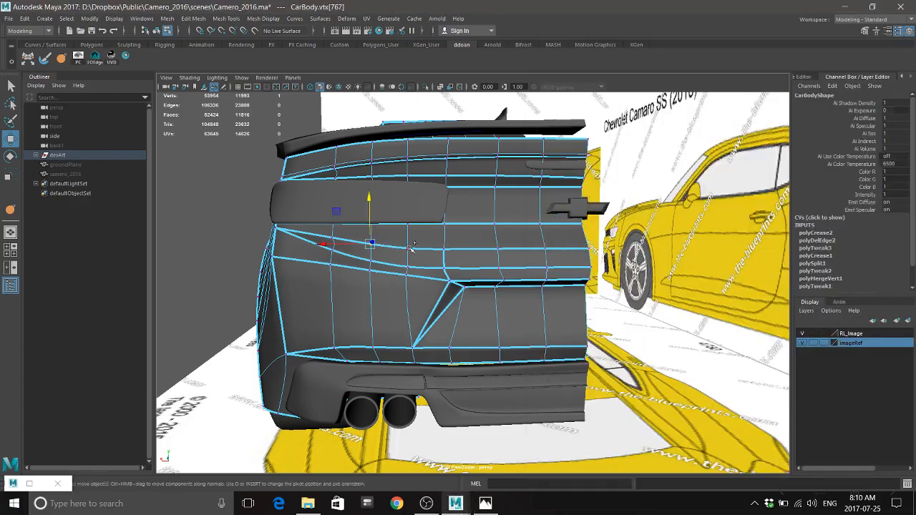
{"action": "left_click", "coordinate": [408, 248], "text": "shift"}
{"action": "left_click", "coordinate": [444, 249], "text": "shift"}
{"action": "left_click", "coordinate": [496, 249], "text": "shift"}
{"action": "left_click", "coordinate": [546, 248], "text": "shift"}
{"action": "left_click", "coordinate": [587, 247], "text": "shift"}
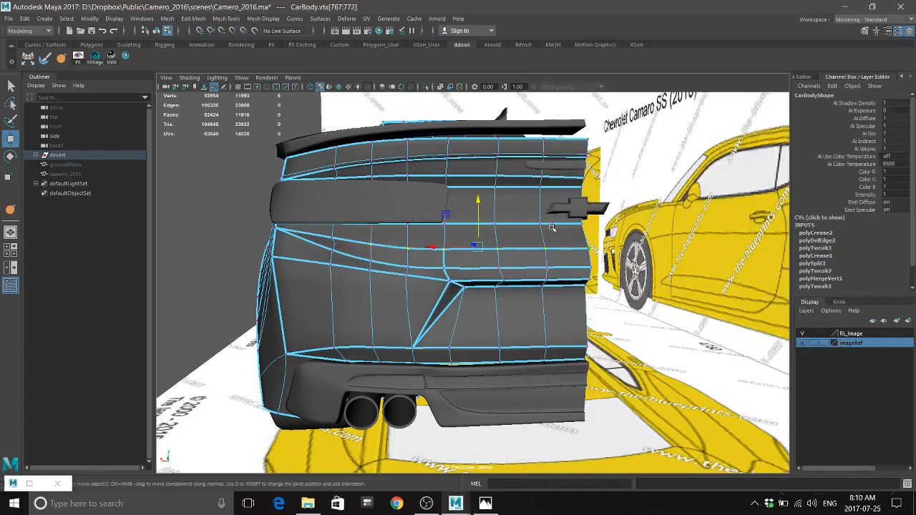
{"action": "left_click_drag", "start_coordinate": [480, 202], "coordinate": [479, 209]}
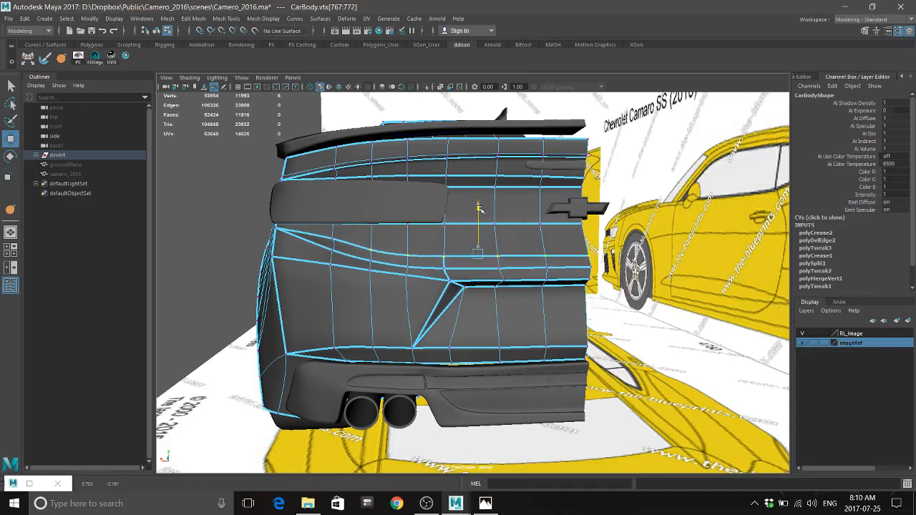
{"action": "left_click", "coordinate": [333, 239]}
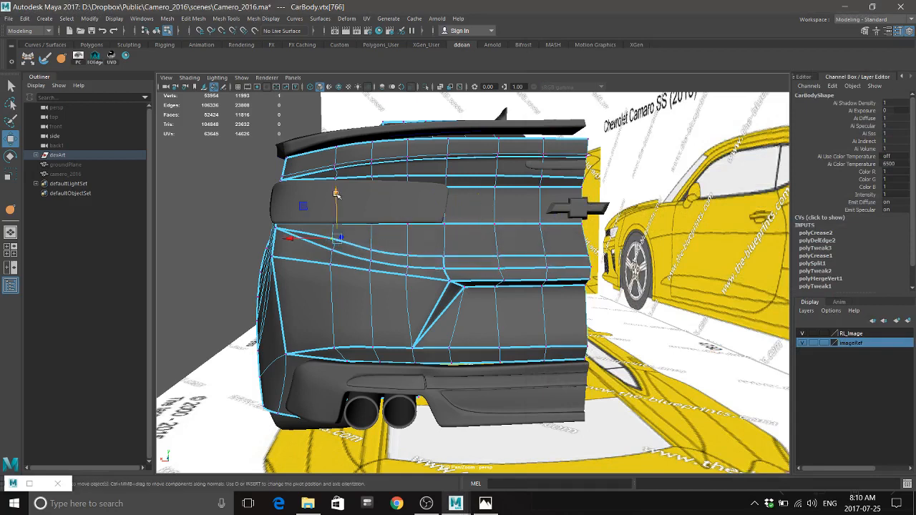
{"action": "left_click_drag", "start_coordinate": [336, 194], "coordinate": [338, 198]}
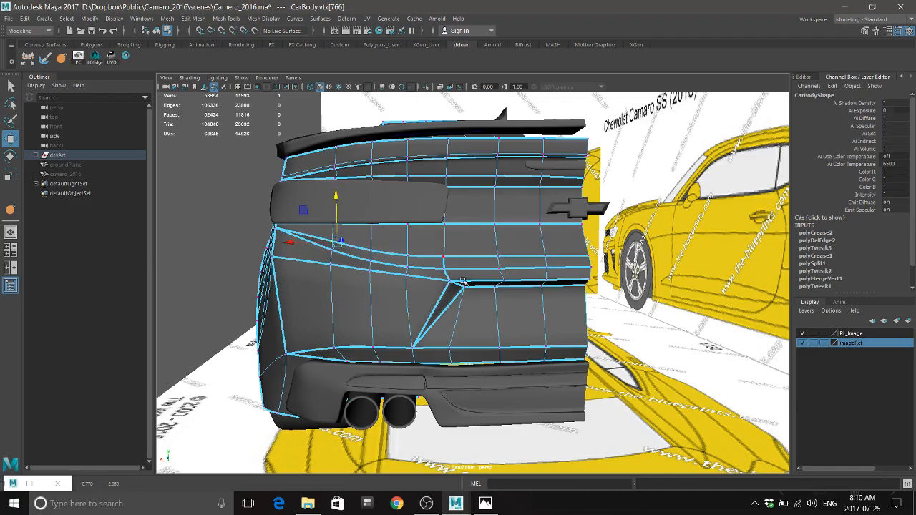
Reselect the six upper crease-line vertices running to the centre edge and shift them along the depth axis
{"action": "left_click_drag", "start_coordinate": [482, 294], "coordinate": [542, 290], "text": "alt"}
{"action": "middle_click_drag", "start_coordinate": [542, 291], "coordinate": [488, 284], "text": "alt"}
{"action": "left_click_drag", "start_coordinate": [489, 285], "coordinate": [544, 282], "text": "alt"}
{"action": "right_click_drag", "start_coordinate": [437, 276], "coordinate": [476, 274], "text": "alt"}
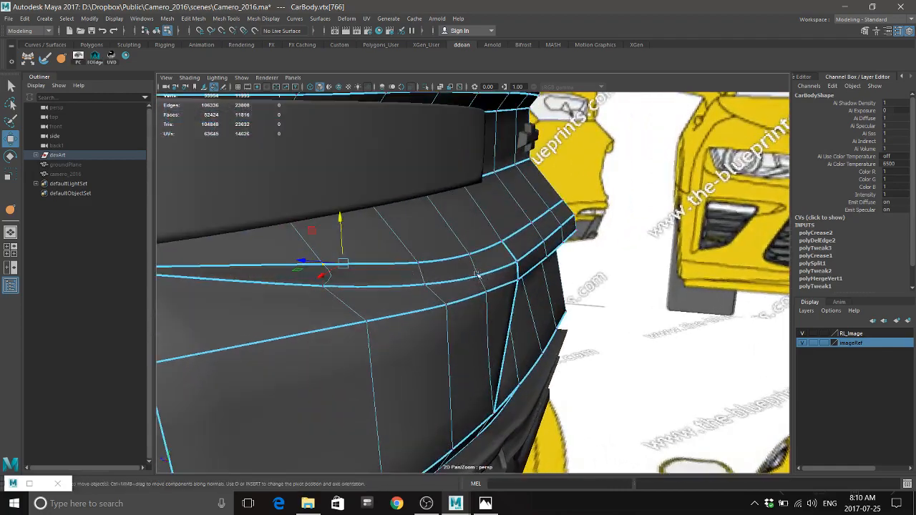
{"action": "left_click", "coordinate": [424, 261]}
{"action": "left_click", "coordinate": [473, 255], "text": "shift"}
{"action": "left_click", "coordinate": [505, 244], "text": "shift"}
{"action": "left_click", "coordinate": [534, 224], "text": "shift"}
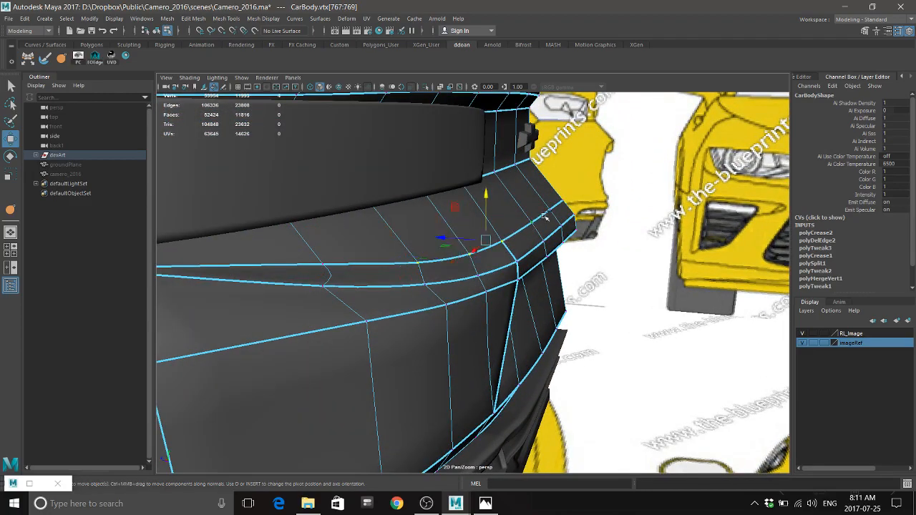
{"action": "left_click", "coordinate": [564, 203], "text": "shift"}
{"action": "mouse_move", "coordinate": [465, 221]}
{"action": "left_mouse_down"}
{"action": "mouse_move", "coordinate": [475, 226]}
{"action": "mouse_move", "coordinate": [466, 212]}
{"action": "left_mouse_up"}
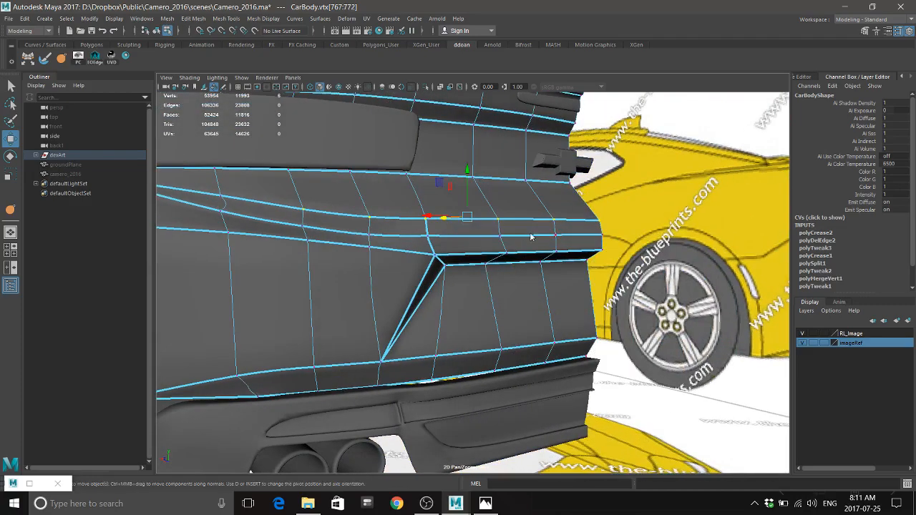
Return to object mode, deselect the body, and compare the reshaped bumper crease with the rear-end reference photo
{"action": "right_click_drag", "start_coordinate": [466, 212], "coordinate": [432, 284]}
{"action": "left_click_drag", "start_coordinate": [431, 284], "coordinate": [369, 274], "text": "alt"}
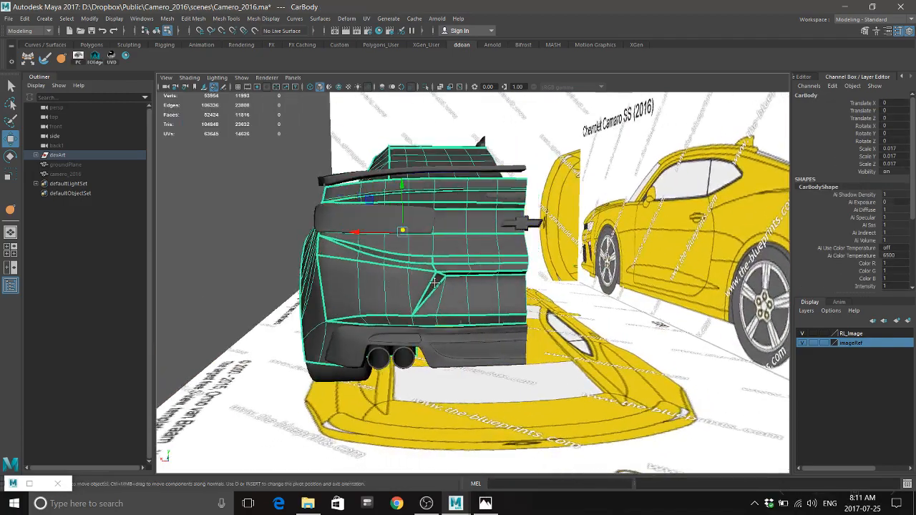
{"action": "middle_click_drag", "start_coordinate": [368, 274], "coordinate": [420, 272], "text": "alt"}
{"action": "left_click", "coordinate": [325, 262]}
{"action": "left_click_drag", "start_coordinate": [470, 270], "coordinate": [423, 269], "text": "alt"}
{"action": "right_click_drag", "start_coordinate": [423, 270], "coordinate": [437, 288], "text": "alt"}
{"action": "left_click_drag", "start_coordinate": [437, 288], "coordinate": [471, 291], "text": "alt"}
{"action": "left_click", "coordinate": [493, 507]}
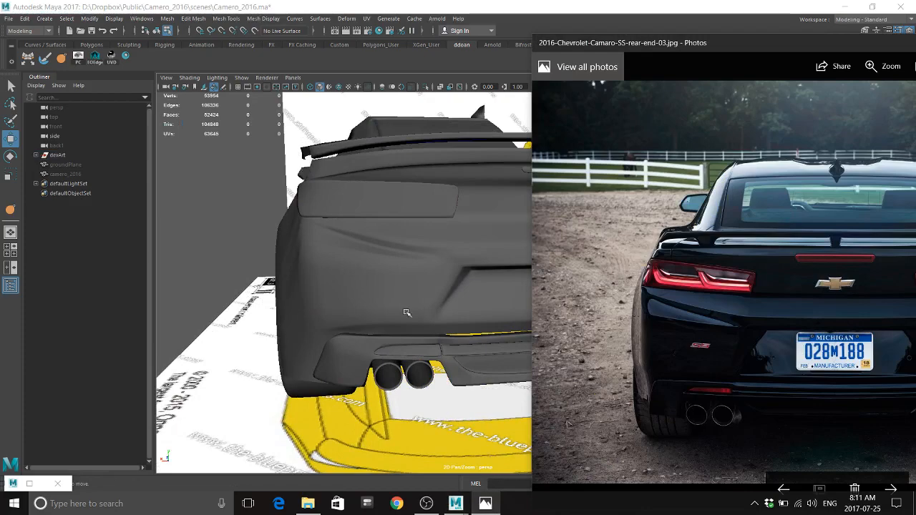
{"action": "middle_click_drag", "start_coordinate": [410, 304], "coordinate": [379, 299], "text": "alt"}
{"action": "mouse_move", "coordinate": [380, 299]}
{"action": "left_mouse_down", "text": "alt"}
{"action": "mouse_move", "coordinate": [343, 293]}
{"action": "mouse_move", "coordinate": [389, 308]}
{"action": "left_mouse_up", "text": "alt"}
{"action": "left_click_drag", "start_coordinate": [449, 314], "coordinate": [422, 313], "text": "alt"}
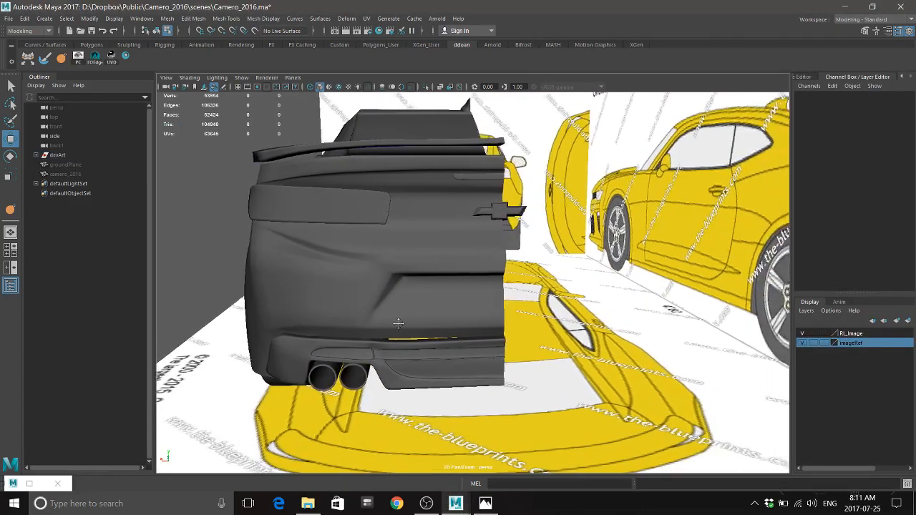
{"action": "middle_click_drag", "start_coordinate": [423, 313], "coordinate": [404, 317], "text": "alt"}
{"action": "left_click", "coordinate": [499, 507]}
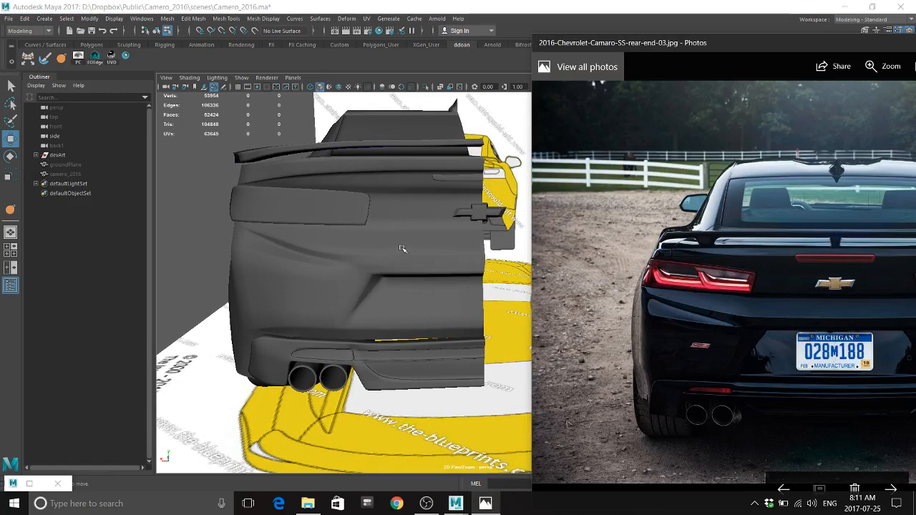
Select the high-mounted brake light below the spoiler in object mode and rotate it about X to -10.978
{"action": "left_click", "coordinate": [442, 199]}
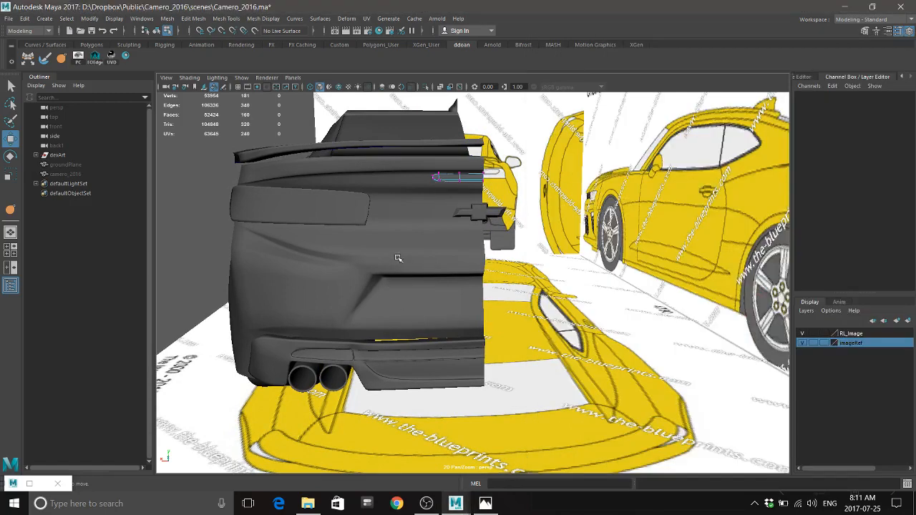
{"action": "key", "text": "a"}
{"action": "key", "text": "F8"}
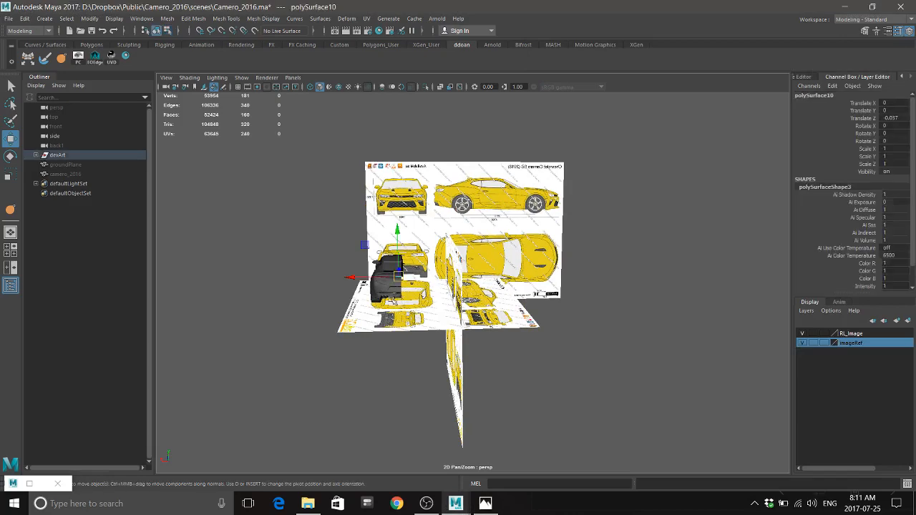
{"action": "key", "text": "f"}
{"action": "left_click_drag", "start_coordinate": [483, 340], "coordinate": [501, 323], "text": "alt"}
{"action": "key", "text": "e"}
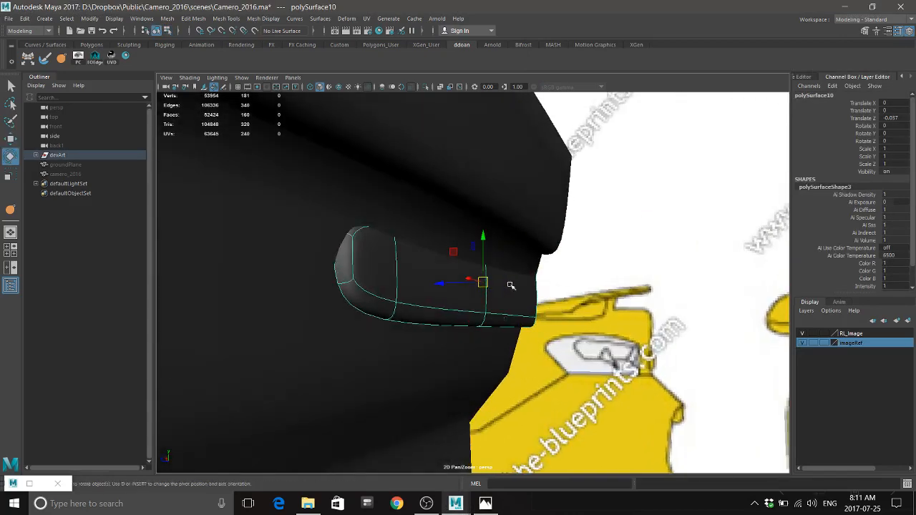
{"action": "left_click_drag", "start_coordinate": [524, 269], "coordinate": [525, 273]}
{"action": "left_click_drag", "start_coordinate": [575, 298], "coordinate": [433, 315], "text": "alt"}
Isolate the brake light and select its open back border edges, excluding the edges at the centre end
{"action": "key", "text": "w"}
{"action": "key", "text": "ctrl+1"}
{"action": "right_click_drag", "start_coordinate": [436, 233], "coordinate": [439, 205]}
{"action": "left_click", "coordinate": [451, 275]}
{"action": "scroll", "coordinate": [453, 284], "scroll_direction": "down", "scroll_amount": 5}
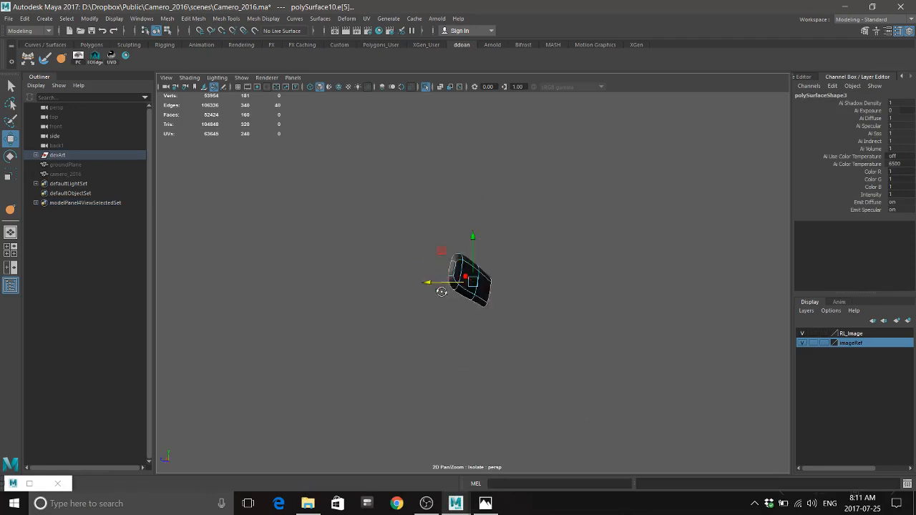
{"action": "left_click_drag", "start_coordinate": [439, 290], "coordinate": [336, 297], "text": "alt"}
{"action": "middle_click_drag", "start_coordinate": [529, 296], "coordinate": [470, 315], "text": "alt"}
{"action": "scroll", "coordinate": [452, 296], "scroll_direction": "up", "scroll_amount": 5}
{"action": "key", "text": "f"}
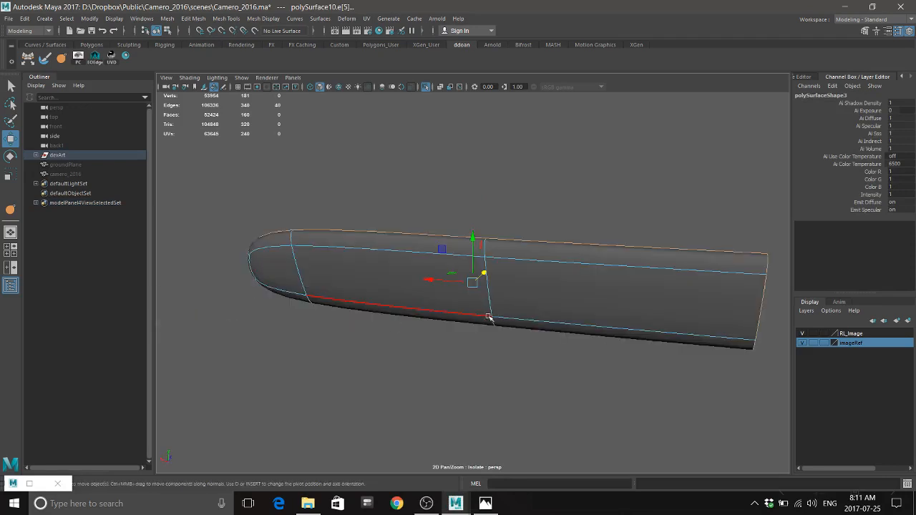
{"action": "middle_click_drag", "start_coordinate": [576, 292], "coordinate": [527, 292], "text": "alt"}
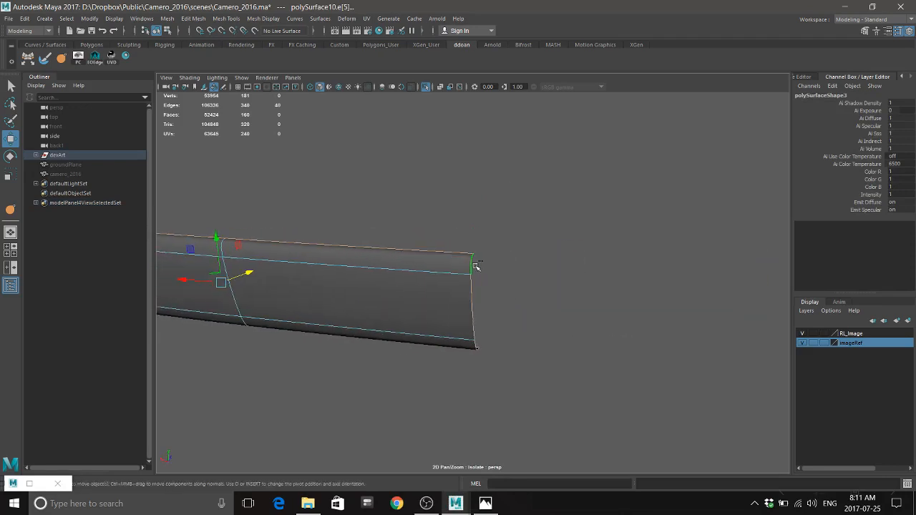
{"action": "double_click", "coordinate": [476, 303], "text": "ctrl"}
{"action": "left_click_drag", "start_coordinate": [492, 311], "coordinate": [485, 297], "text": "alt"}
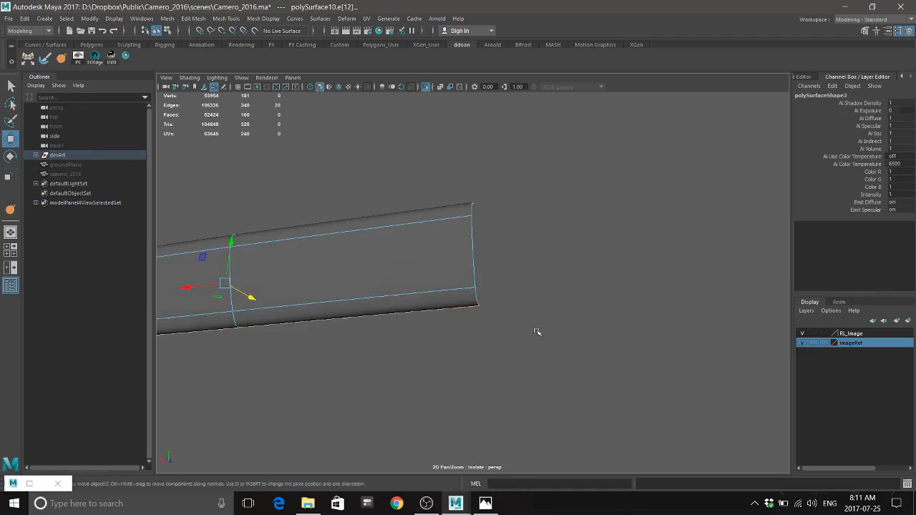
Check the brake light's border edges, return it to object mode, and show the rest of the model again
{"action": "left_click_drag", "start_coordinate": [537, 333], "coordinate": [560, 271], "text": "alt"}
{"action": "key", "text": "w"}
{"action": "left_click_drag", "start_coordinate": [510, 295], "coordinate": [465, 296], "text": "alt"}
{"action": "left_click_drag", "start_coordinate": [546, 316], "coordinate": [530, 317], "text": "alt"}
{"action": "right_click_drag", "start_coordinate": [500, 230], "coordinate": [500, 291]}
{"action": "scroll", "coordinate": [504, 324], "scroll_direction": "down", "scroll_amount": 5}
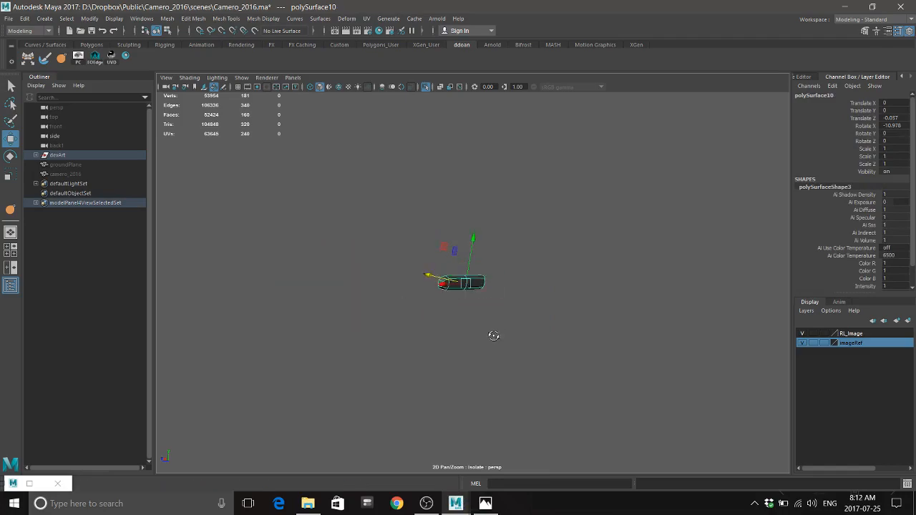
{"action": "key", "text": "ctrl+1"}
Examine how the high-mounted brake light sits in the body below the spoiler, from behind and along its end profile
{"action": "left_click_drag", "start_coordinate": [465, 343], "coordinate": [502, 338], "text": "alt"}
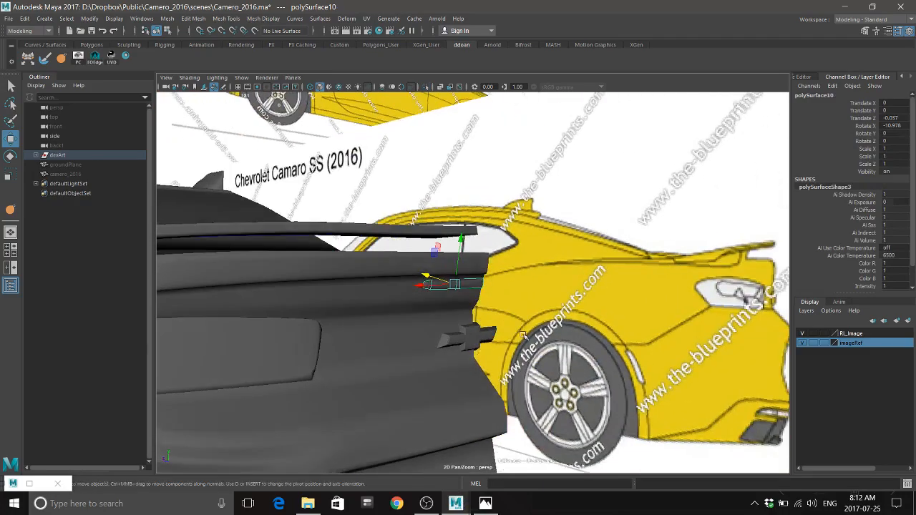
{"action": "right_click_drag", "start_coordinate": [502, 338], "coordinate": [547, 323], "text": "alt"}
{"action": "key", "text": "f"}
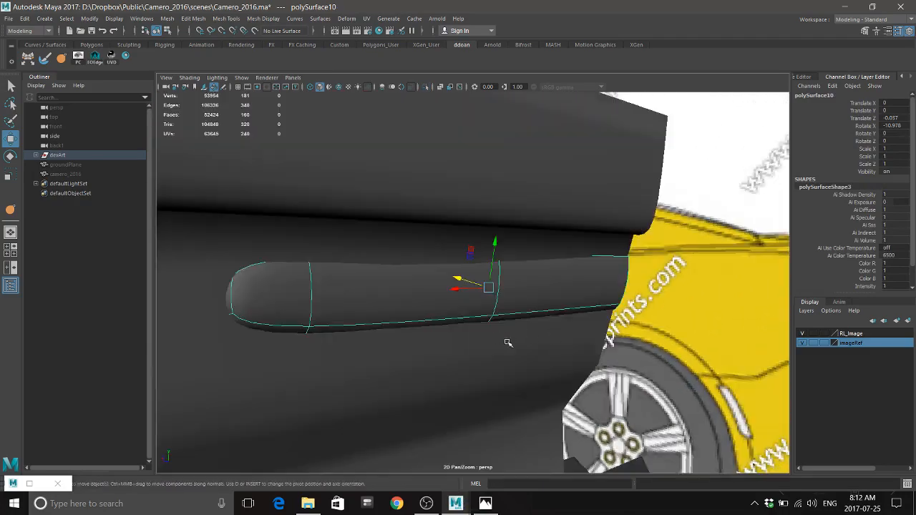
{"action": "scroll", "coordinate": [508, 343], "scroll_direction": "up", "scroll_amount": 2}
{"action": "left_click_drag", "start_coordinate": [465, 280], "coordinate": [497, 329]}
{"action": "left_click", "coordinate": [544, 363]}
{"action": "left_click", "coordinate": [474, 261]}
{"action": "key", "text": "f"}
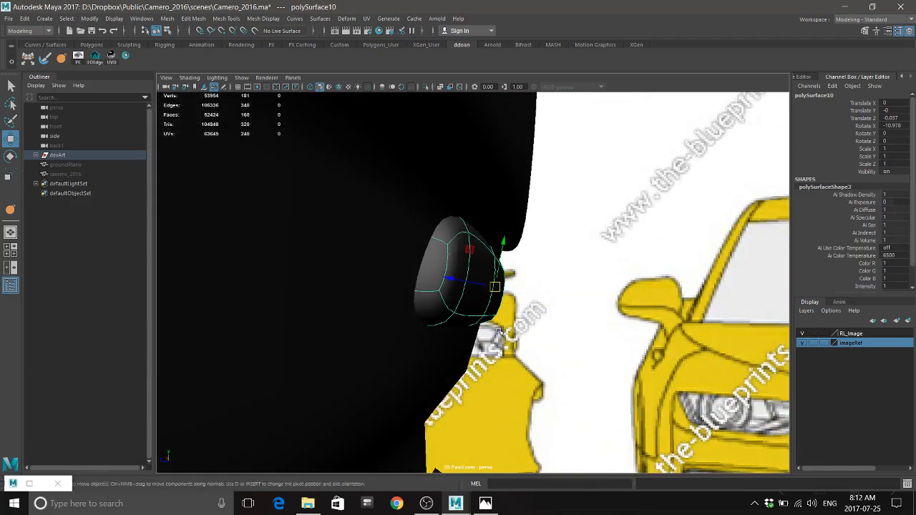
Rotate the high-mounted brake light about X to -16.023 so it follows the slope of the body
{"action": "left_click_drag", "start_coordinate": [450, 279], "coordinate": [450, 279]}
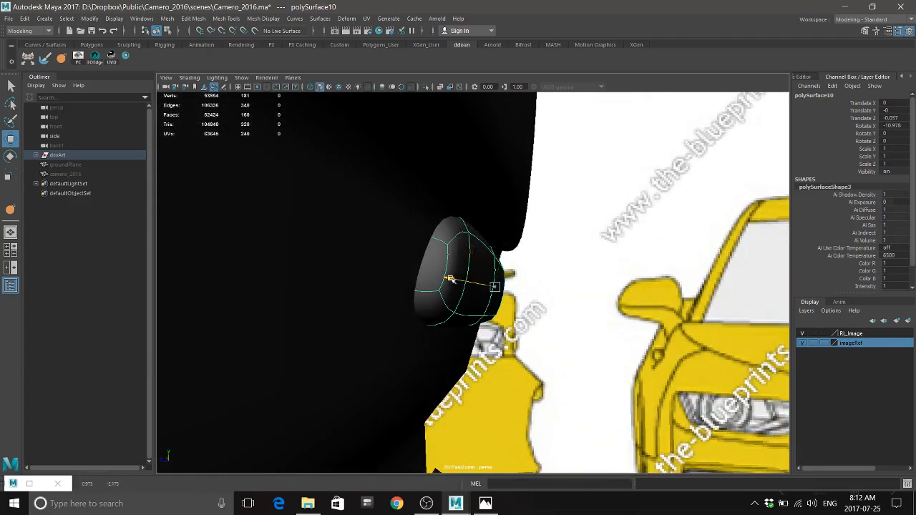
{"action": "key", "text": "e"}
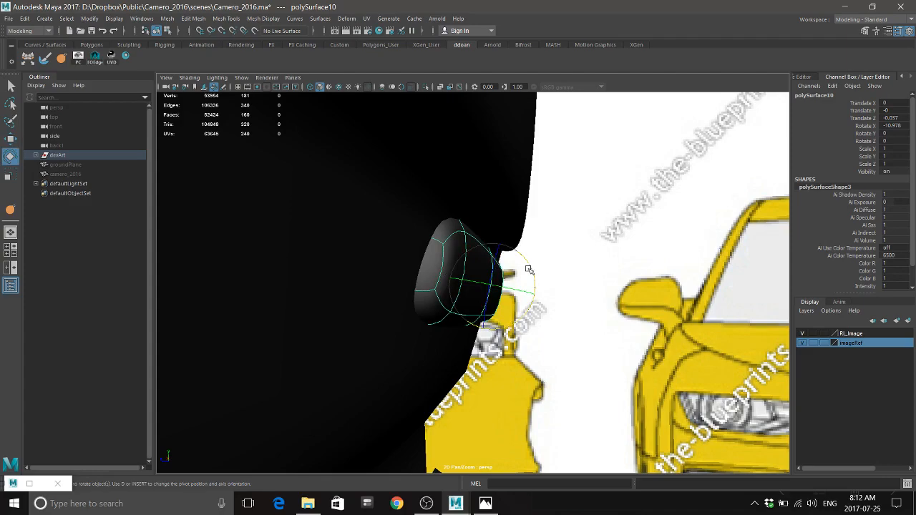
{"action": "left_click_drag", "start_coordinate": [529, 272], "coordinate": [530, 275]}
{"action": "key", "text": "w"}
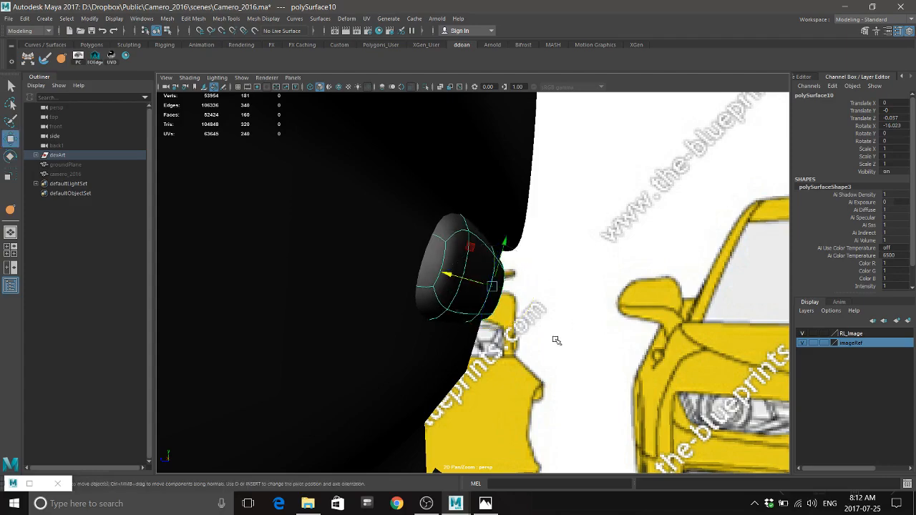
Isolate the tail light panel and select its back border edge loop in edge mode
{"action": "left_click_drag", "start_coordinate": [586, 333], "coordinate": [345, 309], "text": "alt"}
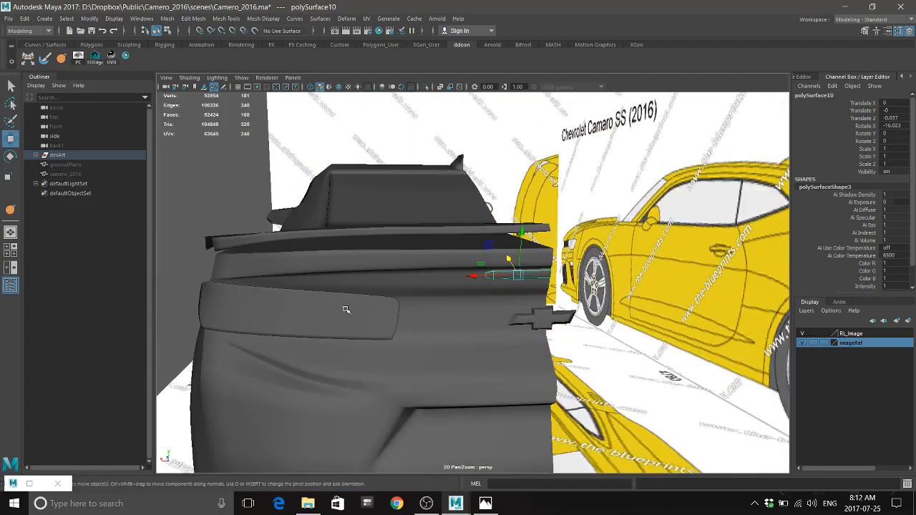
{"action": "left_click", "coordinate": [376, 332]}
{"action": "left_click_drag", "start_coordinate": [378, 334], "coordinate": [536, 352], "text": "alt"}
{"action": "key", "text": "ctrl+1"}
{"action": "scroll", "coordinate": [501, 329], "scroll_direction": "up", "scroll_amount": 3}
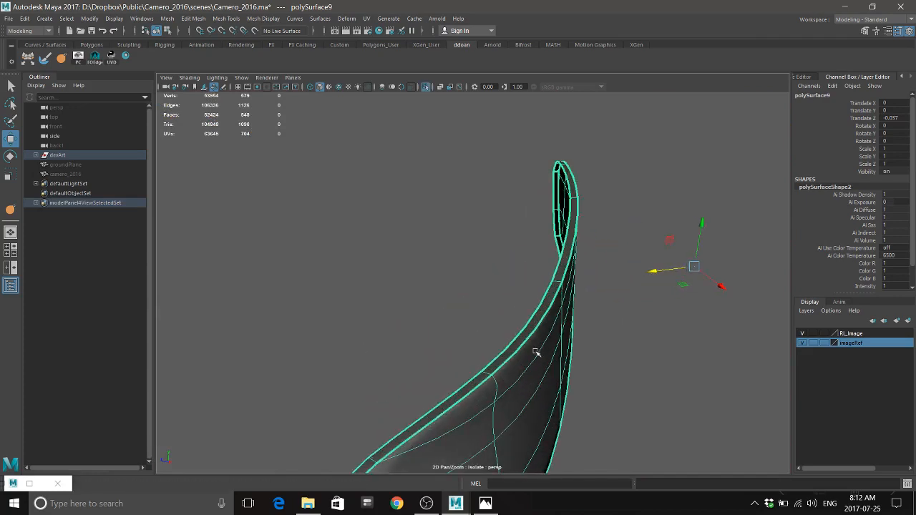
{"action": "right_click_drag", "start_coordinate": [563, 231], "coordinate": [563, 210]}
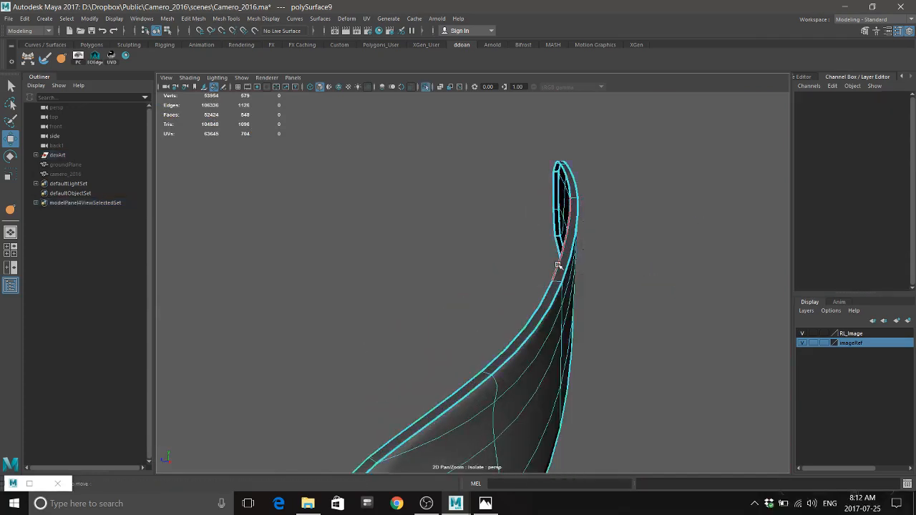
{"action": "double_click", "coordinate": [558, 264]}
{"action": "scroll", "coordinate": [525, 346], "scroll_direction": "down", "scroll_amount": 5}
{"action": "left_click_drag", "start_coordinate": [525, 344], "coordinate": [524, 388], "text": "alt"}
{"action": "right_click", "coordinate": [539, 273], "text": "ctrl+shift"}
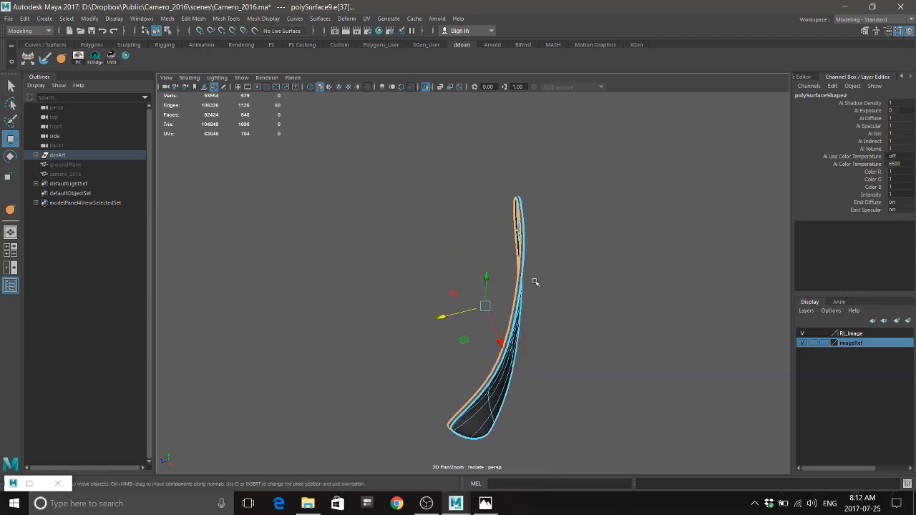
Try Transform Component on the tail light's border edges, and undo back to the full model
{"action": "right_click_drag", "start_coordinate": [542, 300], "coordinate": [553, 436], "text": "shift"}
{"action": "middle_click_drag", "start_coordinate": [542, 398], "coordinate": [539, 377], "text": "alt"}
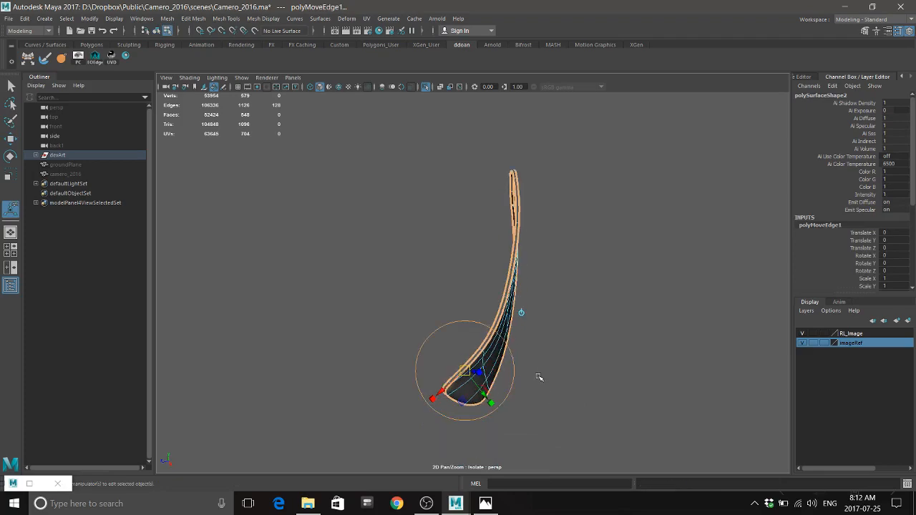
{"action": "right_click_drag", "start_coordinate": [544, 412], "coordinate": [551, 421], "text": "alt"}
{"action": "right_click_drag", "start_coordinate": [535, 343], "coordinate": [579, 419], "text": "alt"}
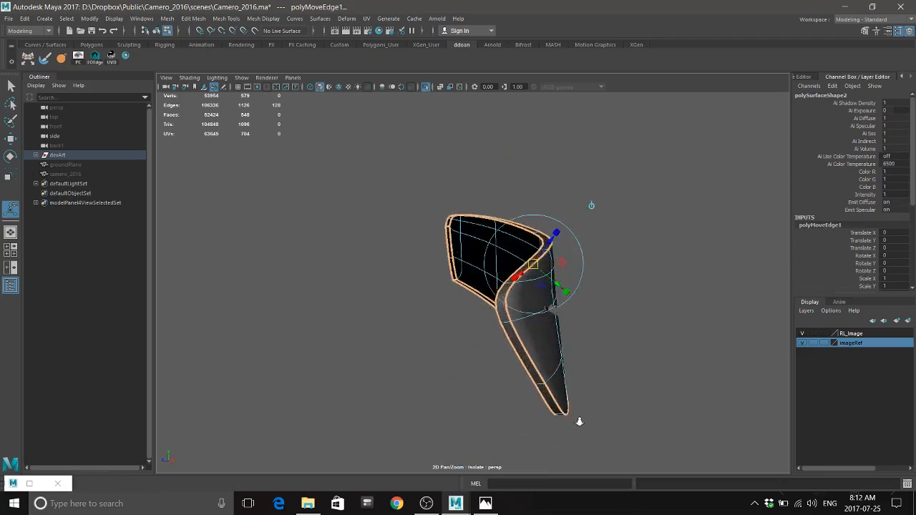
{"action": "left_click_drag", "start_coordinate": [579, 419], "coordinate": [538, 335], "text": "alt"}
{"action": "key", "text": "ctrl+z"}
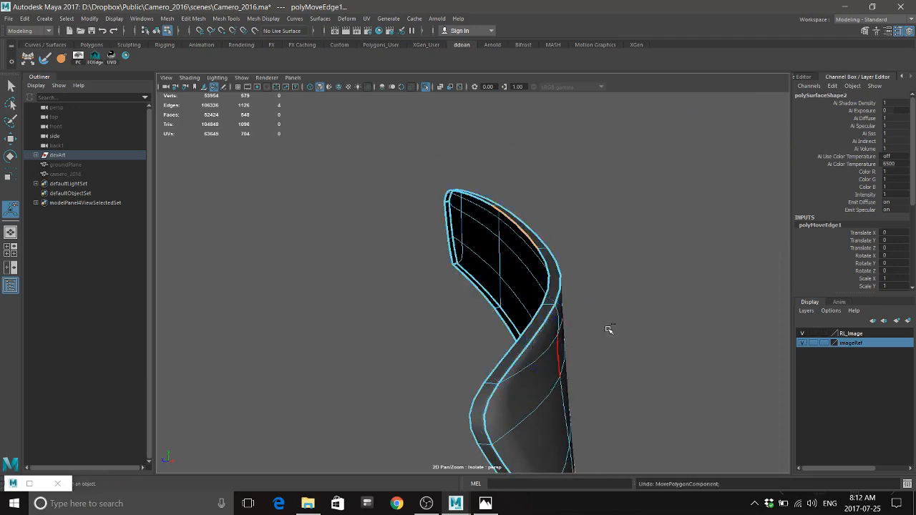
{"action": "key", "text": "ctrl+z"}
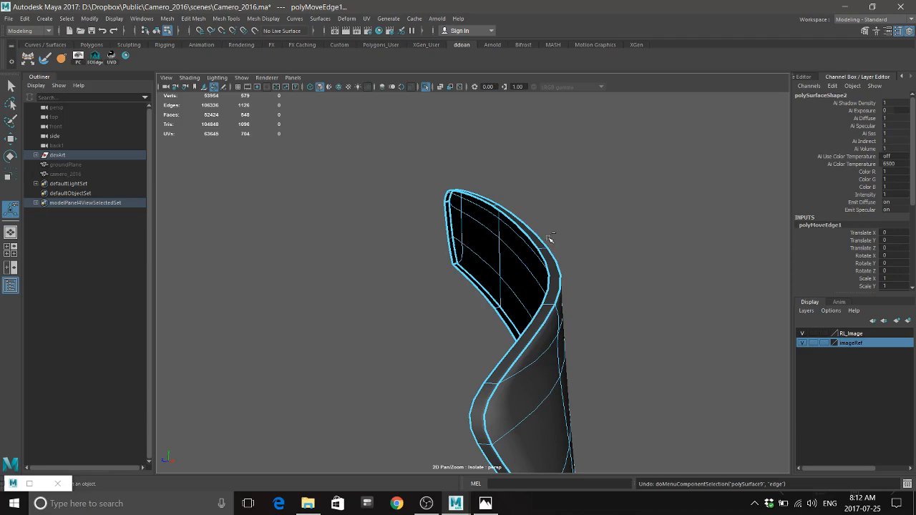
{"action": "key", "text": "ctrl+z"}
Select the tail light's back border edge loop in edge mode and apply Transform Component to it
{"action": "right_click_drag", "start_coordinate": [552, 231], "coordinate": [554, 269]}
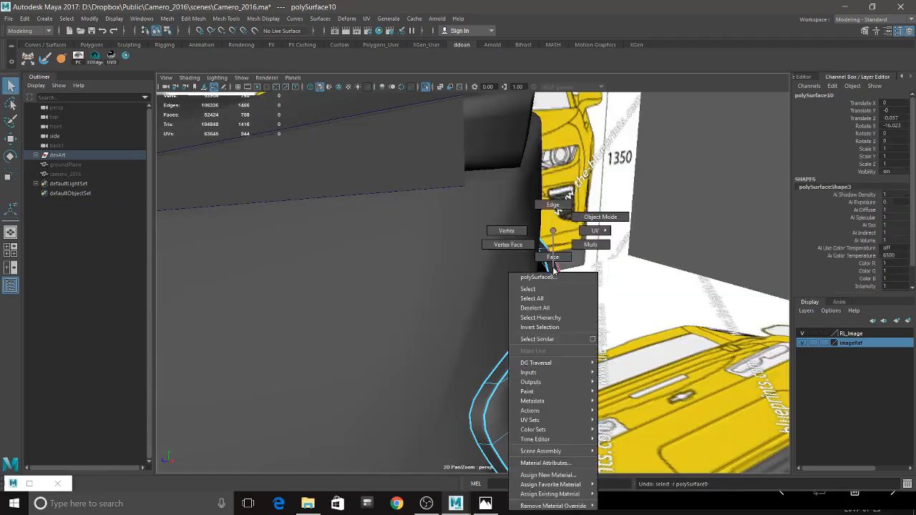
{"action": "right_click_drag", "start_coordinate": [556, 220], "coordinate": [556, 213]}
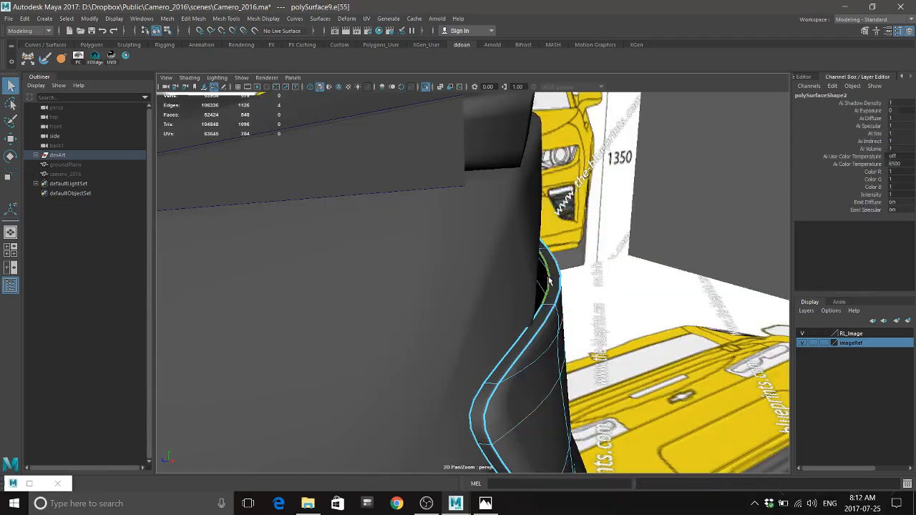
{"action": "left_click_drag", "start_coordinate": [564, 322], "coordinate": [532, 332], "text": "alt"}
{"action": "right_click_drag", "start_coordinate": [497, 301], "coordinate": [463, 438], "text": "shift"}
{"action": "left_click_drag", "start_coordinate": [532, 366], "coordinate": [435, 288], "text": "alt"}
{"action": "left_click", "coordinate": [452, 283]}
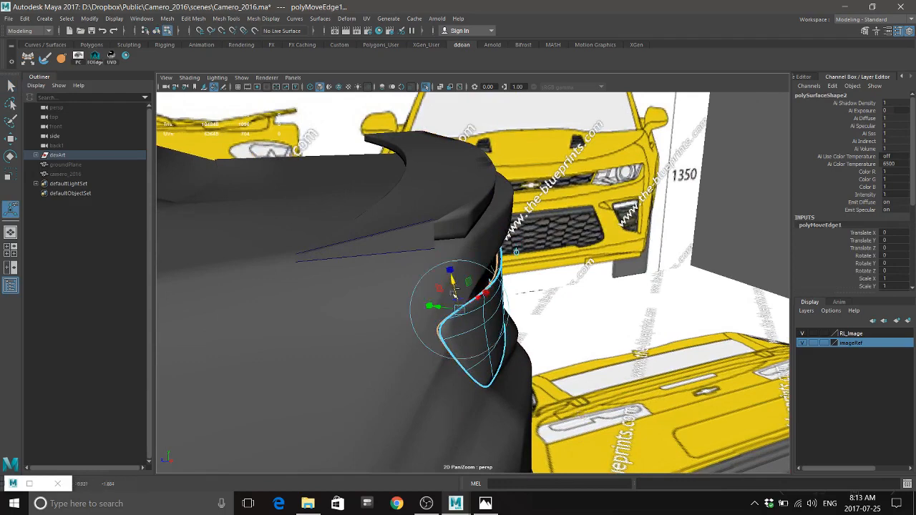
{"action": "left_click_drag", "start_coordinate": [488, 294], "coordinate": [466, 320], "text": "alt"}
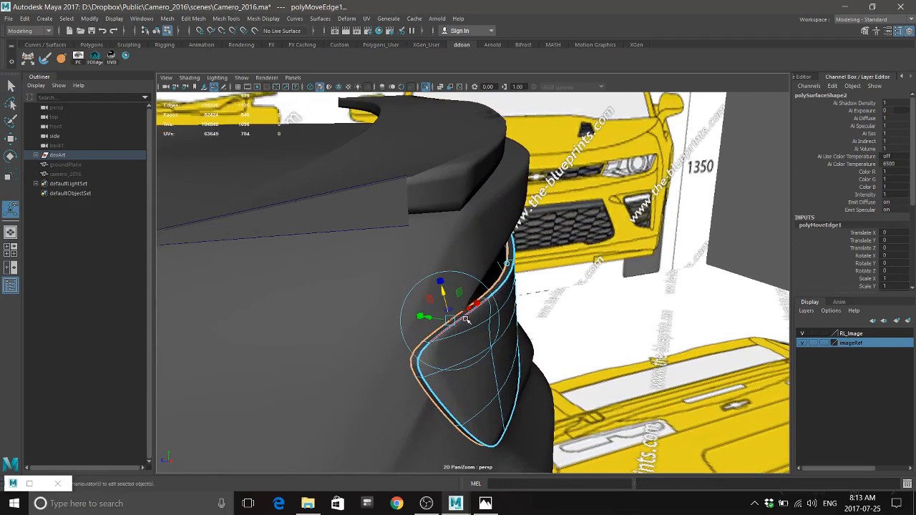
Move the tail light's back border edges 0.078 in Z into the body and leave component mode
{"action": "key", "text": "q"}
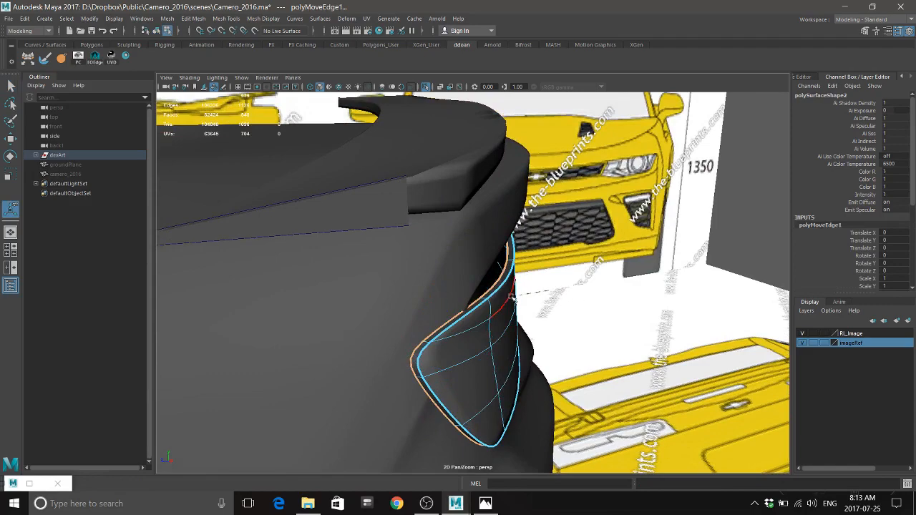
{"action": "left_click_drag", "start_coordinate": [513, 297], "coordinate": [533, 294], "text": "alt"}
{"action": "right_click_drag", "start_coordinate": [457, 297], "coordinate": [389, 294], "text": "alt"}
{"action": "middle_click_drag", "start_coordinate": [389, 294], "coordinate": [378, 245], "text": "alt"}
{"action": "right_click_drag", "start_coordinate": [386, 365], "coordinate": [424, 371], "text": "alt"}
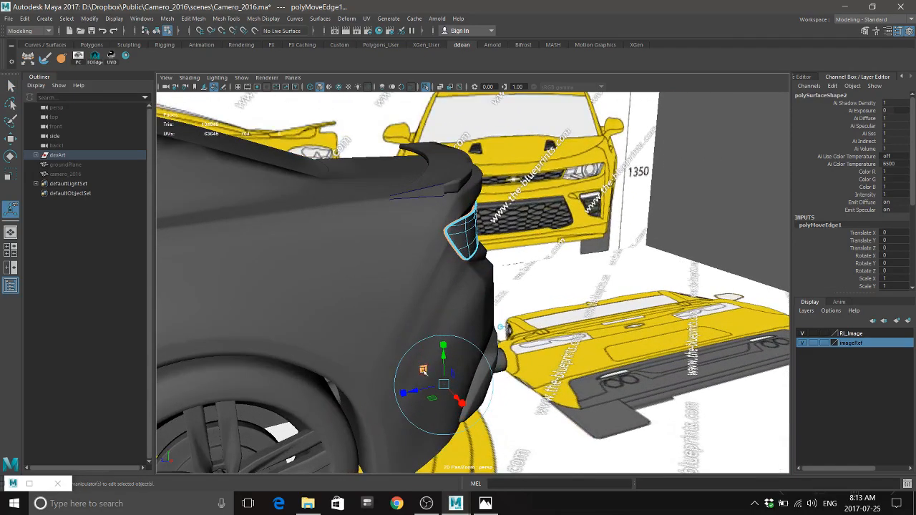
{"action": "left_click_drag", "start_coordinate": [405, 392], "coordinate": [406, 391]}
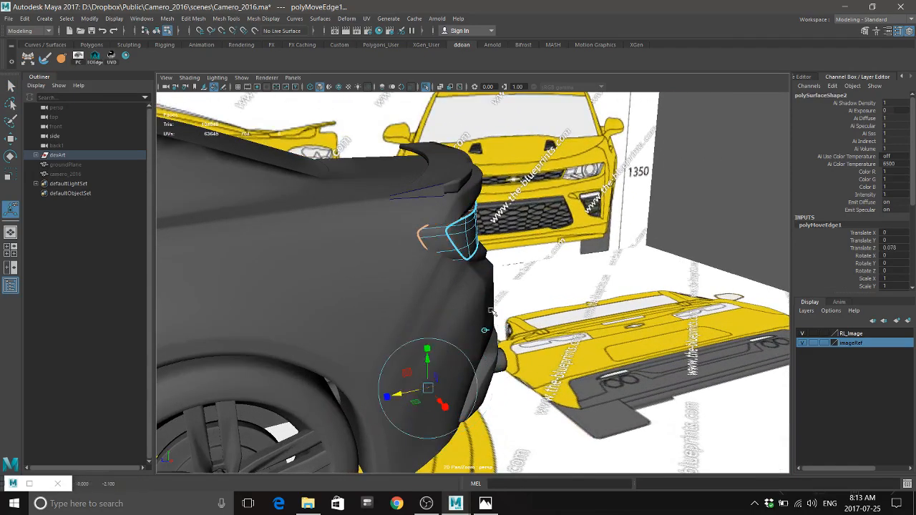
{"action": "left_click_drag", "start_coordinate": [491, 311], "coordinate": [472, 279], "text": "alt"}
{"action": "key", "text": "F8"}
Isolate the tail light, select its back border edge loop, and check the extended side walls
{"action": "key", "text": "q"}
{"action": "scroll", "coordinate": [508, 266], "scroll_direction": "up", "scroll_amount": 5}
{"action": "key", "text": "ctrl+1"}
{"action": "mouse_move", "coordinate": [530, 245]}
{"action": "left_mouse_down", "text": "alt"}
{"action": "mouse_move", "coordinate": [518, 279]}
{"action": "mouse_move", "coordinate": [526, 236]}
{"action": "left_mouse_up", "text": "alt"}
{"action": "right_click", "coordinate": [527, 229]}
{"action": "right_click_drag", "start_coordinate": [528, 227], "coordinate": [527, 206]}
{"action": "double_click", "coordinate": [518, 233]}
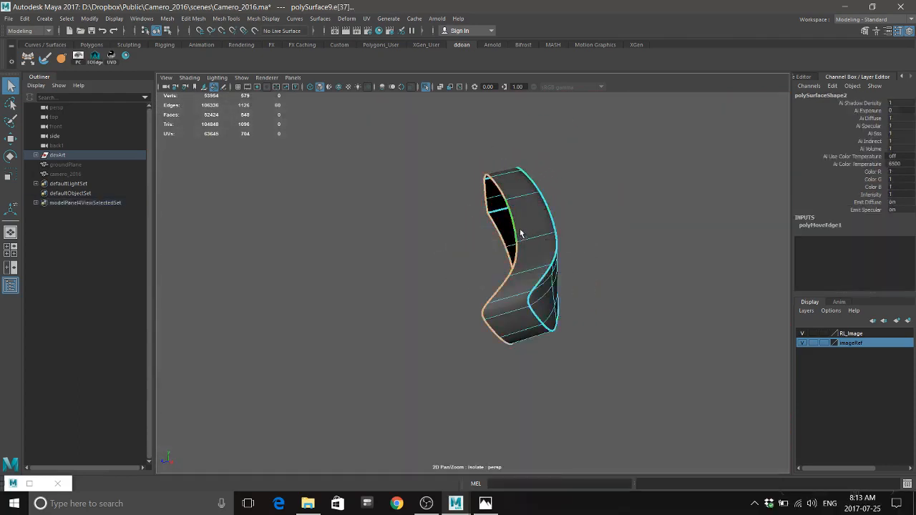
{"action": "mouse_move", "coordinate": [518, 238]}
{"action": "left_mouse_down", "text": "alt"}
{"action": "mouse_move", "coordinate": [524, 261]}
{"action": "mouse_move", "coordinate": [483, 255]}
{"action": "mouse_move", "coordinate": [516, 249]}
{"action": "left_mouse_up", "text": "alt"}
{"action": "key", "text": "r"}
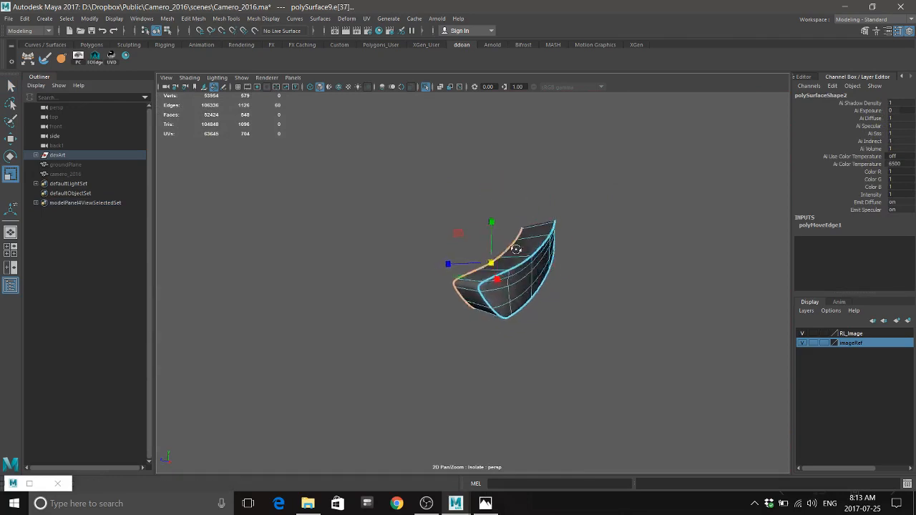
Return the tail light to object mode, show the rest of the model, and deselect it
{"action": "key", "text": "w"}
{"action": "right_click", "coordinate": [550, 267]}
{"action": "left_click", "coordinate": [544, 294]}
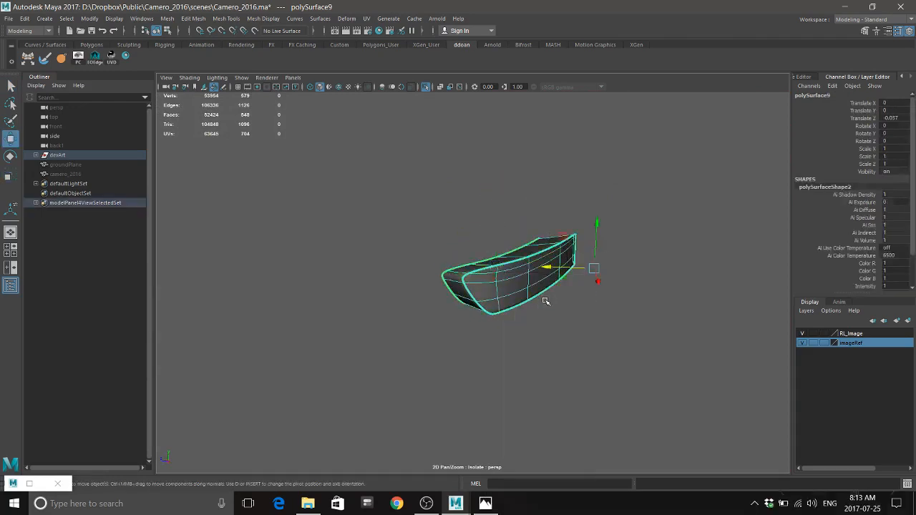
{"action": "key", "text": "ctrl+1"}
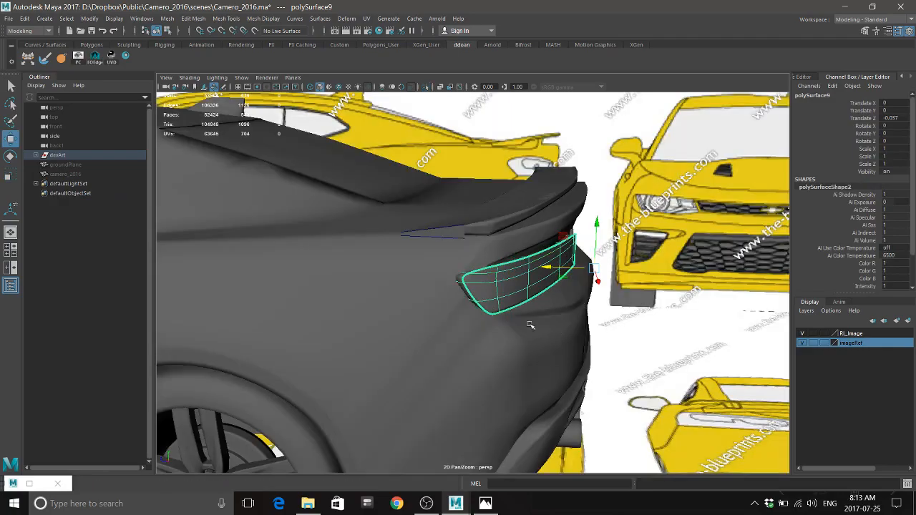
{"action": "left_click_drag", "start_coordinate": [530, 326], "coordinate": [505, 314], "text": "alt"}
{"action": "scroll", "coordinate": [507, 313], "scroll_direction": "down", "scroll_amount": 4}
{"action": "left_click", "coordinate": [524, 128]}
Examine the car's rear end and side for the fit of the tail light, spoiler, and brake light
{"action": "left_click_drag", "start_coordinate": [573, 318], "coordinate": [526, 322], "text": "alt"}
{"action": "scroll", "coordinate": [542, 321], "scroll_direction": "up", "scroll_amount": 5}
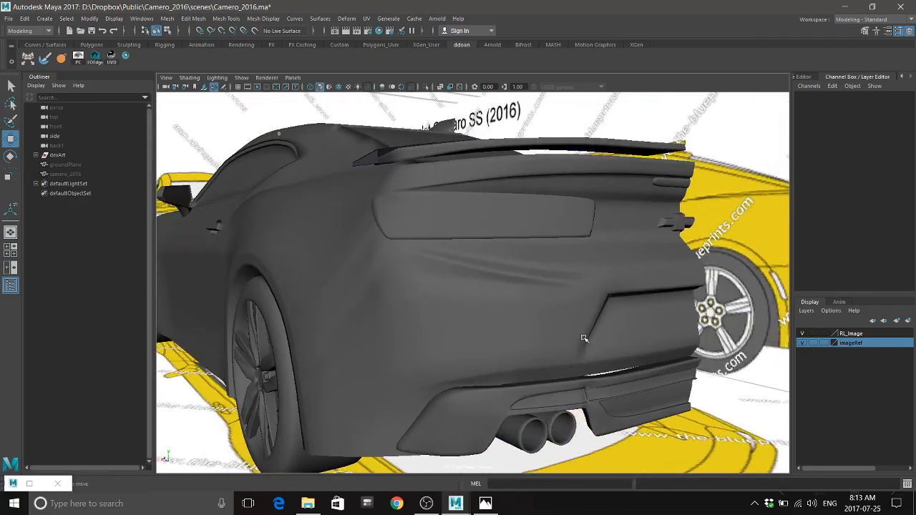
{"action": "left_click_drag", "start_coordinate": [491, 209], "coordinate": [501, 204]}
{"action": "key", "text": "f"}
{"action": "left_click_drag", "start_coordinate": [496, 287], "coordinate": [455, 283], "text": "alt"}
{"action": "left_click", "coordinate": [250, 268]}
{"action": "left_click_drag", "start_coordinate": [250, 269], "coordinate": [389, 284], "text": "alt"}
{"action": "scroll", "coordinate": [485, 290], "scroll_direction": "up", "scroll_amount": 3}
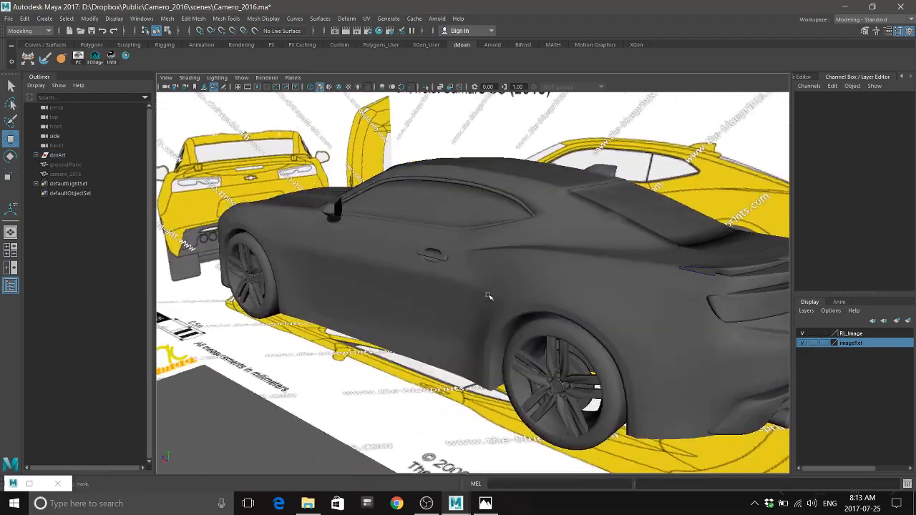
{"action": "mouse_move", "coordinate": [485, 291]}
{"action": "left_mouse_down", "text": "alt"}
{"action": "mouse_move", "coordinate": [427, 259]}
{"action": "mouse_move", "coordinate": [451, 296]}
{"action": "mouse_move", "coordinate": [491, 303]}
{"action": "mouse_move", "coordinate": [476, 296]}
{"action": "left_mouse_up", "text": "alt"}
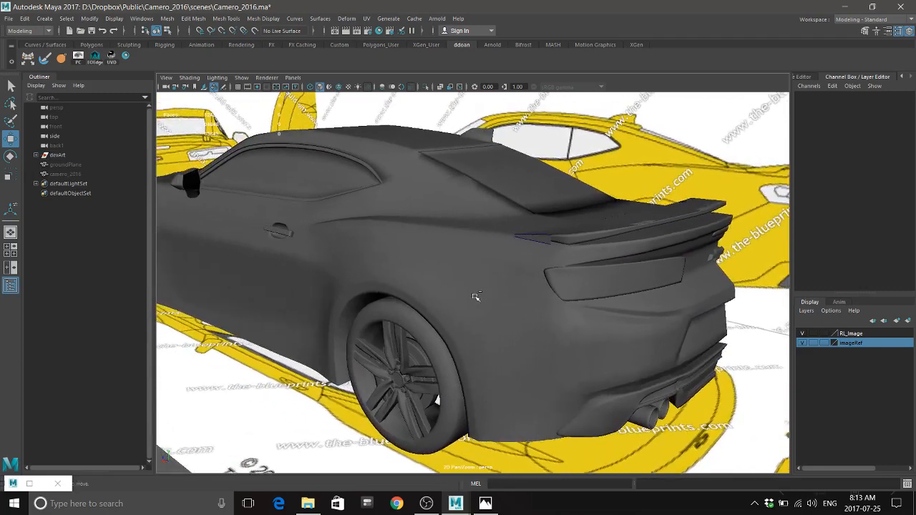
Save the scene Camero_2016.ma
{"action": "key", "text": "w"}
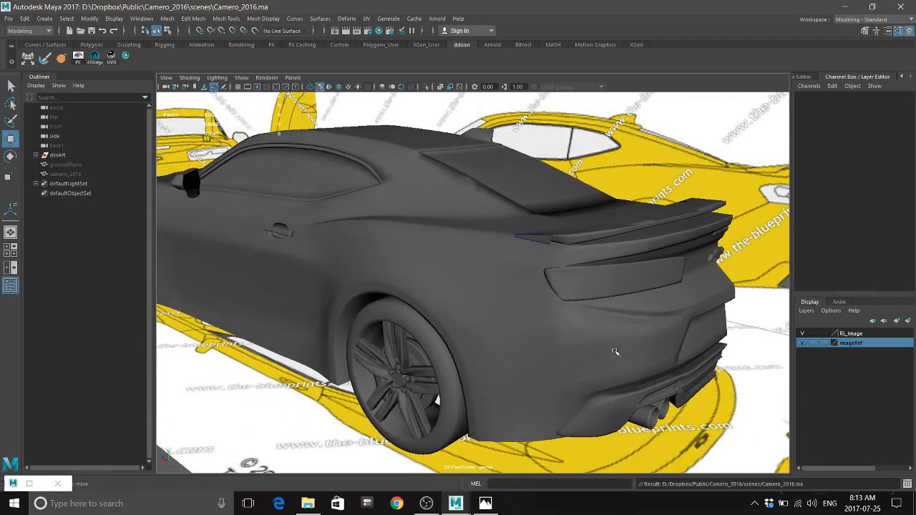
{"action": "left_click", "coordinate": [498, 510]}
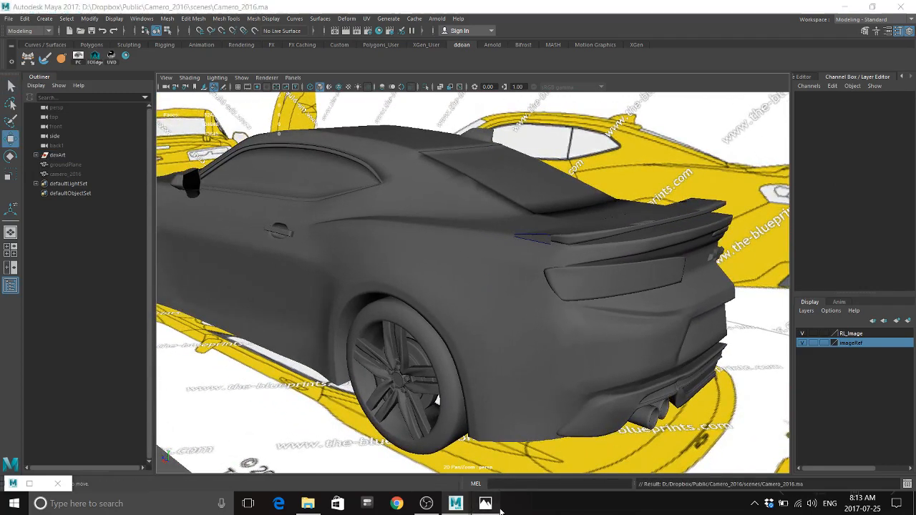
{"action": "left_click", "coordinate": [427, 503]}
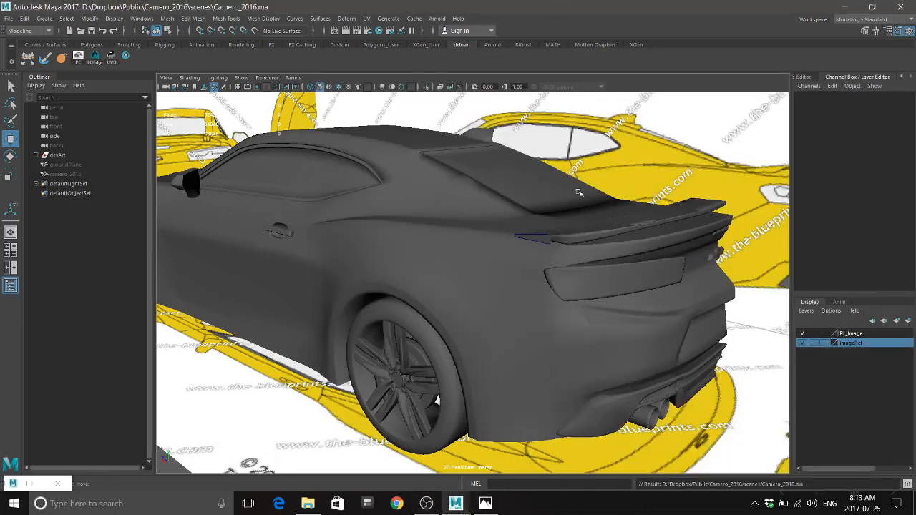
Select the car body, isolate it, and examine its rear quarter and bumper mesh from below
{"action": "left_click_drag", "start_coordinate": [575, 225], "coordinate": [633, 233], "text": "alt"}
{"action": "left_click", "coordinate": [587, 250]}
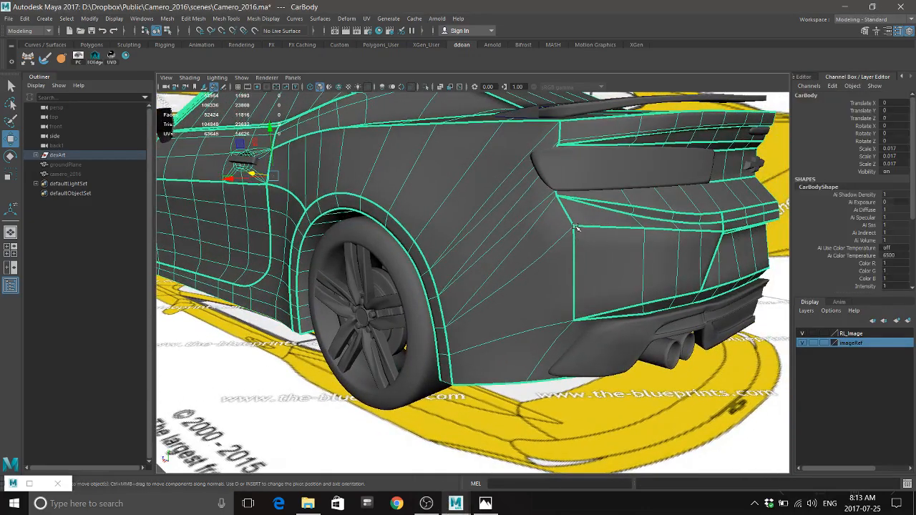
{"action": "left_click_drag", "start_coordinate": [575, 226], "coordinate": [564, 227], "text": "alt"}
{"action": "left_click_drag", "start_coordinate": [531, 252], "coordinate": [532, 255], "text": "alt"}
{"action": "right_click_drag", "start_coordinate": [532, 256], "coordinate": [528, 203], "text": "alt"}
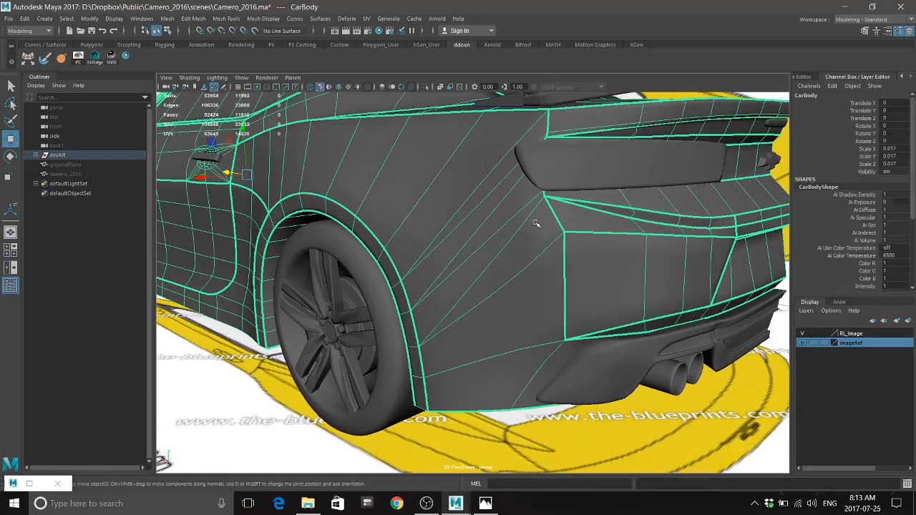
{"action": "key", "text": "ctrl+1"}
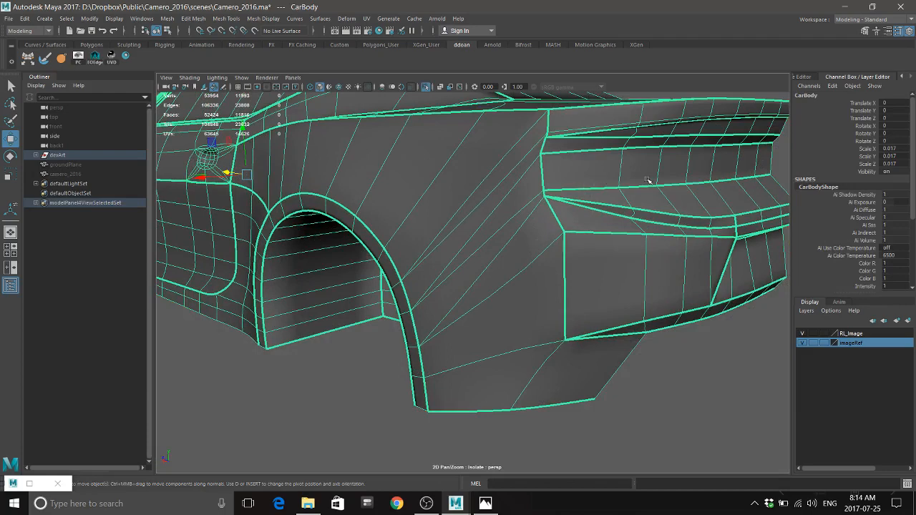
{"action": "left_click_drag", "start_coordinate": [569, 203], "coordinate": [509, 227], "text": "alt"}
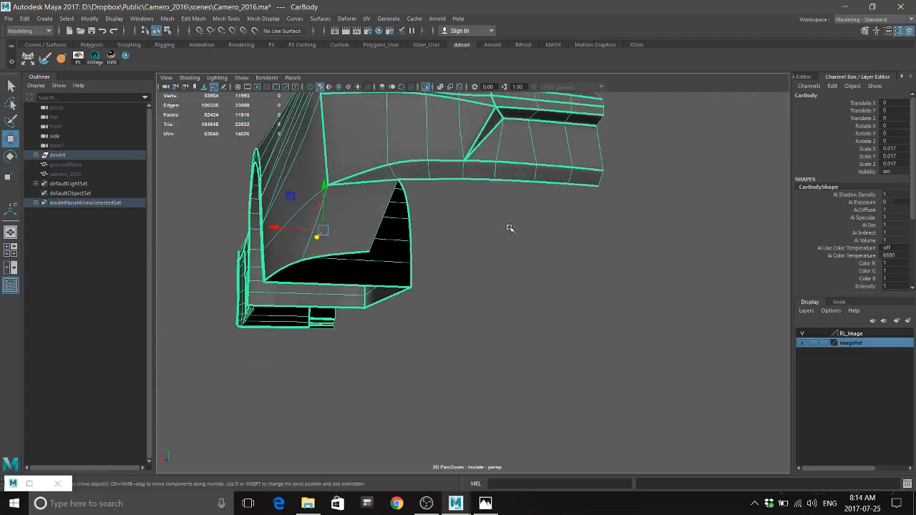
Show the full model again and examine the Camaro SS rear-end reference photo
{"action": "key", "text": "ctrl+1"}
{"action": "left_click_drag", "start_coordinate": [504, 263], "coordinate": [573, 355], "text": "alt"}
{"action": "left_click", "coordinate": [486, 503]}
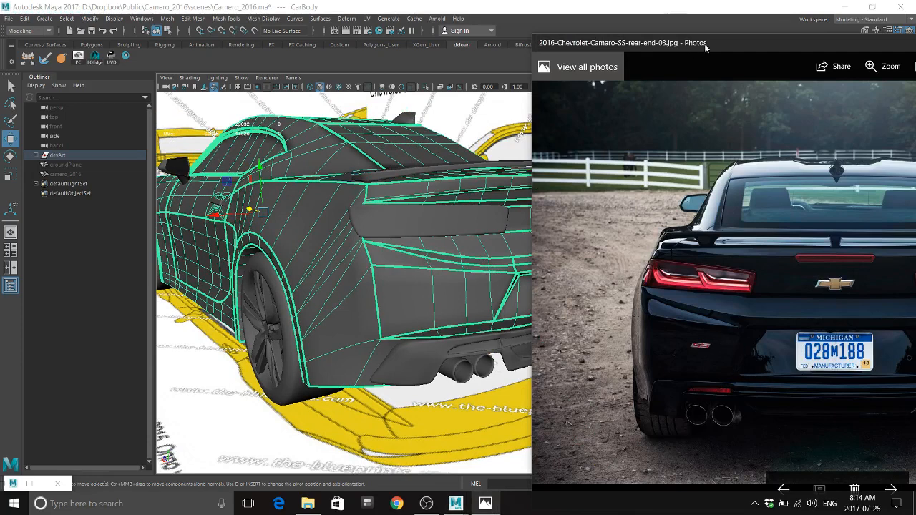
{"action": "left_click_drag", "start_coordinate": [705, 47], "coordinate": [484, 56]}
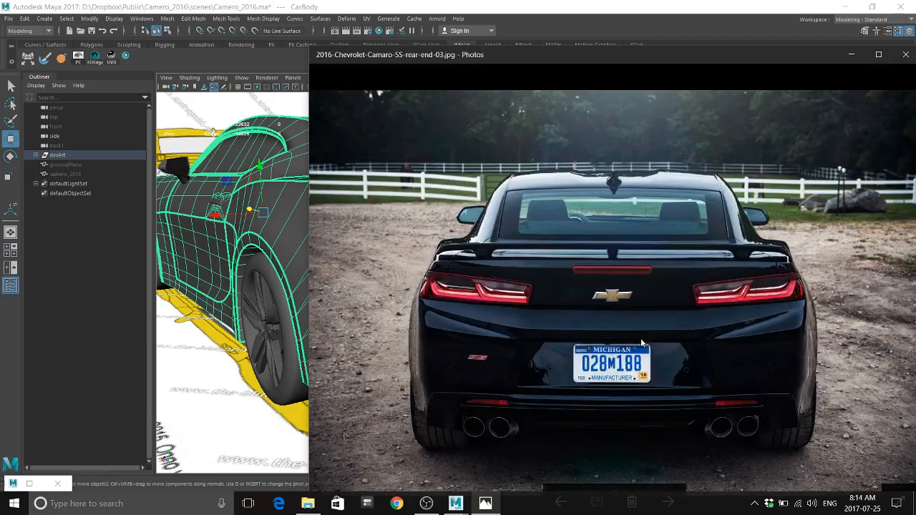
{"action": "left_click", "coordinate": [385, 3]}
Expand the devArt and Car groups in the Outliner and hide the spoiler_curves group
{"action": "left_click_drag", "start_coordinate": [420, 159], "coordinate": [592, 255], "text": "alt"}
{"action": "left_click", "coordinate": [36, 156]}
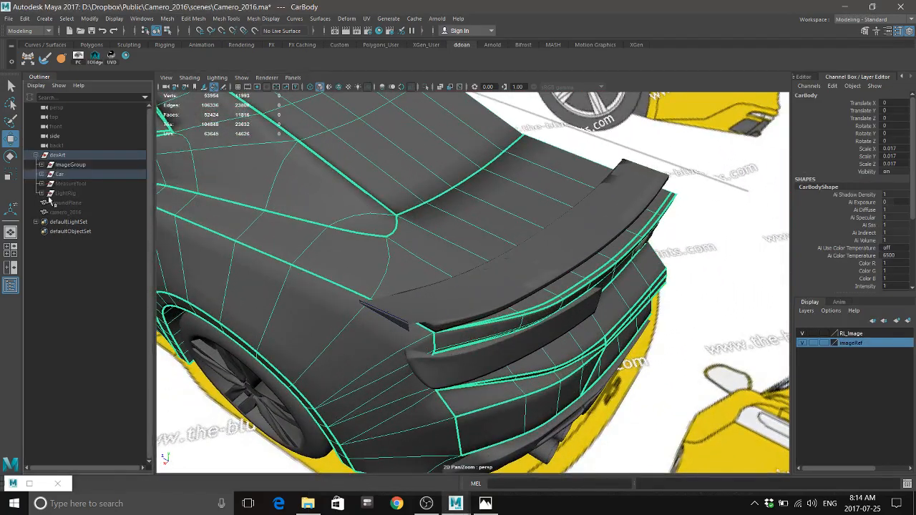
{"action": "left_click", "coordinate": [42, 175]}
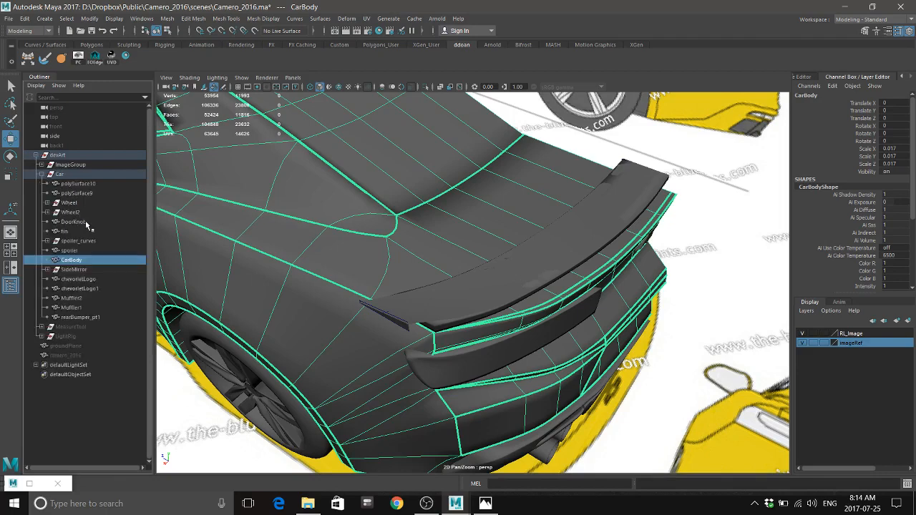
{"action": "middle_click_drag", "start_coordinate": [470, 334], "coordinate": [496, 307], "text": "alt"}
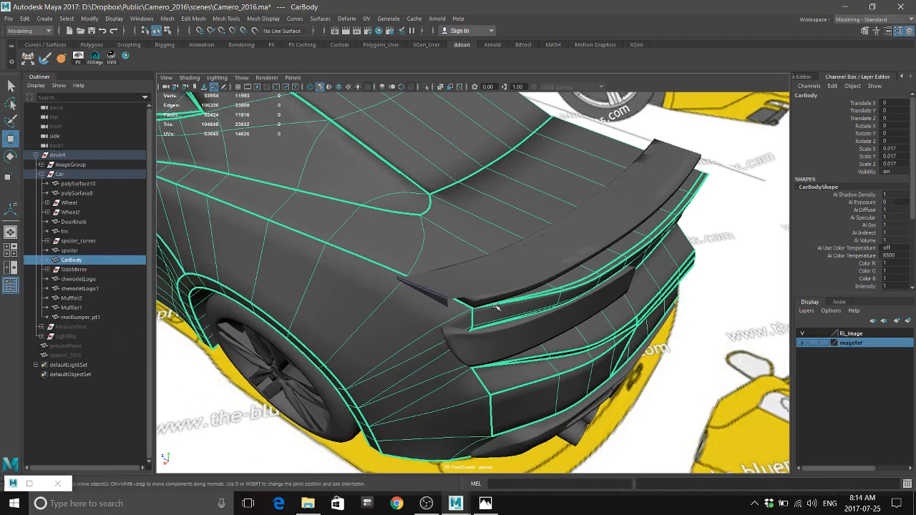
{"action": "left_click", "coordinate": [440, 300]}
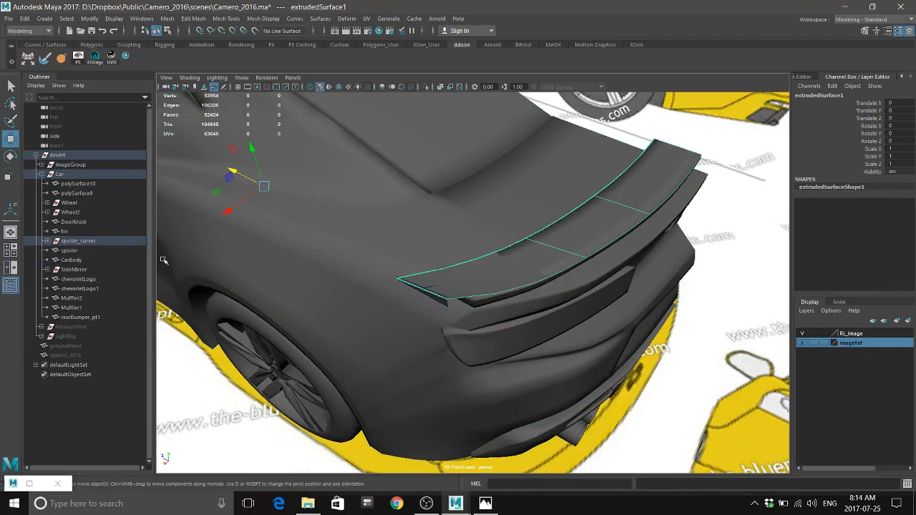
{"action": "left_click", "coordinate": [84, 250]}
{"action": "left_click", "coordinate": [86, 242]}
{"action": "key", "text": "ctrl+h"}
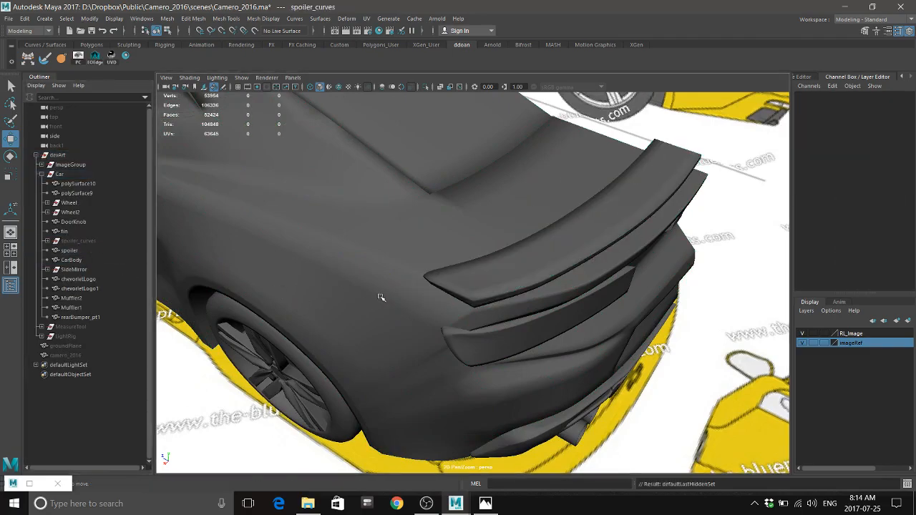
Compare the car body's rear end and spoiler with the rear-end reference photo
{"action": "left_click_drag", "start_coordinate": [306, 253], "coordinate": [450, 356], "text": "alt"}
{"action": "left_click", "coordinate": [524, 261]}
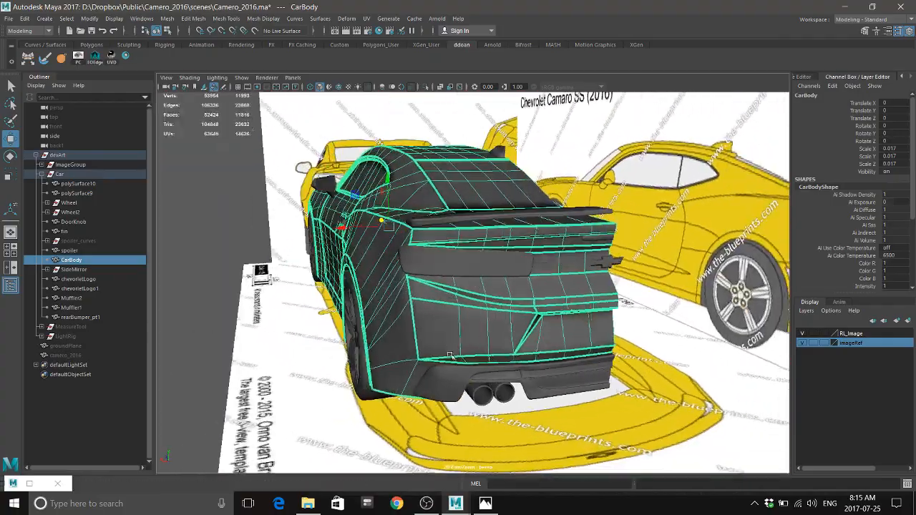
{"action": "right_click_drag", "start_coordinate": [449, 356], "coordinate": [529, 392], "text": "alt"}
{"action": "left_click", "coordinate": [491, 507]}
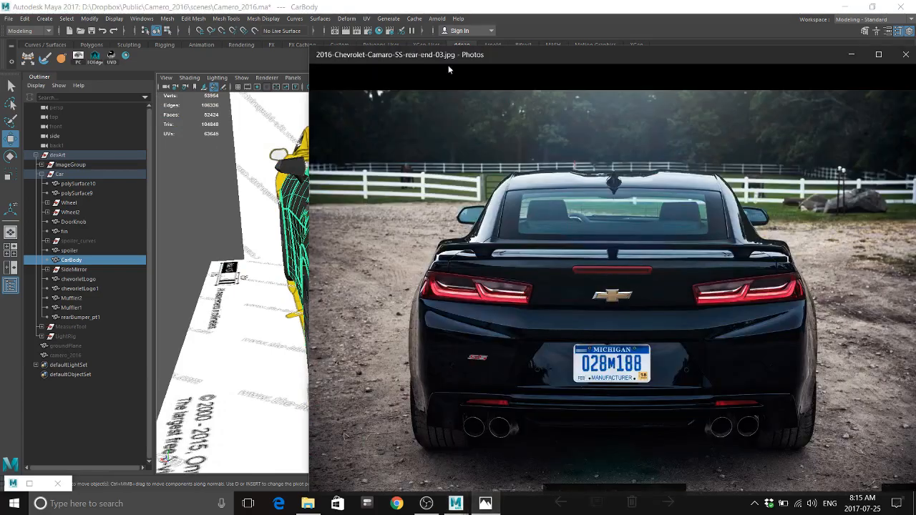
{"action": "left_click", "coordinate": [475, 5]}
{"action": "left_click_drag", "start_coordinate": [527, 261], "coordinate": [672, 304], "text": "alt"}
{"action": "right_click_drag", "start_coordinate": [673, 303], "coordinate": [625, 299], "text": "alt"}
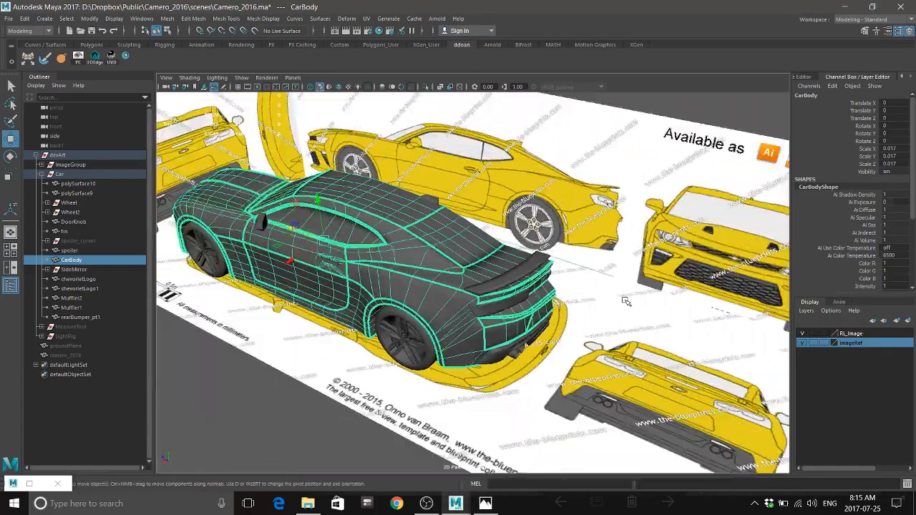
Create a polygon cube and move it to the rear of the car near the spoiler
{"action": "left_click_drag", "start_coordinate": [623, 298], "coordinate": [645, 312], "text": "alt"}
{"action": "left_click", "coordinate": [570, 313]}
{"action": "right_click_drag", "start_coordinate": [588, 291], "coordinate": [587, 317], "text": "shift"}
{"action": "key", "text": "r"}
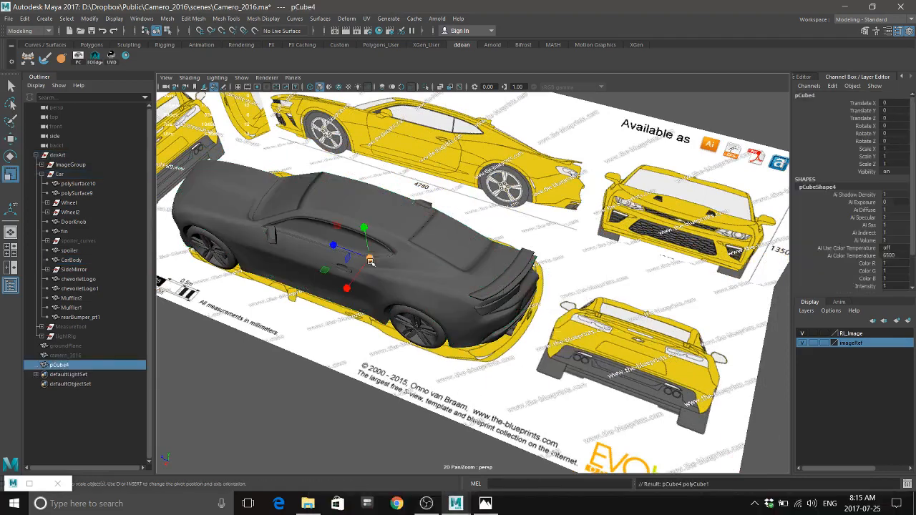
{"action": "key", "text": "w"}
{"action": "left_click_drag", "start_coordinate": [371, 259], "coordinate": [519, 273]}
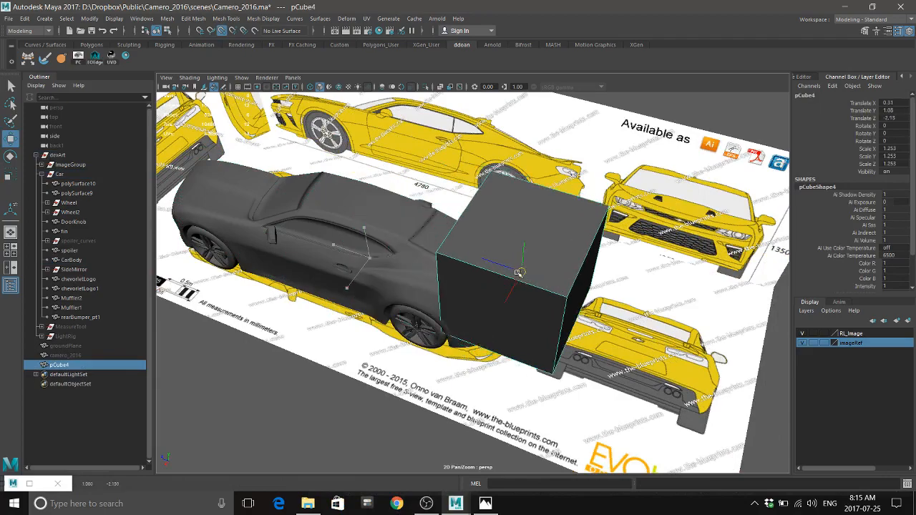
Scale the cube uniformly to about 0.094 and move it sideways along the spoiler to about X 0.469
{"action": "key", "text": "f"}
{"action": "left_click_drag", "start_coordinate": [483, 305], "coordinate": [556, 286], "text": "alt"}
{"action": "key", "text": "r"}
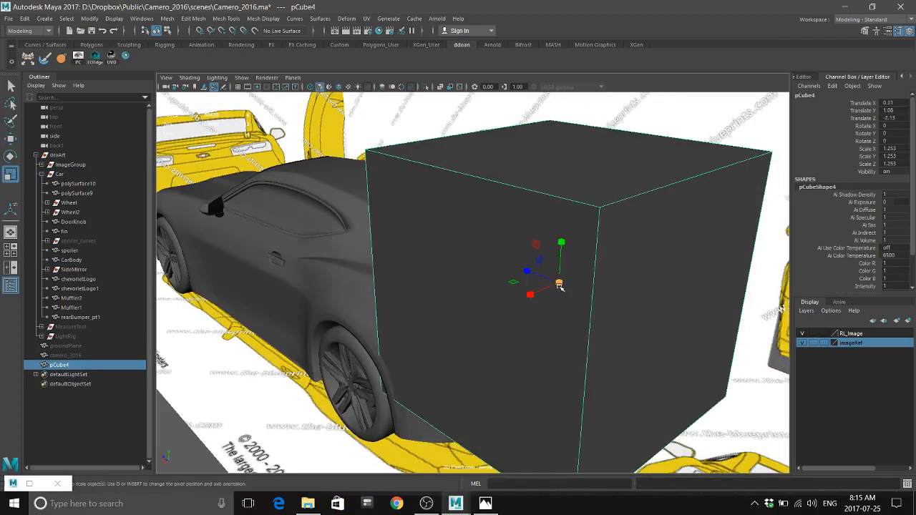
{"action": "left_click_drag", "start_coordinate": [494, 301], "coordinate": [365, 326], "text": "alt"}
{"action": "key", "text": "f"}
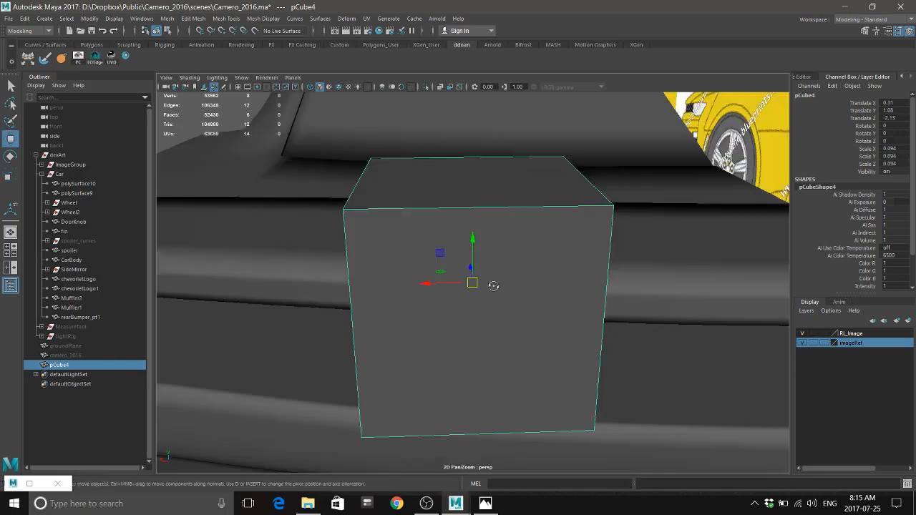
{"action": "scroll", "coordinate": [493, 285], "scroll_direction": "down", "scroll_amount": 5}
{"action": "left_click_drag", "start_coordinate": [493, 285], "coordinate": [447, 294], "text": "alt"}
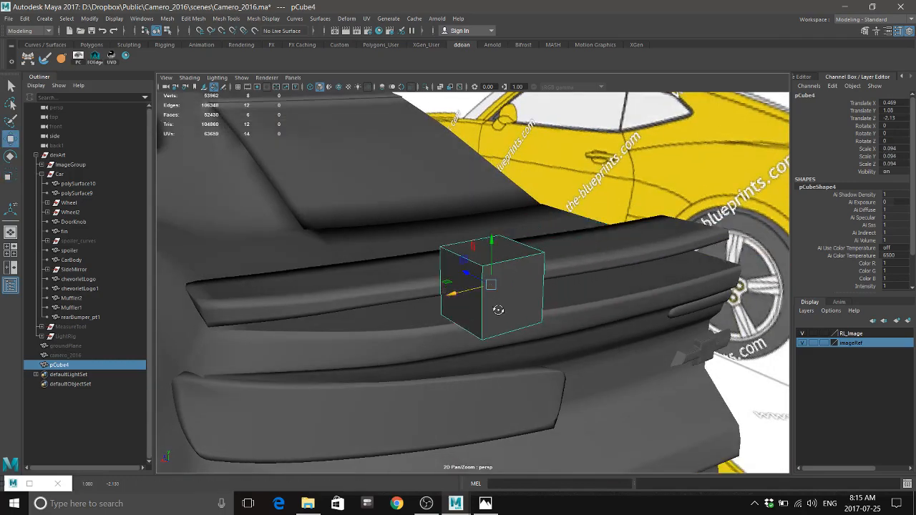
{"action": "left_click_drag", "start_coordinate": [497, 309], "coordinate": [515, 358], "text": "alt"}
Align the cube with the spoiler support on the rear blueprint, at about X 0.519 and Y 1.029
{"action": "key", "text": "space"}
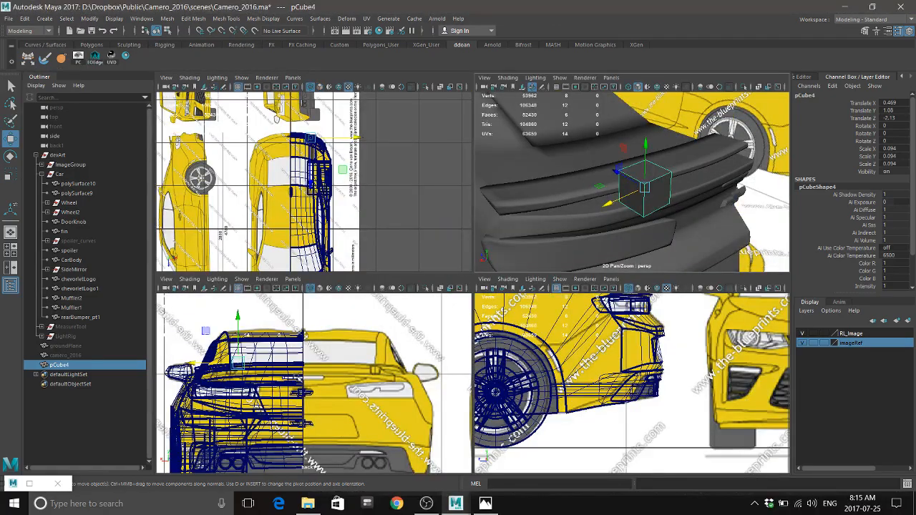
{"action": "key", "text": "space"}
{"action": "scroll", "coordinate": [450, 308], "scroll_direction": "up", "scroll_amount": 6}
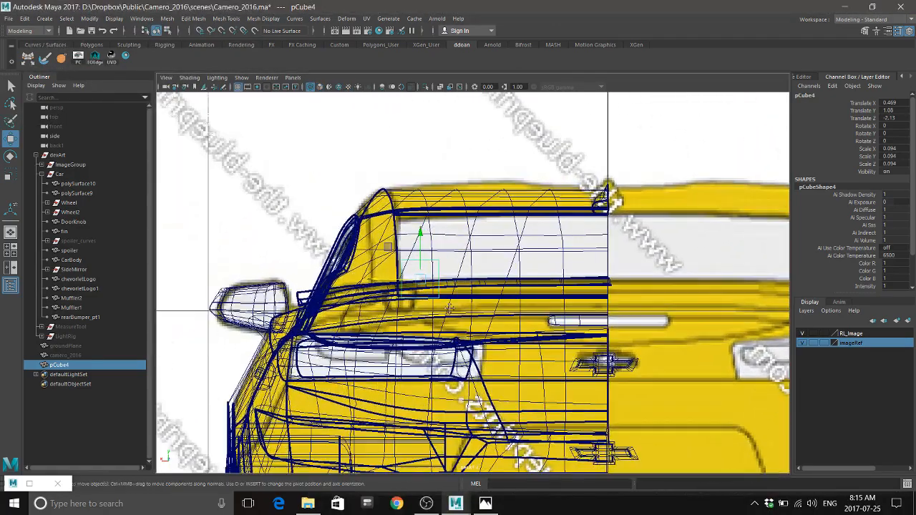
{"action": "scroll", "coordinate": [450, 308], "scroll_direction": "up", "scroll_amount": 4}
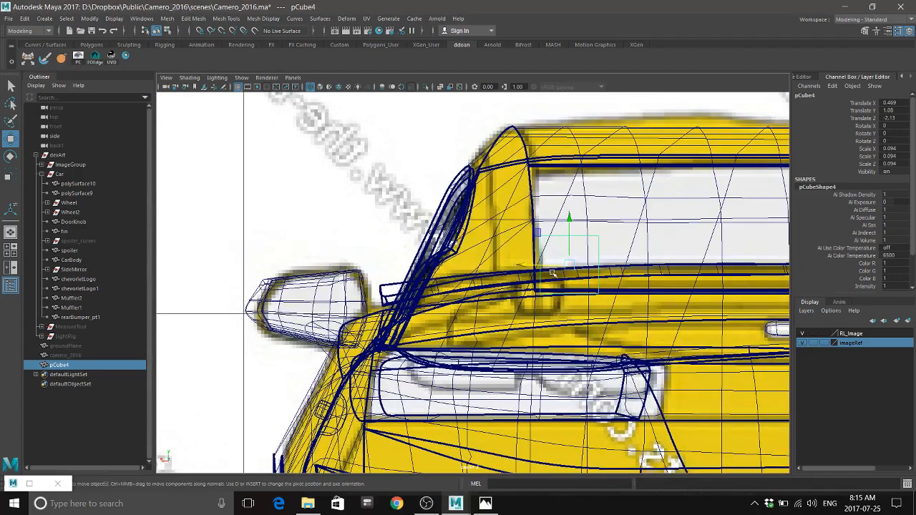
{"action": "middle_click_drag", "start_coordinate": [553, 274], "coordinate": [543, 297]}
{"action": "left_click_drag", "start_coordinate": [541, 300], "coordinate": [541, 297]}
{"action": "mouse_move", "coordinate": [560, 310]}
{"action": "middle_mouse_down", "text": "alt"}
{"action": "mouse_move", "coordinate": [574, 320]}
{"action": "mouse_move", "coordinate": [558, 317]}
{"action": "middle_mouse_up", "text": "alt"}
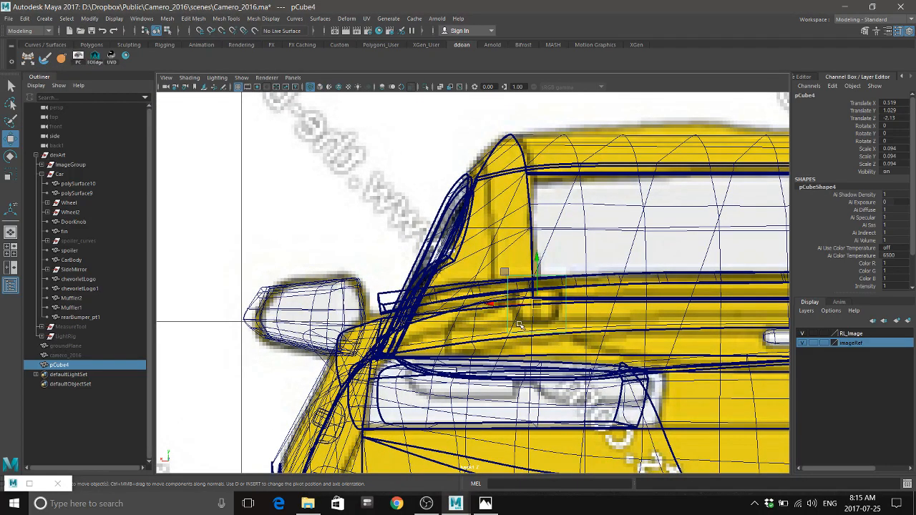
{"action": "key", "text": "space"}
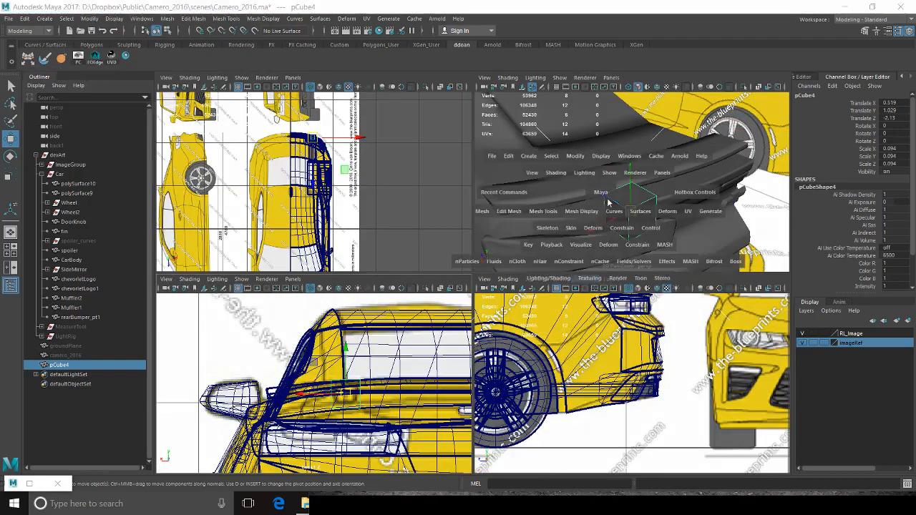
Delete the top and bottom faces of the cube and return it to object mode
{"action": "key", "text": "f"}
{"action": "key", "text": "space"}
{"action": "key", "text": "f"}
{"action": "right_click_drag", "start_coordinate": [560, 274], "coordinate": [568, 275], "text": "alt"}
{"action": "right_click_drag", "start_coordinate": [540, 232], "coordinate": [539, 257]}
{"action": "left_click", "coordinate": [535, 247]}
{"action": "left_click_drag", "start_coordinate": [556, 293], "coordinate": [552, 255], "text": "alt"}
{"action": "left_click", "coordinate": [552, 255]}
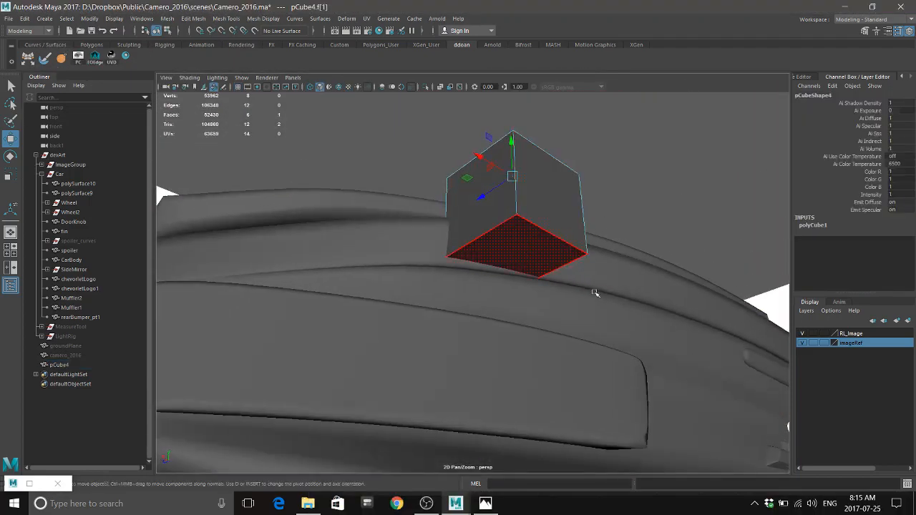
{"action": "left_click", "coordinate": [595, 293]}
{"action": "left_click_drag", "start_coordinate": [594, 294], "coordinate": [502, 248], "text": "alt"}
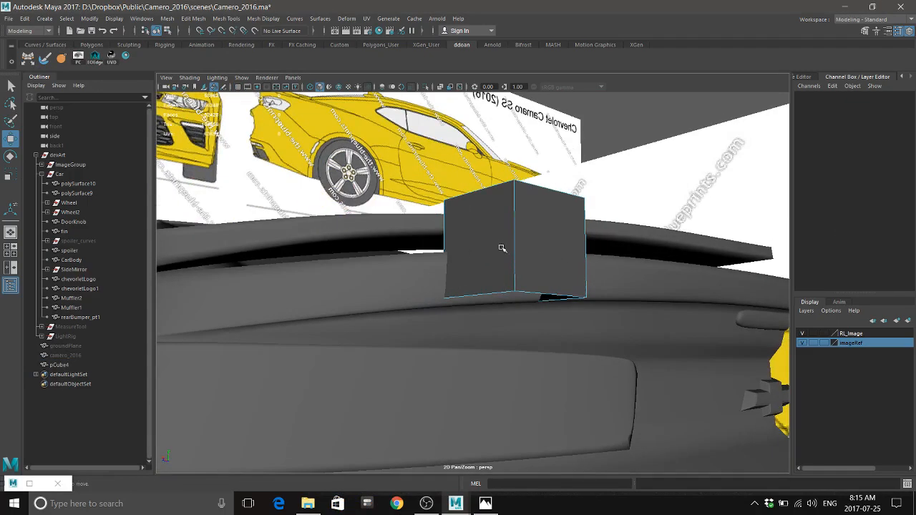
{"action": "right_click_drag", "start_coordinate": [525, 265], "coordinate": [519, 262]}
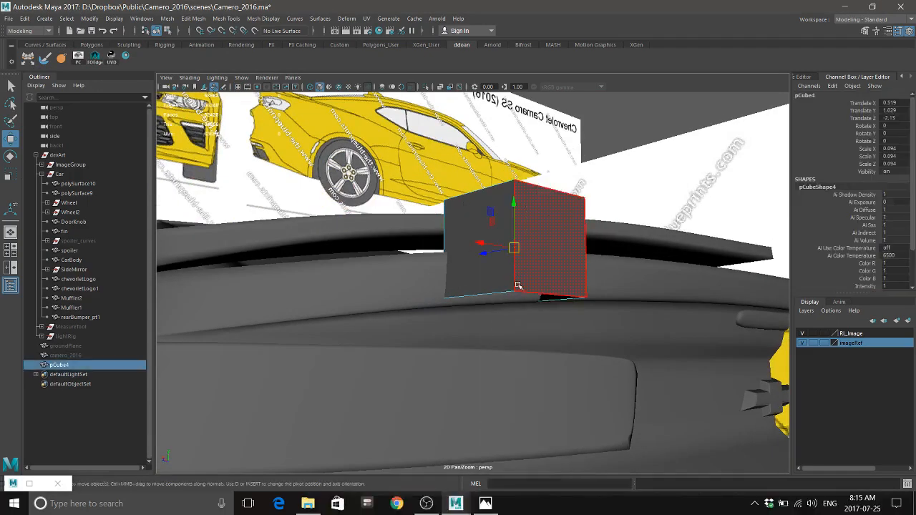
Move the open cube forward into the spoiler, to about Z -2.023
{"action": "left_click_drag", "start_coordinate": [519, 262], "coordinate": [458, 281], "text": "alt"}
{"action": "scroll", "coordinate": [530, 284], "scroll_direction": "up", "scroll_amount": 5}
{"action": "scroll", "coordinate": [462, 284], "scroll_direction": "down", "scroll_amount": 5}
{"action": "left_click_drag", "start_coordinate": [469, 285], "coordinate": [513, 270], "text": "alt"}
{"action": "scroll", "coordinate": [523, 300], "scroll_direction": "down", "scroll_amount": 3}
{"action": "middle_click_drag", "start_coordinate": [513, 270], "coordinate": [517, 357], "text": "alt"}
{"action": "left_click_drag", "start_coordinate": [517, 358], "coordinate": [570, 219], "text": "alt"}
{"action": "scroll", "coordinate": [507, 282], "scroll_direction": "up", "scroll_amount": 3}
{"action": "scroll", "coordinate": [538, 282], "scroll_direction": "up", "scroll_amount": 3}
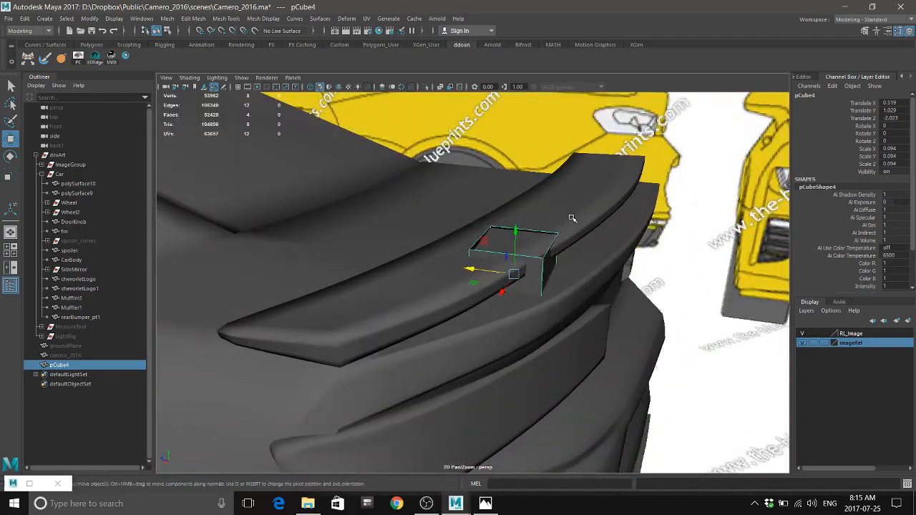
Inspect how the open cube sits against the spoiler and trunk lid, and leave the cube selected
{"action": "left_click", "coordinate": [526, 229]}
{"action": "left_click", "coordinate": [548, 280]}
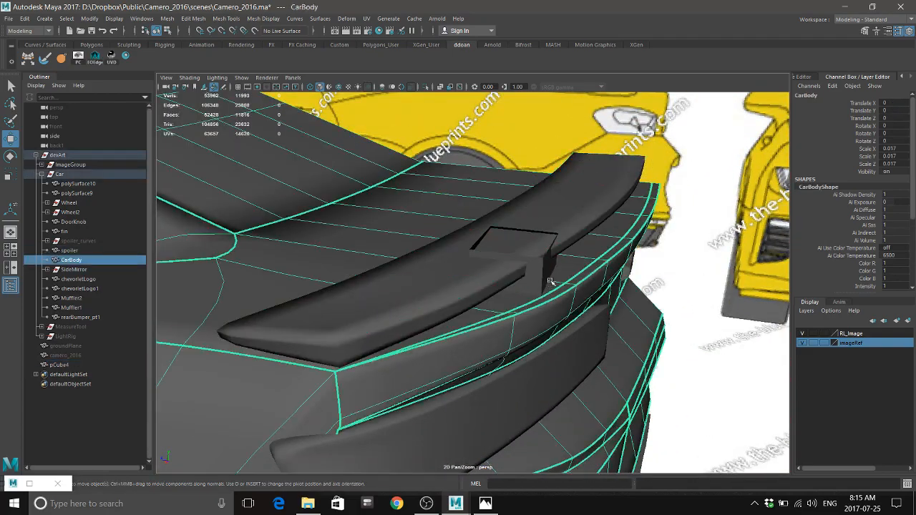
{"action": "scroll", "coordinate": [513, 270], "scroll_direction": "down", "scroll_amount": 3}
{"action": "left_click_drag", "start_coordinate": [548, 280], "coordinate": [493, 361], "text": "alt"}
{"action": "left_click", "coordinate": [513, 270]}
{"action": "left_click_drag", "start_coordinate": [553, 308], "coordinate": [515, 415], "text": "alt"}
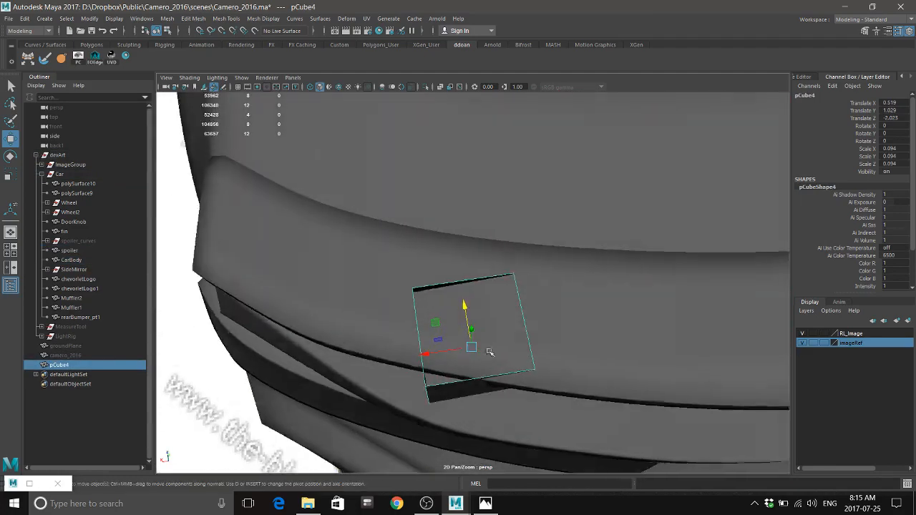
Check the spoiler supports in the rear-end reference photo against the open cube under the spoiler
{"action": "left_click", "coordinate": [485, 504]}
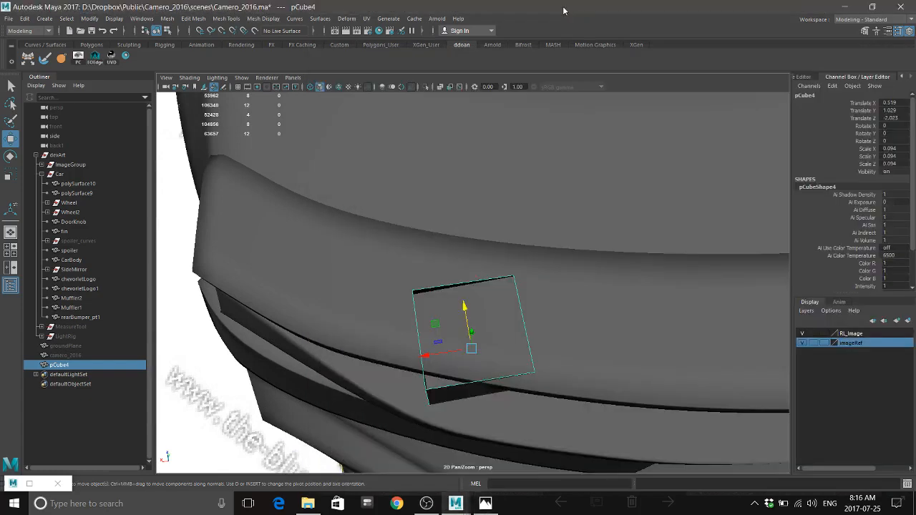
{"action": "left_click_drag", "start_coordinate": [494, 234], "coordinate": [498, 213], "text": "alt"}
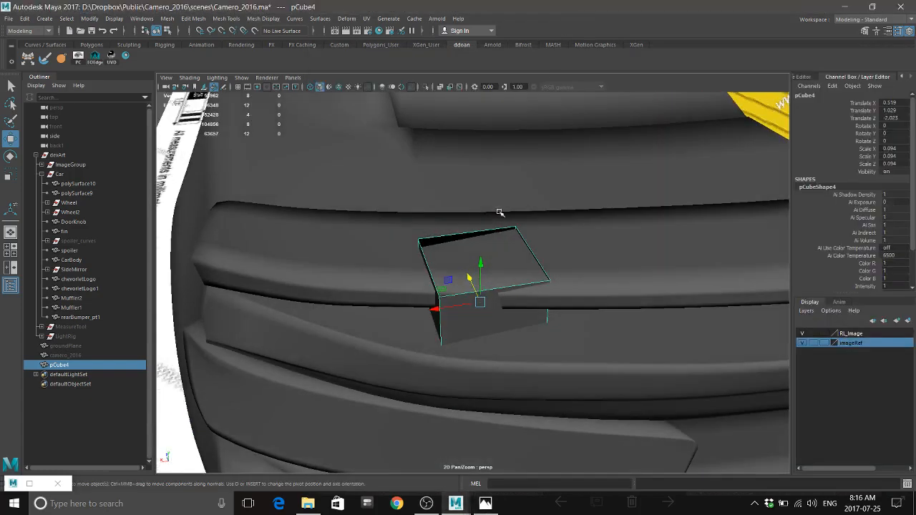
{"action": "key", "text": "w"}
{"action": "key", "text": "e"}
{"action": "left_click", "coordinate": [488, 506]}
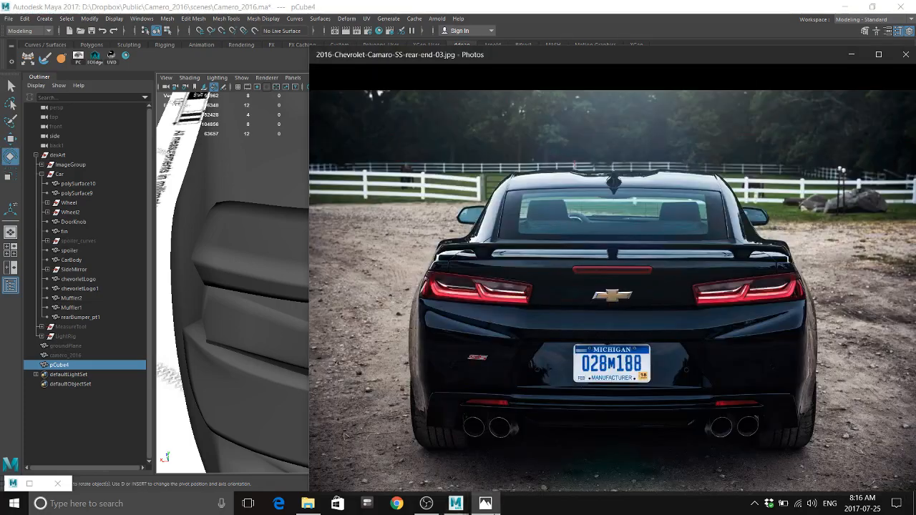
{"action": "key", "text": "alt+Tab"}
{"action": "mouse_move", "coordinate": [509, 280]}
{"action": "left_mouse_down", "text": "alt"}
{"action": "mouse_move", "coordinate": [497, 277]}
{"action": "mouse_move", "coordinate": [504, 284]}
{"action": "left_mouse_up", "text": "alt"}
{"action": "scroll", "coordinate": [513, 291], "scroll_direction": "up", "scroll_amount": 2}
{"action": "scroll", "coordinate": [509, 288], "scroll_direction": "down", "scroll_amount": 1}
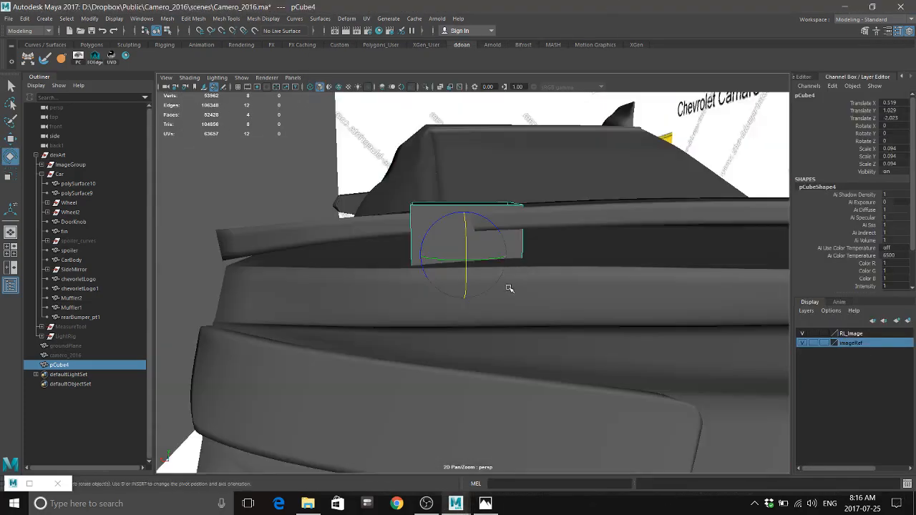
{"action": "key", "text": "1"}
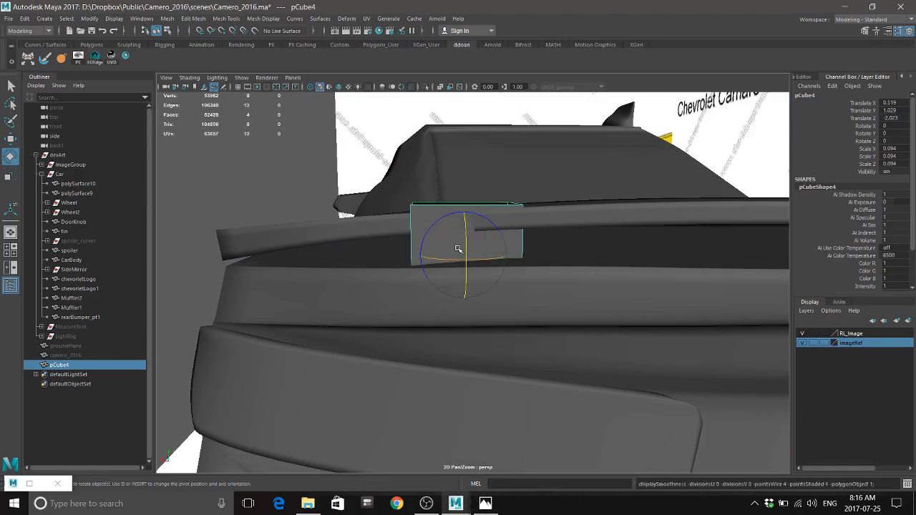
Try rotating the open cube freely under the spoiler and undo the rotation
{"action": "left_click_drag", "start_coordinate": [415, 253], "coordinate": [446, 253], "text": "alt"}
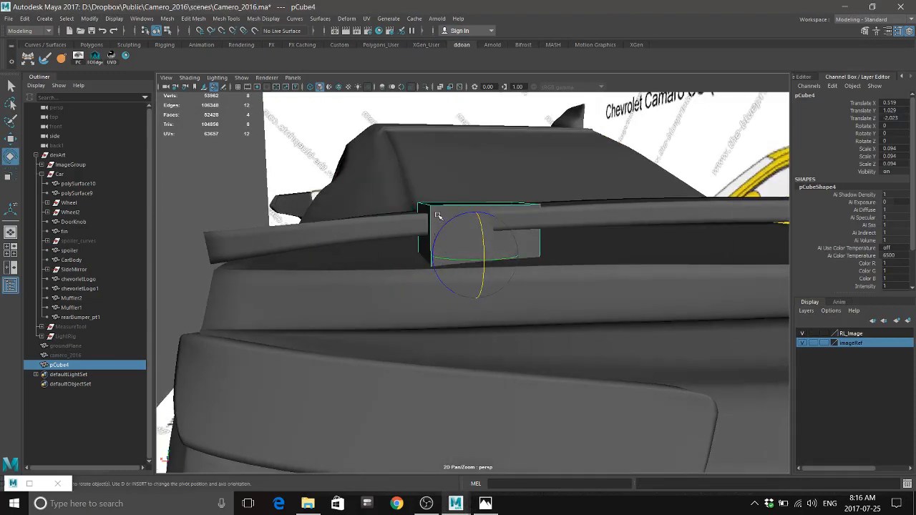
{"action": "left_click_drag", "start_coordinate": [439, 218], "coordinate": [462, 266], "text": "alt"}
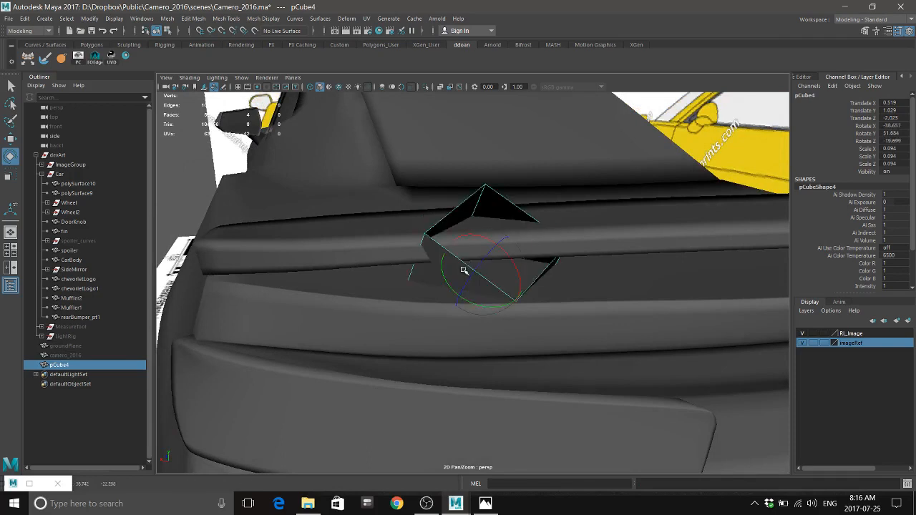
{"action": "key", "text": "w"}
{"action": "key", "text": "ctrl+z"}
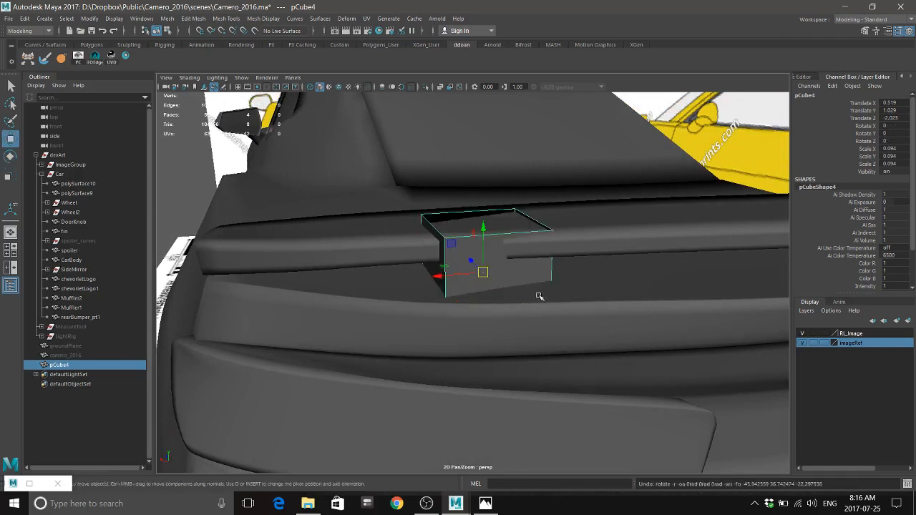
Isolate the open cube and try inserting a horizontal edge loop around its sides
{"action": "key", "text": "ctrl+1"}
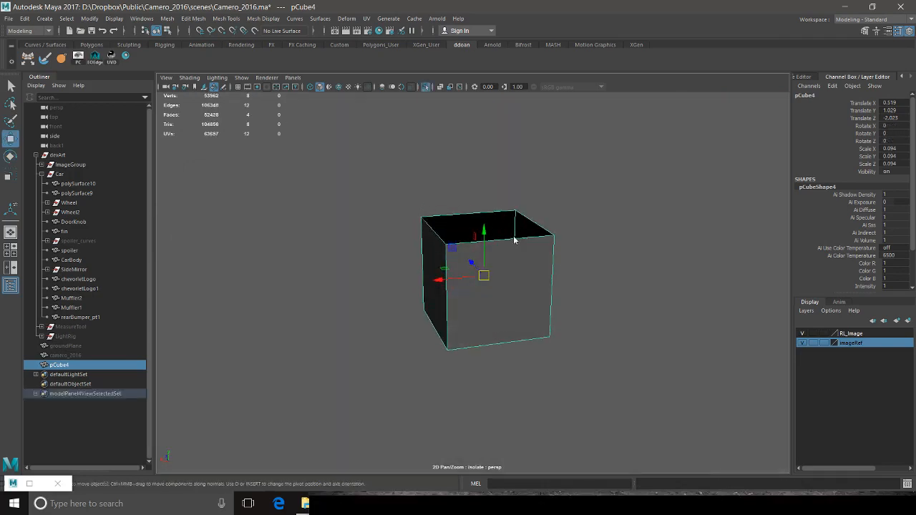
{"action": "right_click_drag", "start_coordinate": [513, 237], "coordinate": [458, 236], "text": "shift"}
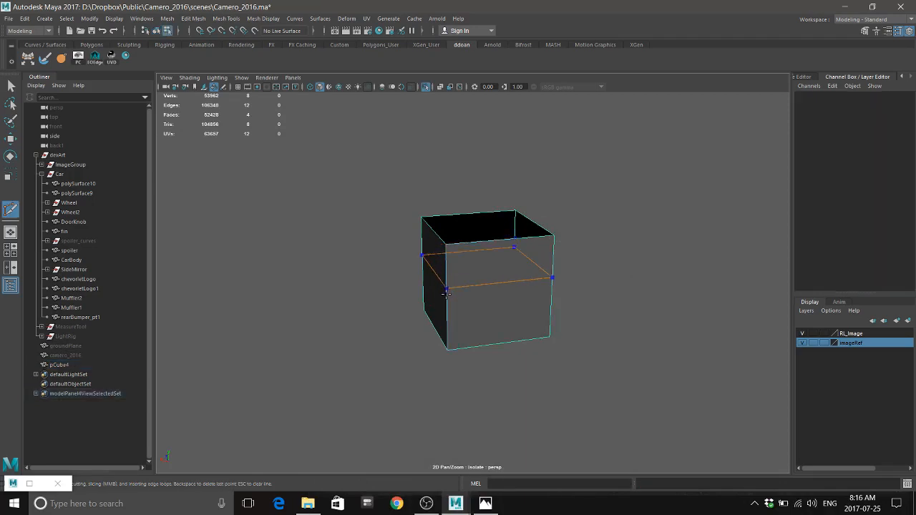
{"action": "left_click", "coordinate": [552, 275], "text": "ctrl"}
{"action": "mouse_move", "coordinate": [552, 275]}
{"action": "left_mouse_down", "text": "alt"}
{"action": "mouse_move", "coordinate": [563, 270]}
{"action": "mouse_move", "coordinate": [565, 281]}
{"action": "left_mouse_up", "text": "alt"}
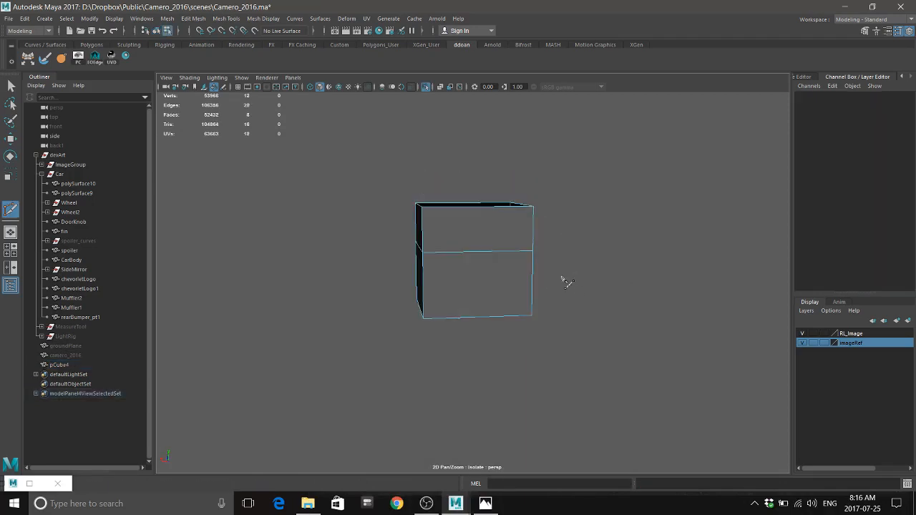
{"action": "left_click", "coordinate": [424, 259], "text": "ctrl"}
{"action": "key", "text": "ctrl+z"}
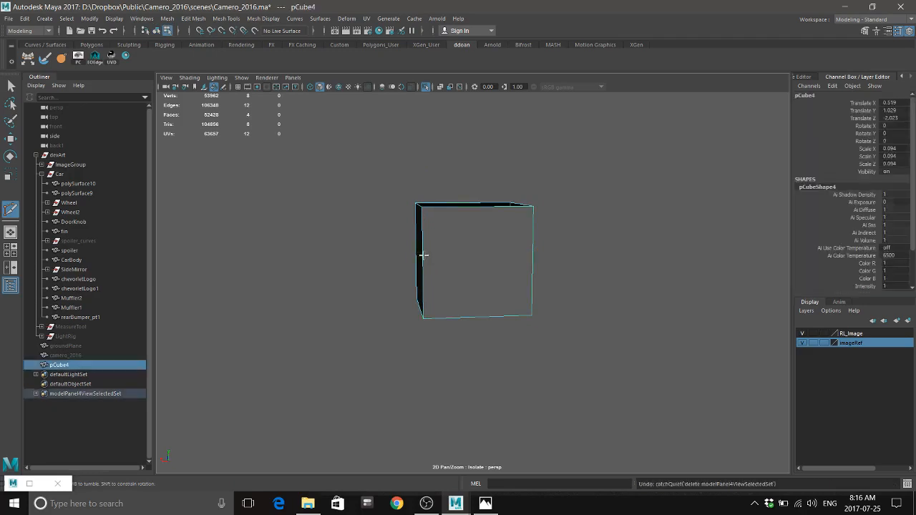
Insert a horizontal edge loop halfway up the open cube with Multi-Cut and preview the mesh smoothed
{"action": "right_click_drag", "start_coordinate": [449, 247], "coordinate": [427, 268]}
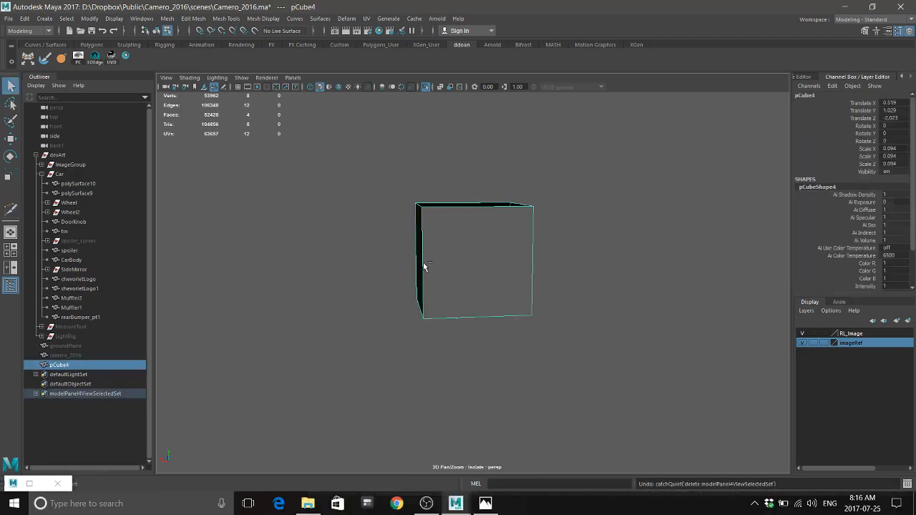
{"action": "left_click_drag", "start_coordinate": [436, 257], "coordinate": [459, 255], "text": "alt"}
{"action": "right_click_drag", "start_coordinate": [458, 256], "coordinate": [422, 254], "text": "shift"}
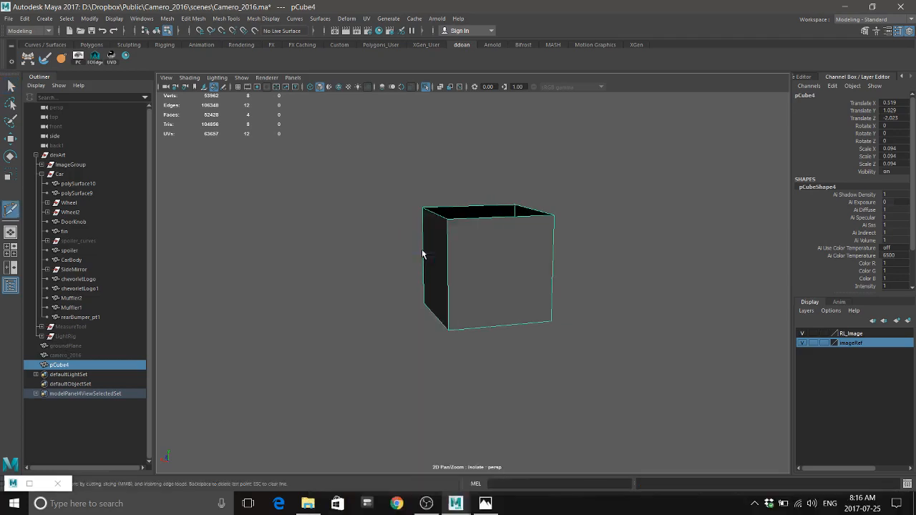
{"action": "left_click", "coordinate": [449, 277]}
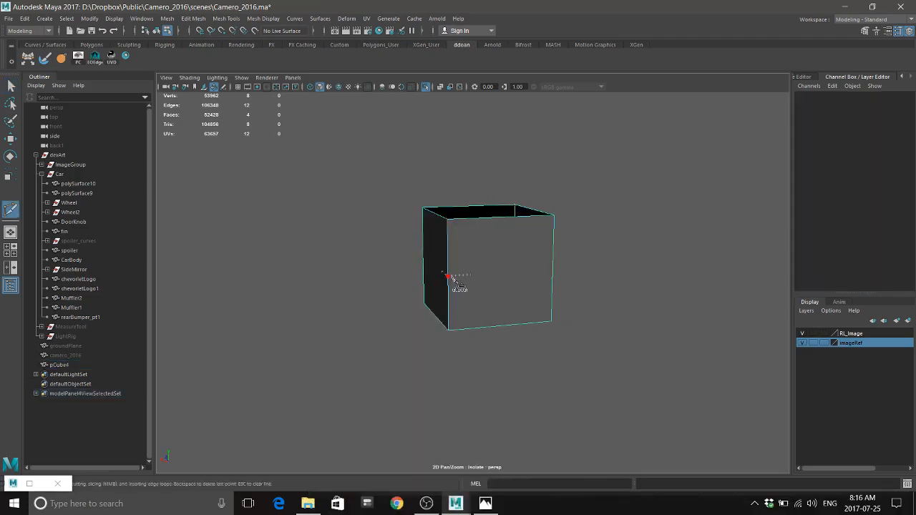
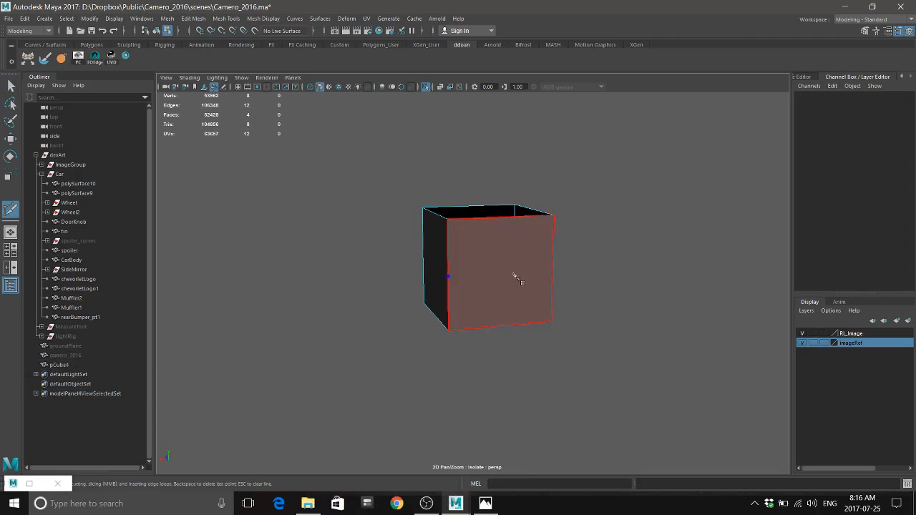
{"action": "key", "text": "ctrl+z"}
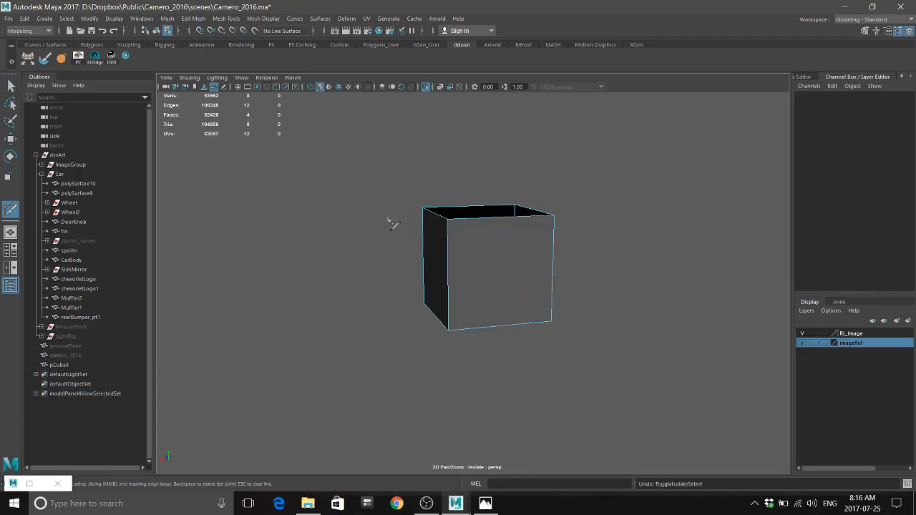
{"action": "left_click", "coordinate": [449, 276], "text": "ctrl"}
{"action": "key", "text": "Return"}
{"action": "left_click_drag", "start_coordinate": [616, 231], "coordinate": [566, 251], "text": "alt"}
{"action": "key", "text": "w"}
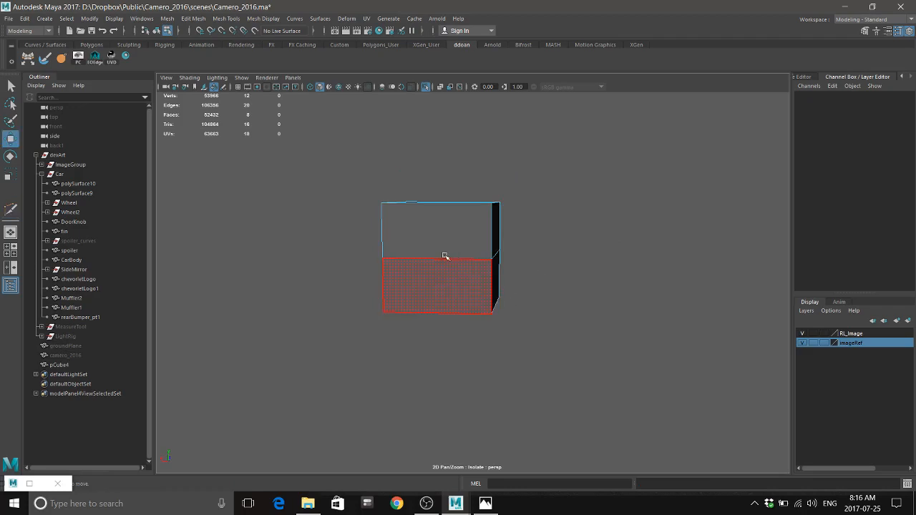
{"action": "left_click_drag", "start_coordinate": [444, 256], "coordinate": [499, 249], "text": "alt"}
{"action": "key", "text": "3"}
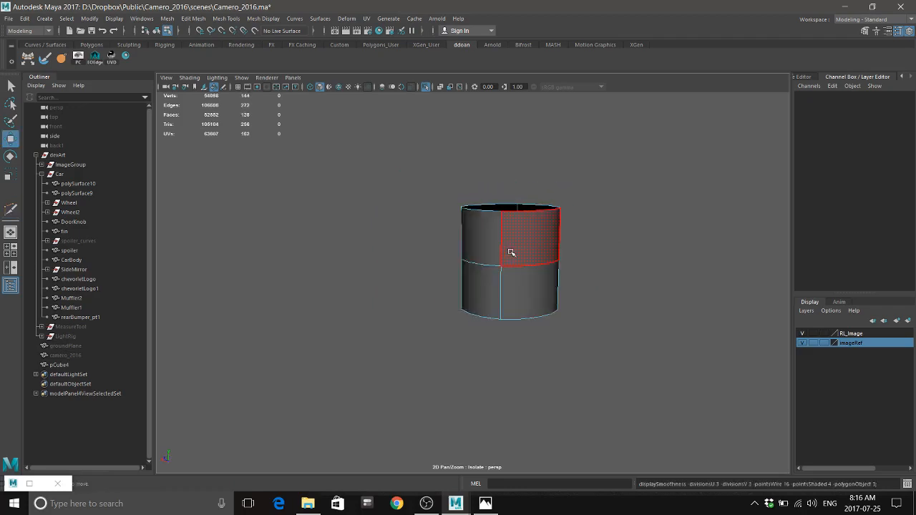
{"action": "key", "text": "1"}
Crease the cube's four vertical corner edges along their full height and display the mesh smoothed
{"action": "left_click", "coordinate": [497, 247]}
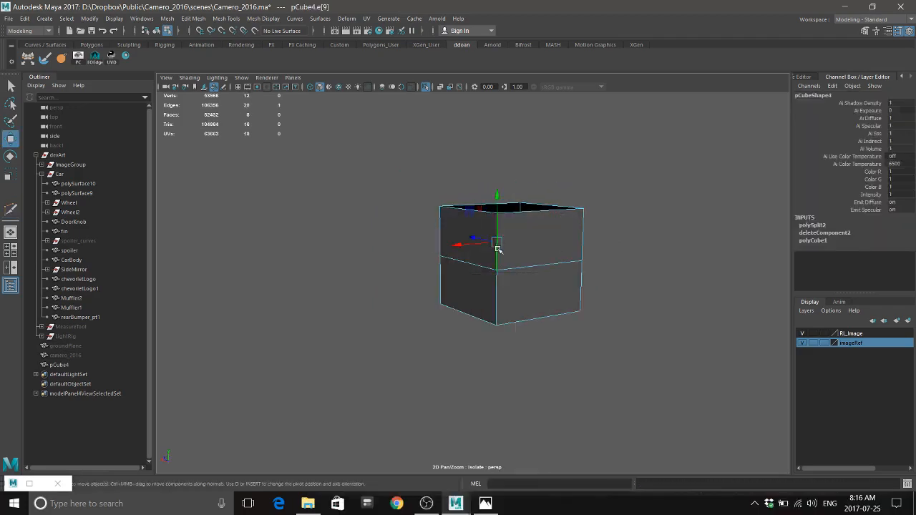
{"action": "left_click_drag", "start_coordinate": [526, 259], "coordinate": [501, 242], "text": "alt"}
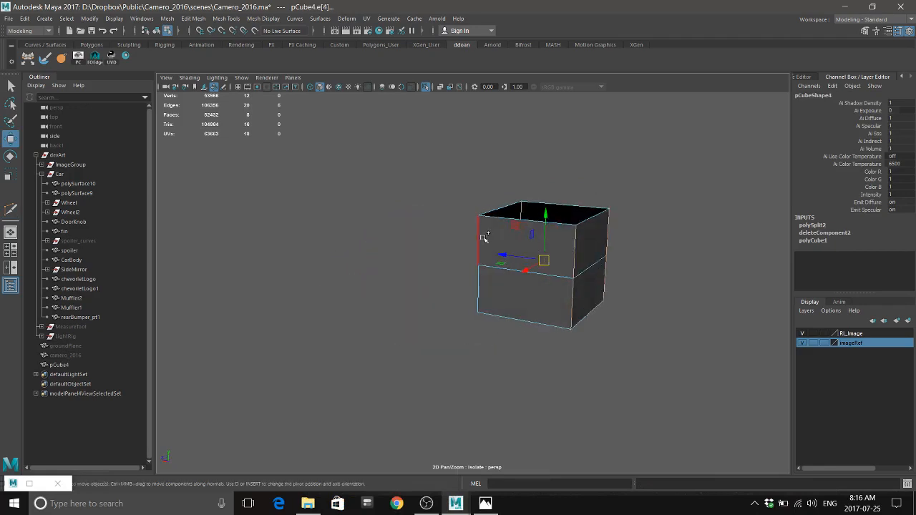
{"action": "left_click", "coordinate": [480, 237]}
{"action": "double_click", "coordinate": [484, 237], "text": "shift"}
{"action": "left_click_drag", "start_coordinate": [624, 237], "coordinate": [565, 237], "text": "alt"}
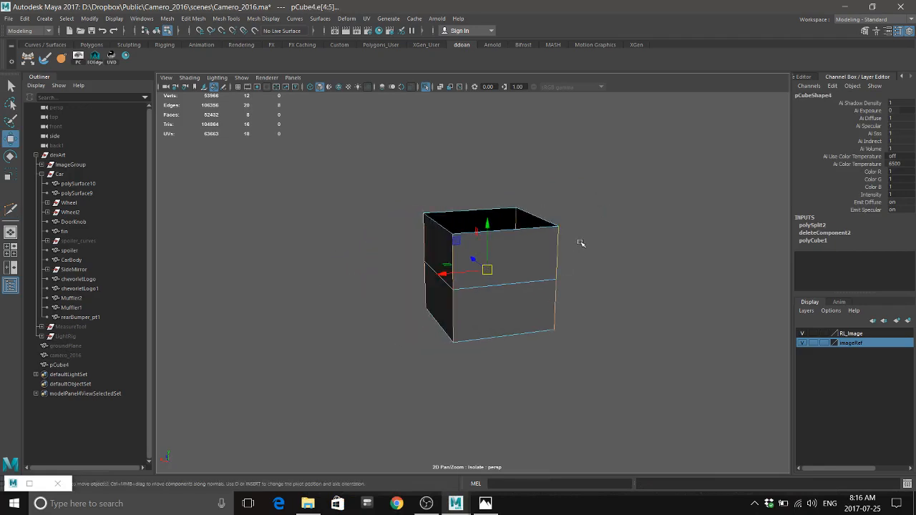
{"action": "right_click_drag", "start_coordinate": [581, 242], "coordinate": [577, 289], "text": "shift"}
{"action": "key", "text": "3"}
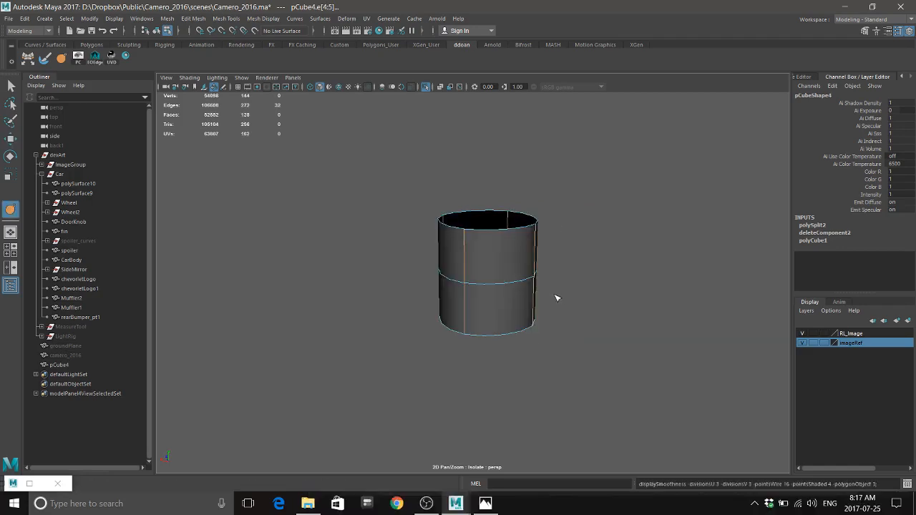
{"action": "middle_click_drag", "start_coordinate": [557, 297], "coordinate": [613, 295]}
{"action": "mouse_move", "coordinate": [562, 297]}
{"action": "left_mouse_down", "text": "alt"}
{"action": "mouse_move", "coordinate": [515, 280]}
{"action": "mouse_move", "coordinate": [562, 288]}
{"action": "mouse_move", "coordinate": [556, 297]}
{"action": "left_mouse_up", "text": "alt"}
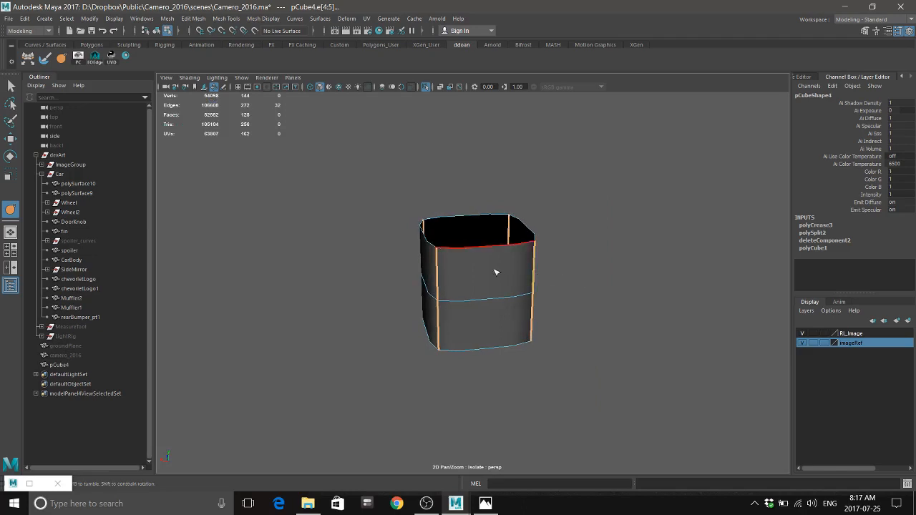
Scale the middle edge loop narrower along X so the support's sides curve inward
{"action": "key", "text": "w"}
{"action": "right_click_drag", "start_coordinate": [495, 230], "coordinate": [511, 206]}
{"action": "double_click", "coordinate": [498, 300]}
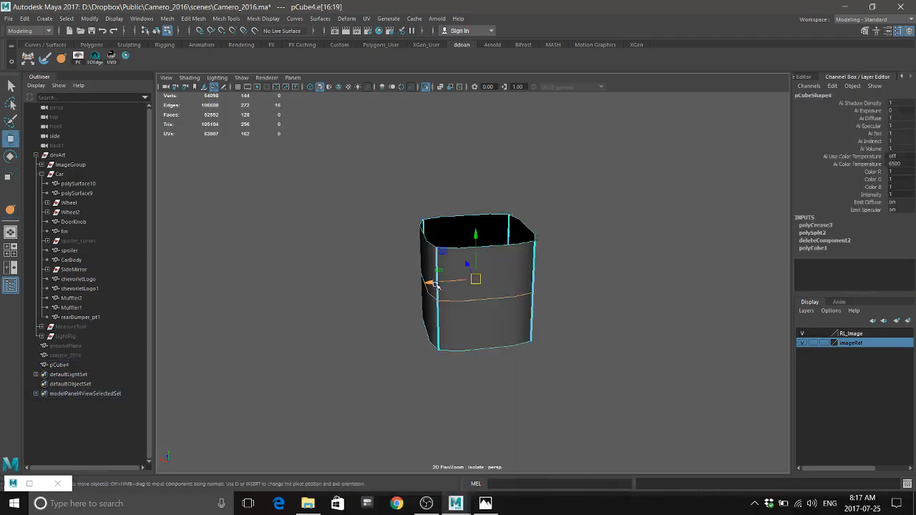
{"action": "key", "text": "r"}
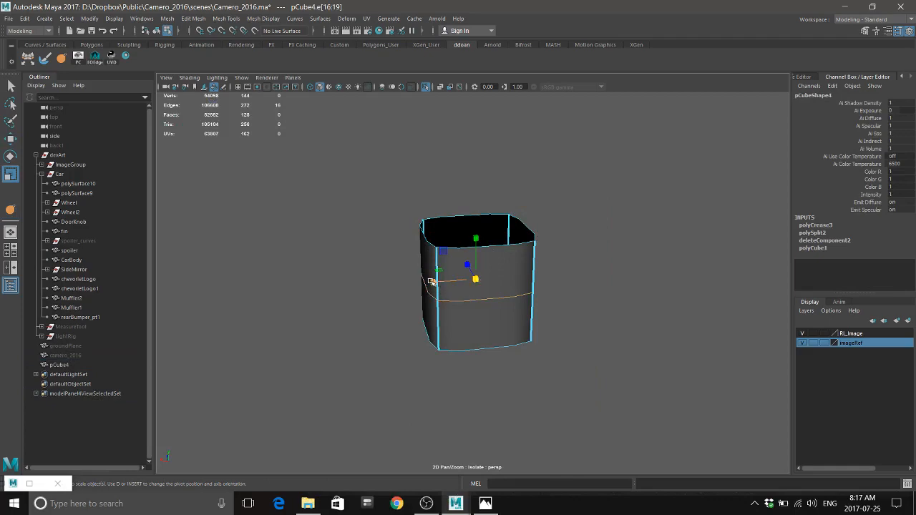
{"action": "left_click_drag", "start_coordinate": [432, 281], "coordinate": [433, 283]}
{"action": "left_click_drag", "start_coordinate": [489, 315], "coordinate": [479, 308], "text": "alt"}
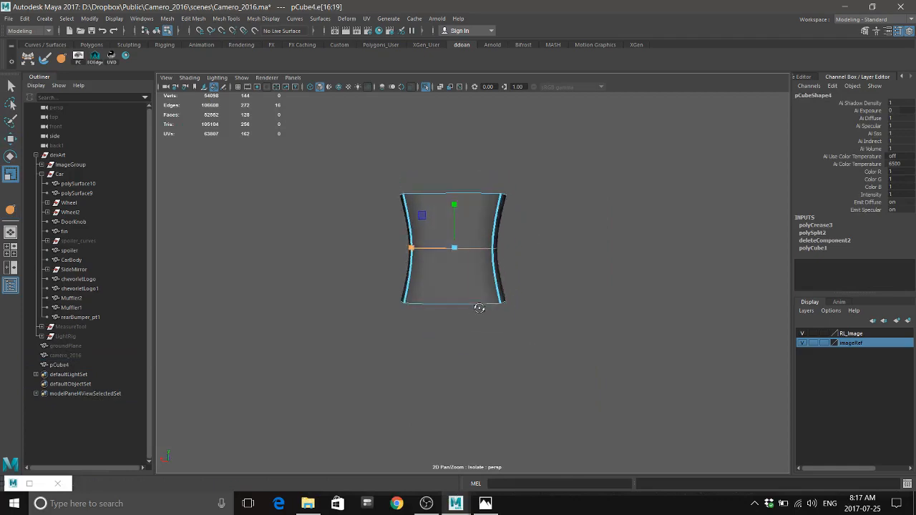
{"action": "right_click_drag", "start_coordinate": [472, 263], "coordinate": [487, 269]}
Check the supports in the rear-end reference photo and narrow the support's bottom vertices along X
{"action": "left_click", "coordinate": [485, 503]}
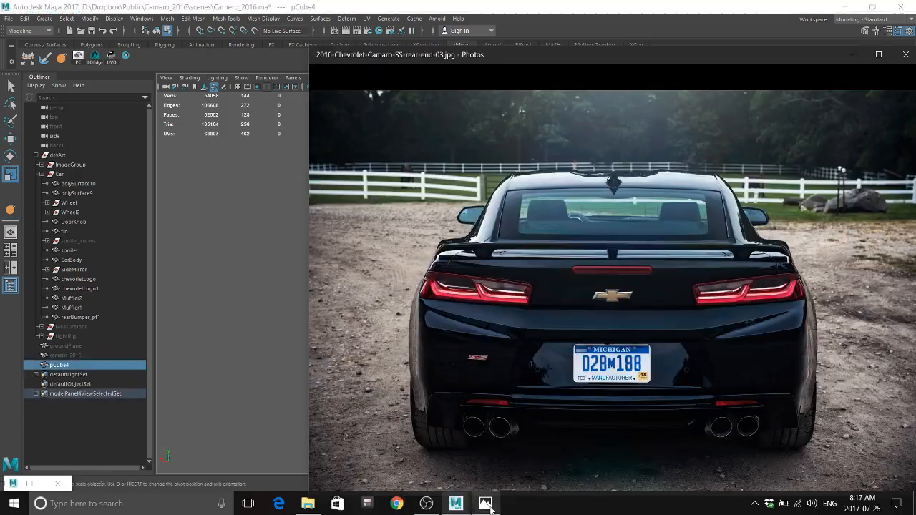
{"action": "left_click", "coordinate": [610, 3]}
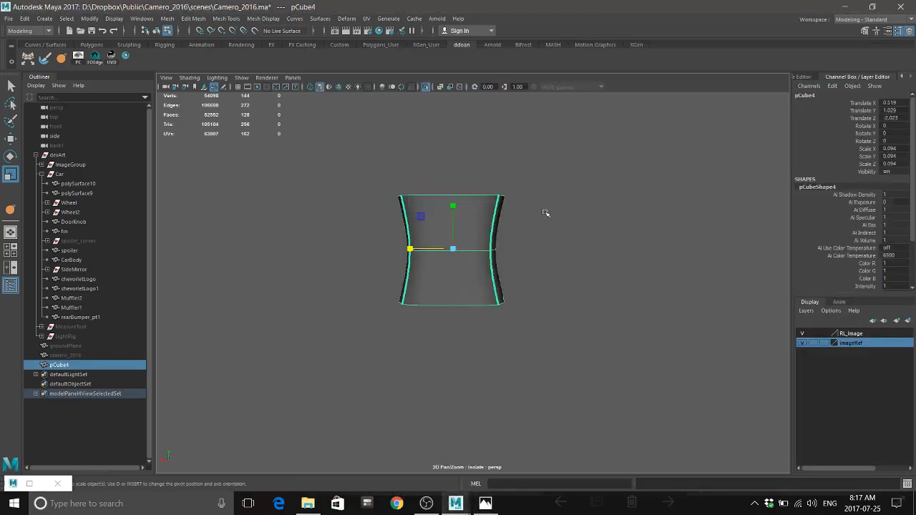
{"action": "right_click_drag", "start_coordinate": [481, 232], "coordinate": [438, 234]}
{"action": "left_click_drag", "start_coordinate": [378, 261], "coordinate": [586, 338]}
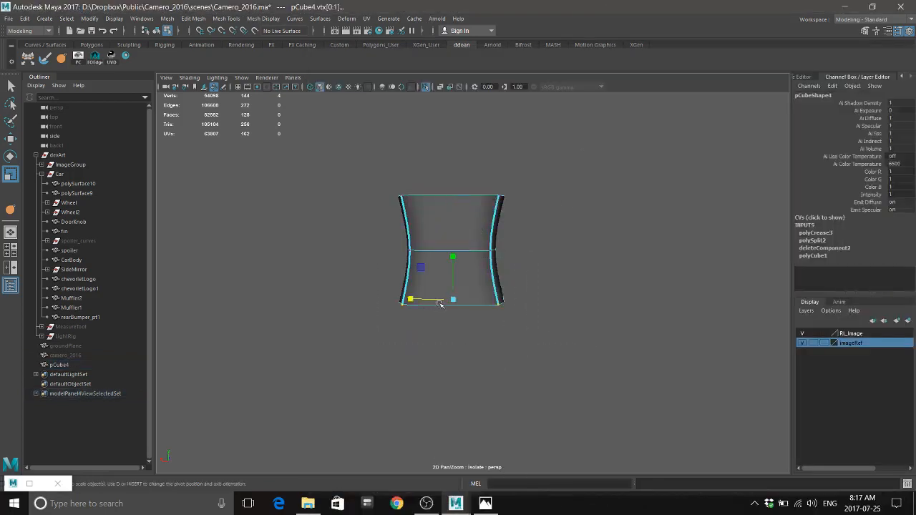
{"action": "left_click_drag", "start_coordinate": [441, 304], "coordinate": [455, 318], "text": "alt"}
{"action": "right_click_drag", "start_coordinate": [470, 231], "coordinate": [456, 290]}
{"action": "left_click_drag", "start_coordinate": [481, 309], "coordinate": [494, 297], "text": "alt"}
Recheck the reference photo and insert a horizontal edge loop near the top of the support
{"action": "left_click", "coordinate": [486, 503]}
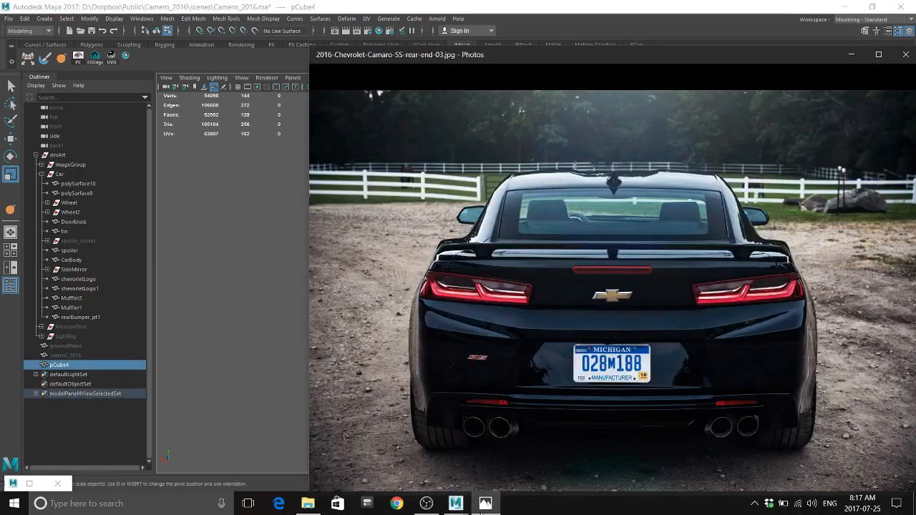
{"action": "left_click", "coordinate": [542, 35]}
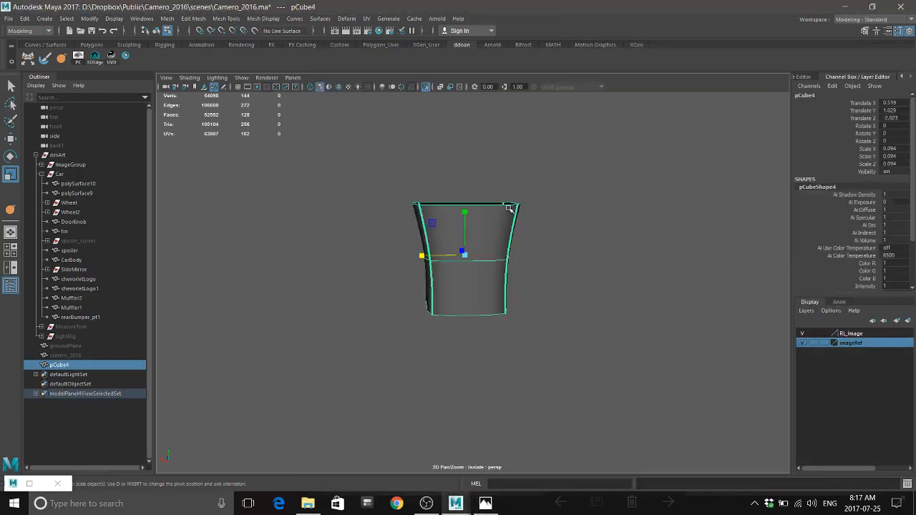
{"action": "left_click_drag", "start_coordinate": [509, 208], "coordinate": [460, 201], "text": "alt"}
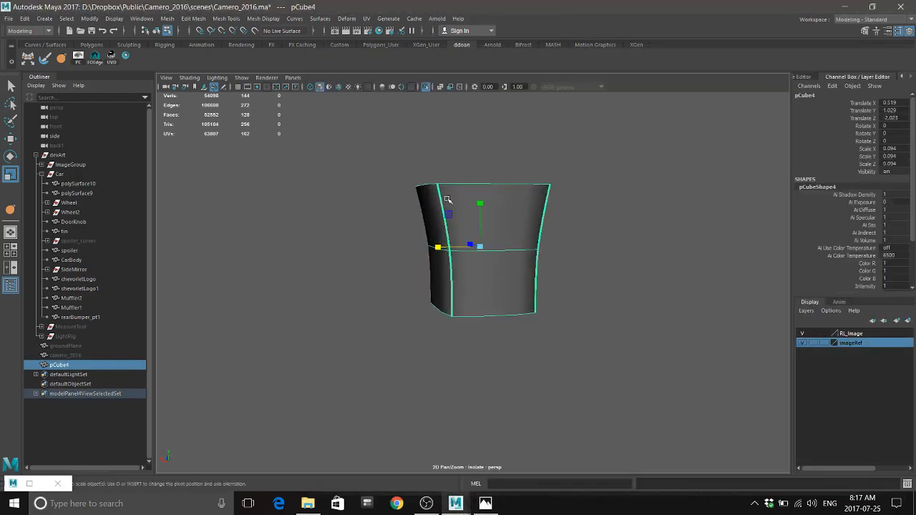
{"action": "right_click_drag", "start_coordinate": [444, 201], "coordinate": [405, 195], "text": "shift"}
{"action": "left_click", "coordinate": [430, 183]}
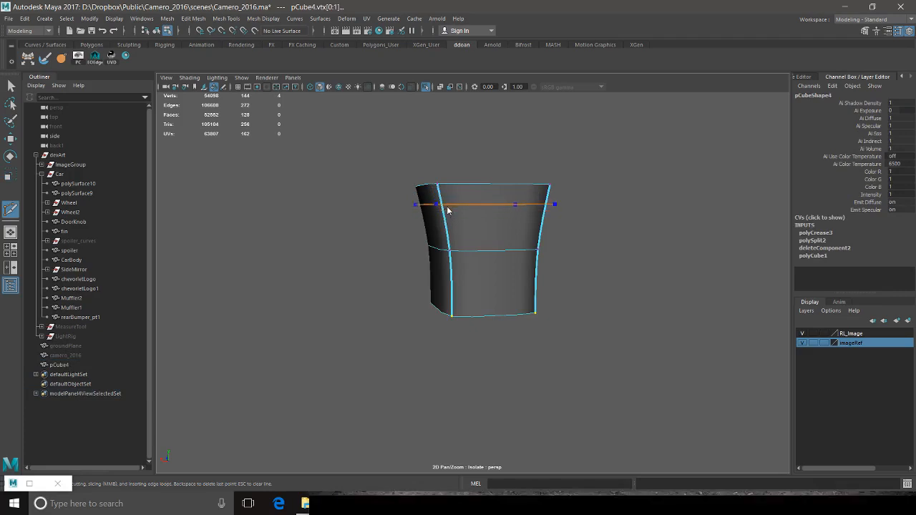
{"action": "left_click", "coordinate": [448, 209], "text": "ctrl"}
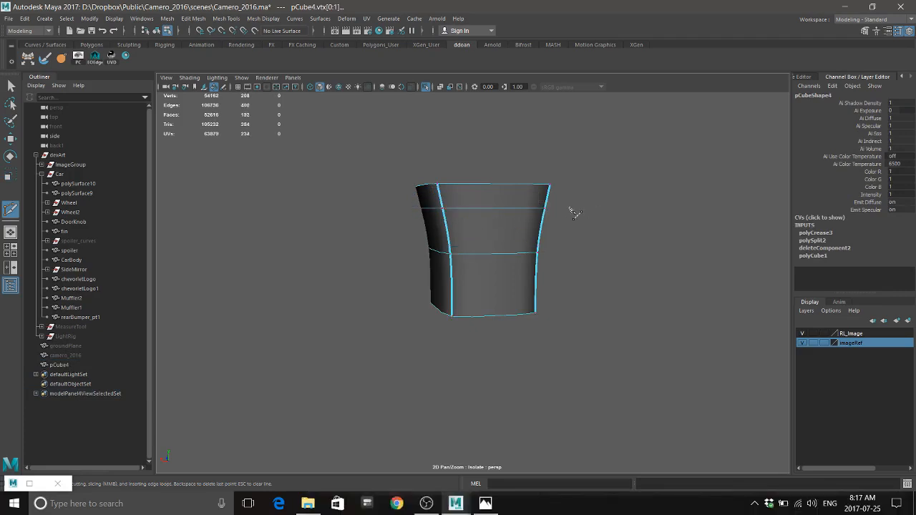
{"action": "left_click_drag", "start_coordinate": [574, 214], "coordinate": [635, 232], "text": "alt"}
{"action": "key", "text": "w"}
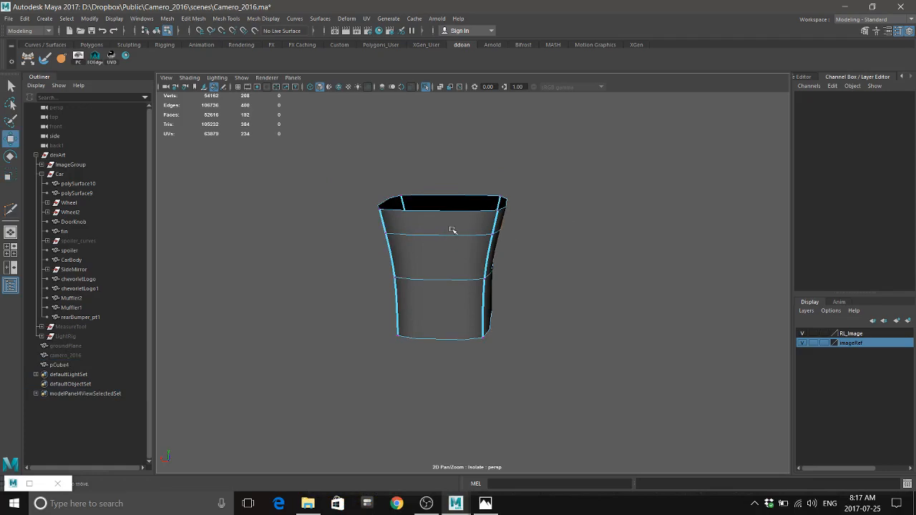
Scale the support's top border edge loop outward uniformly to flare the rim
{"action": "left_click_drag", "start_coordinate": [452, 230], "coordinate": [464, 223], "text": "alt"}
{"action": "right_click_drag", "start_coordinate": [478, 184], "coordinate": [478, 169]}
{"action": "double_click", "coordinate": [479, 174]}
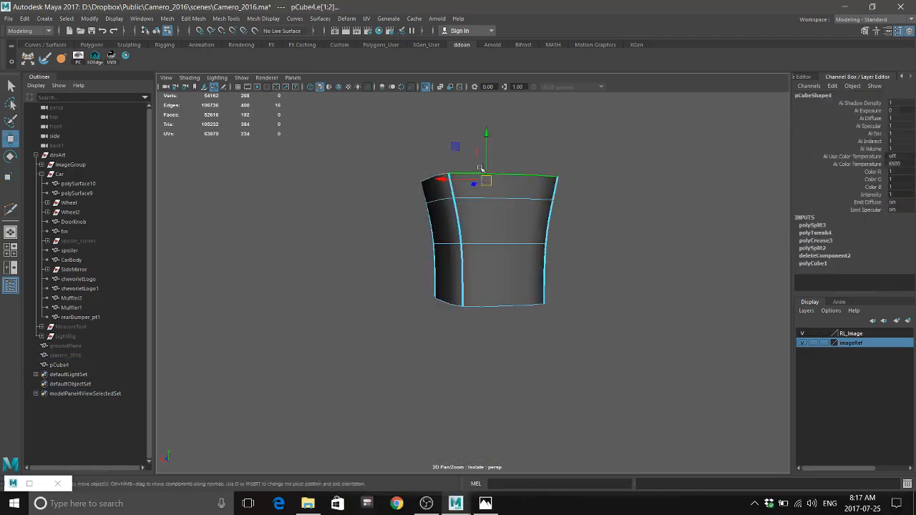
{"action": "key", "text": "r"}
{"action": "left_click_drag", "start_coordinate": [486, 181], "coordinate": [501, 206]}
Try scaling the upper edge loop outward, compare it with the reference photo, and undo the scaling
{"action": "double_click", "coordinate": [474, 199]}
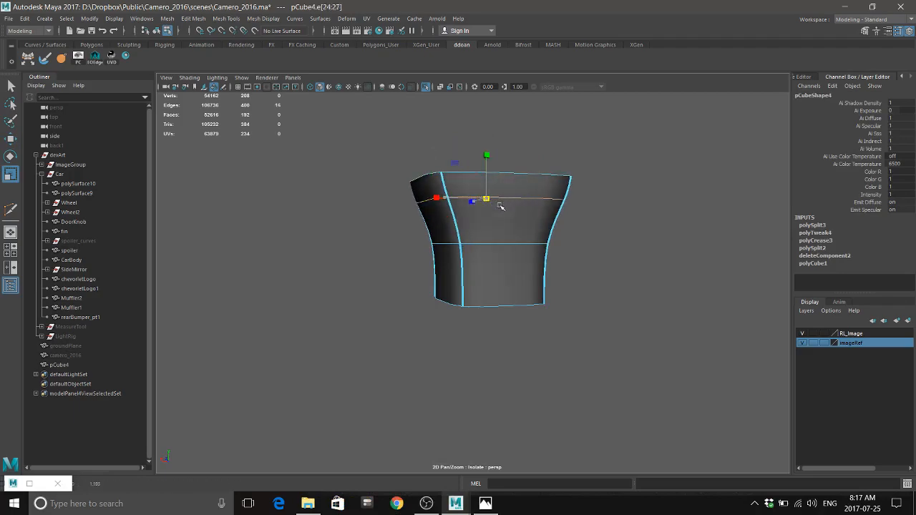
{"action": "left_click", "coordinate": [485, 504]}
{"action": "left_click", "coordinate": [485, 504]}
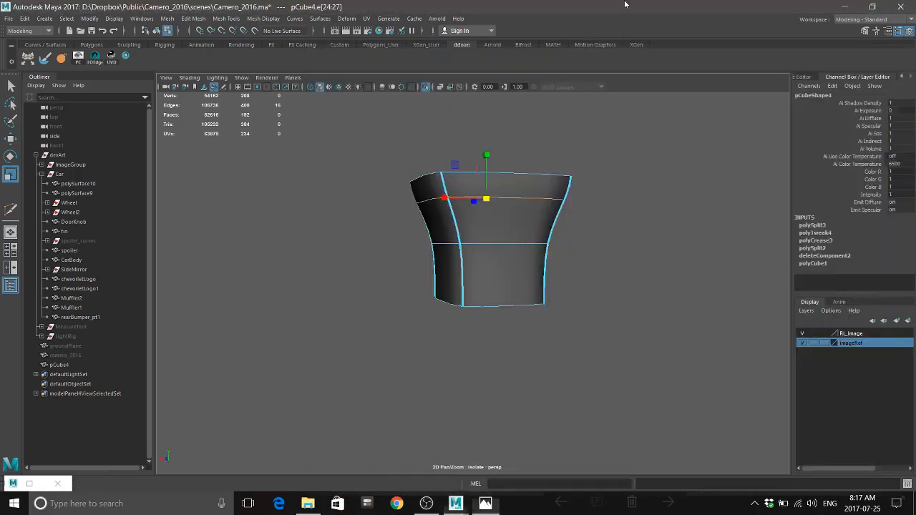
{"action": "key", "text": "ctrl+z"}
{"action": "key", "text": "ctrl+z"}
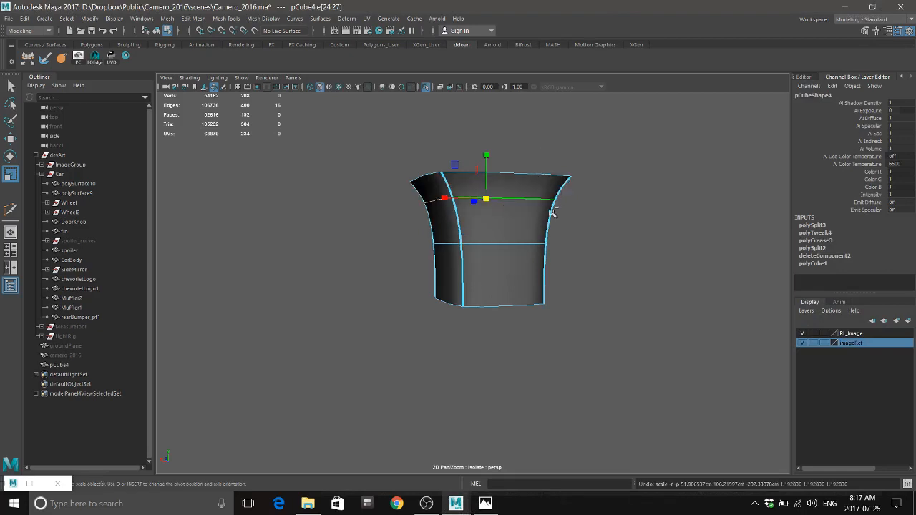
Scale the edge loop just below the rim slightly outward to soften the flare
{"action": "left_click_drag", "start_coordinate": [551, 212], "coordinate": [532, 227], "text": "alt"}
{"action": "double_click", "coordinate": [493, 228]}
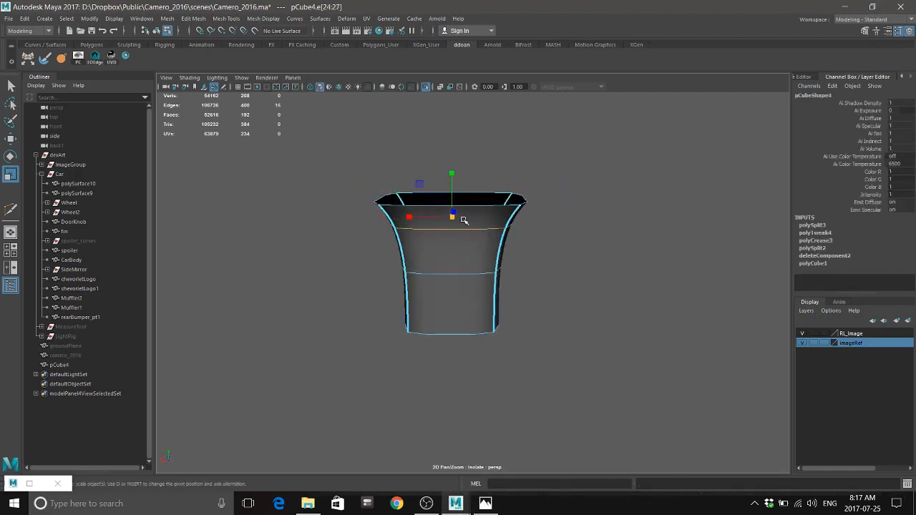
{"action": "left_click_drag", "start_coordinate": [454, 217], "coordinate": [460, 218]}
{"action": "left_click_drag", "start_coordinate": [491, 244], "coordinate": [486, 214], "text": "alt"}
Compare the flared support and its bottom opening with the supports in the rear-end reference photo
{"action": "left_click", "coordinate": [486, 504]}
{"action": "left_click", "coordinate": [536, 5]}
{"action": "left_click", "coordinate": [481, 269]}
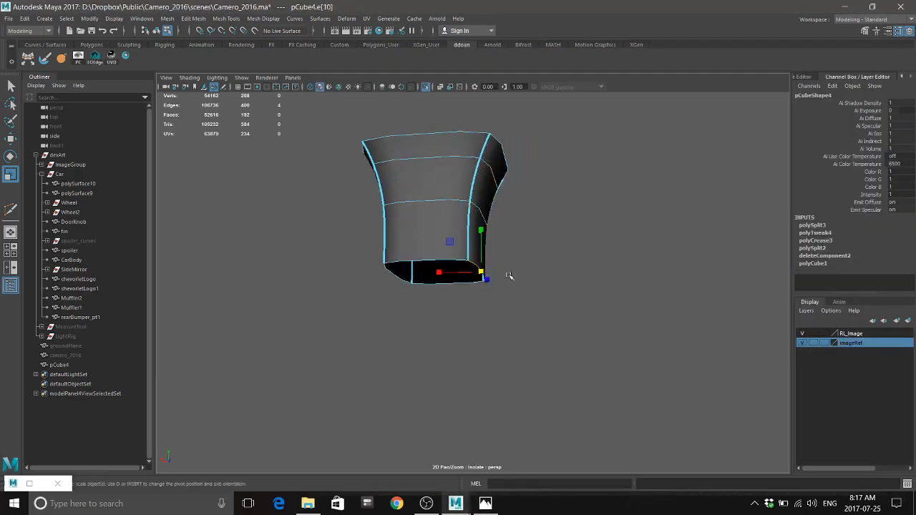
{"action": "left_click_drag", "start_coordinate": [509, 277], "coordinate": [514, 296], "text": "alt"}
{"action": "left_click", "coordinate": [485, 503]}
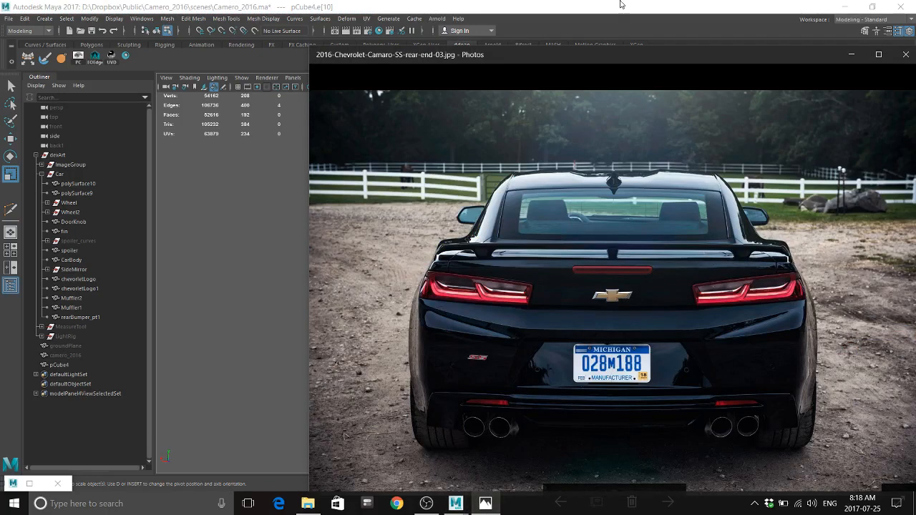
Browse the reference photos to the rear view of the yellow Camaro SS and examine its spoiler supports
{"action": "left_click", "coordinate": [603, 14]}
{"action": "left_click", "coordinate": [490, 506]}
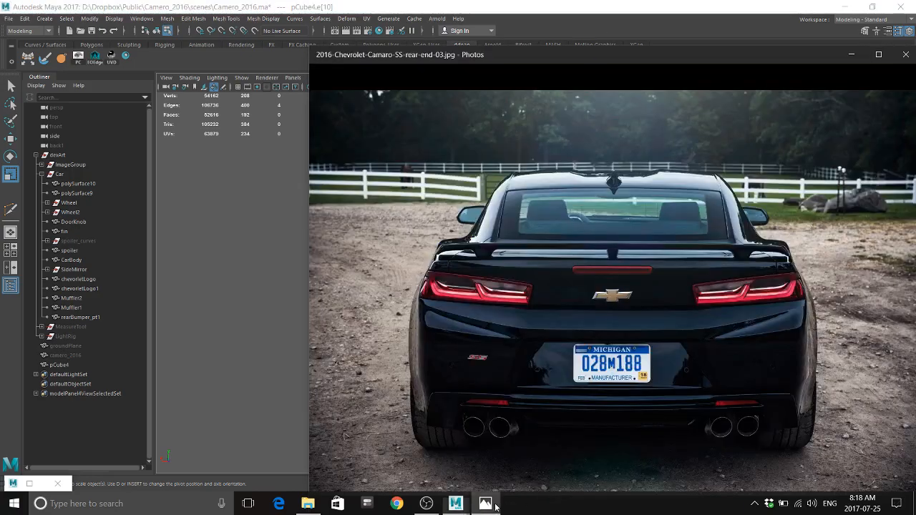
{"action": "scroll", "coordinate": [579, 370], "scroll_direction": "down", "scroll_amount": 1}
{"action": "scroll", "coordinate": [578, 370], "scroll_direction": "down", "scroll_amount": 2}
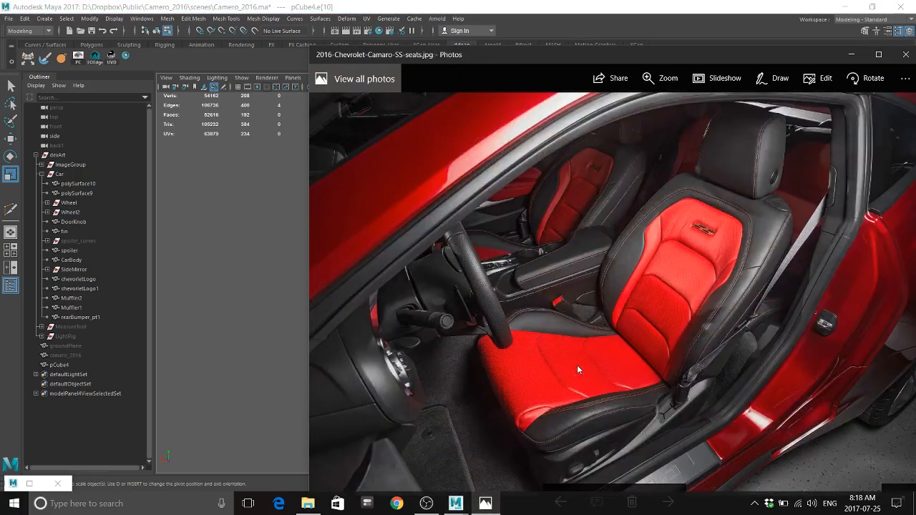
{"action": "scroll", "coordinate": [579, 370], "scroll_direction": "down", "scroll_amount": 1}
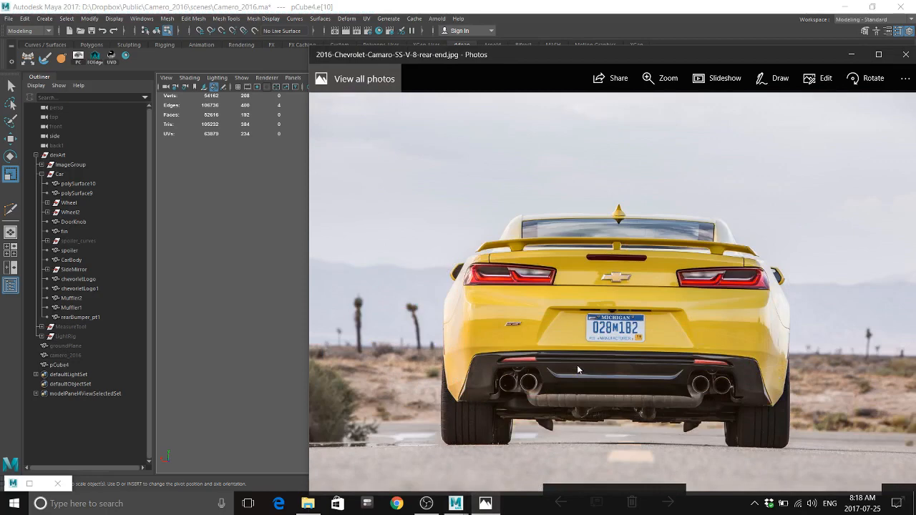
{"action": "left_click", "coordinate": [627, 6]}
Insert a vertical edge loop down the middle of each of the support's four sides with the Multi-Cut tool
{"action": "mouse_move", "coordinate": [513, 223]}
{"action": "left_mouse_down", "text": "alt"}
{"action": "mouse_move", "coordinate": [520, 243]}
{"action": "mouse_move", "coordinate": [517, 236]}
{"action": "left_mouse_up", "text": "alt"}
{"action": "right_click", "coordinate": [498, 235], "text": "shift"}
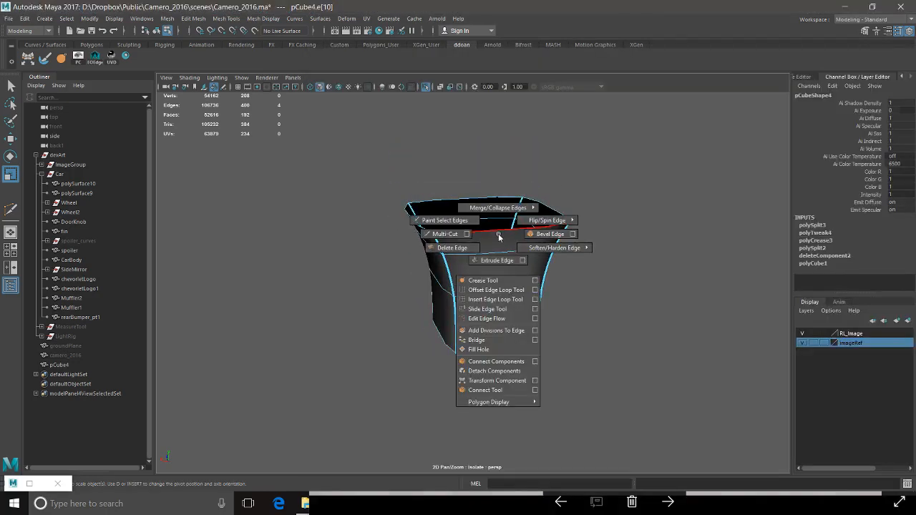
{"action": "left_click", "coordinate": [445, 234]}
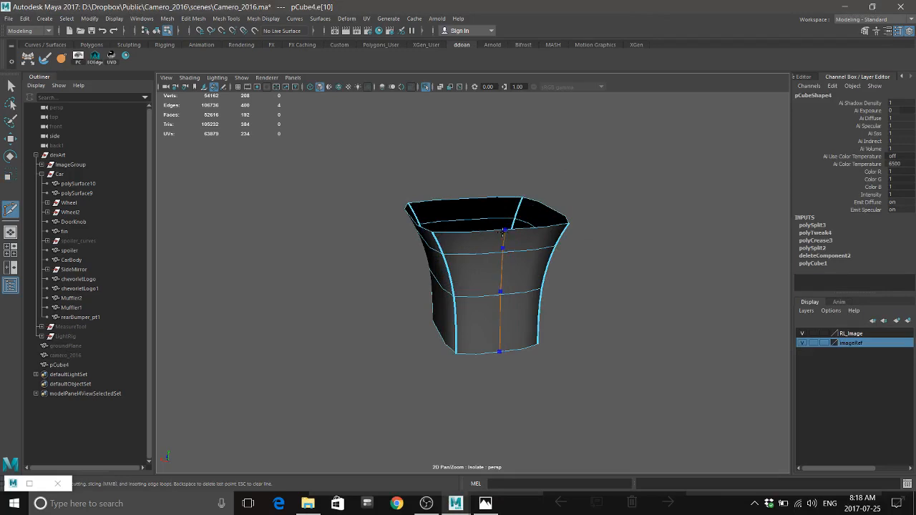
{"action": "left_click", "coordinate": [514, 234]}
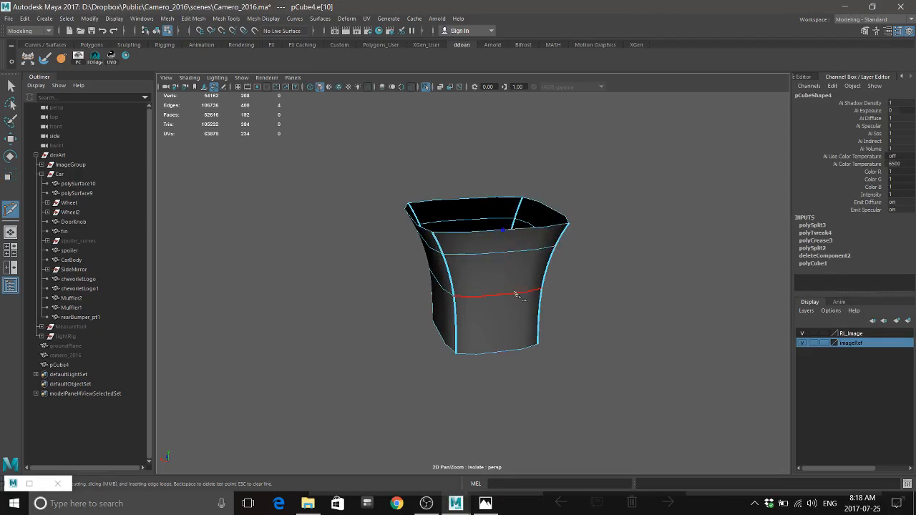
{"action": "left_click", "coordinate": [495, 236]}
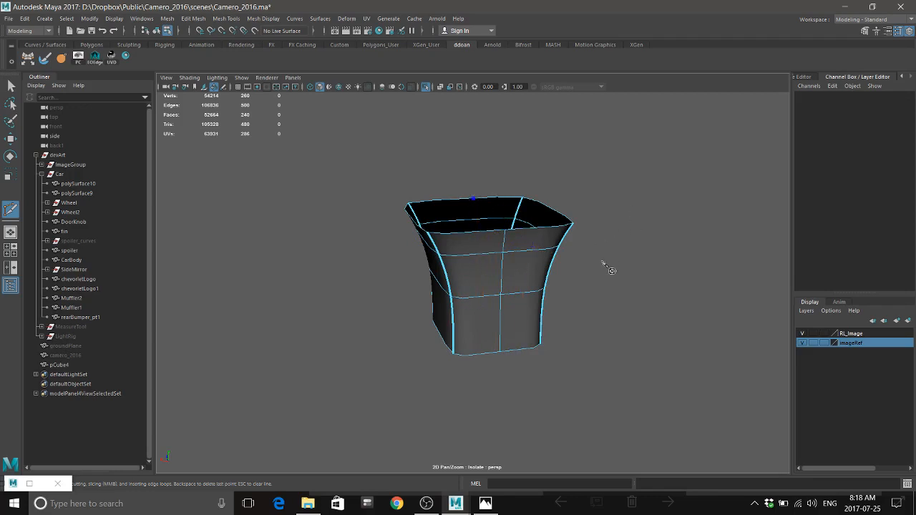
{"action": "left_click_drag", "start_coordinate": [610, 270], "coordinate": [570, 252], "text": "alt"}
{"action": "left_click", "coordinate": [461, 249], "text": "ctrl"}
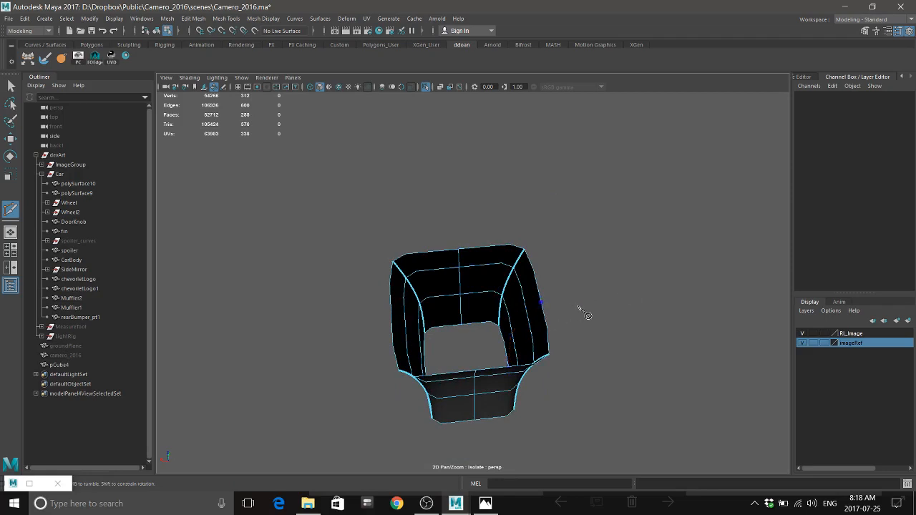
{"action": "key", "text": "backslash"}
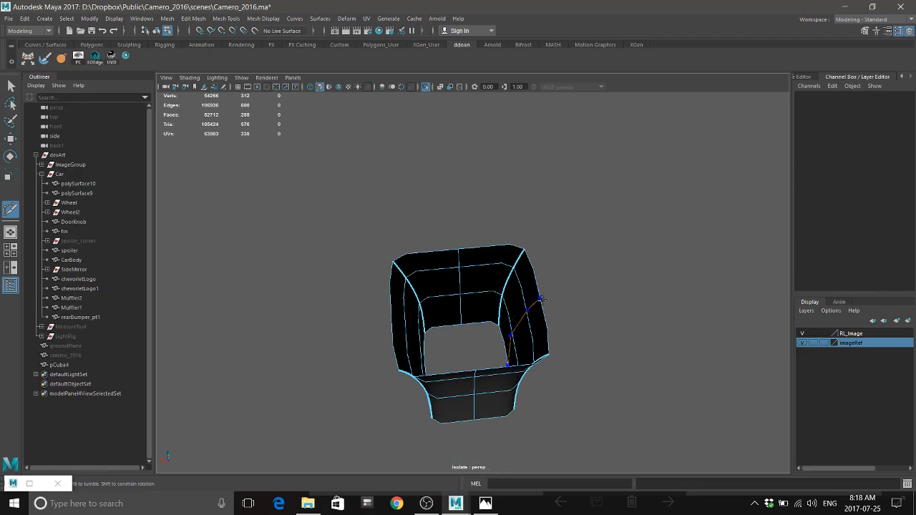
{"action": "left_click", "coordinate": [542, 299], "text": "ctrl"}
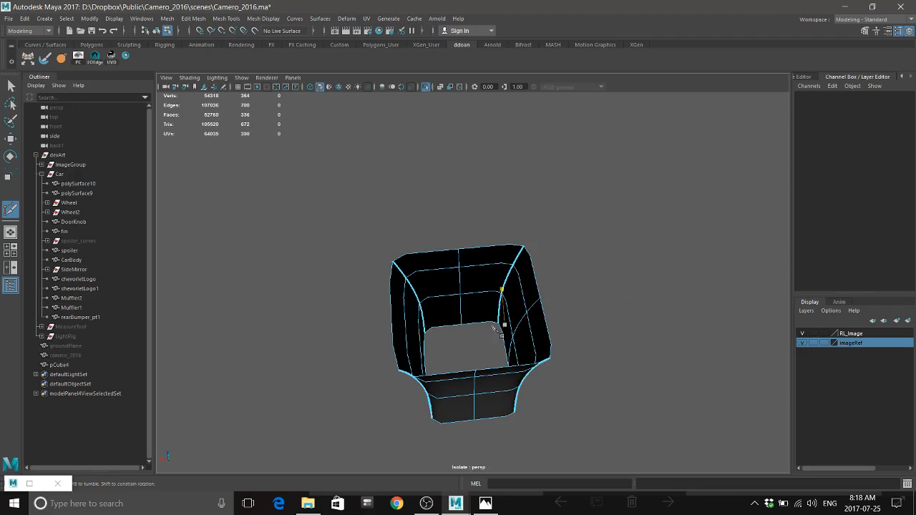
{"action": "left_click", "coordinate": [397, 315], "text": "ctrl"}
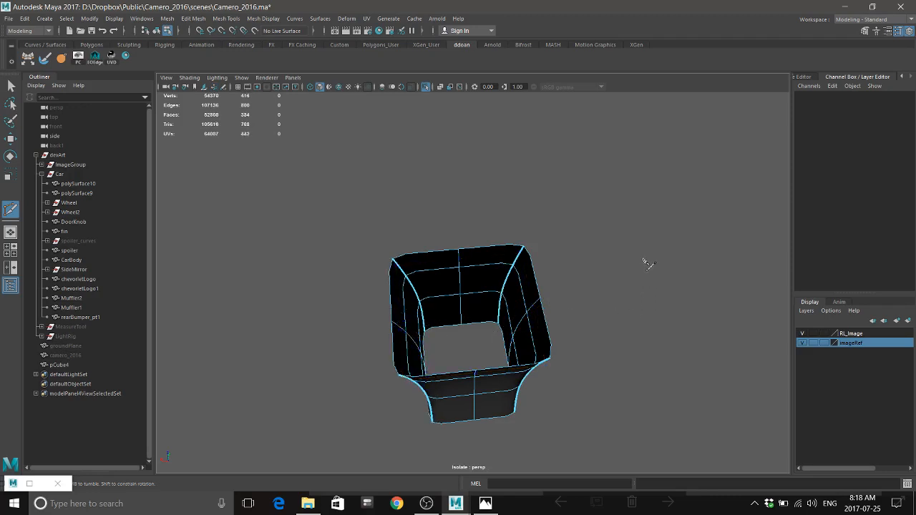
Scale the vertical middle edge loops on the support's four sides outward to give it a rounder cross-section
{"action": "left_click_drag", "start_coordinate": [620, 305], "coordinate": [630, 303], "text": "alt"}
{"action": "key", "text": "w"}
{"action": "mouse_move", "coordinate": [572, 317]}
{"action": "left_mouse_down", "text": "alt"}
{"action": "mouse_move", "coordinate": [458, 299]}
{"action": "mouse_move", "coordinate": [565, 300]}
{"action": "mouse_move", "coordinate": [570, 284]}
{"action": "mouse_move", "coordinate": [574, 309]}
{"action": "mouse_move", "coordinate": [552, 331]}
{"action": "mouse_move", "coordinate": [547, 364]}
{"action": "mouse_move", "coordinate": [566, 321]}
{"action": "mouse_move", "coordinate": [581, 321]}
{"action": "left_mouse_up", "text": "alt"}
{"action": "double_click", "coordinate": [557, 282]}
{"action": "double_click", "coordinate": [609, 262], "text": "shift"}
{"action": "double_click", "coordinate": [578, 359]}
{"action": "double_click", "coordinate": [566, 322], "text": "shift"}
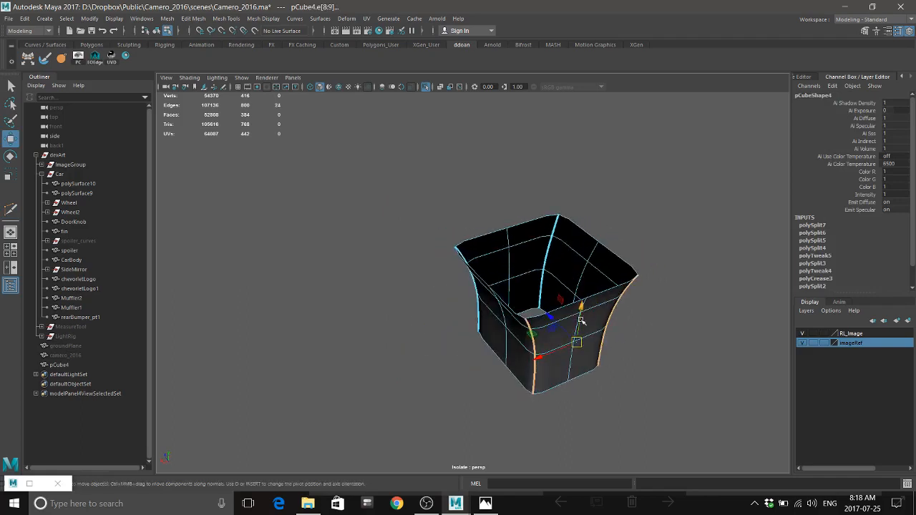
{"action": "double_click", "coordinate": [569, 371]}
{"action": "double_click", "coordinate": [509, 239], "text": "shift"}
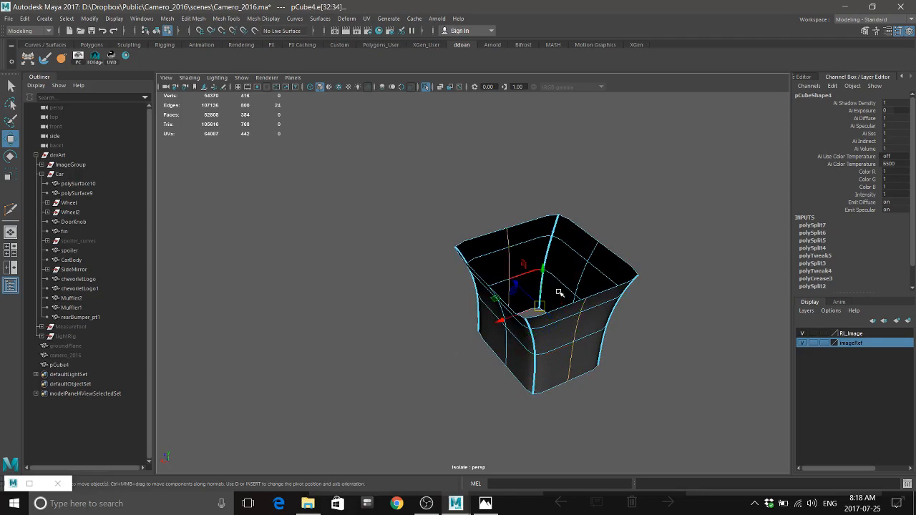
{"action": "left_click_drag", "start_coordinate": [556, 292], "coordinate": [587, 301], "text": "alt"}
{"action": "left_click_drag", "start_coordinate": [515, 360], "coordinate": [561, 285], "text": "alt"}
{"action": "double_click", "coordinate": [538, 321], "text": "shift"}
{"action": "key", "text": "r"}
{"action": "right_click_drag", "start_coordinate": [559, 231], "coordinate": [557, 290]}
Convert the support's top border edges to vertices and snap them vertically to a corner vertex to level the rim
{"action": "right_click_drag", "start_coordinate": [513, 208], "coordinate": [458, 208]}
{"action": "left_click_drag", "start_coordinate": [459, 209], "coordinate": [490, 217], "text": "alt"}
{"action": "right_click_drag", "start_coordinate": [488, 206], "coordinate": [491, 170]}
{"action": "double_click", "coordinate": [433, 223]}
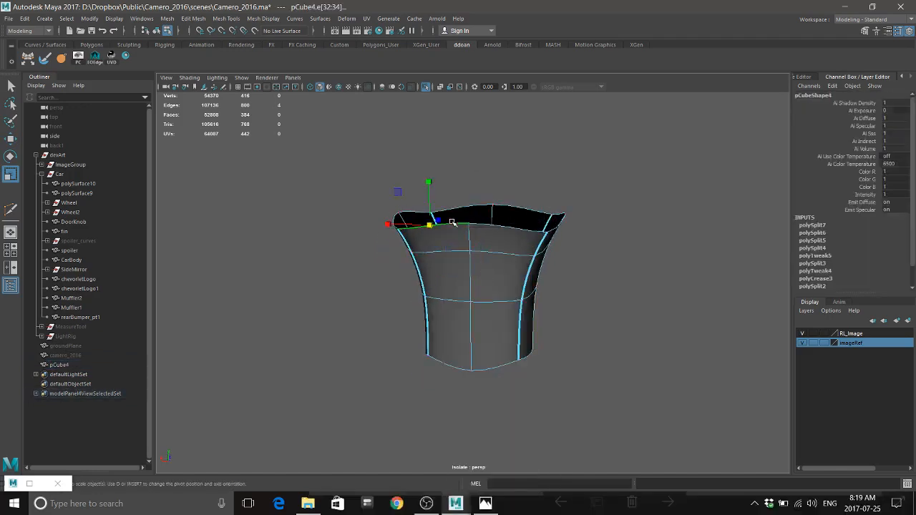
{"action": "key", "text": "w"}
{"action": "right_click_drag", "start_coordinate": [524, 212], "coordinate": [491, 184]}
{"action": "right_click_drag", "start_coordinate": [515, 218], "coordinate": [484, 172], "text": "ctrl"}
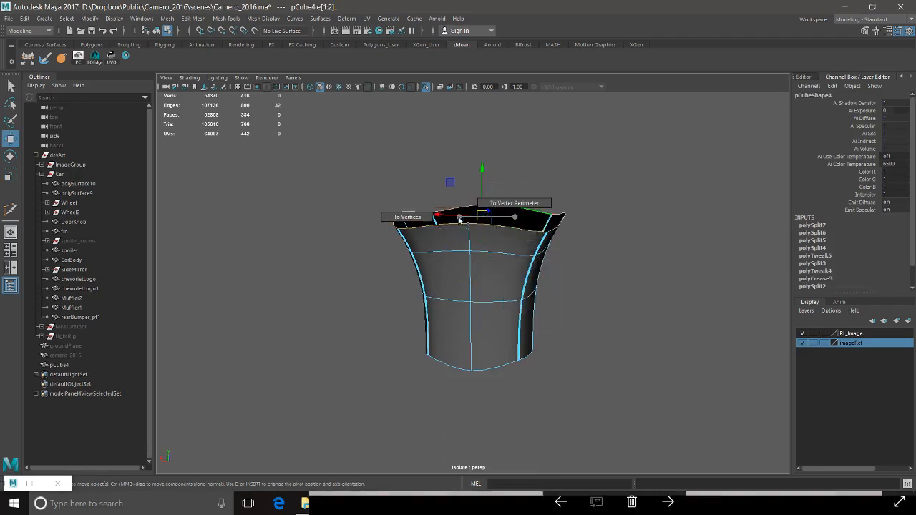
{"action": "left_click", "coordinate": [544, 232], "text": "ctrl"}
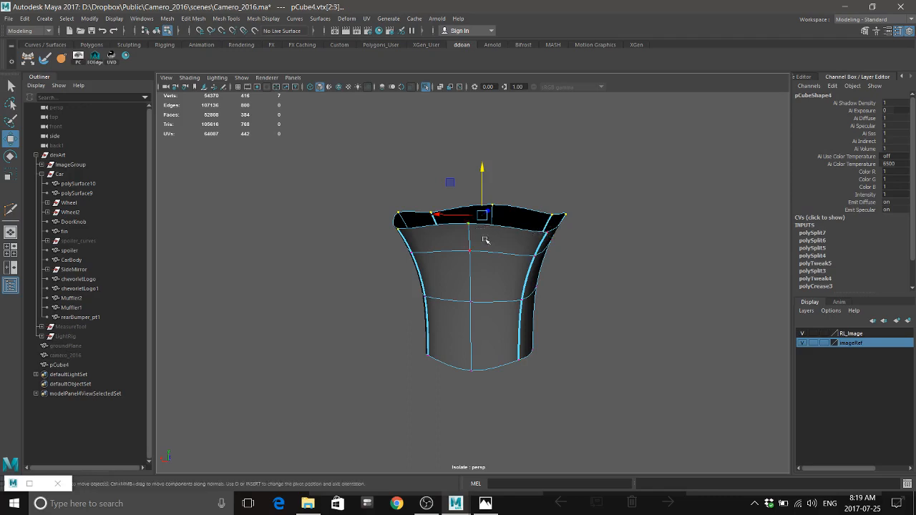
{"action": "middle_click_drag", "start_coordinate": [547, 232], "coordinate": [549, 229]}
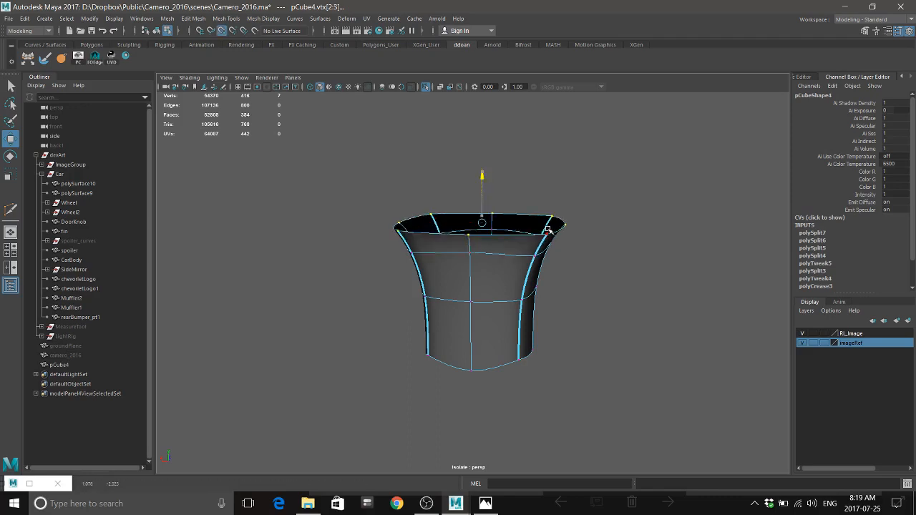
Level the support's bottom border vertices by snapping them to a corner vertex's height, and check the shape against the rear-end photo
{"action": "left_click_drag", "start_coordinate": [541, 259], "coordinate": [494, 297], "text": "alt"}
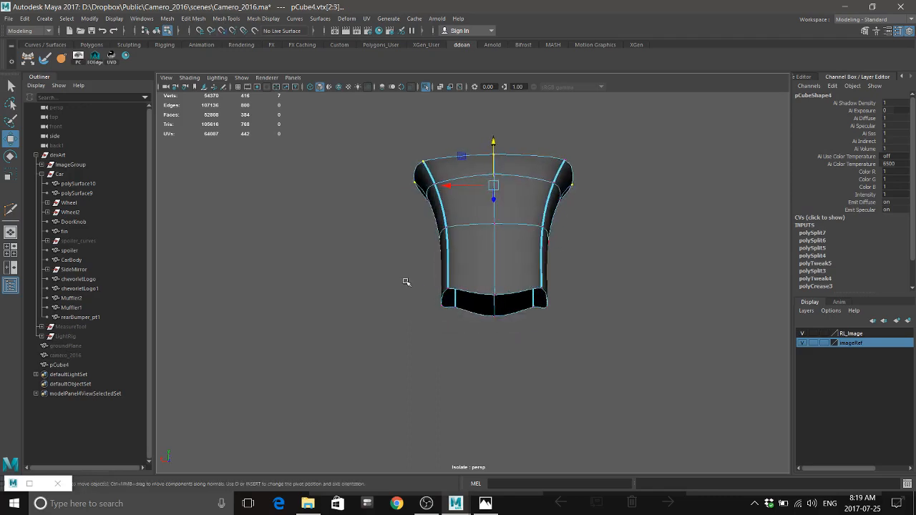
{"action": "left_click_drag", "start_coordinate": [406, 282], "coordinate": [571, 338]}
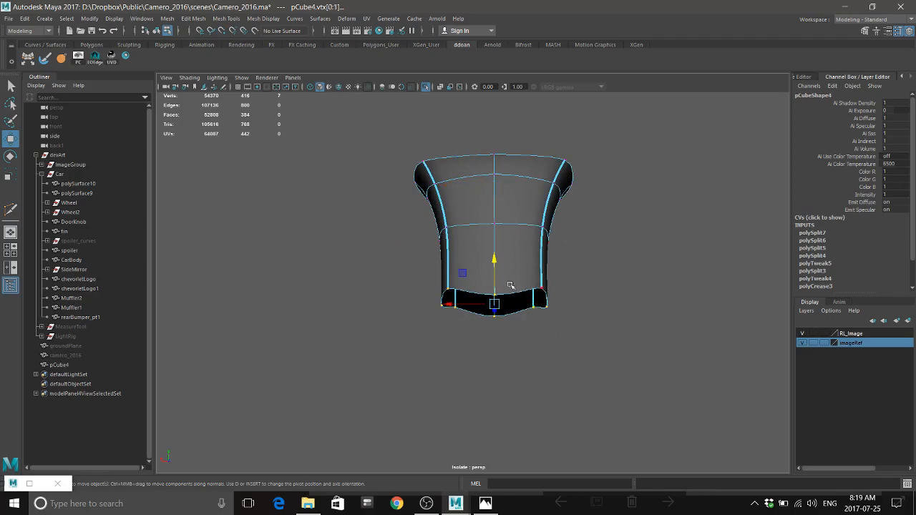
{"action": "left_click", "coordinate": [496, 262]}
{"action": "middle_click_drag", "start_coordinate": [540, 282], "coordinate": [543, 286]}
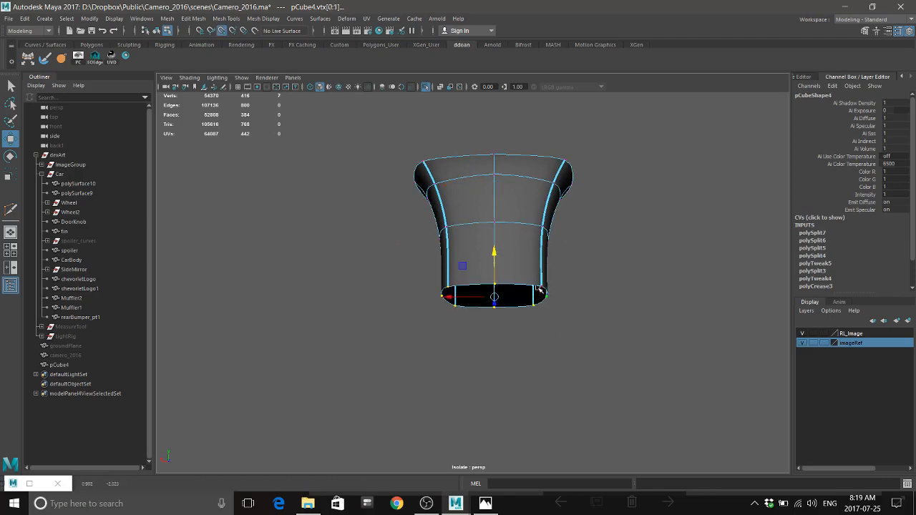
{"action": "left_click_drag", "start_coordinate": [540, 290], "coordinate": [548, 263], "text": "alt"}
{"action": "right_click_drag", "start_coordinate": [548, 264], "coordinate": [565, 240]}
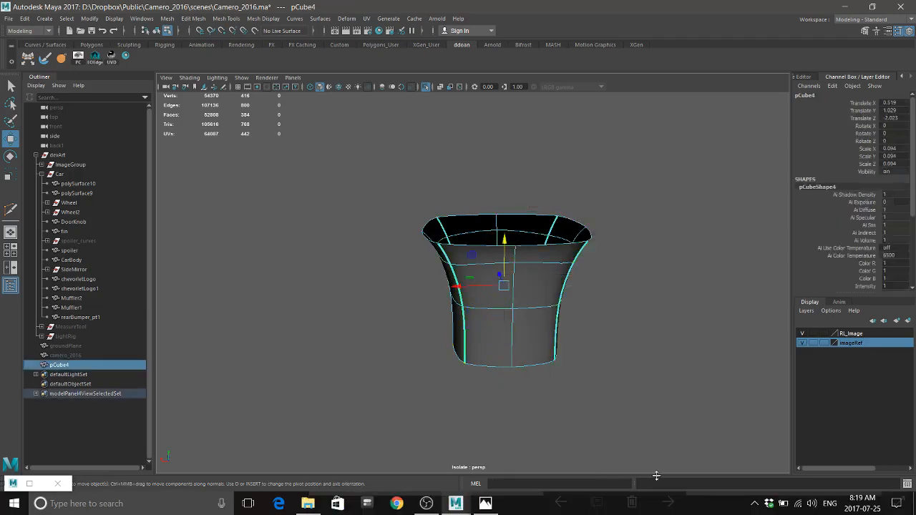
{"action": "mouse_move", "coordinate": [593, 394]}
{"action": "left_mouse_down", "text": "alt"}
{"action": "mouse_move", "coordinate": [624, 415]}
{"action": "mouse_move", "coordinate": [605, 405]}
{"action": "left_mouse_up", "text": "alt"}
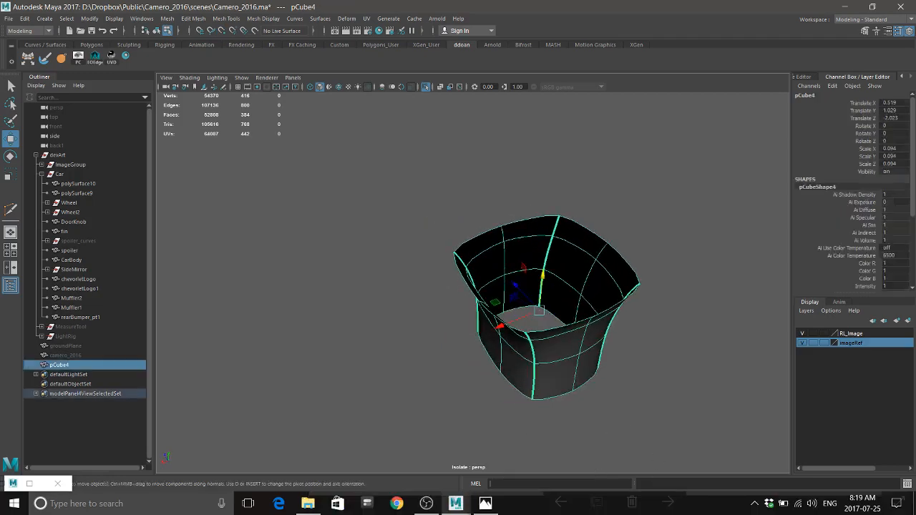
{"action": "left_click", "coordinate": [486, 503]}
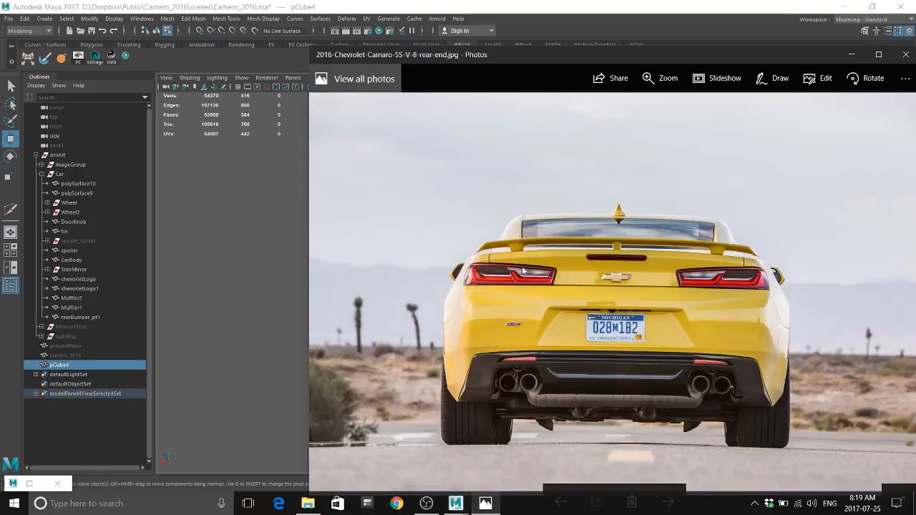
{"action": "left_click", "coordinate": [585, 14]}
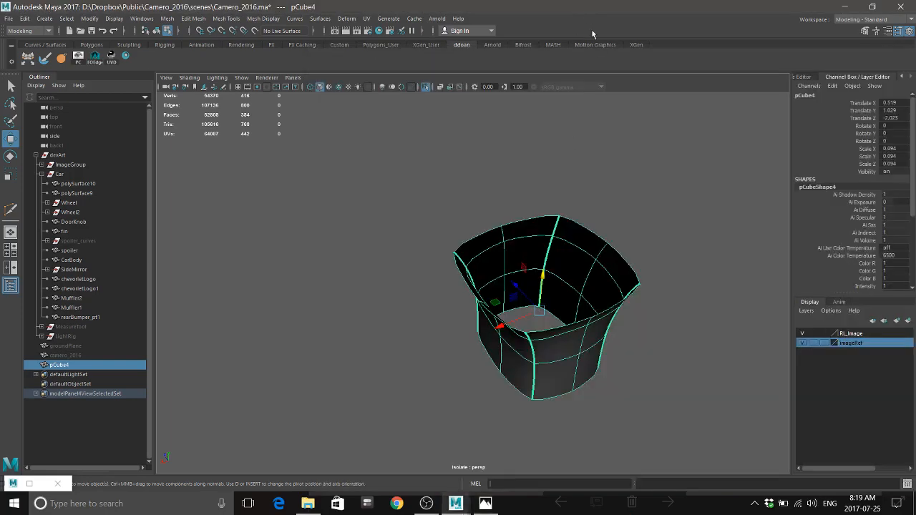
Adjust the crease on the support's four vertical corner edge loops with the Crease Tool and return to object mode
{"action": "left_click_drag", "start_coordinate": [555, 248], "coordinate": [537, 272], "text": "alt"}
{"action": "right_click", "coordinate": [544, 262]}
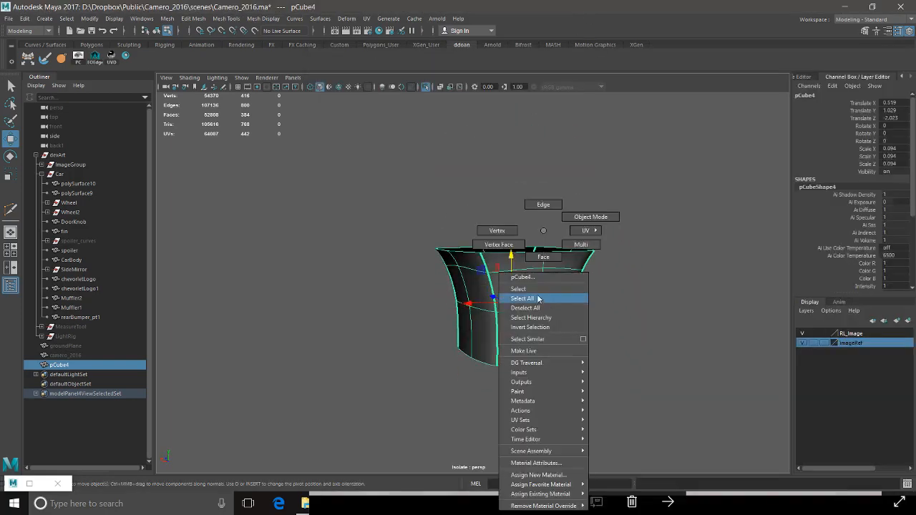
{"action": "left_click", "coordinate": [543, 205]}
{"action": "double_click", "coordinate": [490, 265]}
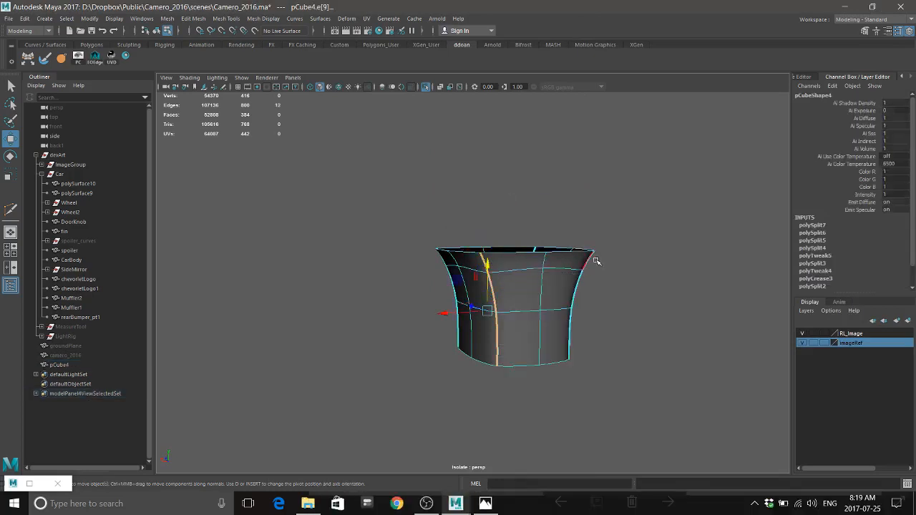
{"action": "double_click", "coordinate": [589, 256], "text": "shift"}
{"action": "left_click_drag", "start_coordinate": [590, 257], "coordinate": [506, 260], "text": "alt"}
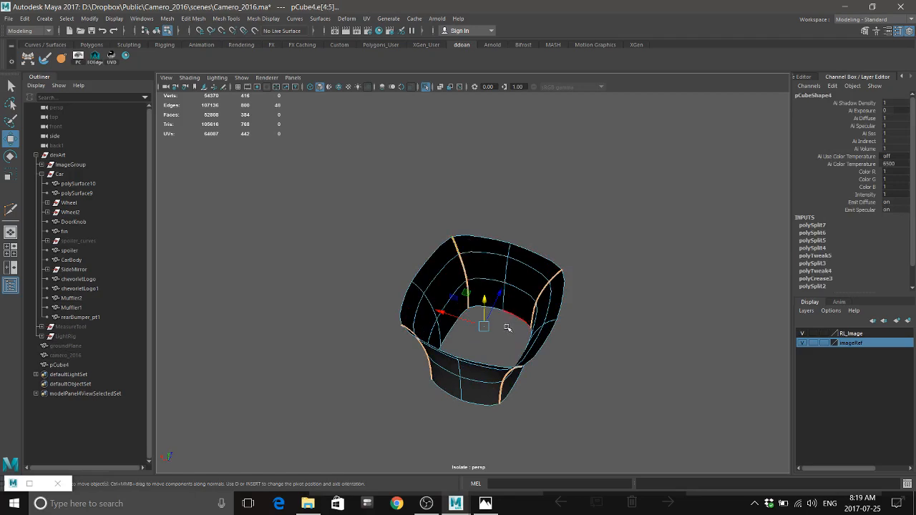
{"action": "left_click_drag", "start_coordinate": [507, 328], "coordinate": [594, 301], "text": "alt"}
{"action": "right_click_drag", "start_coordinate": [595, 301], "coordinate": [591, 346], "text": "shift"}
{"action": "middle_click_drag", "start_coordinate": [605, 348], "coordinate": [623, 350]}
{"action": "left_click_drag", "start_coordinate": [622, 350], "coordinate": [533, 270], "text": "alt"}
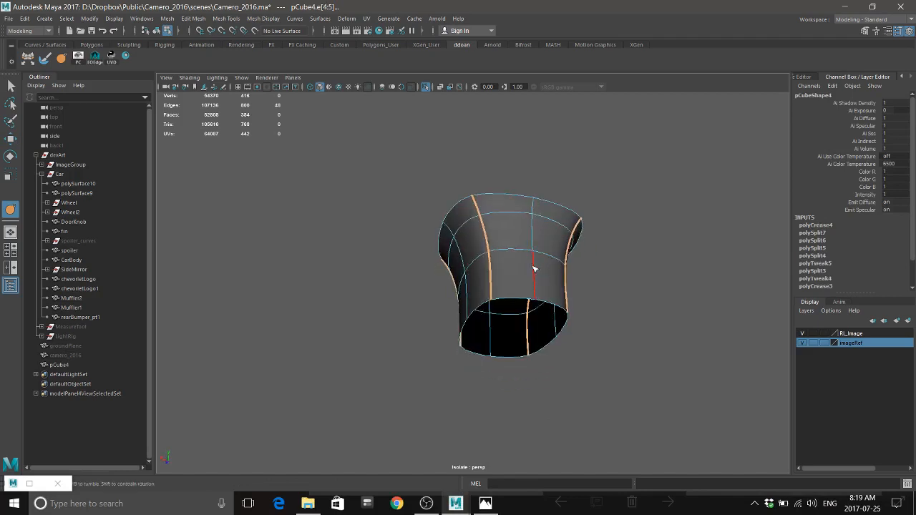
{"action": "key", "text": "w"}
{"action": "right_click_drag", "start_coordinate": [531, 264], "coordinate": [576, 228]}
Compare the creased support's profile with the spoiler supports in the yellow Camaro rear-end photo
{"action": "left_click_drag", "start_coordinate": [509, 326], "coordinate": [505, 345], "text": "alt"}
{"action": "left_click", "coordinate": [485, 503]}
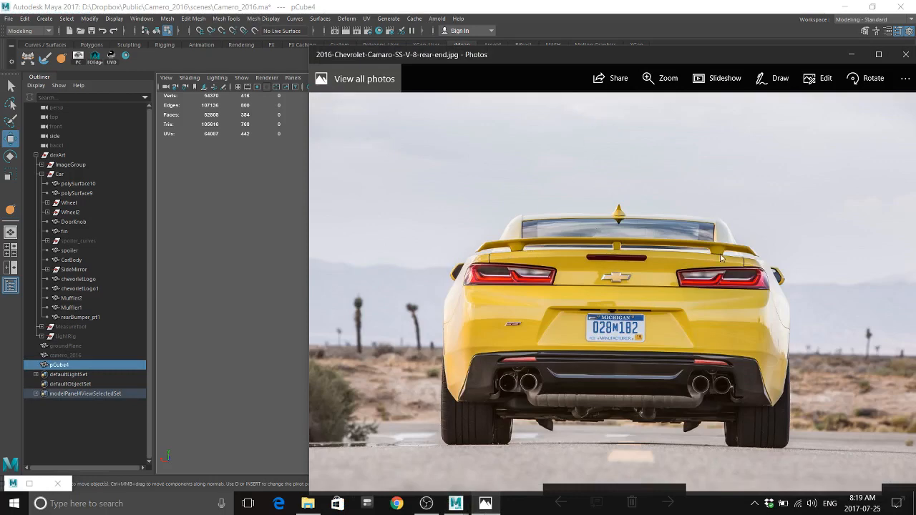
{"action": "left_click", "coordinate": [623, 12]}
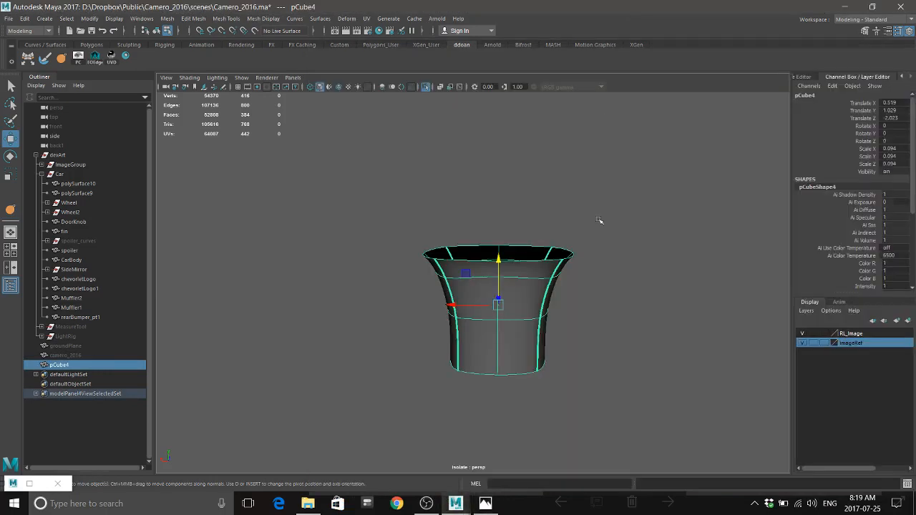
Try scaling the support's bottom border vertices narrower along its width, compare with the reference photo, and undo the scaling
{"action": "left_click_drag", "start_coordinate": [599, 221], "coordinate": [587, 286], "text": "alt"}
{"action": "right_click_drag", "start_coordinate": [540, 231], "coordinate": [494, 232]}
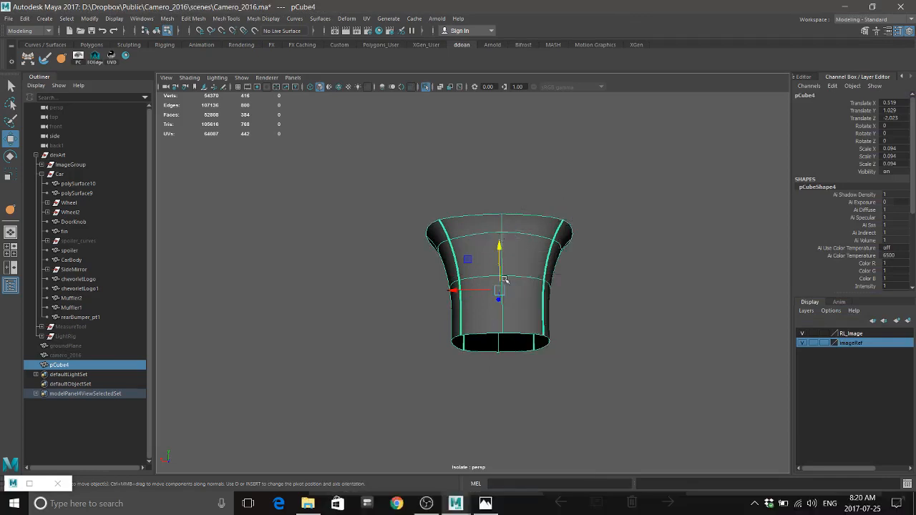
{"action": "left_click_drag", "start_coordinate": [493, 232], "coordinate": [538, 313], "text": "alt"}
{"action": "left_click_drag", "start_coordinate": [405, 323], "coordinate": [540, 360]}
{"action": "key", "text": "r"}
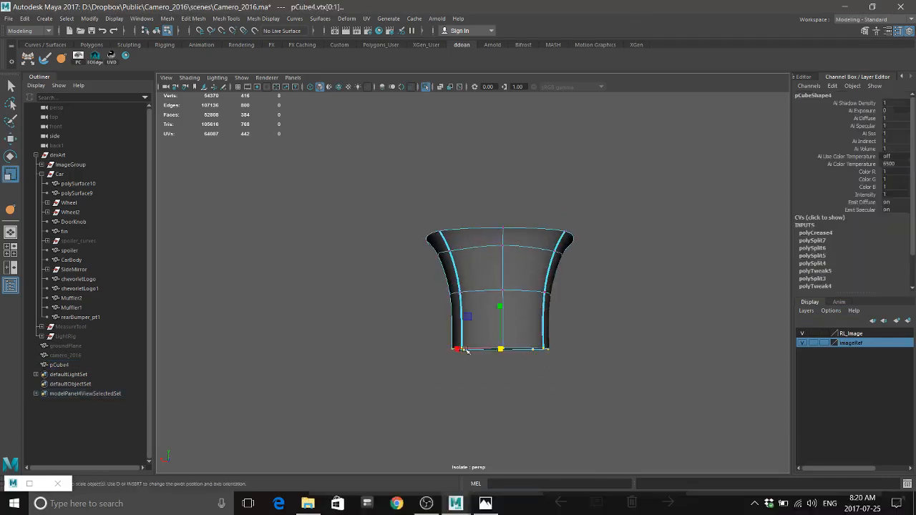
{"action": "left_click_drag", "start_coordinate": [452, 349], "coordinate": [462, 351]}
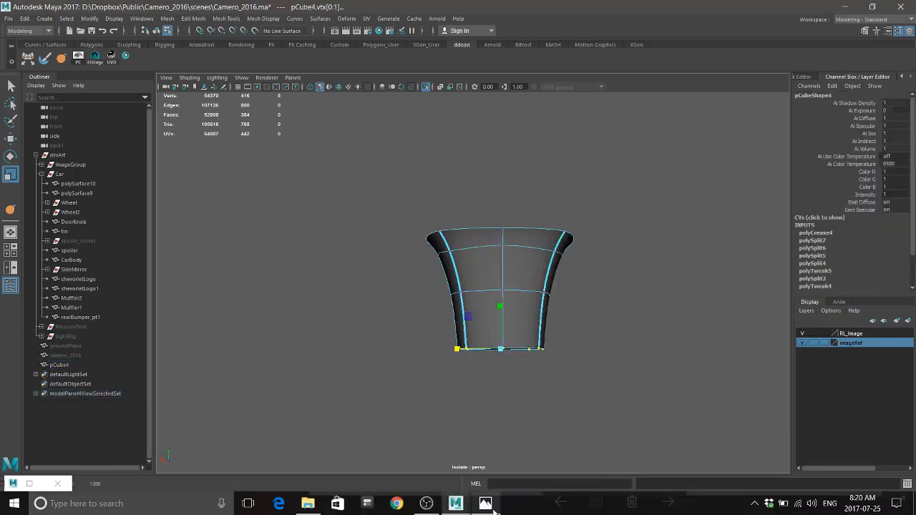
{"action": "left_click", "coordinate": [486, 505]}
{"action": "left_click", "coordinate": [726, 6]}
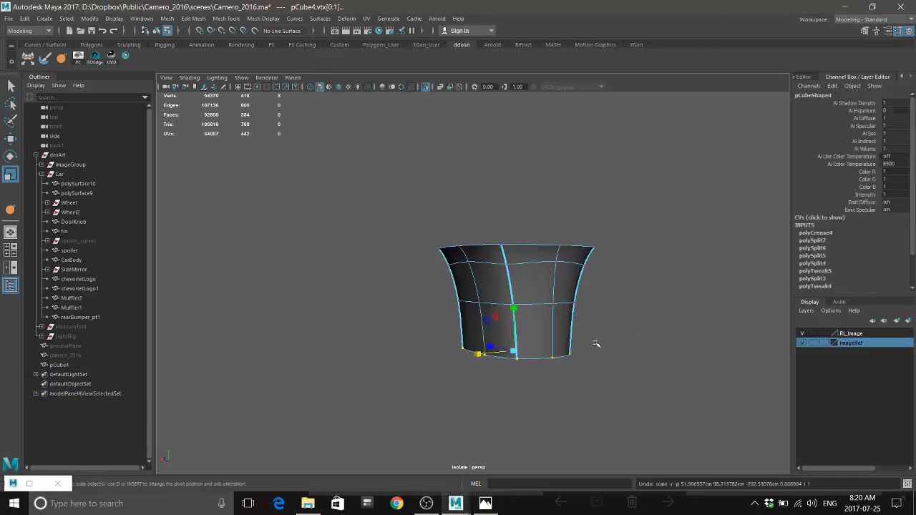
{"action": "left_click_drag", "start_coordinate": [597, 344], "coordinate": [512, 337], "text": "alt"}
{"action": "left_click", "coordinate": [485, 503]}
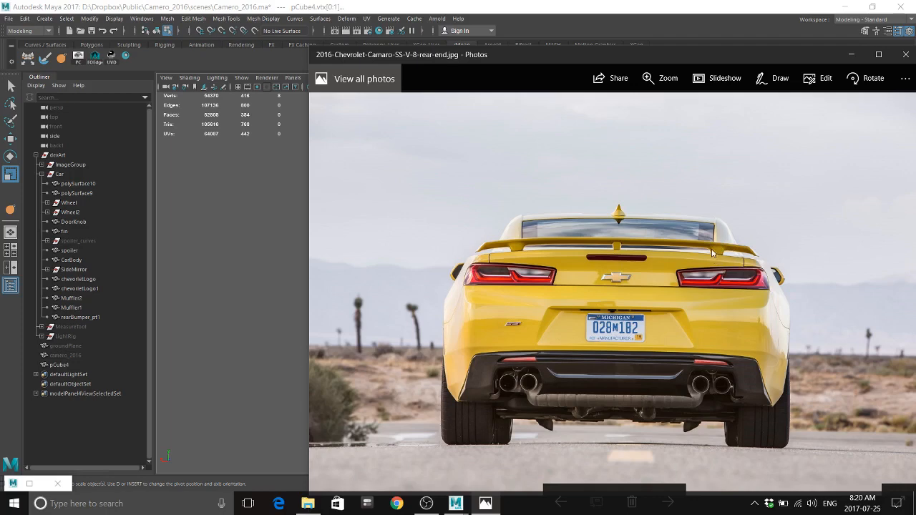
Level the support's upper horizontal edge loop by snapping its middle vertices to the corner vertices' height
{"action": "left_click", "coordinate": [697, 12]}
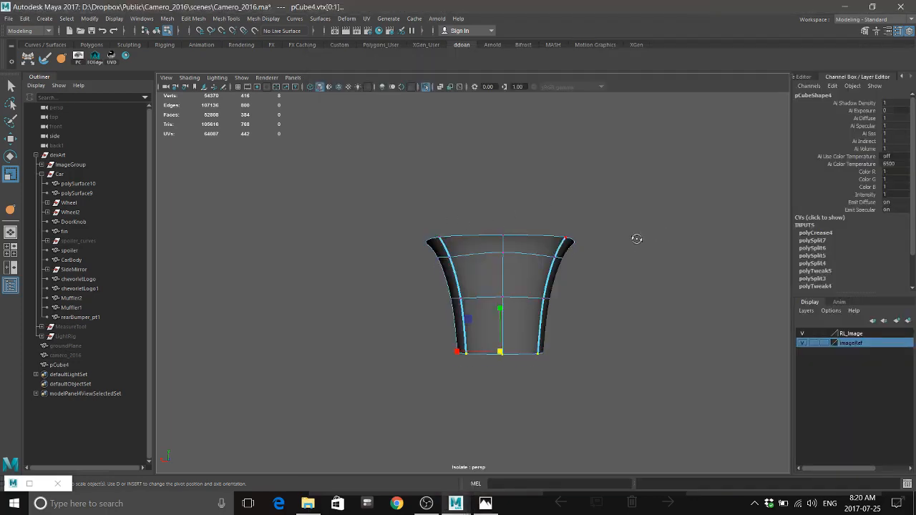
{"action": "left_click_drag", "start_coordinate": [637, 238], "coordinate": [507, 270], "text": "alt"}
{"action": "right_click_drag", "start_coordinate": [506, 230], "coordinate": [501, 216]}
{"action": "left_click", "coordinate": [516, 271]}
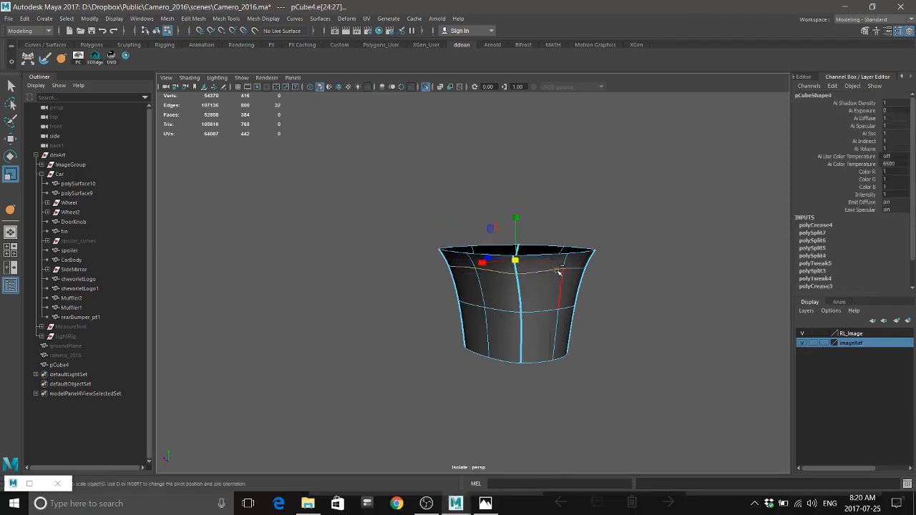
{"action": "right_click_drag", "start_coordinate": [494, 272], "coordinate": [439, 280], "text": "shift"}
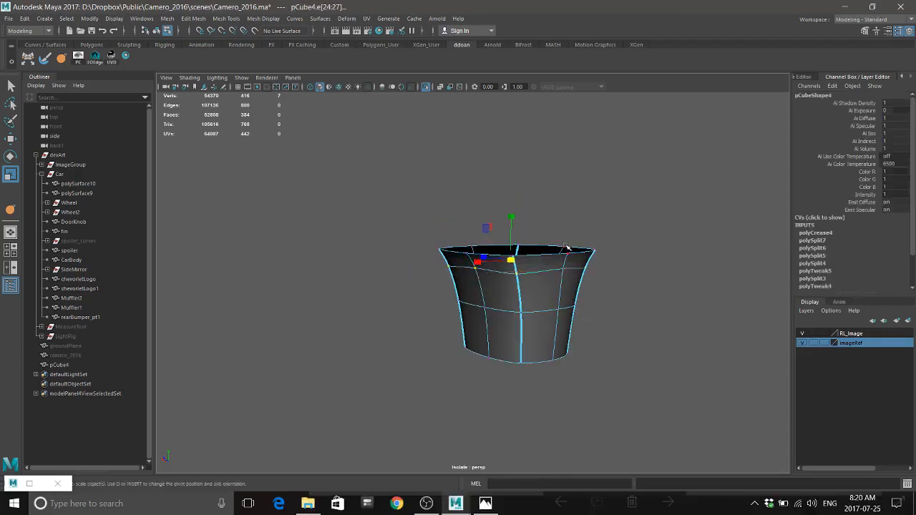
{"action": "key", "text": "w"}
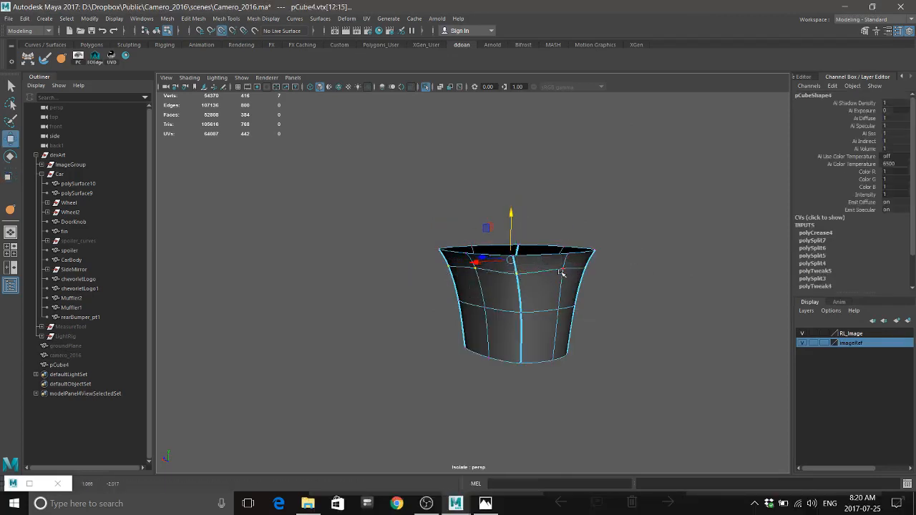
{"action": "left_click_drag", "start_coordinate": [565, 287], "coordinate": [464, 285], "text": "alt"}
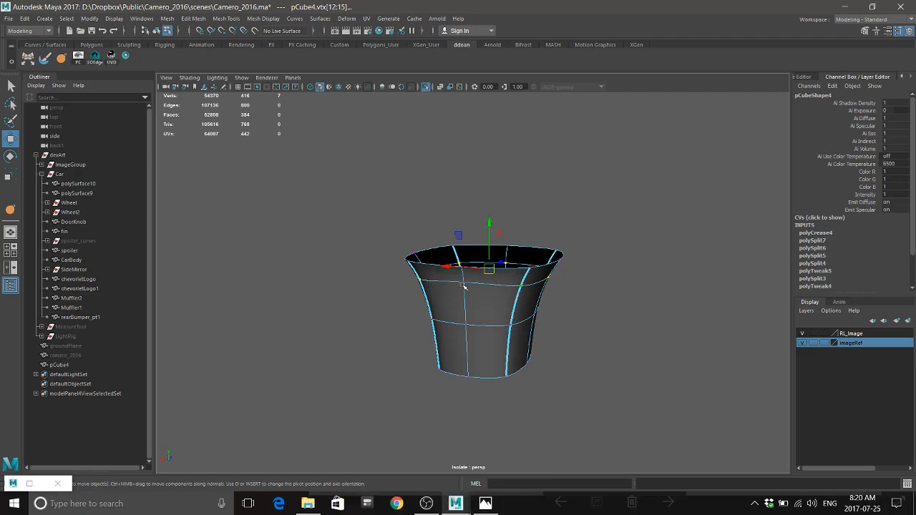
{"action": "left_click_drag", "start_coordinate": [531, 297], "coordinate": [528, 286], "text": "alt"}
{"action": "right_click_drag", "start_coordinate": [528, 286], "coordinate": [538, 313], "text": "alt"}
{"action": "left_click_drag", "start_coordinate": [537, 313], "coordinate": [538, 319], "text": "alt"}
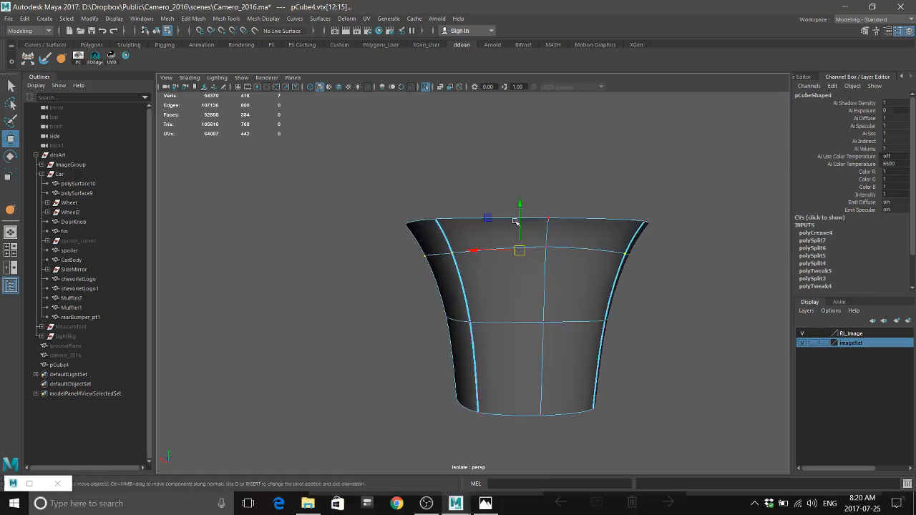
{"action": "left_click", "coordinate": [520, 209]}
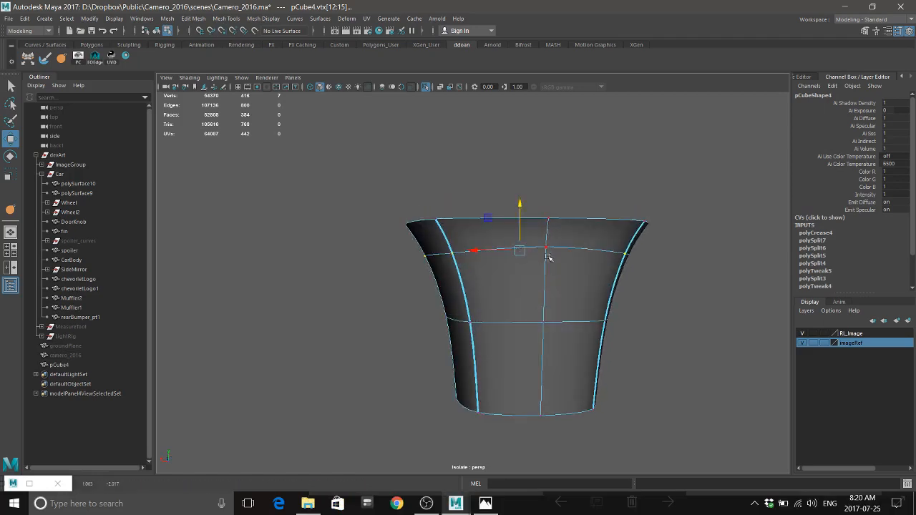
{"action": "left_click_drag", "start_coordinate": [551, 204], "coordinate": [452, 262]}
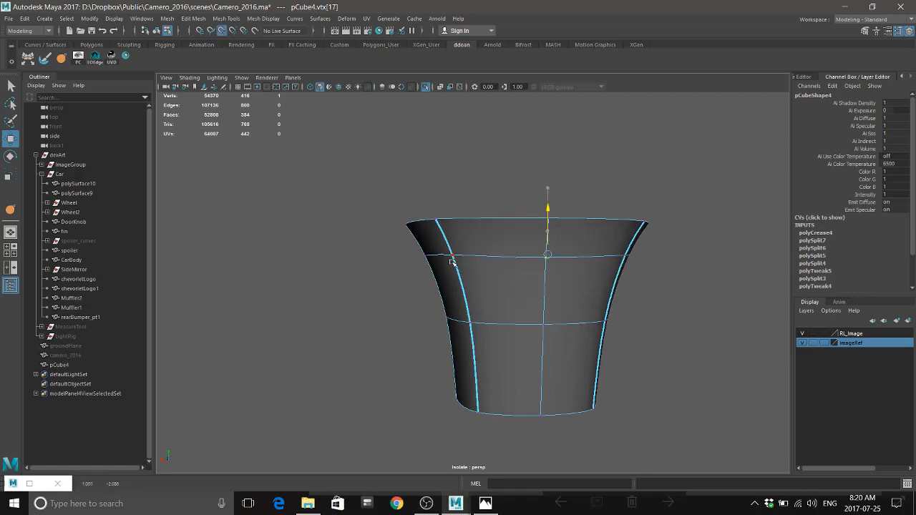
Inspect the upper edge loop from several angles and compare the support's profile with the Camaro rear-end photo
{"action": "mouse_move", "coordinate": [565, 291]}
{"action": "left_mouse_down", "text": "alt"}
{"action": "mouse_move", "coordinate": [606, 305]}
{"action": "mouse_move", "coordinate": [594, 311]}
{"action": "mouse_move", "coordinate": [503, 291]}
{"action": "mouse_move", "coordinate": [569, 292]}
{"action": "left_mouse_up", "text": "alt"}
{"action": "scroll", "coordinate": [558, 297], "scroll_direction": "down", "scroll_amount": 3}
{"action": "scroll", "coordinate": [571, 319], "scroll_direction": "up", "scroll_amount": 5}
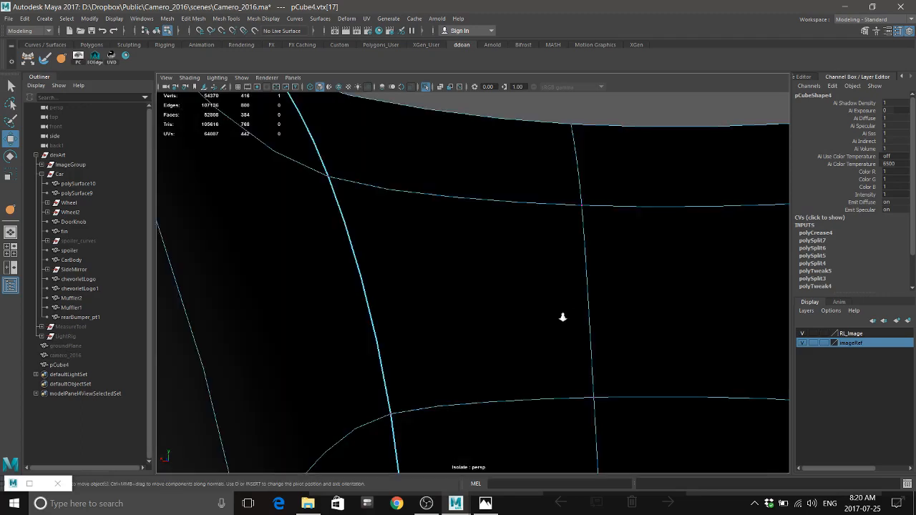
{"action": "scroll", "coordinate": [563, 317], "scroll_direction": "down", "scroll_amount": 3}
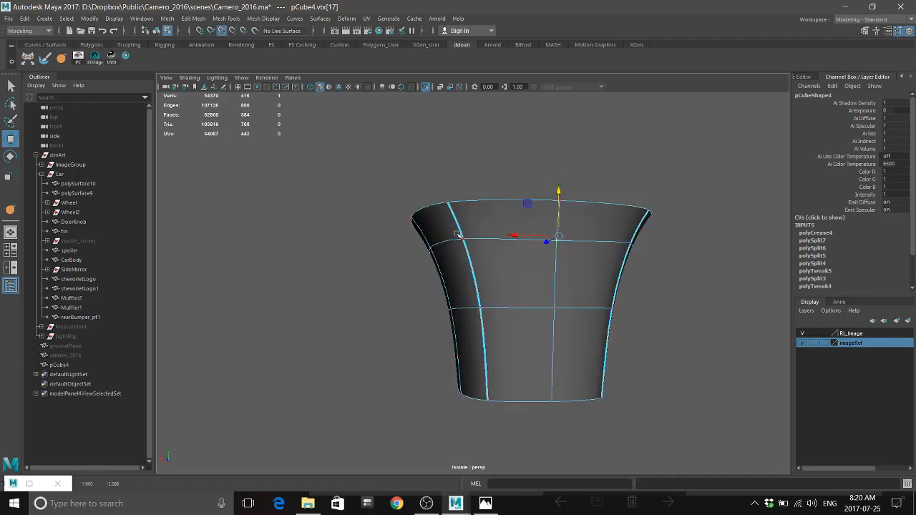
{"action": "mouse_move", "coordinate": [596, 294]}
{"action": "left_mouse_down", "text": "alt"}
{"action": "mouse_move", "coordinate": [640, 294]}
{"action": "mouse_move", "coordinate": [585, 285]}
{"action": "left_mouse_up", "text": "alt"}
{"action": "scroll", "coordinate": [549, 289], "scroll_direction": "down", "scroll_amount": 5}
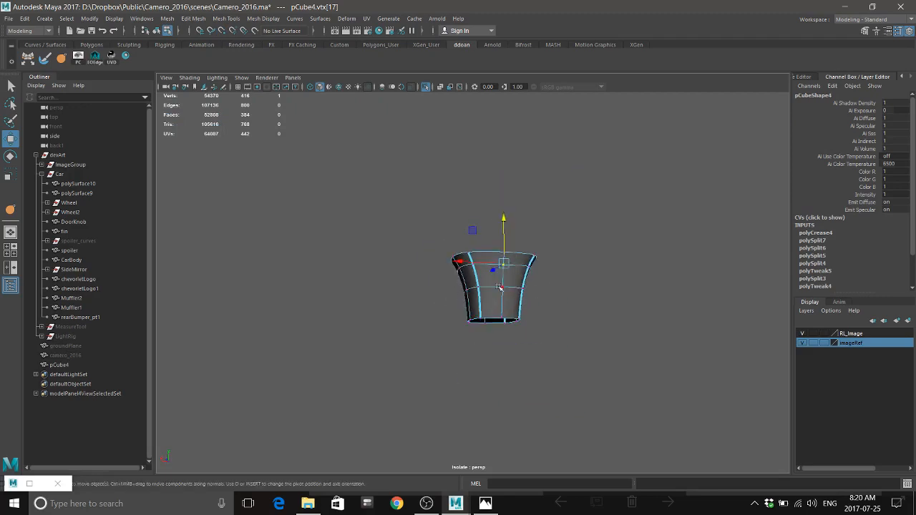
{"action": "mouse_move", "coordinate": [499, 287]}
{"action": "right_mouse_down"}
{"action": "mouse_move", "coordinate": [499, 327]}
{"action": "mouse_move", "coordinate": [495, 290]}
{"action": "right_mouse_up"}
{"action": "left_click_drag", "start_coordinate": [504, 299], "coordinate": [613, 337], "text": "alt"}
{"action": "left_click", "coordinate": [486, 503]}
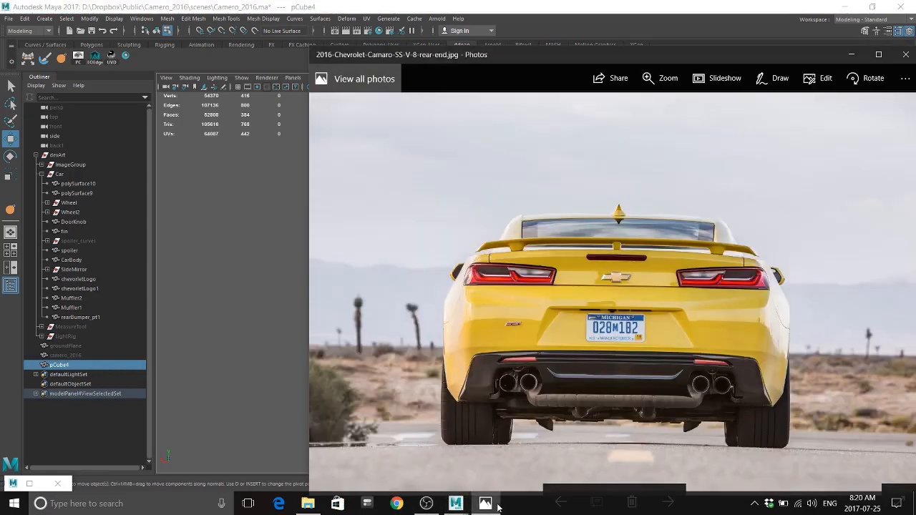
{"action": "left_click", "coordinate": [675, 3]}
{"action": "scroll", "coordinate": [547, 227], "scroll_direction": "up", "scroll_amount": 7}
{"action": "scroll", "coordinate": [589, 194], "scroll_direction": "down", "scroll_amount": 5}
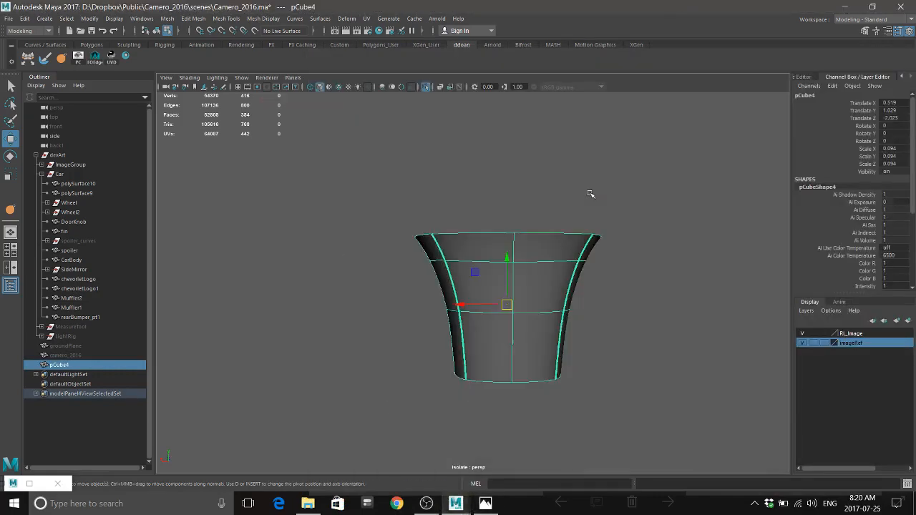
Scale the support's top border edge loop wider along X for a stronger flare and compare it with the rear-end photo
{"action": "key", "text": "F10"}
{"action": "double_click", "coordinate": [554, 236]}
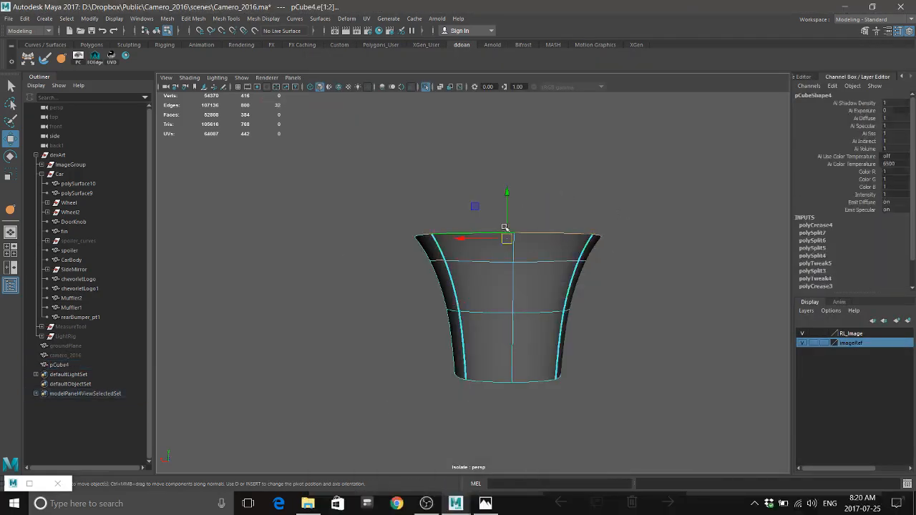
{"action": "key", "text": "r"}
{"action": "left_click_drag", "start_coordinate": [508, 240], "coordinate": [545, 240]}
{"action": "mouse_move", "coordinate": [523, 284]}
{"action": "right_mouse_down"}
{"action": "mouse_move", "coordinate": [507, 329]}
{"action": "mouse_move", "coordinate": [506, 288]}
{"action": "right_mouse_up"}
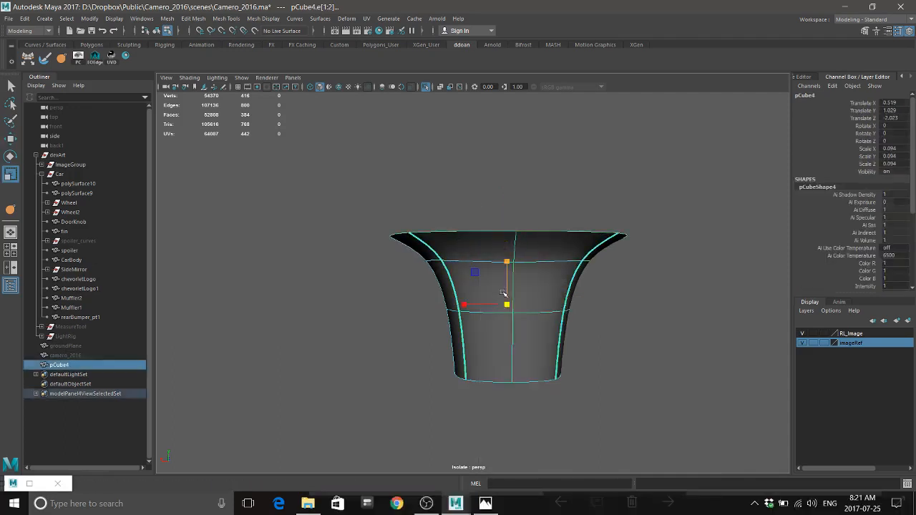
{"action": "left_click", "coordinate": [486, 503]}
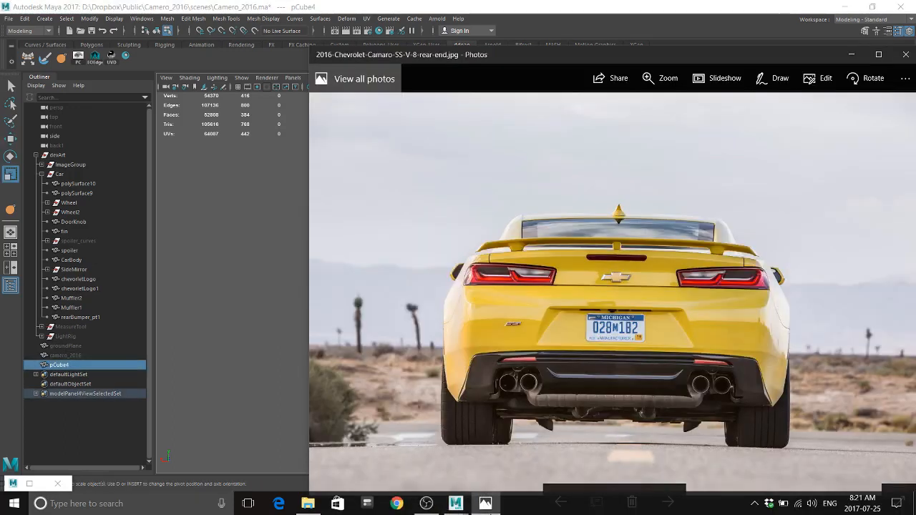
{"action": "left_click", "coordinate": [500, 496]}
Exit isolation, move the support forward to Translate Z -1.988, and check its placement against the back-view blueprint
{"action": "key", "text": "ctrl+1"}
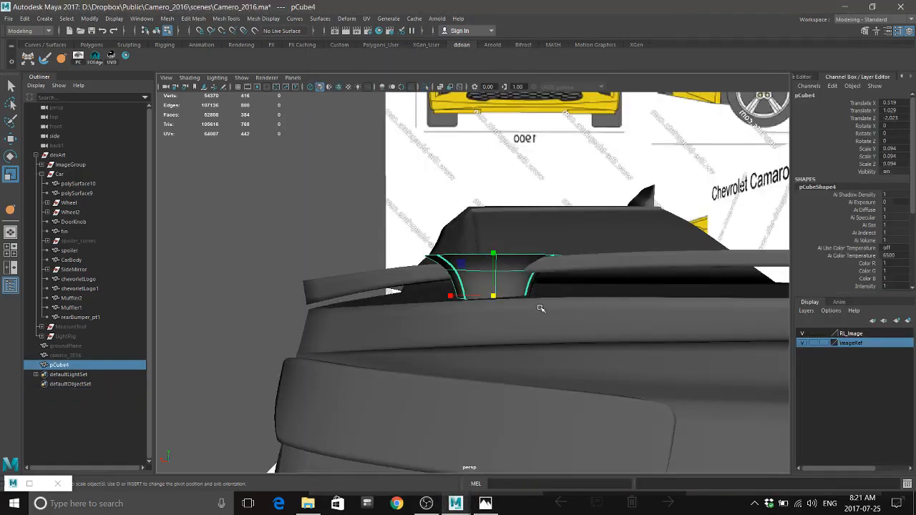
{"action": "left_click_drag", "start_coordinate": [541, 310], "coordinate": [640, 317], "text": "alt"}
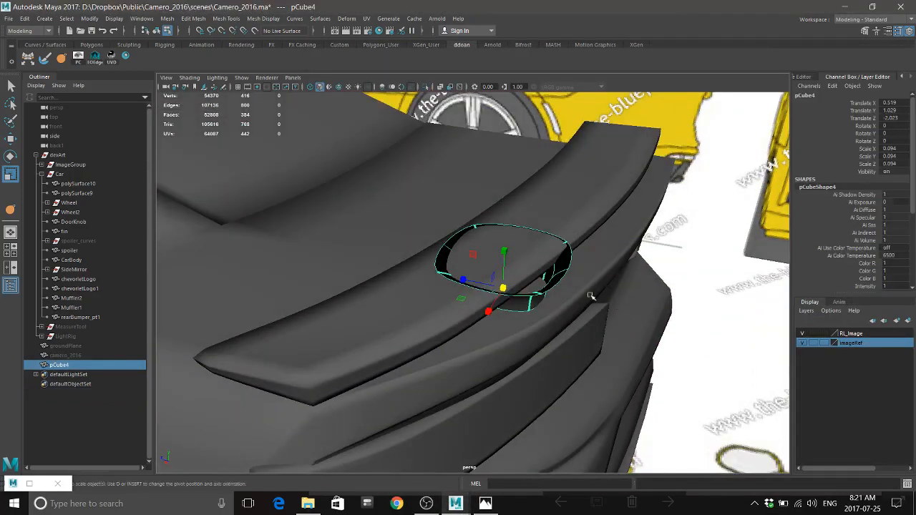
{"action": "key", "text": "w"}
{"action": "left_click_drag", "start_coordinate": [474, 282], "coordinate": [433, 263]}
{"action": "left_click_drag", "start_coordinate": [551, 294], "coordinate": [540, 301], "text": "alt"}
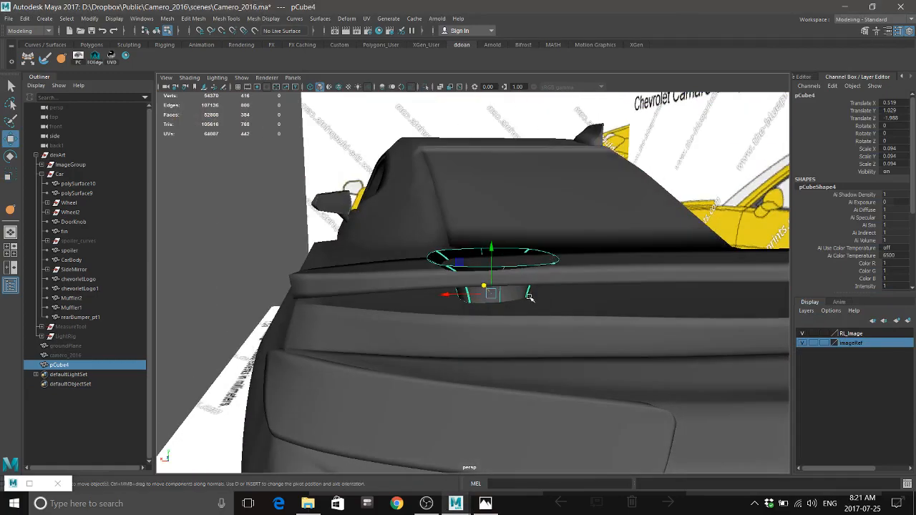
{"action": "key", "text": "space"}
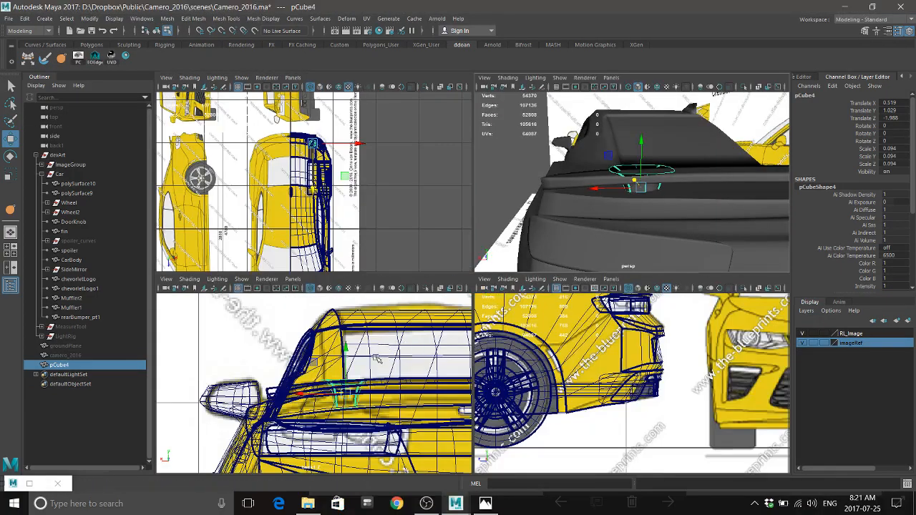
{"action": "key", "text": "space"}
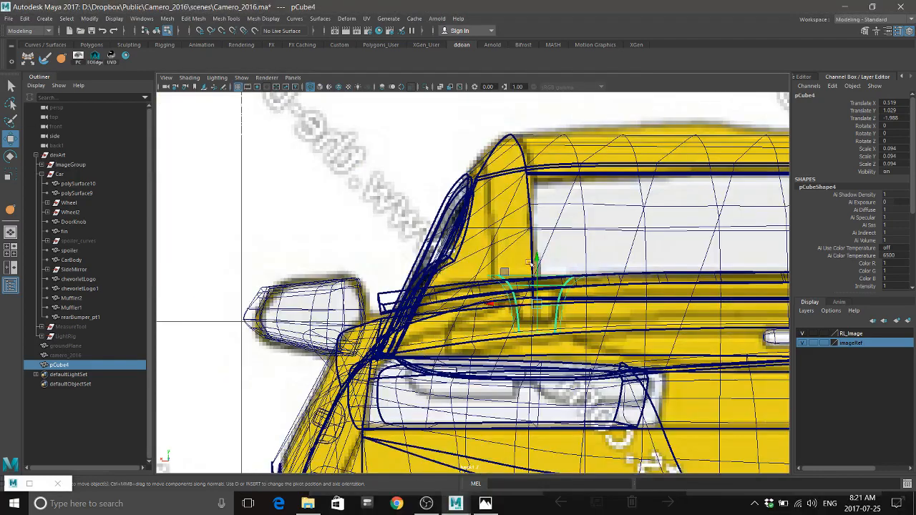
{"action": "key", "text": "space"}
{"action": "key", "text": "space"}
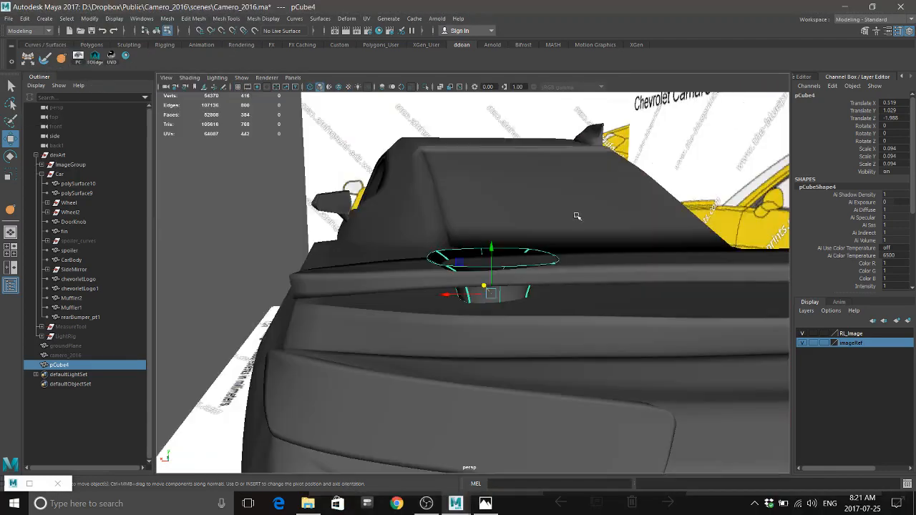
Select the support's top border edge loop and lower it into the spoiler
{"action": "left_click_drag", "start_coordinate": [501, 247], "coordinate": [512, 247], "text": "alt"}
{"action": "right_click_drag", "start_coordinate": [472, 261], "coordinate": [531, 265], "text": "alt"}
{"action": "left_click_drag", "start_coordinate": [532, 264], "coordinate": [457, 232], "text": "alt"}
{"action": "key", "text": "e"}
{"action": "right_click_drag", "start_coordinate": [456, 231], "coordinate": [465, 197]}
{"action": "left_click", "coordinate": [465, 221]}
{"action": "double_click", "coordinate": [465, 216]}
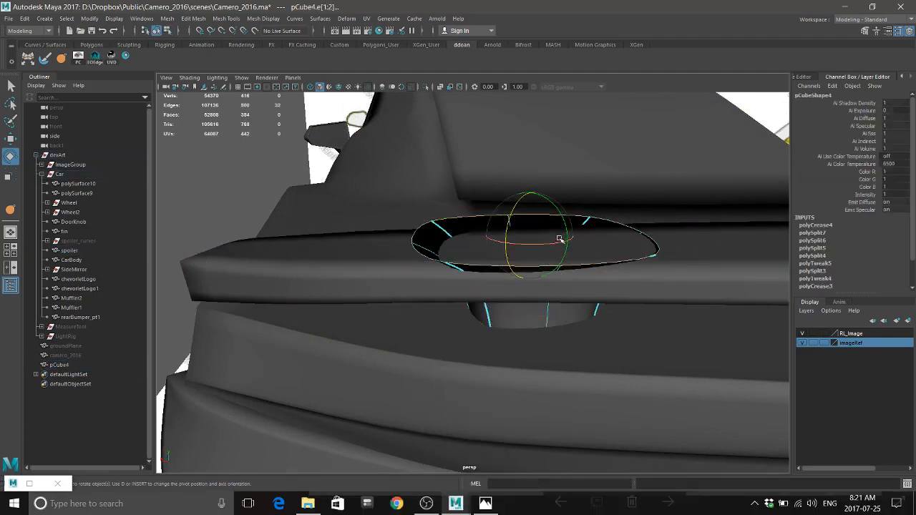
{"action": "key", "text": "w"}
{"action": "left_click_drag", "start_coordinate": [557, 233], "coordinate": [546, 222], "text": "alt"}
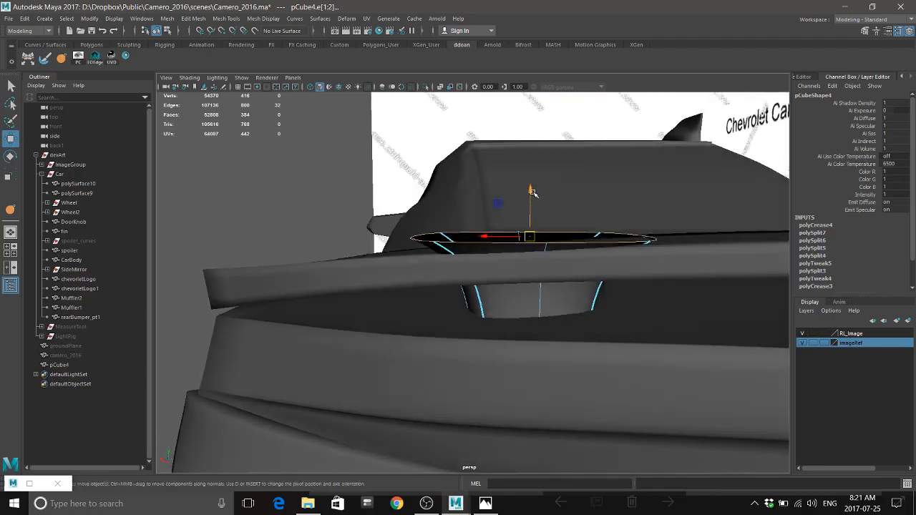
{"action": "left_click_drag", "start_coordinate": [533, 192], "coordinate": [533, 207]}
Rotate the support's top border edge loop to follow the slope of the spoiler
{"action": "key", "text": "e"}
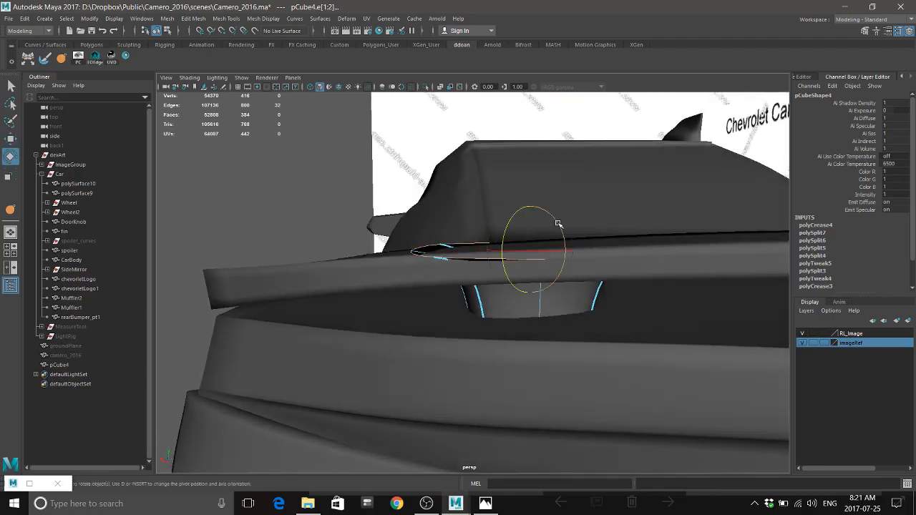
{"action": "mouse_move", "coordinate": [643, 256]}
{"action": "left_mouse_down", "text": "alt"}
{"action": "mouse_move", "coordinate": [626, 274]}
{"action": "mouse_move", "coordinate": [637, 282]}
{"action": "mouse_move", "coordinate": [650, 269]}
{"action": "mouse_move", "coordinate": [642, 253]}
{"action": "left_mouse_up", "text": "alt"}
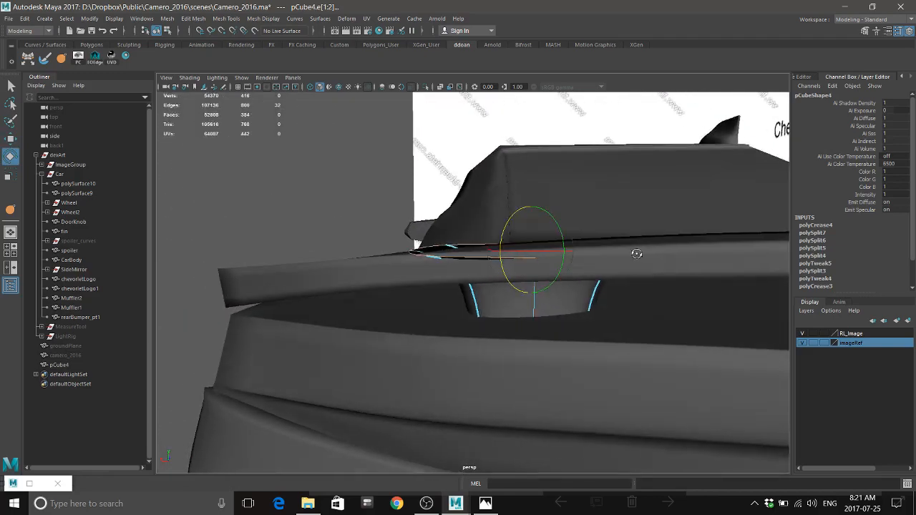
{"action": "left_click_drag", "start_coordinate": [572, 233], "coordinate": [569, 231]}
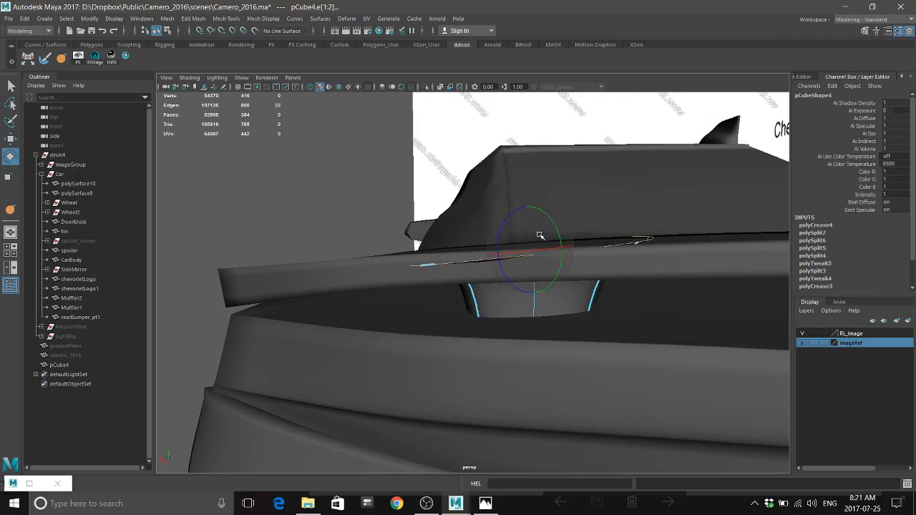
{"action": "mouse_move", "coordinate": [647, 292]}
{"action": "left_mouse_down", "text": "alt"}
{"action": "mouse_move", "coordinate": [605, 312]}
{"action": "mouse_move", "coordinate": [609, 298]}
{"action": "mouse_move", "coordinate": [639, 296]}
{"action": "left_mouse_up", "text": "alt"}
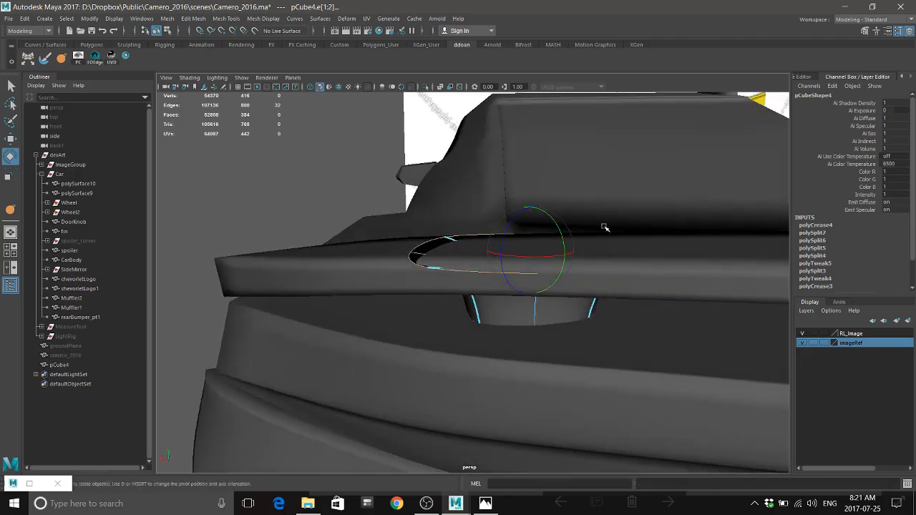
{"action": "left_click_drag", "start_coordinate": [626, 255], "coordinate": [465, 243], "text": "alt"}
{"action": "key", "text": "r"}
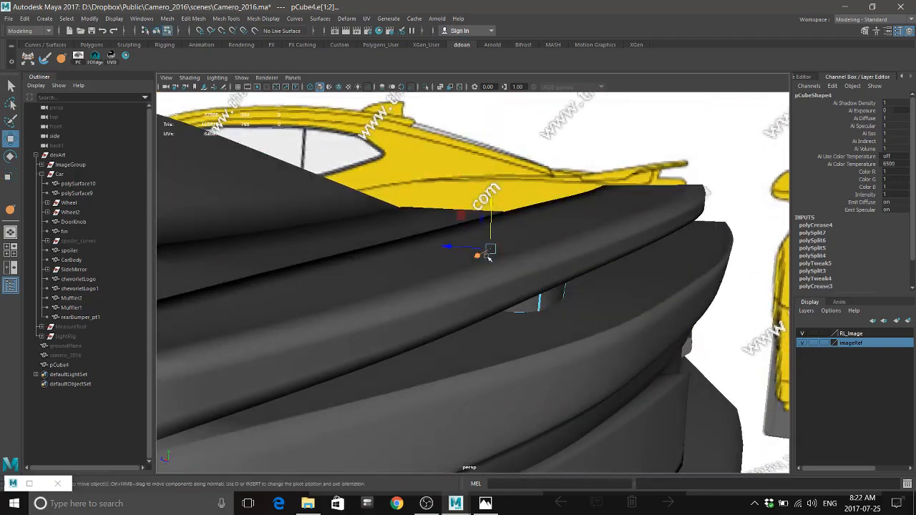
Move the whole support back to Translate Z -1.998 and switch to editing its top border edge loop again
{"action": "key", "text": "F8"}
{"action": "left_click_drag", "start_coordinate": [455, 291], "coordinate": [501, 272]}
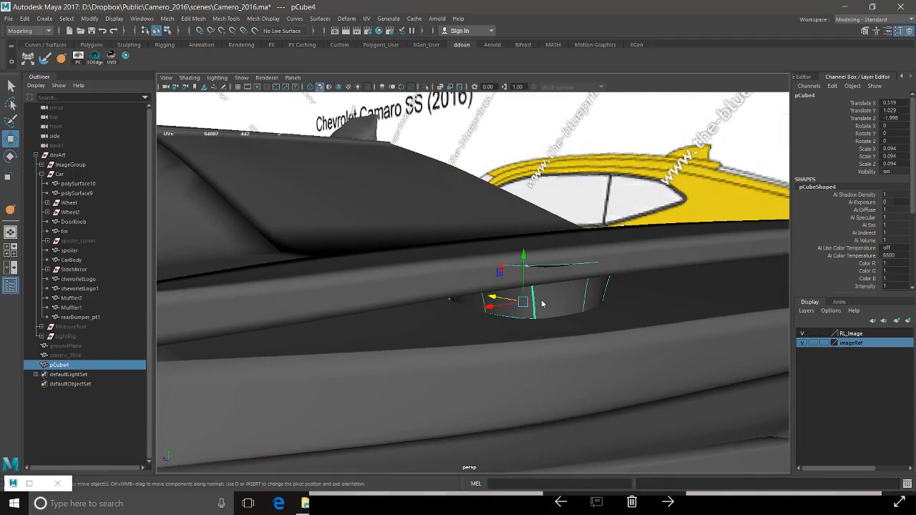
{"action": "right_click", "coordinate": [542, 229]}
{"action": "left_click", "coordinate": [541, 206]}
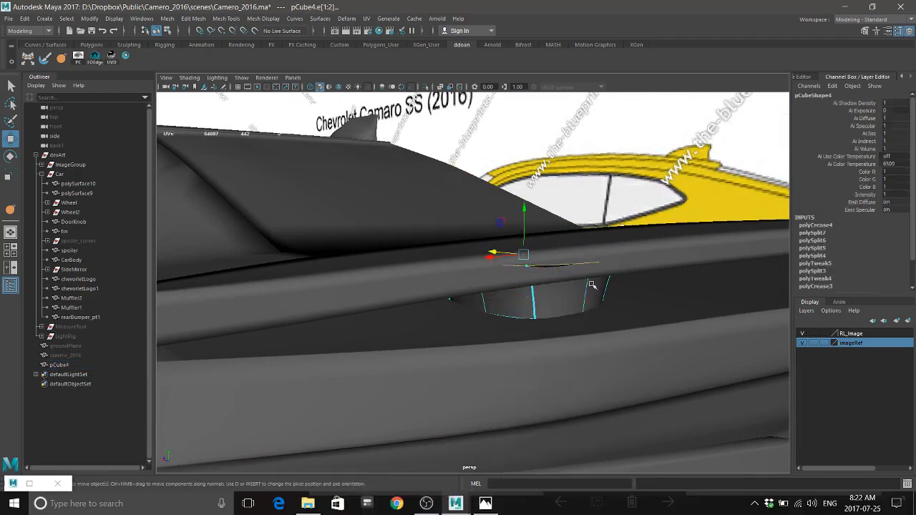
{"action": "left_click_drag", "start_coordinate": [592, 285], "coordinate": [516, 272], "text": "alt"}
{"action": "key", "text": "r"}
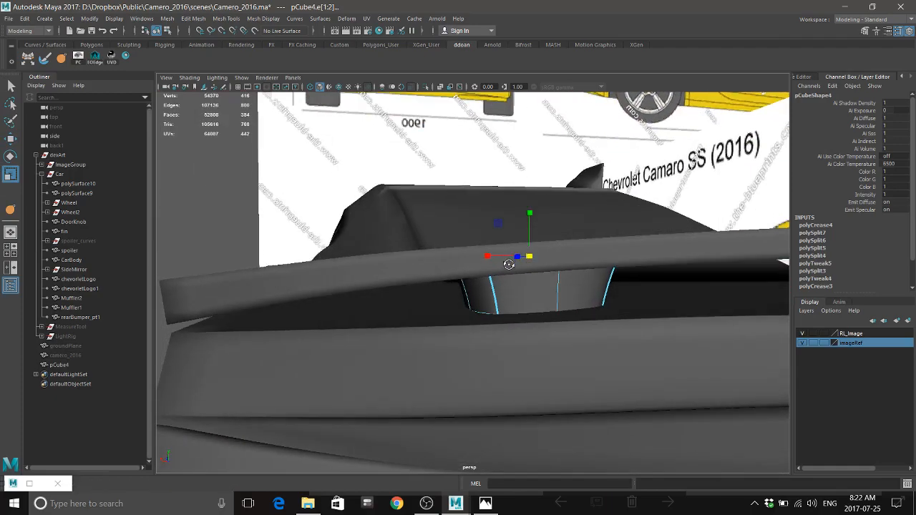
Adjust the whole support's height between the spoiler and the trunk, check its fit, and deselect it
{"action": "key", "text": "w"}
{"action": "right_click", "coordinate": [536, 288]}
{"action": "left_click", "coordinate": [533, 300]}
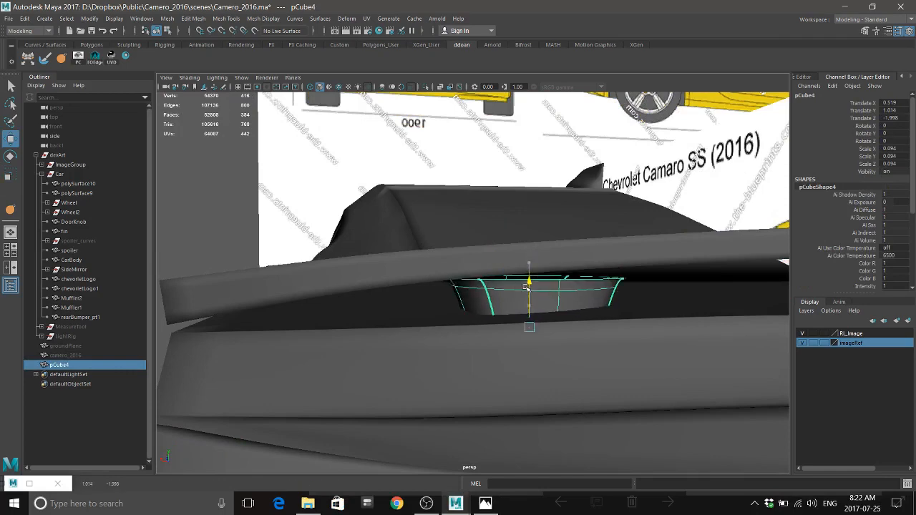
{"action": "left_click_drag", "start_coordinate": [569, 276], "coordinate": [592, 346], "text": "alt"}
{"action": "left_click", "coordinate": [431, 300]}
Switch to Photos and browse the Camaro reference pictures to examine the rear spoiler and how it is supported
{"action": "key", "text": "alt+Tab"}
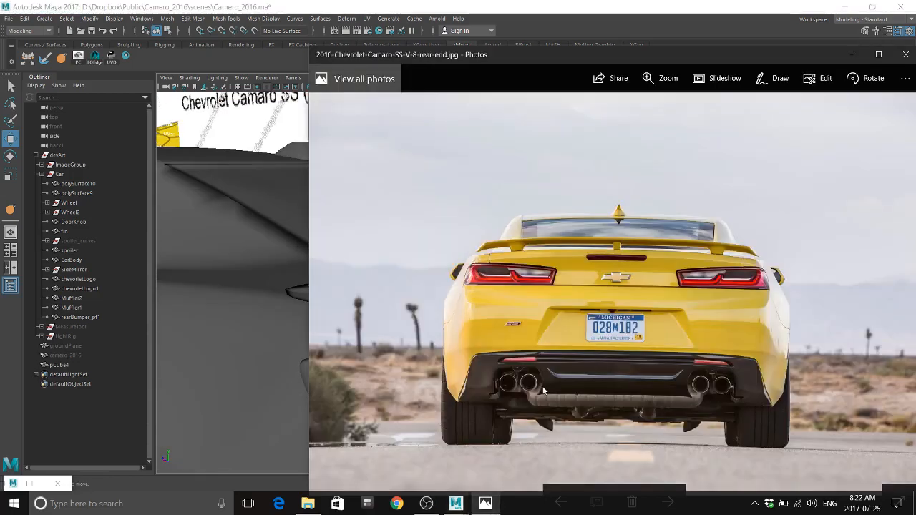
{"action": "key", "text": "Right"}
{"action": "key", "text": "Right"}
{"action": "key", "text": "Right"}
{"action": "key", "text": "Right"}
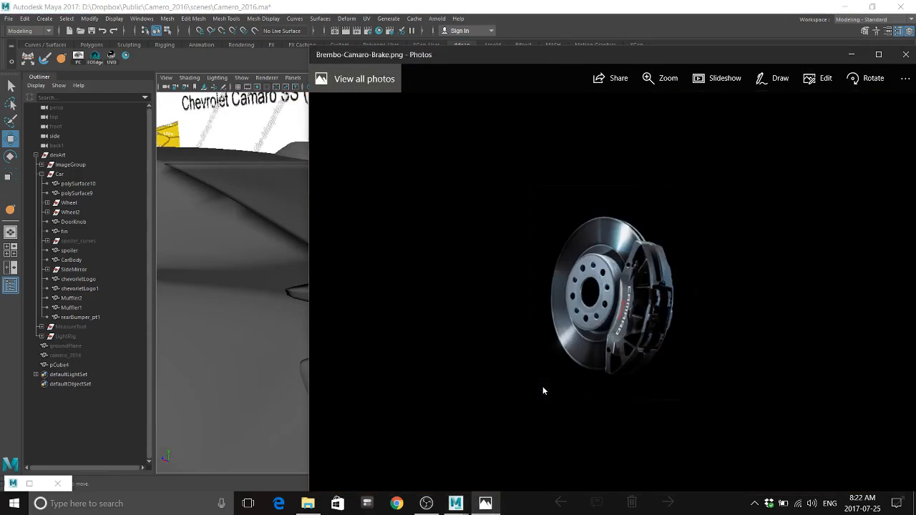
{"action": "key", "text": "Right"}
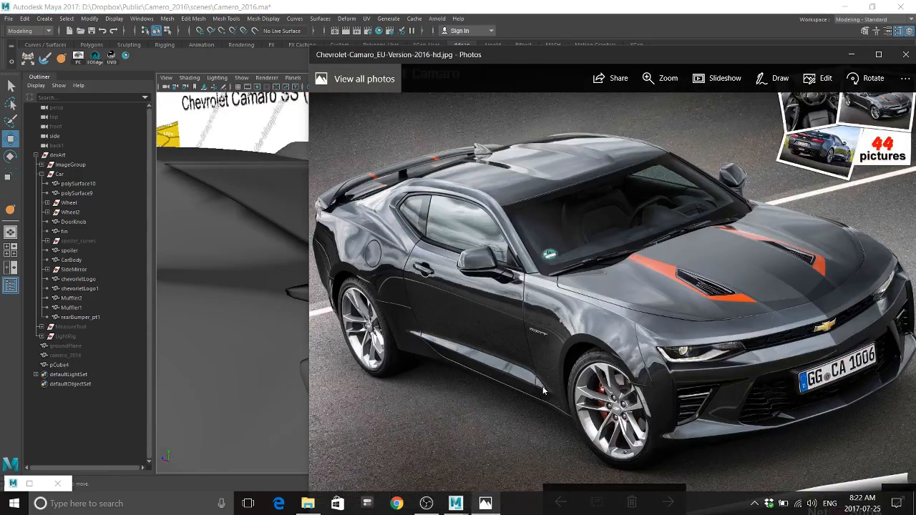
{"action": "key", "text": "Right"}
{"action": "key", "text": "Right"}
{"action": "key", "text": "Right"}
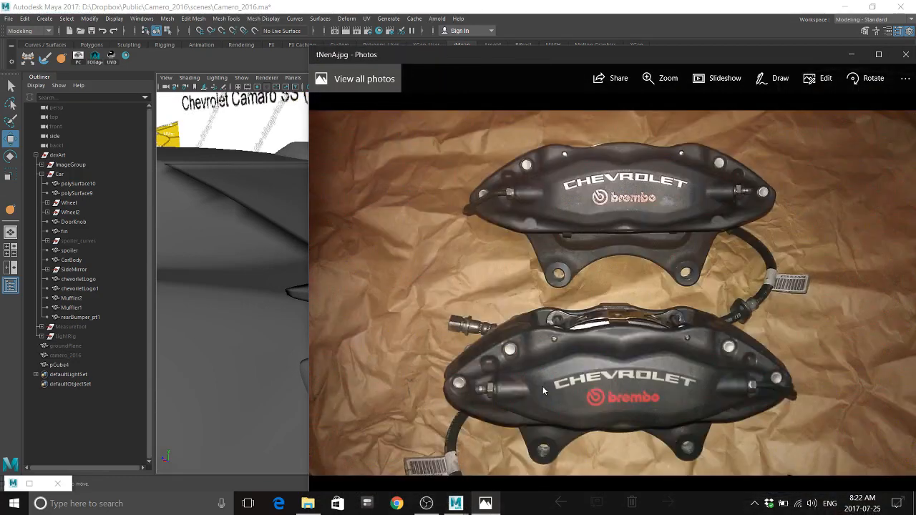
{"action": "key", "text": "Right"}
{"action": "key", "text": "Right"}
{"action": "key", "text": "Right"}
{"action": "key", "text": "Right"}
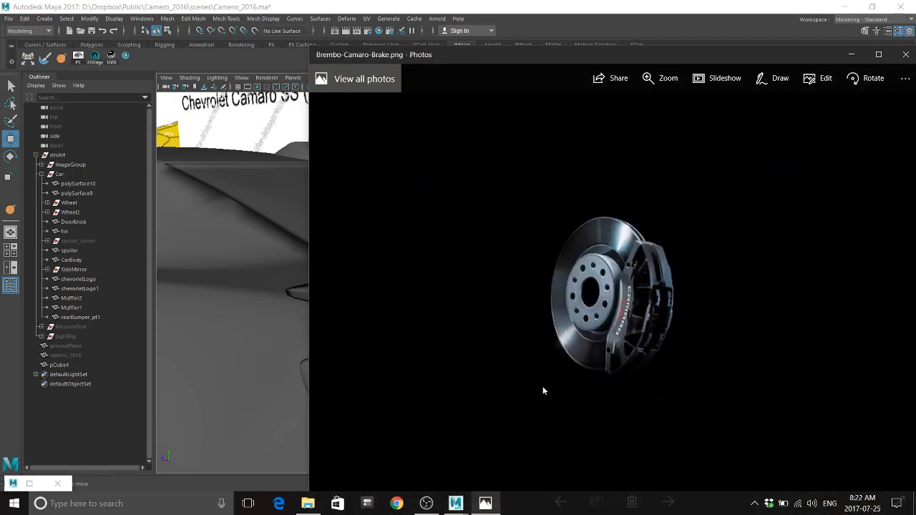
{"action": "key", "text": "Right"}
{"action": "key", "text": "Left"}
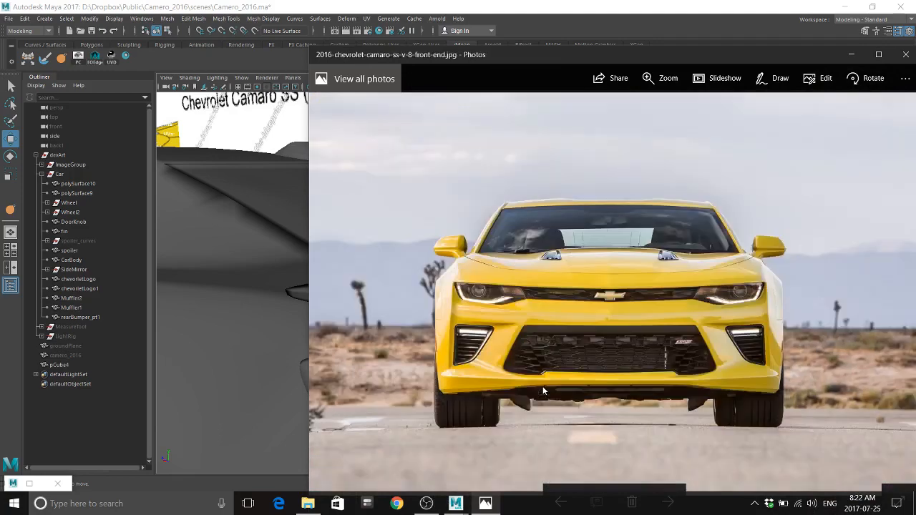
{"action": "key", "text": "Left"}
{"action": "key", "text": "Left"}
{"action": "key", "text": "Left"}
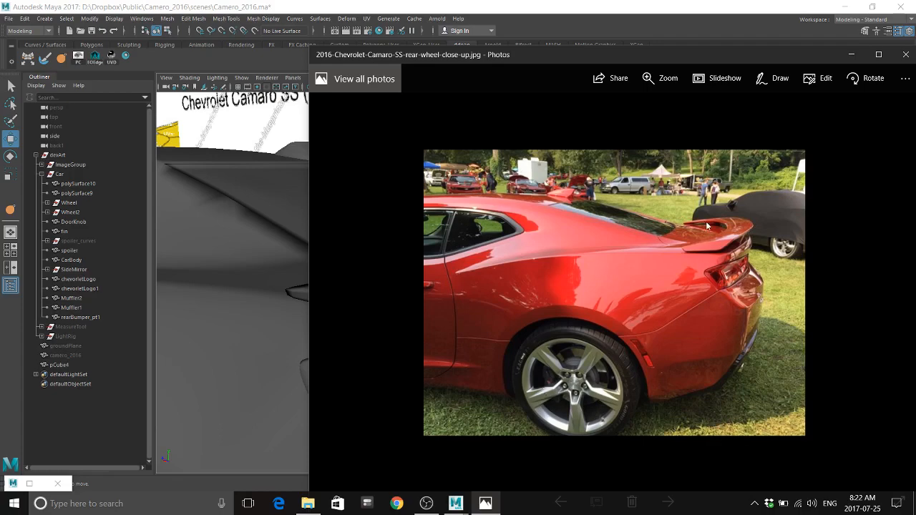
Compare the model's rear view with the black Camaro rear-end photo, examining the spoiler's centre support
{"action": "left_click", "coordinate": [603, 4]}
{"action": "left_click_drag", "start_coordinate": [567, 257], "coordinate": [508, 347], "text": "alt"}
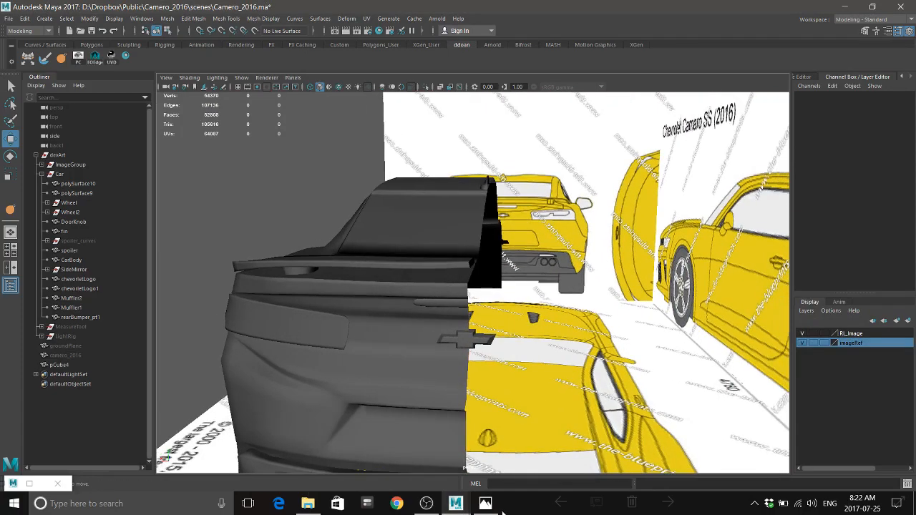
{"action": "left_click", "coordinate": [487, 504]}
{"action": "key", "text": "Right"}
{"action": "key", "text": "Right"}
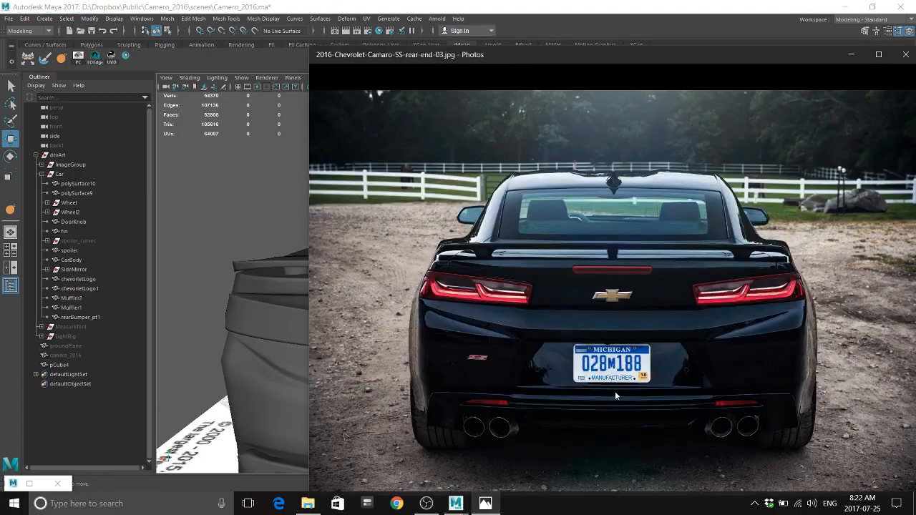
{"action": "left_click", "coordinate": [632, 14]}
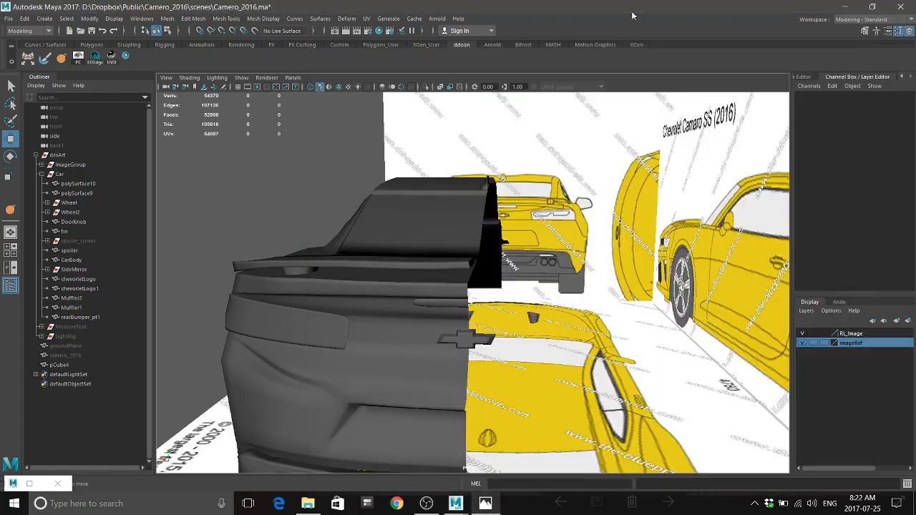
Create a polygon cube and move it towards the car's rear to Translate Z -2.004
{"action": "left_click_drag", "start_coordinate": [501, 243], "coordinate": [581, 346], "text": "alt"}
{"action": "left_click", "coordinate": [581, 346]}
{"action": "scroll", "coordinate": [580, 346], "scroll_direction": "down", "scroll_amount": 6}
{"action": "scroll", "coordinate": [494, 358], "scroll_direction": "up", "scroll_amount": 9}
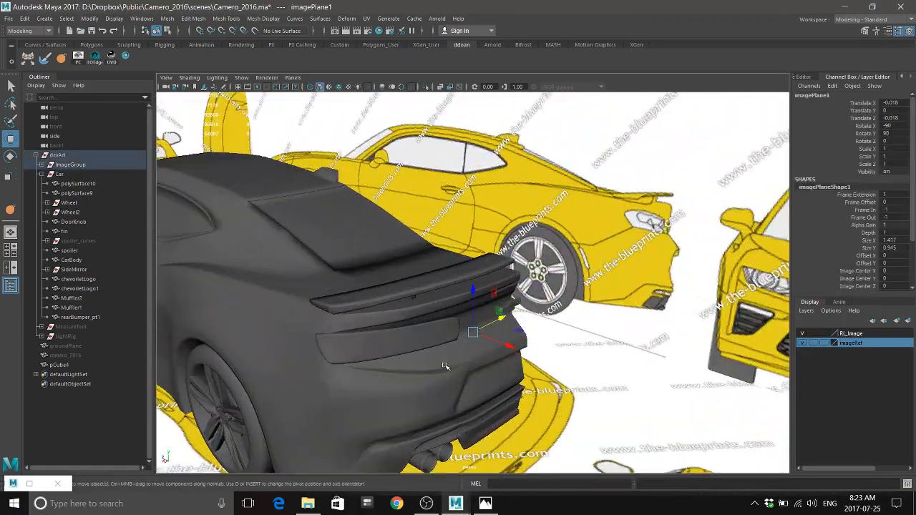
{"action": "scroll", "coordinate": [447, 361], "scroll_direction": "down", "scroll_amount": 5}
{"action": "scroll", "coordinate": [447, 338], "scroll_direction": "down", "scroll_amount": 3}
{"action": "left_click", "coordinate": [316, 395]}
{"action": "right_click_drag", "start_coordinate": [313, 369], "coordinate": [294, 364], "text": "shift"}
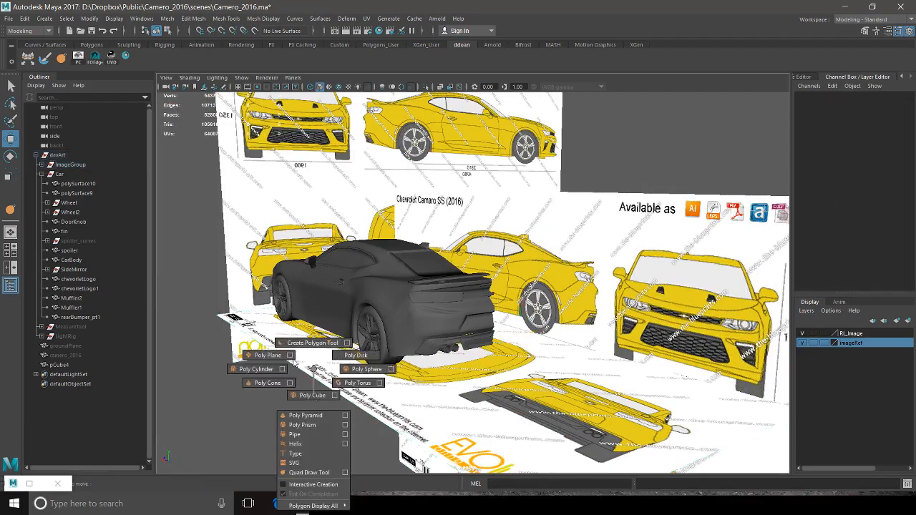
{"action": "right_click_drag", "start_coordinate": [307, 398], "coordinate": [307, 398], "text": "shift"}
{"action": "left_click_drag", "start_coordinate": [443, 372], "coordinate": [469, 348], "text": "alt"}
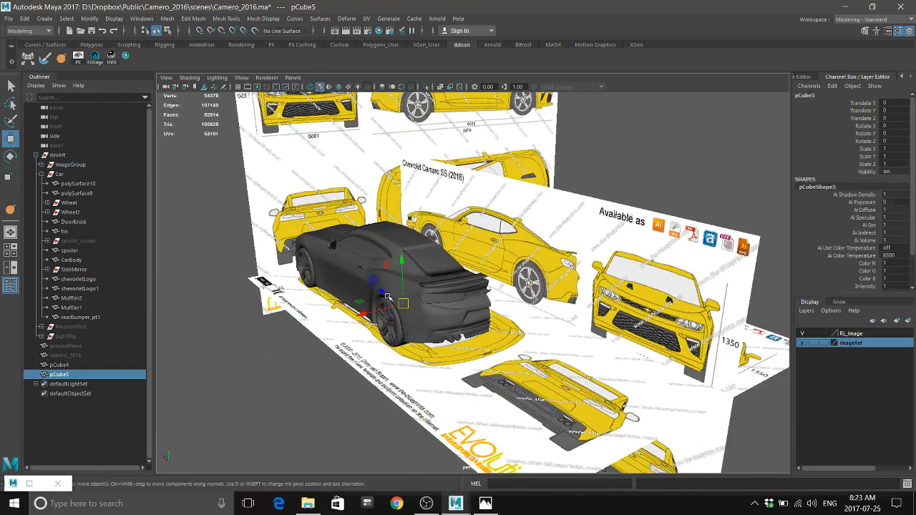
{"action": "left_click_drag", "start_coordinate": [384, 294], "coordinate": [470, 335]}
{"action": "scroll", "coordinate": [555, 341], "scroll_direction": "up", "scroll_amount": 6}
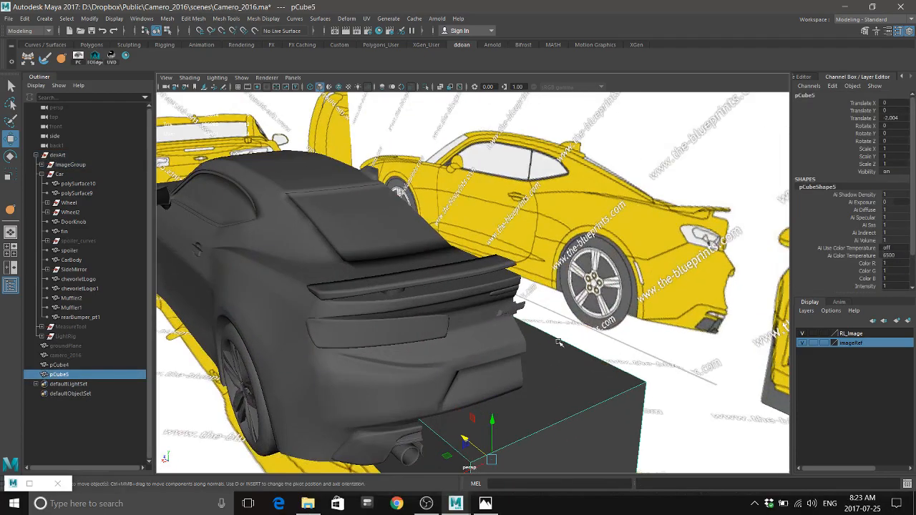
Delete the cube's top and bottom faces and the side face beyond the car's centreline
{"action": "left_click_drag", "start_coordinate": [541, 303], "coordinate": [493, 302], "text": "alt"}
{"action": "middle_click_drag", "start_coordinate": [540, 355], "coordinate": [550, 303], "text": "alt"}
{"action": "left_click_drag", "start_coordinate": [550, 303], "coordinate": [569, 287], "text": "alt"}
{"action": "right_click_drag", "start_coordinate": [570, 287], "coordinate": [571, 300]}
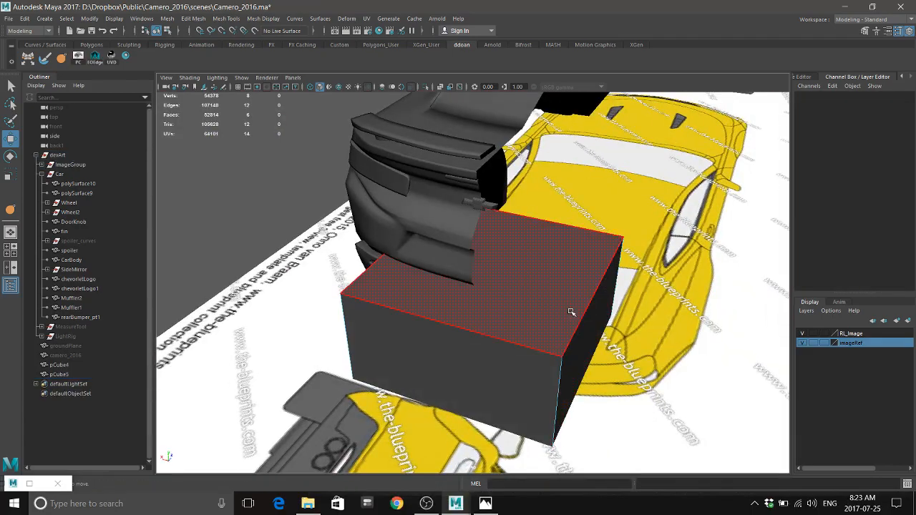
{"action": "left_click", "coordinate": [571, 312]}
{"action": "left_click", "coordinate": [595, 344], "text": "shift"}
{"action": "left_click_drag", "start_coordinate": [546, 355], "coordinate": [594, 244], "text": "alt"}
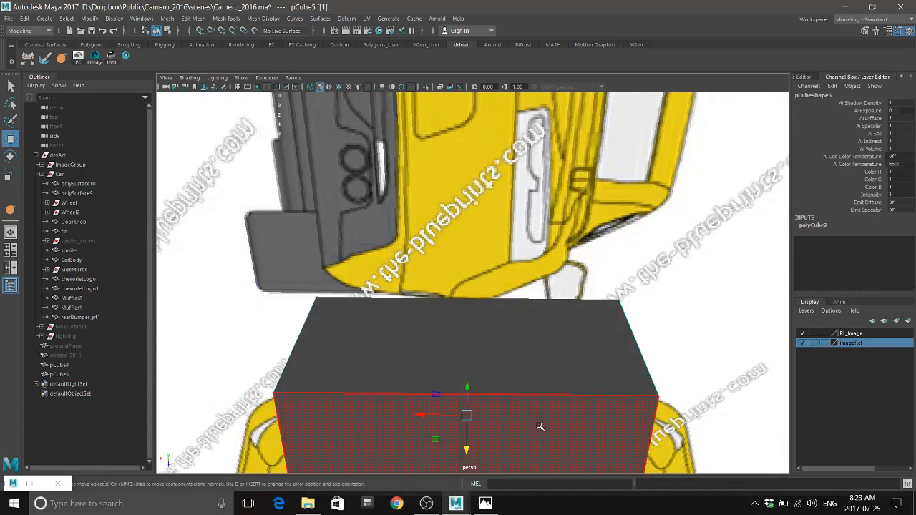
{"action": "left_click", "coordinate": [540, 427], "text": "shift"}
{"action": "key", "text": "Delete"}
Raise the open box to Translate Y 1.043 at spoiler height and scale it uniformly to 0.146
{"action": "mouse_move", "coordinate": [466, 358]}
{"action": "left_mouse_down", "text": "alt"}
{"action": "mouse_move", "coordinate": [470, 375]}
{"action": "mouse_move", "coordinate": [471, 344]}
{"action": "left_mouse_up", "text": "alt"}
{"action": "right_click_drag", "start_coordinate": [470, 344], "coordinate": [461, 289]}
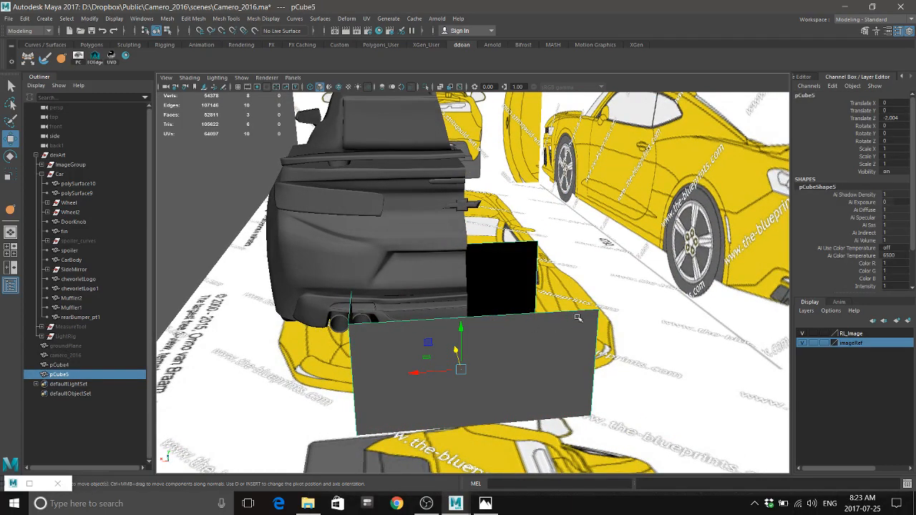
{"action": "left_click_drag", "start_coordinate": [462, 328], "coordinate": [467, 176]}
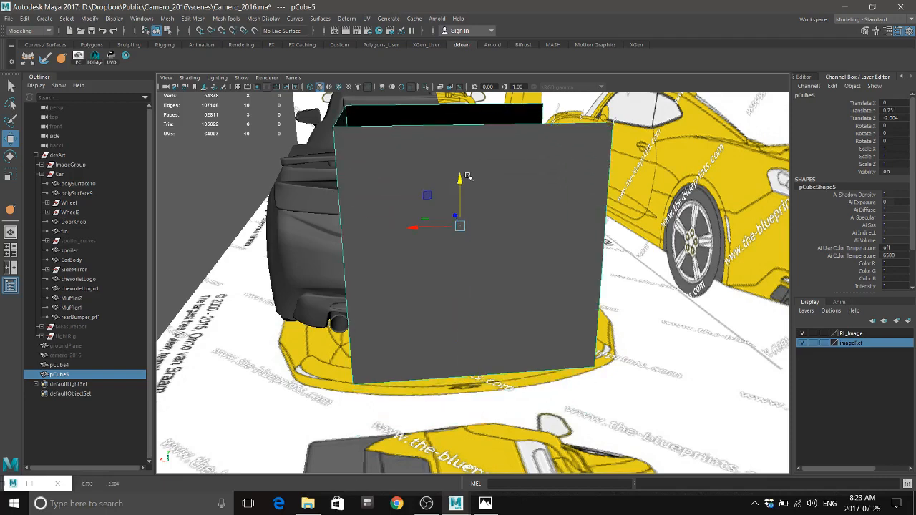
{"action": "left_click_drag", "start_coordinate": [460, 226], "coordinate": [466, 110]}
{"action": "key", "text": "f"}
{"action": "right_click_drag", "start_coordinate": [487, 210], "coordinate": [484, 283], "text": "alt"}
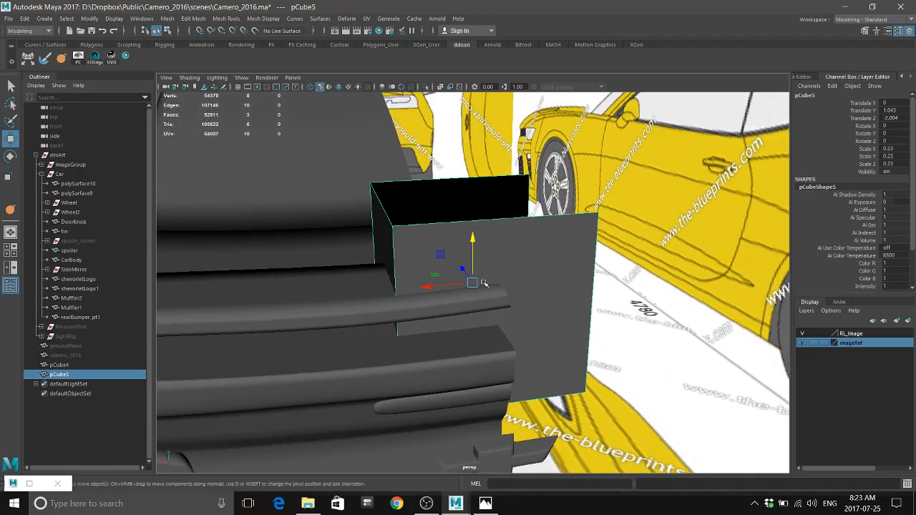
{"action": "key", "text": "r"}
{"action": "left_click_drag", "start_coordinate": [471, 283], "coordinate": [423, 286]}
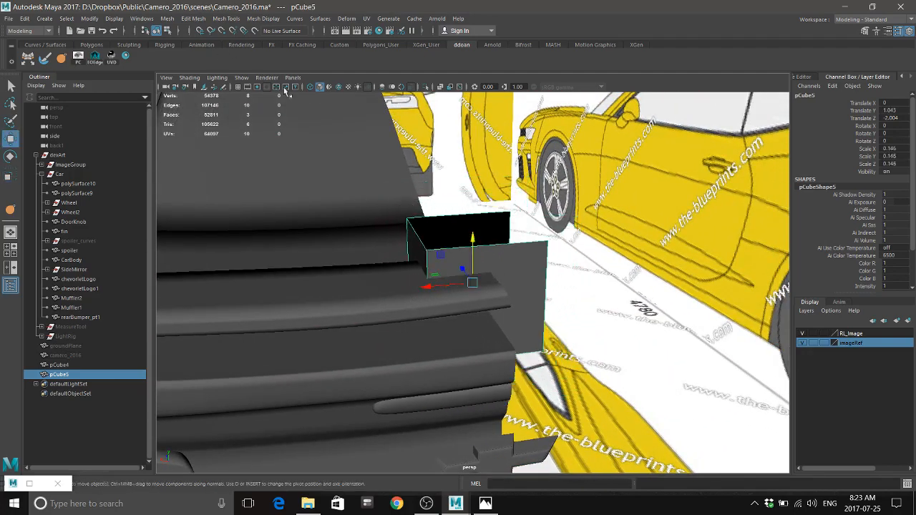
Move the open box back to Translate Z -2.092 at the spoiler's centre and check the reference photo
{"action": "key", "text": "w"}
{"action": "left_click_drag", "start_coordinate": [385, 210], "coordinate": [387, 206], "text": "alt"}
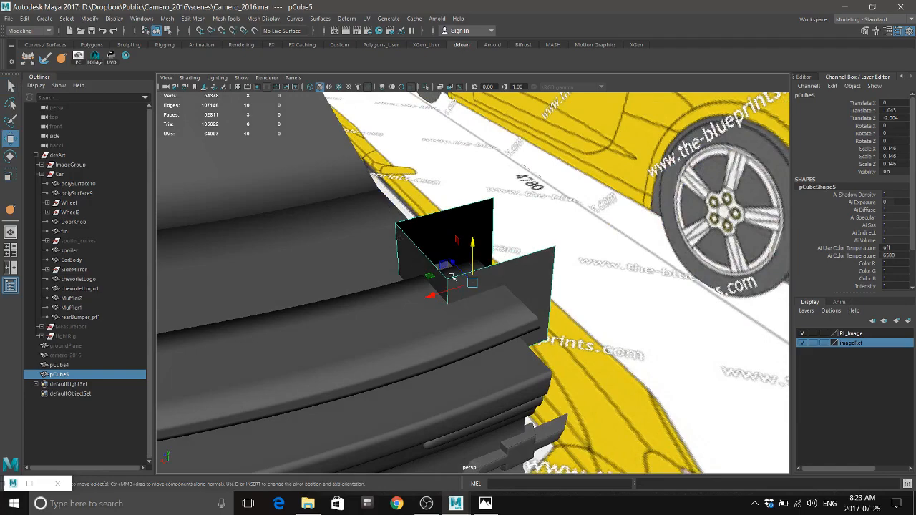
{"action": "left_click_drag", "start_coordinate": [459, 270], "coordinate": [491, 304]}
{"action": "right_click_drag", "start_coordinate": [491, 304], "coordinate": [509, 265], "text": "alt"}
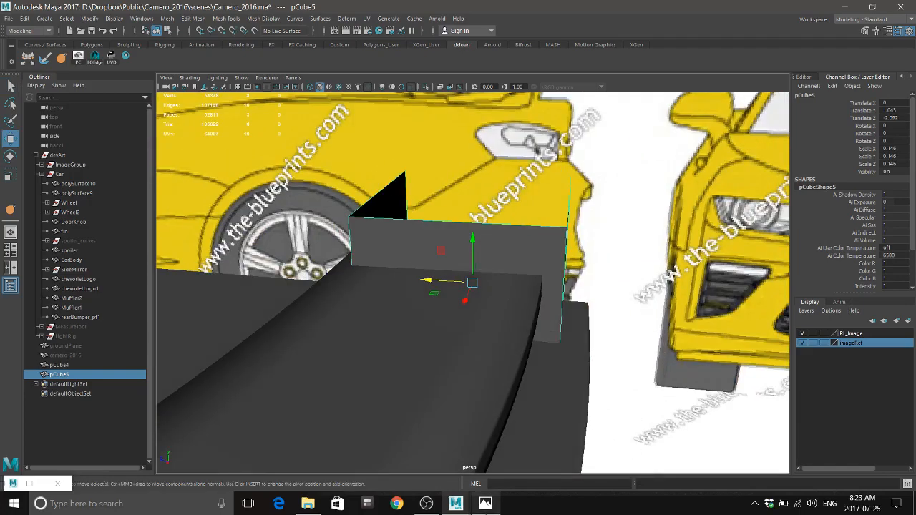
{"action": "key", "text": "alt+Tab"}
{"action": "left_click", "coordinate": [560, 5]}
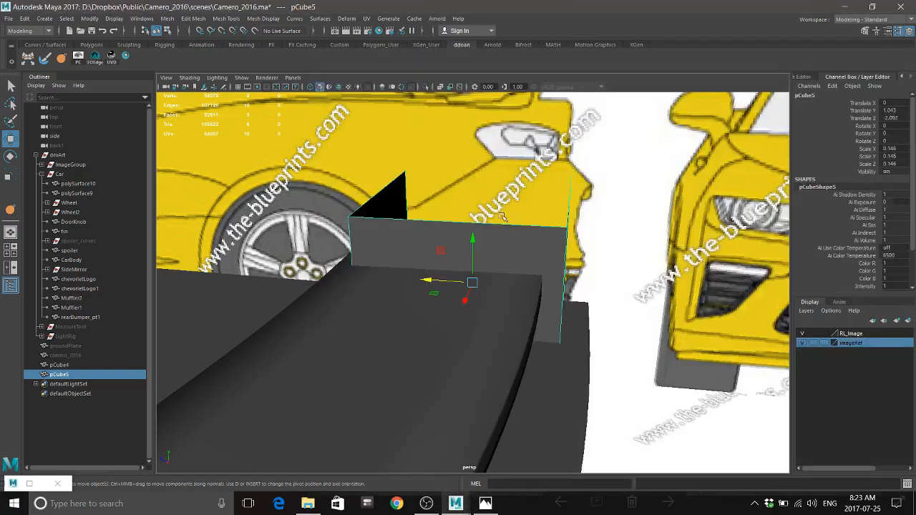
Scale the box uniformly to 0.035, raise it to Translate Y 1.048 between spoiler and trunk, and check the reference photo
{"action": "left_click_drag", "start_coordinate": [510, 252], "coordinate": [378, 255], "text": "alt"}
{"action": "key", "text": "r"}
{"action": "key", "text": "w"}
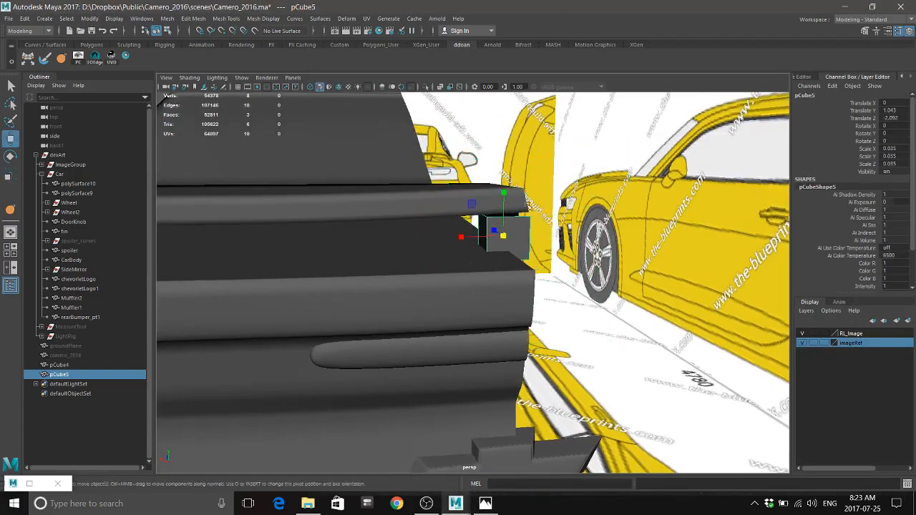
{"action": "key", "text": "f"}
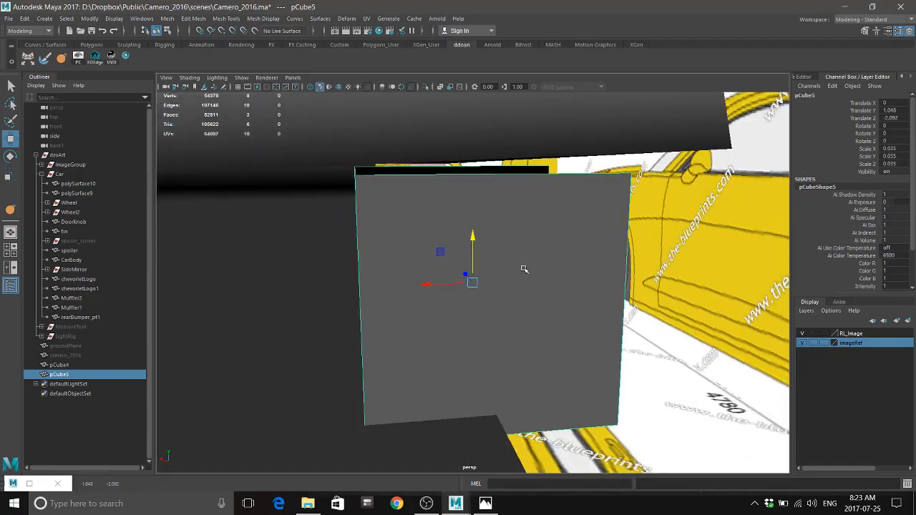
{"action": "scroll", "coordinate": [529, 269], "scroll_direction": "down", "scroll_amount": 10}
{"action": "left_click_drag", "start_coordinate": [528, 270], "coordinate": [503, 312], "text": "alt"}
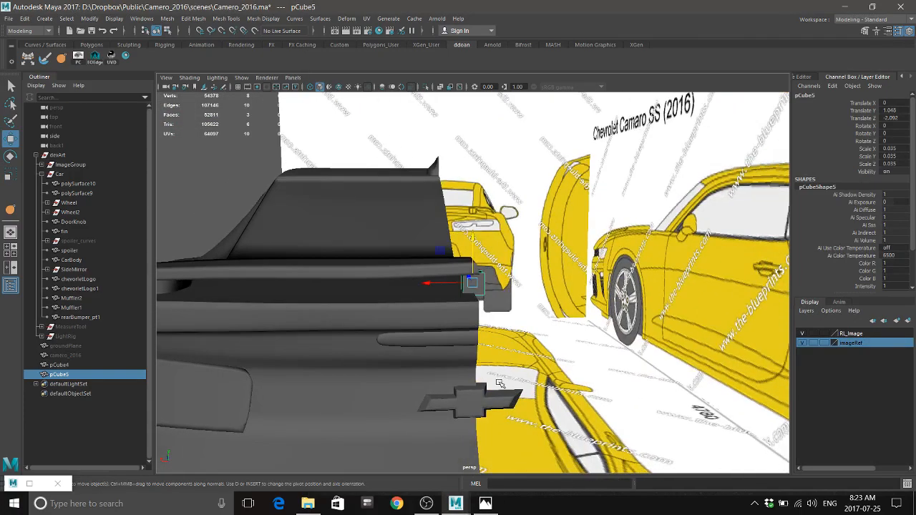
{"action": "left_click", "coordinate": [486, 503]}
{"action": "left_click", "coordinate": [486, 504]}
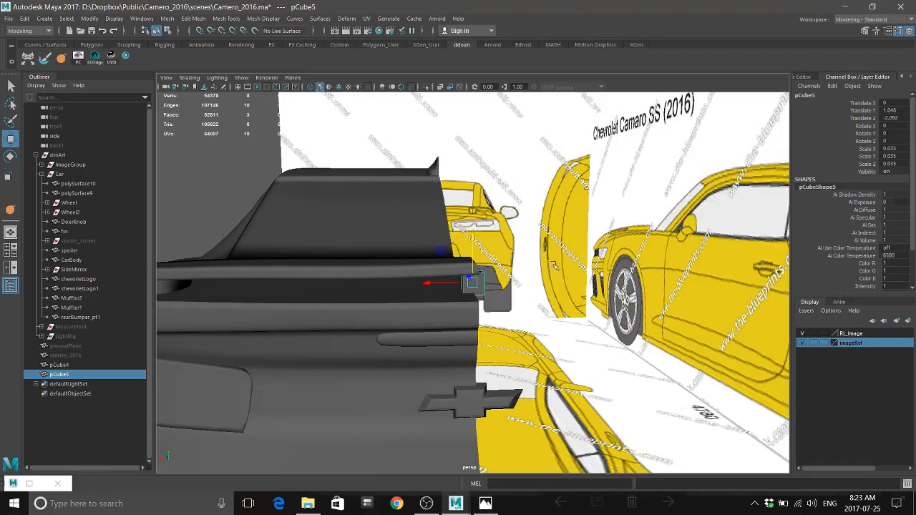
Move the vertices on the box's open side inward to the car's centreline and return to object mode
{"action": "mouse_move", "coordinate": [554, 266]}
{"action": "left_mouse_down", "text": "alt"}
{"action": "mouse_move", "coordinate": [536, 268]}
{"action": "mouse_move", "coordinate": [556, 267]}
{"action": "left_mouse_up", "text": "alt"}
{"action": "scroll", "coordinate": [527, 261], "scroll_direction": "up", "scroll_amount": 1}
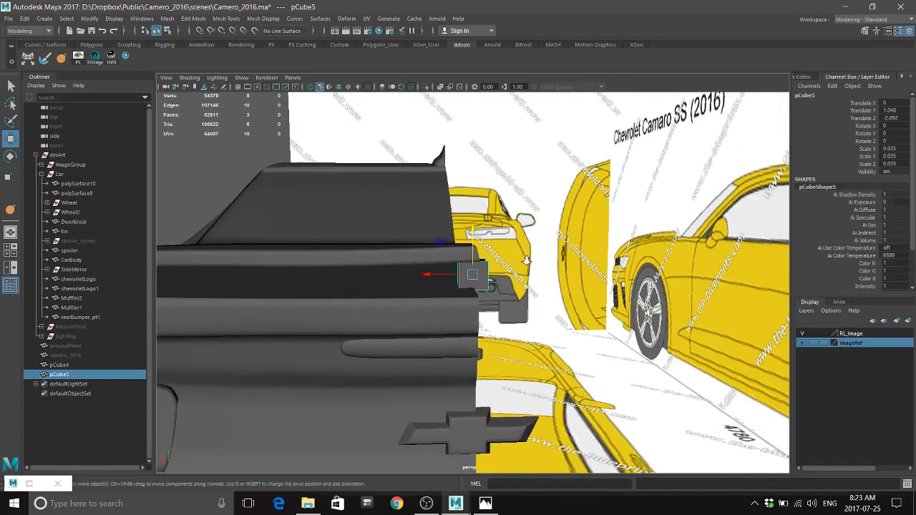
{"action": "scroll", "coordinate": [526, 261], "scroll_direction": "up", "scroll_amount": 3}
{"action": "right_click", "coordinate": [493, 231]}
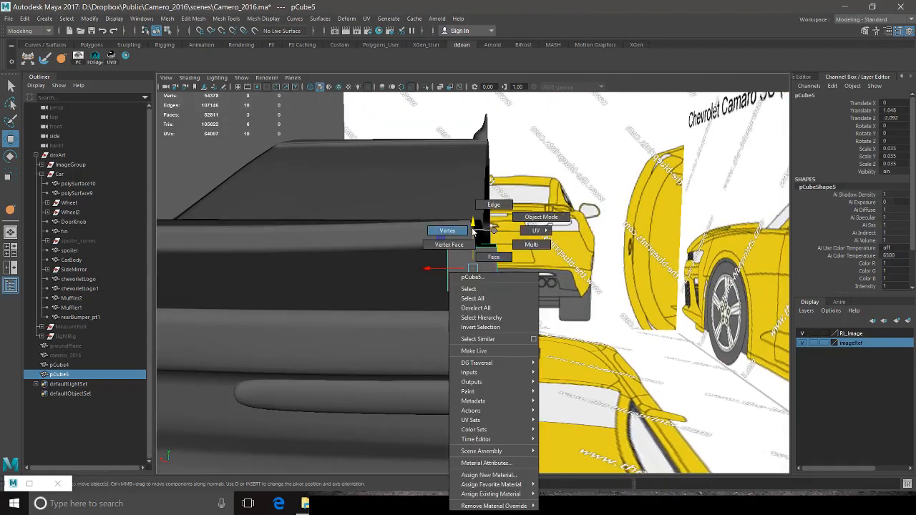
{"action": "right_click_drag", "start_coordinate": [473, 232], "coordinate": [469, 231]}
{"action": "left_click_drag", "start_coordinate": [483, 233], "coordinate": [531, 297]}
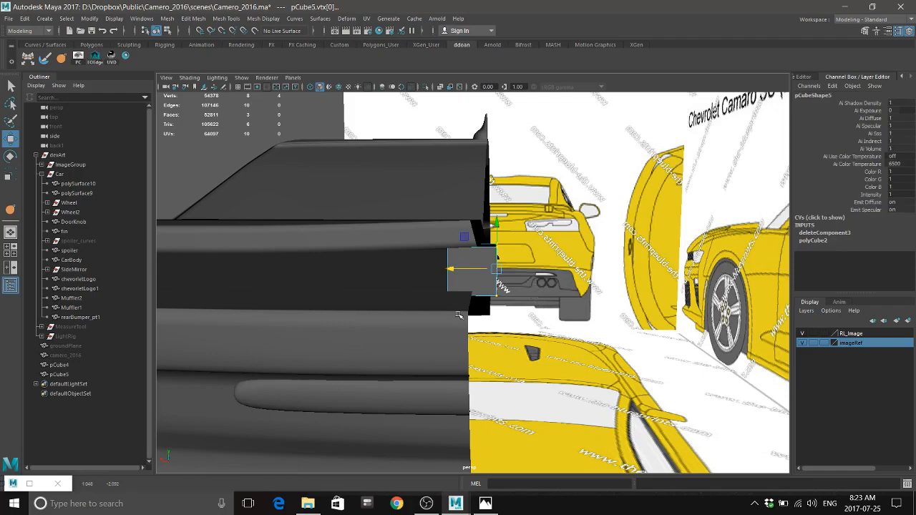
{"action": "left_click_drag", "start_coordinate": [469, 286], "coordinate": [461, 230], "text": "alt"}
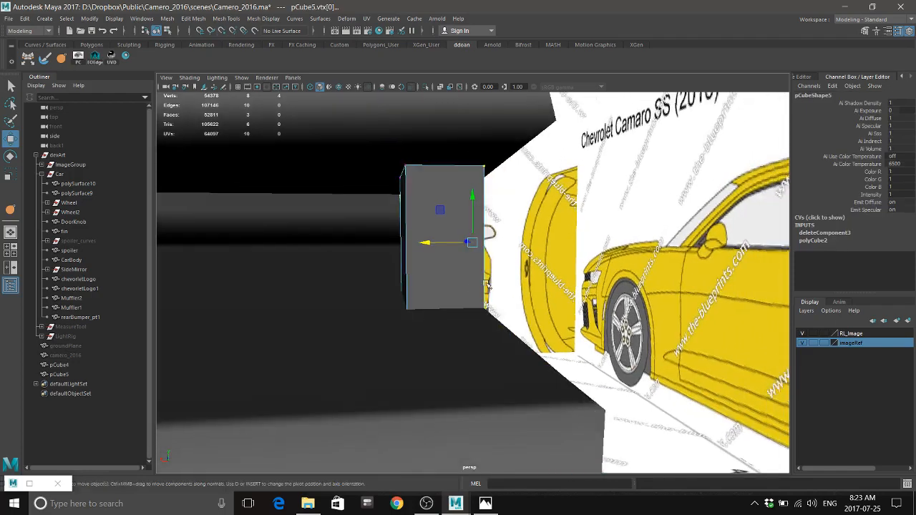
{"action": "right_click", "coordinate": [460, 231]}
{"action": "right_click_drag", "start_coordinate": [442, 288], "coordinate": [508, 217]}
Turn on smooth mesh preview for the centre support and switch to editing its edges
{"action": "scroll", "coordinate": [439, 300], "scroll_direction": "down", "scroll_amount": 3}
{"action": "left_click_drag", "start_coordinate": [439, 300], "coordinate": [474, 287], "text": "alt"}
{"action": "scroll", "coordinate": [481, 307], "scroll_direction": "up", "scroll_amount": 3}
{"action": "scroll", "coordinate": [478, 300], "scroll_direction": "down", "scroll_amount": 3}
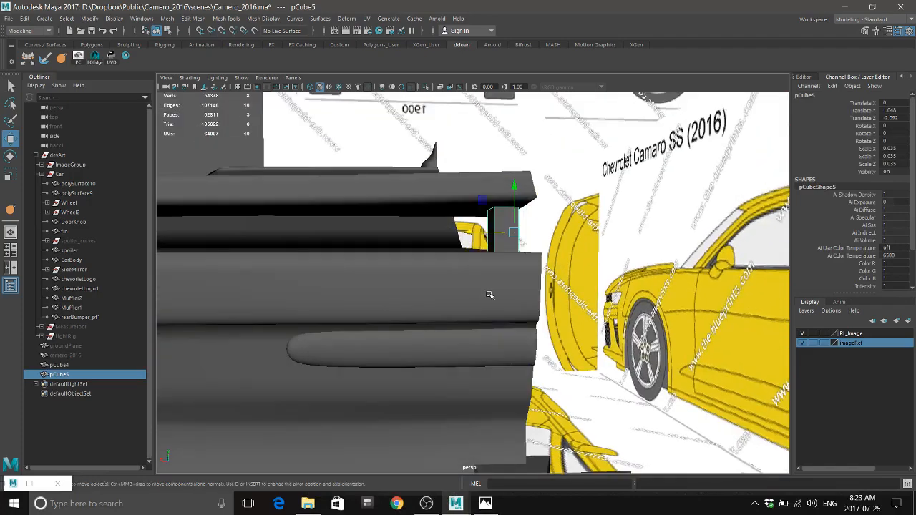
{"action": "mouse_move", "coordinate": [511, 231]}
{"action": "left_mouse_down", "text": "alt"}
{"action": "mouse_move", "coordinate": [503, 201]}
{"action": "mouse_move", "coordinate": [497, 205]}
{"action": "mouse_move", "coordinate": [517, 233]}
{"action": "left_mouse_up", "text": "alt"}
{"action": "right_click", "coordinate": [516, 229]}
{"action": "right_click_drag", "start_coordinate": [517, 225], "coordinate": [517, 214]}
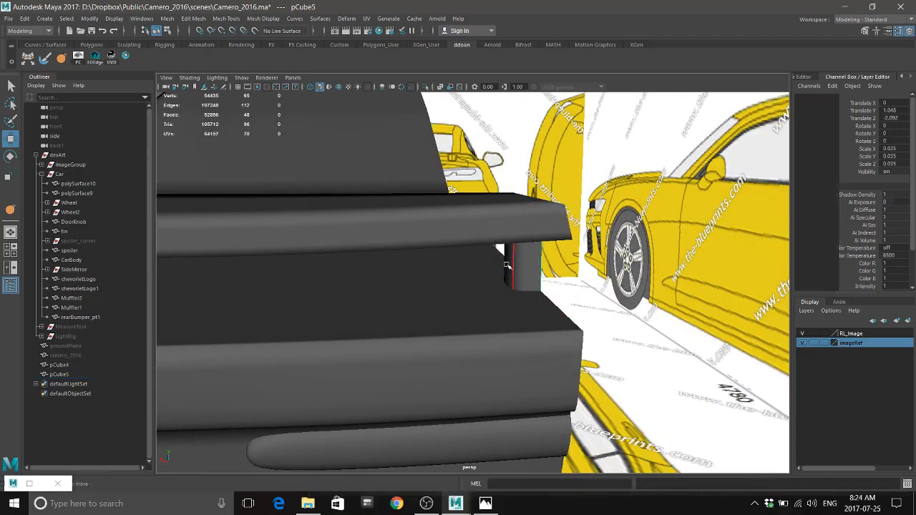
Select the centre support's vertical corner edges and crease them with the Crease tool
{"action": "left_click", "coordinate": [509, 265]}
{"action": "left_click_drag", "start_coordinate": [582, 275], "coordinate": [622, 252], "text": "alt"}
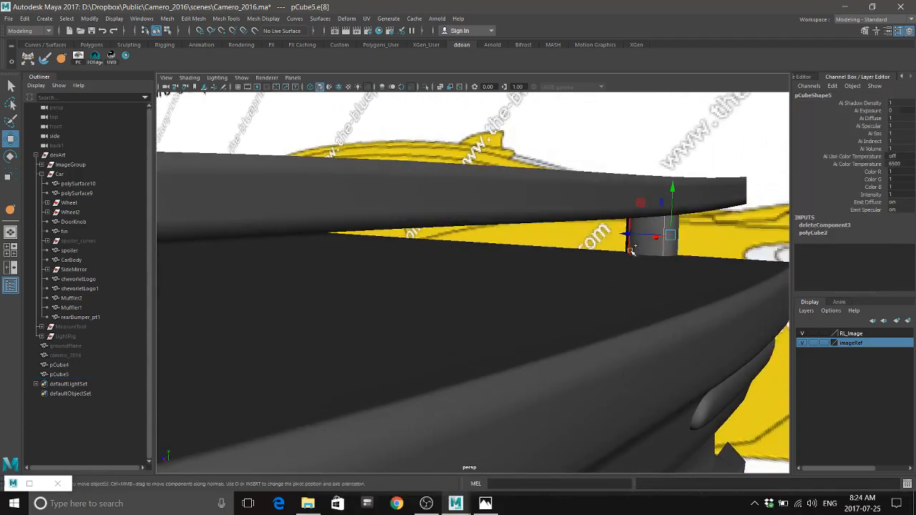
{"action": "right_click_drag", "start_coordinate": [688, 245], "coordinate": [683, 293], "text": "shift"}
{"action": "middle_click_drag", "start_coordinate": [636, 299], "coordinate": [650, 304]}
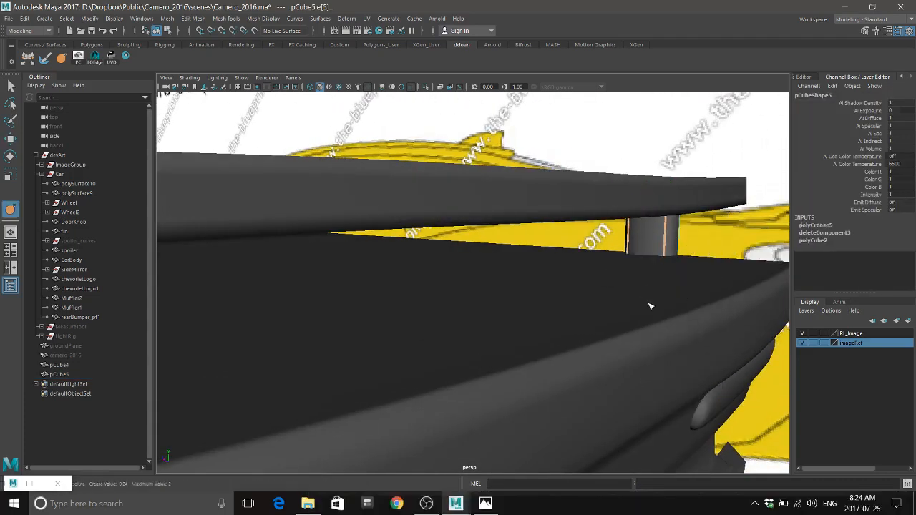
Return the centre support to object mode and compare it with the rear-end reference photo
{"action": "left_click_drag", "start_coordinate": [645, 302], "coordinate": [579, 302], "text": "alt"}
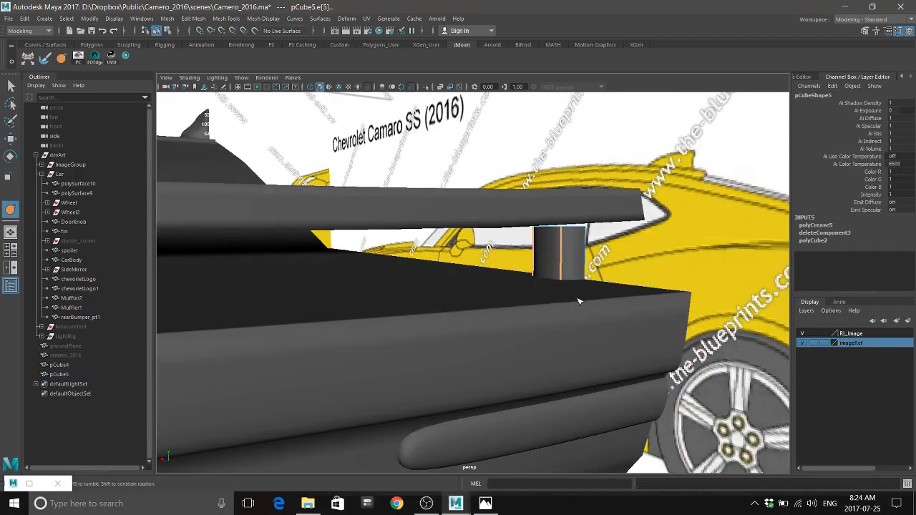
{"action": "key", "text": "w"}
{"action": "right_click_drag", "start_coordinate": [570, 231], "coordinate": [554, 292]}
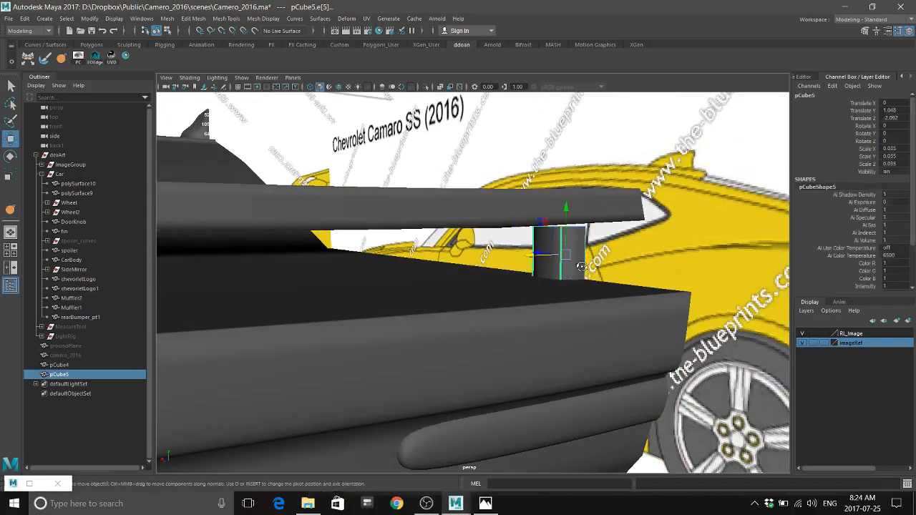
{"action": "mouse_move", "coordinate": [579, 268]}
{"action": "left_mouse_down", "text": "alt"}
{"action": "mouse_move", "coordinate": [606, 272]}
{"action": "mouse_move", "coordinate": [579, 270]}
{"action": "left_mouse_up", "text": "alt"}
{"action": "left_click", "coordinate": [486, 505]}
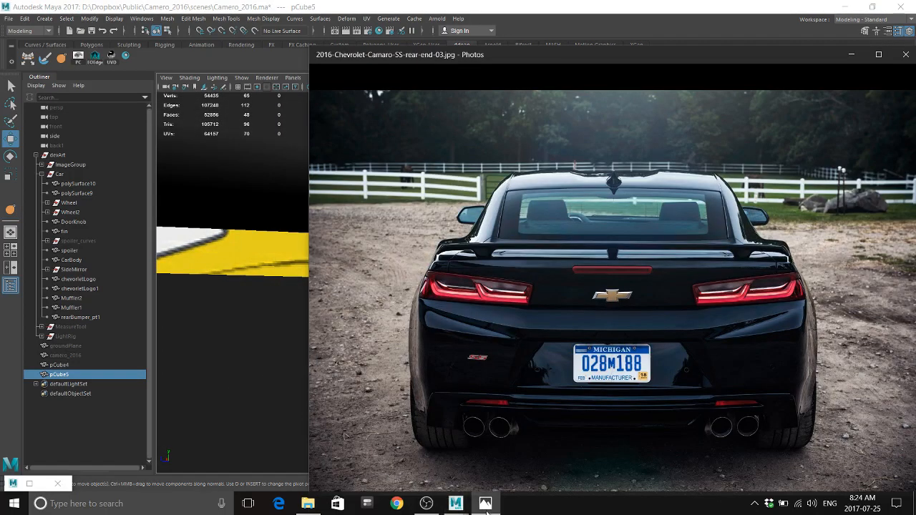
{"action": "left_click", "coordinate": [456, 504]}
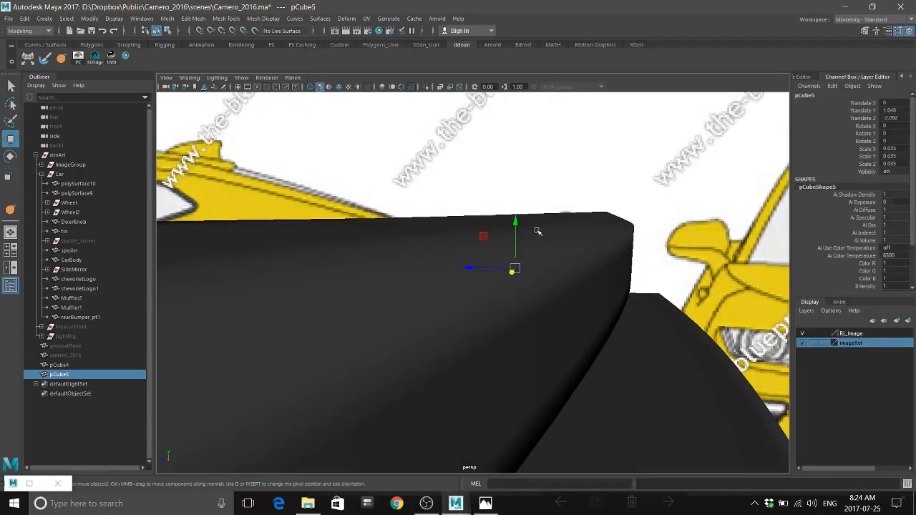
Move the centre support's rear vertices backward along Z to lengthen it, and select its lower front vertices
{"action": "left_click_drag", "start_coordinate": [535, 241], "coordinate": [535, 256], "text": "alt"}
{"action": "mouse_move", "coordinate": [530, 231]}
{"action": "right_mouse_down"}
{"action": "mouse_move", "coordinate": [508, 238]}
{"action": "mouse_move", "coordinate": [515, 224]}
{"action": "right_mouse_up"}
{"action": "left_click_drag", "start_coordinate": [518, 223], "coordinate": [549, 285]}
{"action": "left_click_drag", "start_coordinate": [497, 259], "coordinate": [526, 262]}
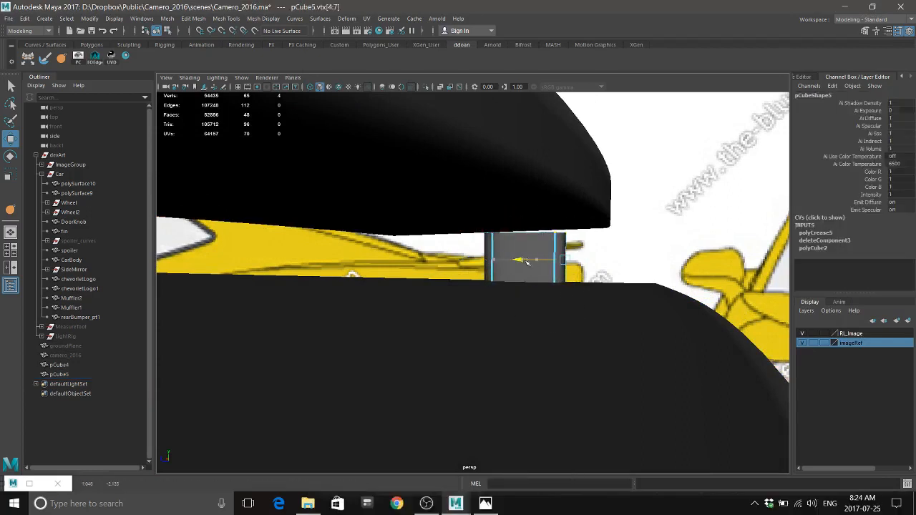
{"action": "left_click_drag", "start_coordinate": [515, 306], "coordinate": [472, 226]}
{"action": "left_click_drag", "start_coordinate": [470, 302], "coordinate": [491, 281]}
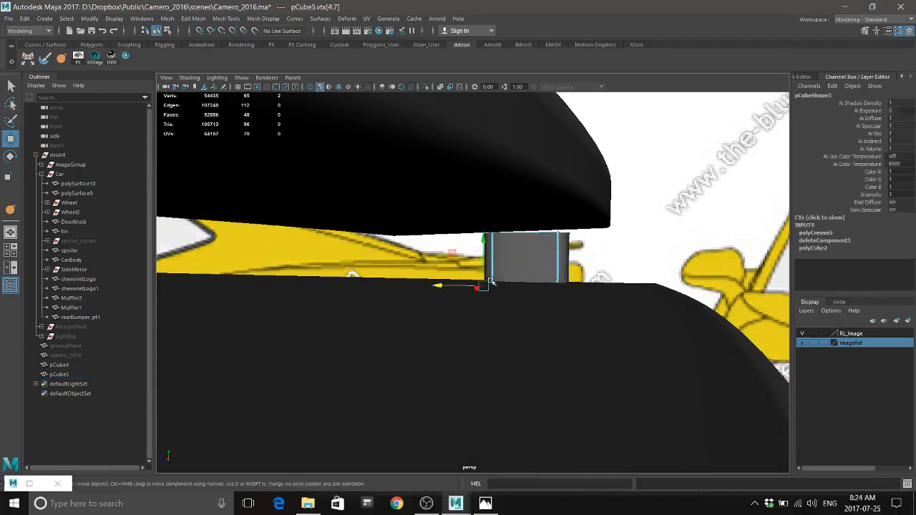
Move the centre support's upper side edge away from the centreline so its side slants, and return to object mode
{"action": "left_click_drag", "start_coordinate": [440, 262], "coordinate": [464, 277], "text": "alt"}
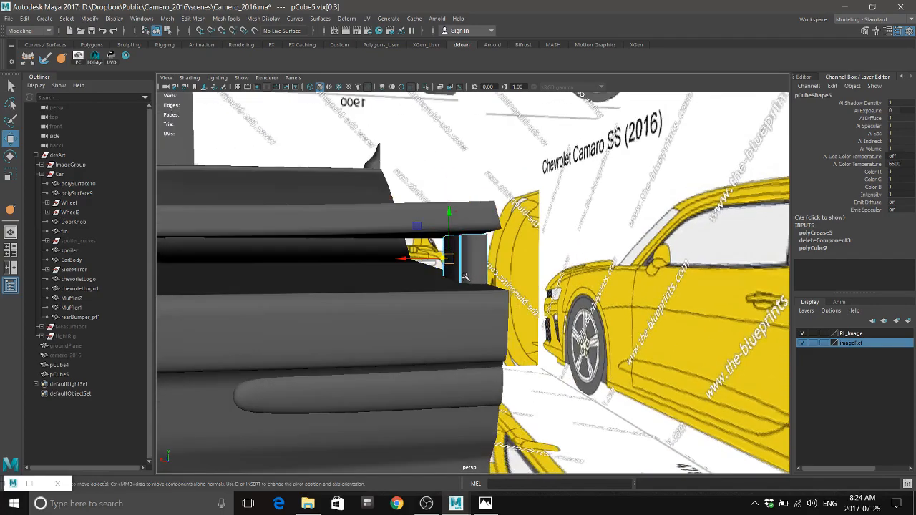
{"action": "right_click_drag", "start_coordinate": [468, 230], "coordinate": [470, 207]}
{"action": "left_click", "coordinate": [458, 239]}
{"action": "left_click_drag", "start_coordinate": [399, 236], "coordinate": [435, 264]}
{"action": "right_click_drag", "start_coordinate": [425, 222], "coordinate": [427, 283]}
{"action": "scroll", "coordinate": [427, 279], "scroll_direction": "down", "scroll_amount": 6}
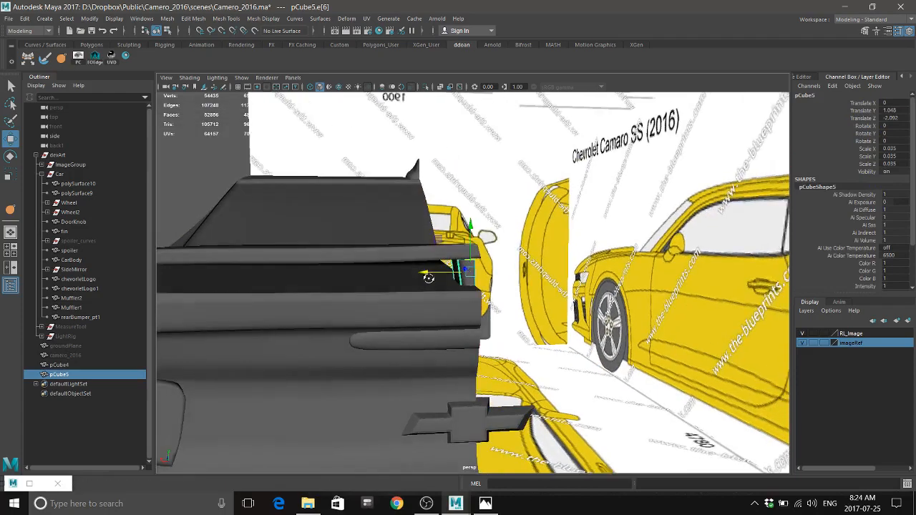
{"action": "left_click_drag", "start_coordinate": [427, 277], "coordinate": [443, 295], "text": "alt"}
Raise the centre support's top vertices up into the spoiler and return to object mode
{"action": "right_click_drag", "start_coordinate": [470, 266], "coordinate": [422, 231]}
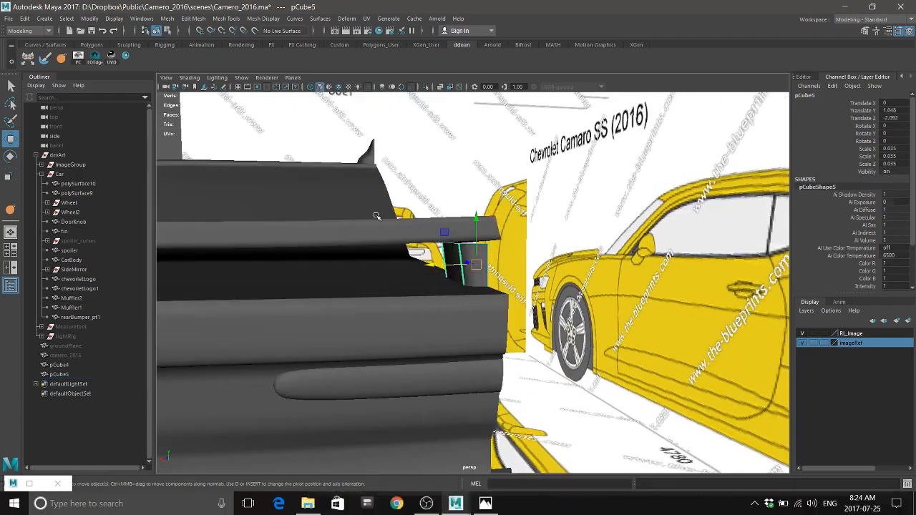
{"action": "left_click_drag", "start_coordinate": [369, 215], "coordinate": [522, 262]}
{"action": "left_click_drag", "start_coordinate": [462, 204], "coordinate": [463, 193]}
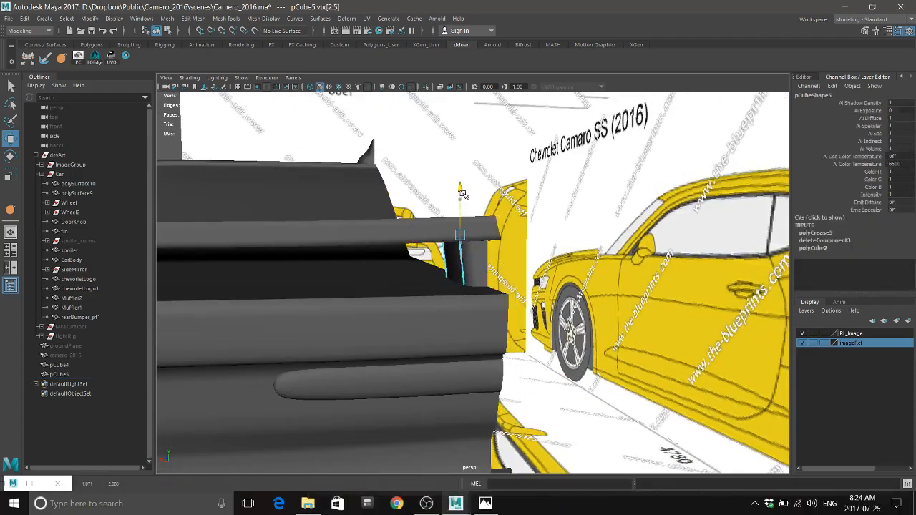
{"action": "left_click_drag", "start_coordinate": [488, 243], "coordinate": [472, 245], "text": "alt"}
{"action": "right_click_drag", "start_coordinate": [455, 257], "coordinate": [435, 252]}
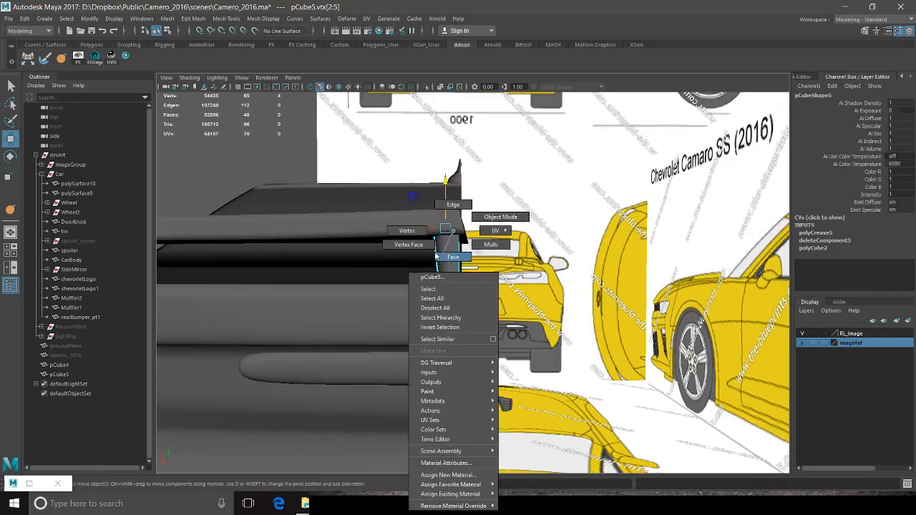
{"action": "right_click_drag", "start_coordinate": [433, 295], "coordinate": [435, 290]}
{"action": "left_click_drag", "start_coordinate": [463, 305], "coordinate": [478, 310], "text": "alt"}
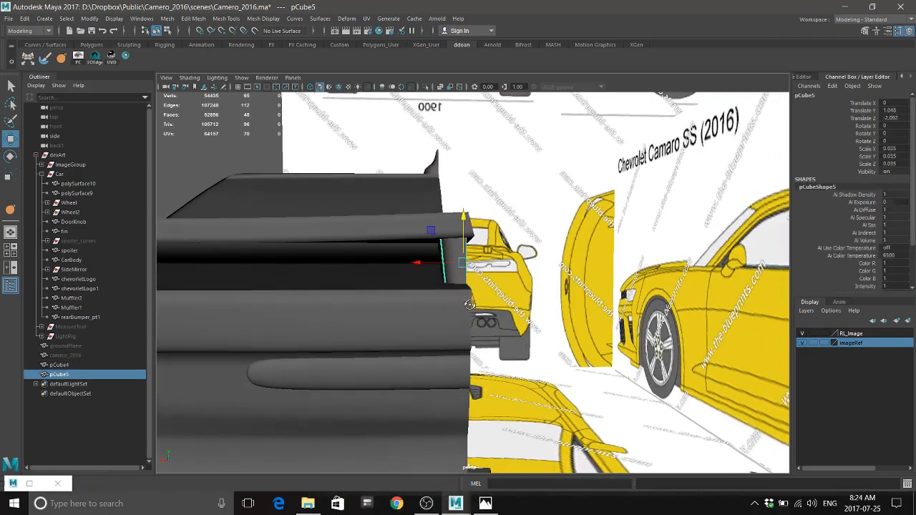
Move the vertices at the spoiler's inner end along X to the car's centreline and return to object mode
{"action": "left_click", "coordinate": [416, 239]}
{"action": "right_click_drag", "start_coordinate": [431, 234], "coordinate": [390, 229]}
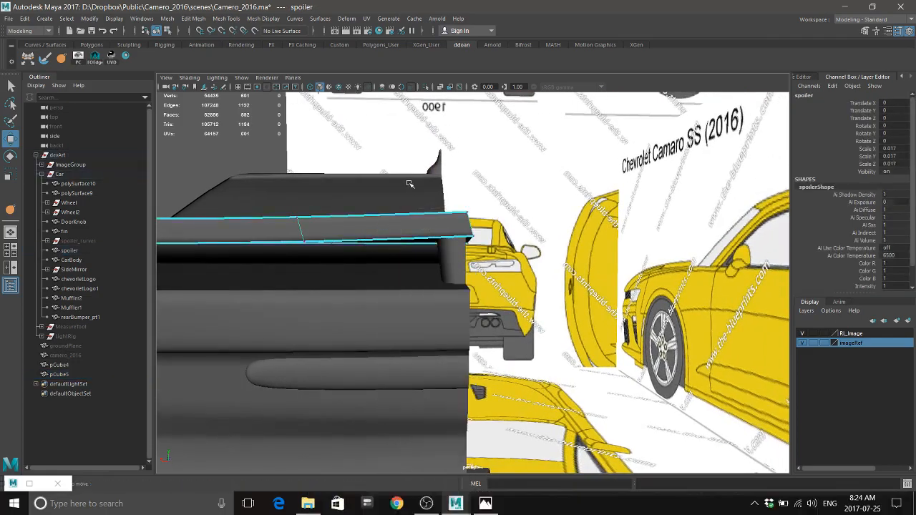
{"action": "left_click_drag", "start_coordinate": [409, 182], "coordinate": [488, 293]}
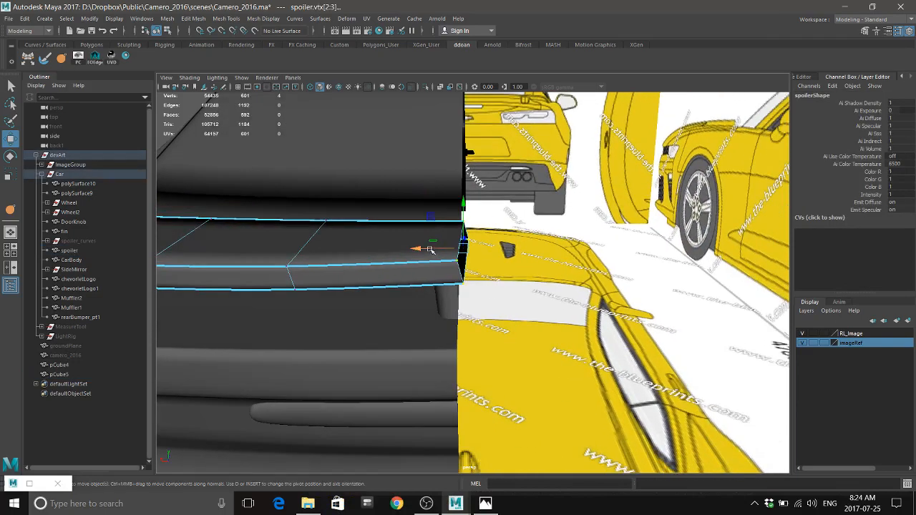
{"action": "left_click_drag", "start_coordinate": [430, 249], "coordinate": [386, 249]}
{"action": "key", "text": "w"}
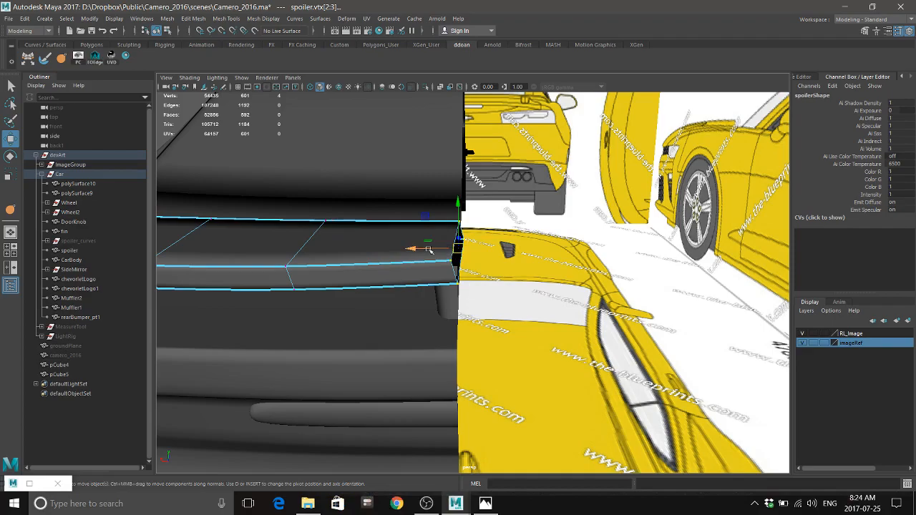
{"action": "left_click_drag", "start_coordinate": [425, 302], "coordinate": [445, 305], "text": "alt"}
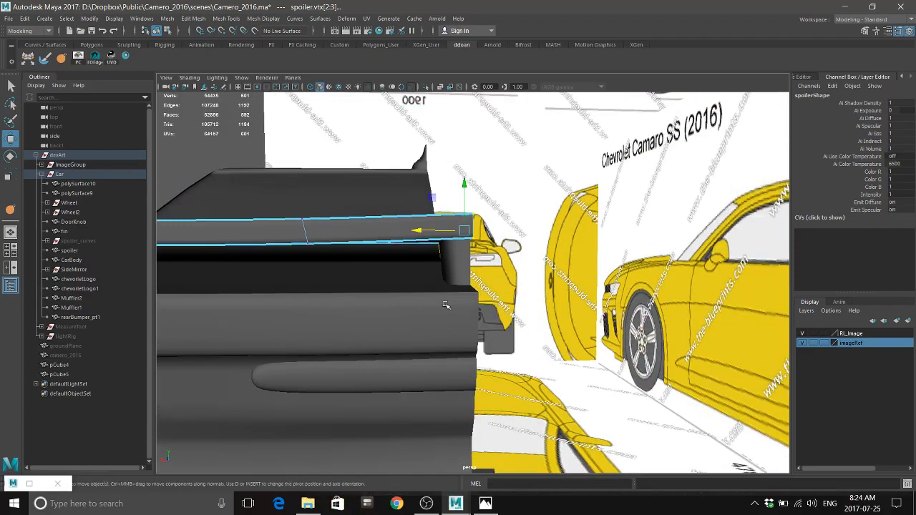
{"action": "key", "text": "F8"}
{"action": "right_click_drag", "start_coordinate": [469, 339], "coordinate": [409, 341], "text": "alt"}
{"action": "mouse_move", "coordinate": [453, 339]}
{"action": "left_mouse_down", "text": "alt"}
{"action": "mouse_move", "coordinate": [425, 343]}
{"action": "mouse_move", "coordinate": [461, 339]}
{"action": "left_mouse_up", "text": "alt"}
{"action": "right_click_drag", "start_coordinate": [458, 335], "coordinate": [475, 333], "text": "alt"}
{"action": "right_click_drag", "start_coordinate": [448, 230], "coordinate": [413, 232]}
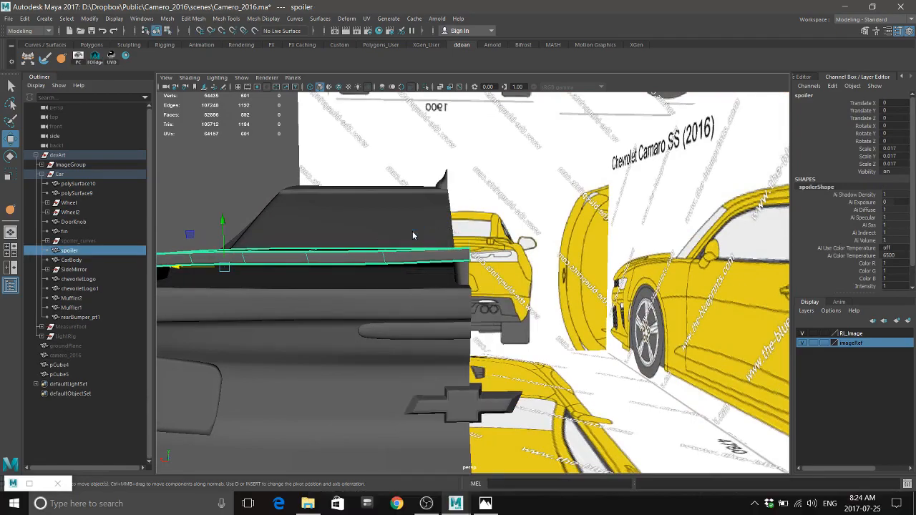
{"action": "left_click_drag", "start_coordinate": [431, 233], "coordinate": [440, 330]}
{"action": "key", "text": "F8"}
Deselect the spoiler and inspect the whole car from the rear and side, with its spoiler and supports
{"action": "right_click_drag", "start_coordinate": [443, 336], "coordinate": [372, 326], "text": "alt"}
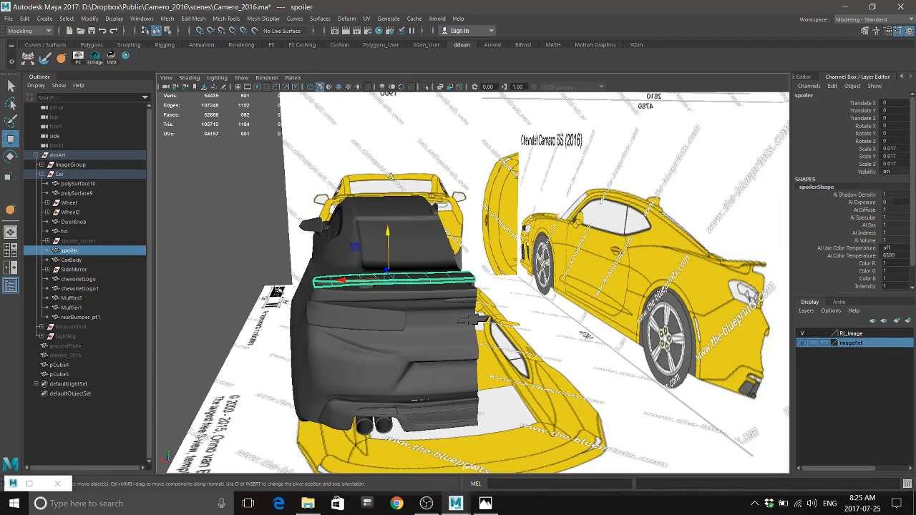
{"action": "left_click", "coordinate": [265, 308]}
{"action": "left_click_drag", "start_coordinate": [363, 311], "coordinate": [359, 302], "text": "alt"}
{"action": "right_click_drag", "start_coordinate": [358, 303], "coordinate": [395, 306], "text": "alt"}
{"action": "left_click_drag", "start_coordinate": [396, 306], "coordinate": [454, 315], "text": "alt"}
{"action": "right_click_drag", "start_coordinate": [454, 315], "coordinate": [430, 295], "text": "alt"}
{"action": "left_click_drag", "start_coordinate": [429, 295], "coordinate": [548, 302], "text": "alt"}
{"action": "left_click_drag", "start_coordinate": [458, 345], "coordinate": [513, 356], "text": "alt"}
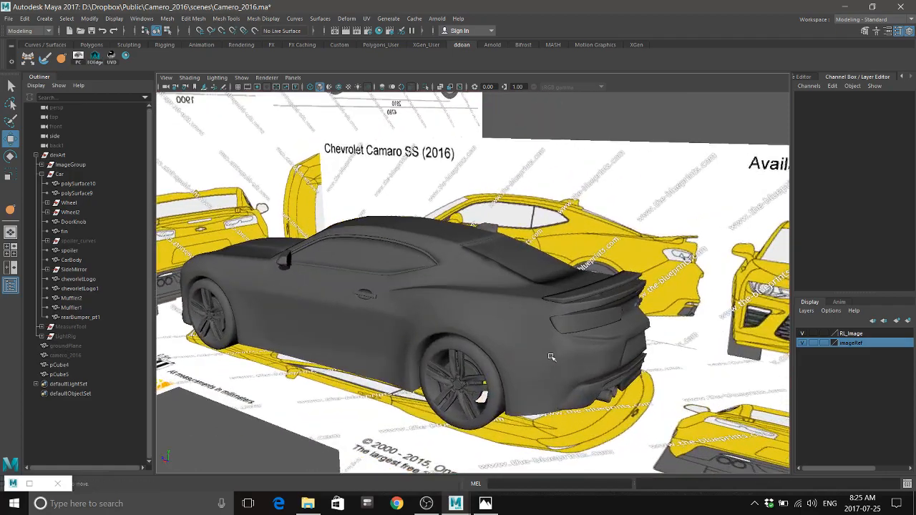
{"action": "left_click", "coordinate": [577, 338]}
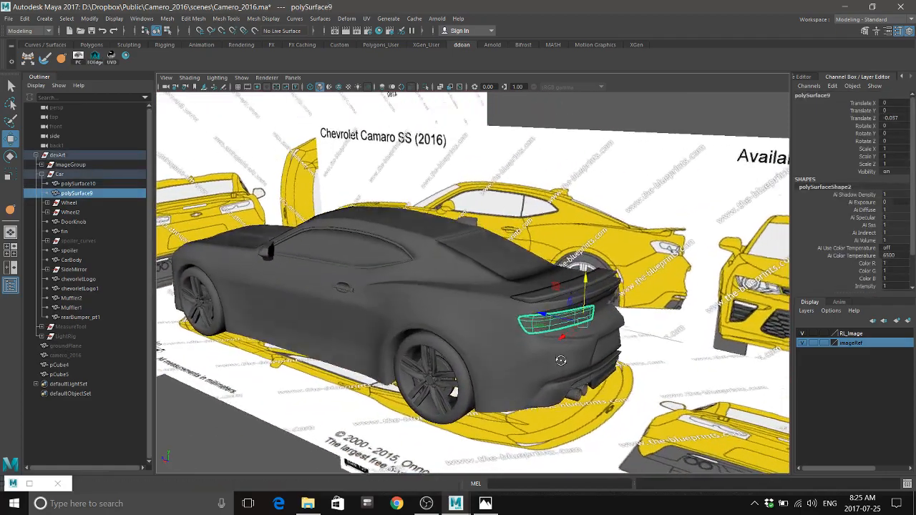
{"action": "left_click", "coordinate": [583, 421]}
{"action": "left_click_drag", "start_coordinate": [526, 382], "coordinate": [485, 437], "text": "alt"}
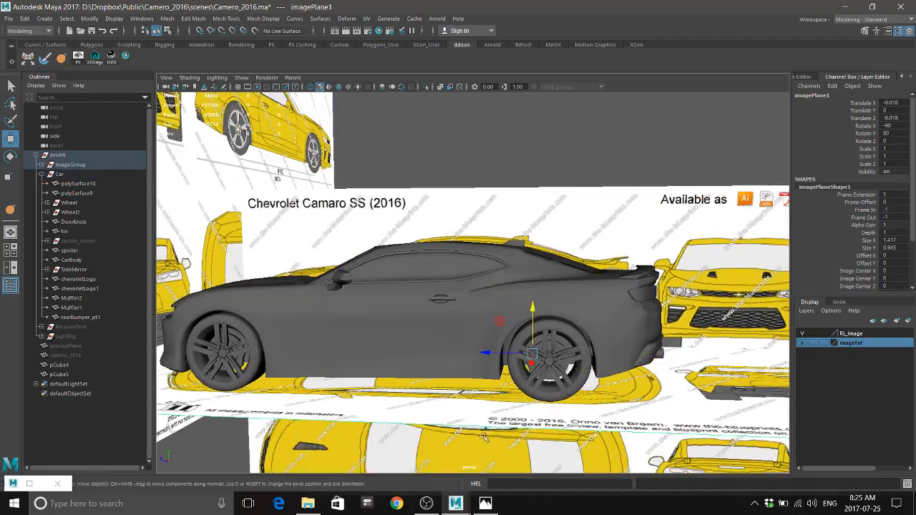
{"action": "left_click", "coordinate": [561, 407]}
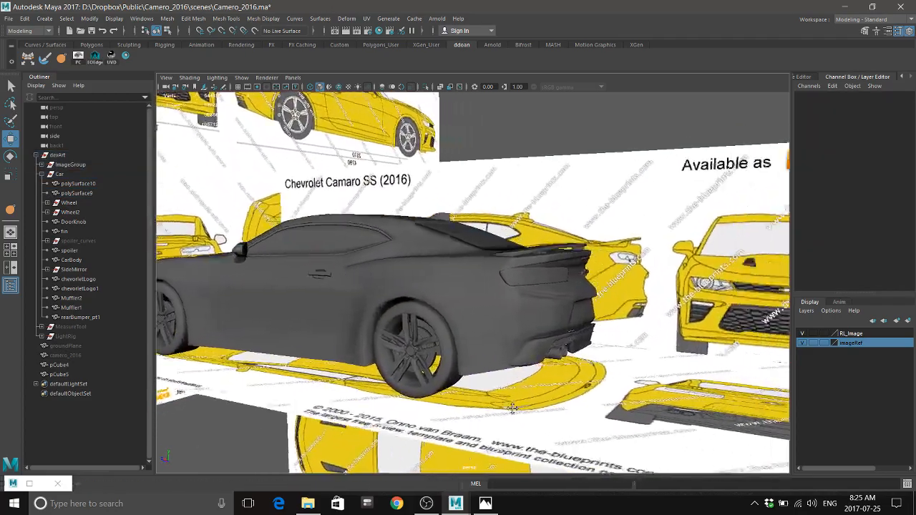
{"action": "left_click_drag", "start_coordinate": [513, 408], "coordinate": [451, 417], "text": "alt"}
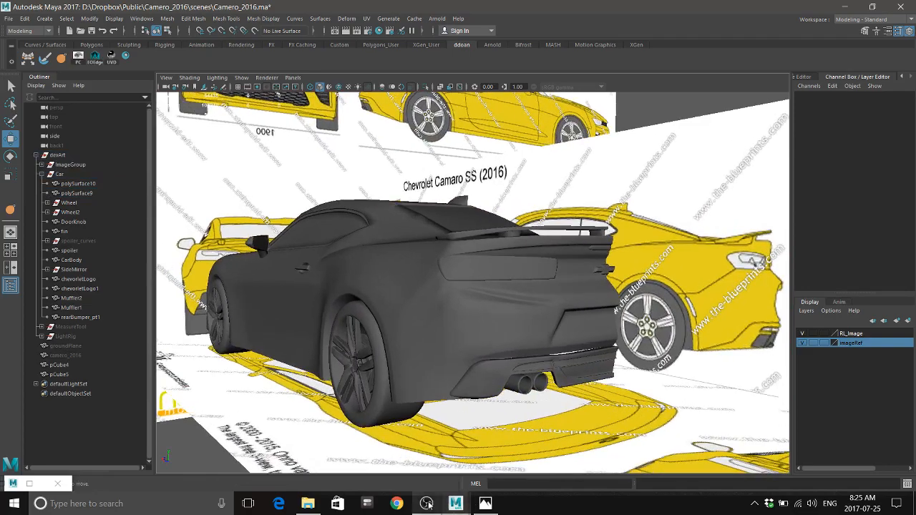